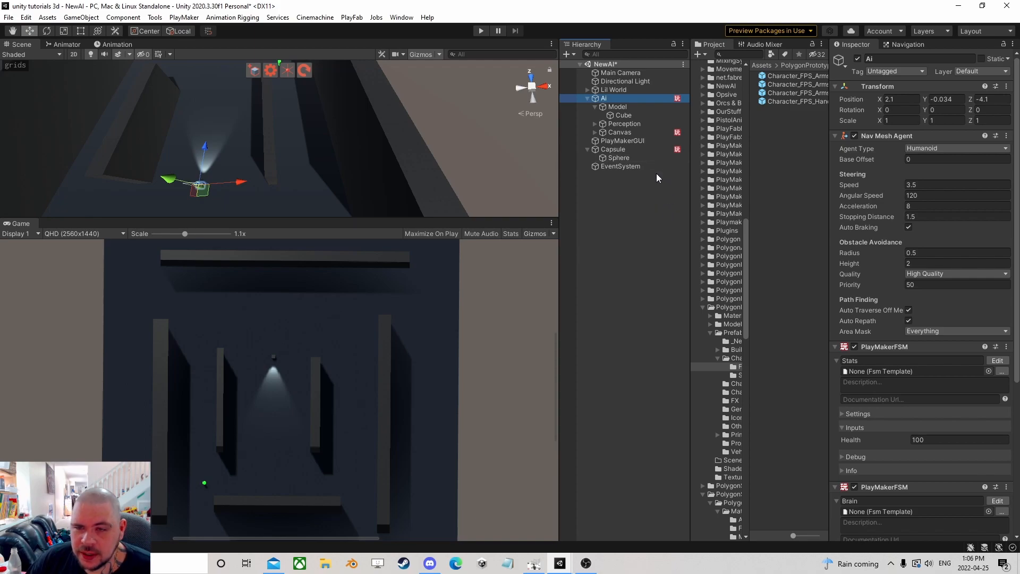
# - Add a Set Agent Maximum Speed action with a maximum speed of 2 to State 2 (Happy) of the Ai's Effects FSM
pyautogui.scroll(-8, 904, 357)
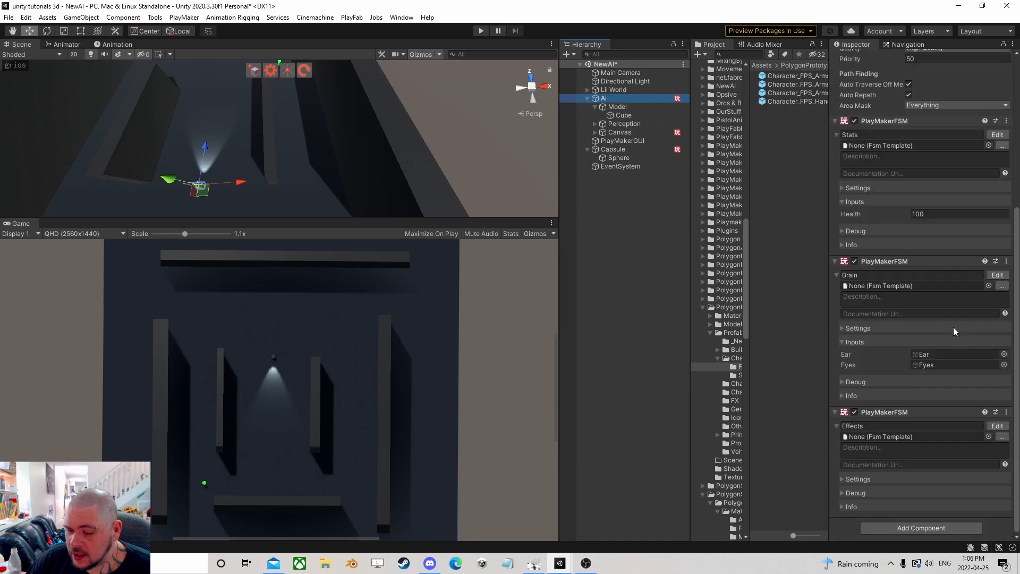
pyautogui.click(997, 425)
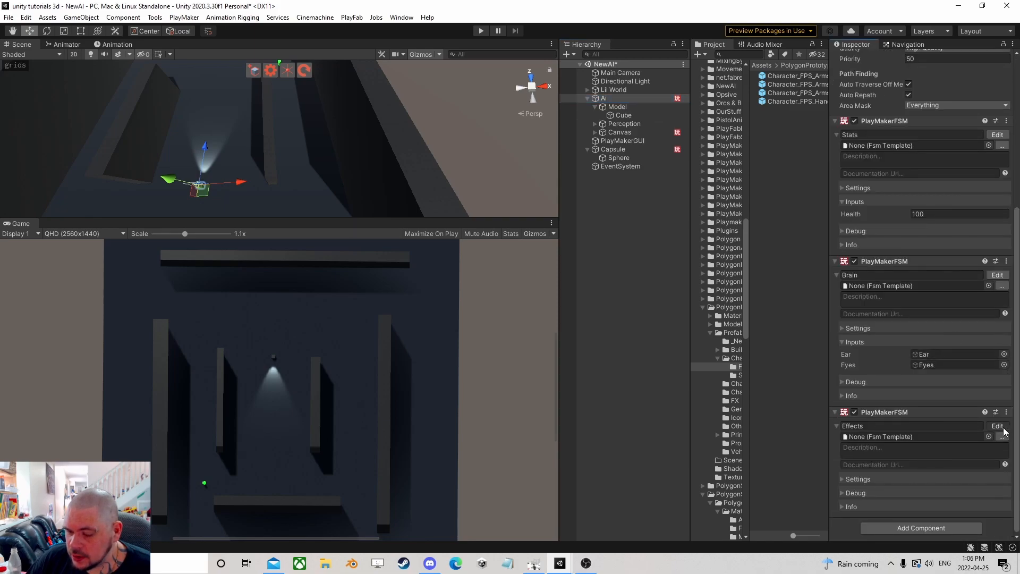
pyautogui.click(268, 314)
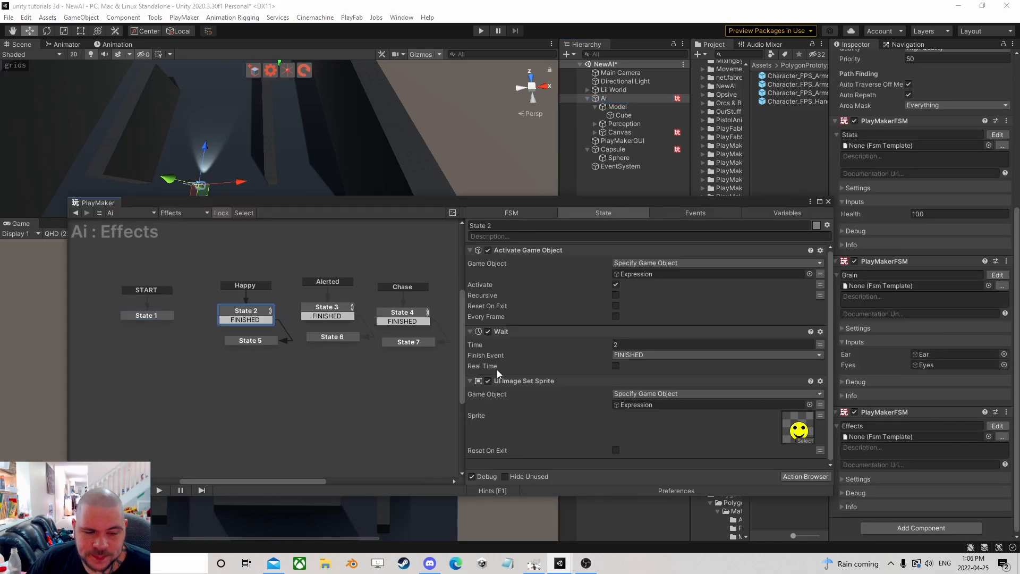
pyautogui.click(795, 476)
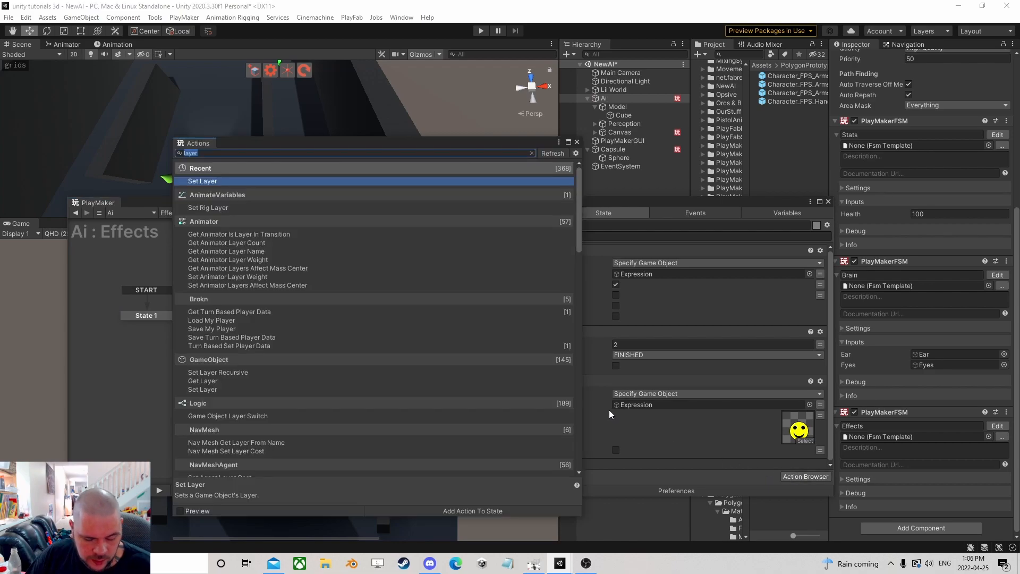
pyautogui.write('set age')
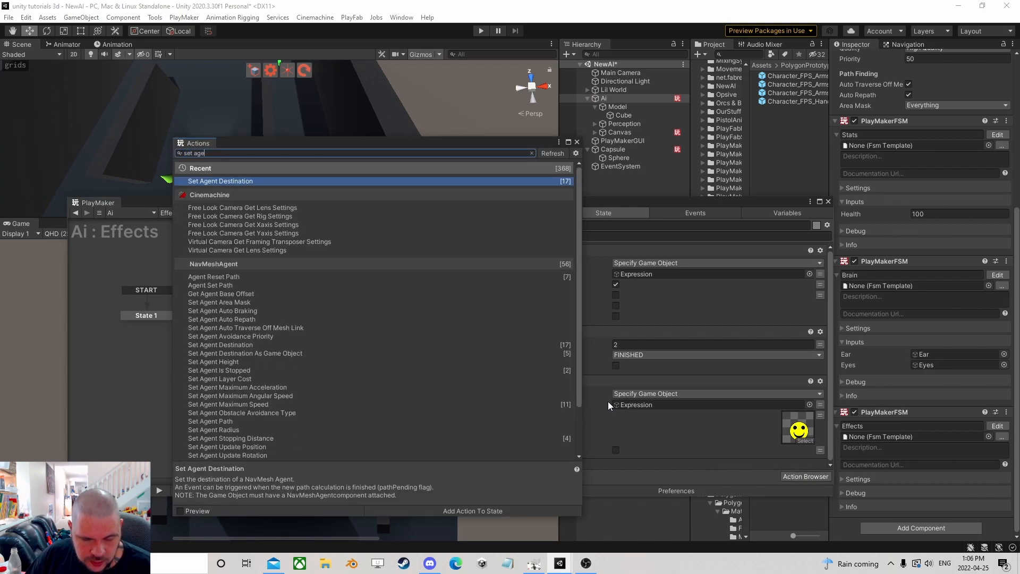
pyautogui.write('nt ma')
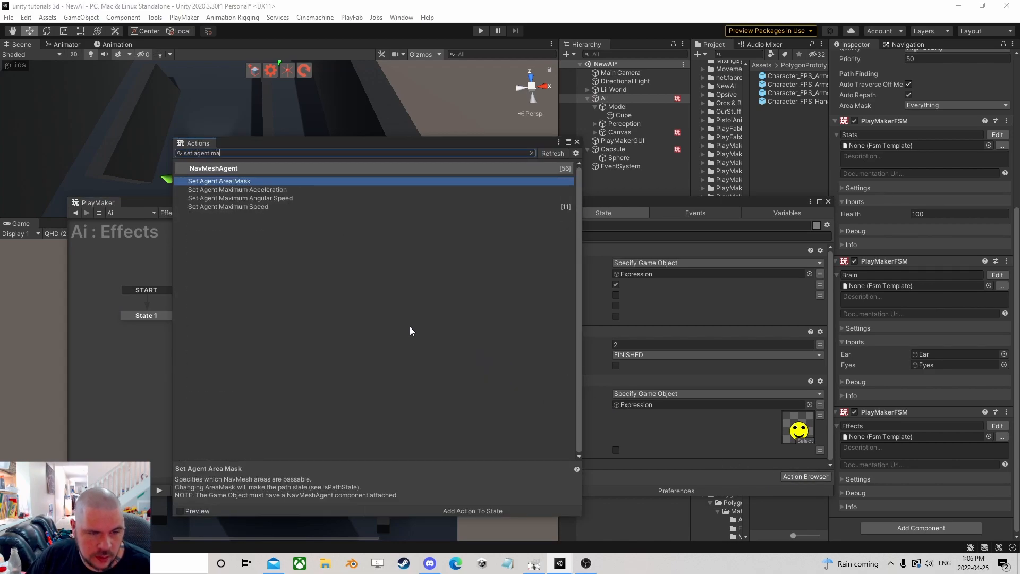
pyautogui.doubleClick(255, 206)
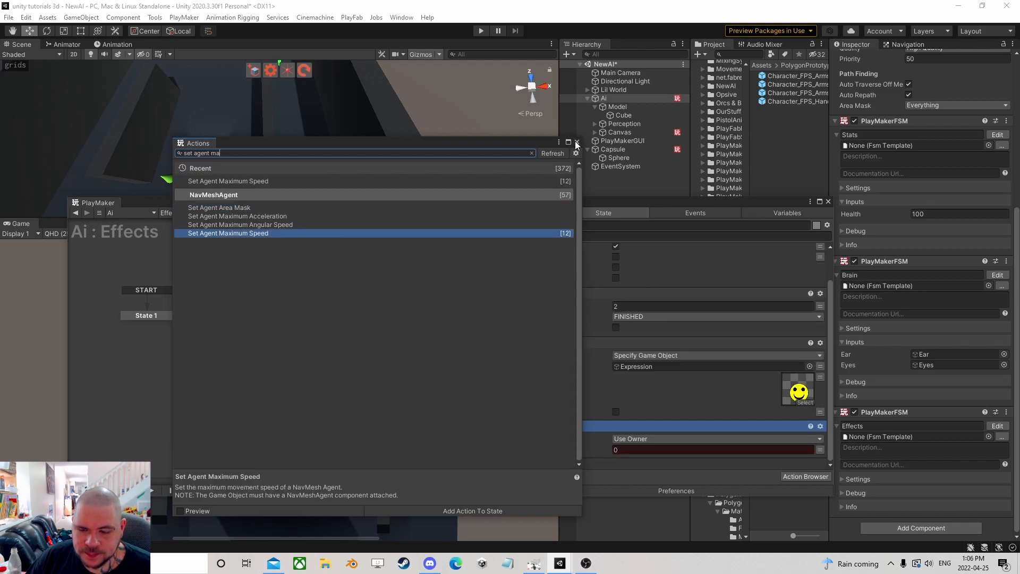
pyautogui.click(576, 142)
pyautogui.click(690, 450)
pyautogui.write('2')
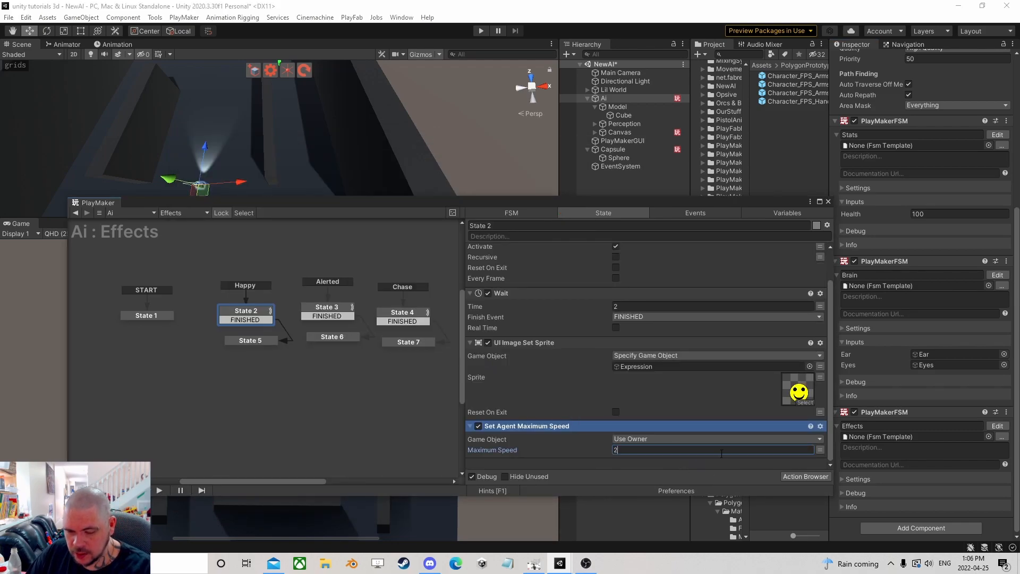
# - Copy the Set Agent Maximum Speed action to the start of State 3 (Alerted) and set its maximum speed to 2.5
pyautogui.rightClick(542, 424)
pyautogui.click(591, 300)
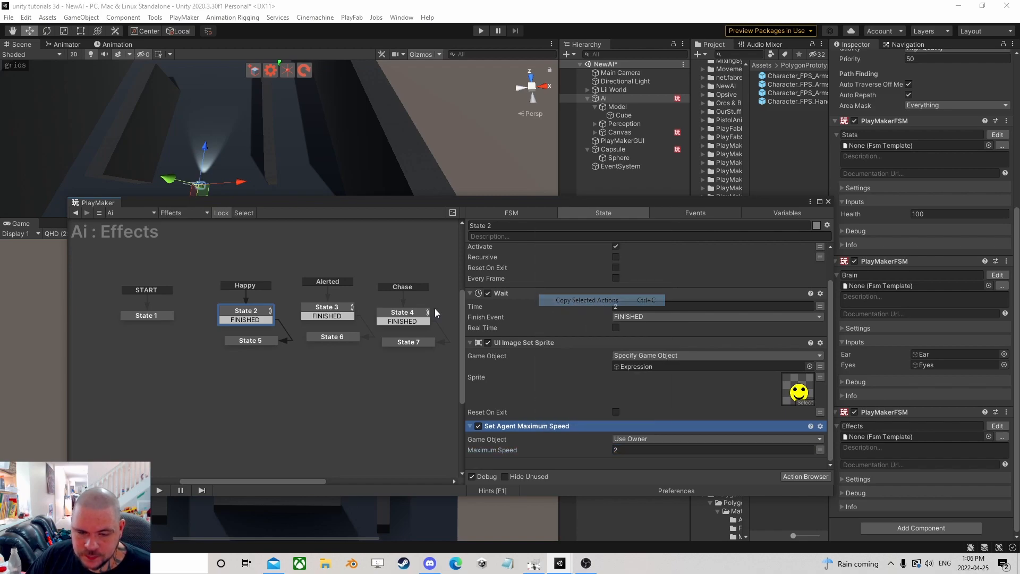
pyautogui.click(331, 308)
pyautogui.rightClick(545, 251)
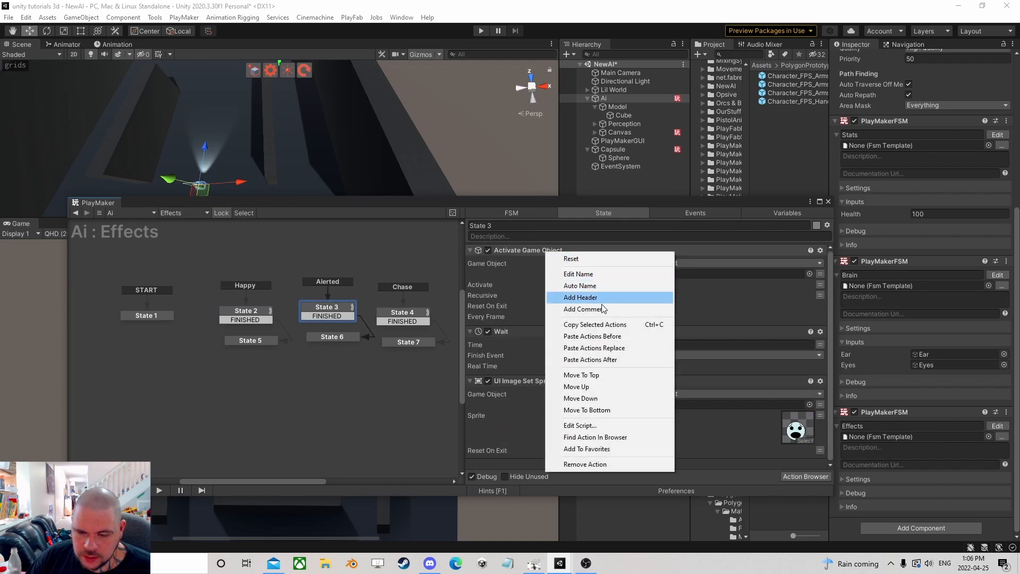
pyautogui.click(601, 336)
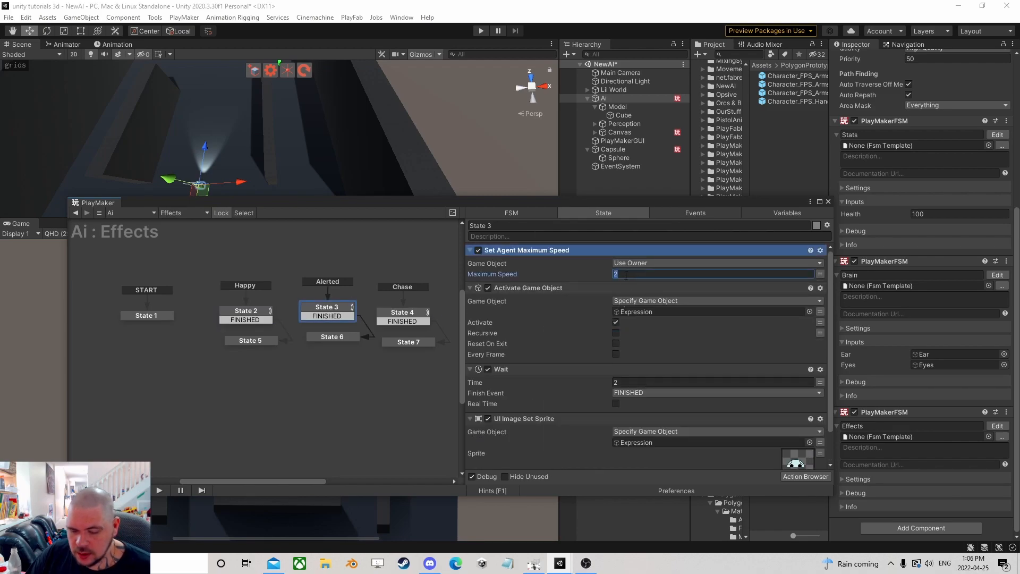
pyautogui.write('2.5')
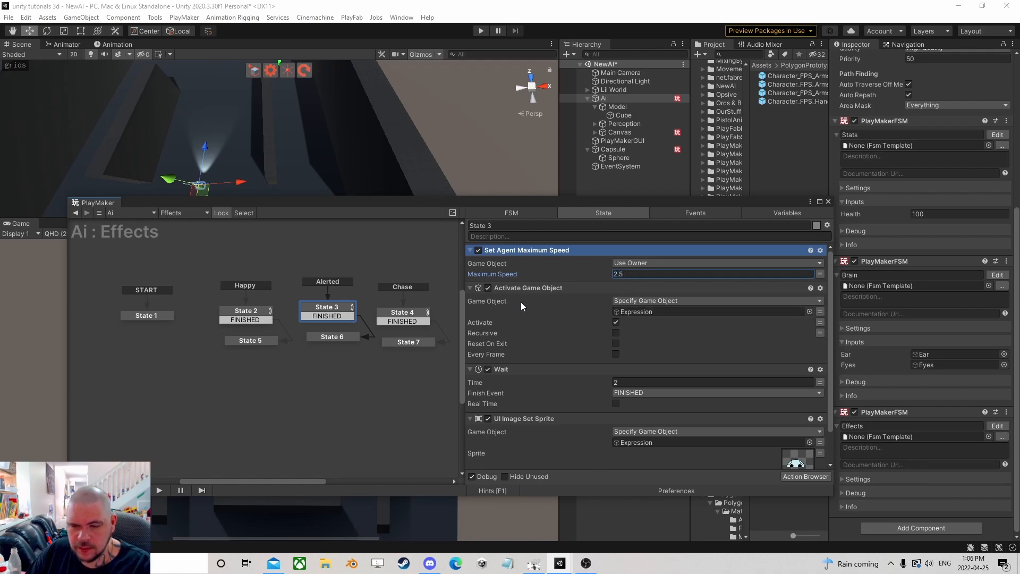
# - Paste the copied Set Agent Maximum Speed action at the start of State 4 (Chase) and set its maximum speed to 4.5
pyautogui.click(391, 313)
pyautogui.rightClick(528, 251)
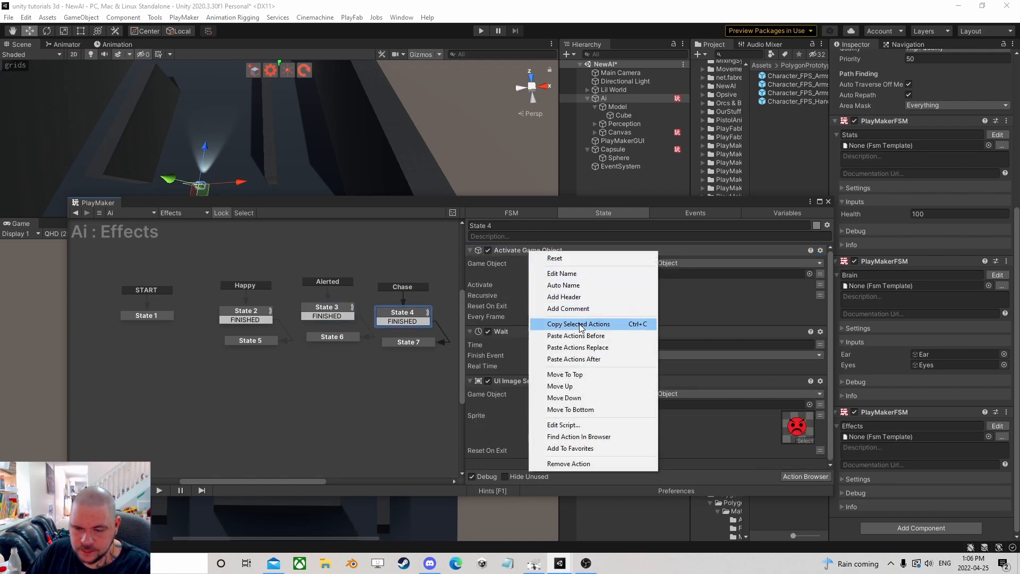
pyautogui.click(593, 335)
pyautogui.click(642, 275)
pyautogui.write('4.5')
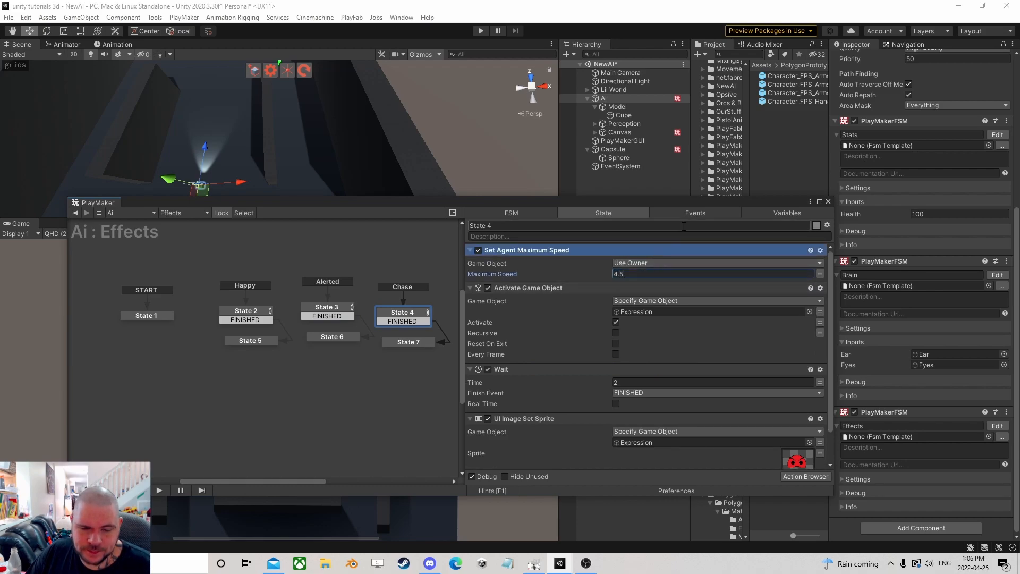
# - Play-test the scene while inspecting the Ai's Nav Mesh Agent settings, and stop the playback
pyautogui.click(828, 202)
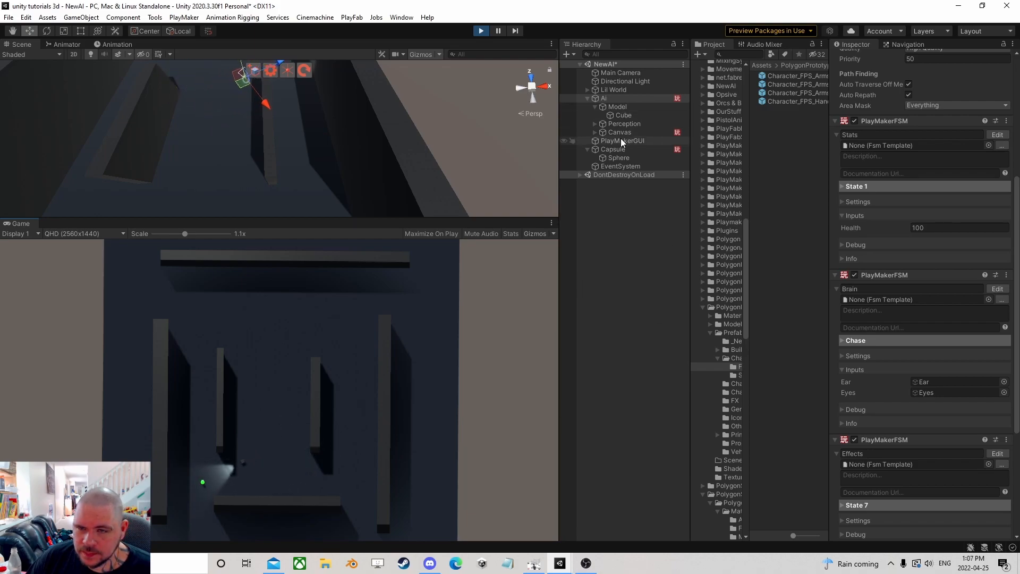
pyautogui.click(632, 98)
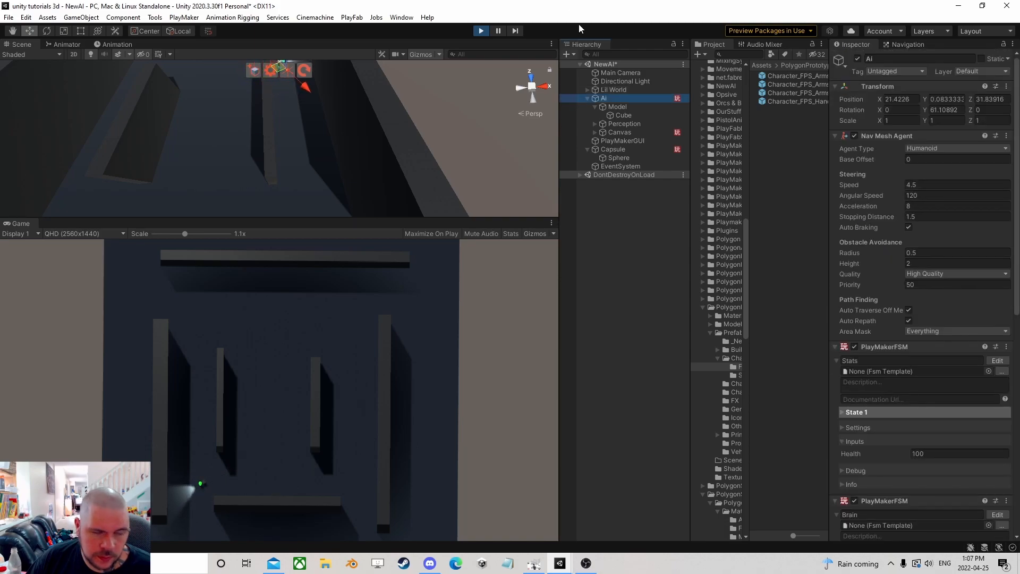
pyautogui.click(481, 28)
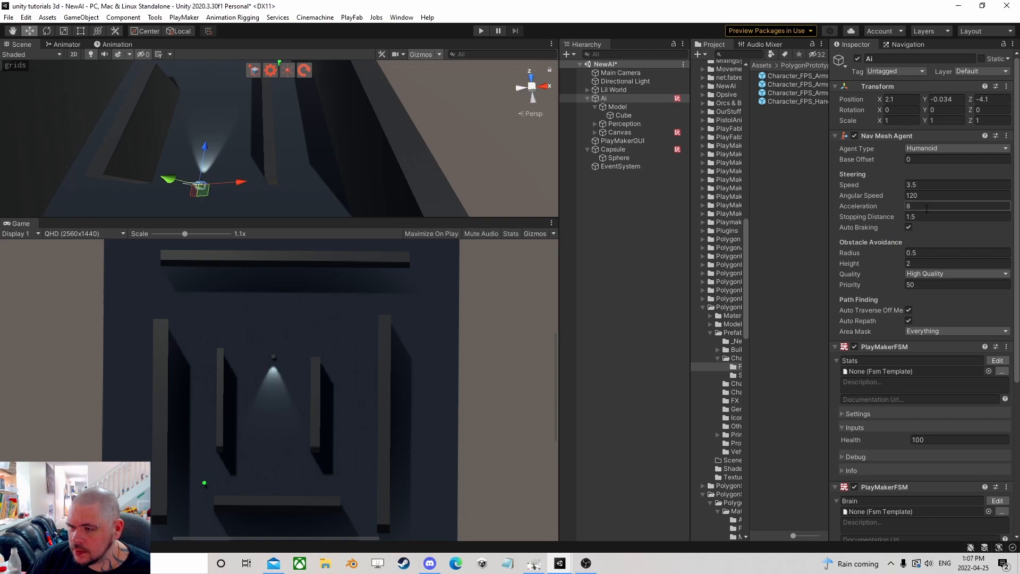
# - Set the maximum speed in State 4 (Chase) of the Effects FSM to 6 and check State 2's actions
pyautogui.scroll(-4, 923, 344)
pyautogui.click(997, 426)
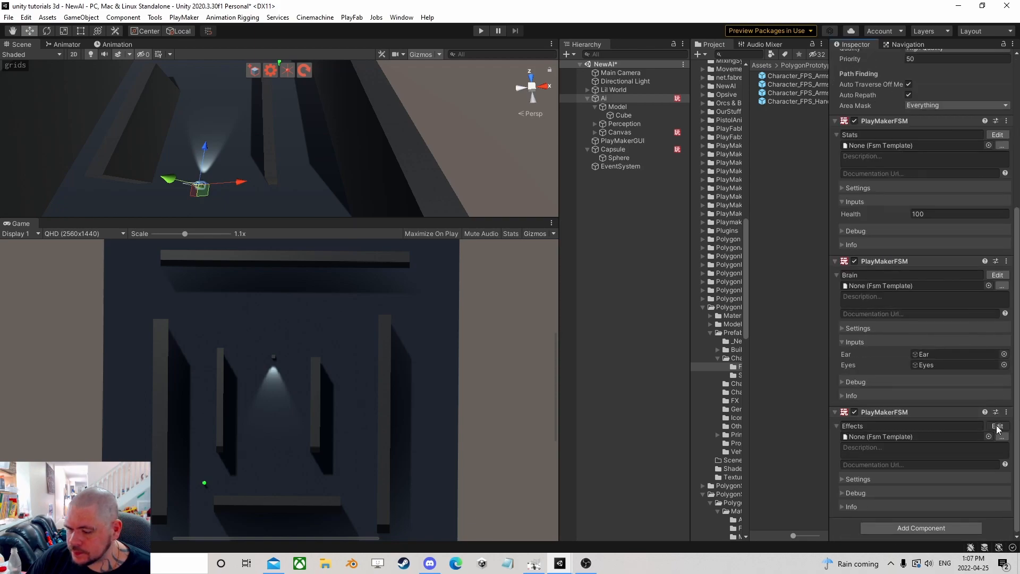
pyautogui.click(413, 312)
pyautogui.click(655, 273)
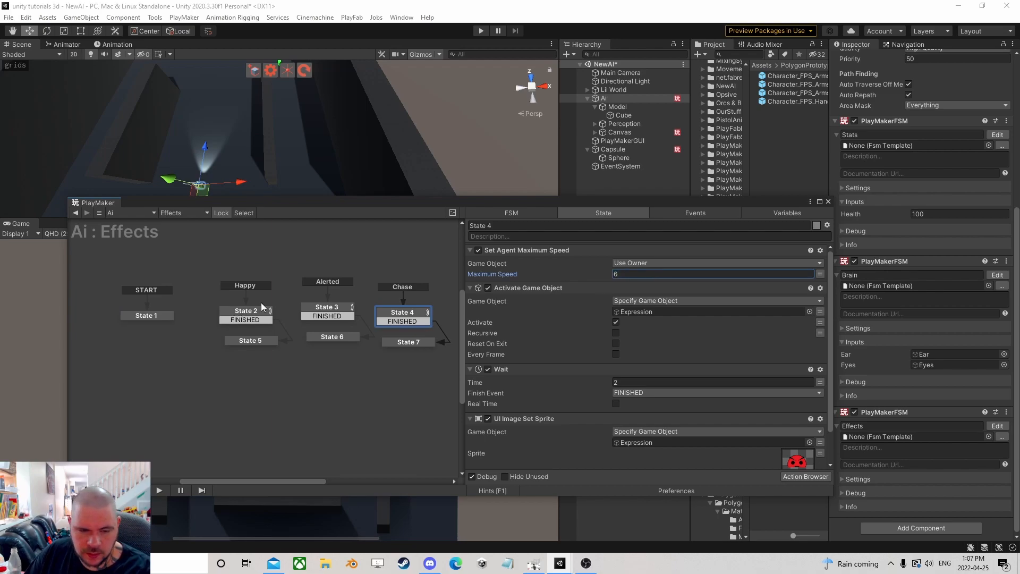
pyautogui.click(248, 312)
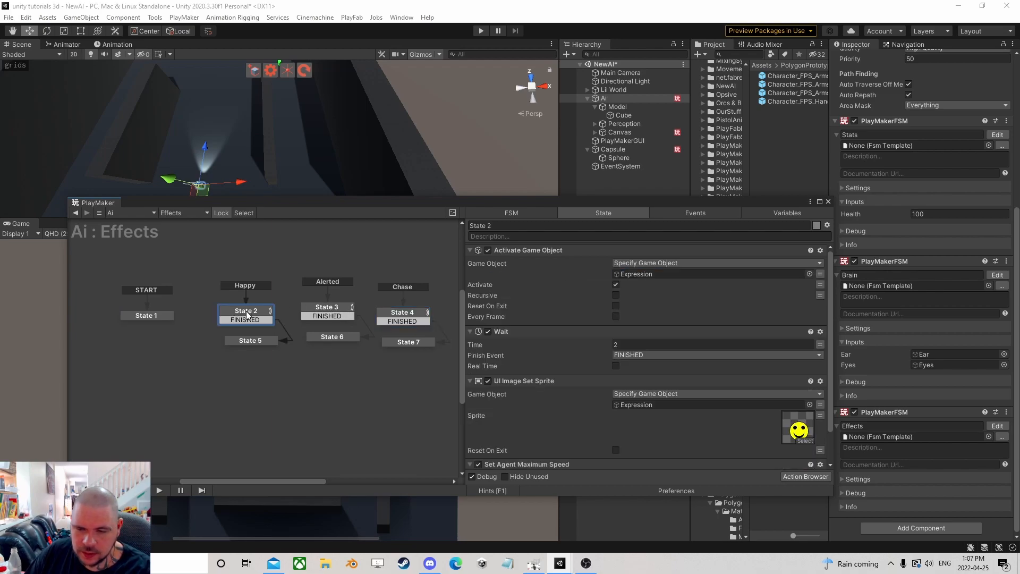
# - Play-test the chase with the Game view scaled to 0.45x, inspect the Ai's Nav Mesh Agent, and stop the playback
pyautogui.click(828, 202)
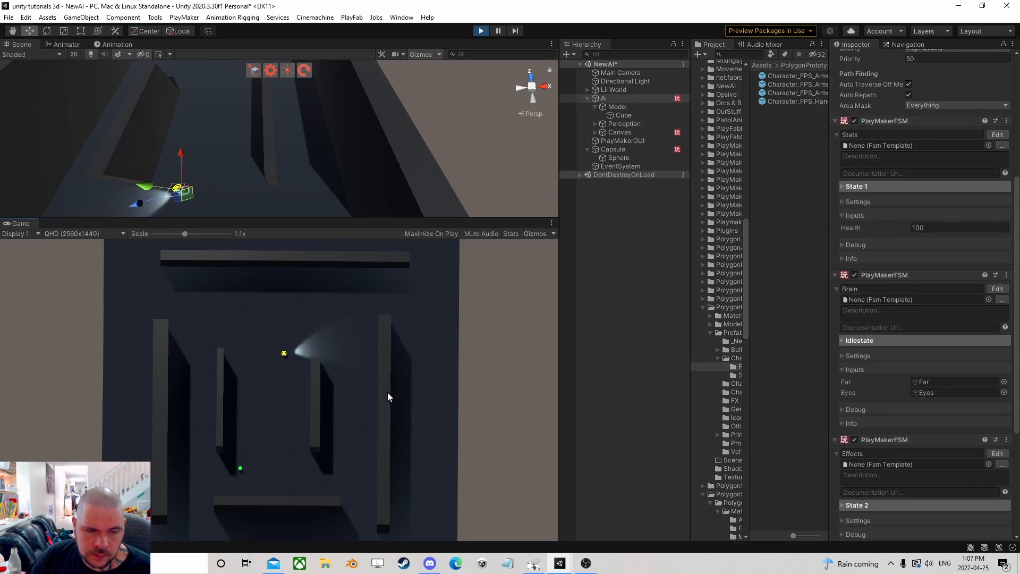
pyautogui.moveTo(184, 233); pyautogui.dragTo(158, 234)
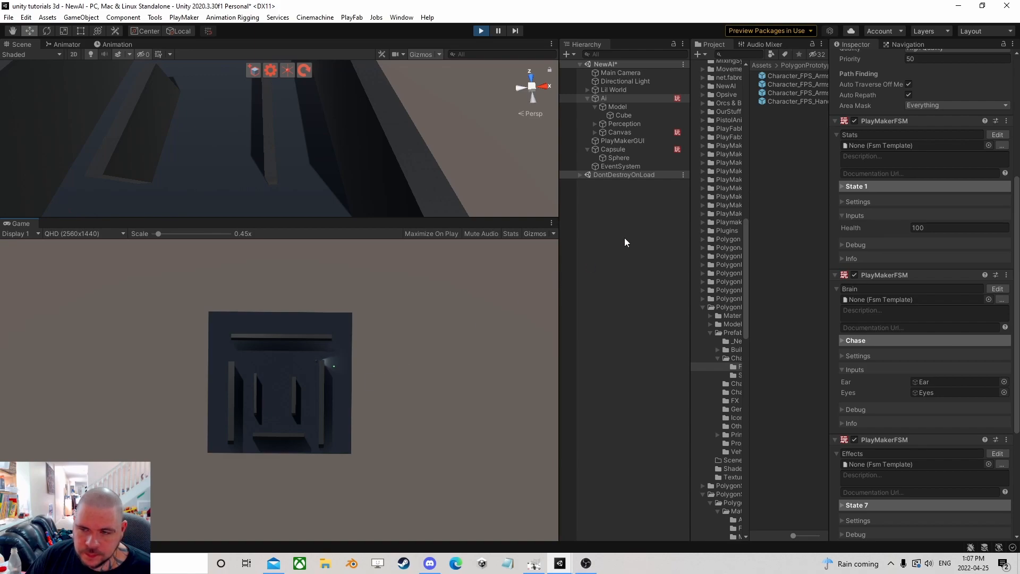
pyautogui.scroll(5, 930, 271)
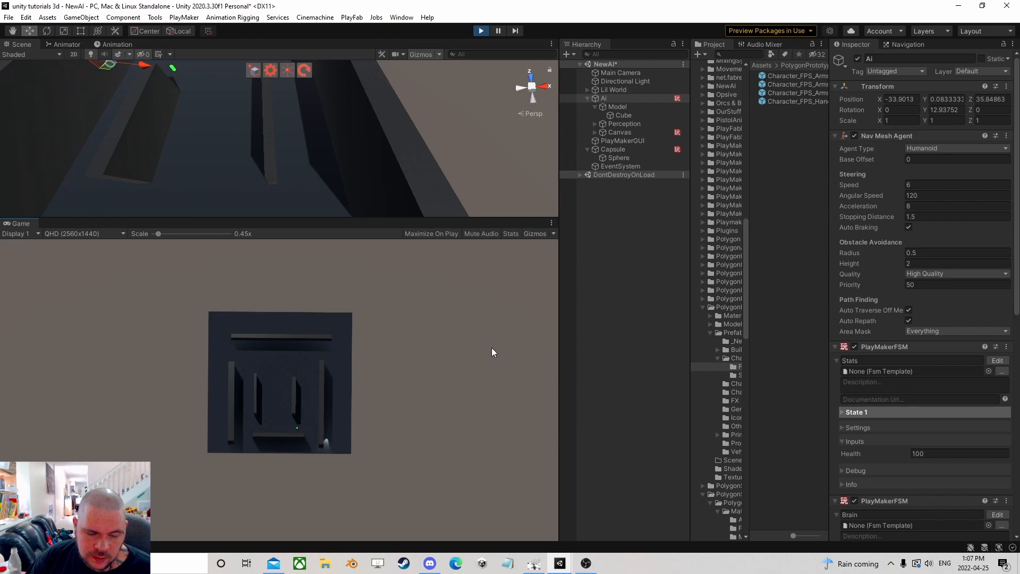
pyautogui.click(481, 30)
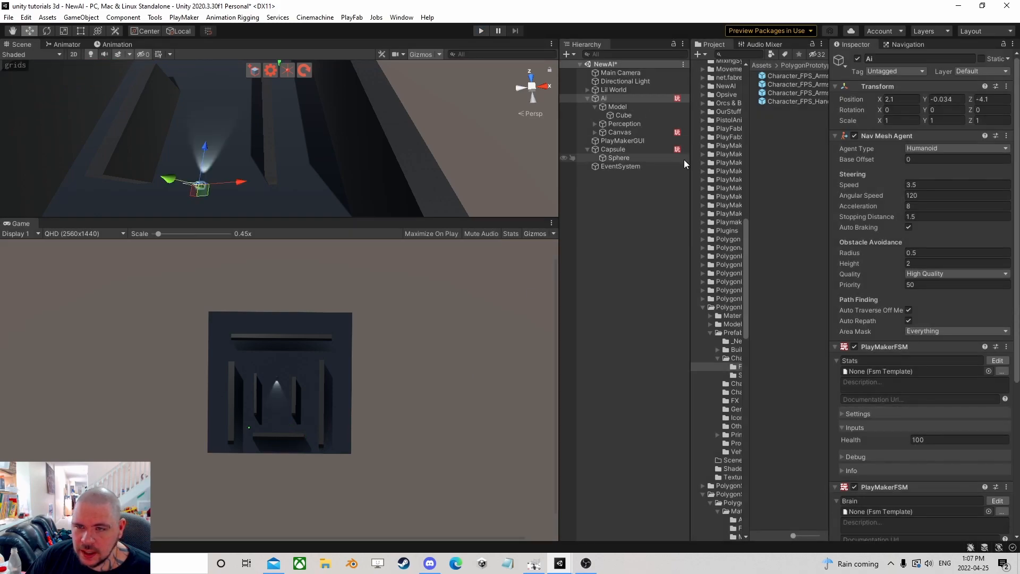
# - Check the Brain FSM's Chase state and set the maximum speed in State 4 of the Effects FSM to 9
pyautogui.click(992, 499)
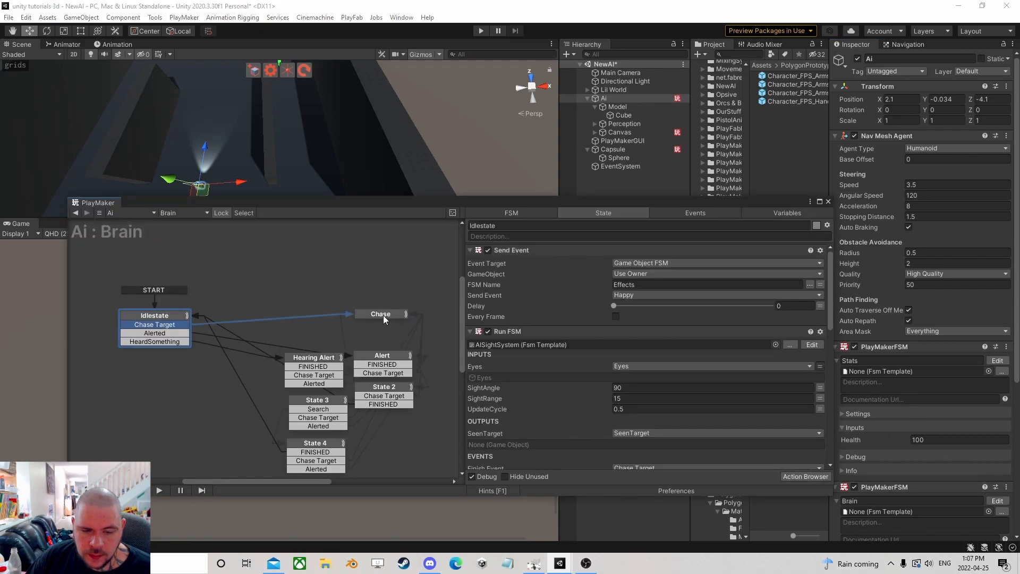
pyautogui.click(384, 314)
pyautogui.click(180, 214)
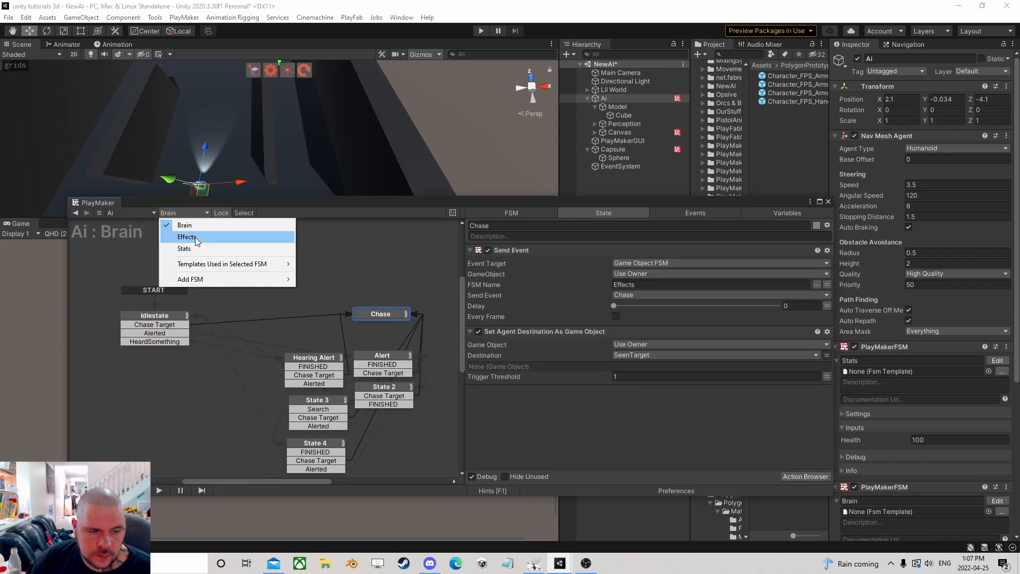
pyautogui.click(195, 237)
pyautogui.click(425, 319)
pyautogui.click(639, 274)
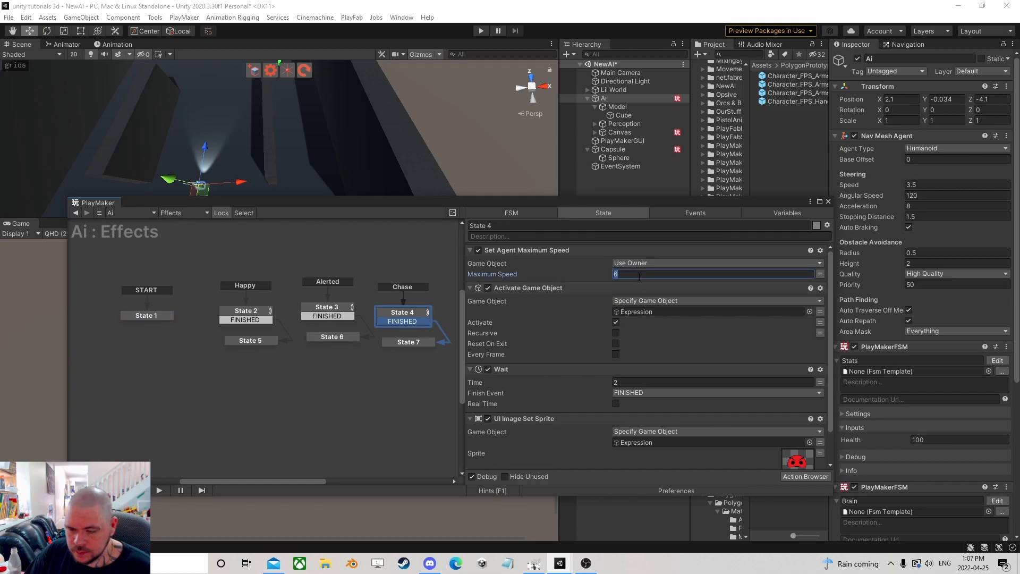
pyautogui.write('9')
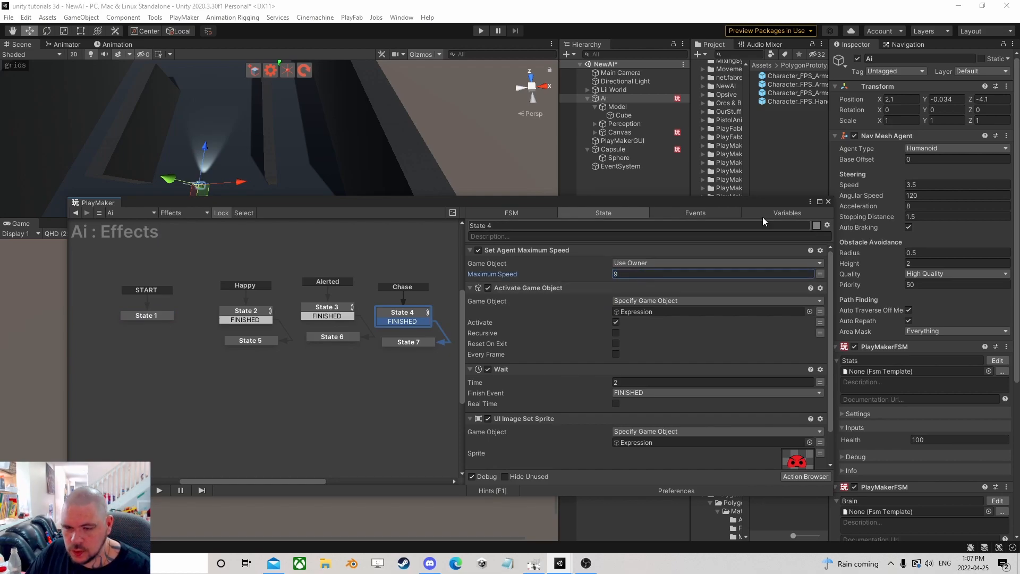
pyautogui.click(828, 202)
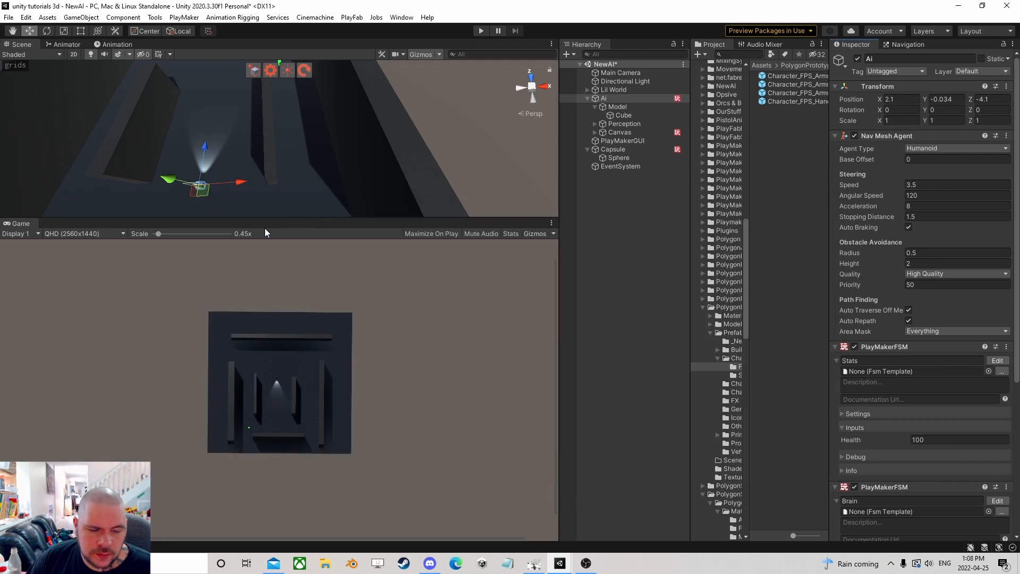
# - Scale the Game view to 0.39x and set the Main Camera's orthographic size to 39.9
pyautogui.moveTo(158, 233); pyautogui.dragTo(125, 235)
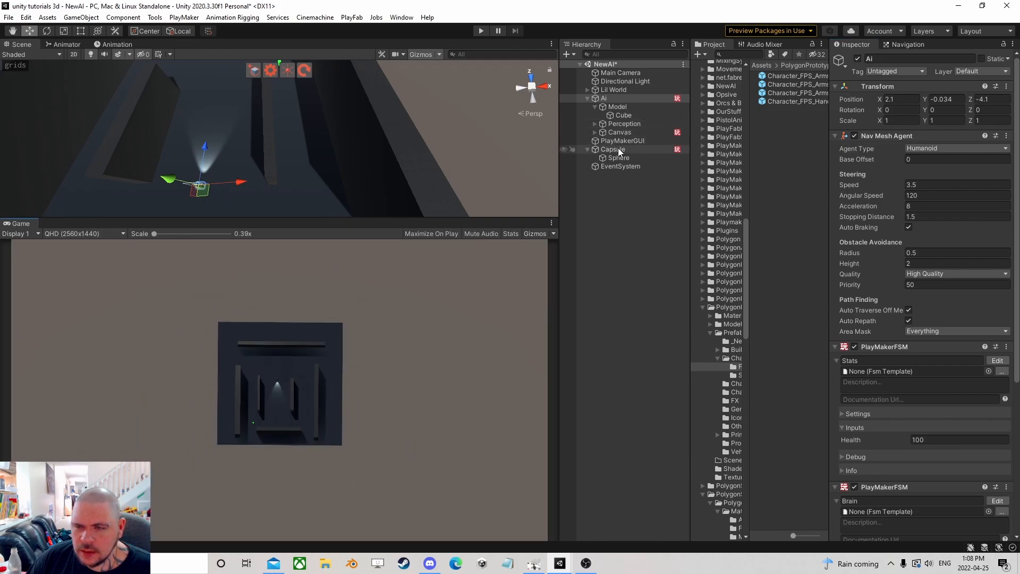
pyautogui.click(620, 72)
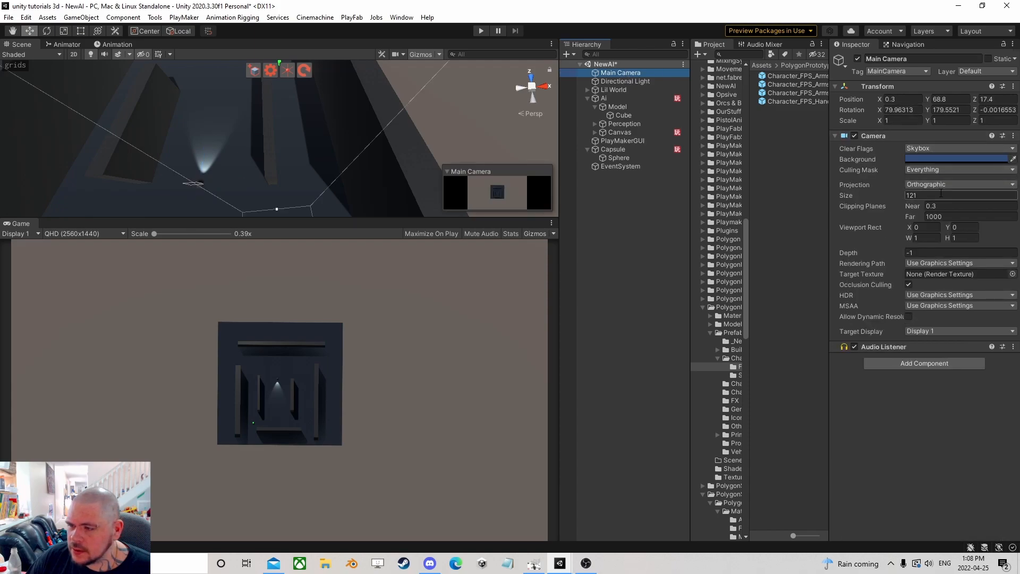
pyautogui.moveTo(893, 196); pyautogui.dragTo(248, 231)
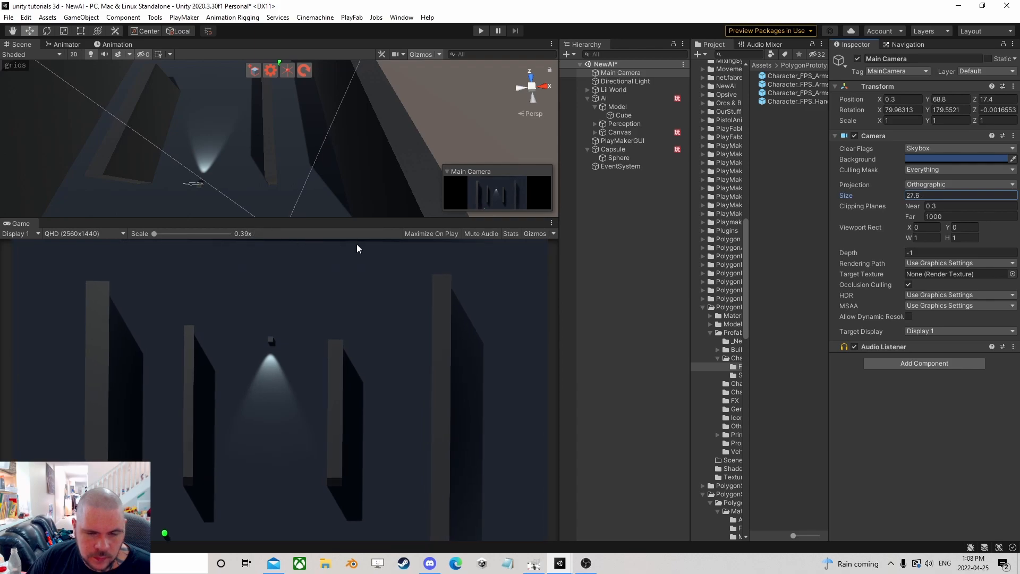
pyautogui.moveTo(855, 196)
pyautogui.mouseDown()
pyautogui.moveTo(916, 202)
pyautogui.moveTo(875, 201)
pyautogui.mouseUp()
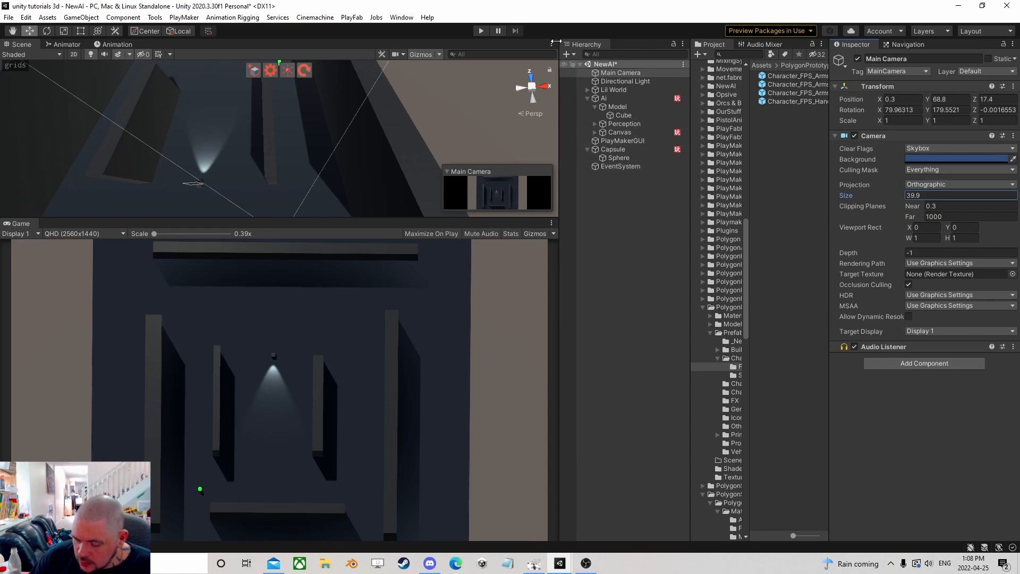
# - Add a 3D cube at the root of the scene and name it Hidden
pyautogui.click(601, 211)
pyautogui.rightClick(601, 211)
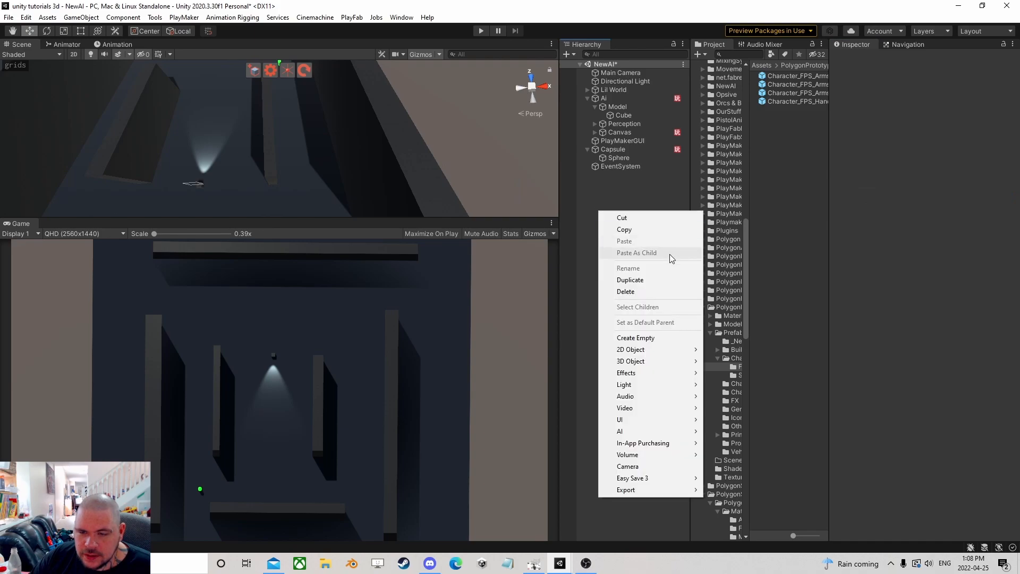
pyautogui.moveTo(648, 362)
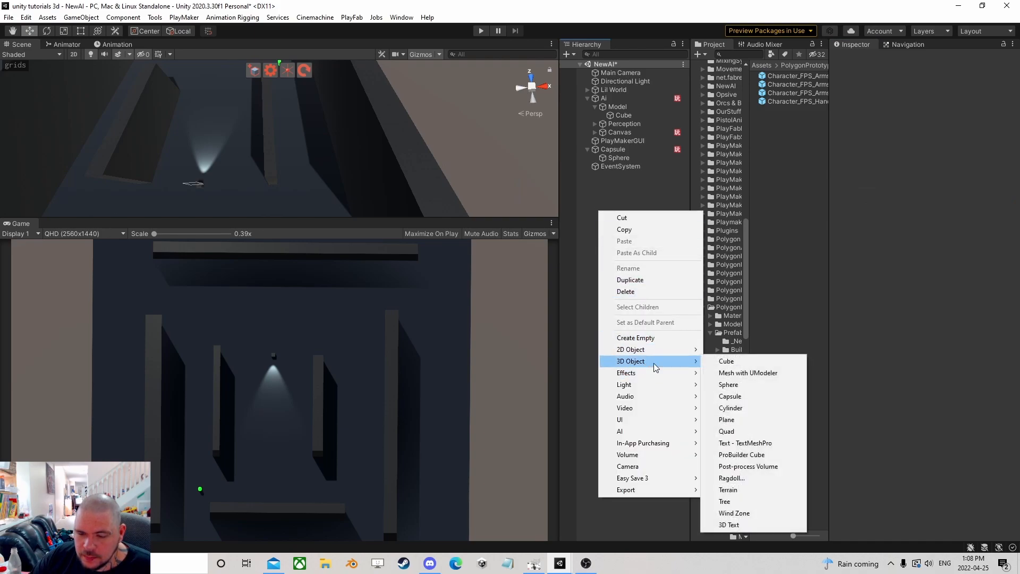
pyautogui.click(752, 359)
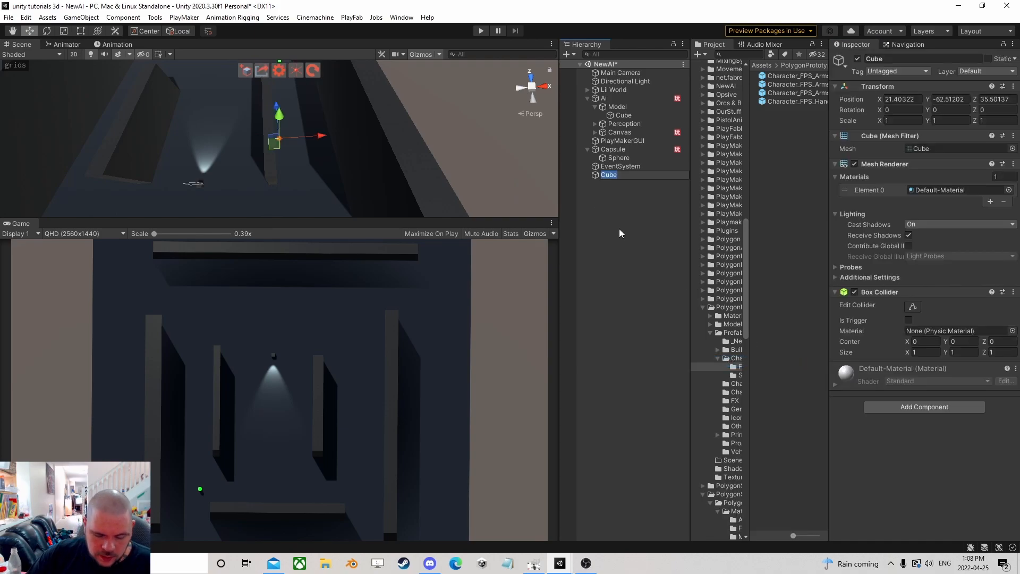
pyautogui.write('Hidden')
pyautogui.press('Return')
# - Set the Hidden cube's Y position to 0 and move it between the inner walls, to about X -3.6, Z 4.8
pyautogui.click(947, 99)
pyautogui.write('0')
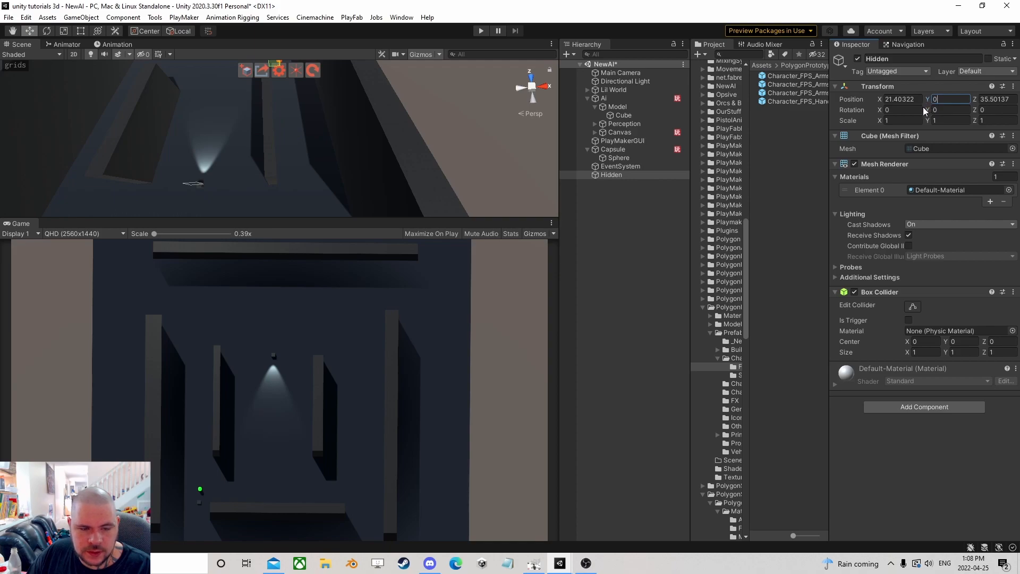
pyautogui.scroll(-5, 410, 194)
pyautogui.moveTo(274, 101); pyautogui.dragTo(226, 156)
pyautogui.click(906, 100)
# - Scale the Hidden cube to 5 on X, Y and Z and make its Box Collider a trigger
pyautogui.click(903, 121)
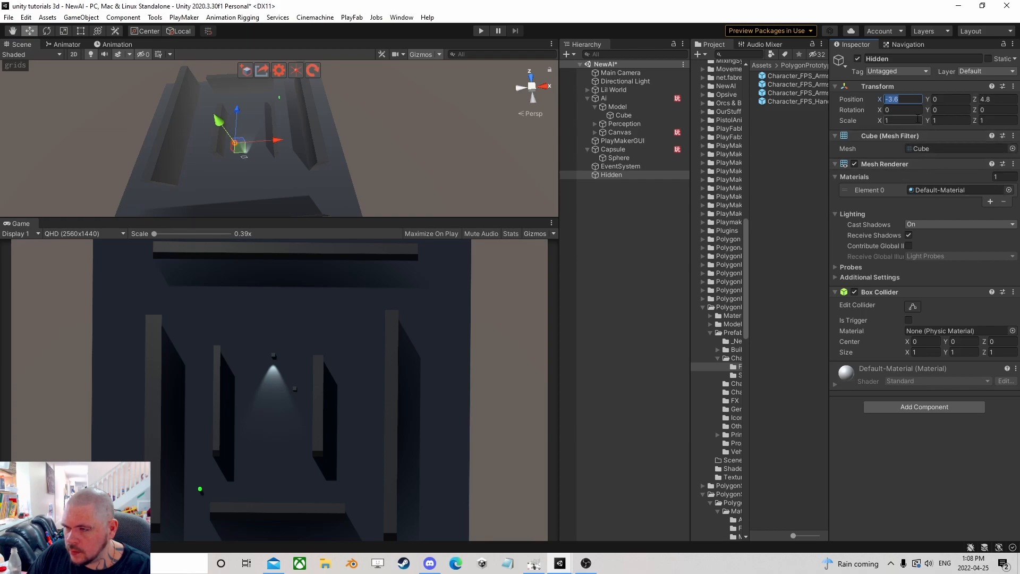
pyautogui.write('5')
pyautogui.press('Tab')
pyautogui.write('5')
pyautogui.press('Tab')
pyautogui.write('5')
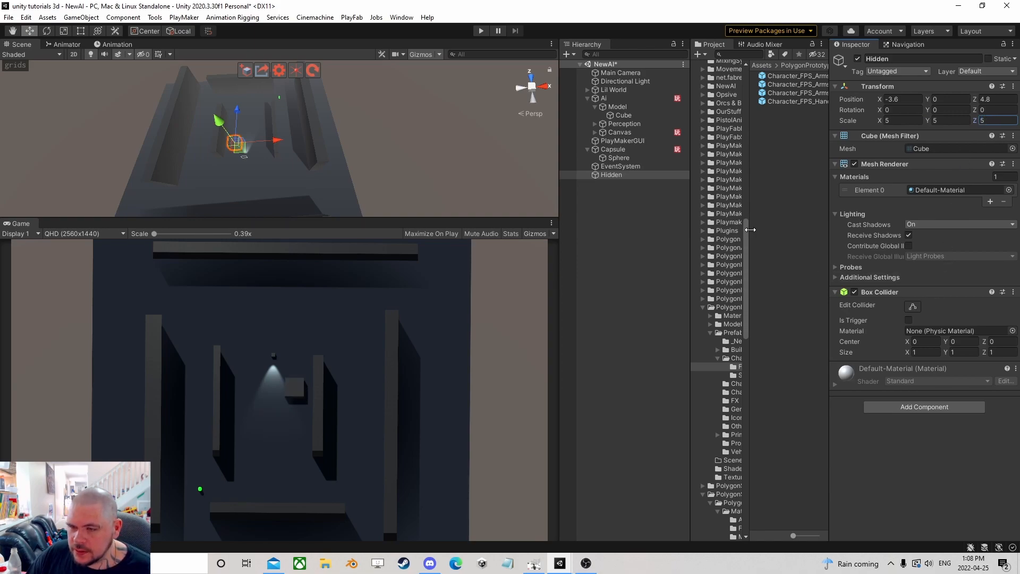
pyautogui.moveTo(692, 307); pyautogui.dragTo(580, 305)
pyautogui.click(907, 319)
# - Create a material named HideMaterial in the NewAI assets folder
pyautogui.moveTo(636, 234); pyautogui.dragTo(741, 233)
pyautogui.click(591, 307)
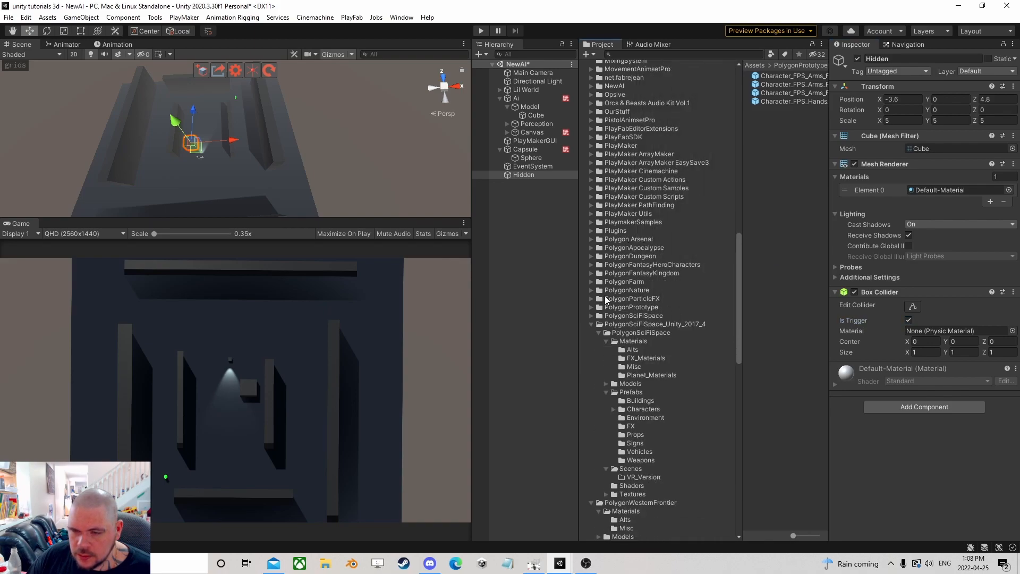
pyautogui.scroll(5, 606, 294)
pyautogui.click(630, 213)
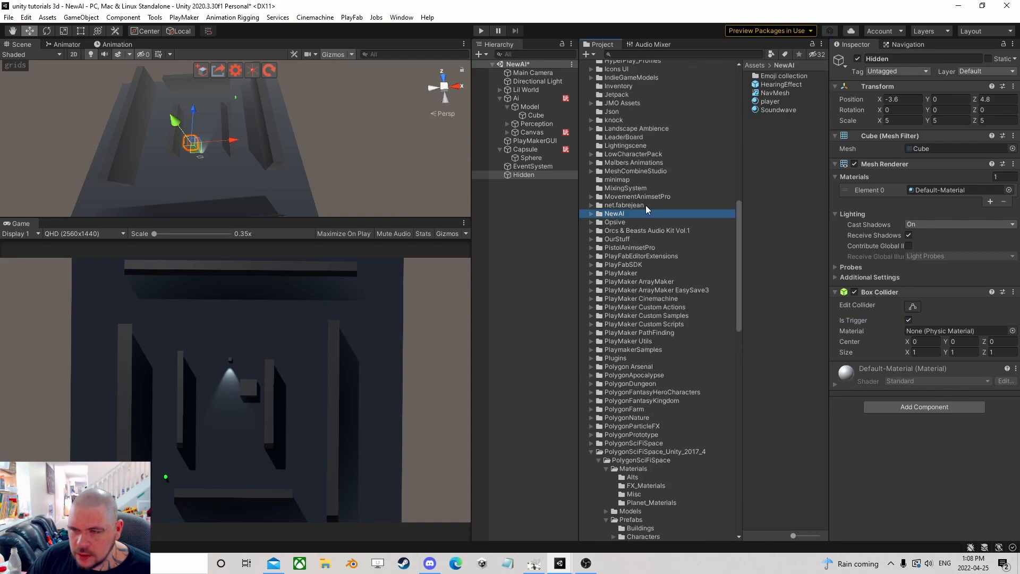
pyautogui.rightClick(765, 125)
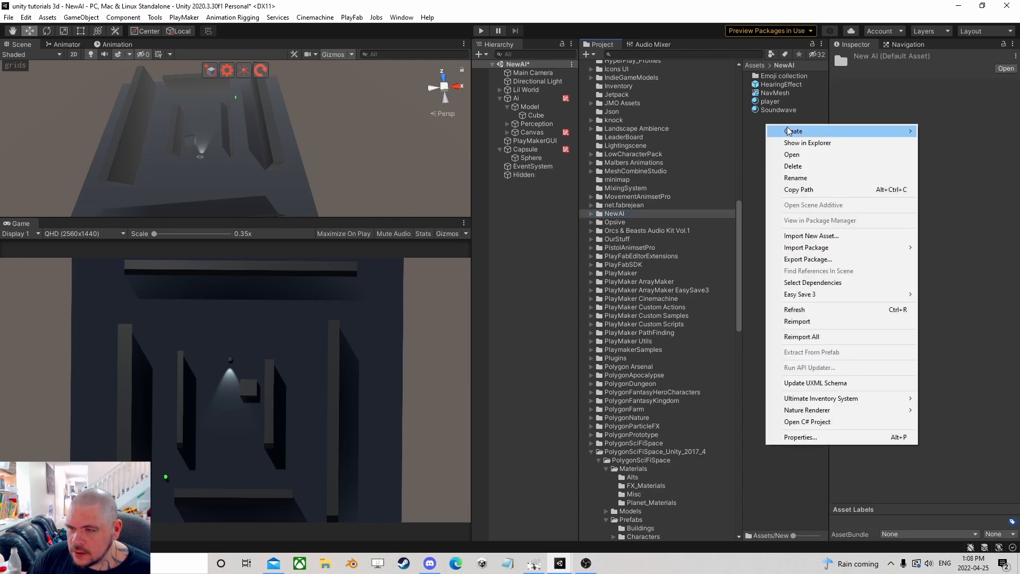
pyautogui.moveTo(791, 131)
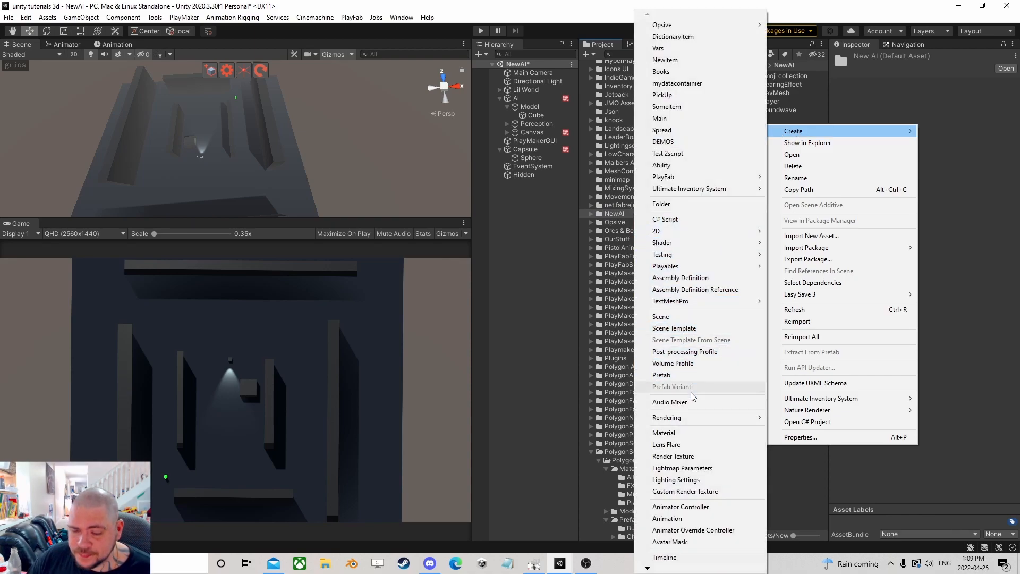
pyautogui.click(674, 433)
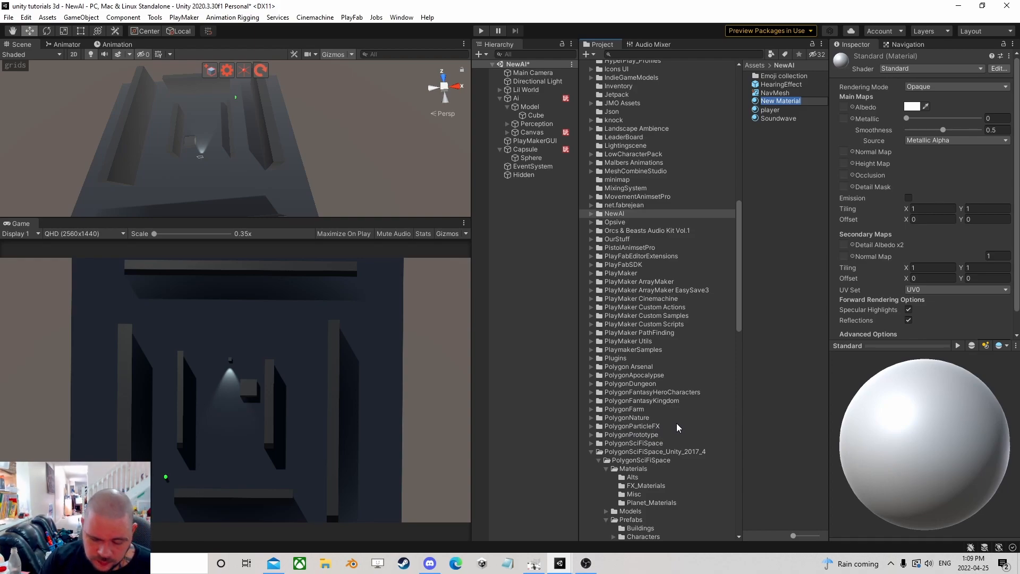
pyautogui.write('Hide')
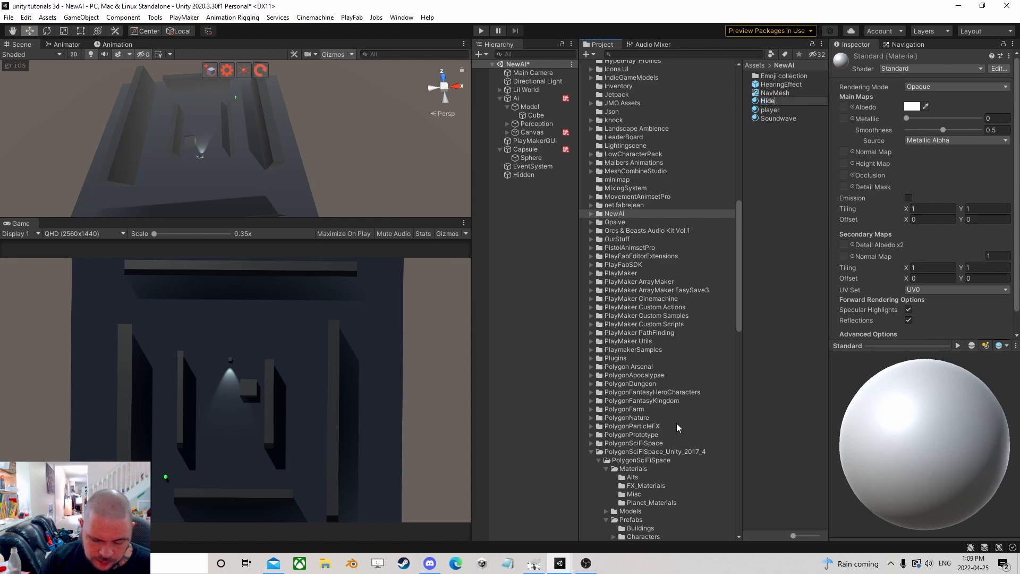
pyautogui.write('Material')
pyautogui.press('Return')
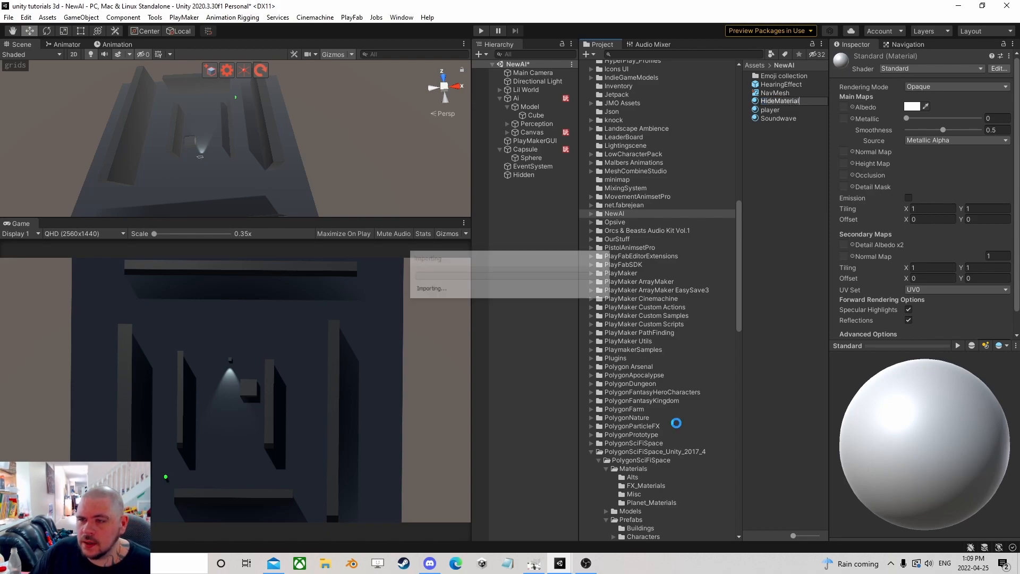
# - Assign HideMaterial to the Hidden cube and set the material's rendering mode to Transparent
pyautogui.click(520, 176)
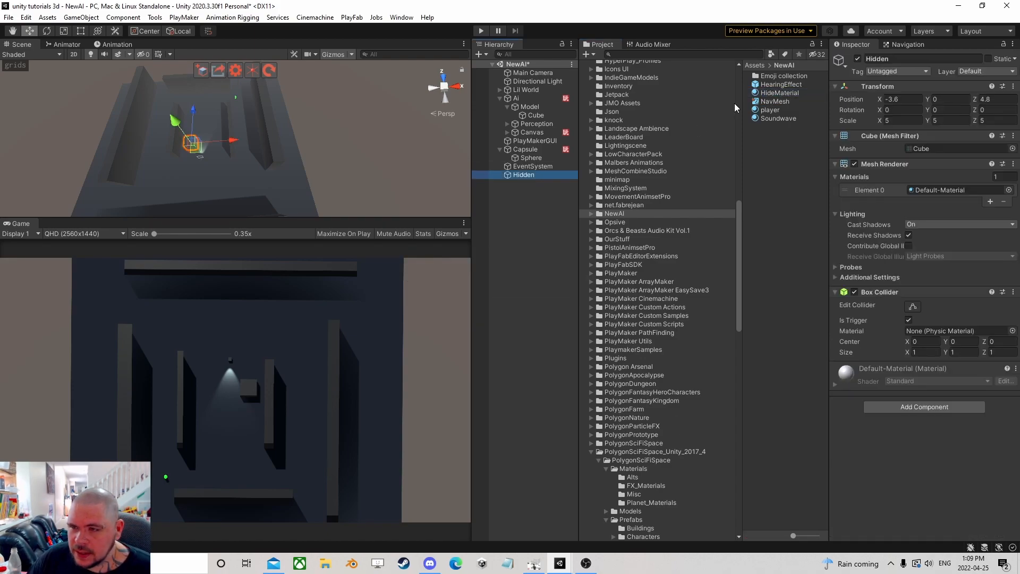
pyautogui.moveTo(774, 94); pyautogui.dragTo(956, 189)
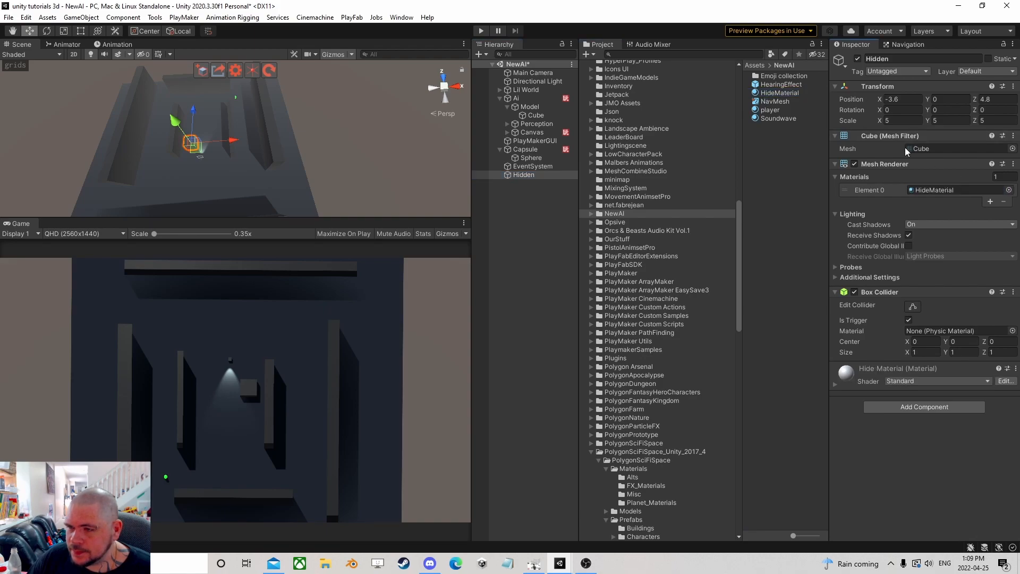
pyautogui.click(780, 93)
pyautogui.click(919, 86)
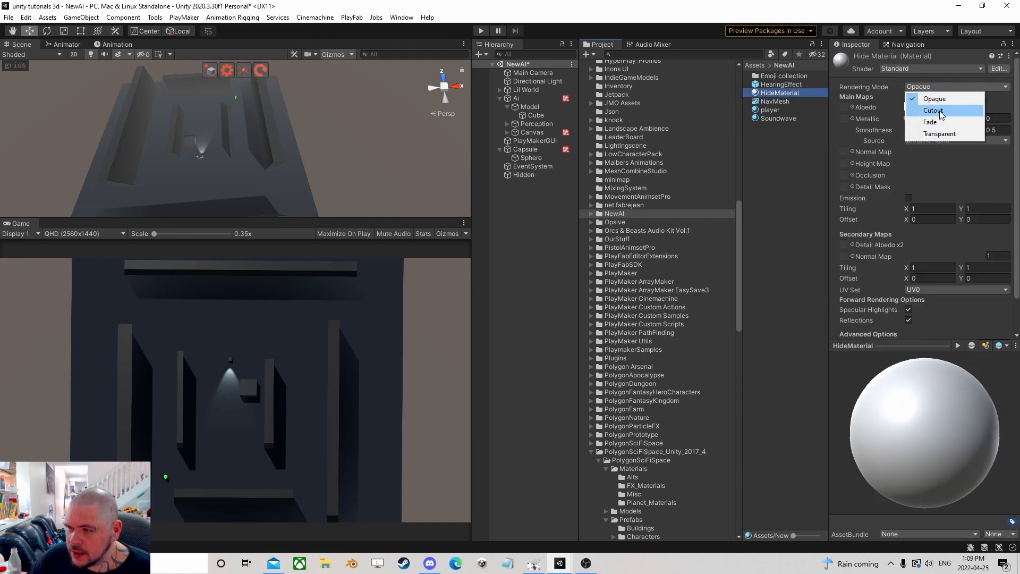
pyautogui.click(939, 133)
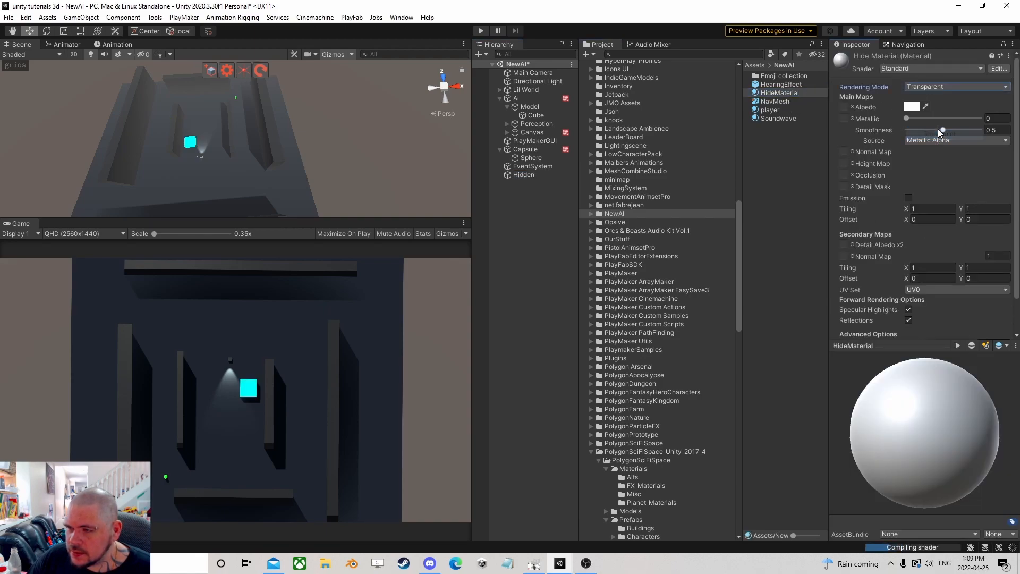
# - Give HideMaterial a yellow albedo colour (F7FF00) with an alpha of about 0.32
pyautogui.click(916, 106)
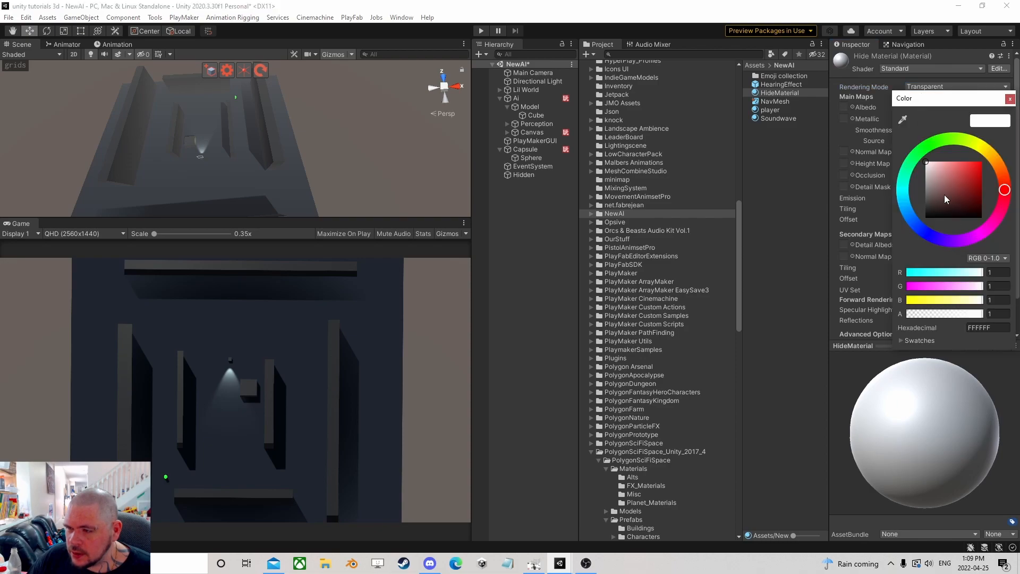
pyautogui.moveTo(987, 147); pyautogui.dragTo(979, 141)
pyautogui.click(981, 161)
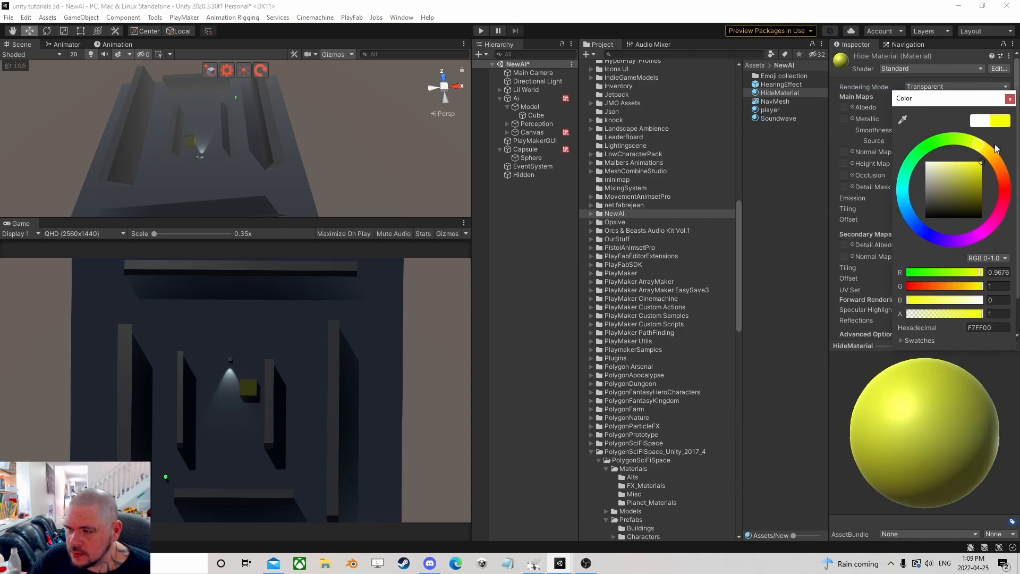
pyautogui.click(1009, 99)
pyautogui.click(914, 106)
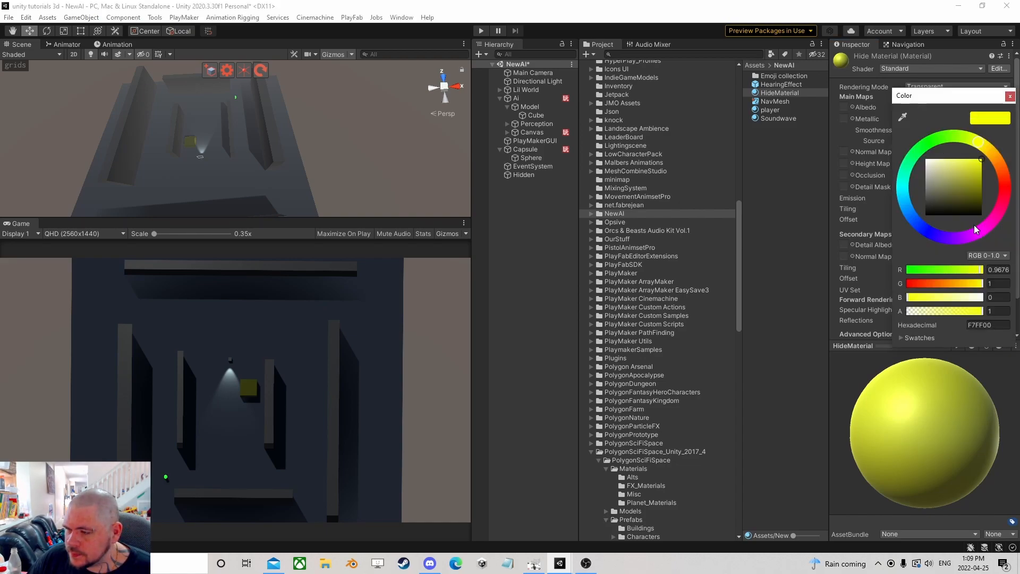
pyautogui.moveTo(937, 312); pyautogui.dragTo(867, 318)
pyautogui.moveTo(805, 325); pyautogui.dragTo(936, 313)
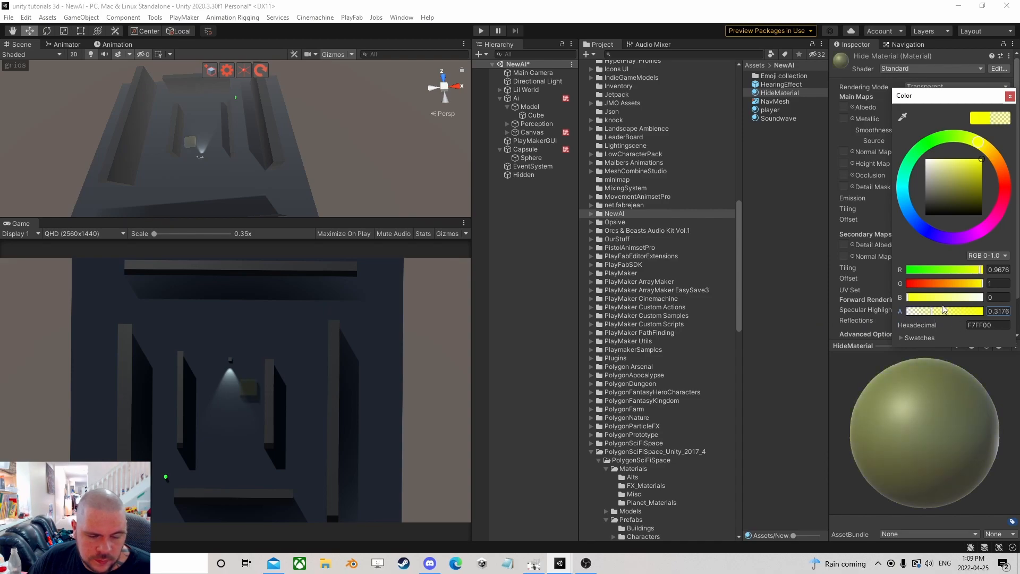
pyautogui.click(1009, 96)
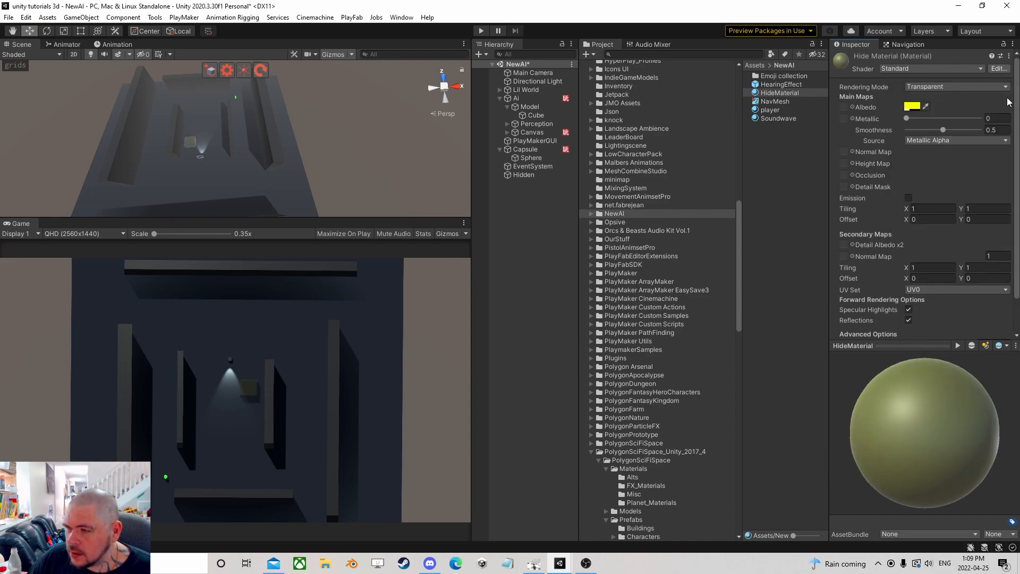
# - Enable emission on HideMaterial with a yellow HDR colour (H 53, S 100, V 100) at intensity 1.2
pyautogui.click(907, 198)
pyautogui.click(911, 209)
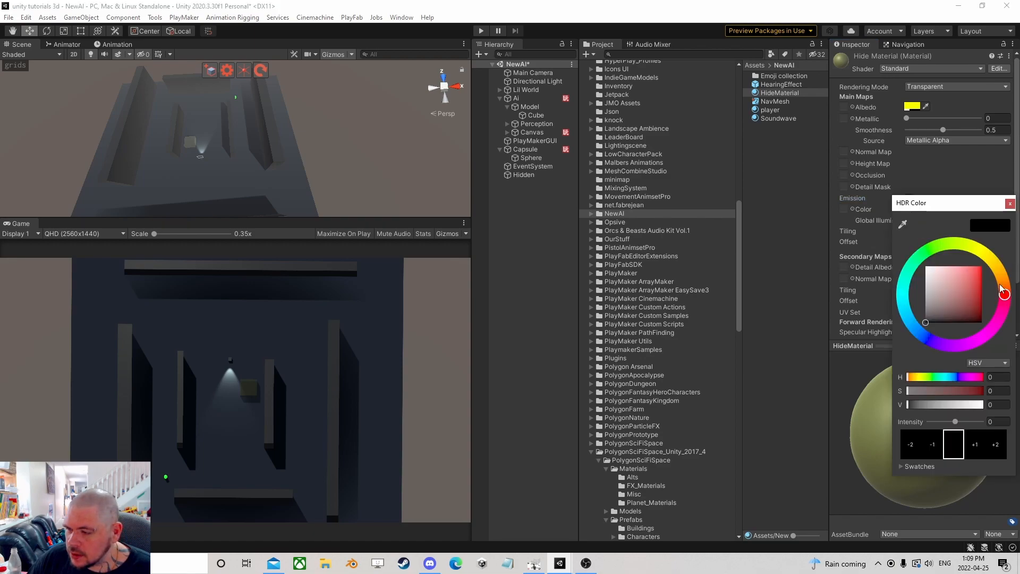
pyautogui.moveTo(1000, 289); pyautogui.dragTo(986, 257)
pyautogui.click(975, 446)
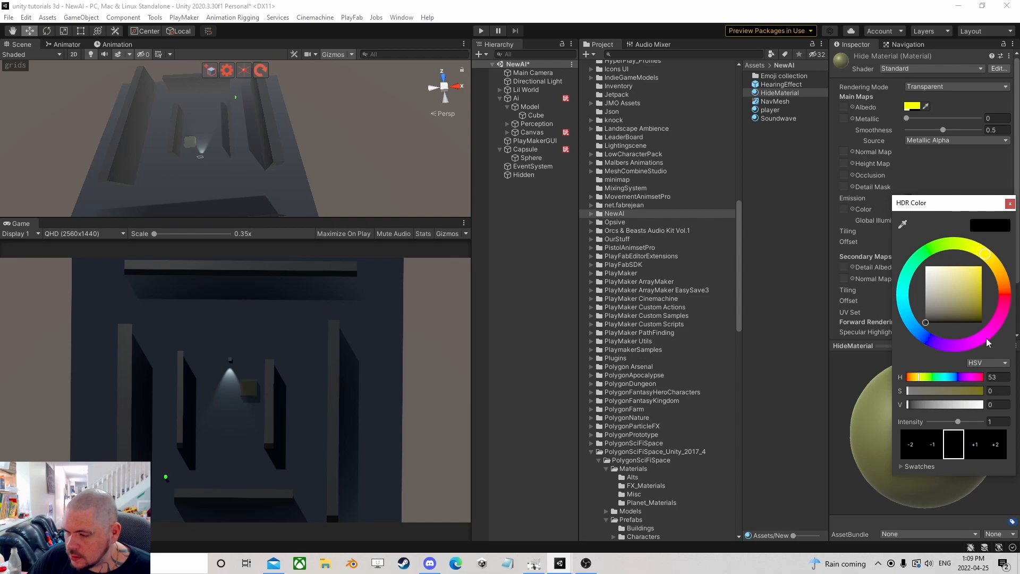
pyautogui.click(980, 268)
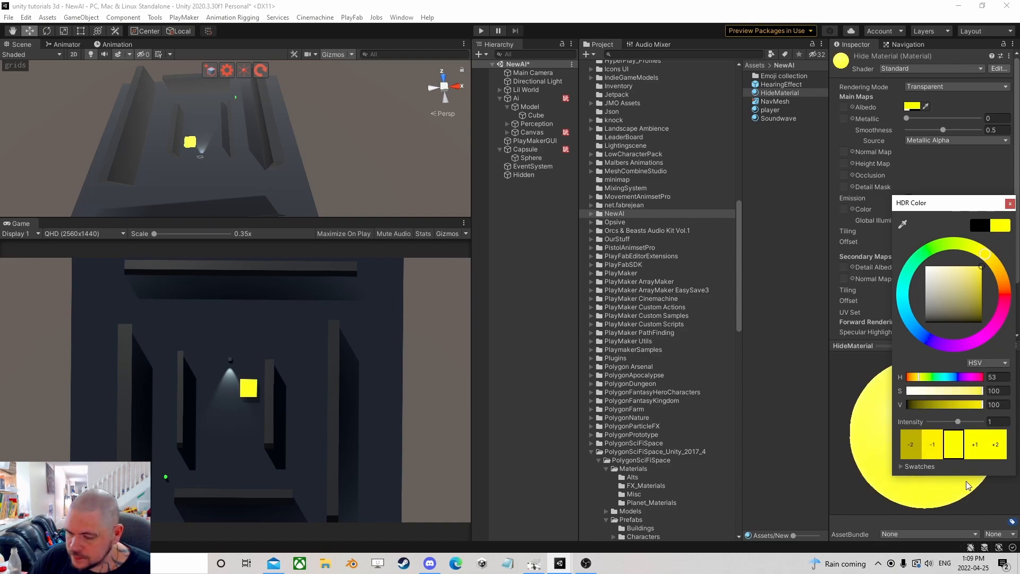
pyautogui.moveTo(958, 422)
pyautogui.mouseDown()
pyautogui.moveTo(945, 425)
pyautogui.moveTo(959, 422)
pyautogui.mouseUp()
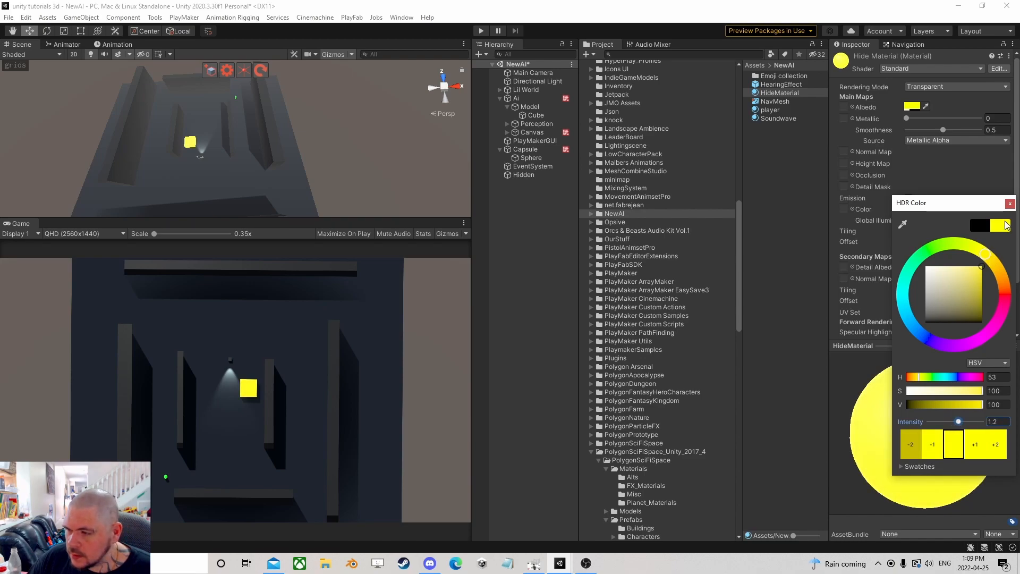
pyautogui.click(1009, 203)
# - Lower the alpha of HideMaterial's albedo colour to about 0.08
pyautogui.click(911, 107)
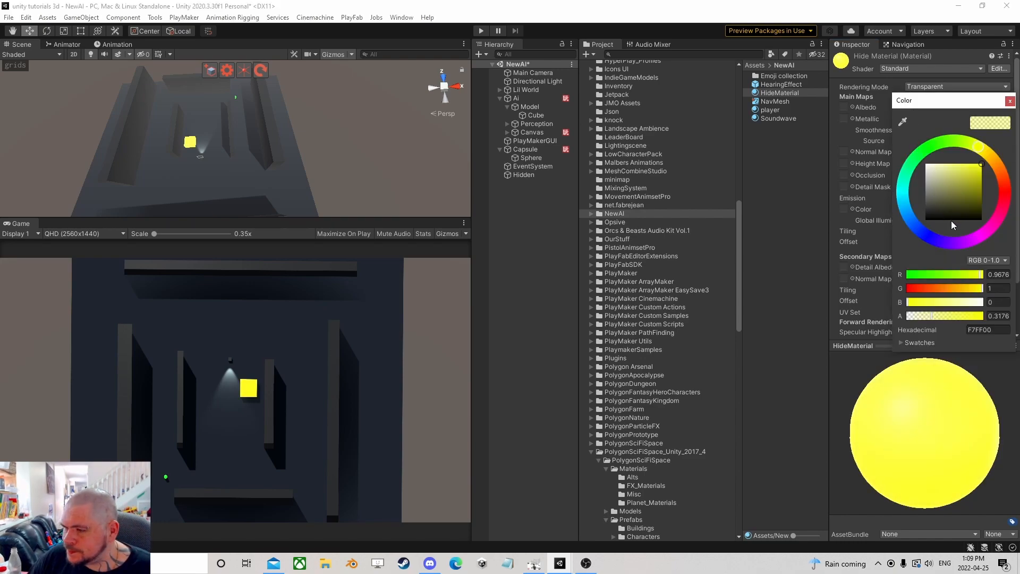
pyautogui.moveTo(941, 317); pyautogui.dragTo(912, 320)
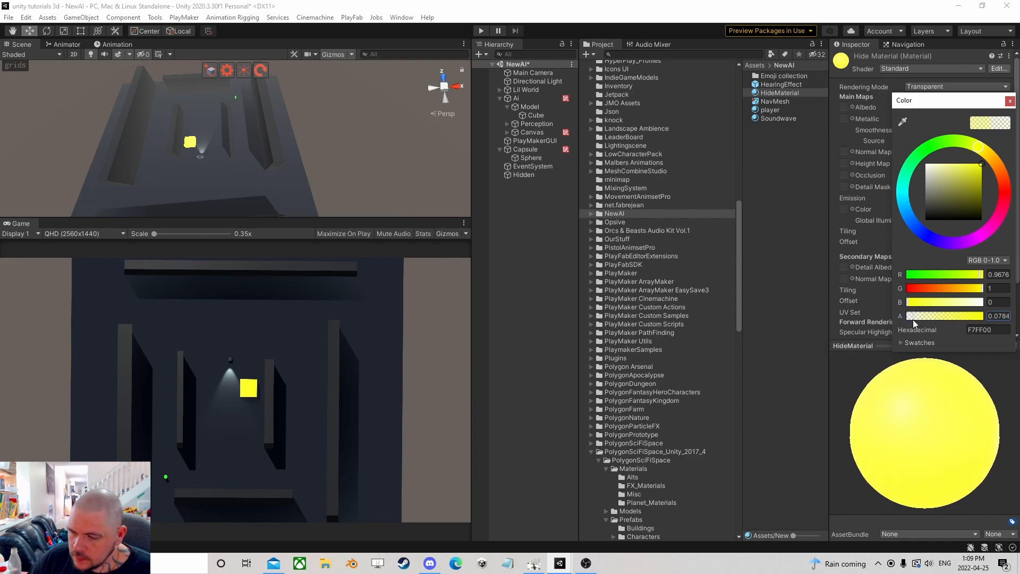
pyautogui.click(1008, 101)
# - Try emission intensities of 0.5 and 0.1 on HideMaterial and settle on -1.7
pyautogui.click(911, 210)
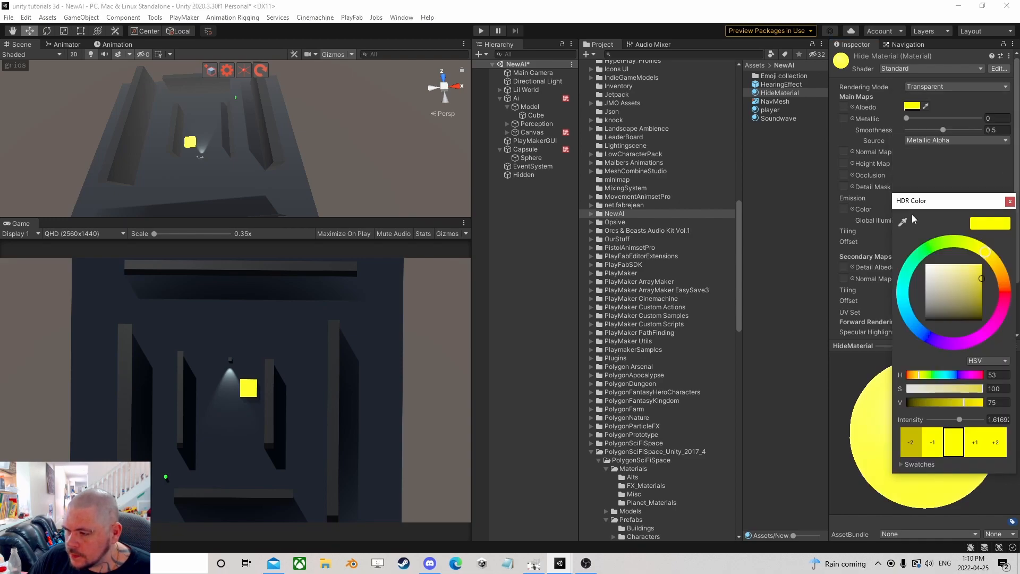
pyautogui.click(991, 419)
pyautogui.write('0.5')
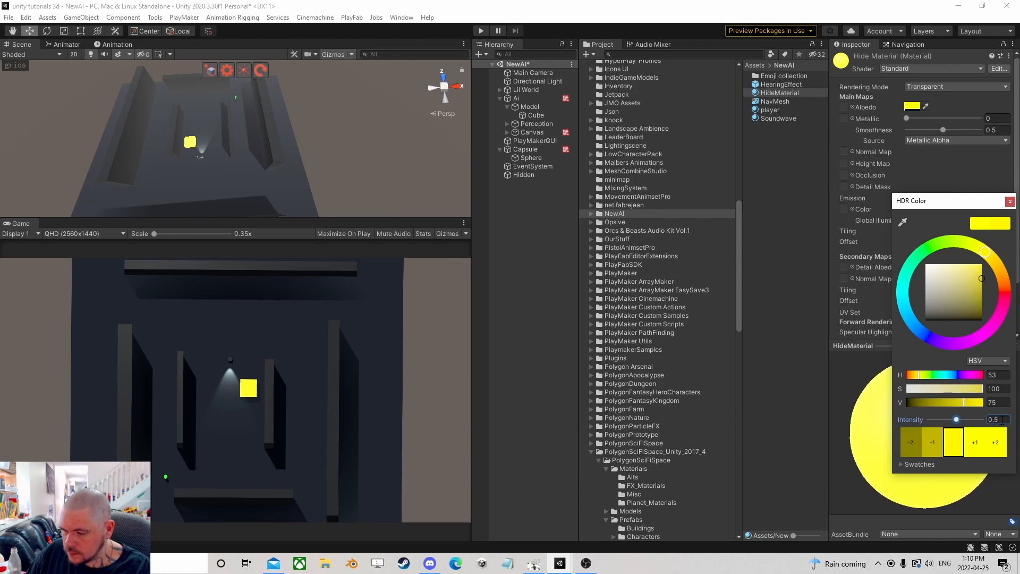
pyautogui.press('BackSpace')
pyautogui.write('1')
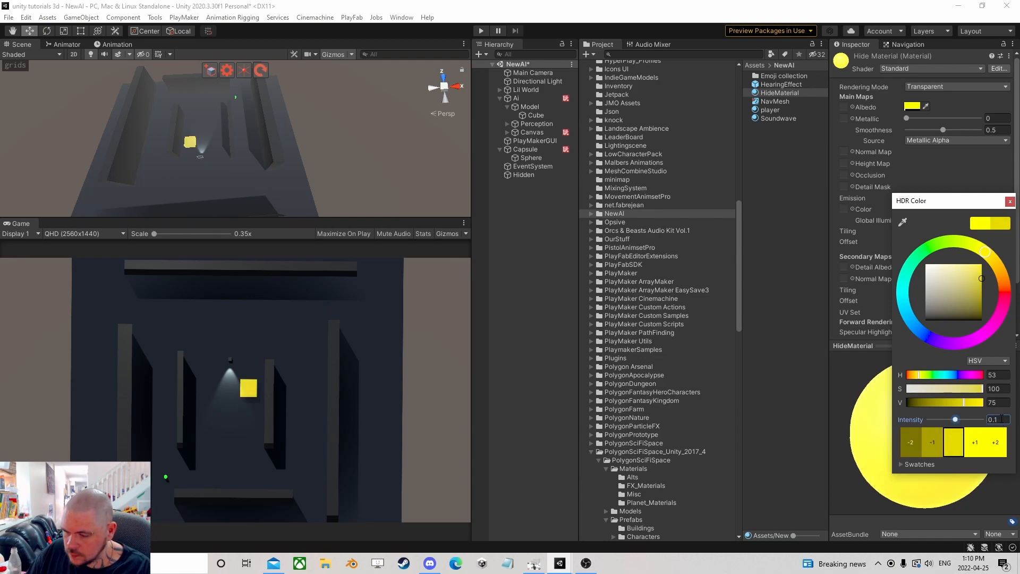
pyautogui.moveTo(955, 420); pyautogui.dragTo(952, 419)
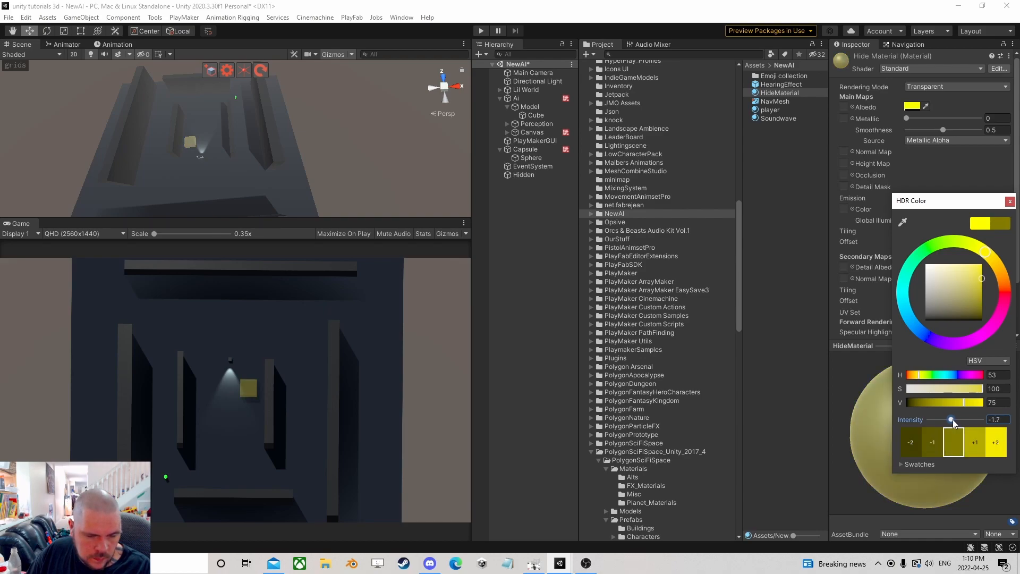
pyautogui.click(1009, 200)
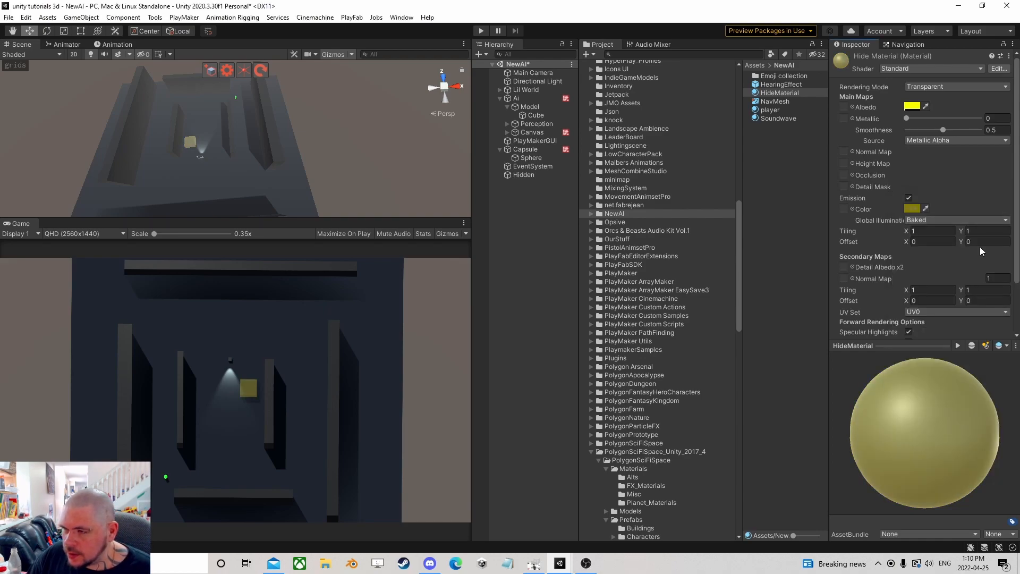
# - Set HideMaterial's smoothness source to Albedo Alpha and select the Hidden cube
pyautogui.click(932, 141)
pyautogui.click(934, 161)
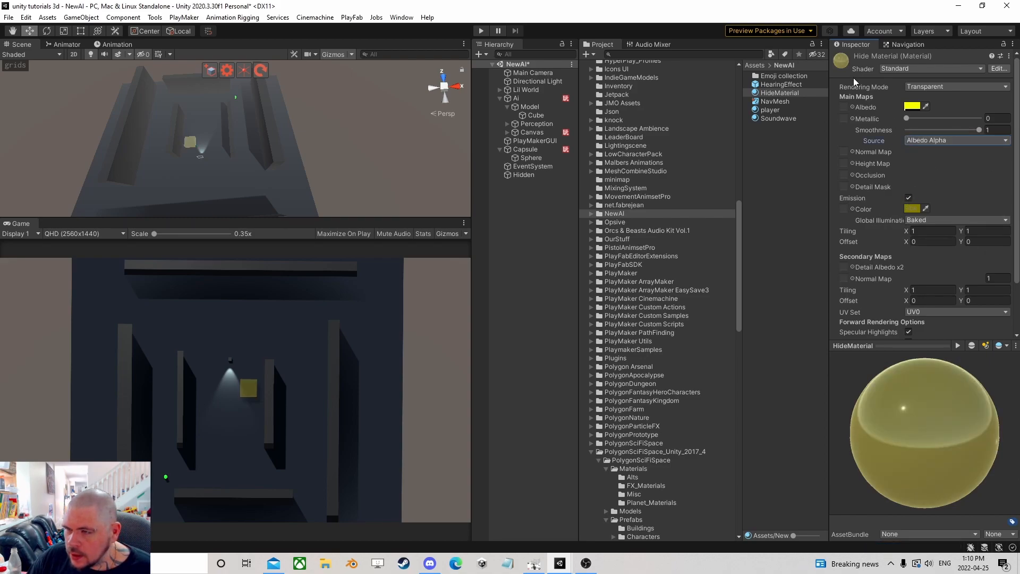
pyautogui.click(520, 175)
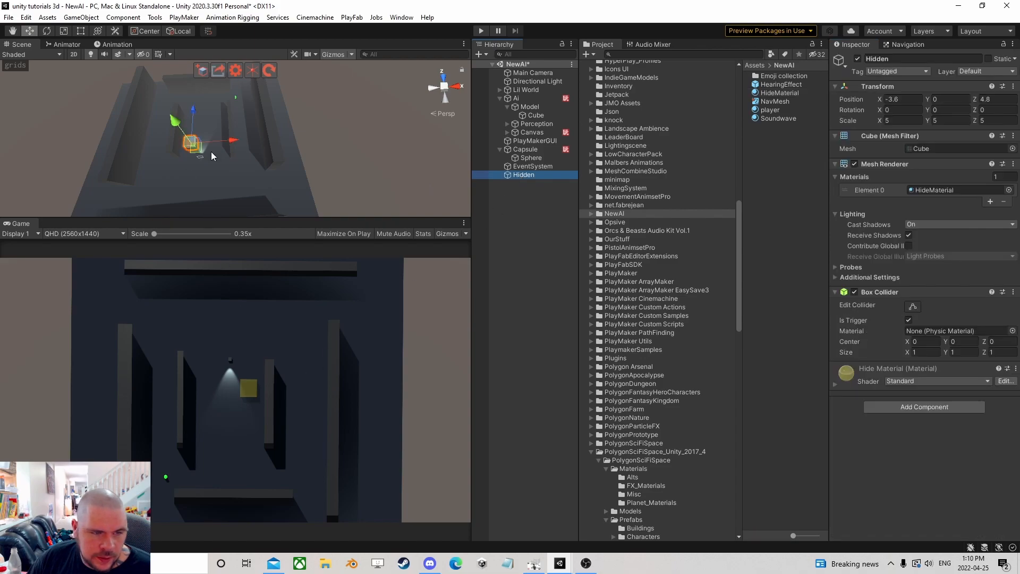
# - Move the Hidden cube beside the inner wall and stretch it with the Rect tool to about 22.2 by 6.7 in X and Z
pyautogui.moveTo(200, 151); pyautogui.dragTo(239, 138)
pyautogui.click(81, 32)
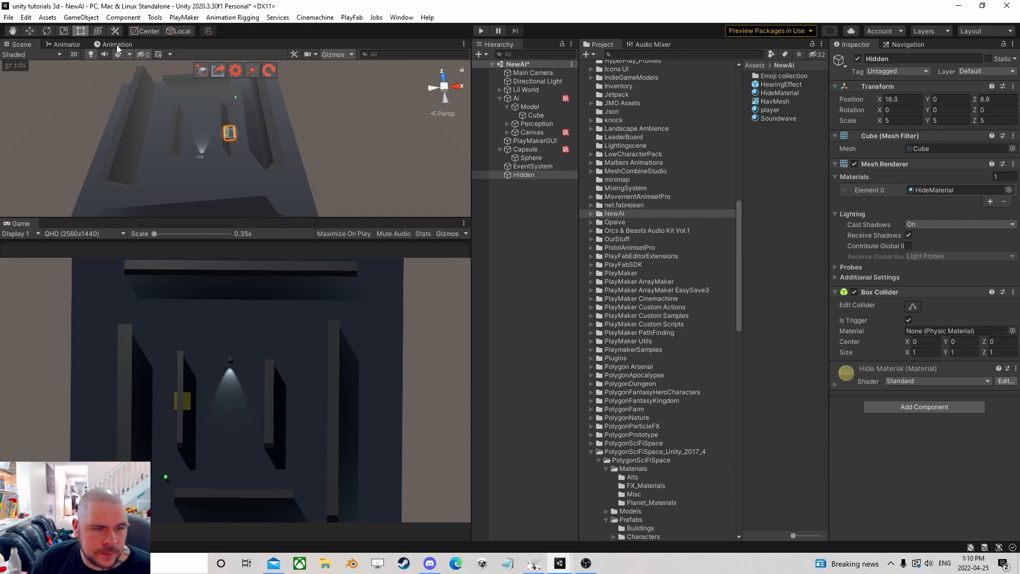
pyautogui.scroll(5, 236, 141)
pyautogui.moveTo(237, 143); pyautogui.dragTo(244, 158)
pyautogui.moveTo(213, 116); pyautogui.dragTo(201, 91)
pyautogui.moveTo(243, 156); pyautogui.dragTo(299, 108)
# - Move the Hidden cube to X 1, Z 35, just in front of the end wall
pyautogui.click(30, 30)
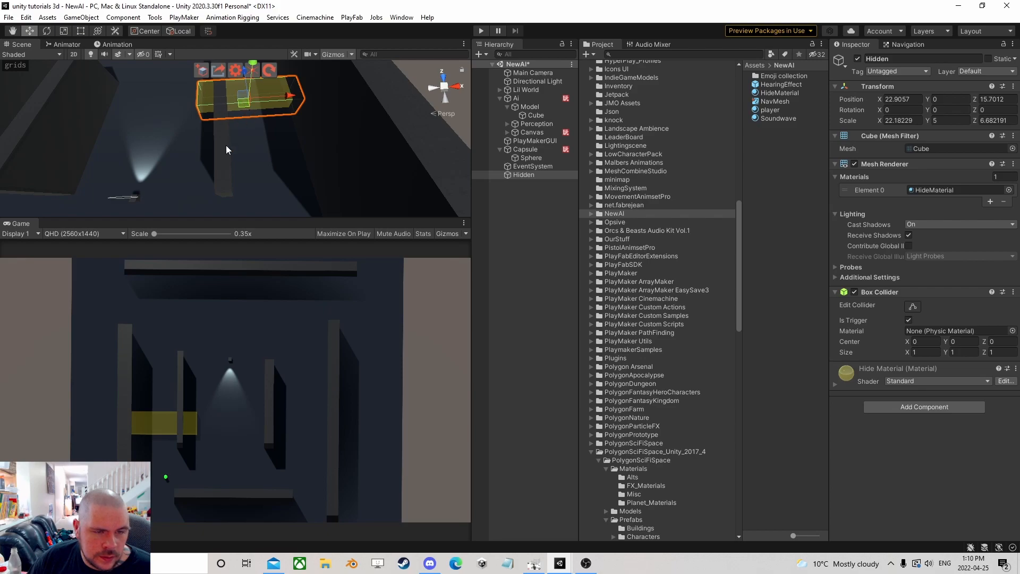
pyautogui.scroll(-5, 232, 150)
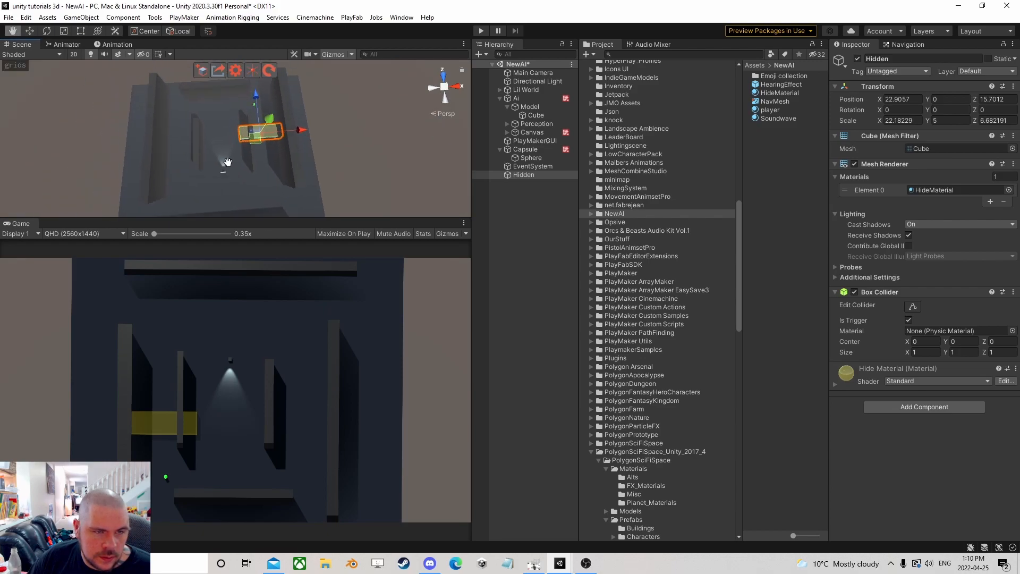
pyautogui.moveTo(227, 159); pyautogui.dragTo(245, 204, button='middle')
pyautogui.moveTo(269, 173); pyautogui.dragTo(226, 137)
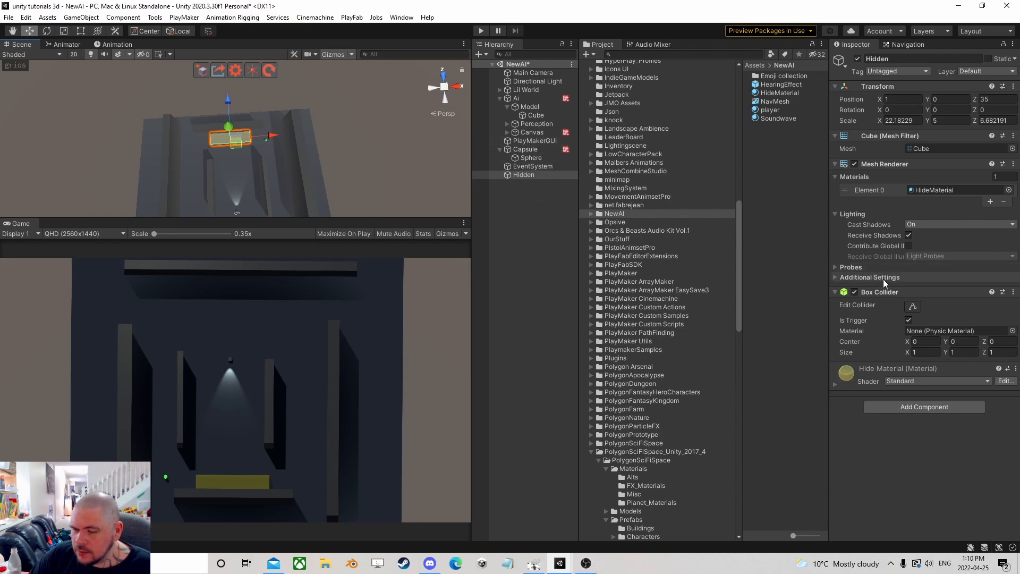
pyautogui.click(518, 174)
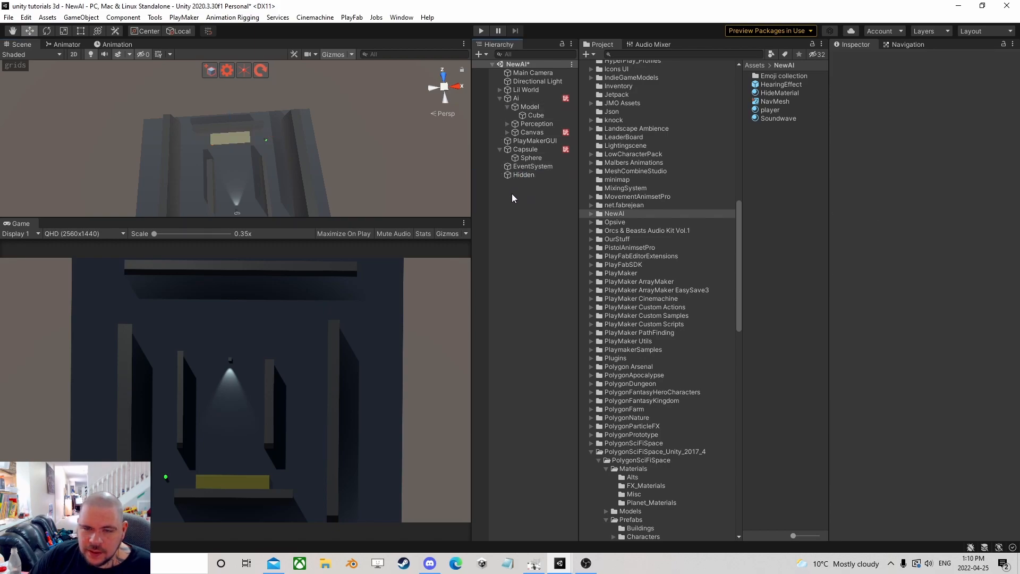
# - Examine the components of the Capsule and its Sphere child, including the Sound array list proxy's PlayMaker event settings
pyautogui.click(531, 151)
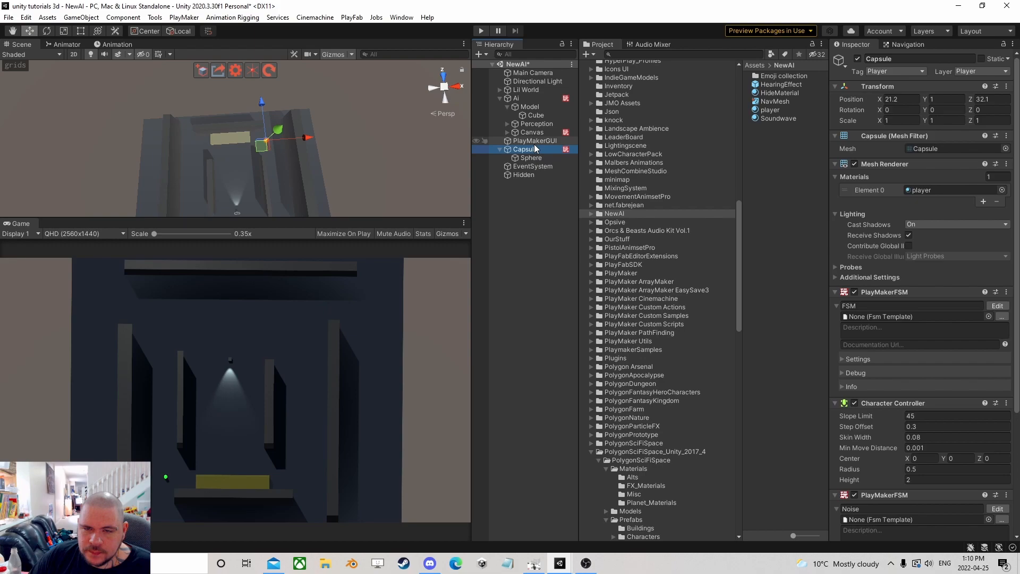
pyautogui.click(540, 158)
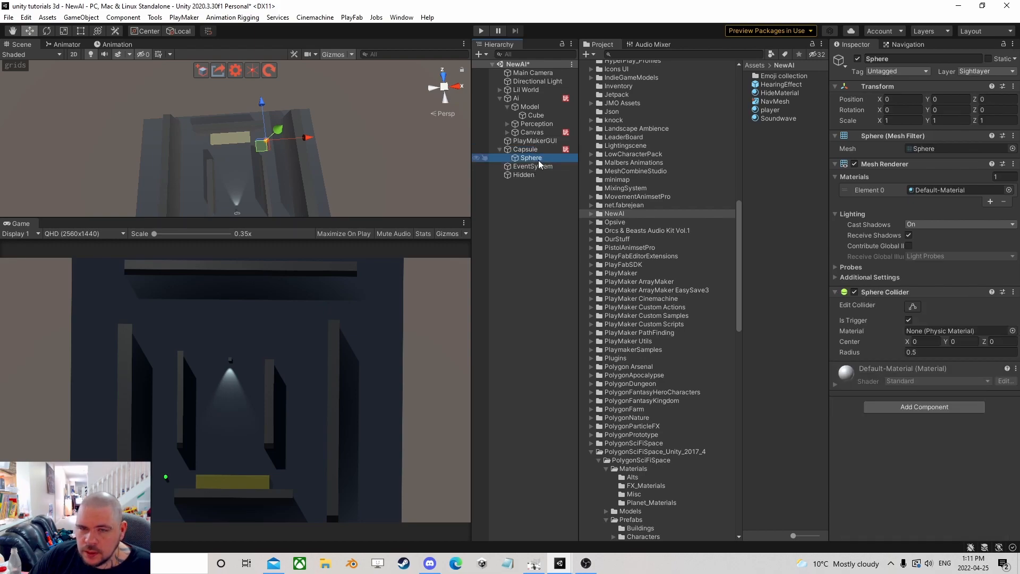
pyautogui.click(507, 124)
pyautogui.click(507, 125)
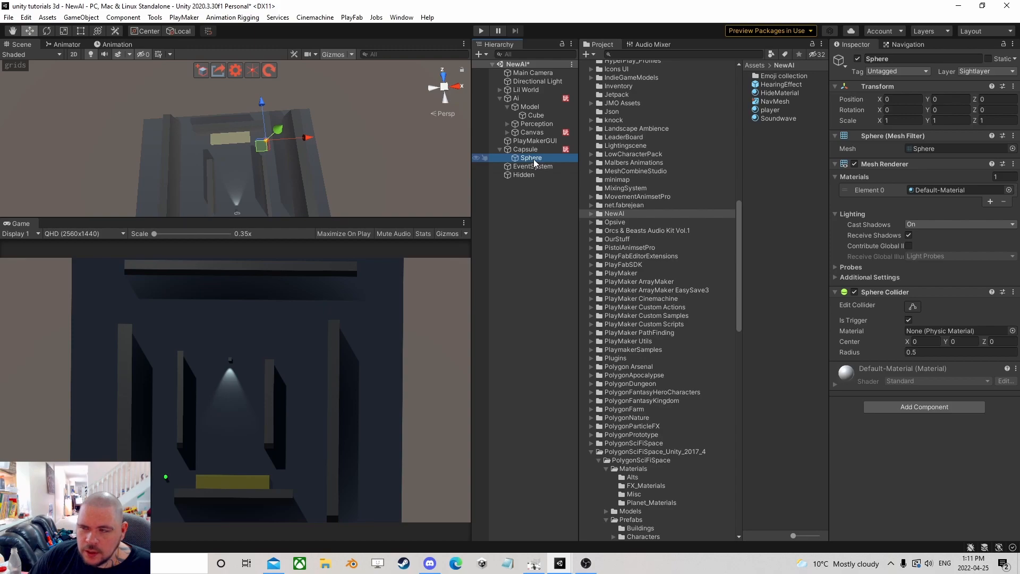
pyautogui.click(527, 151)
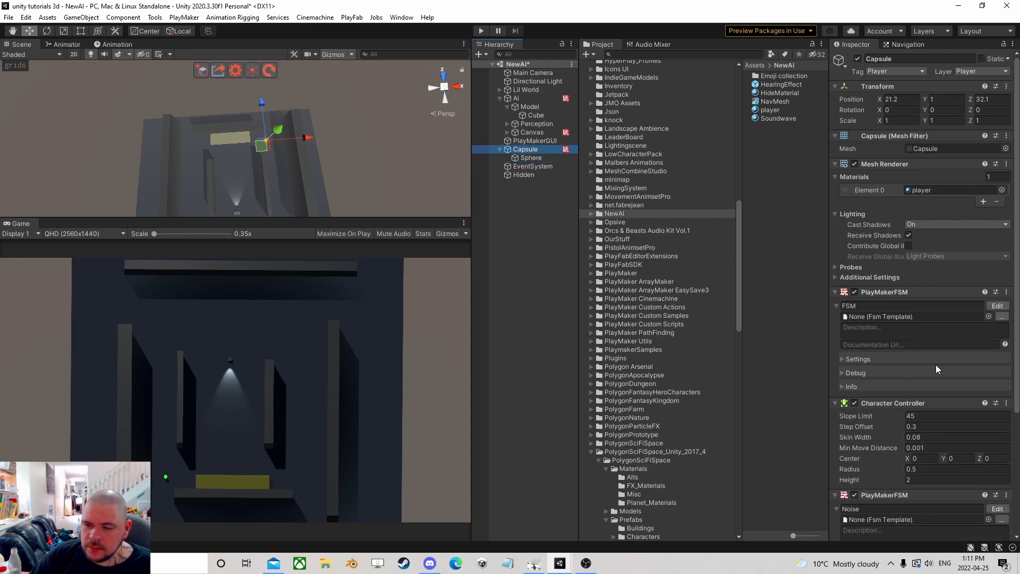
pyautogui.scroll(-5, 922, 359)
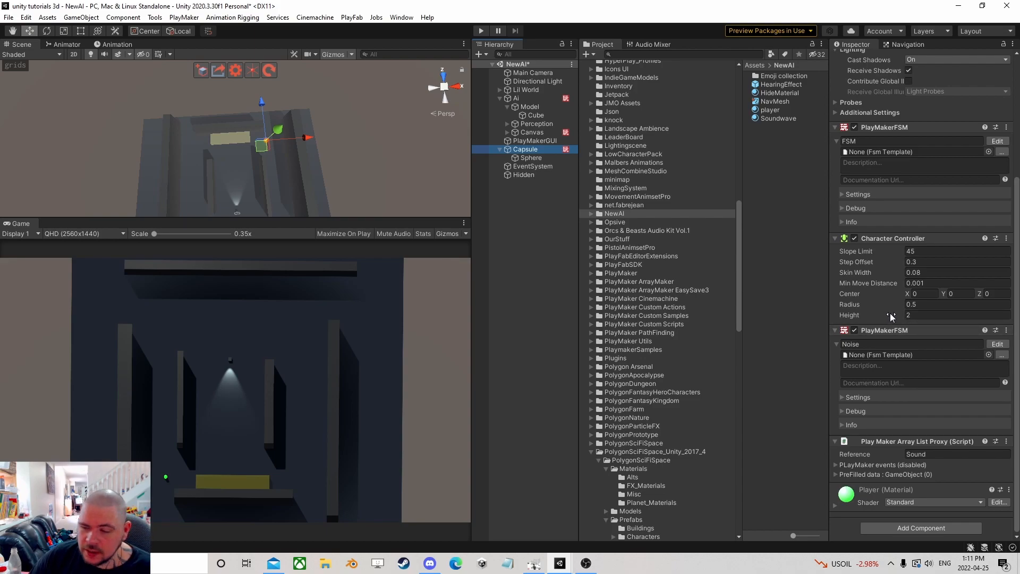
pyautogui.scroll(3, 891, 317)
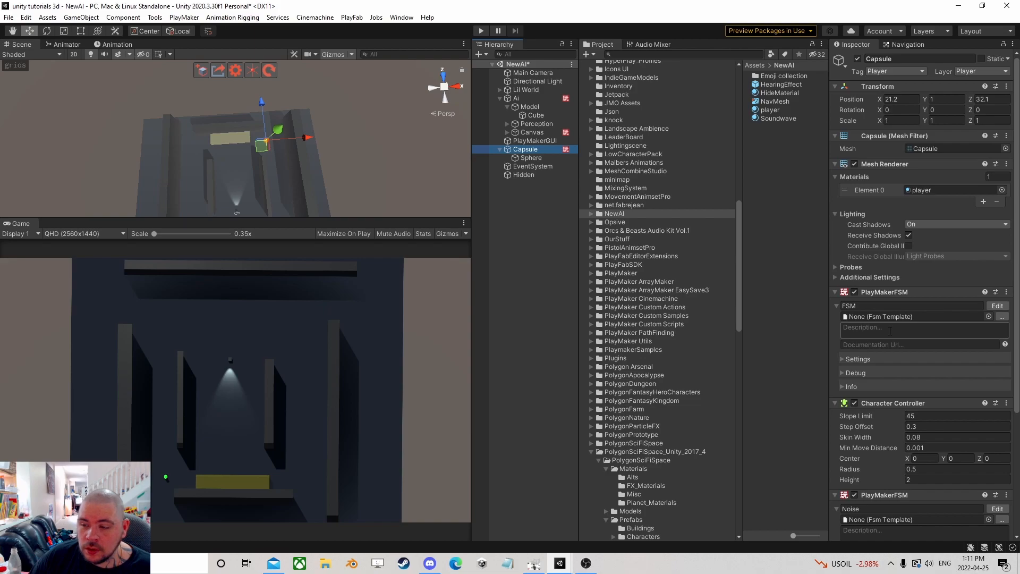
pyautogui.scroll(-3, 890, 332)
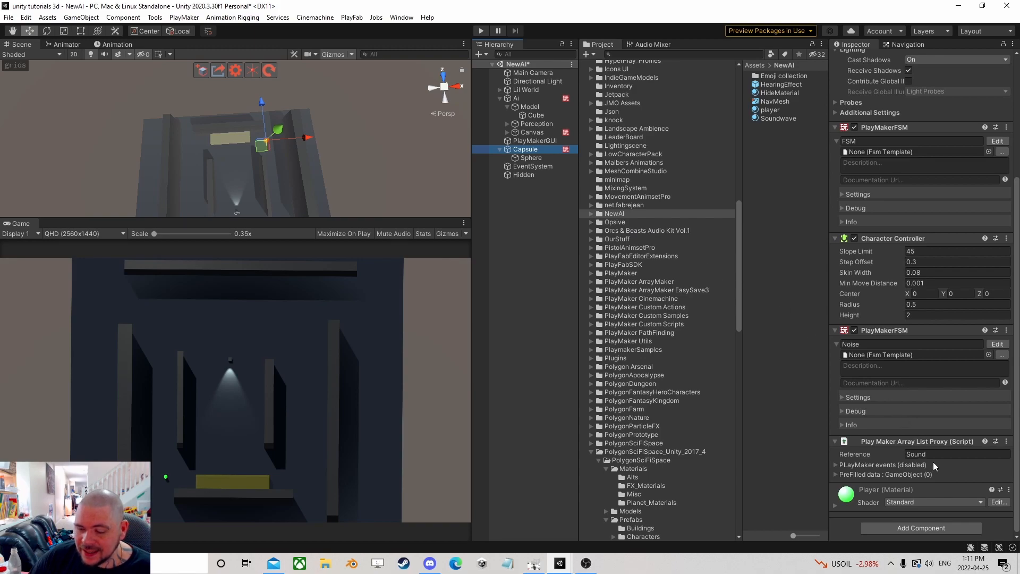
pyautogui.click(838, 463)
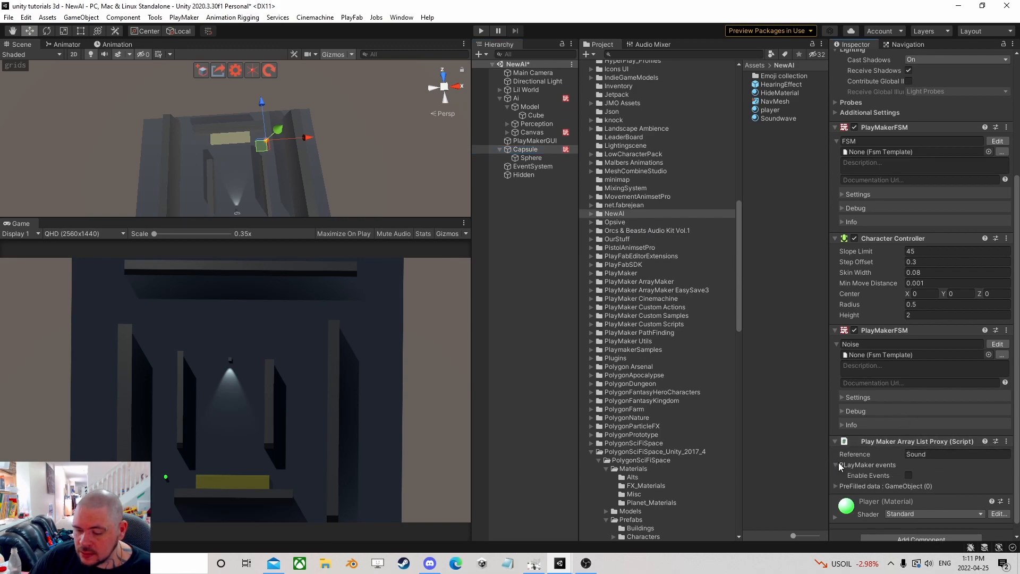
pyautogui.click(839, 463)
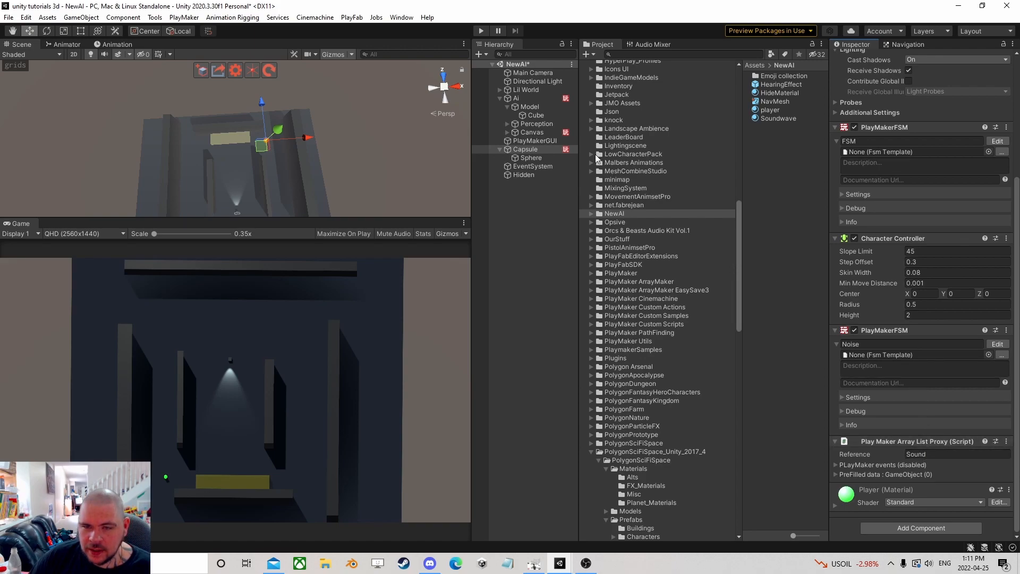
# - Examine the Ai's Stats FSM and its other components, and compare them with the Capsule's components
pyautogui.click(533, 98)
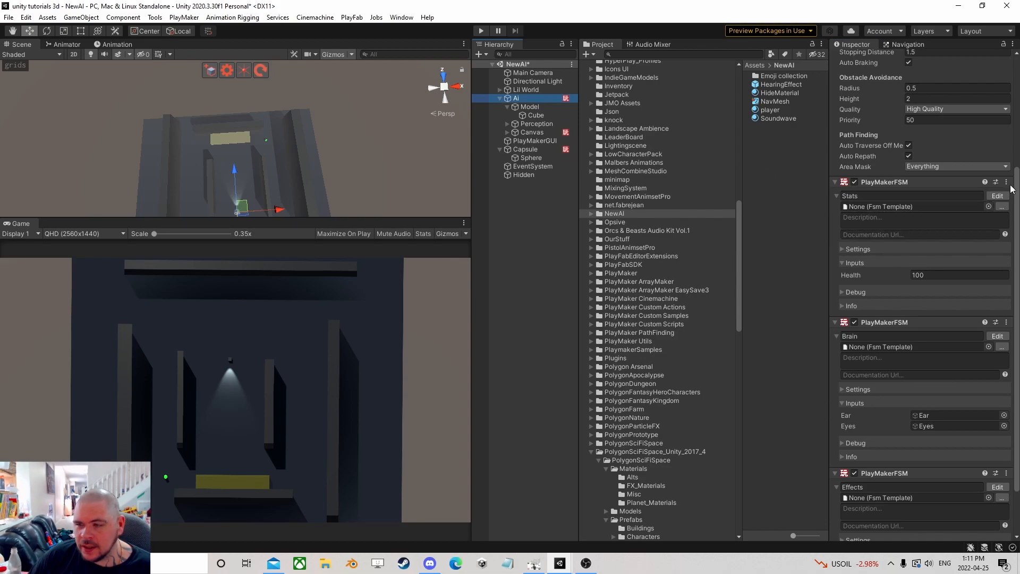
pyautogui.click(997, 195)
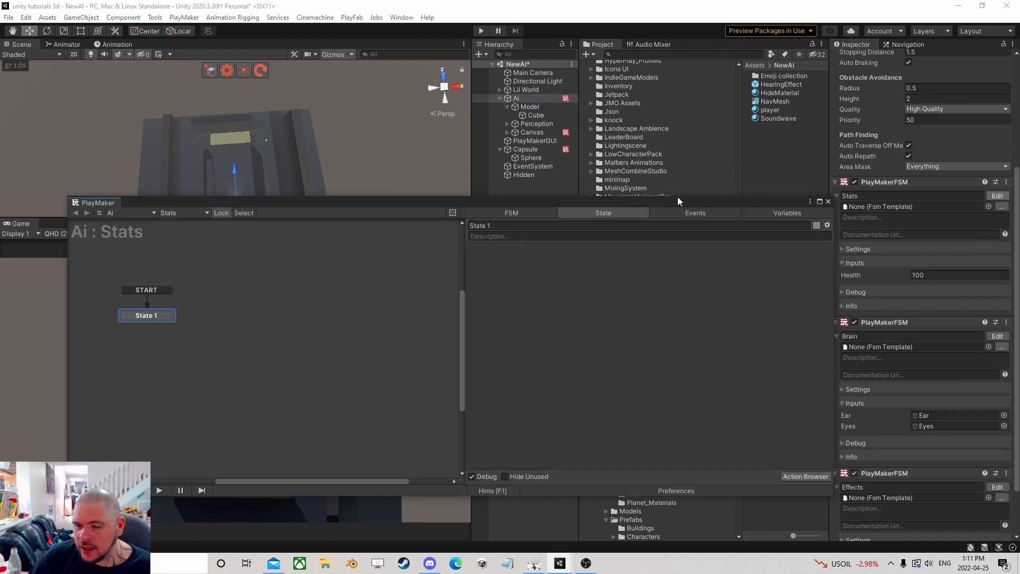
pyautogui.click(827, 202)
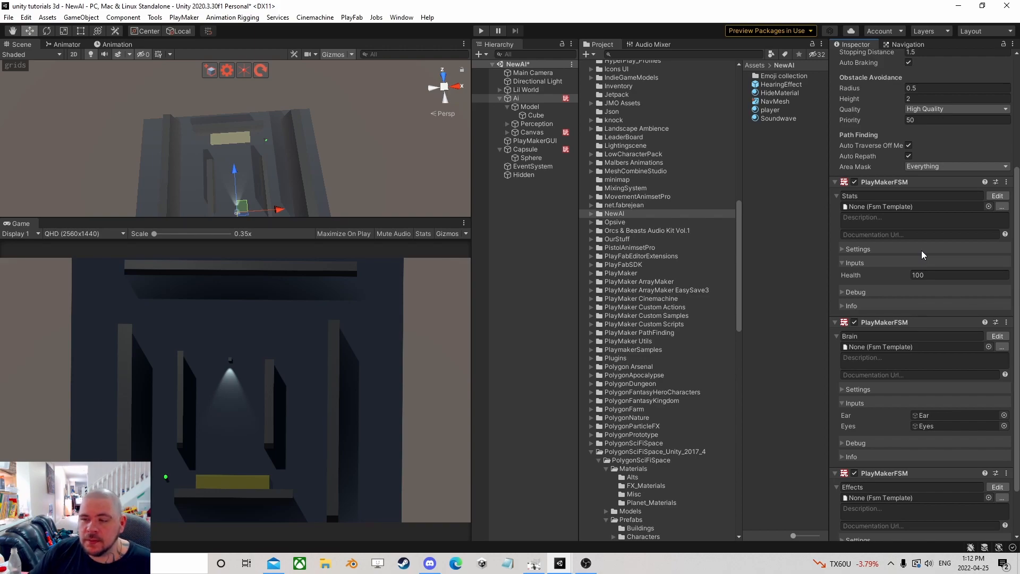
pyautogui.scroll(5, 903, 258)
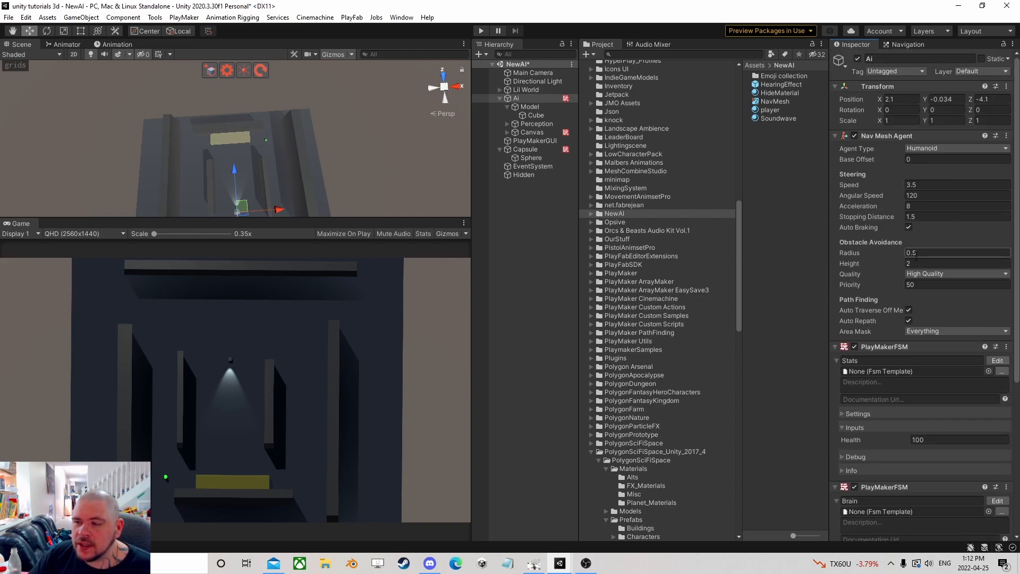
pyautogui.click(837, 136)
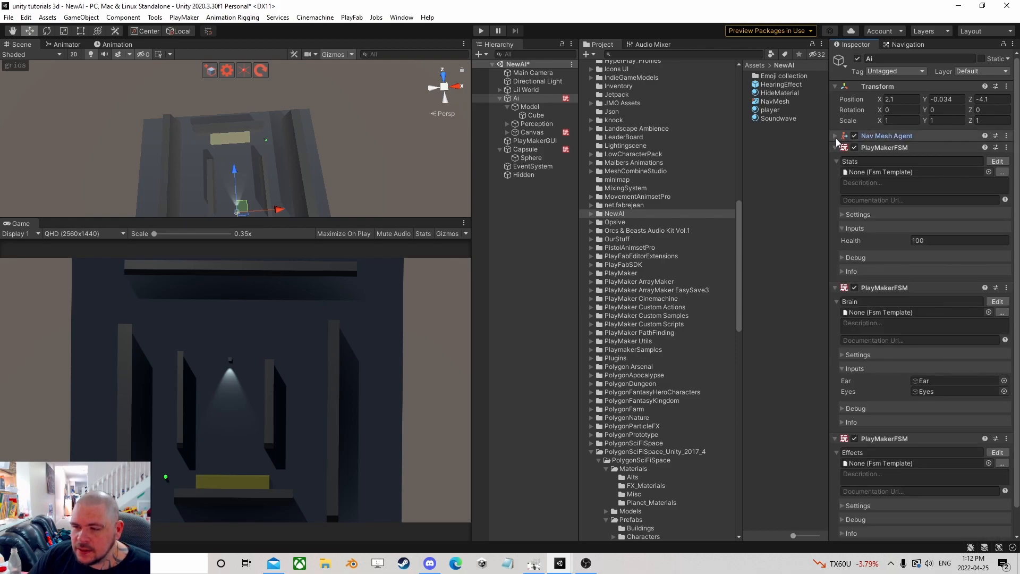
pyautogui.click(534, 150)
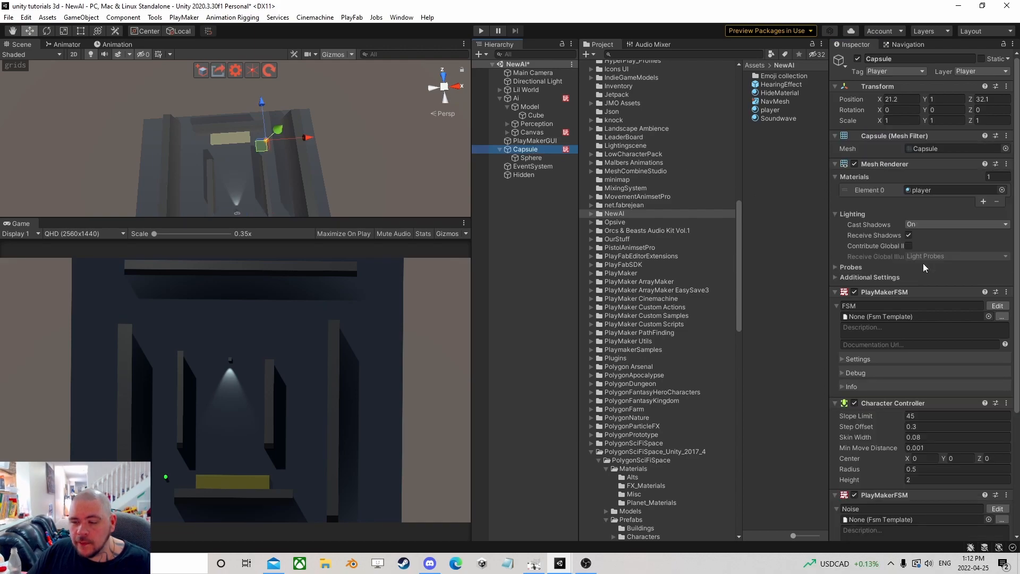
pyautogui.scroll(-5, 924, 267)
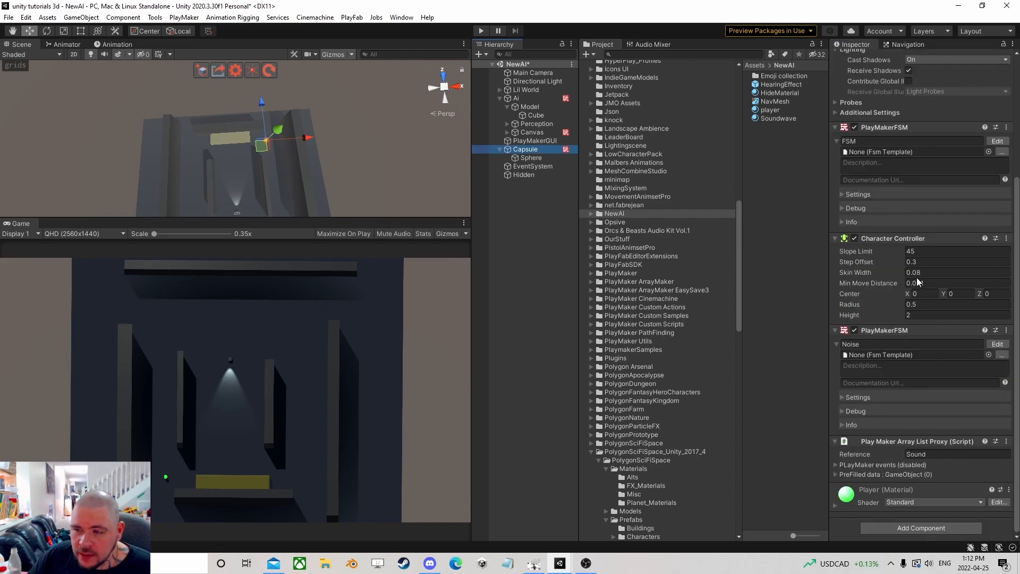
pyautogui.scroll(5, 878, 251)
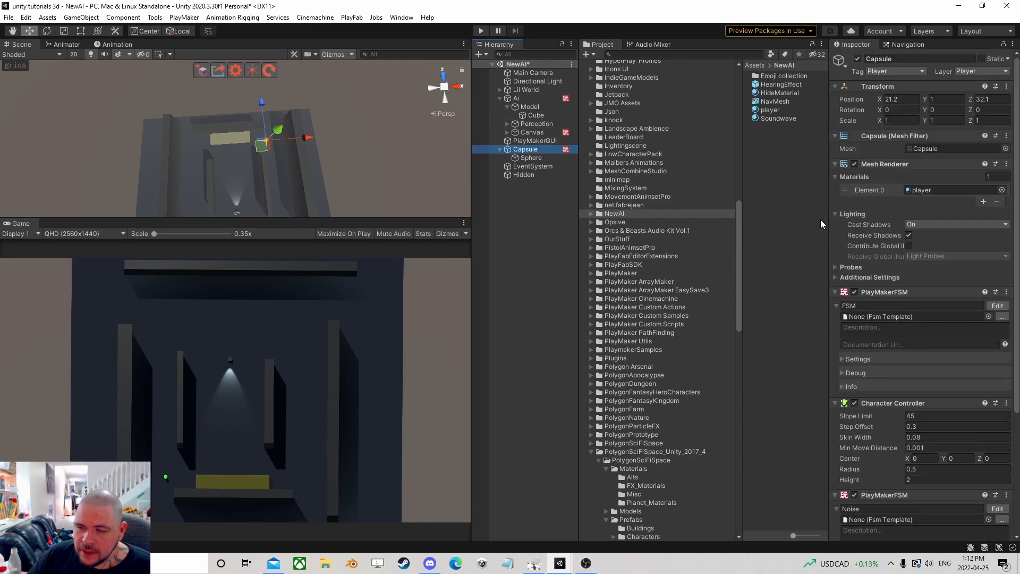
# - Enlarge the Scene view and frame the Ai object in it
pyautogui.click(518, 99)
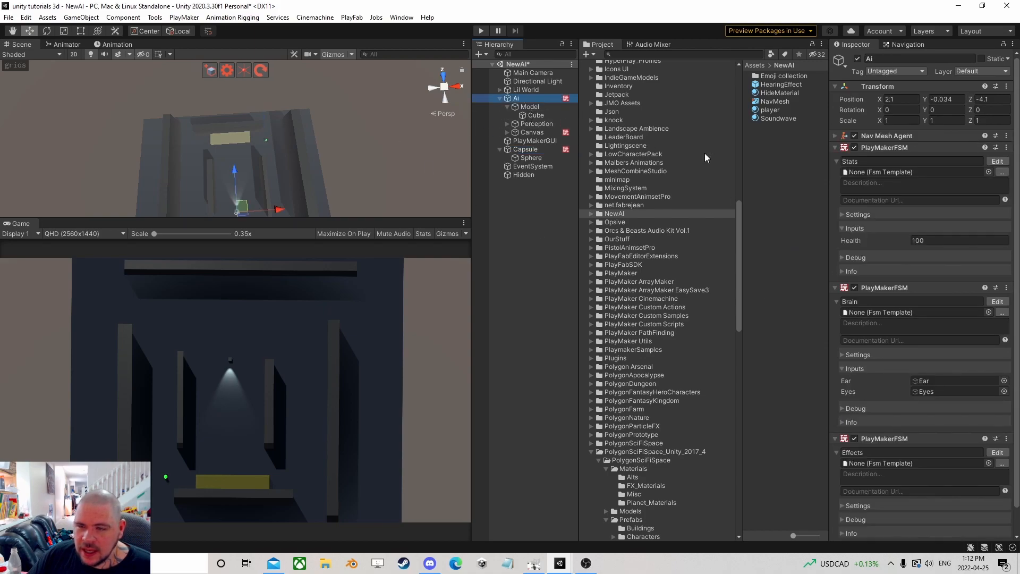
pyautogui.moveTo(304, 217); pyautogui.dragTo(295, 329)
pyautogui.press('f')
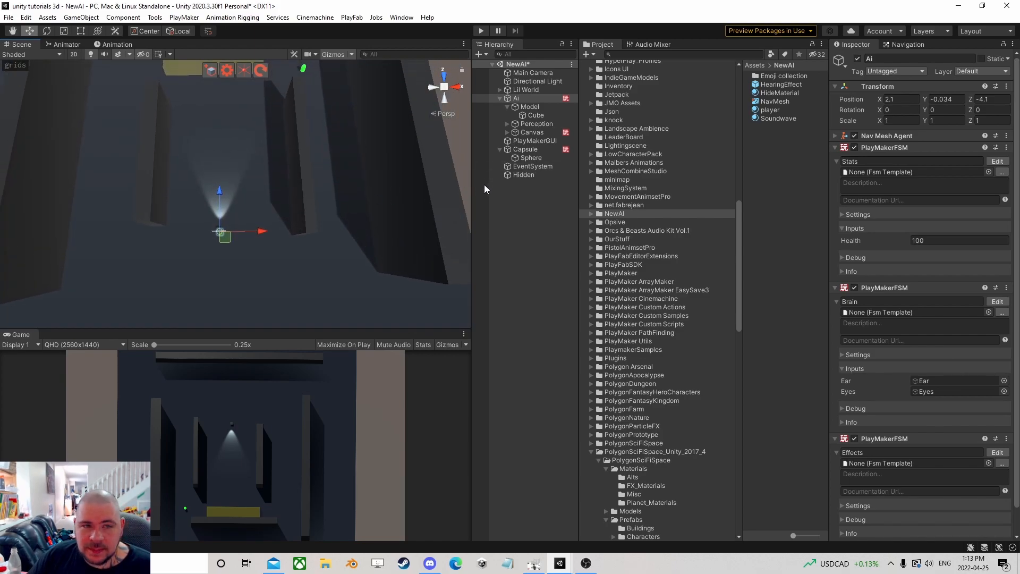
# - Add another PlayMakerFSM component to the Capsule and name it Hide
pyautogui.click(526, 150)
pyautogui.scroll(-5, 888, 318)
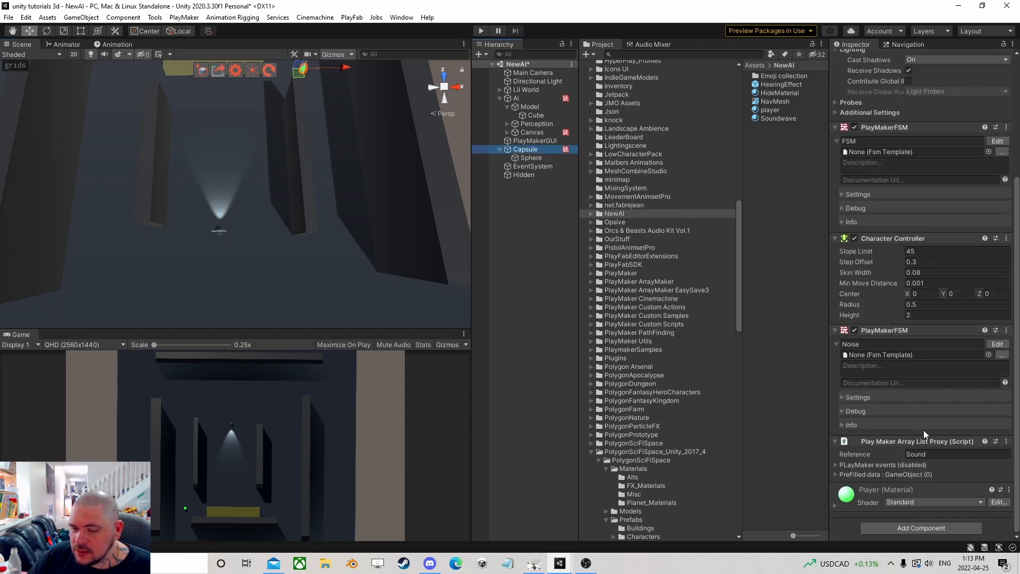
pyautogui.click(908, 525)
pyautogui.click(900, 437)
pyautogui.click(874, 503)
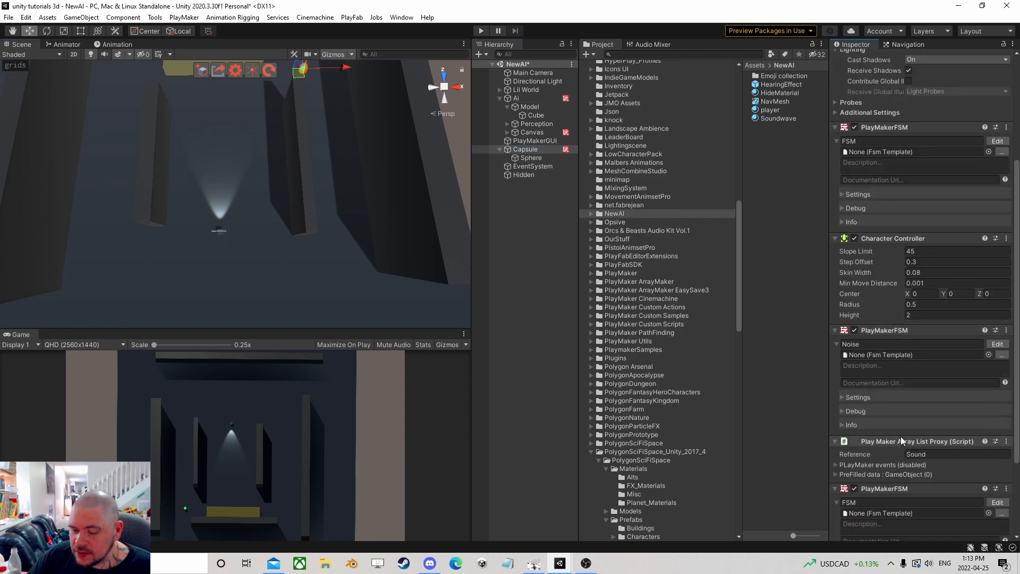
pyautogui.write('Hd')
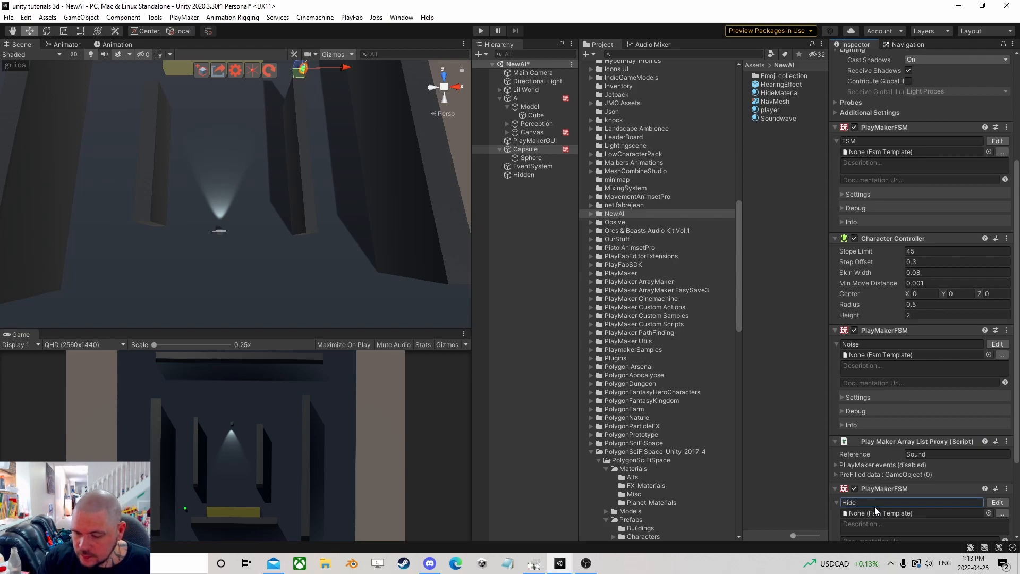
# - Add a Physics Trigger Event action to State 1 of the Capsule's Hide FSM
pyautogui.click(997, 502)
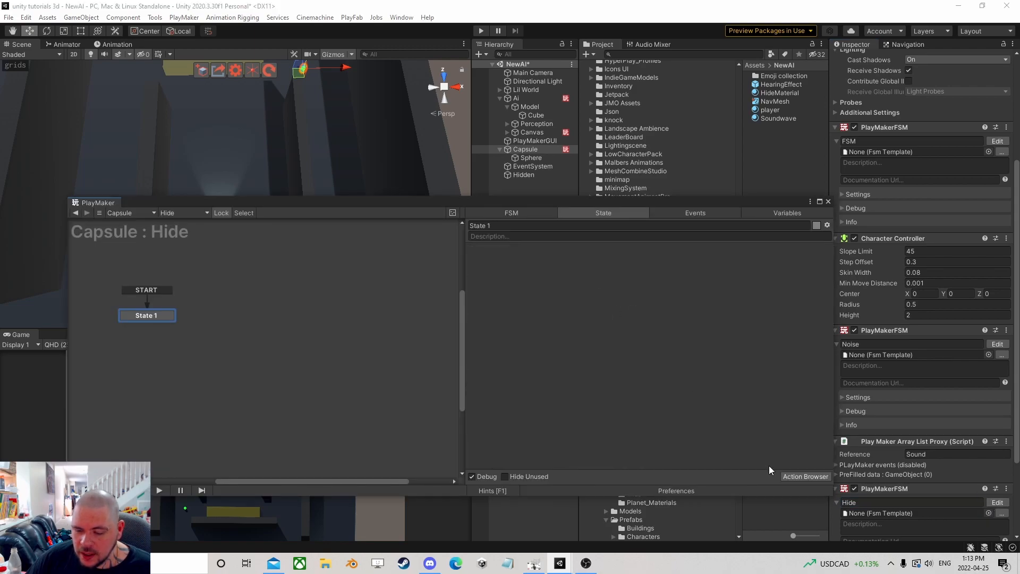
pyautogui.click(792, 476)
pyautogui.write('trigger')
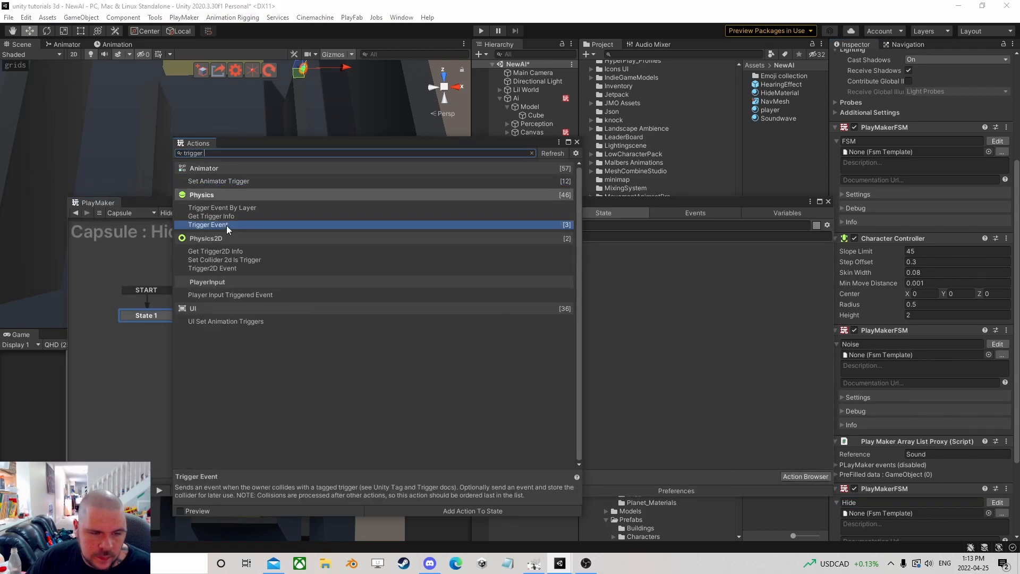
pyautogui.doubleClick(226, 225)
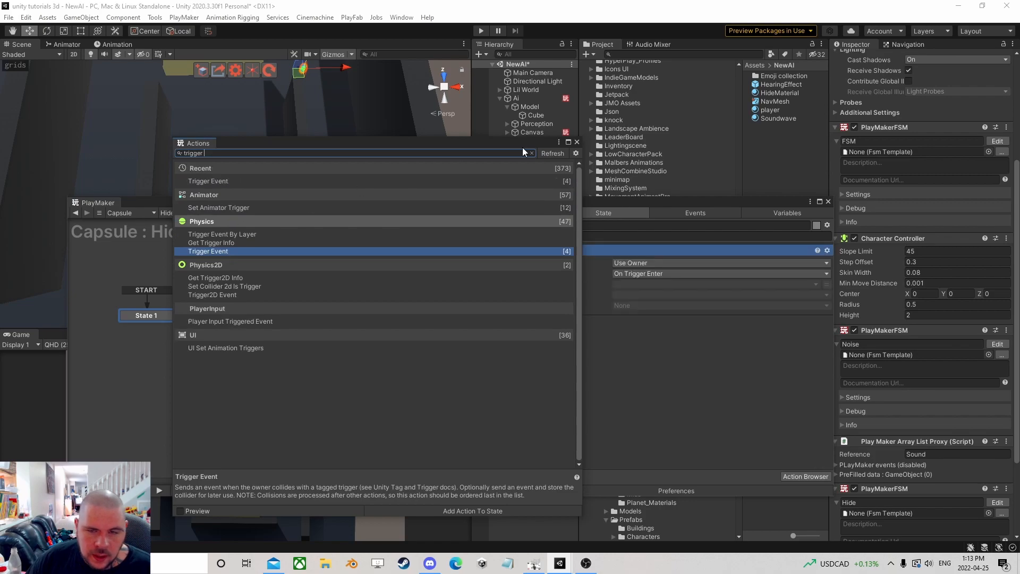
pyautogui.click(576, 142)
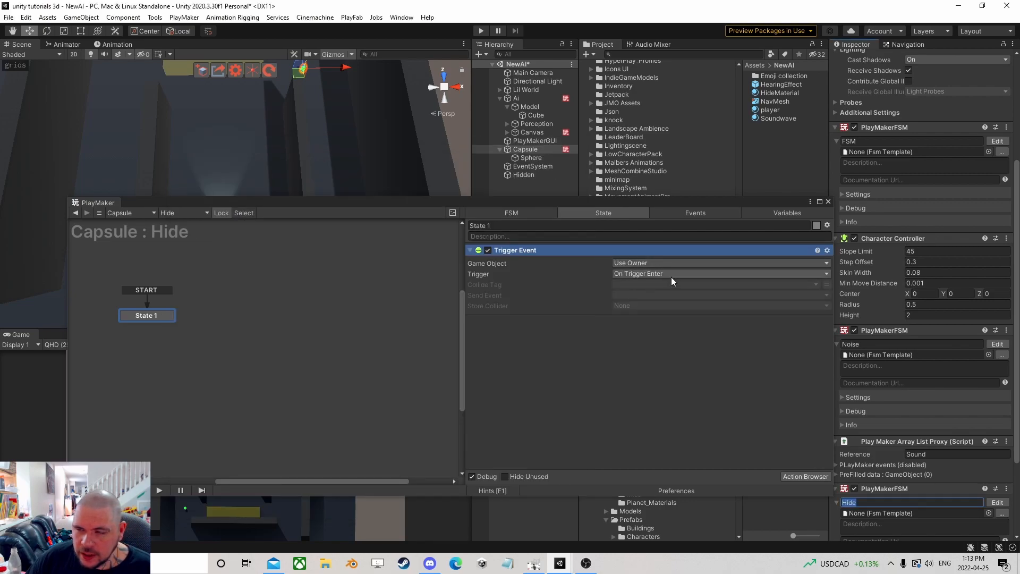
# - Create a new tag named Hide, starting from the Hidden object's tag options
pyautogui.click(523, 175)
pyautogui.click(896, 71)
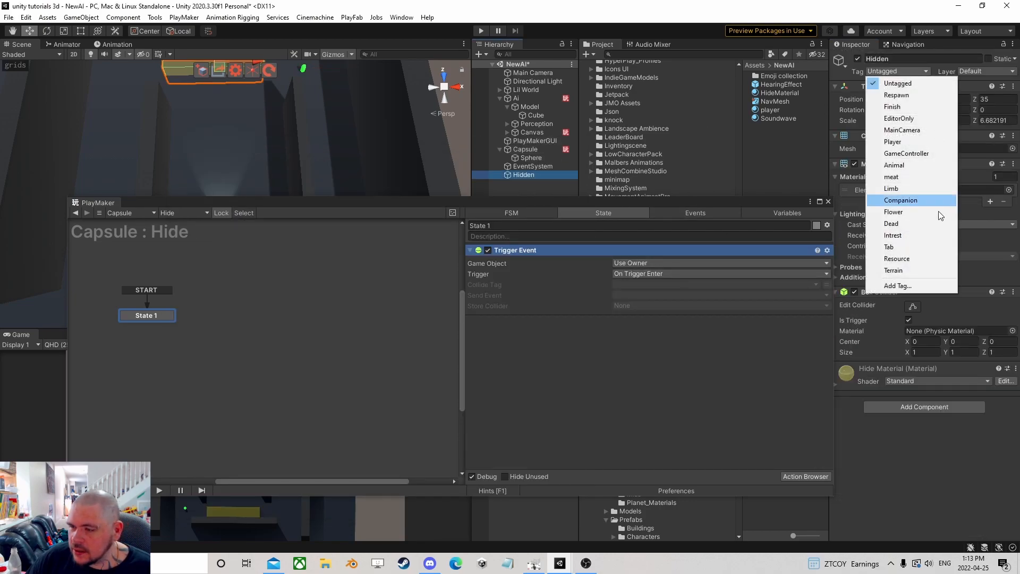
pyautogui.click(900, 286)
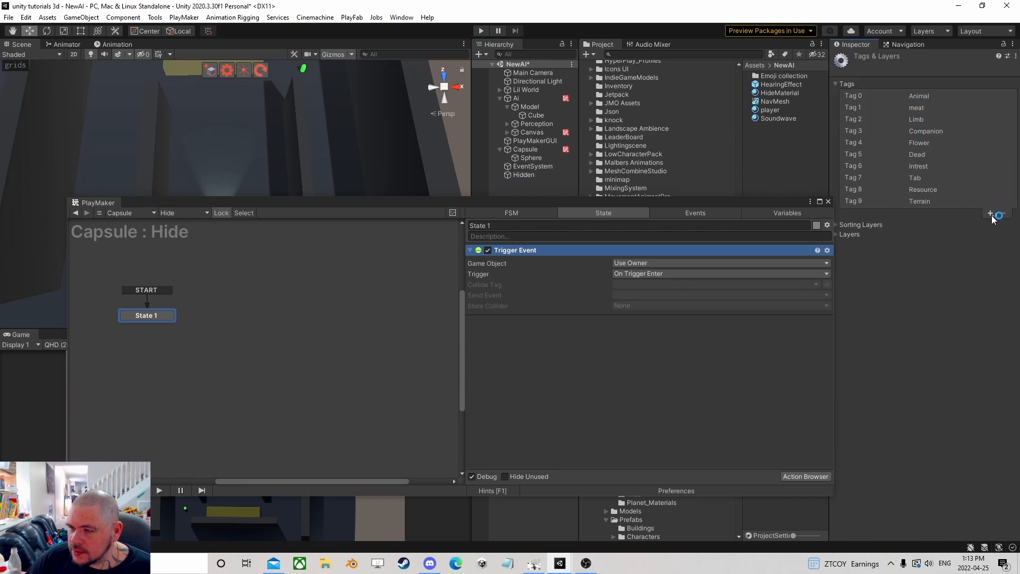
pyautogui.click(992, 214)
pyautogui.write('Hide')
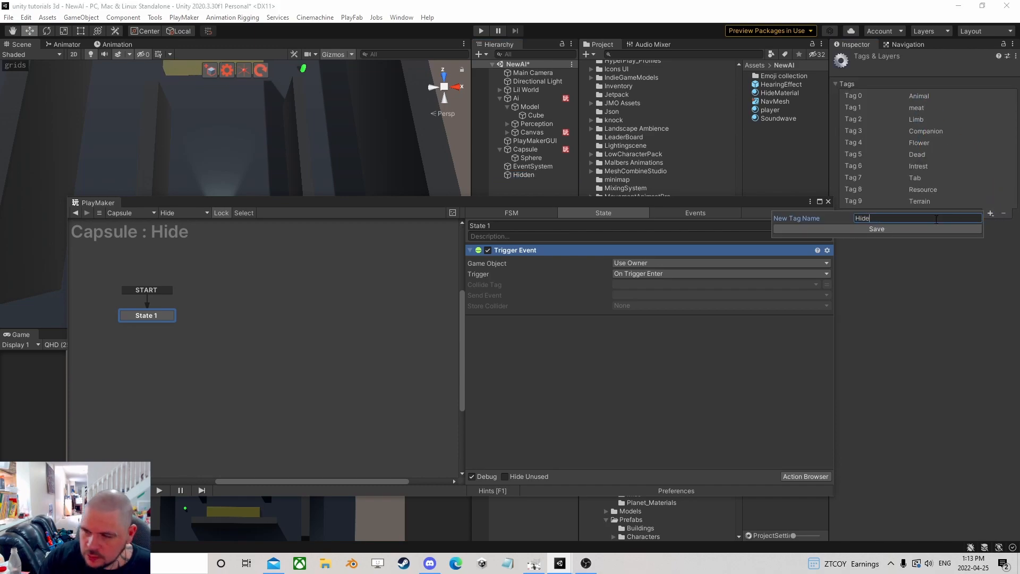
pyautogui.press('Return')
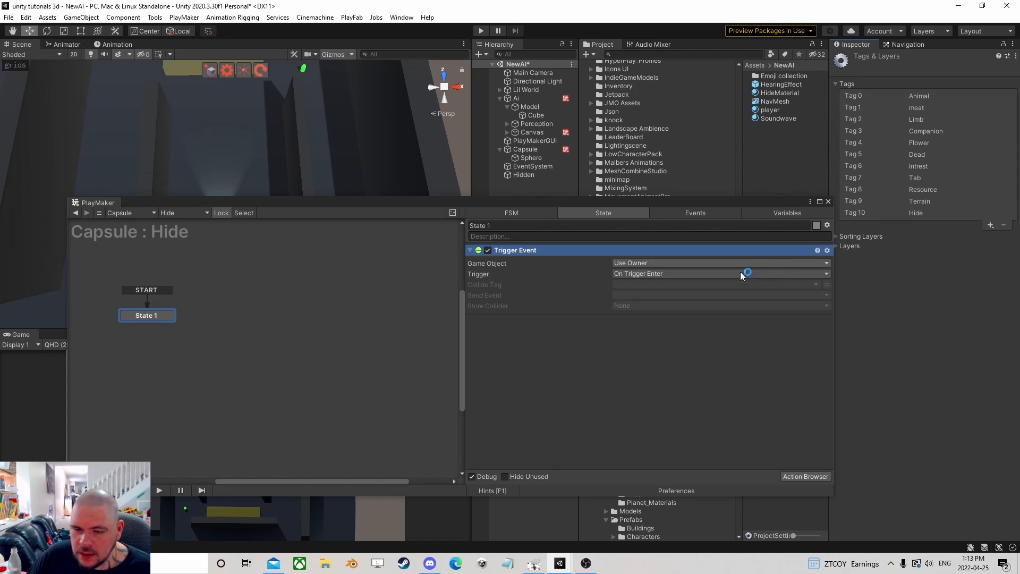
# - Set State 1's Trigger Event to collide tag Hide and make it send a new event named Hide
pyautogui.click(664, 284)
pyautogui.click(696, 503)
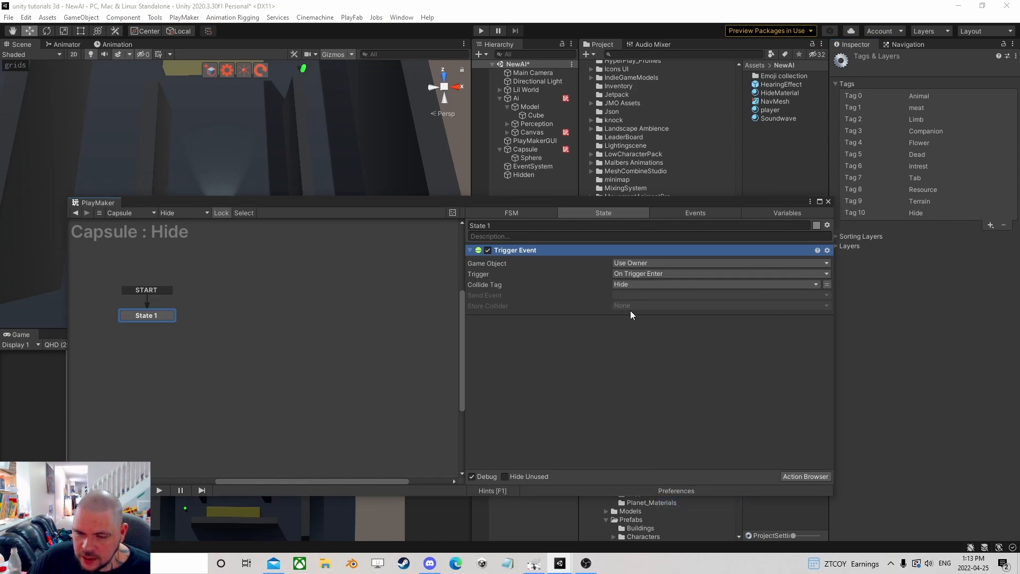
pyautogui.click(633, 295)
pyautogui.click(674, 363)
pyautogui.write('Hide')
pyautogui.press('Return')
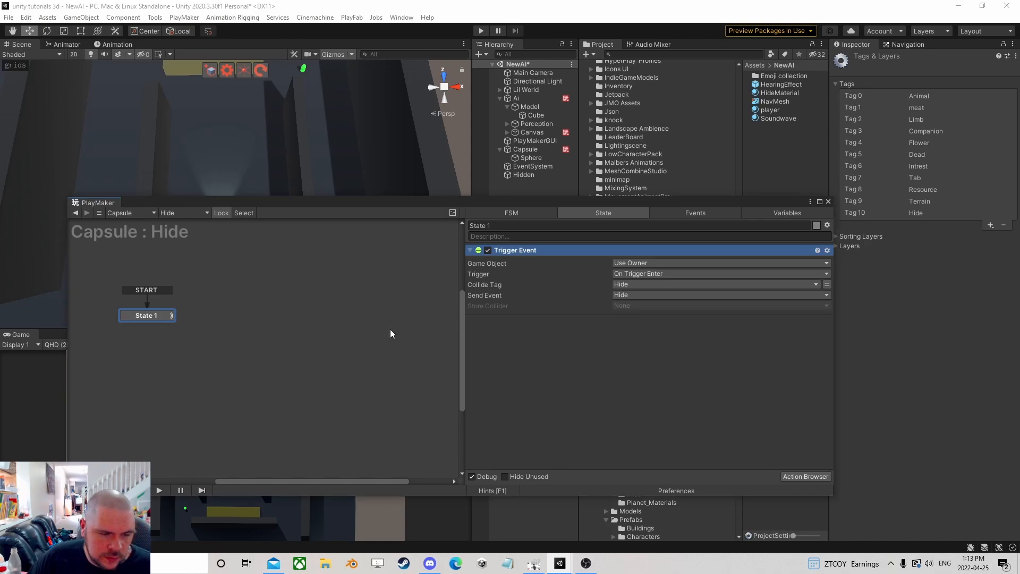
# - Give State 1 a Hide transition, duplicate the state as State 2, and link State 1's Hide transition to it
pyautogui.rightClick(143, 315)
pyautogui.moveTo(170, 319)
pyautogui.click(284, 319)
pyautogui.moveTo(168, 324)
pyautogui.mouseDown()
pyautogui.moveTo(228, 320)
pyautogui.moveTo(151, 321)
pyautogui.mouseUp()
pyautogui.rightClick(155, 314)
pyautogui.click(184, 376)
pyautogui.rightClick(231, 310)
pyautogui.click(291, 329)
pyautogui.moveTo(172, 324); pyautogui.dragTo(255, 319)
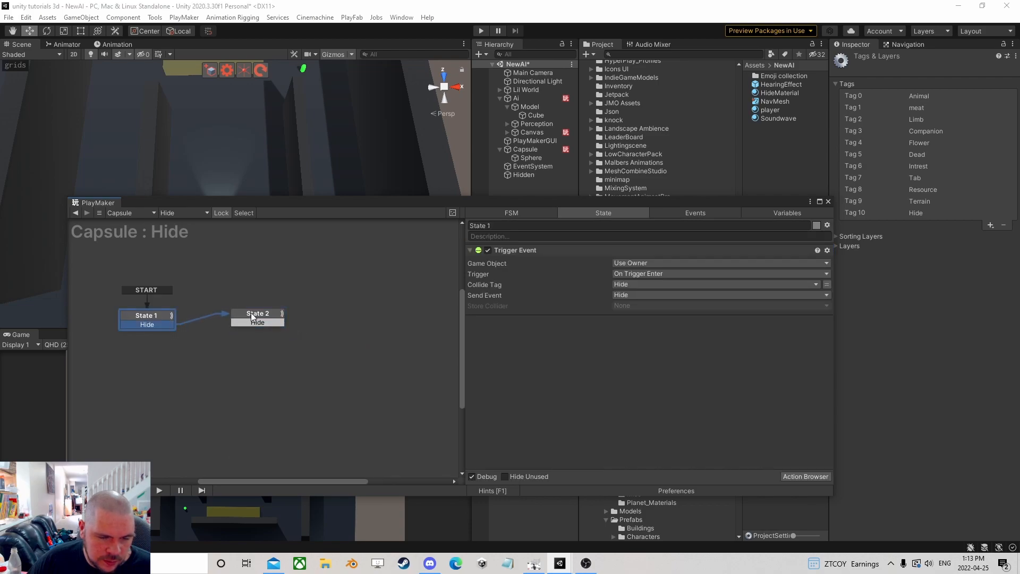
# - Create a new event named UnHide as the event sent by State 2's Trigger Event
pyautogui.click(631, 294)
pyautogui.click(649, 372)
pyautogui.write('U')
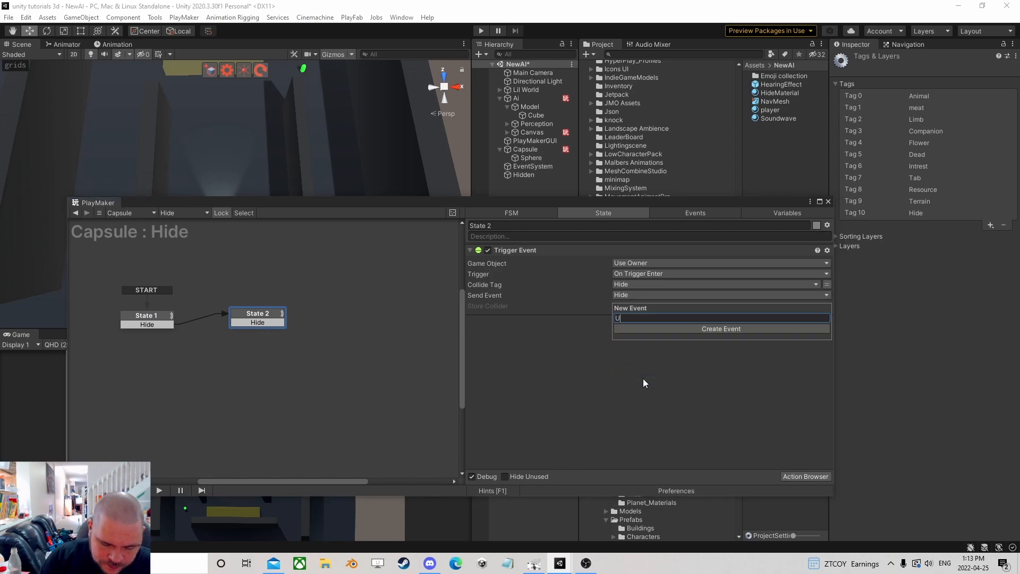
pyautogui.write('nHide')
pyautogui.press('Return')
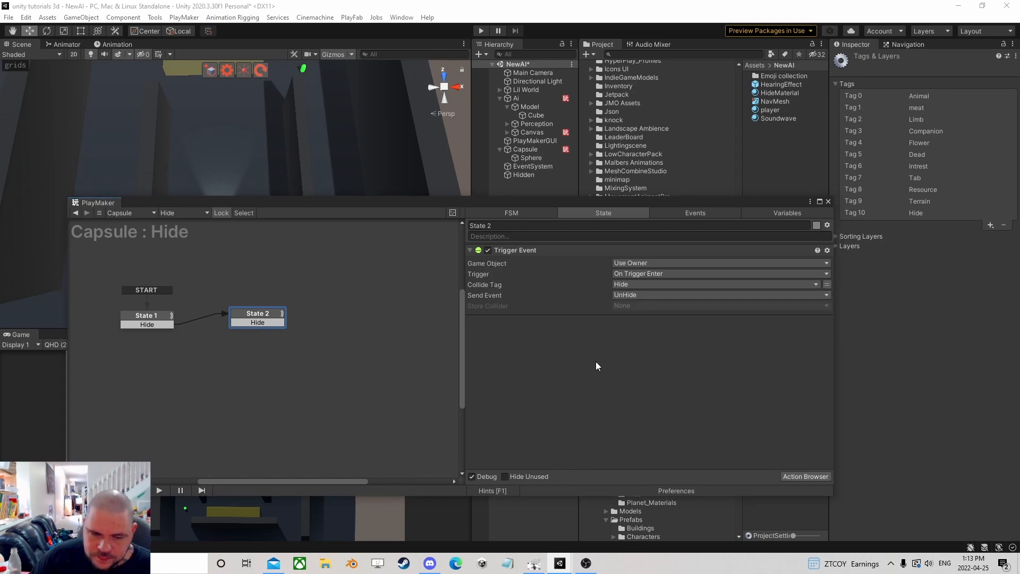
# - Change State 2's transition event to UnHide and link it back to State 1
pyautogui.rightClick(250, 319)
pyautogui.click(243, 322)
pyautogui.rightClick(248, 321)
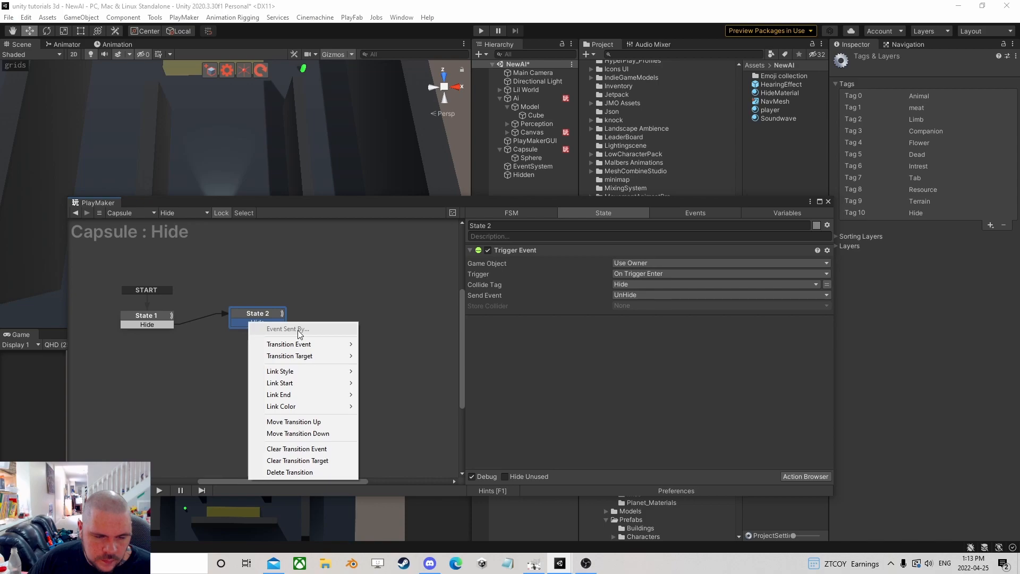
pyautogui.moveTo(329, 347)
pyautogui.click(383, 355)
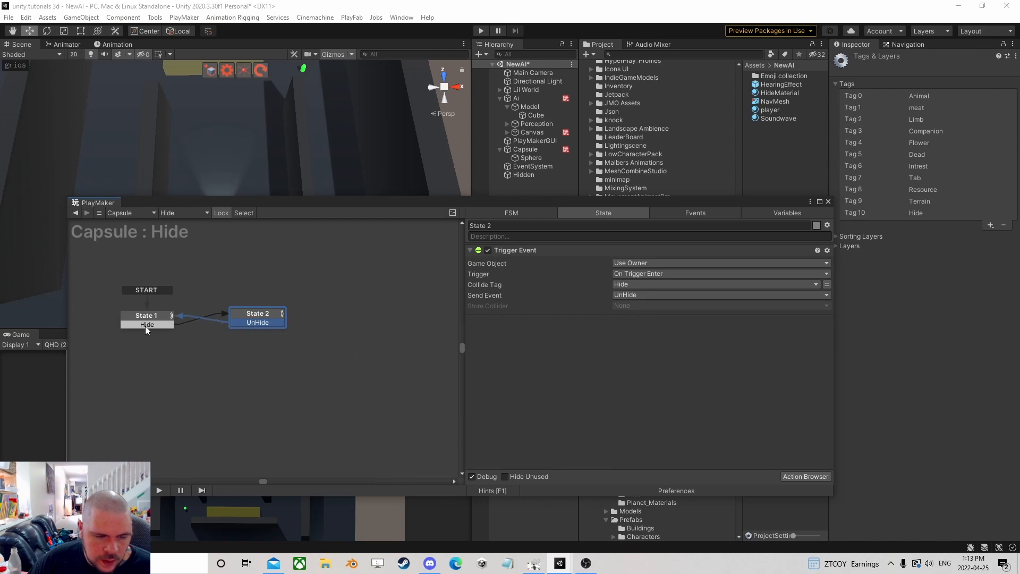
pyautogui.moveTo(257, 318); pyautogui.dragTo(253, 322)
# - Set State 2's Trigger Event to On Trigger Exit and close the PlayMaker editor
pyautogui.click(657, 273)
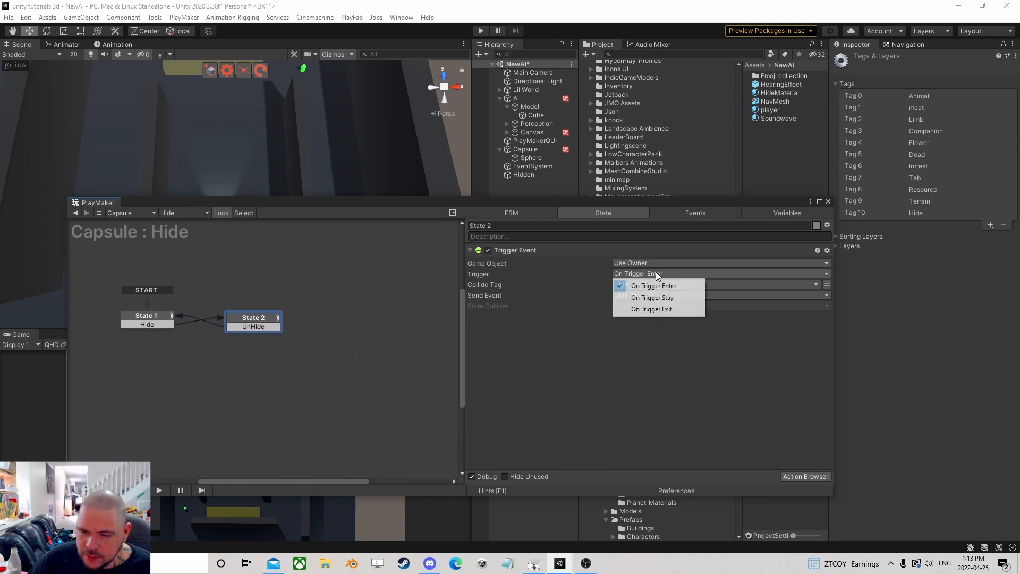
pyautogui.click(654, 309)
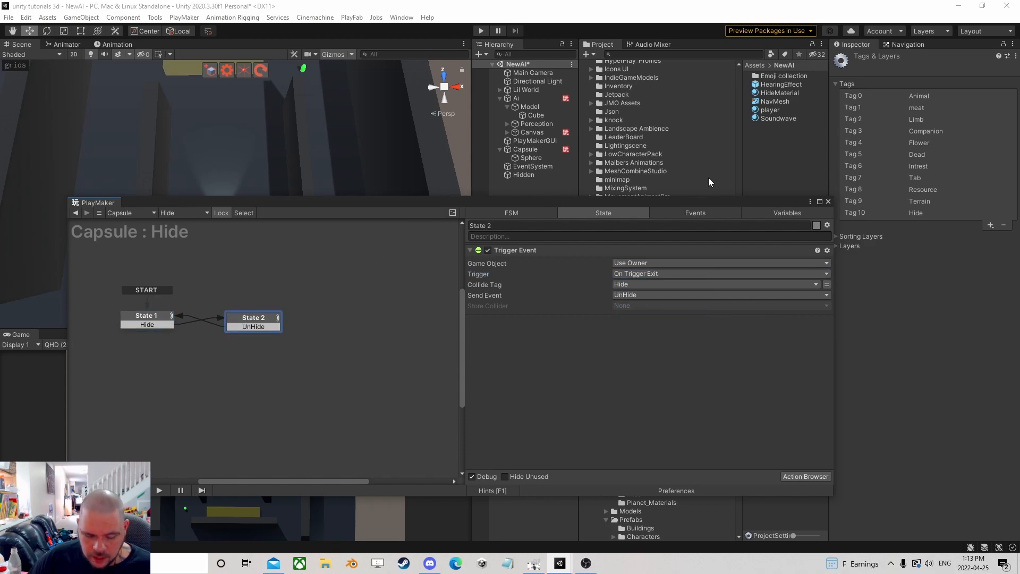
pyautogui.moveTo(583, 201); pyautogui.dragTo(667, 223)
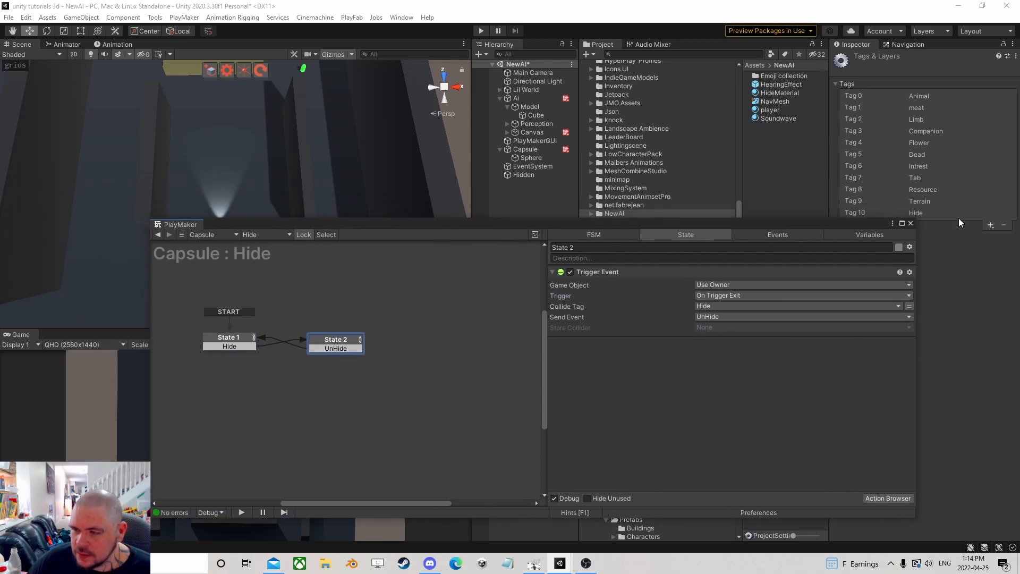
pyautogui.click(911, 223)
# - Assign the Hide tag to the Hidden object
pyautogui.click(526, 175)
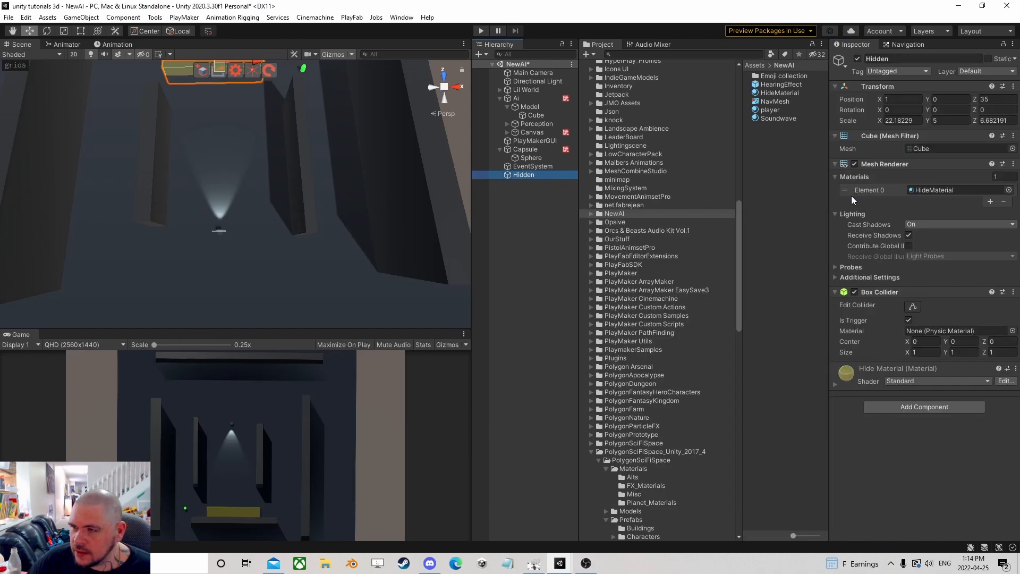
pyautogui.click(890, 71)
pyautogui.click(904, 282)
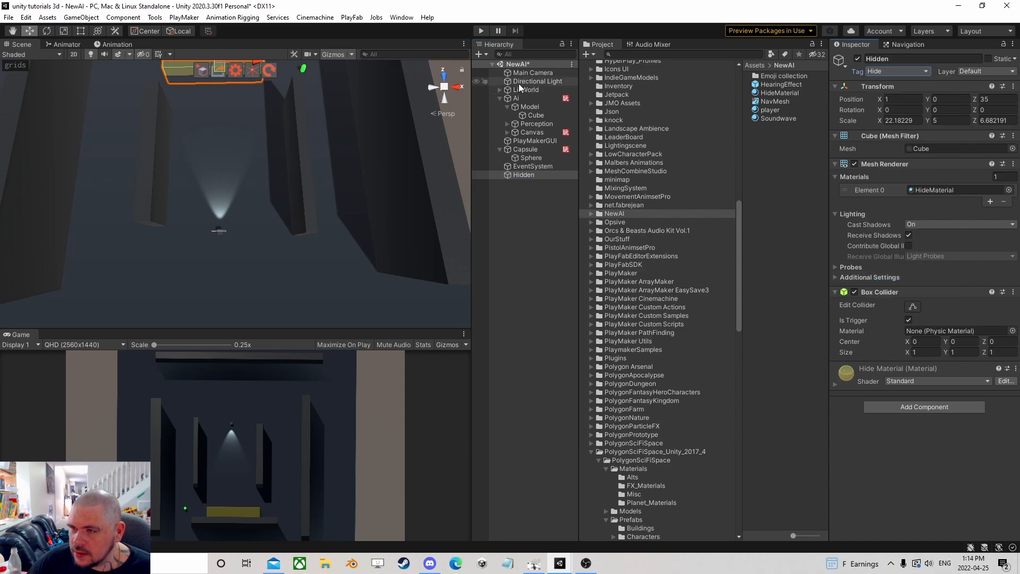
# - Play-test the scene while watching the Capsule's Hide FSM, and stop the test
pyautogui.click(480, 31)
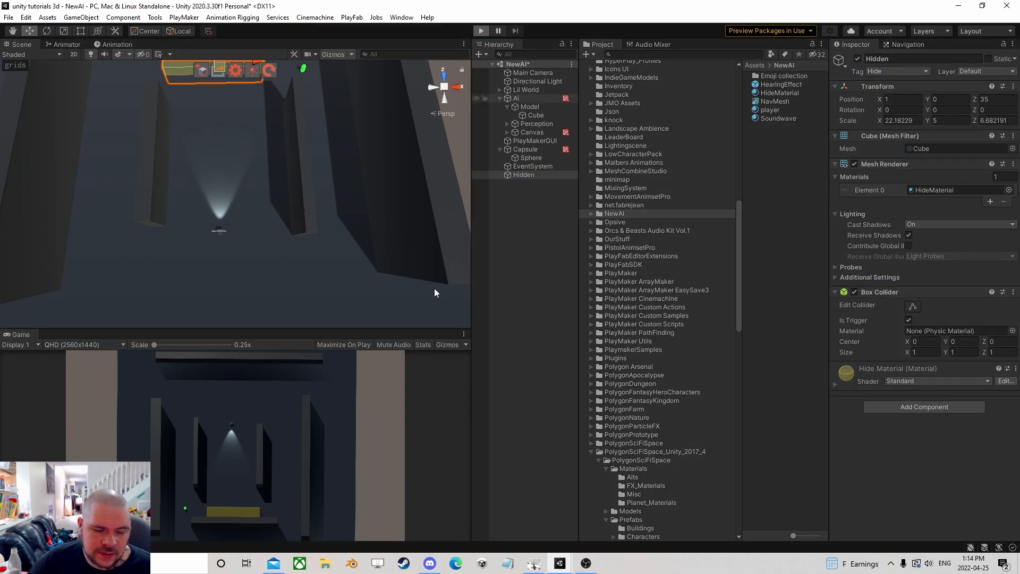
pyautogui.click(540, 149)
pyautogui.scroll(-10, 967, 481)
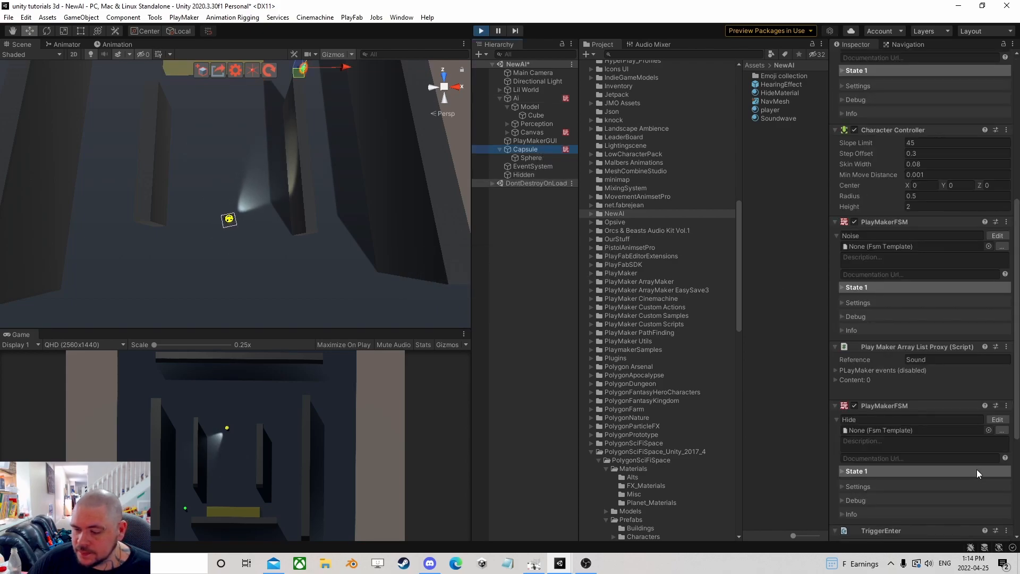
pyautogui.click(998, 325)
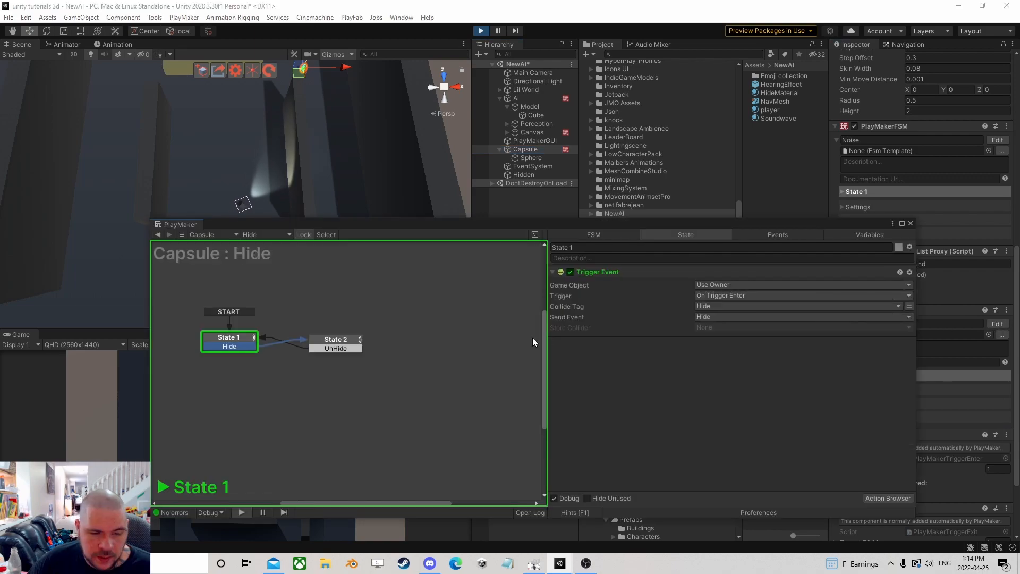
pyautogui.moveTo(416, 224); pyautogui.dragTo(619, 100)
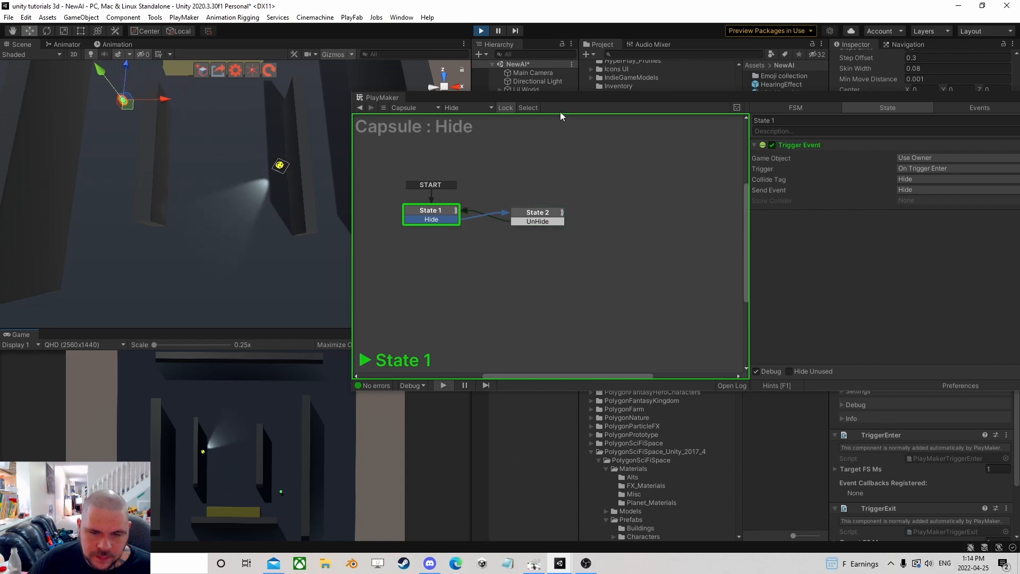
pyautogui.click(480, 30)
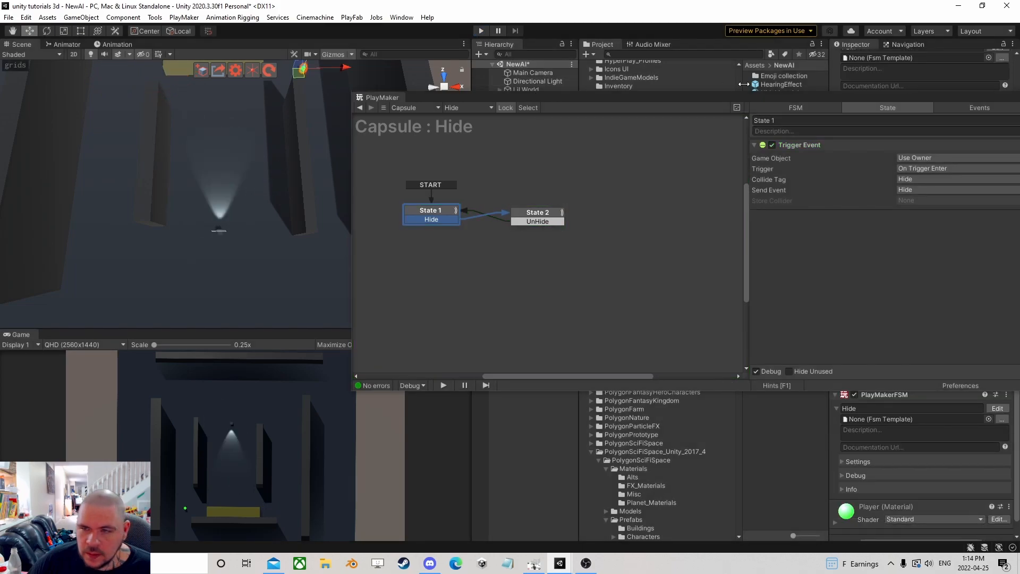
# - Check the Capsule's child Sphere for its assigned layer and the available layer options
pyautogui.moveTo(722, 96); pyautogui.dragTo(460, 249)
pyautogui.click(531, 158)
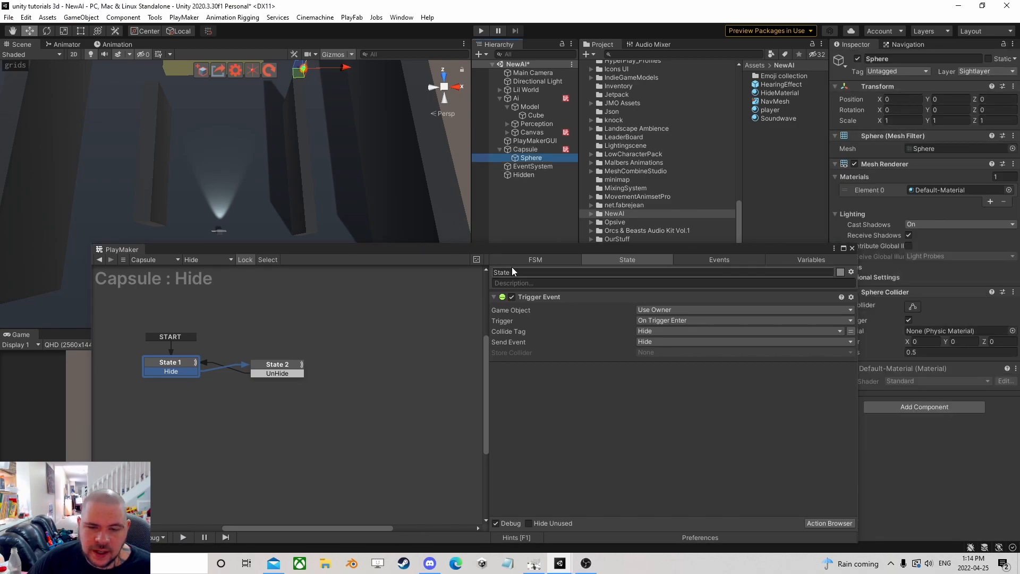
pyautogui.click(550, 254)
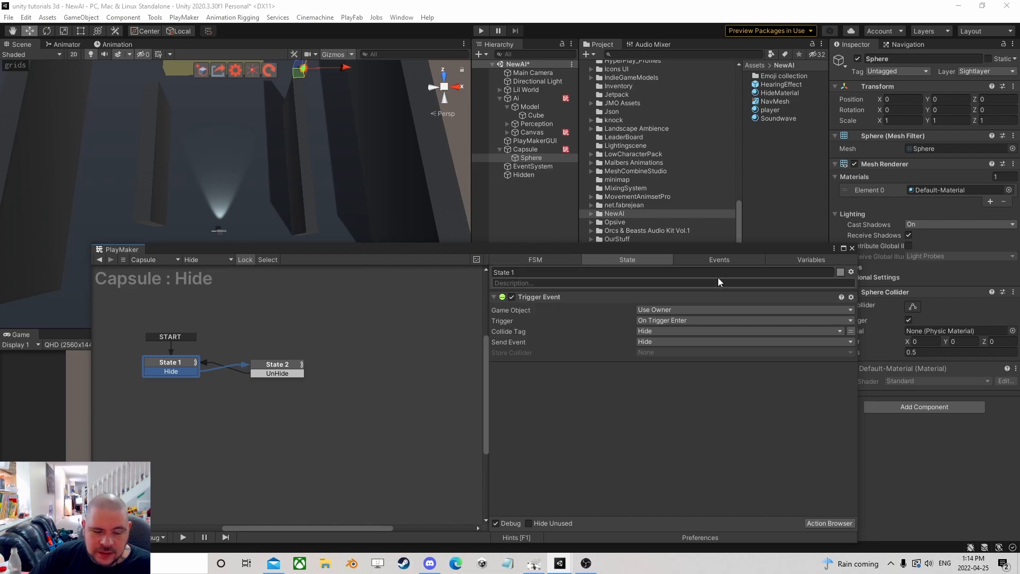
pyautogui.click(977, 72)
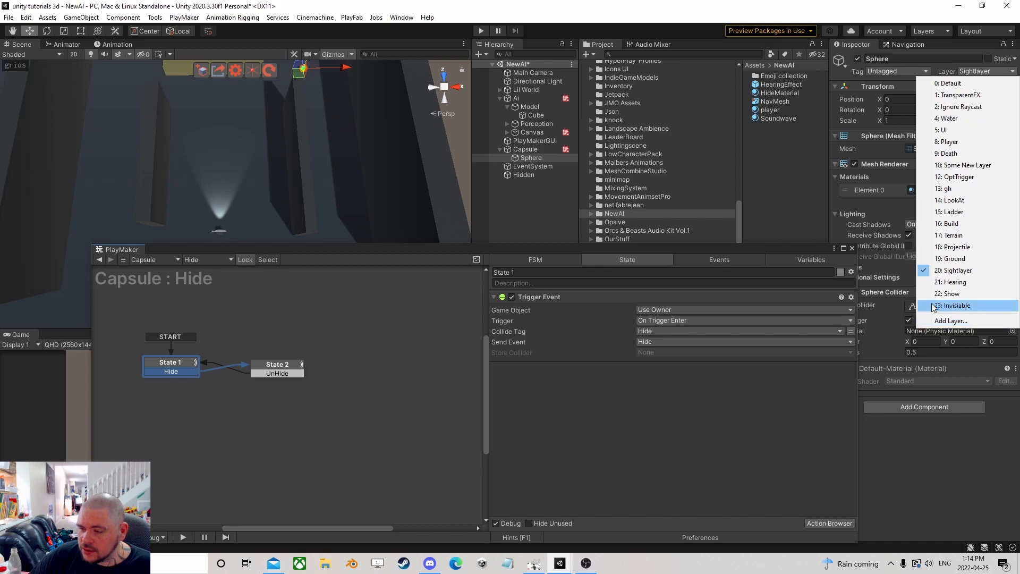
pyautogui.click(667, 421)
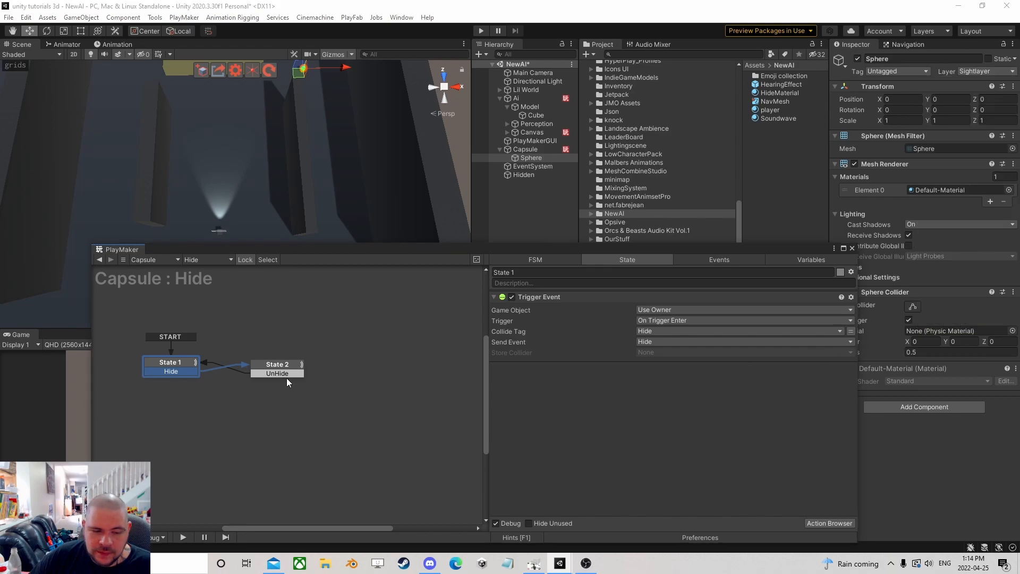
# - Add a Set Layer action to State 1 of the Capsule's Hide FSM
pyautogui.click(830, 523)
pyautogui.write('set ')
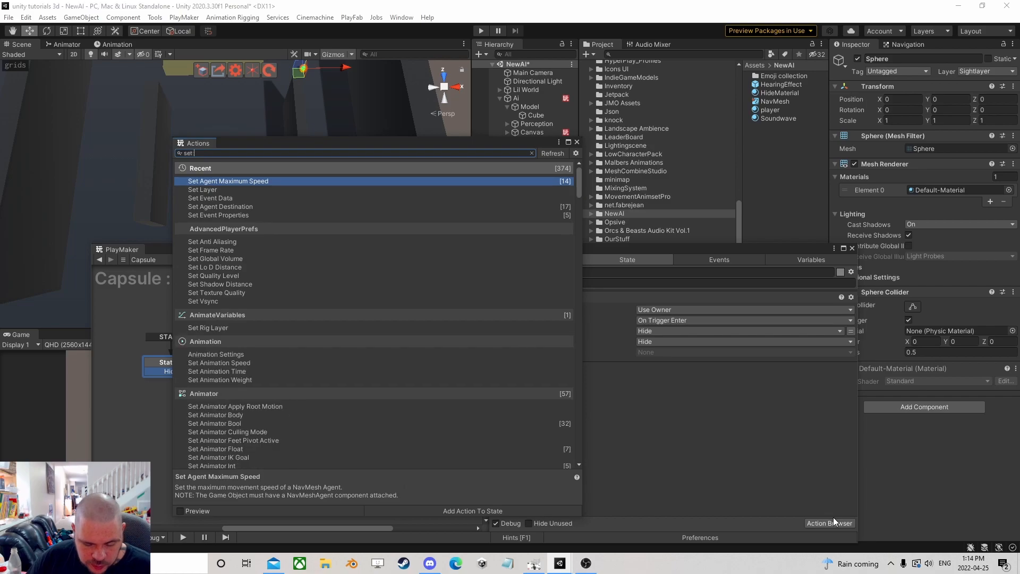
pyautogui.write('layer')
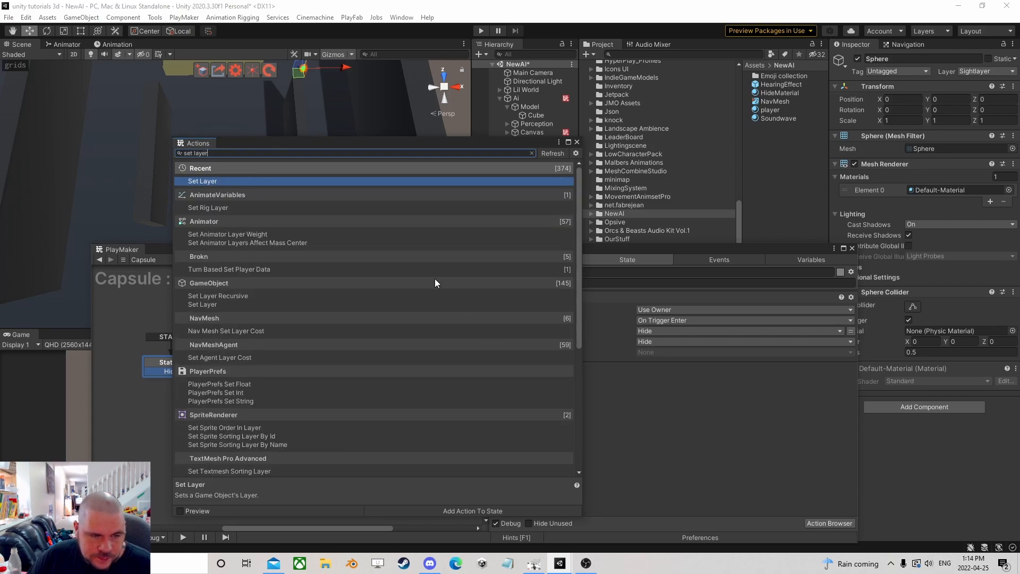
pyautogui.doubleClick(279, 182)
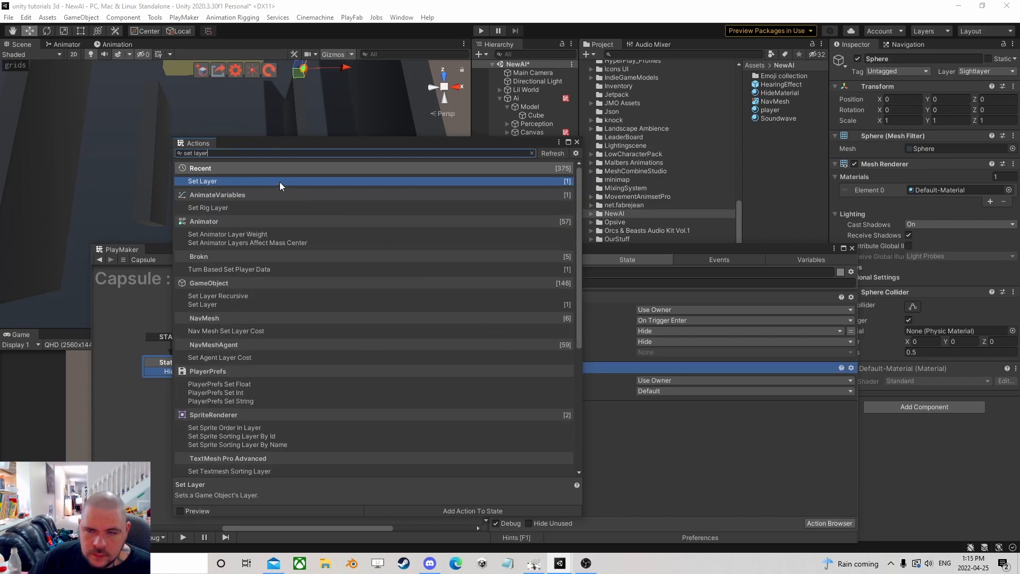
pyautogui.click(576, 143)
# - Configure State 1's Set Layer action to use the owner and the layer Invisiable
pyautogui.click(690, 381)
pyautogui.click(685, 403)
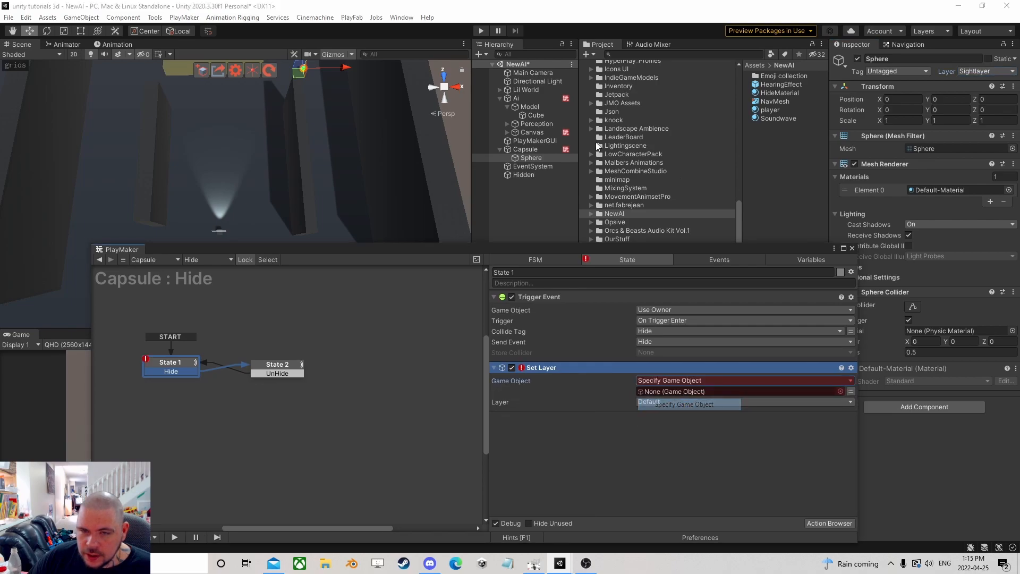
pyautogui.click(671, 380)
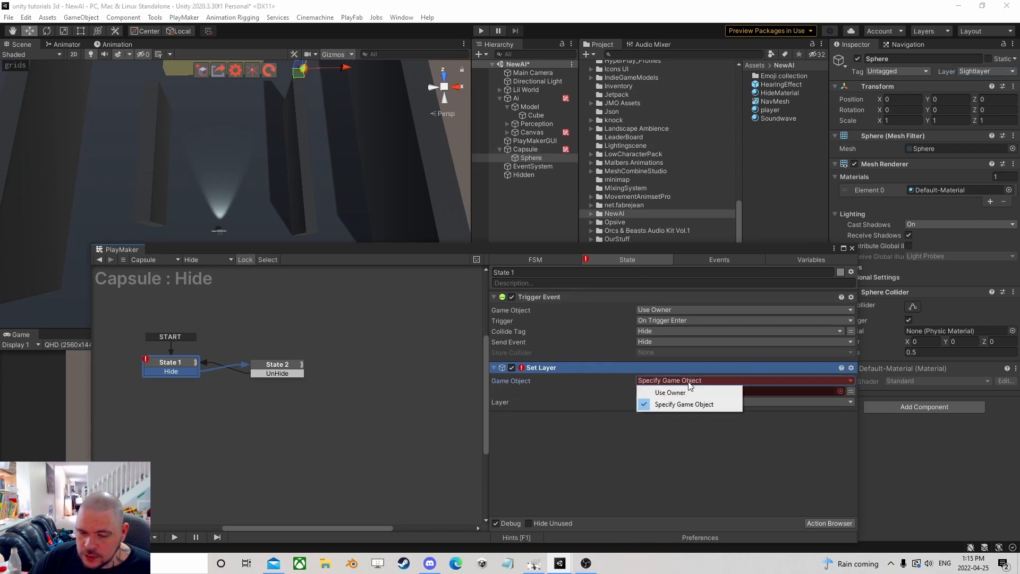
pyautogui.click(691, 390)
pyautogui.click(677, 391)
pyautogui.click(678, 373)
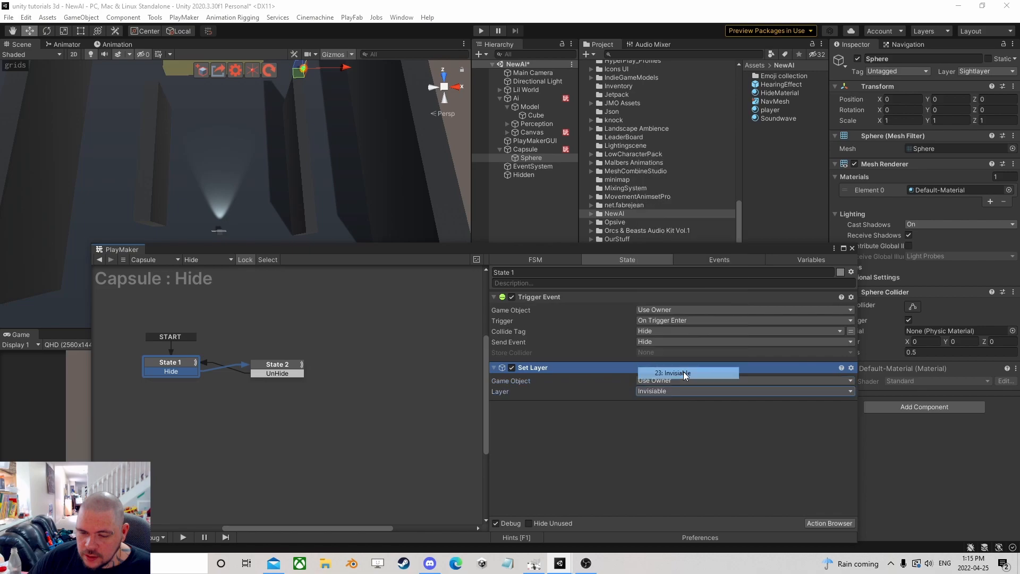
# - Copy the Set Layer action into State 2 before its Trigger Event and set the copy's layer to Sightlayer
pyautogui.rightClick(540, 369)
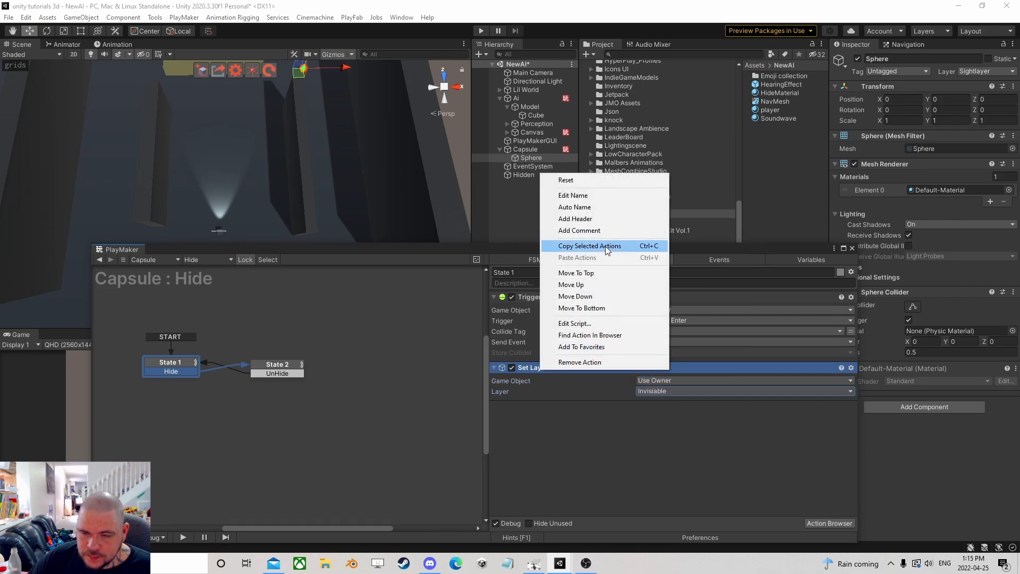
pyautogui.click(605, 246)
pyautogui.click(273, 367)
pyautogui.rightClick(546, 297)
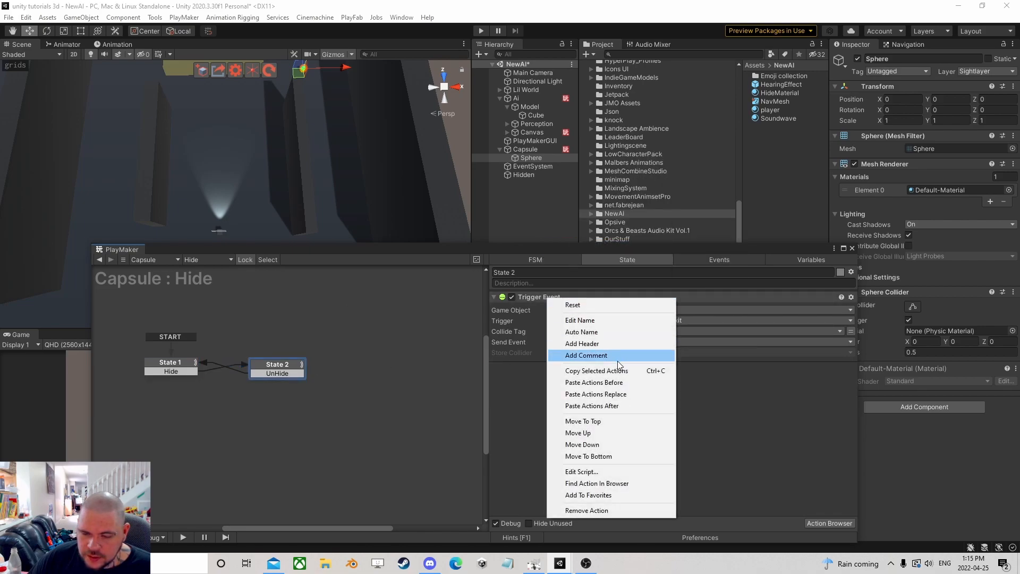
pyautogui.click(616, 383)
pyautogui.click(662, 321)
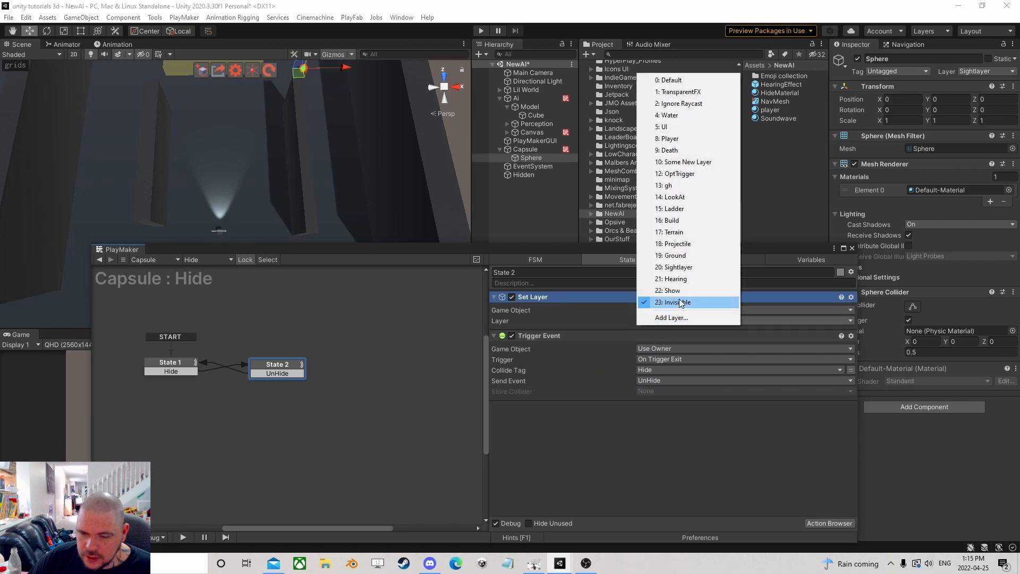
pyautogui.click(685, 266)
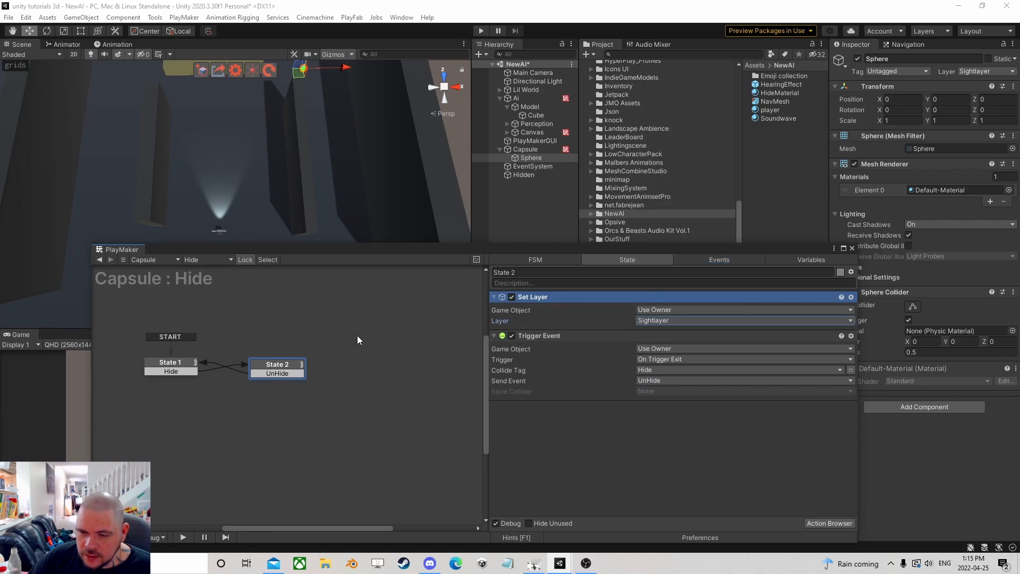
# - Move the Set Layer action above the Trigger Event in State 1 and close the PlayMaker editor
pyautogui.click(165, 365)
pyautogui.moveTo(531, 368); pyautogui.dragTo(578, 295)
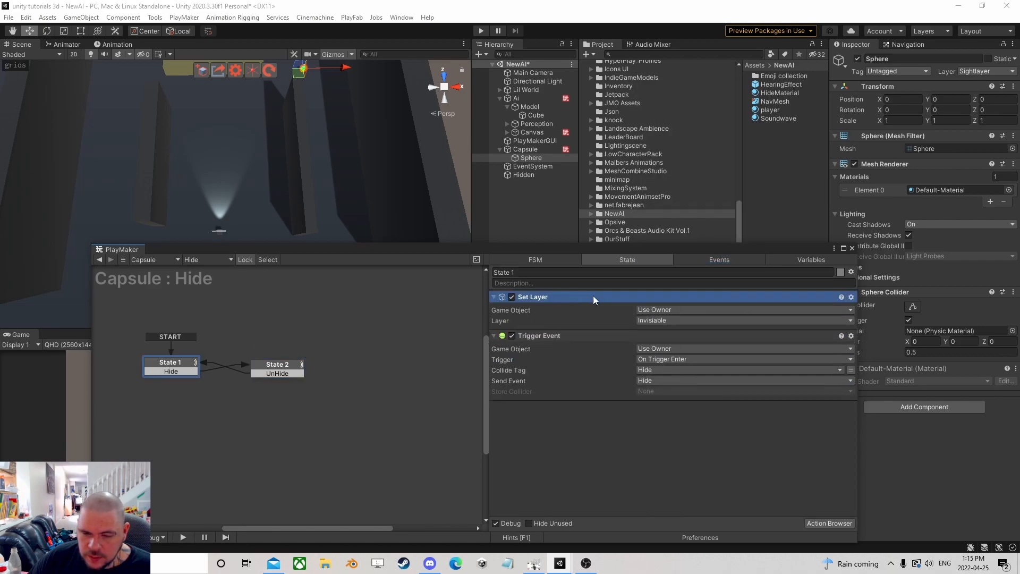
pyautogui.click(852, 247)
# - Play-test the hiding zone, inspect the Sphere's layer and the Capsule's Hide FSM during play, and stop the game
pyautogui.click(480, 31)
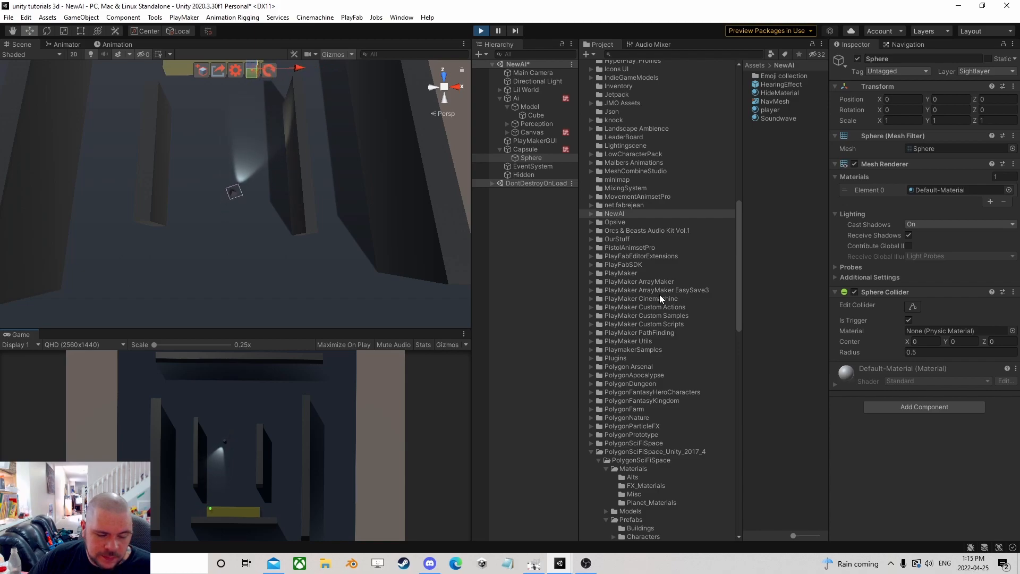
pyautogui.click(528, 159)
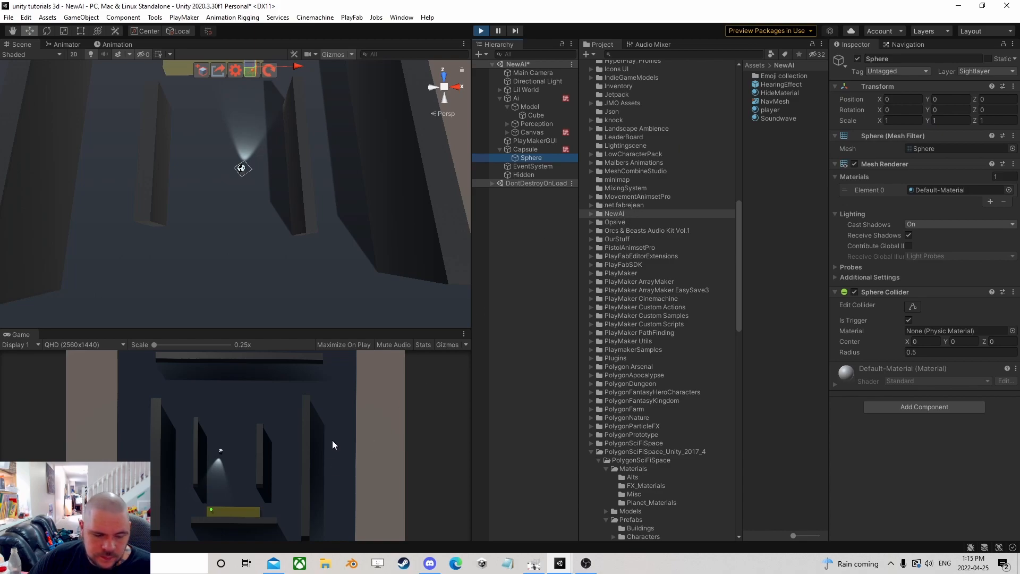
pyautogui.click(288, 485)
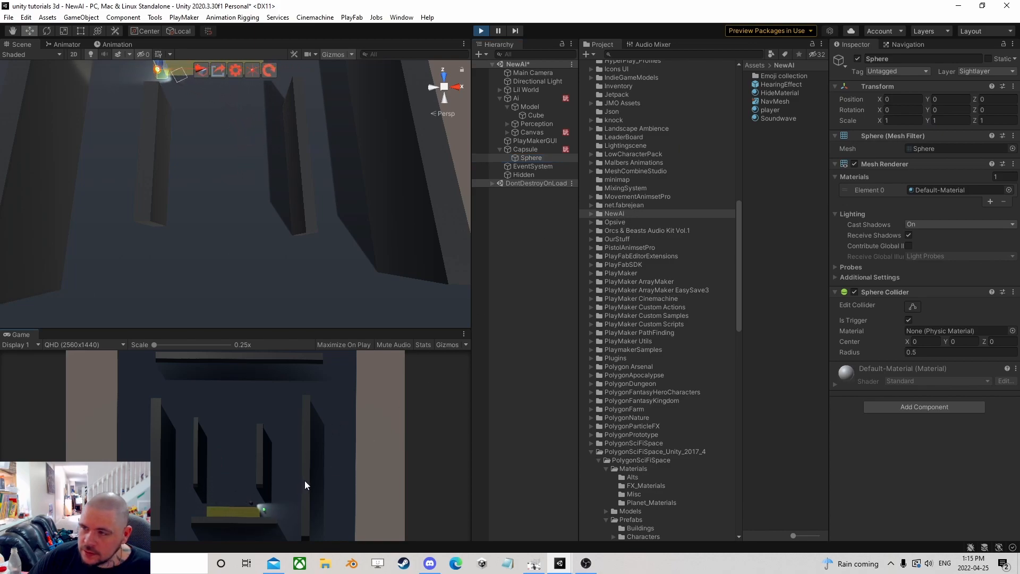
pyautogui.click(525, 149)
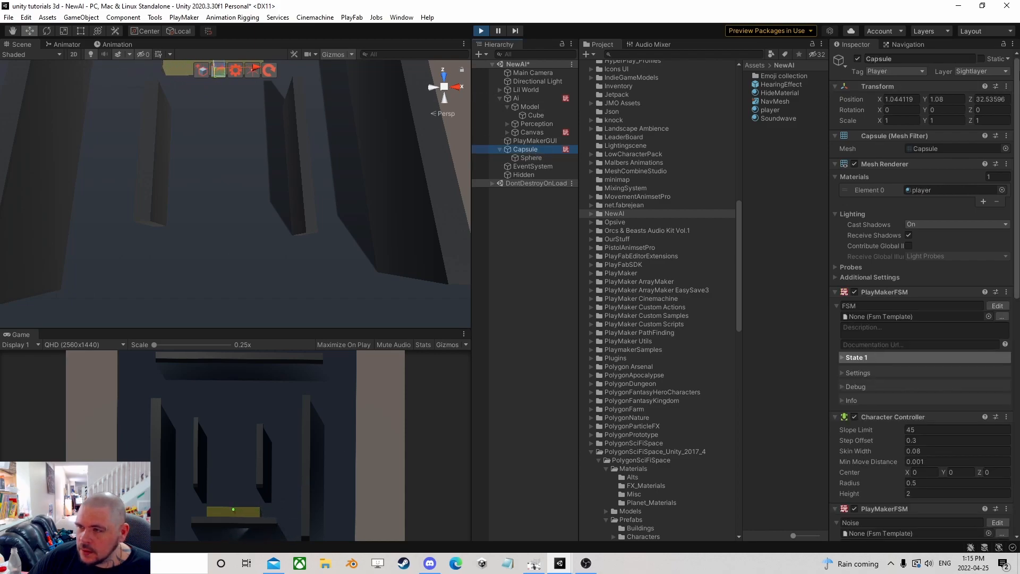
pyautogui.click(524, 158)
pyautogui.click(525, 150)
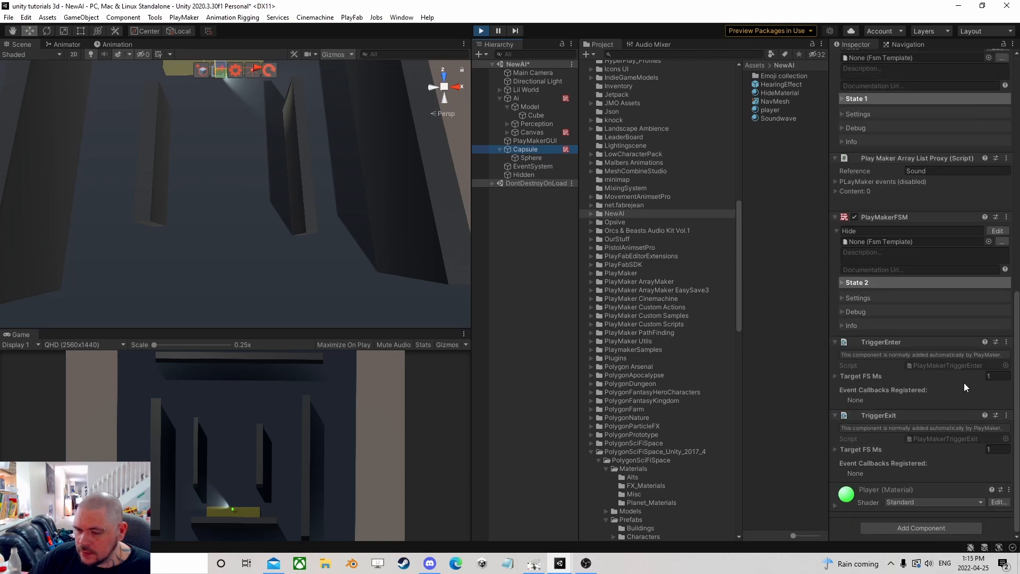
pyautogui.click(993, 232)
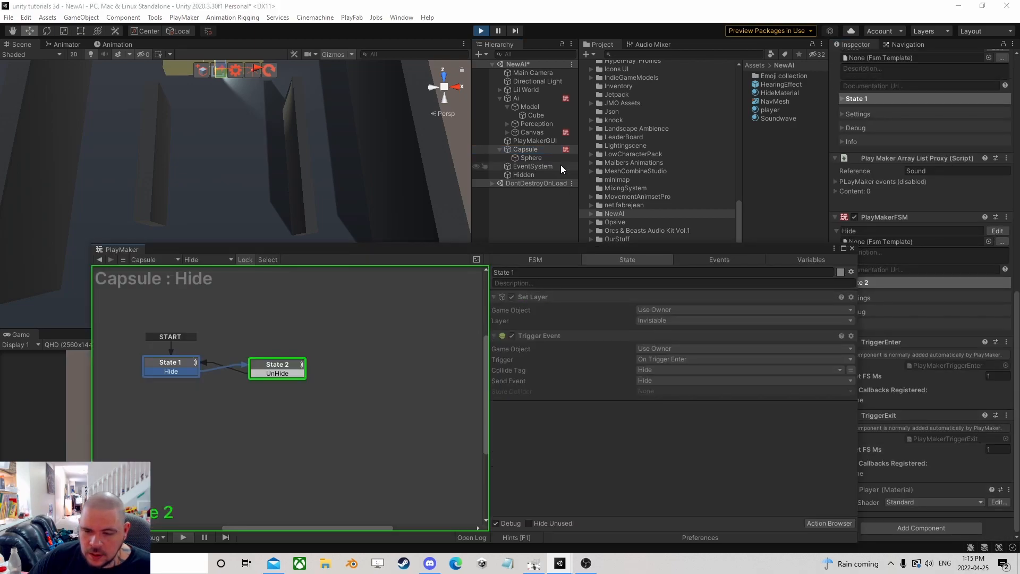
pyautogui.click(481, 31)
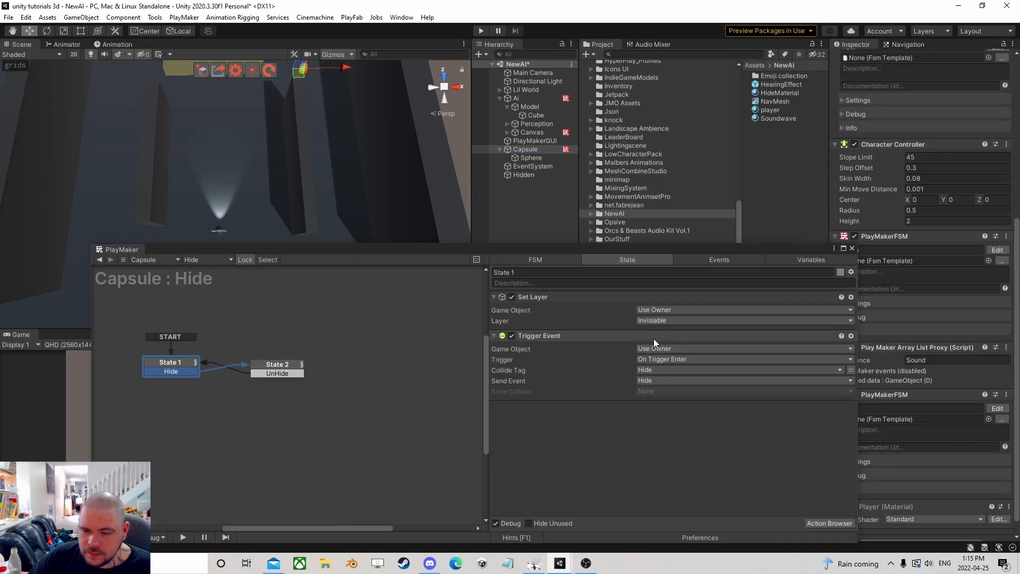
# - Set the Set Layer action in State 1 of the Hide FSM to target the specified game object Sphere
pyautogui.click(661, 309)
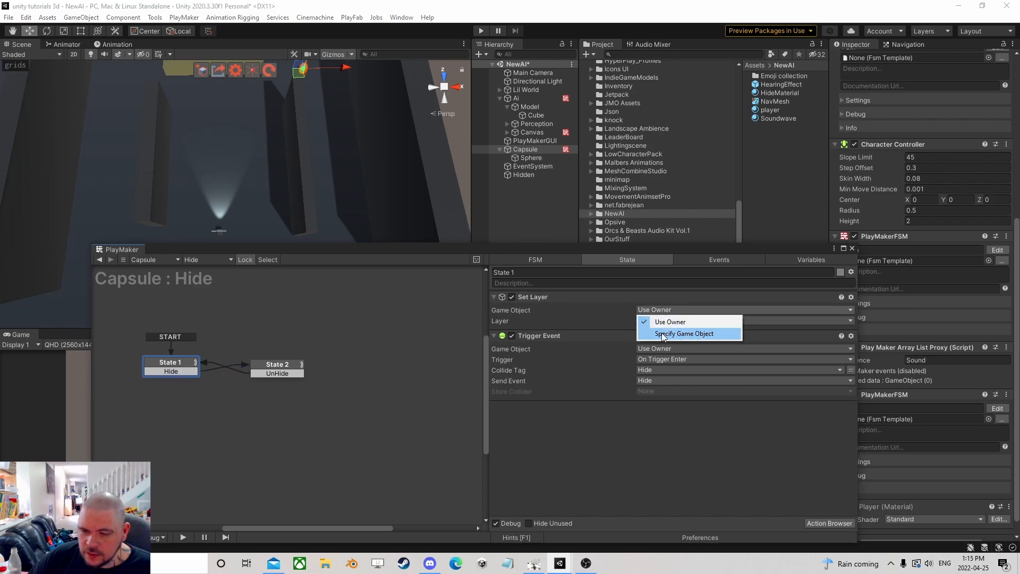
pyautogui.click(669, 333)
pyautogui.click(669, 309)
pyautogui.click(664, 320)
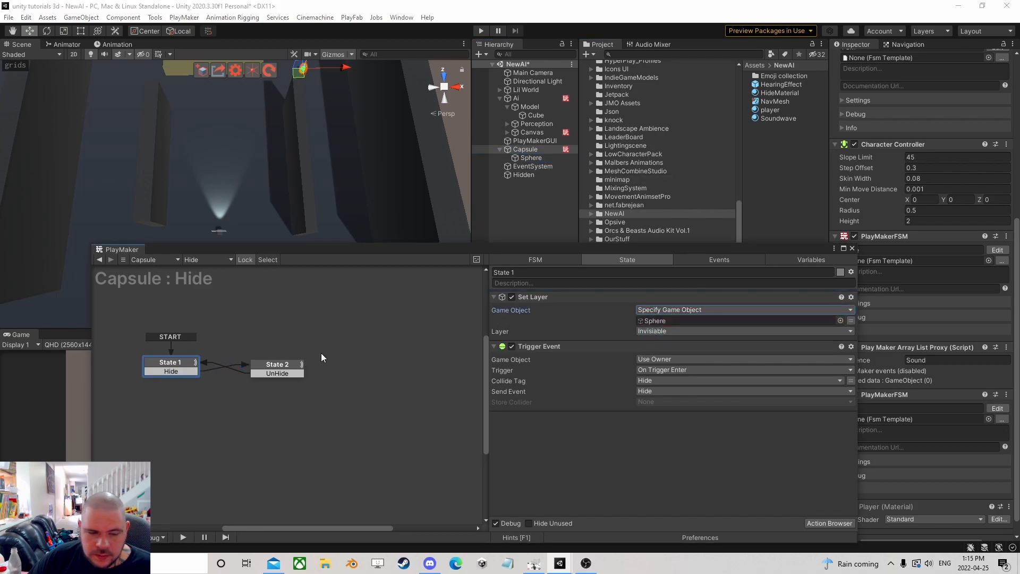
# - Set State 2's Set Layer action to target the specified game object Sphere
pyautogui.click(277, 366)
pyautogui.click(660, 309)
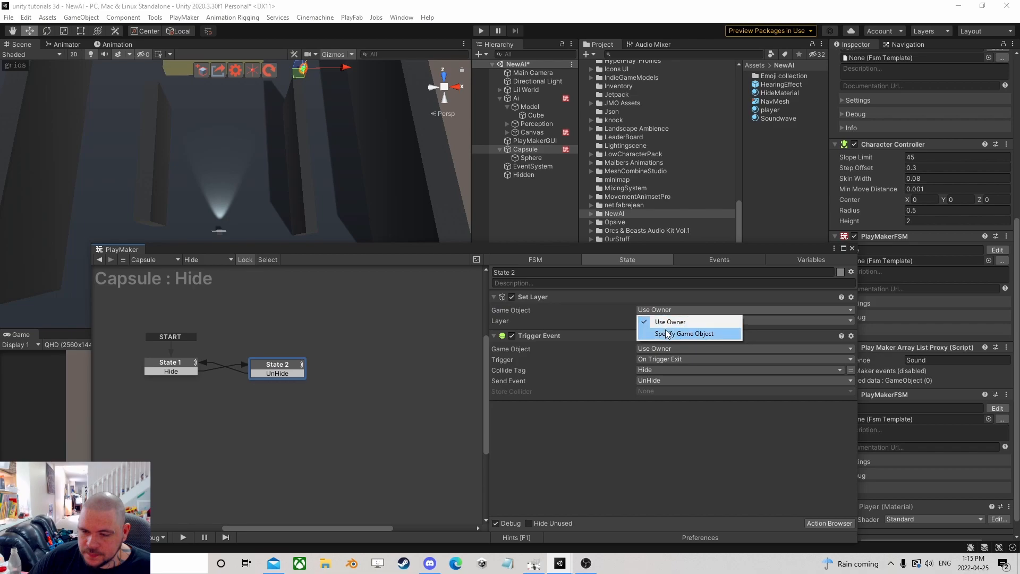
pyautogui.click(668, 333)
pyautogui.moveTo(534, 158); pyautogui.dragTo(671, 321)
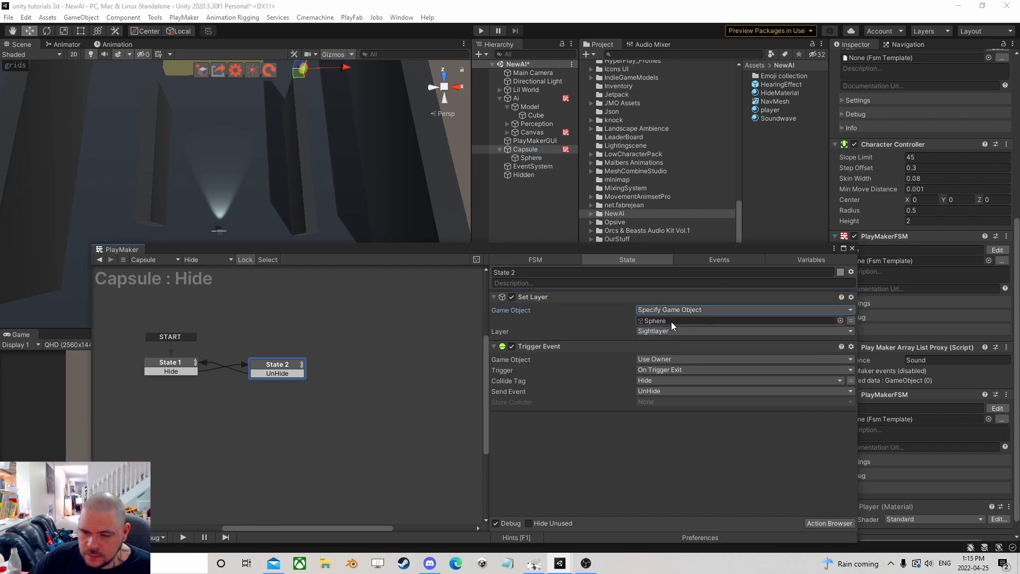
# - Swap the Set Layer layers in the Hide FSM: Invisiable for State 2 and Sightlayer for State 1
pyautogui.click(180, 367)
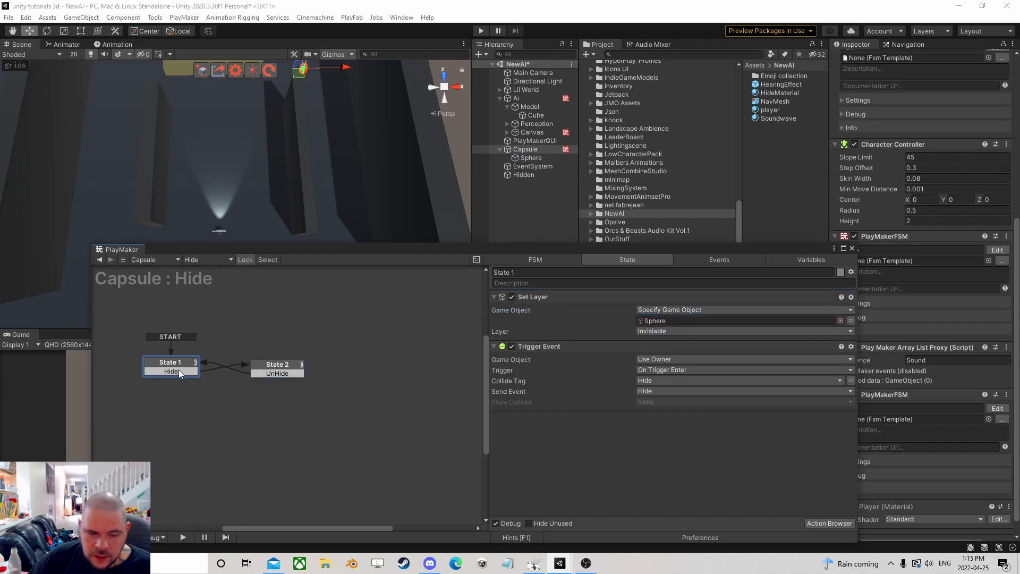
pyautogui.click(270, 367)
pyautogui.click(656, 331)
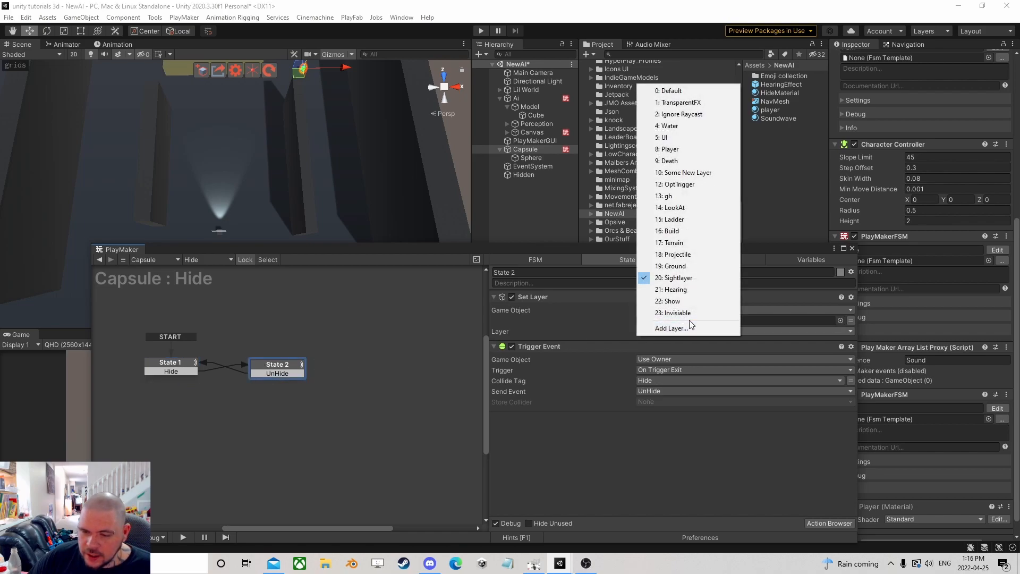
pyautogui.click(591, 321)
pyautogui.click(664, 331)
pyautogui.click(677, 318)
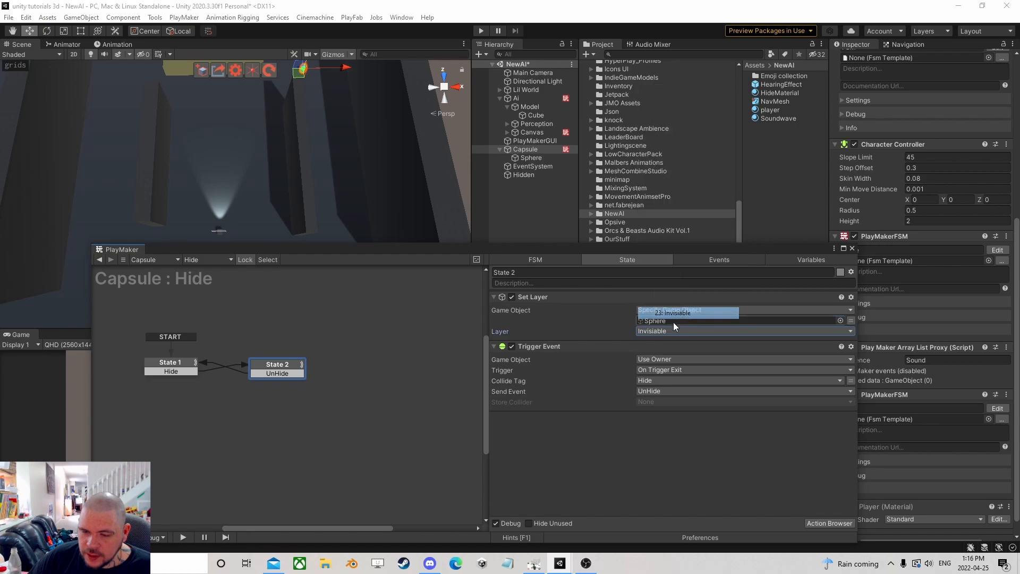
pyautogui.click(189, 366)
pyautogui.click(642, 334)
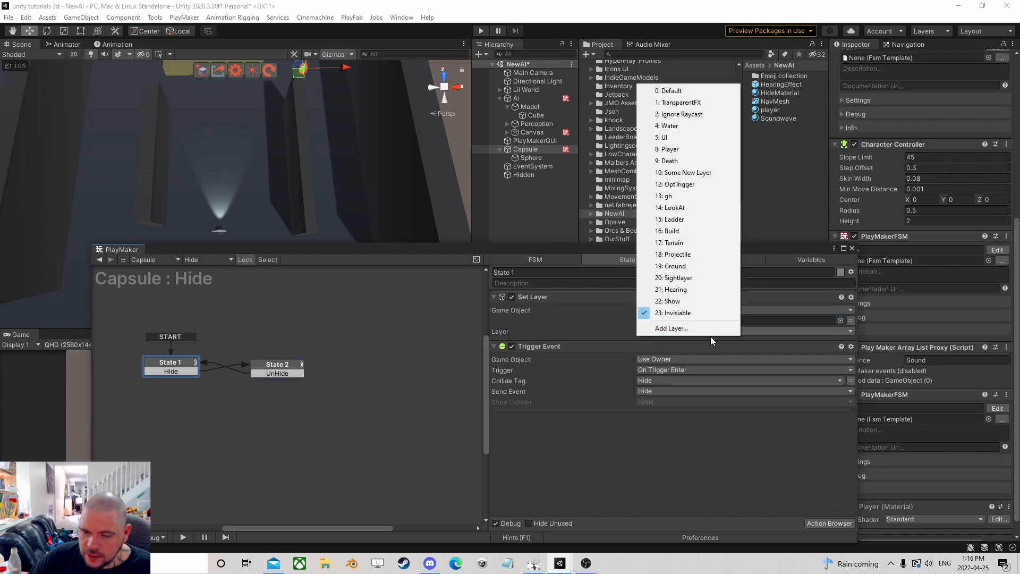
pyautogui.click(707, 282)
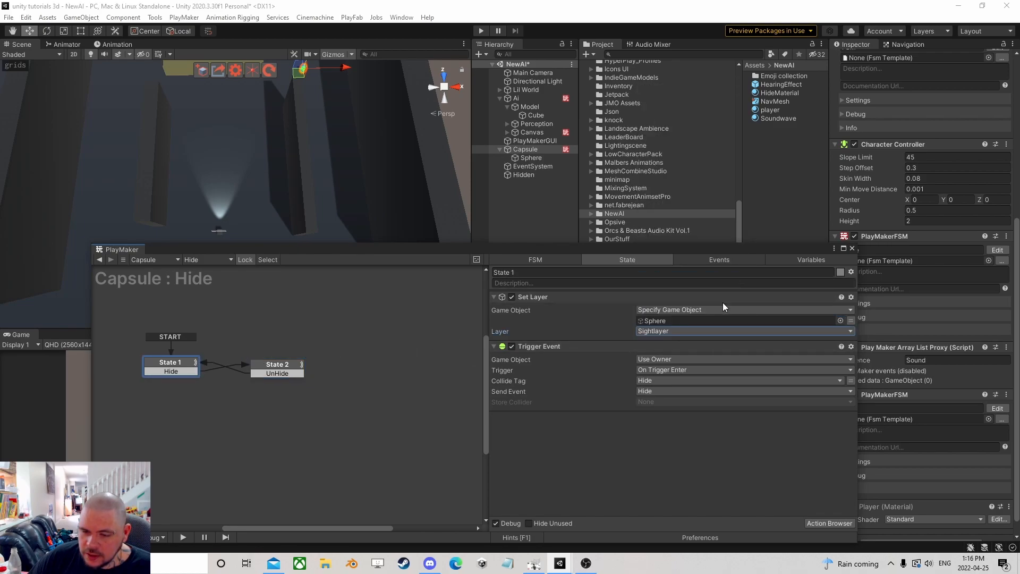
# - Play-test the scene again, check the Sphere's layer and the Ai's behaviour with the Ai framed in the scene, and stop the game
pyautogui.click(481, 31)
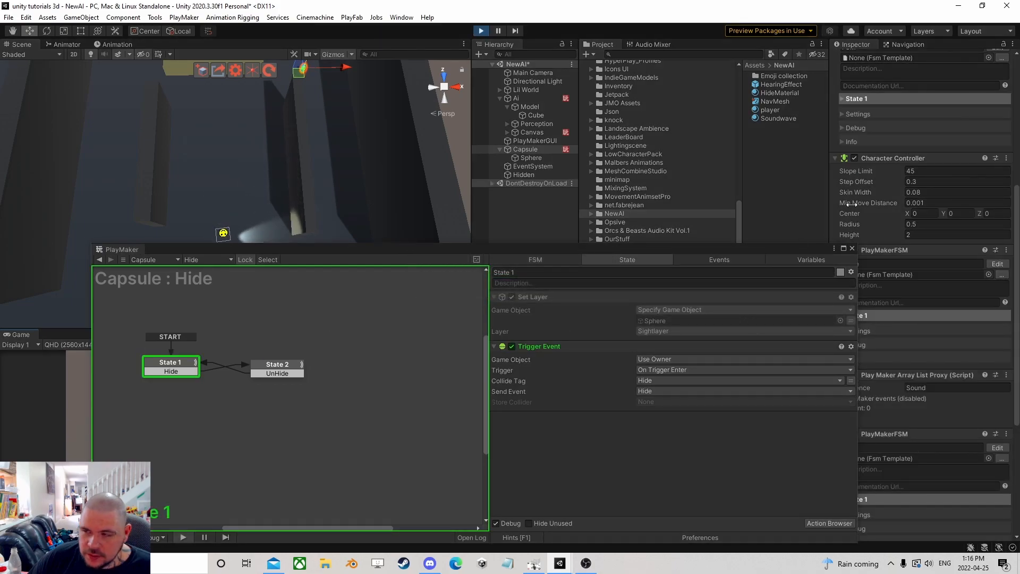
pyautogui.moveTo(503, 248); pyautogui.dragTo(718, 142)
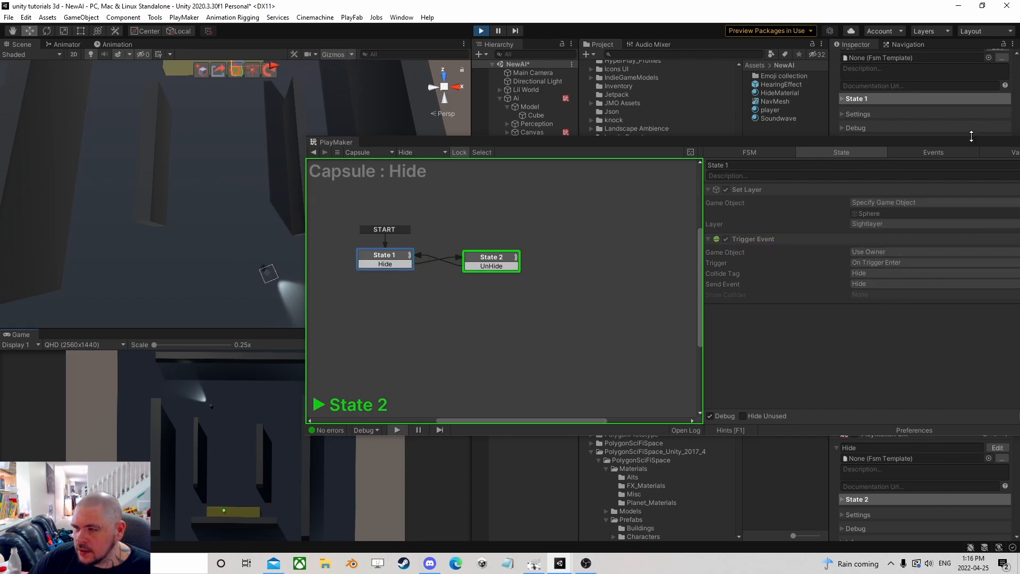
pyautogui.moveTo(637, 142); pyautogui.dragTo(239, 152)
pyautogui.click(667, 150)
pyautogui.click(531, 158)
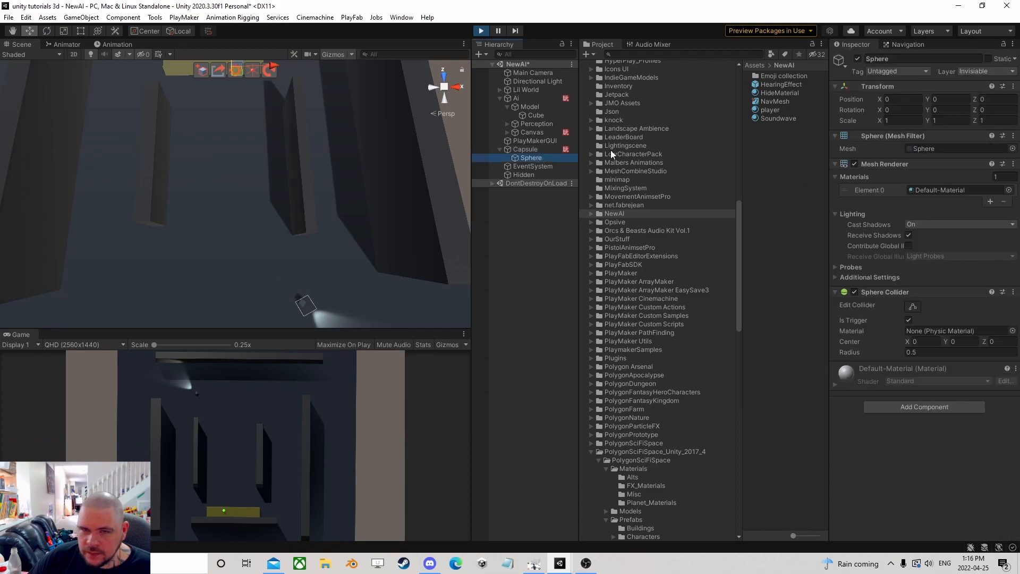
pyautogui.click(518, 99)
pyautogui.press('f')
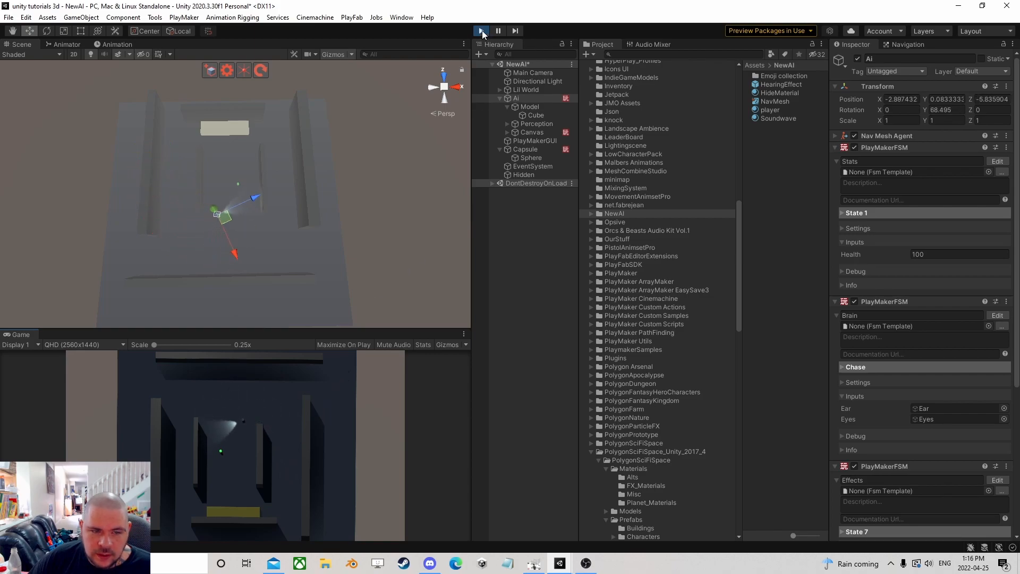
pyautogui.hotkey('ctrl', 'p')
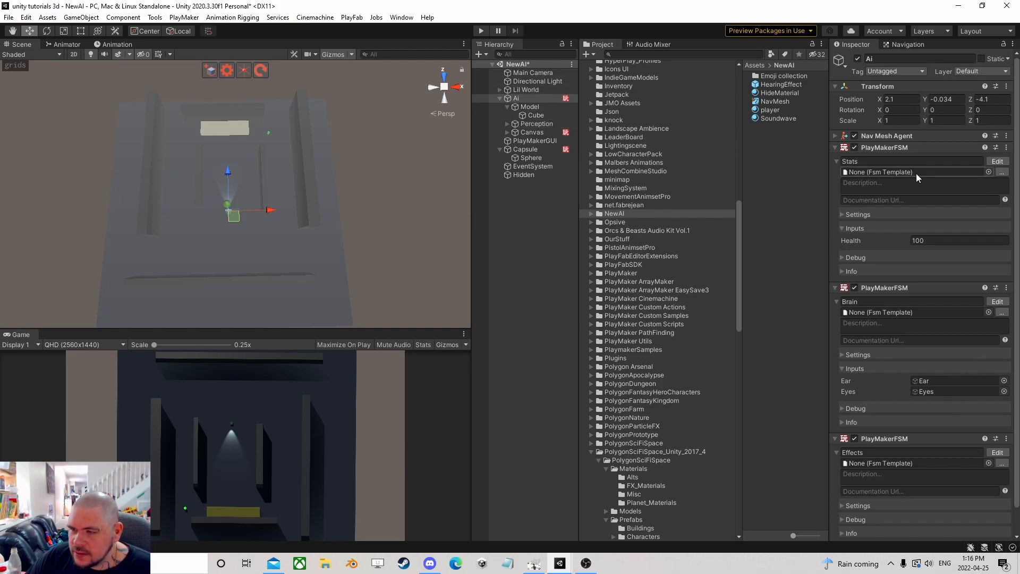
# - Open the Ai's Brain FSM and move the Chase state higher above the Alert state in the graph
pyautogui.click(997, 301)
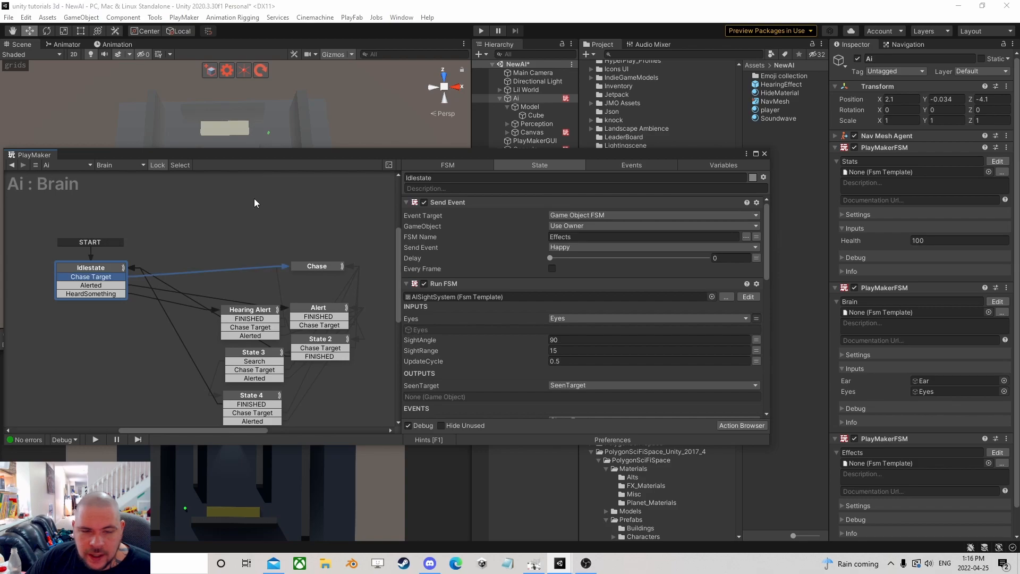
pyautogui.click(319, 273)
pyautogui.moveTo(324, 273); pyautogui.dragTo(180, 273, button='middle')
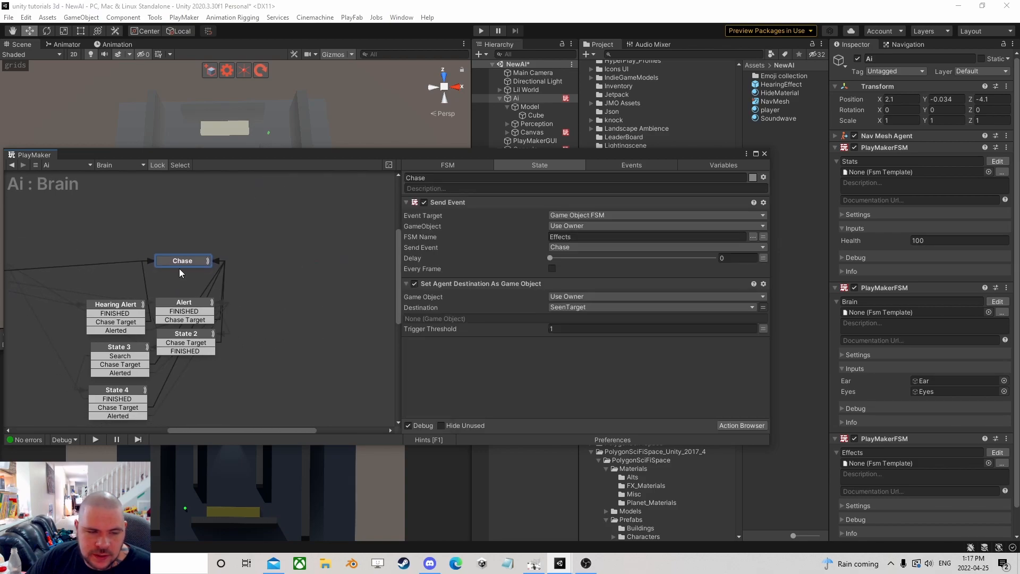
pyautogui.moveTo(178, 260); pyautogui.dragTo(185, 223)
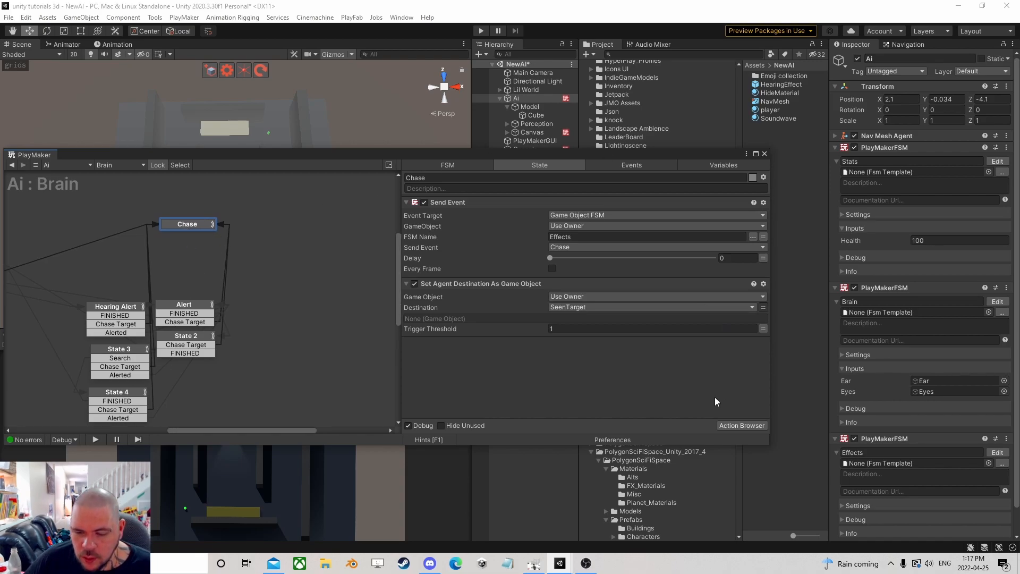
pyautogui.moveTo(607, 159); pyautogui.dragTo(665, 210)
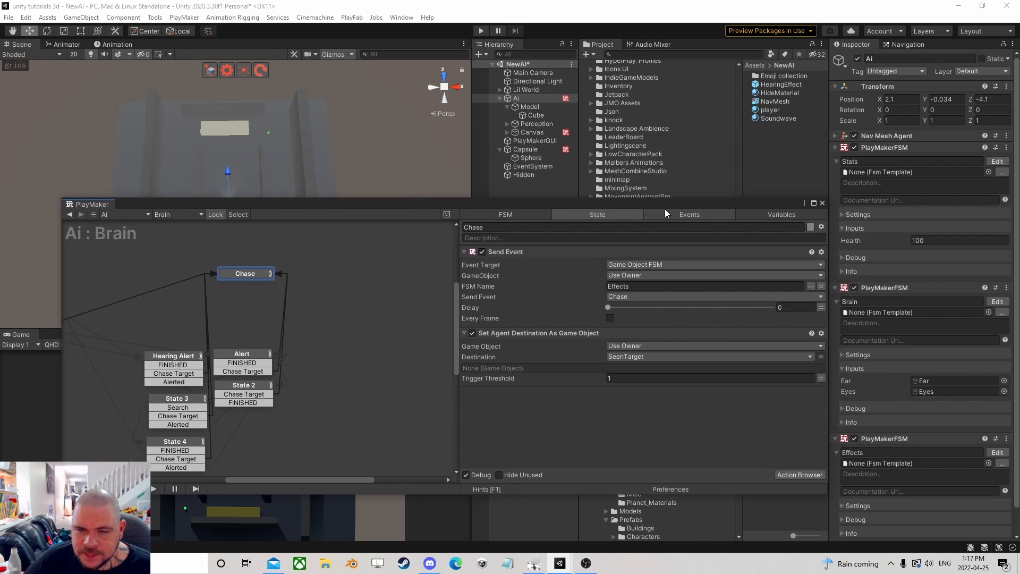
# - Review the Run FSM actions of the Brain FSM's Idlestate and how its transitions lead to Chase
pyautogui.click(800, 475)
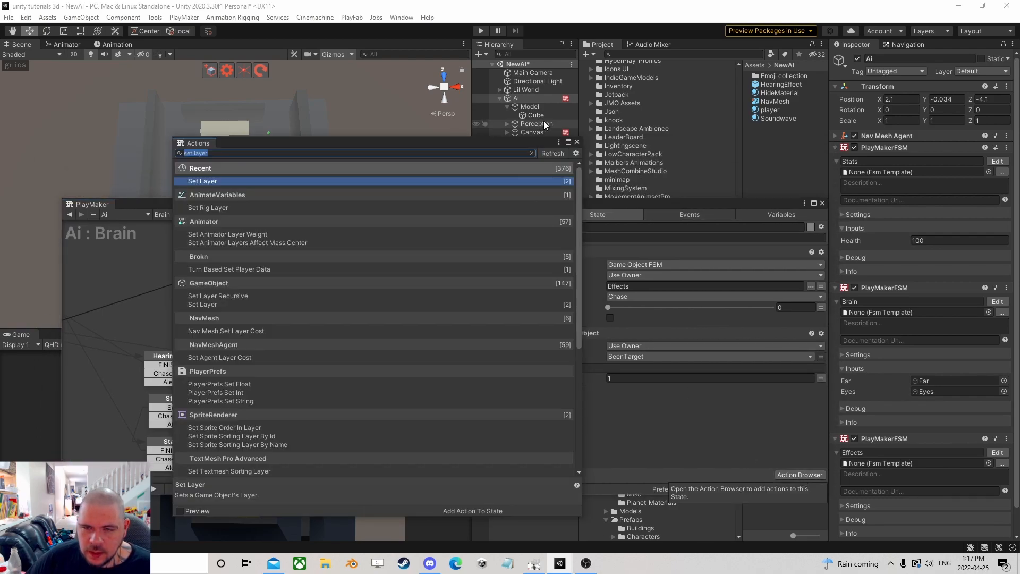
pyautogui.click(576, 142)
pyautogui.moveTo(132, 330); pyautogui.dragTo(300, 314, button='middle')
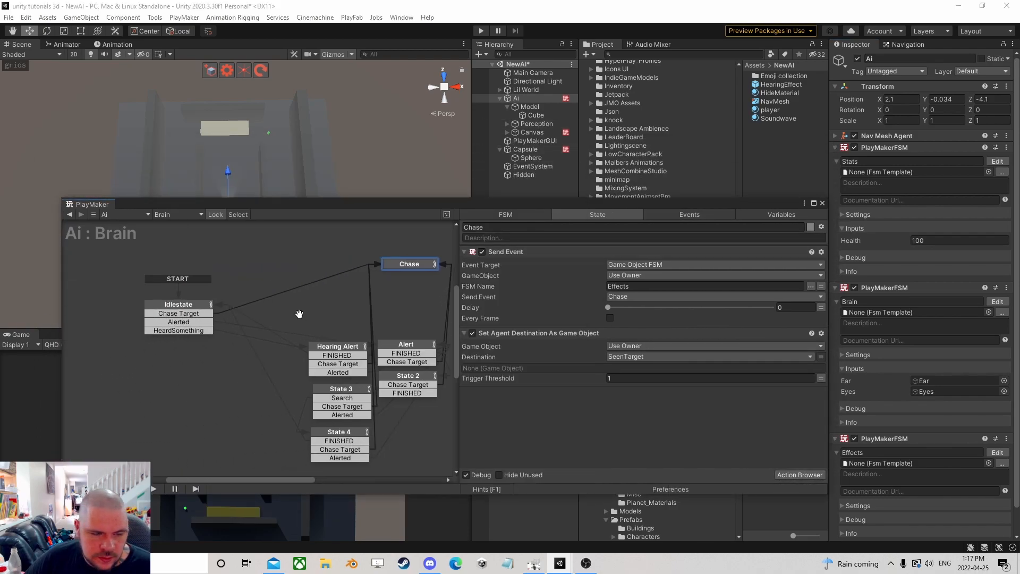
pyautogui.click(184, 310)
pyautogui.scroll(-2, 694, 355)
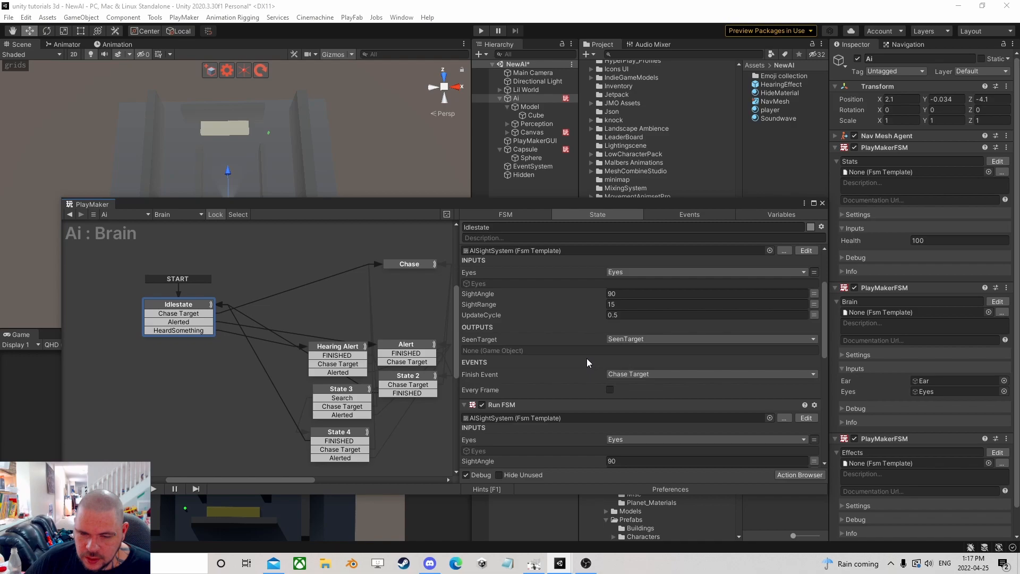
pyautogui.scroll(-5, 587, 358)
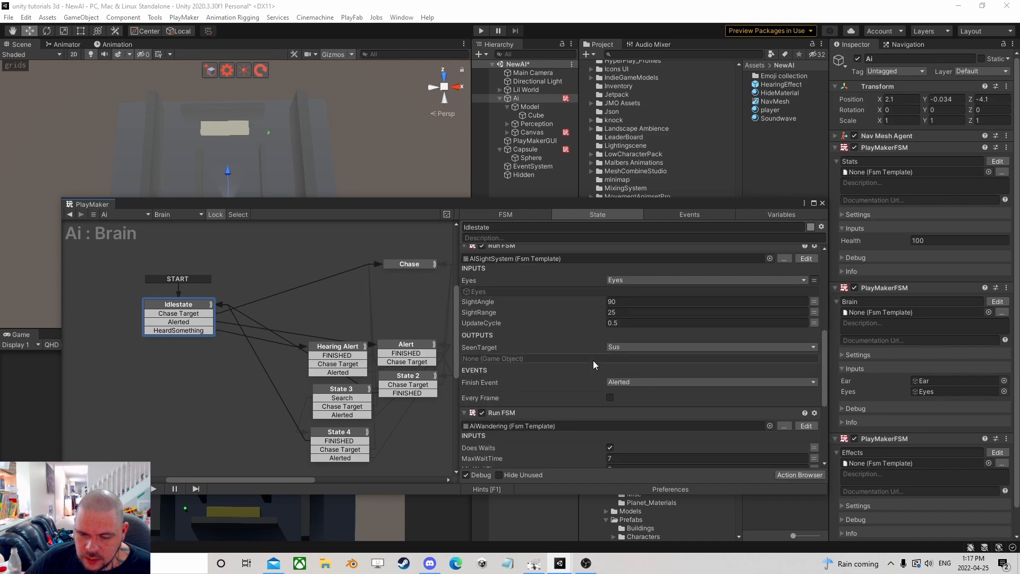
pyautogui.scroll(-1, 592, 360)
pyautogui.rightClick(291, 303)
pyautogui.click(335, 282)
pyautogui.moveTo(355, 297); pyautogui.dragTo(266, 321, button='middle')
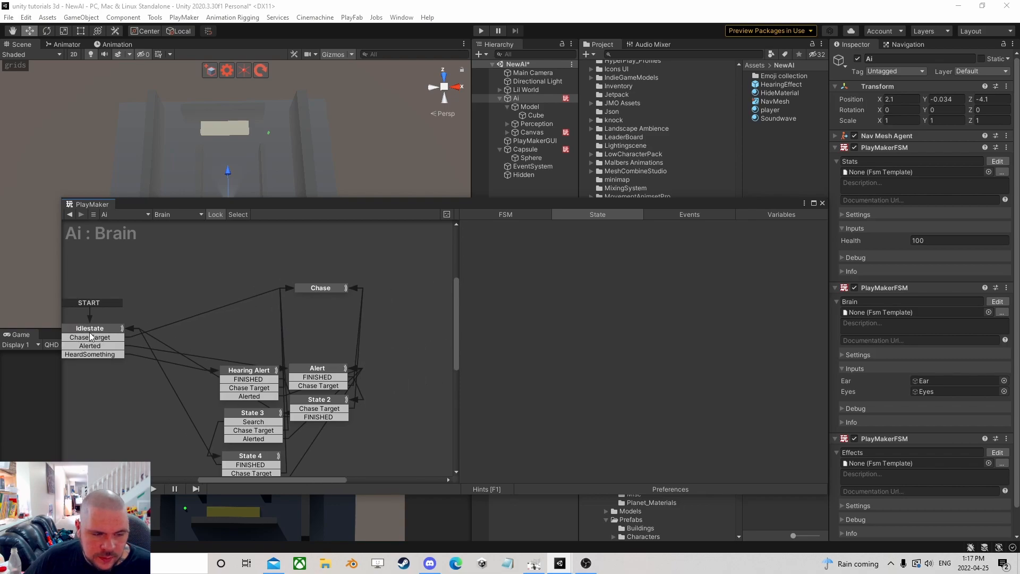
# - Copy Idlestate's AISightSystem Run FSM action with SightRange 25 and paste it before the Send Event action in the Chase state
pyautogui.click(91, 337)
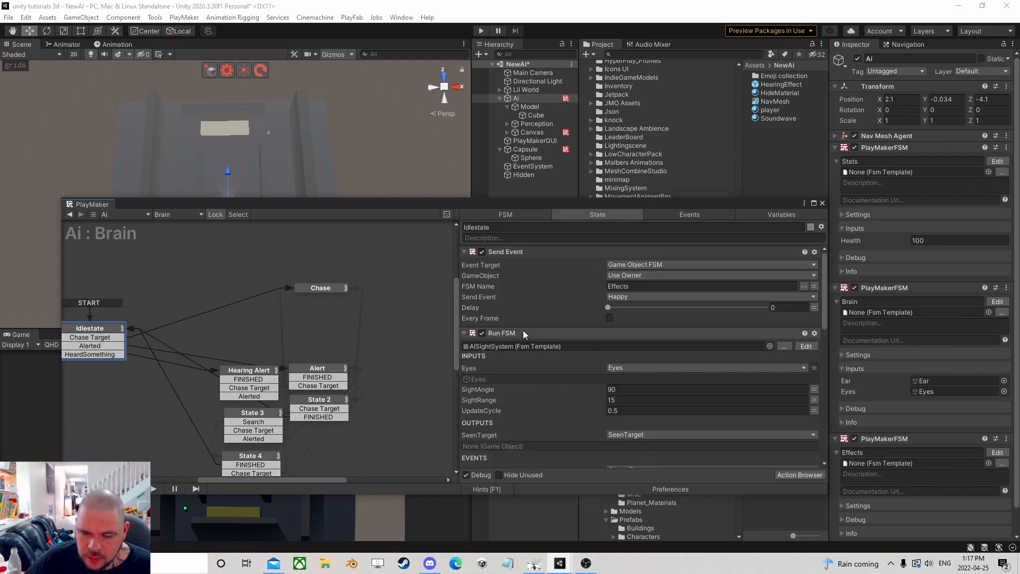
pyautogui.scroll(-3, 525, 330)
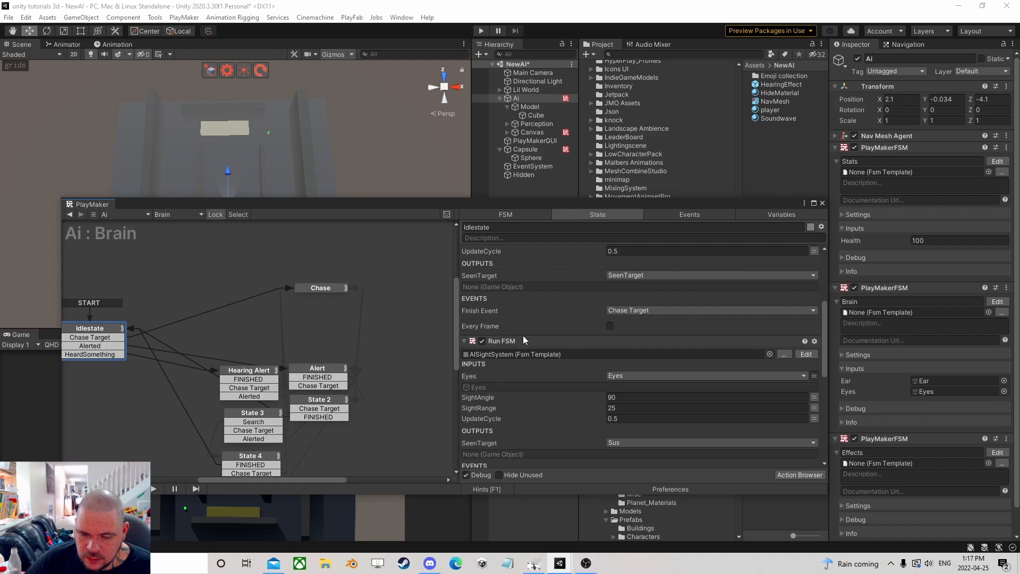
pyautogui.rightClick(521, 341)
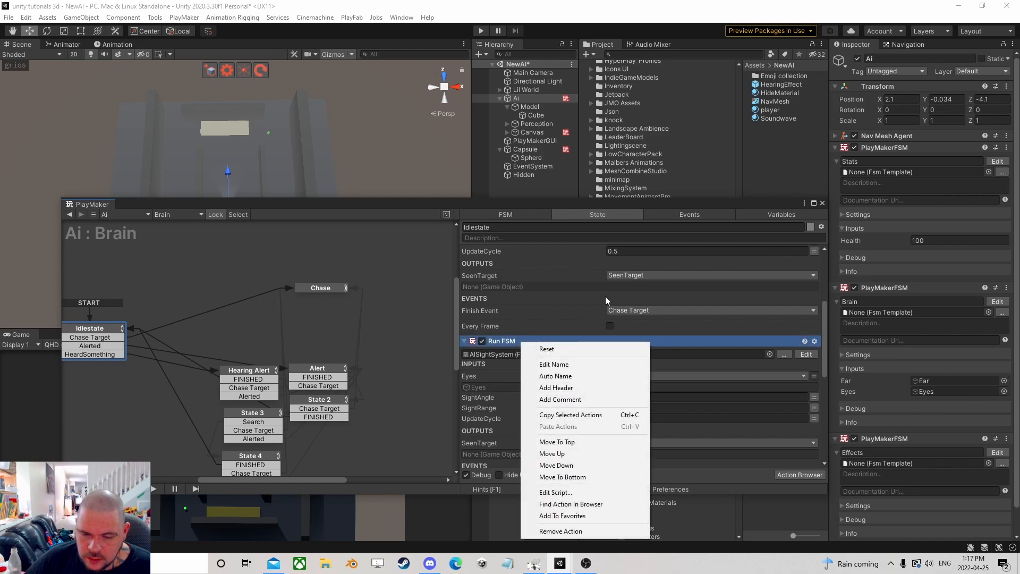
pyautogui.click(560, 414)
pyautogui.click(310, 291)
pyautogui.rightClick(522, 252)
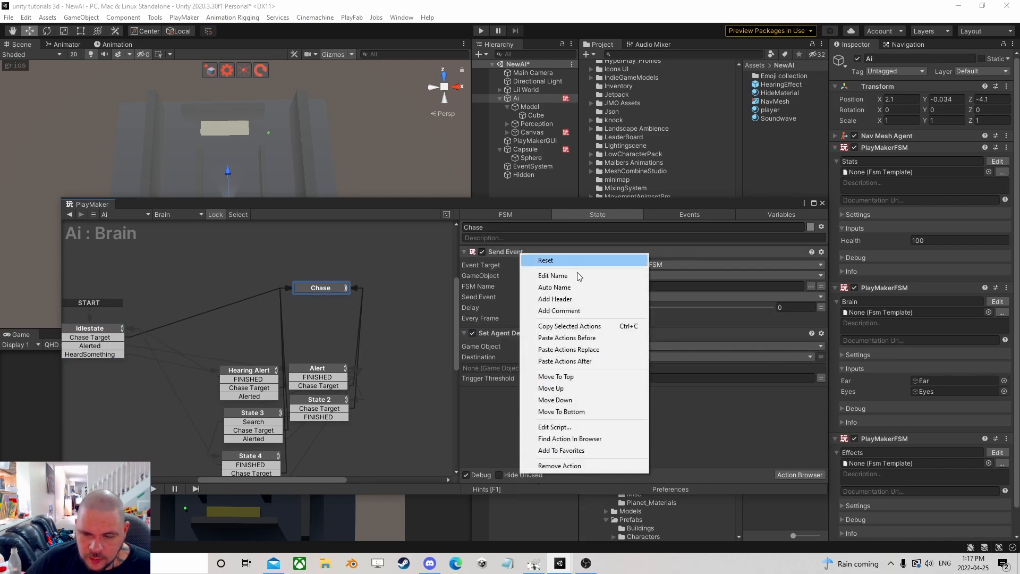
pyautogui.click(594, 338)
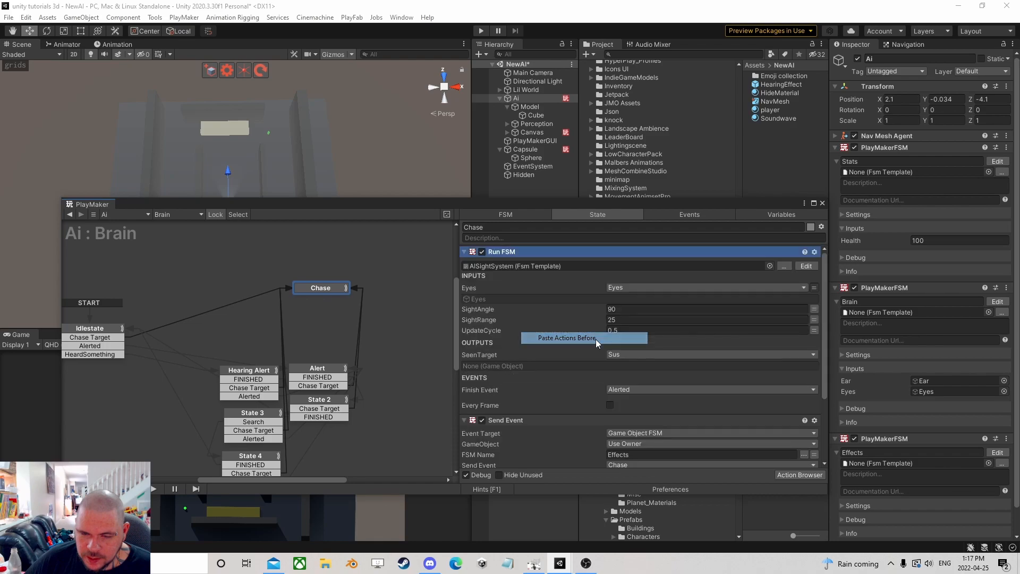
# - Store the Chase state's Run FSM output in SeenTarget with no finish event, and move the action below Set Agent Destination As Game Object
pyautogui.click(632, 353)
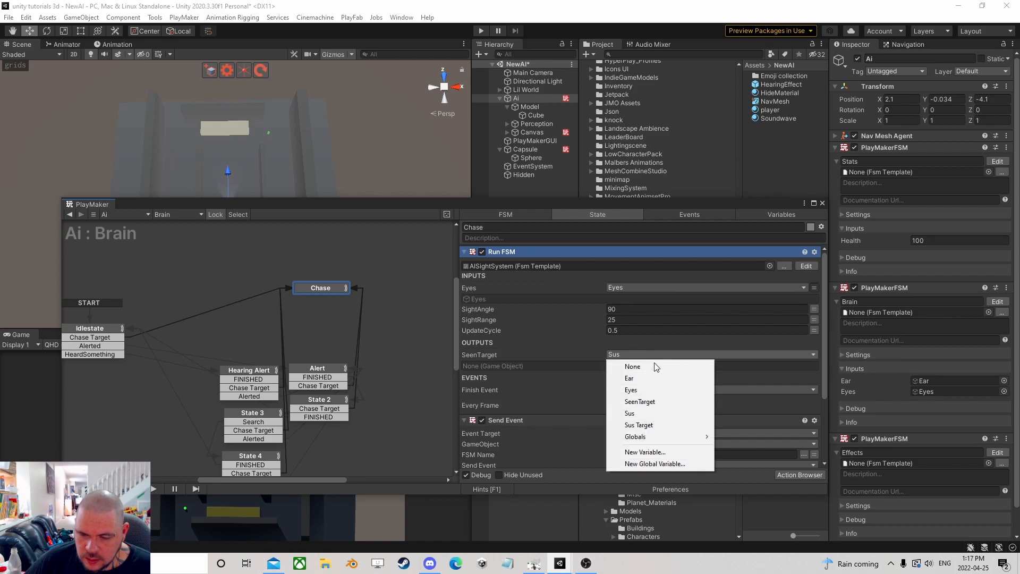
pyautogui.click(656, 400)
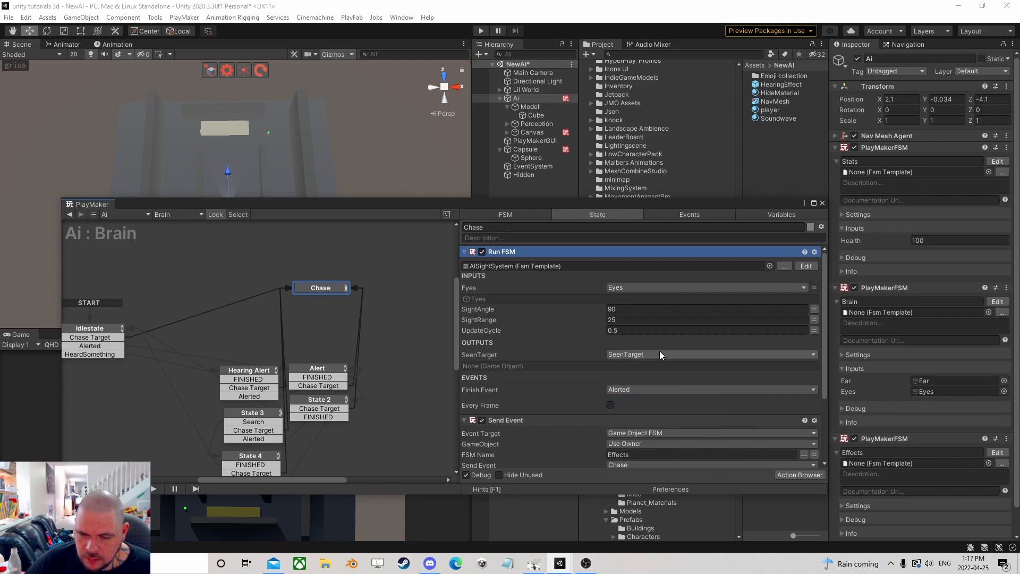
pyautogui.click(637, 389)
pyautogui.click(625, 225)
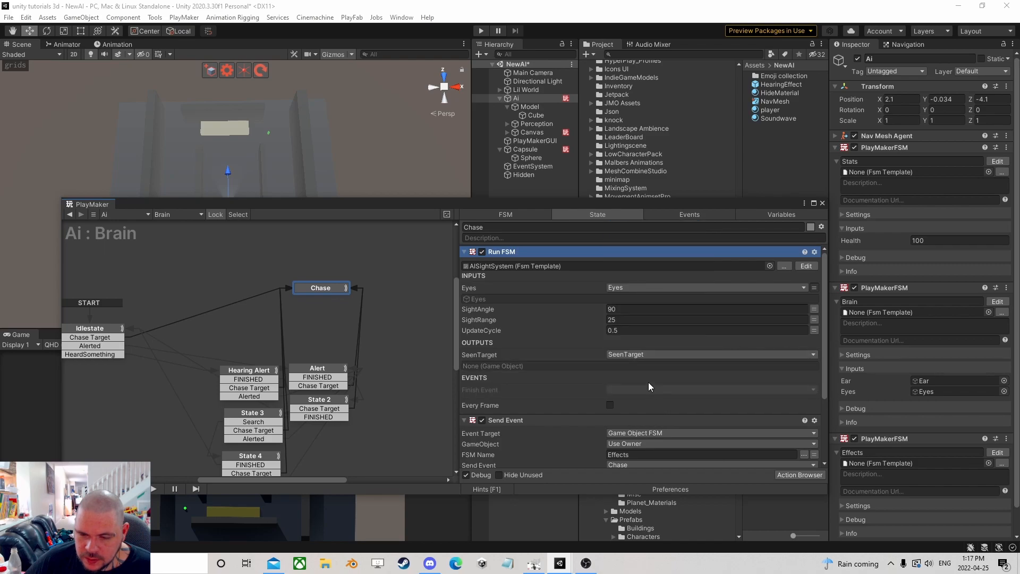
pyautogui.rightClick(506, 253)
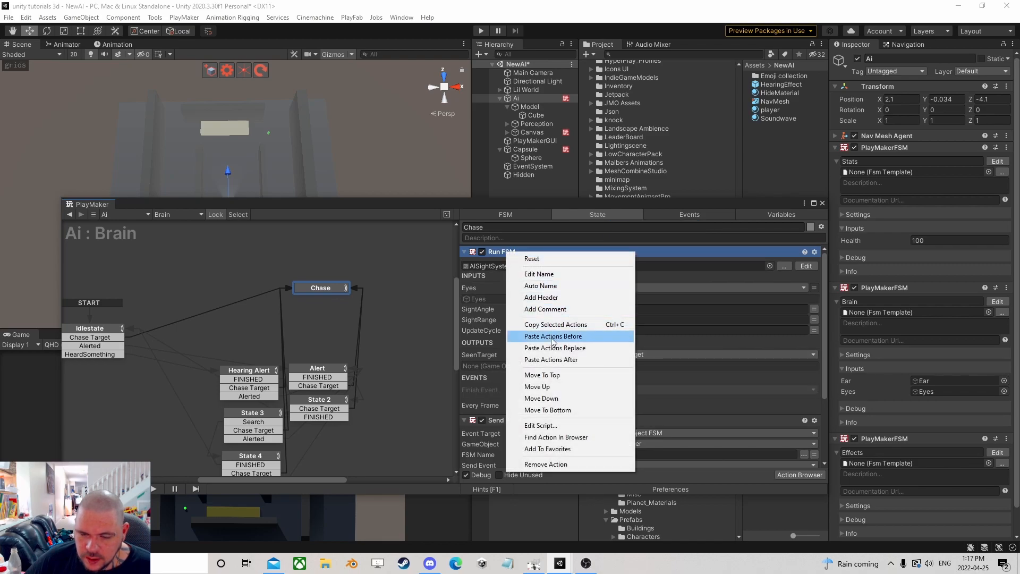
pyautogui.click(570, 398)
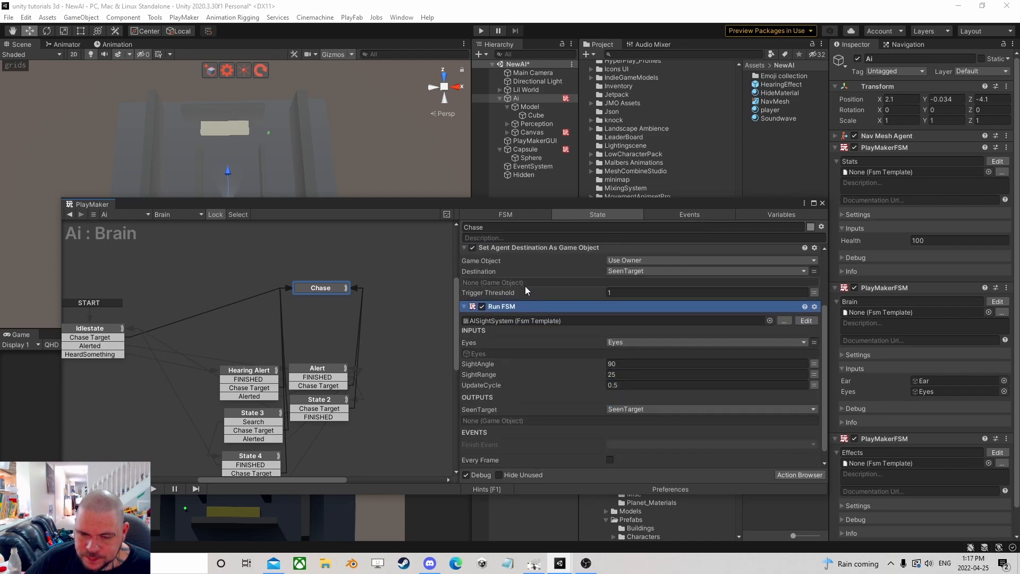
# - Add a Game Object Is Null action to the Chase state and place it last, below the Run FSM action
pyautogui.click(804, 475)
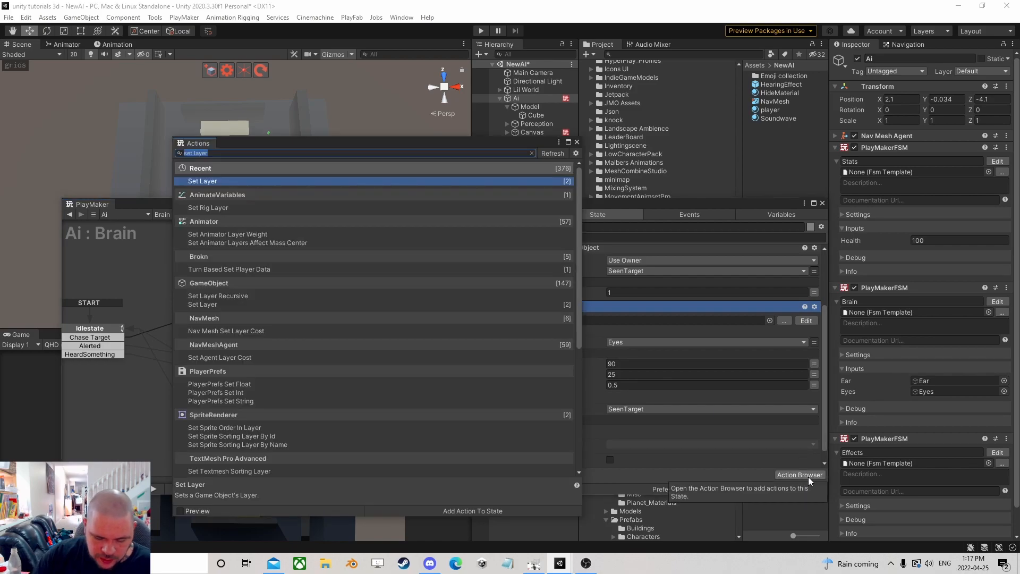
pyautogui.write('bool test')
pyautogui.press('BackSpace')
pyautogui.press('BackSpace')
pyautogui.press('BackSpace')
pyautogui.press('BackSpace')
pyautogui.press('BackSpace')
pyautogui.press('BackSpace')
pyautogui.press('BackSpace')
pyautogui.press('BackSpace')
pyautogui.press('BackSpace')
pyautogui.write('g')
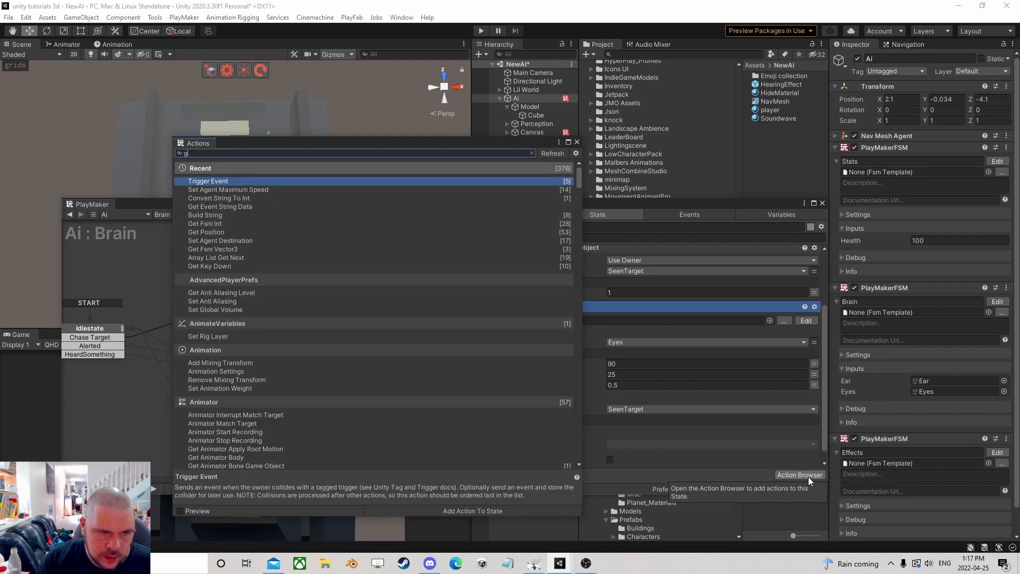
pyautogui.write('ameobject is nu')
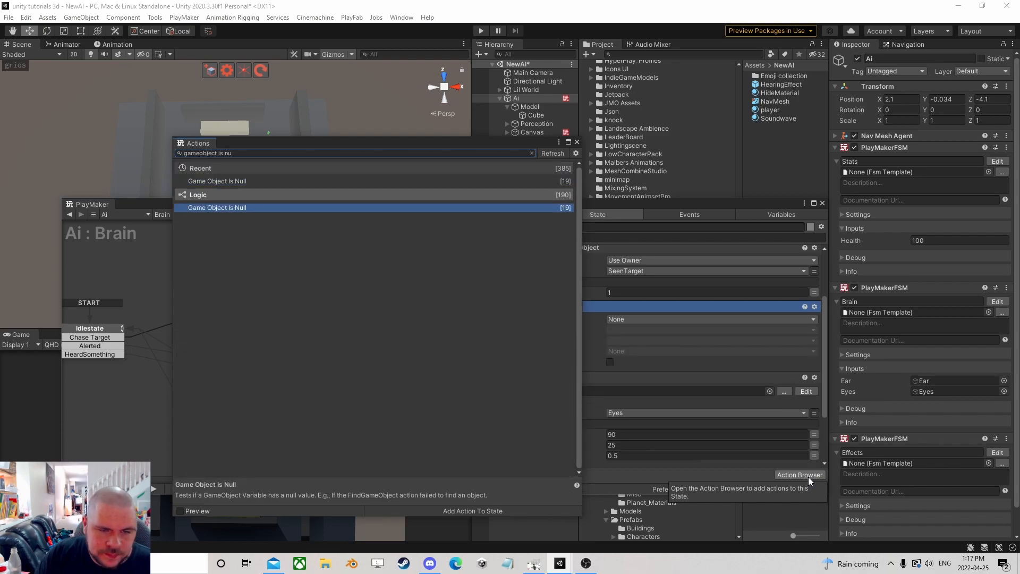
pyautogui.click(578, 142)
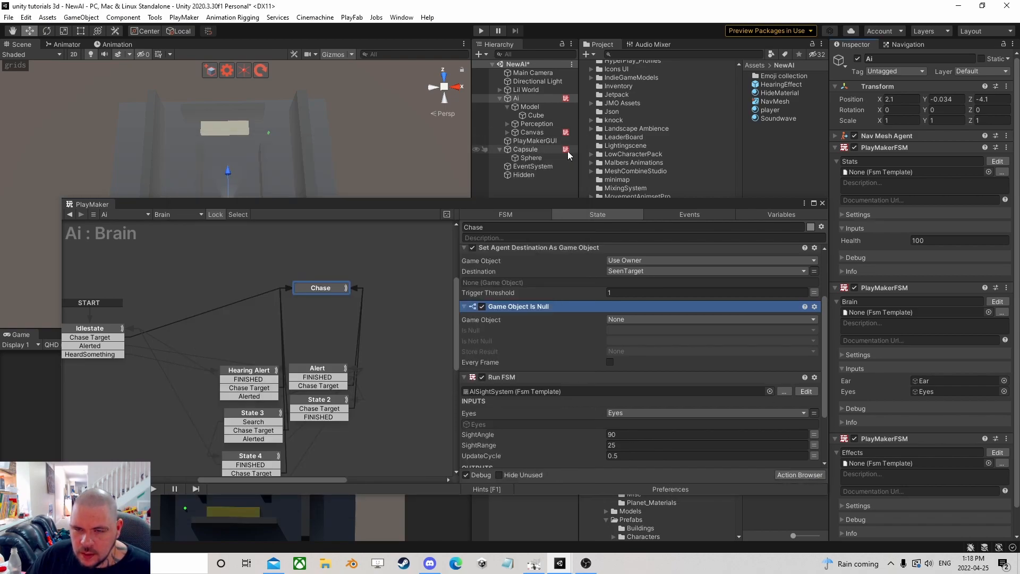
pyautogui.rightClick(516, 307)
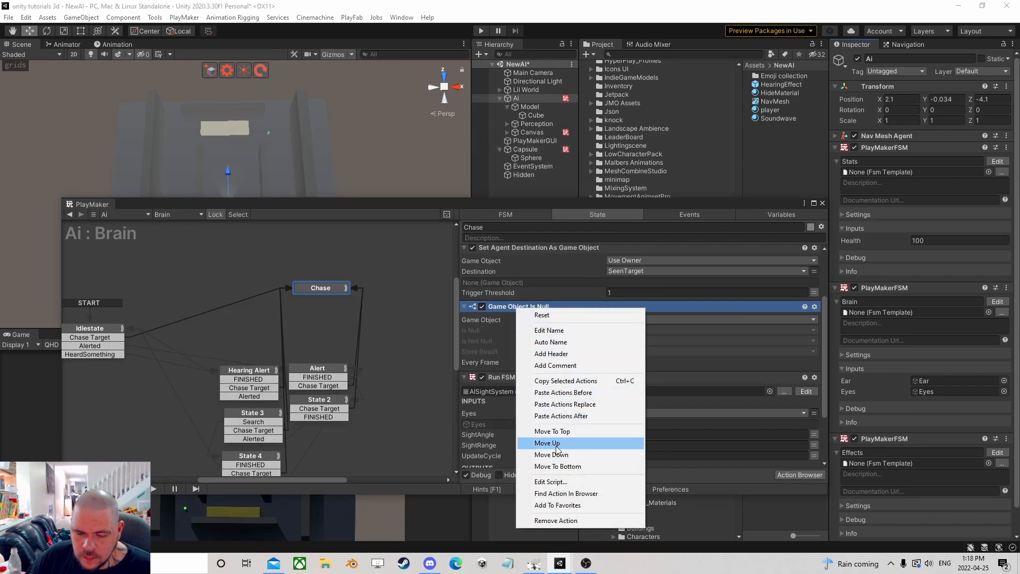
pyautogui.click(555, 465)
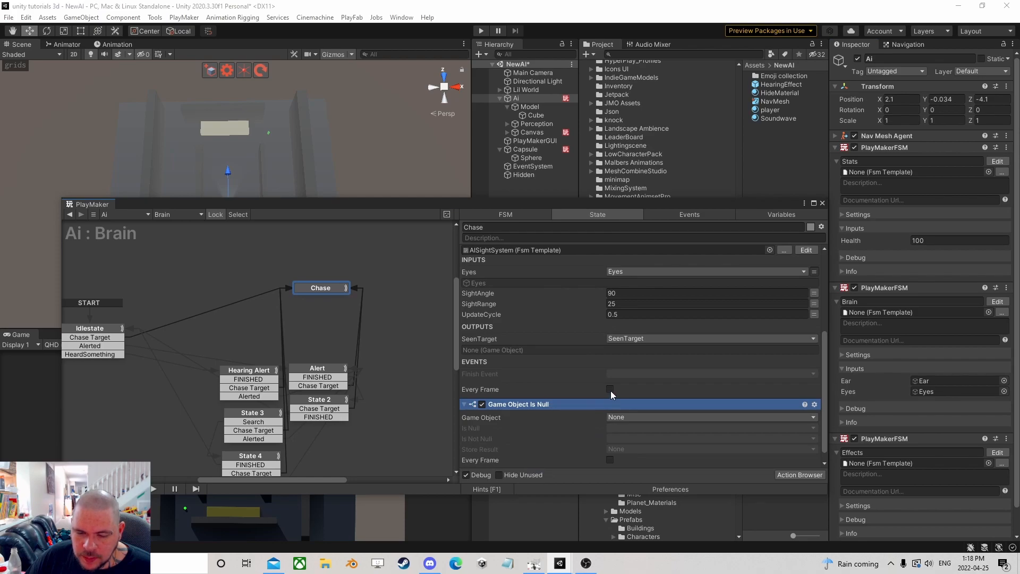
# - Set Game Object Is Null to check SeenTarget every frame and send a new Lost Target event when it is null
pyautogui.click(624, 417)
pyautogui.click(647, 459)
pyautogui.scroll(1, 642, 384)
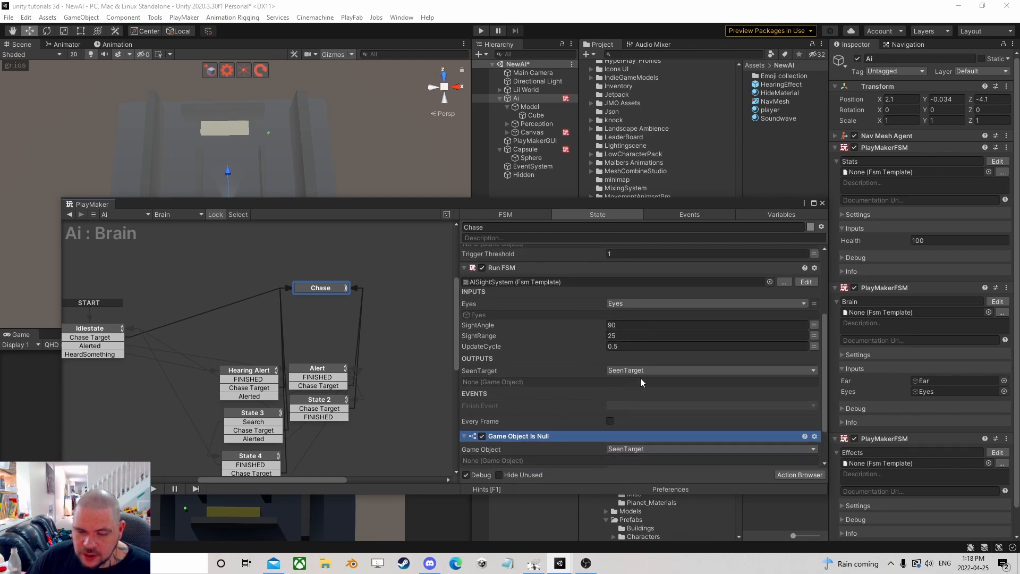
pyautogui.scroll(-2, 633, 370)
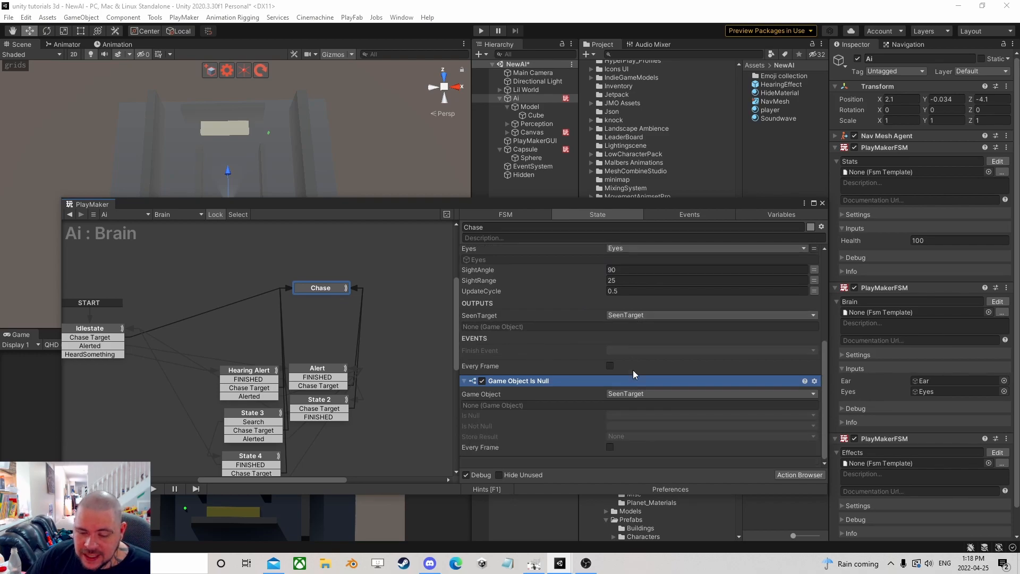
pyautogui.click(619, 416)
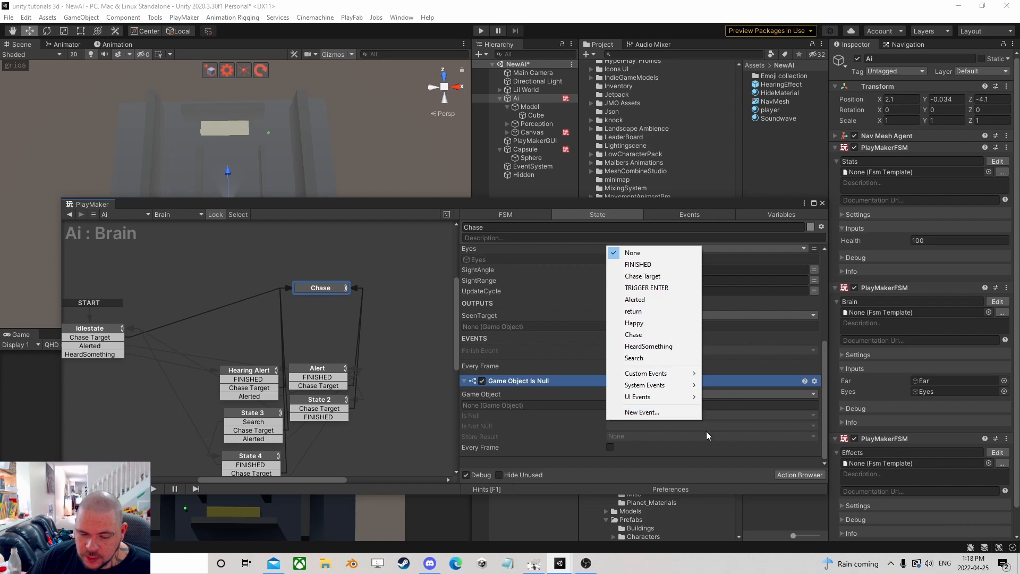
pyautogui.click(642, 413)
pyautogui.write('Lost')
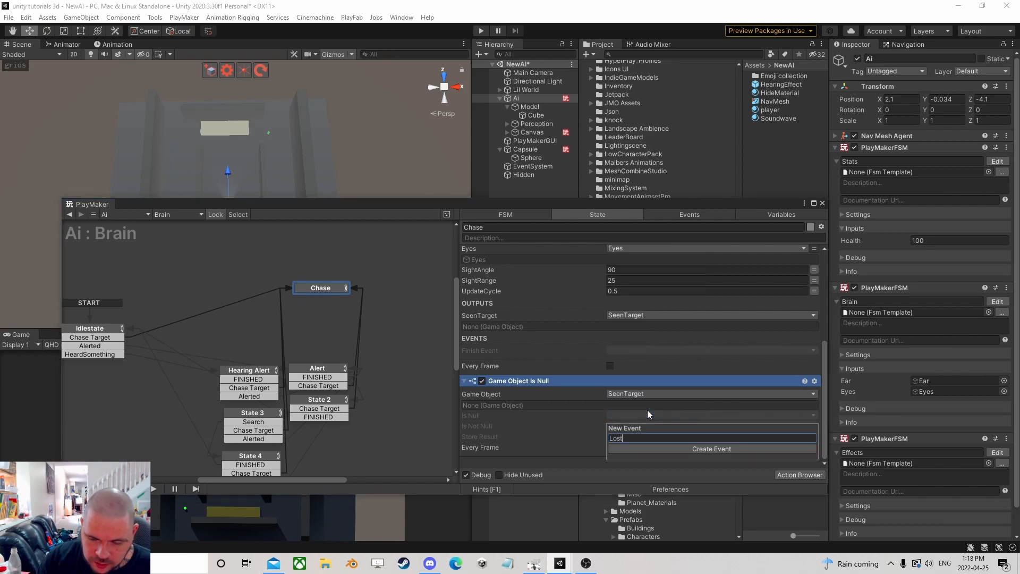
pyautogui.write(' Target')
pyautogui.press('Return')
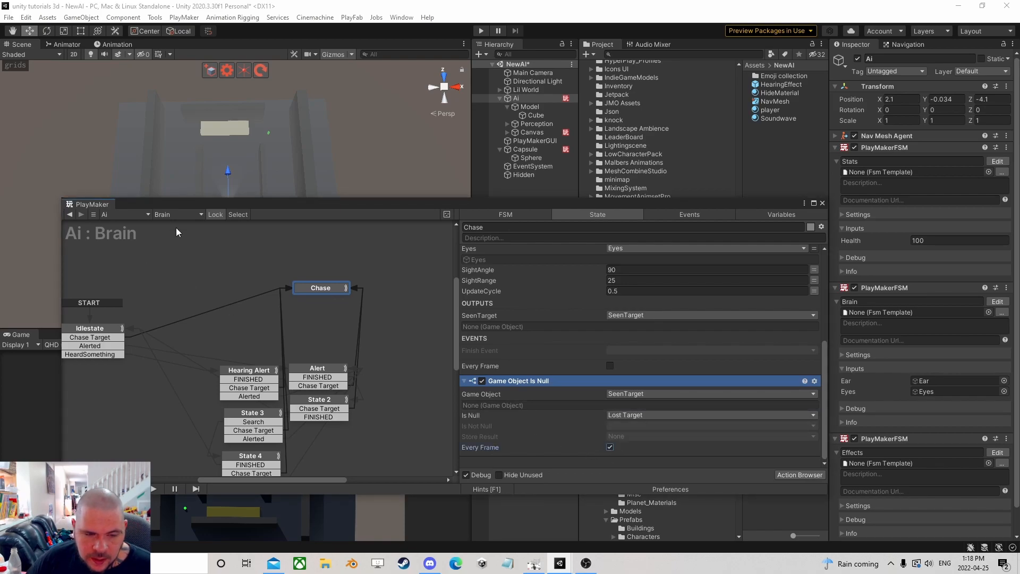
# - Add a Lost Target transition to the Chase state and link it to a new state above and left of it
pyautogui.rightClick(306, 291)
pyautogui.moveTo(411, 295)
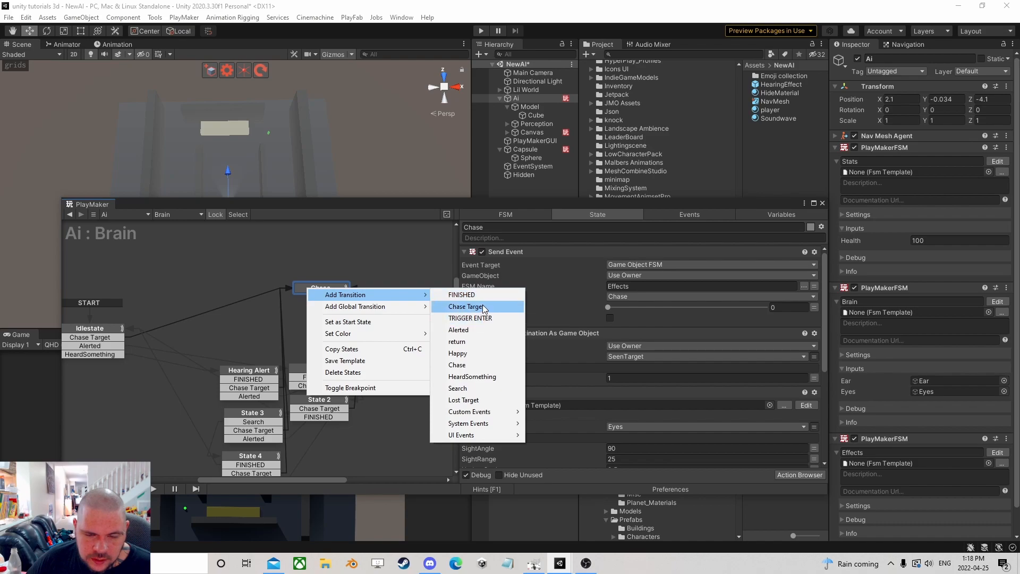
pyautogui.click(463, 400)
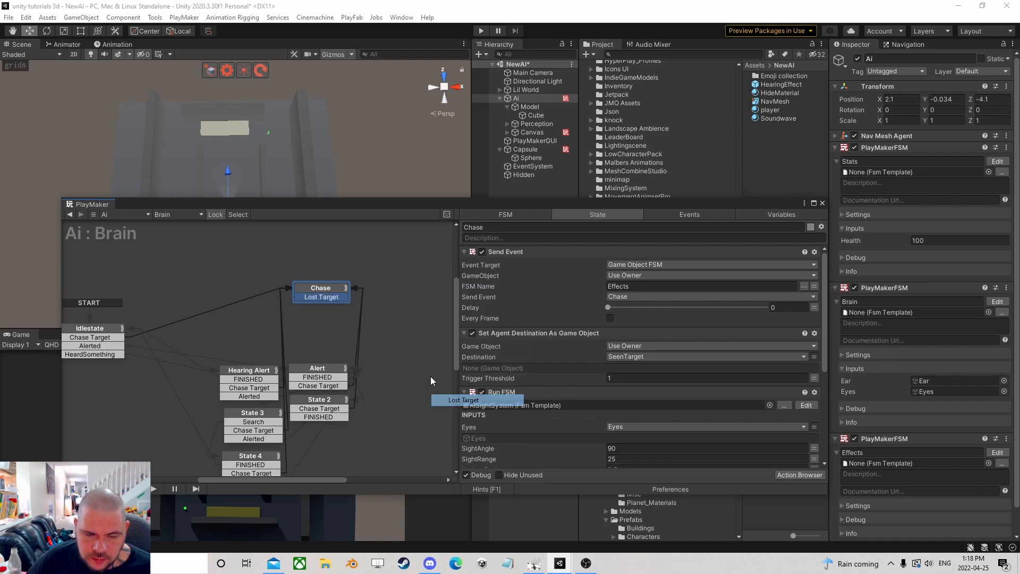
pyautogui.moveTo(313, 298); pyautogui.dragTo(196, 276)
# - Play-test the scene, examine the Chase state's running actions and SeenTarget value in the Brain FSM, and stop the game
pyautogui.moveTo(382, 218); pyautogui.dragTo(578, 246)
pyautogui.click(481, 31)
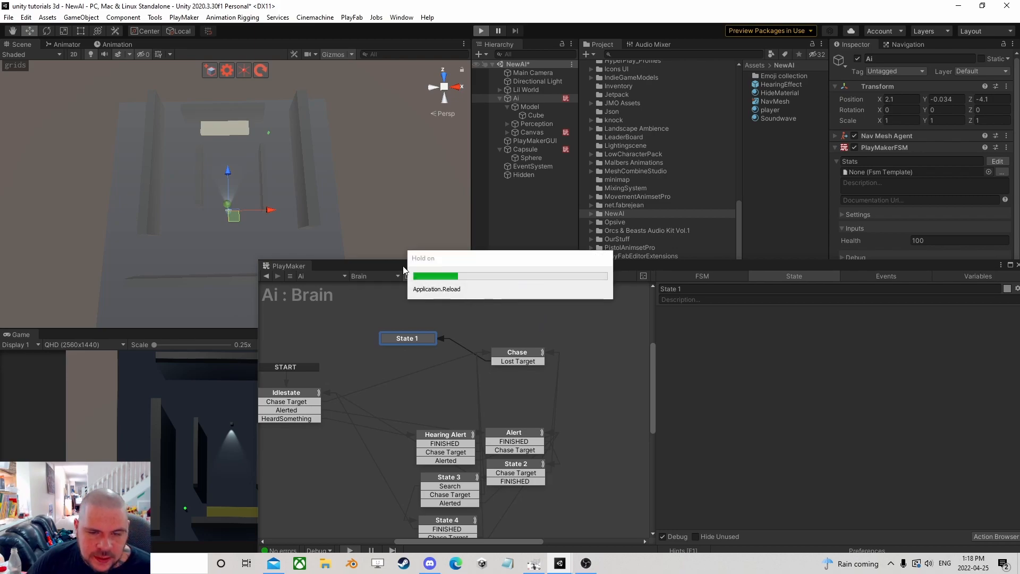
pyautogui.moveTo(388, 266); pyautogui.dragTo(493, 202)
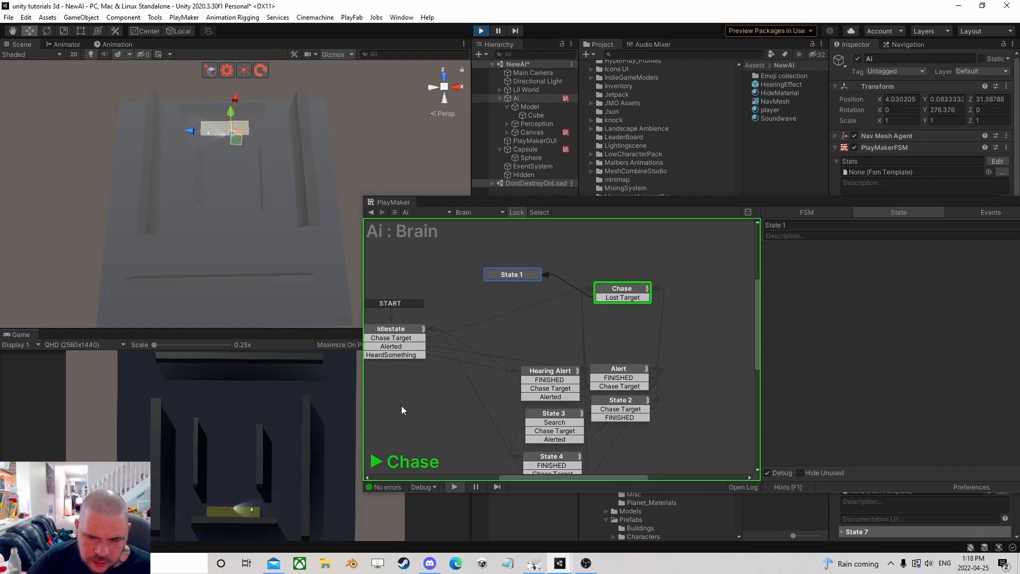
pyautogui.click(630, 288)
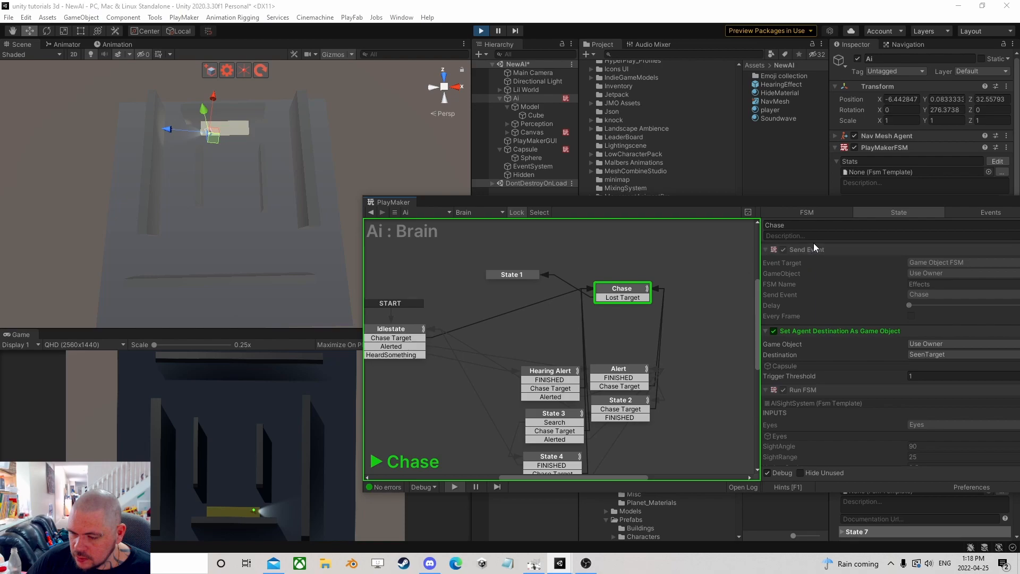
pyautogui.moveTo(815, 205); pyautogui.dragTo(537, 69)
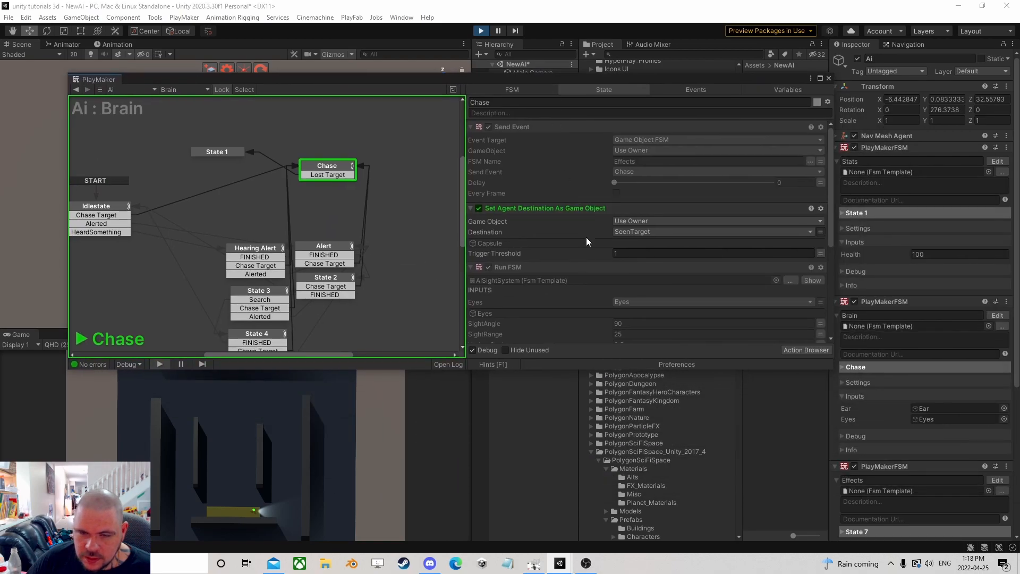
pyautogui.scroll(-6, 604, 220)
pyautogui.scroll(5, 607, 220)
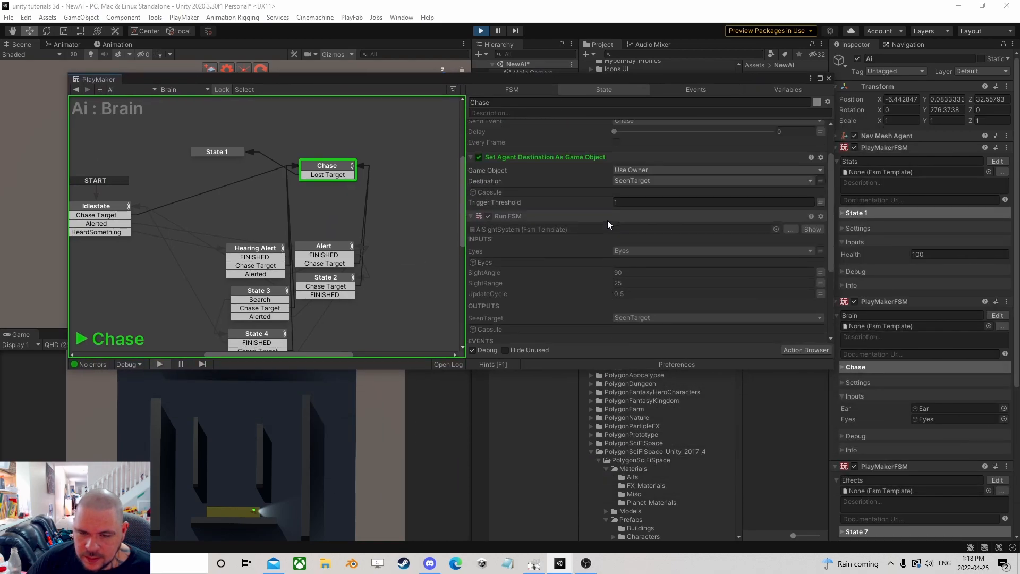
pyautogui.scroll(1, 599, 222)
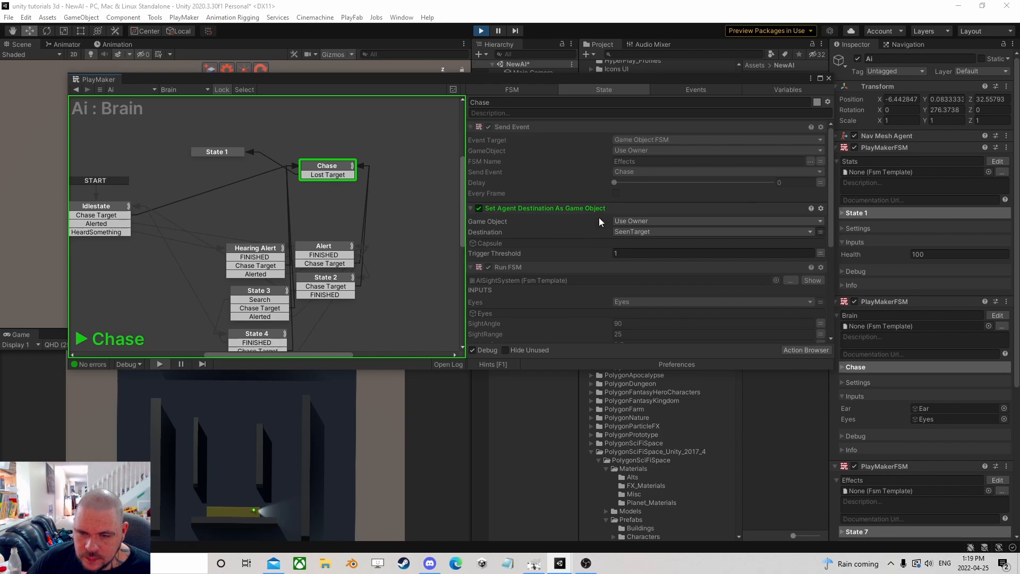
pyautogui.scroll(-5, 598, 219)
pyautogui.scroll(-5, 566, 264)
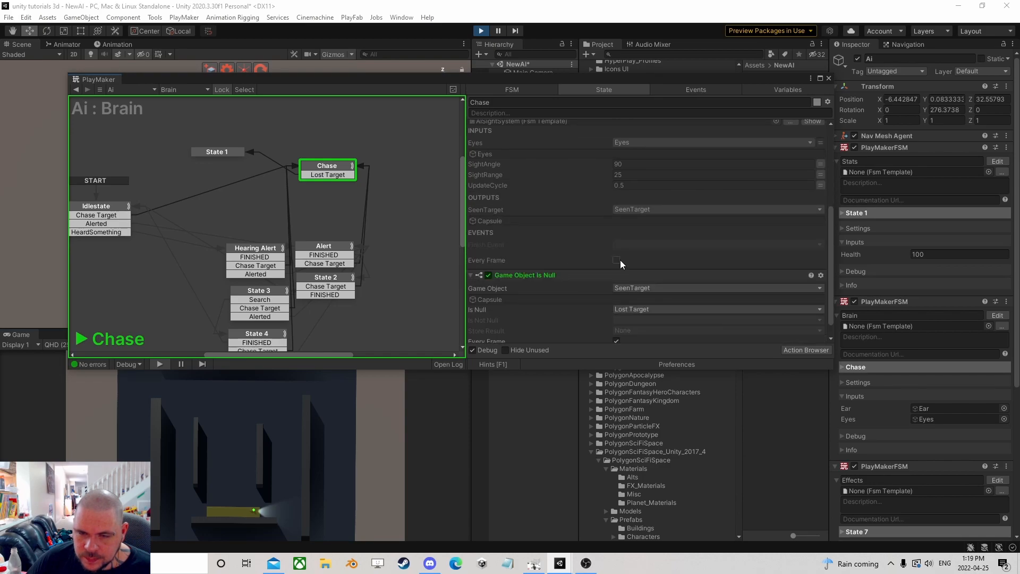
pyautogui.moveTo(476, 85); pyautogui.dragTo(615, 43)
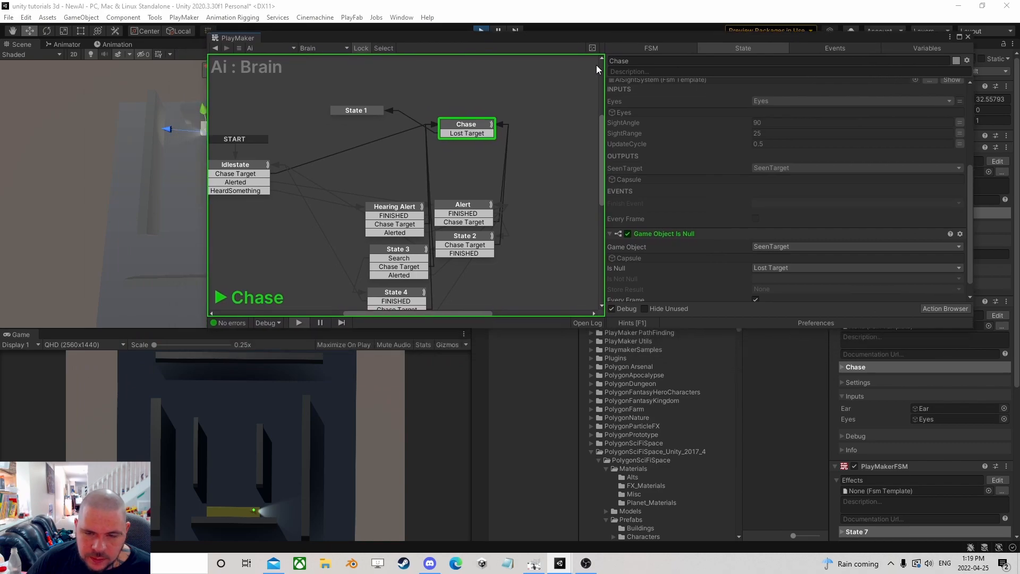
pyautogui.moveTo(757, 42); pyautogui.dragTo(637, 94)
pyautogui.click(481, 30)
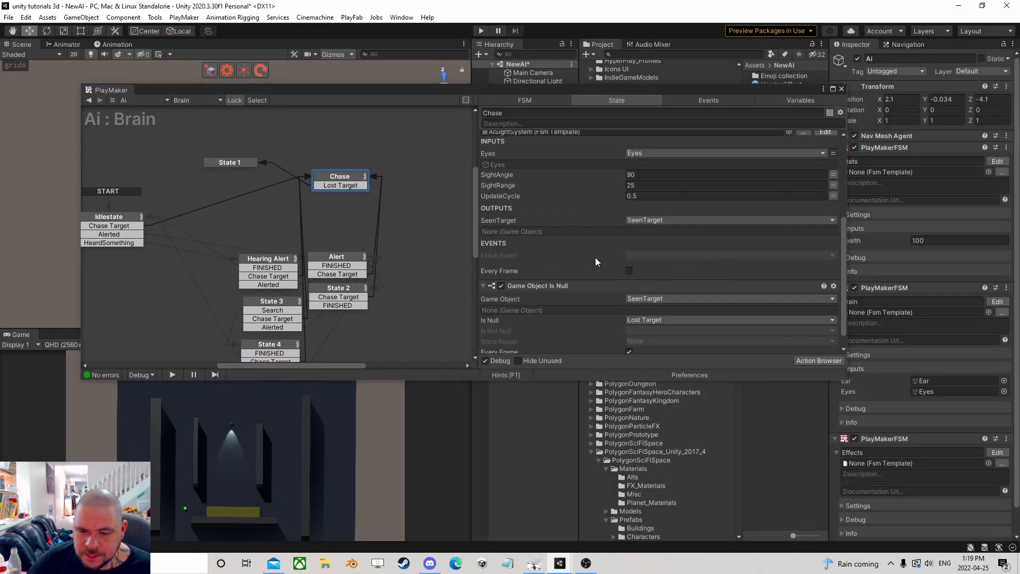
# - Open the AISightSystem template used by the Chase state's Run FSM action and examine State 3's actions
pyautogui.scroll(-1, 595, 257)
pyautogui.scroll(5, 594, 264)
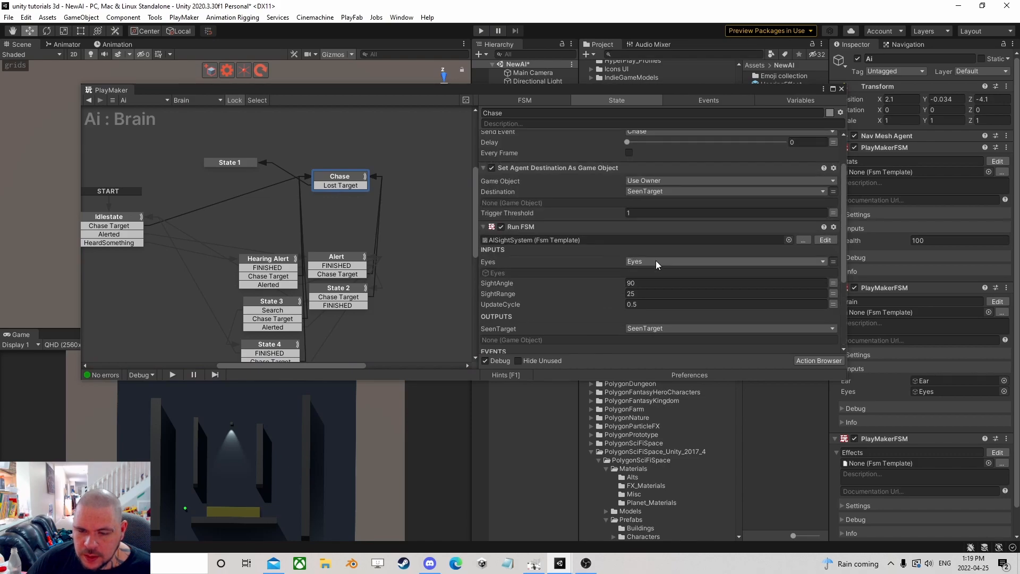
pyautogui.click(825, 240)
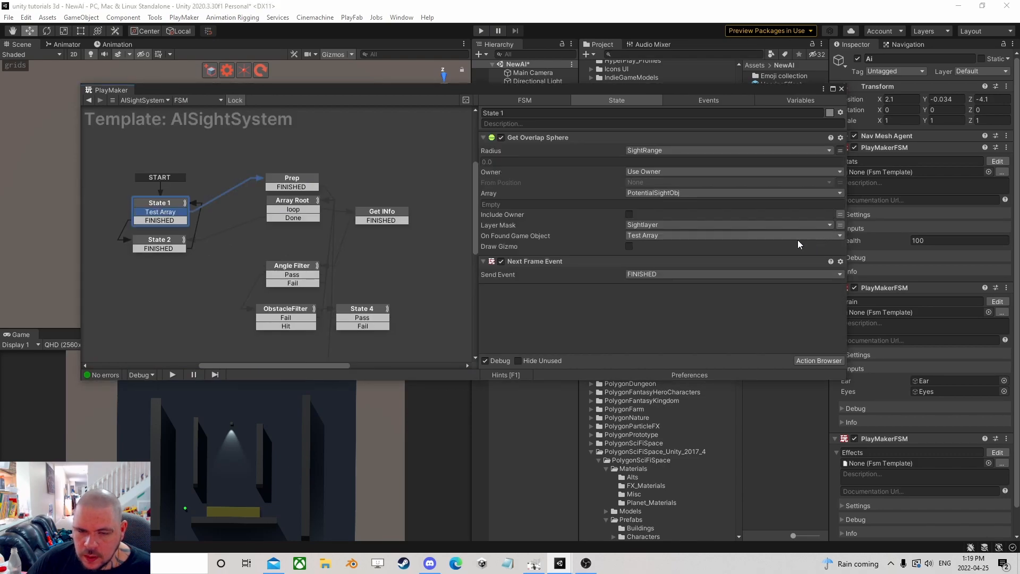
pyautogui.click(409, 289)
pyautogui.rightClick(376, 198)
pyautogui.click(364, 292)
pyautogui.moveTo(364, 292); pyautogui.dragTo(331, 181, button='middle')
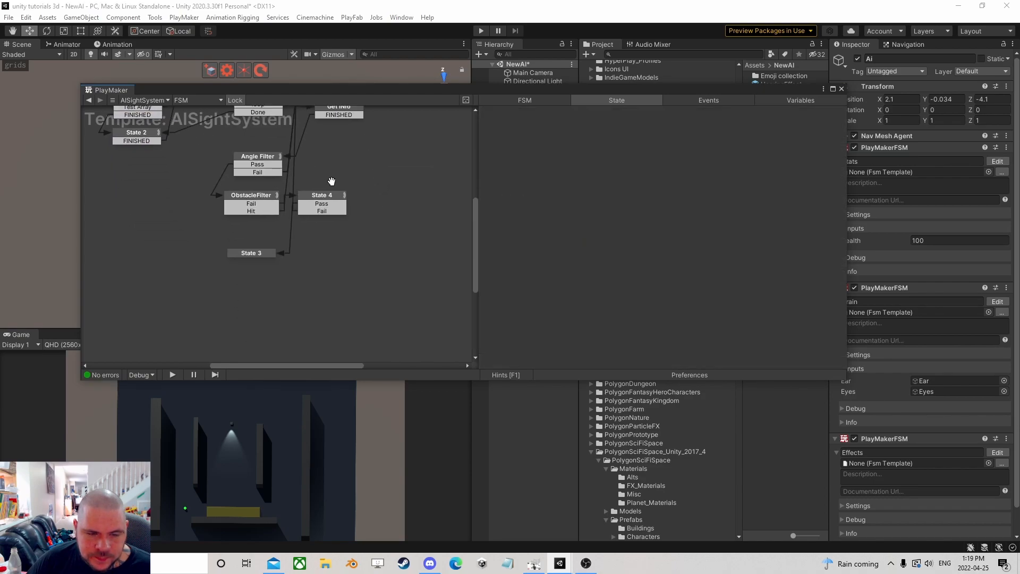
pyautogui.click(263, 253)
pyautogui.moveTo(376, 208); pyautogui.dragTo(385, 251, button='middle')
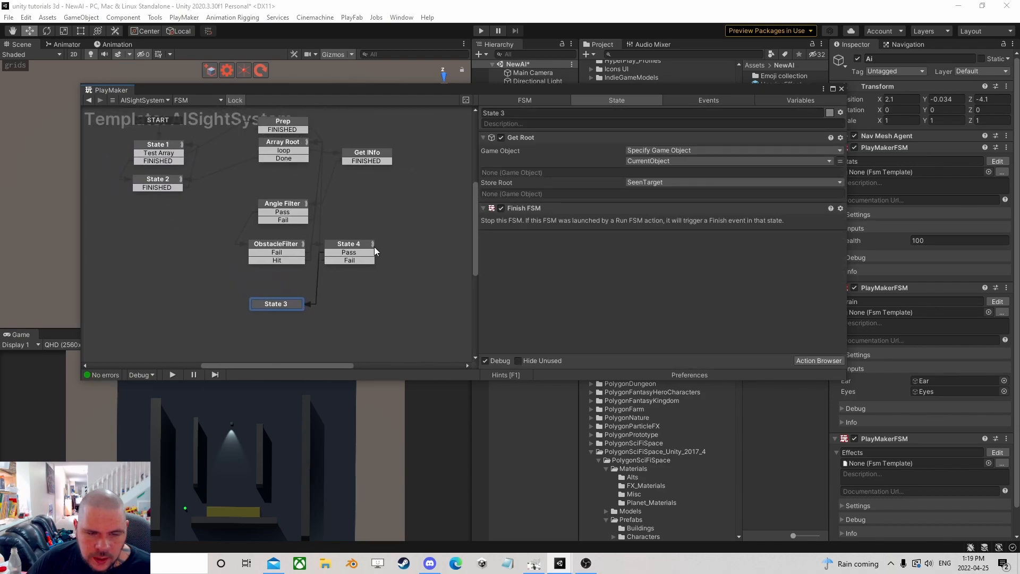
# - Move State 3 slightly down and left in the template graph, and review the actions of State 4 and State 3
pyautogui.moveTo(278, 304); pyautogui.dragTo(252, 310)
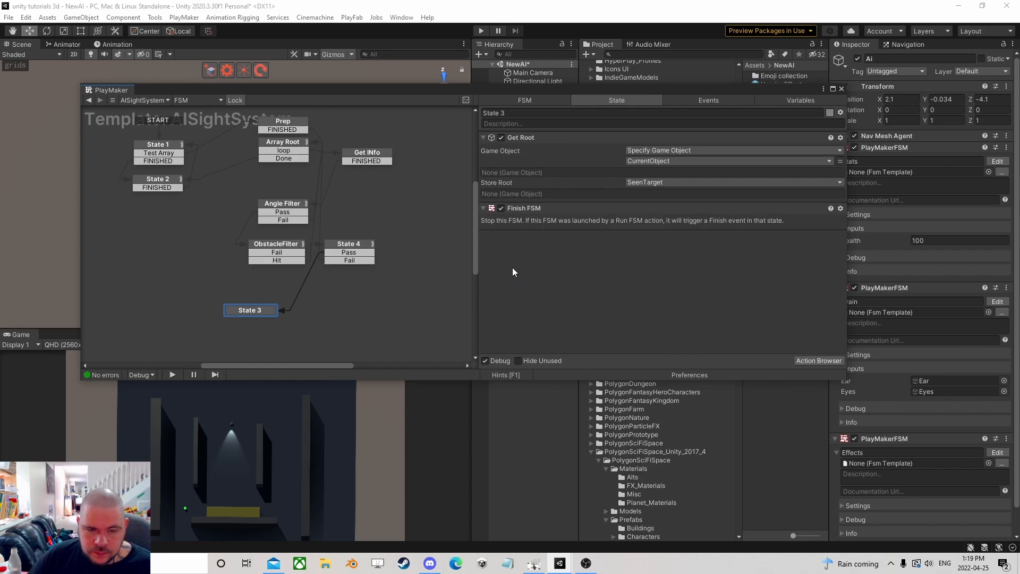
pyautogui.click(346, 263)
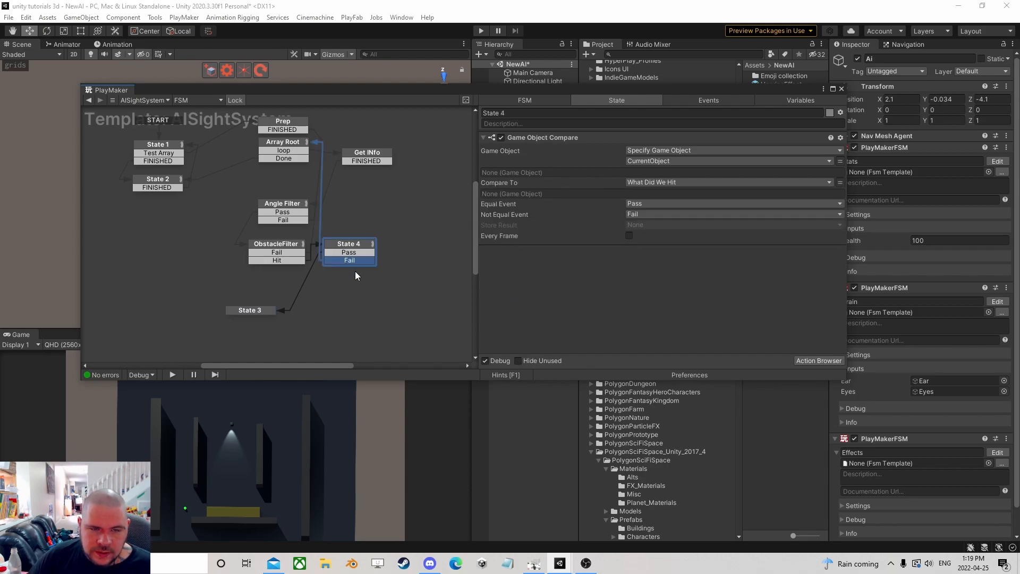
pyautogui.moveTo(330, 278); pyautogui.dragTo(341, 309, button='middle')
pyautogui.scroll(1, 341, 309)
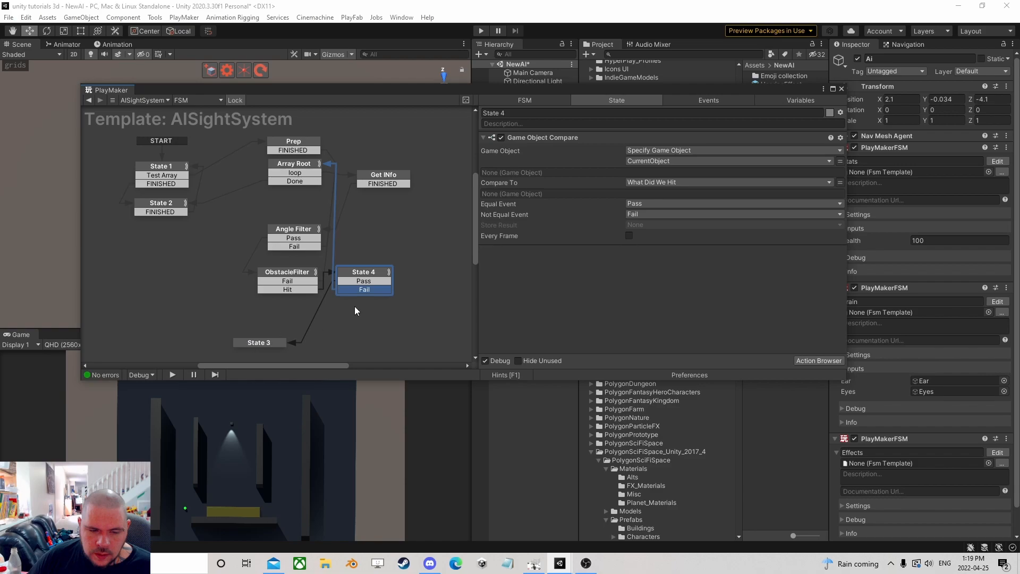
pyautogui.click(270, 343)
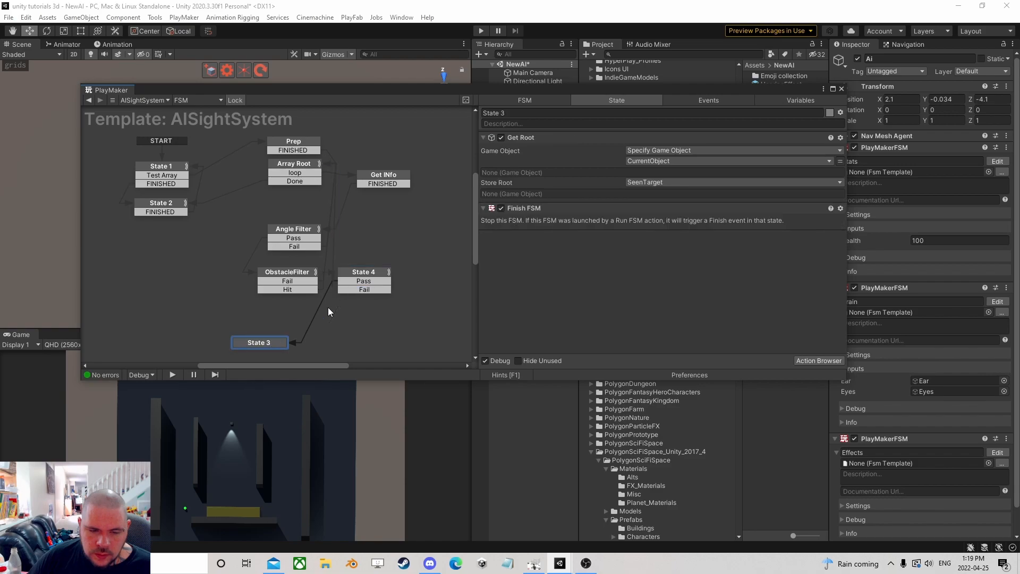
# - Examine the AISightSystem template's variables and the actions of its State 4, State 3 and Array Root states
pyautogui.click(361, 273)
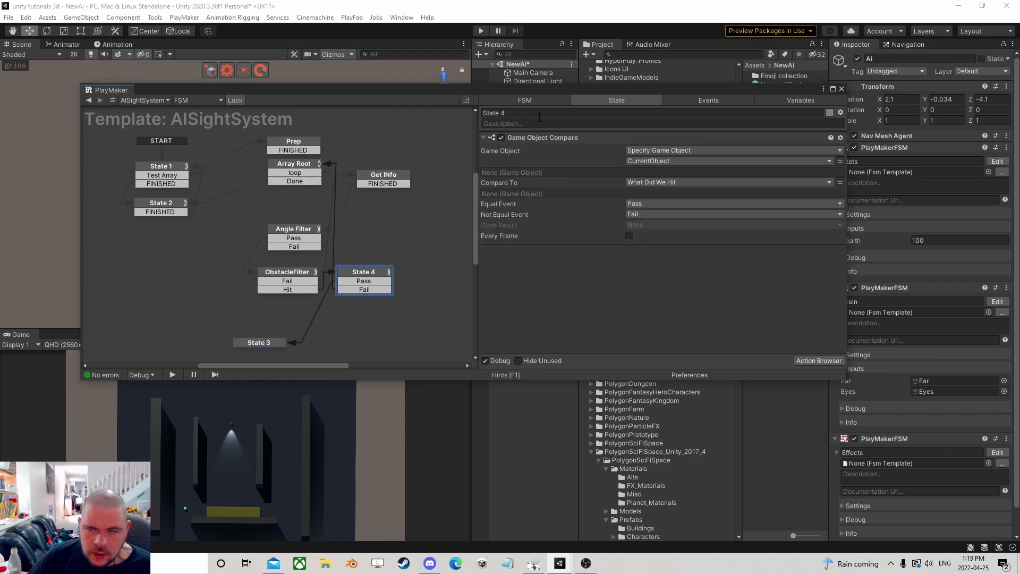
pyautogui.click(769, 101)
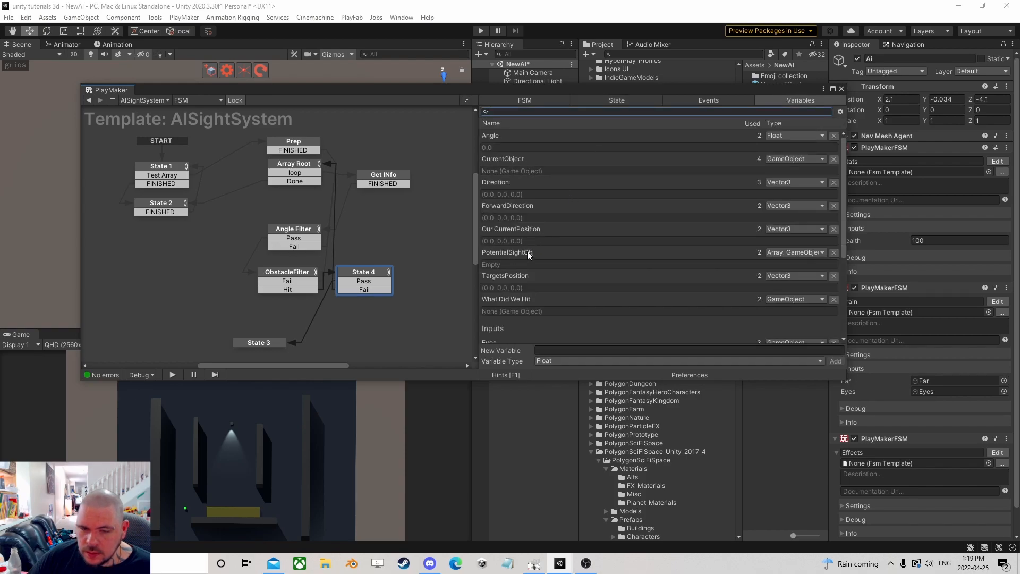
pyautogui.click(608, 101)
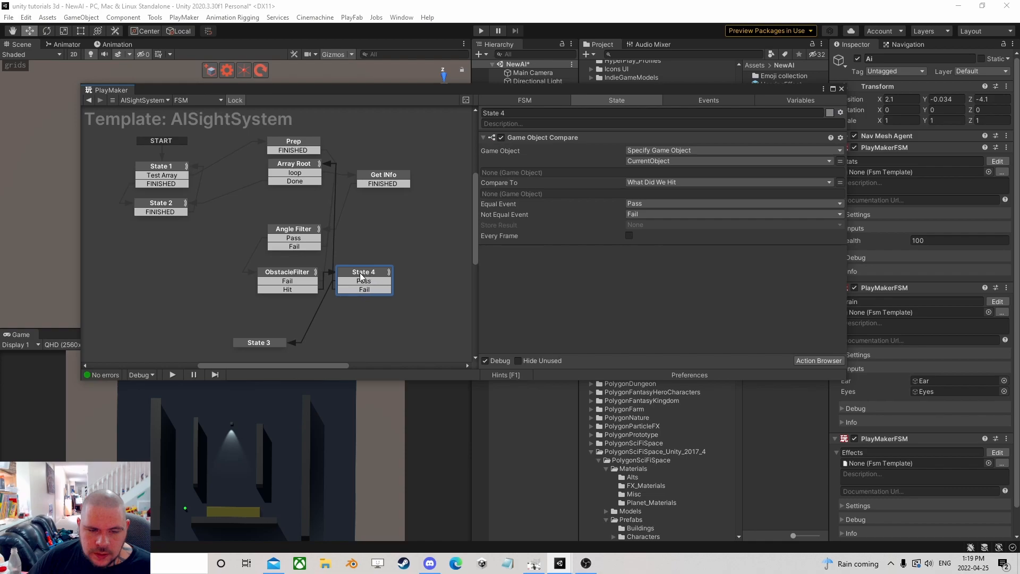
pyautogui.click(269, 343)
pyautogui.moveTo(342, 333); pyautogui.dragTo(373, 330, button='middle')
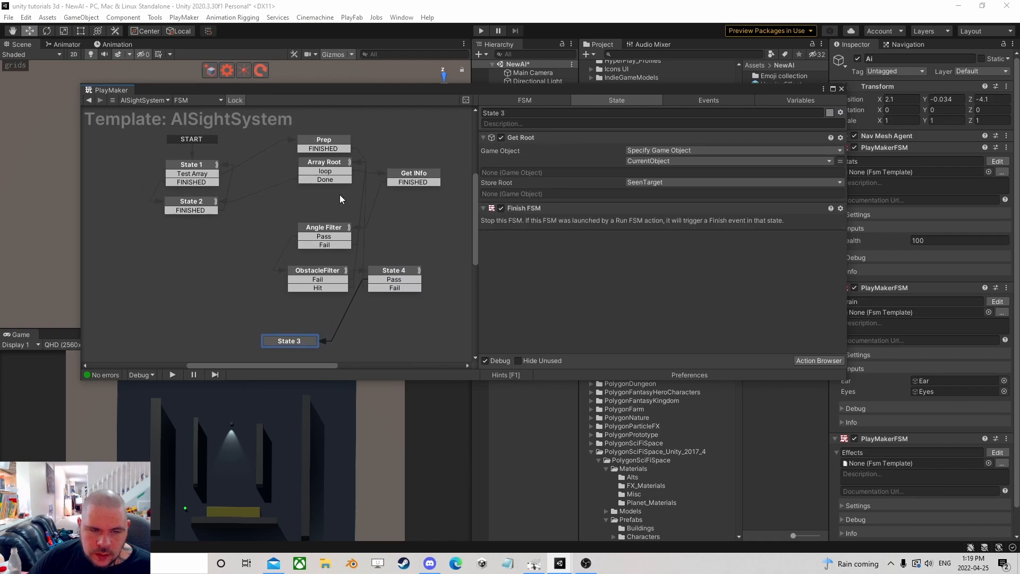
pyautogui.click(325, 179)
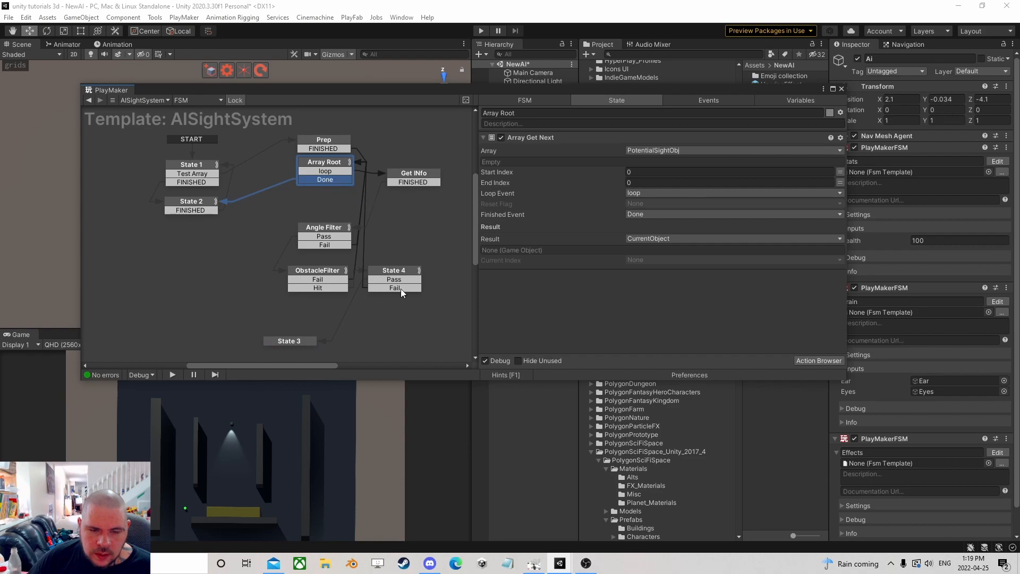
# - Move State 3 further left in the template graph and add a new state below and right of it
pyautogui.moveTo(401, 289); pyautogui.dragTo(229, 323)
pyautogui.moveTo(332, 326); pyautogui.dragTo(341, 275, button='middle')
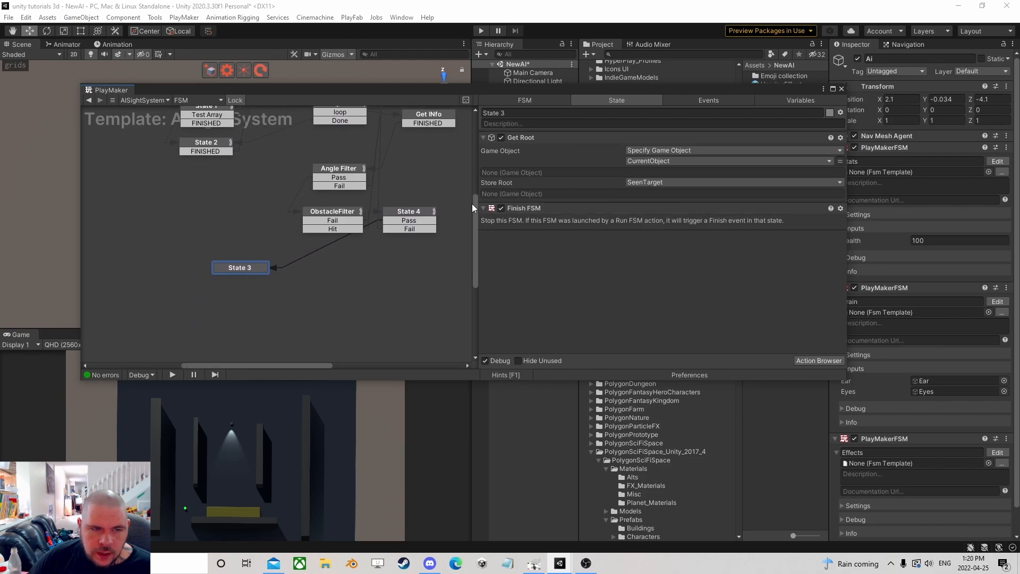
pyautogui.rightClick(295, 284)
pyautogui.click(321, 289)
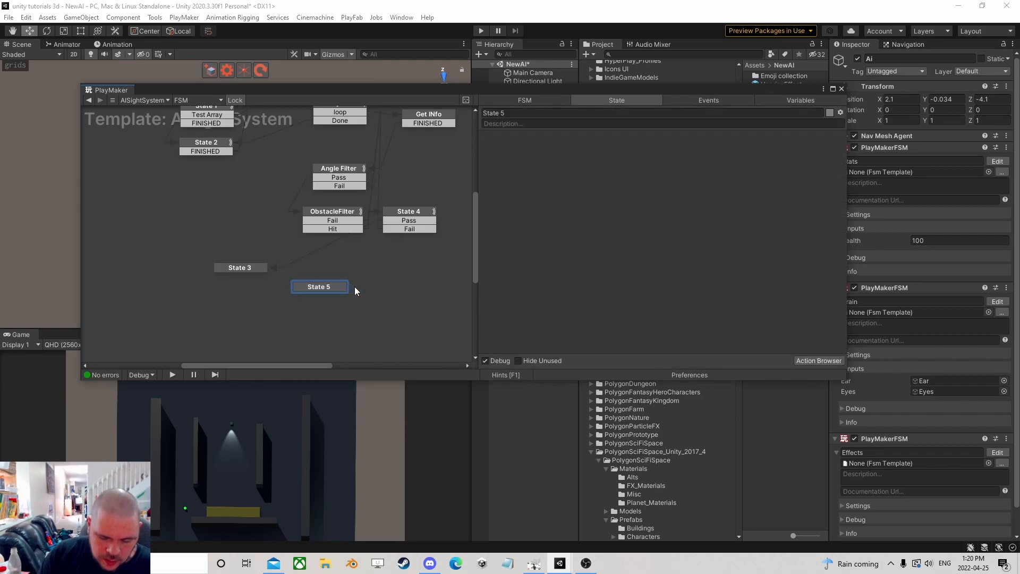
# - Add a Bool Test action to the new state
pyautogui.click(797, 364)
pyautogui.write('bool test')
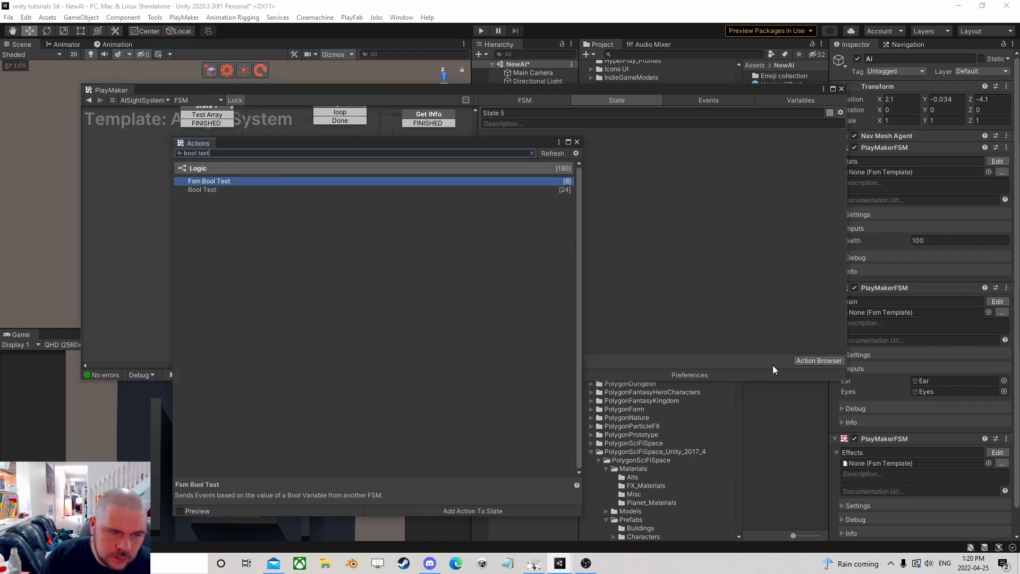
pyautogui.press('Down')
pyautogui.press('Return')
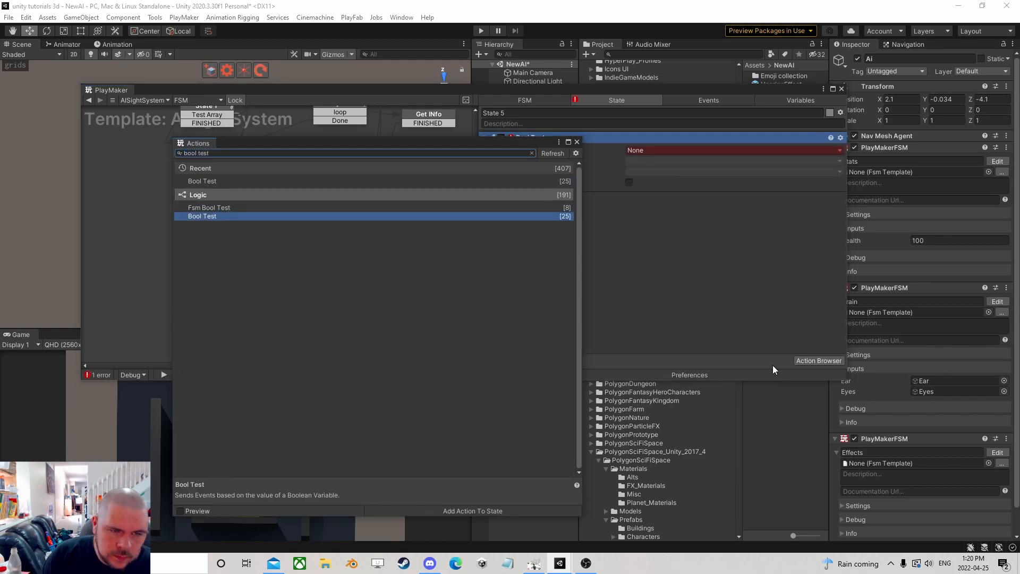
pyautogui.click(577, 142)
# - Create a new variable named Looping as the Bool Test action's bool variable
pyautogui.click(635, 151)
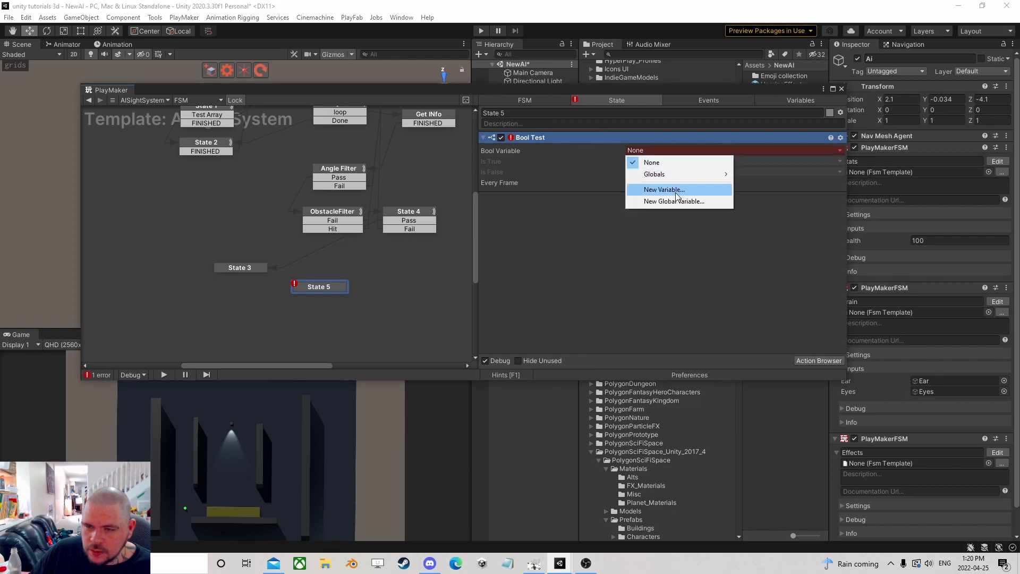
pyautogui.click(675, 192)
pyautogui.write('Loop')
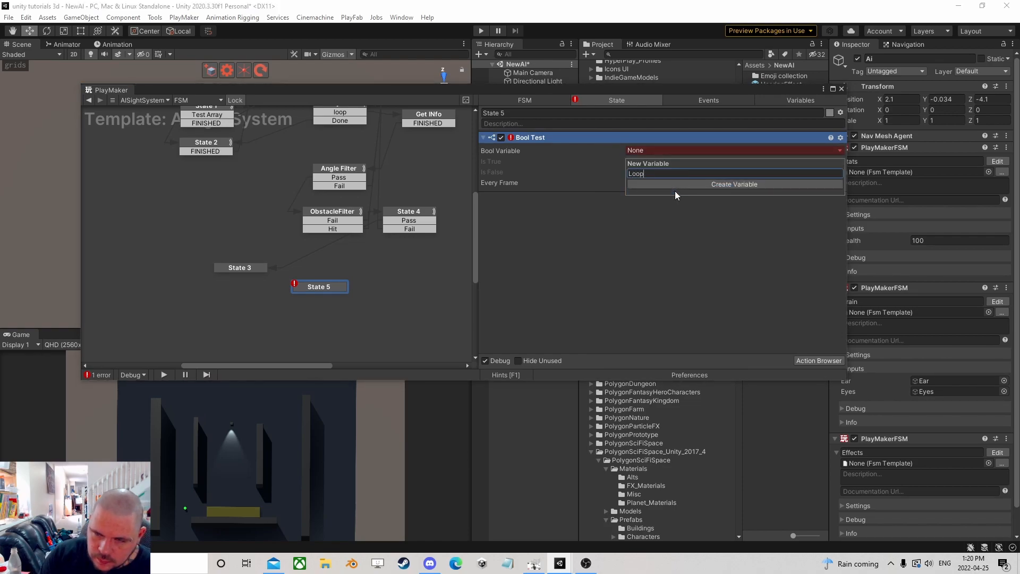
pyautogui.write('ing')
pyautogui.press('Return')
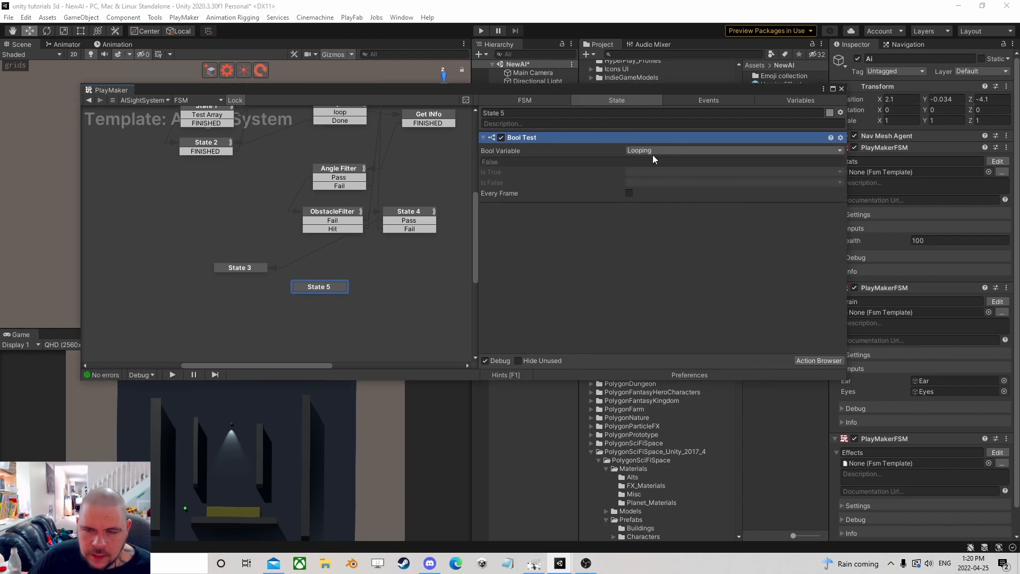
# - Set the Bool Test to send Pass when true and Fail when false, adding both missing transitions to State 5
pyautogui.click(639, 171)
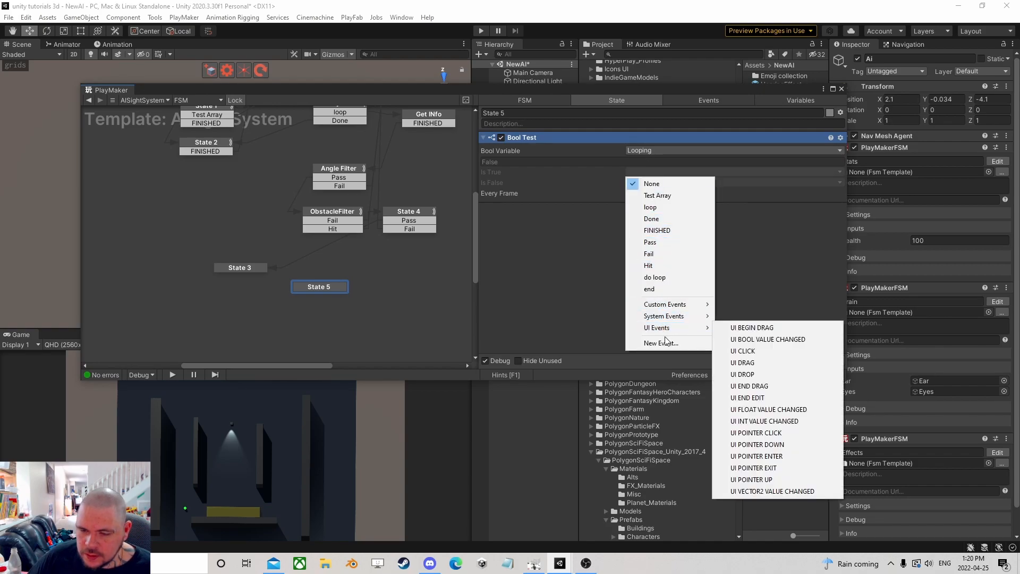
pyautogui.click(650, 243)
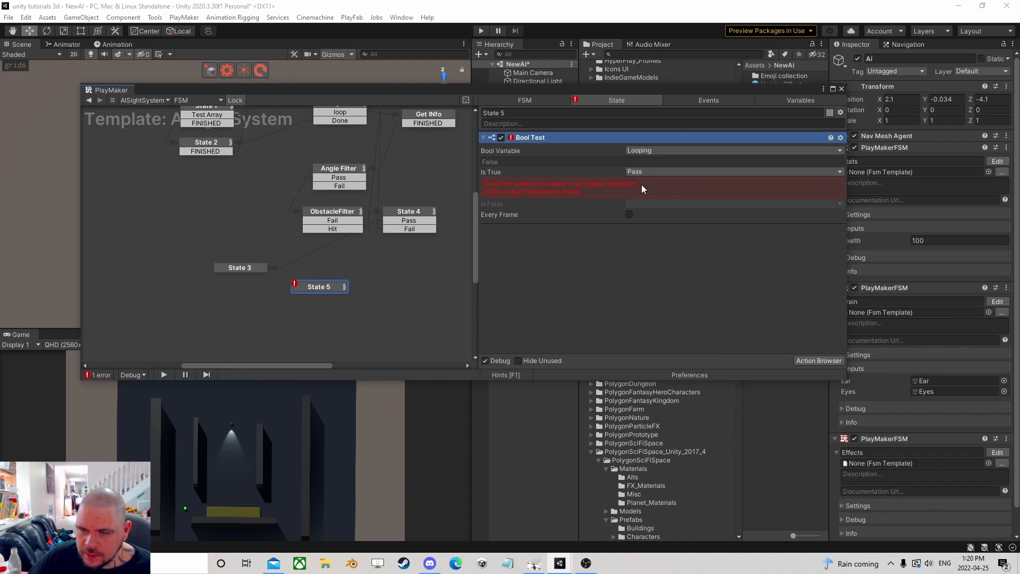
pyautogui.click(649, 182)
pyautogui.click(669, 264)
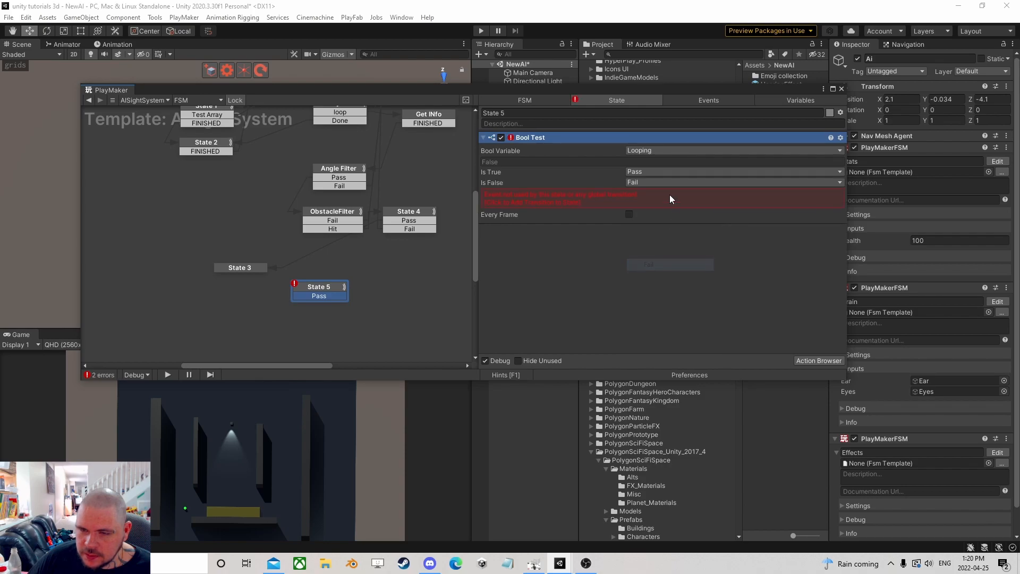
pyautogui.click(670, 199)
# - Reposition State 5 below State 4, link State 4's Pass to it, and link its Fail transition to State 3
pyautogui.moveTo(326, 288); pyautogui.dragTo(349, 274)
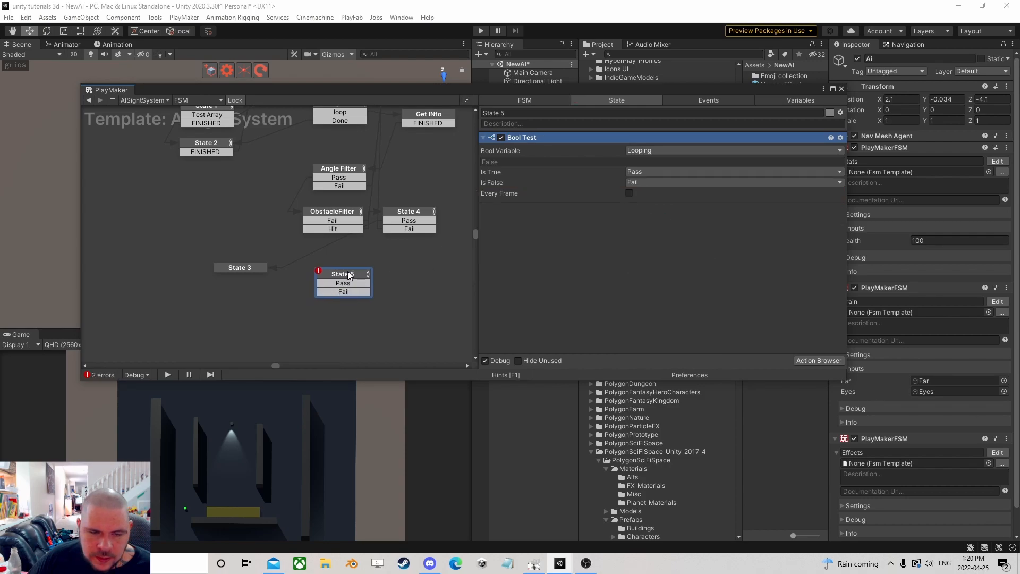
pyautogui.moveTo(408, 220); pyautogui.dragTo(355, 273)
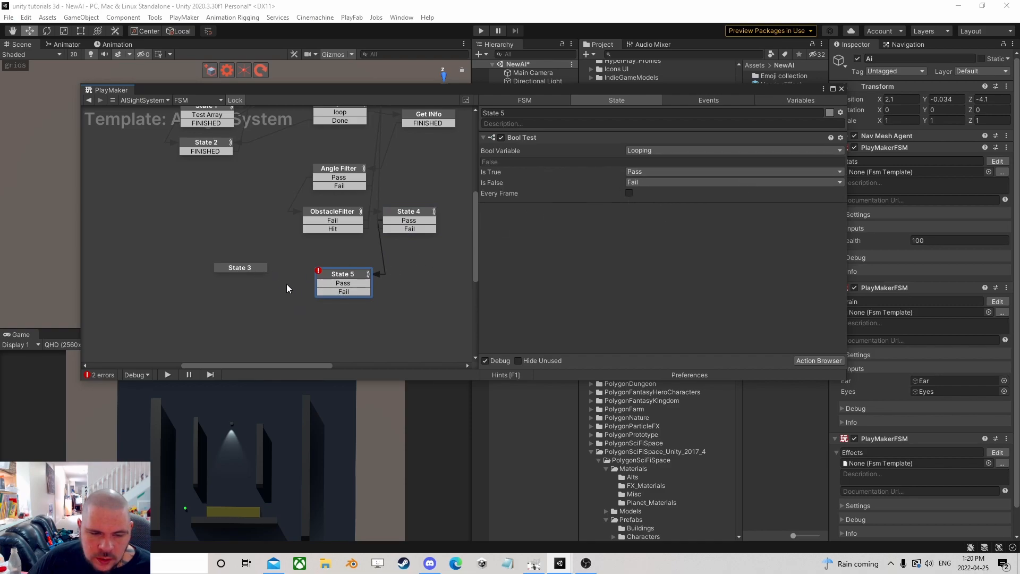
pyautogui.moveTo(320, 292); pyautogui.dragTo(225, 295)
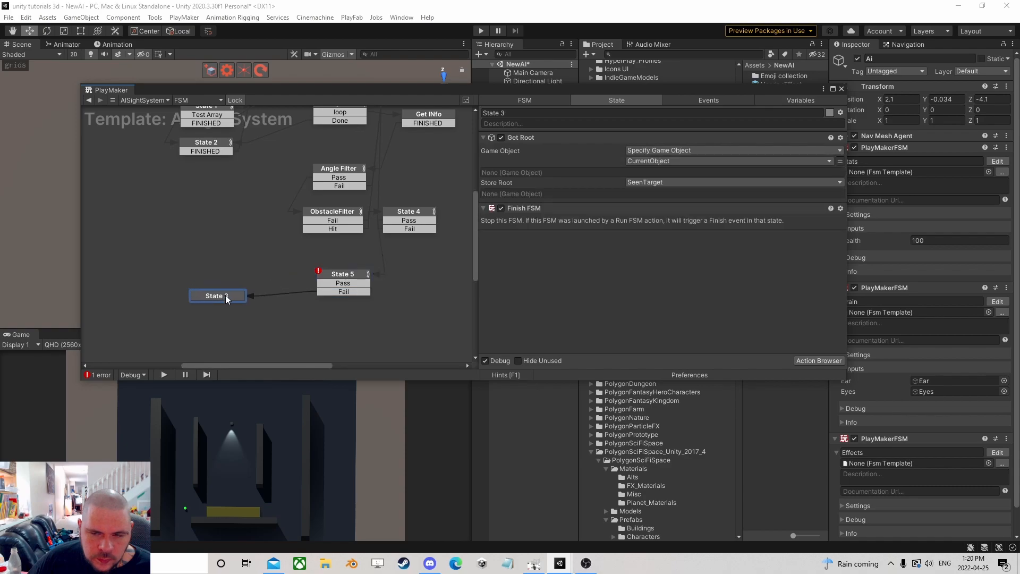
# - Paste a copy of State 3 above the original and link State 5's Pass transition to the copy
pyautogui.rightClick(225, 295)
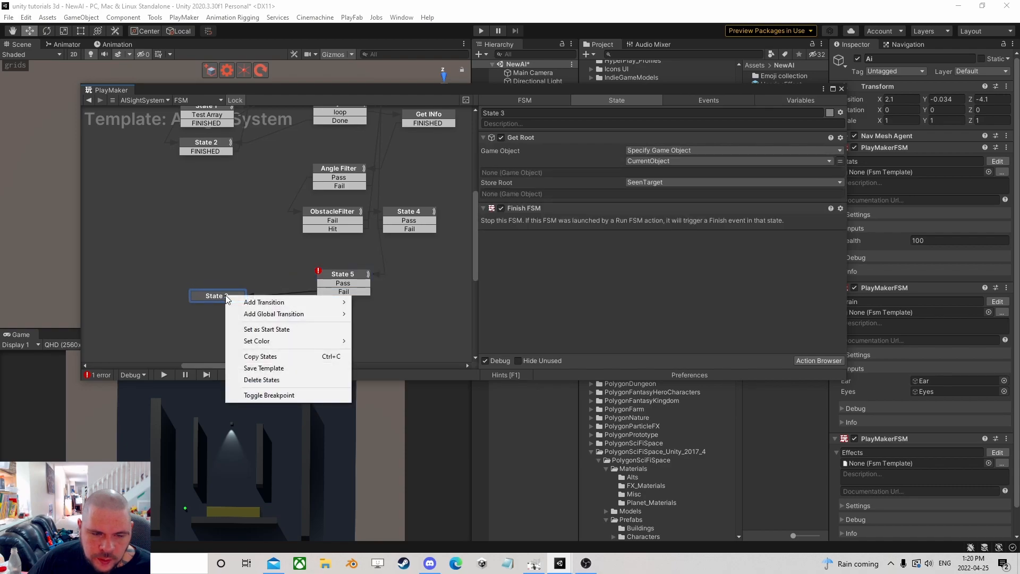
pyautogui.click(260, 356)
pyautogui.rightClick(195, 253)
pyautogui.click(219, 264)
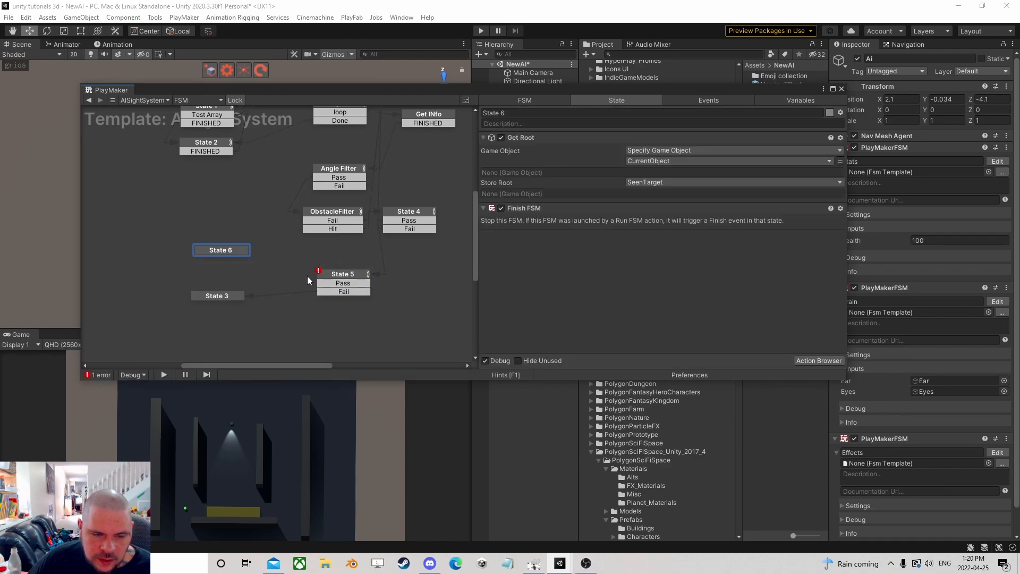
pyautogui.moveTo(335, 288); pyautogui.dragTo(227, 249)
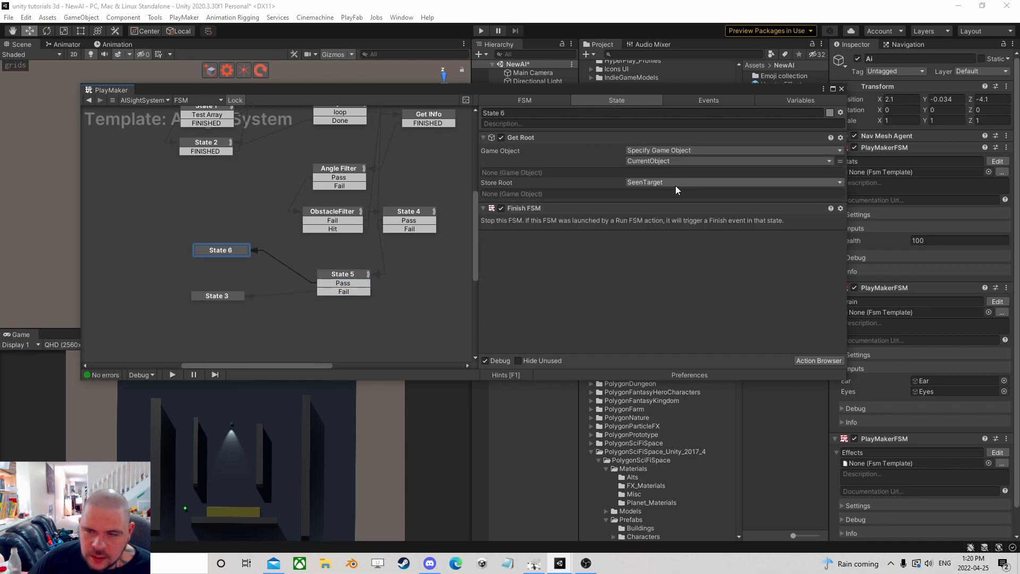
# - Delete Finish FSM from State 6 and add a FINISHED transition linking it back to State 2, placing State 6 just above State 3
pyautogui.click(546, 208)
pyautogui.press('Delete')
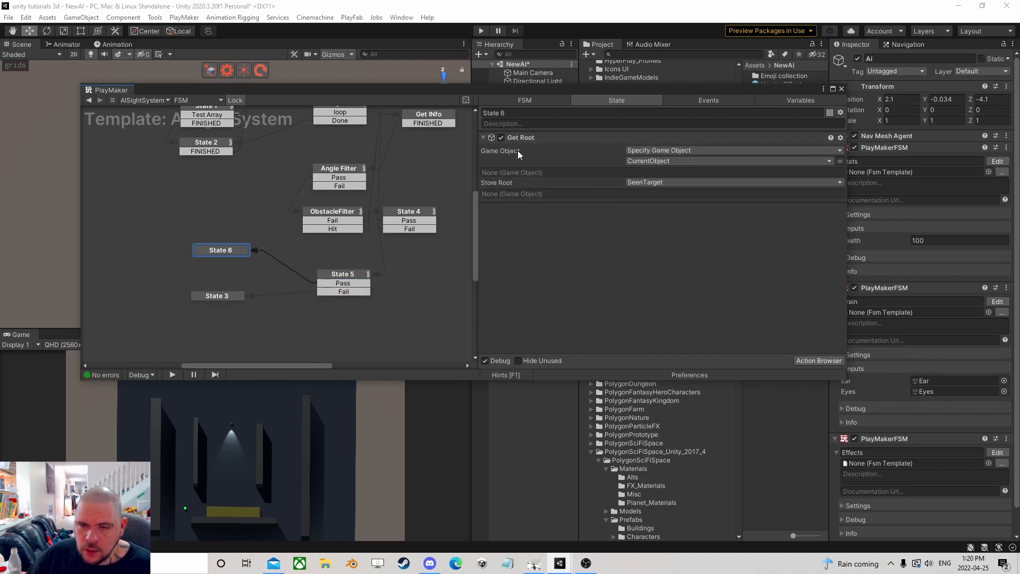
pyautogui.keyDown('ctrl'); pyautogui.click(230, 251); pyautogui.keyUp('ctrl')
pyautogui.moveTo(231, 260); pyautogui.dragTo(229, 153)
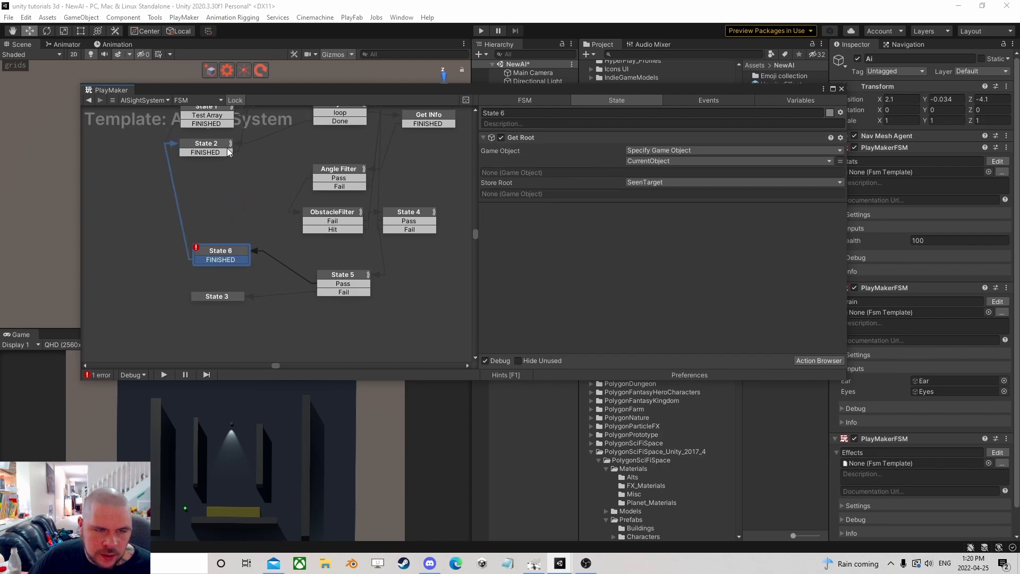
pyautogui.moveTo(231, 255); pyautogui.dragTo(225, 267)
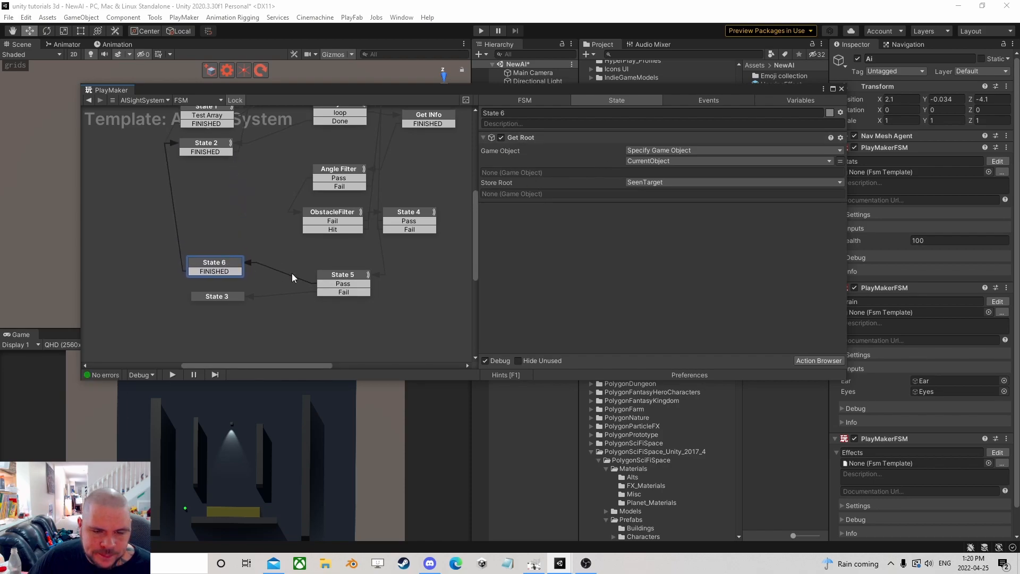
# - Review States 5, 3 and 6, mark the Looping variable as a template input, and close the FSM editor
pyautogui.click(358, 273)
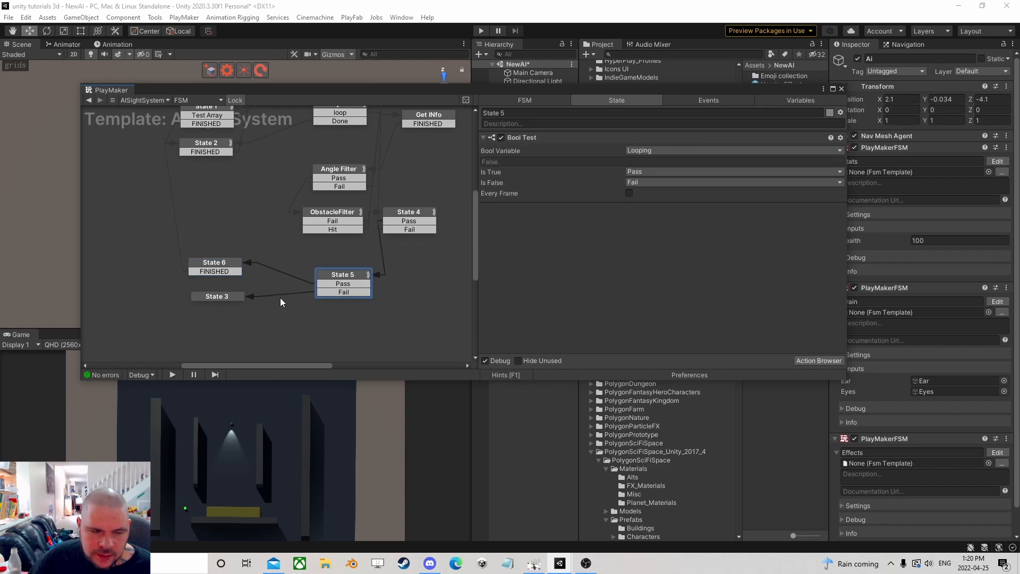
pyautogui.click(217, 296)
pyautogui.click(212, 265)
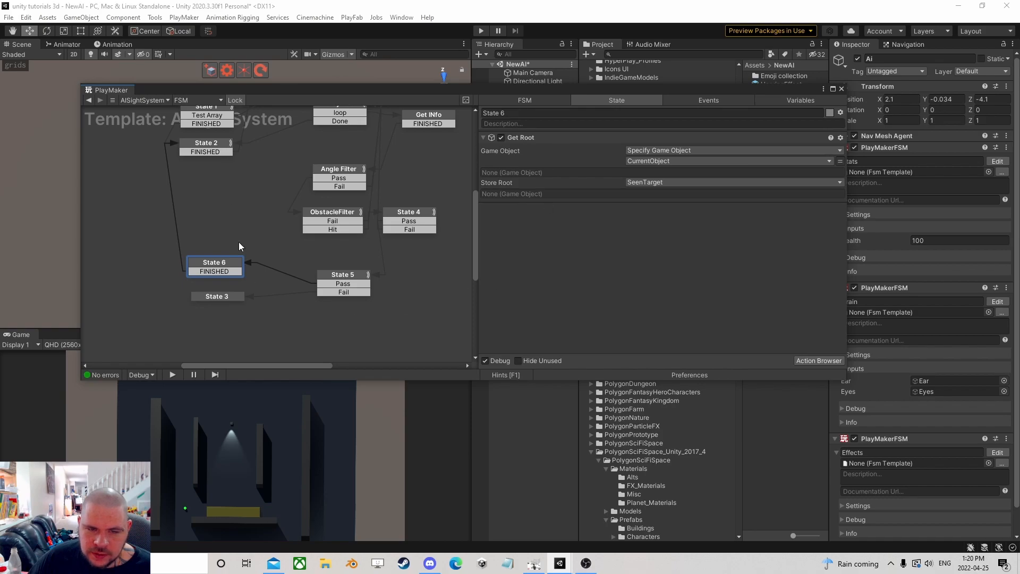
pyautogui.click(800, 100)
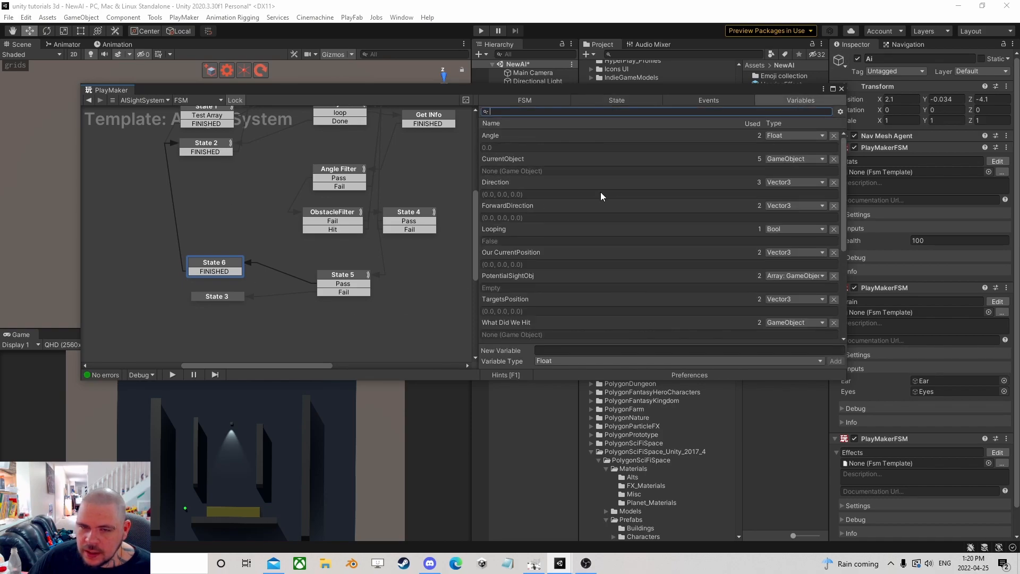
pyautogui.click(572, 229)
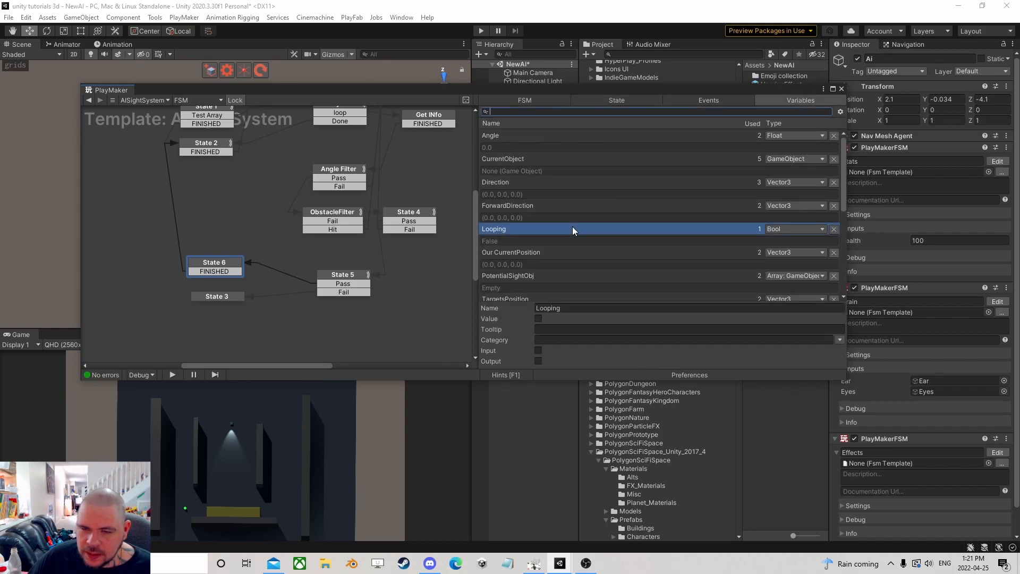
pyautogui.click(538, 350)
pyautogui.click(840, 89)
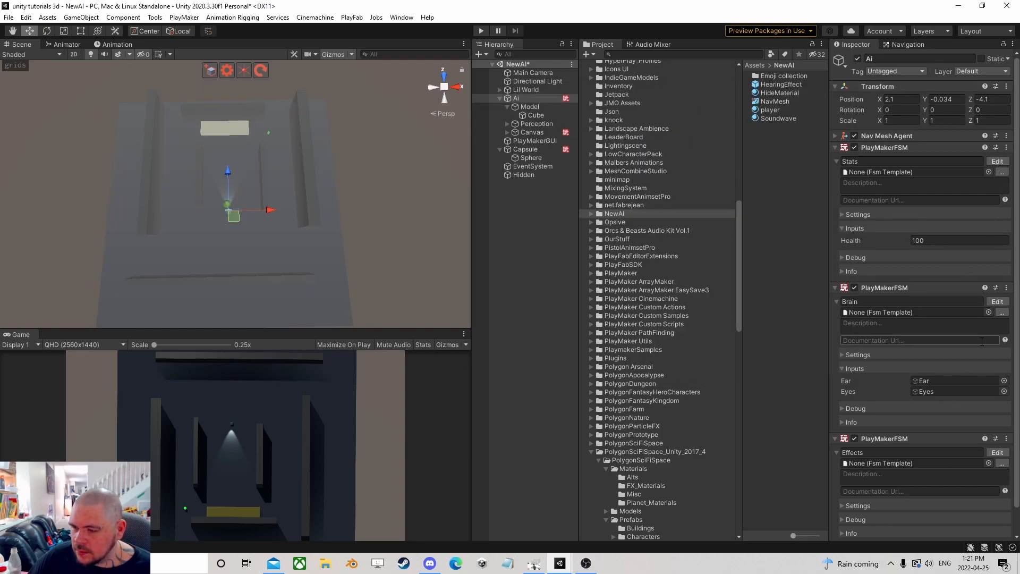
# - Open the Ai's Brain FSM and enable Looping in the Chase state's Run FSM action
pyautogui.click(997, 302)
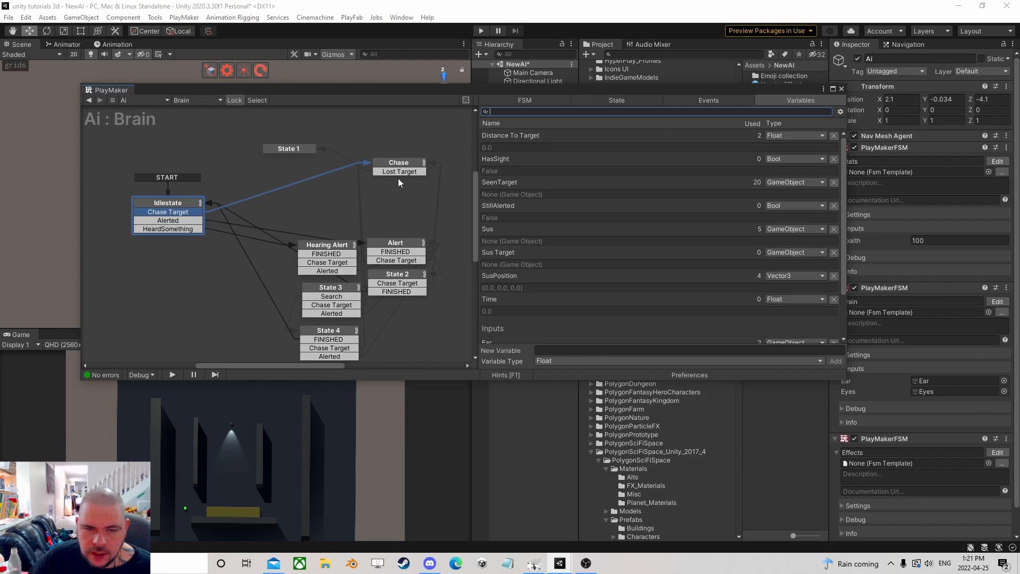
pyautogui.scroll(-5, 526, 212)
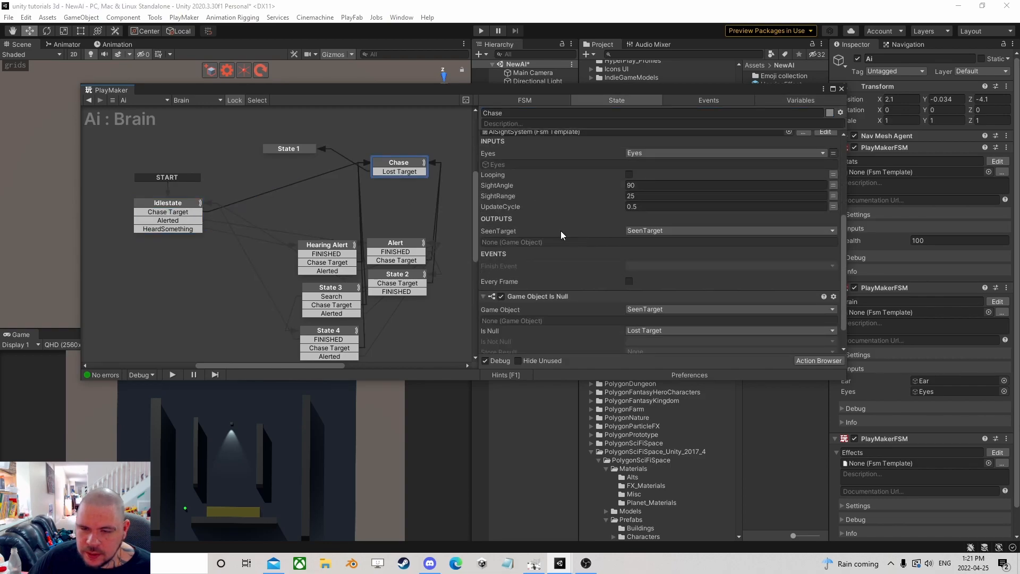
pyautogui.click(629, 175)
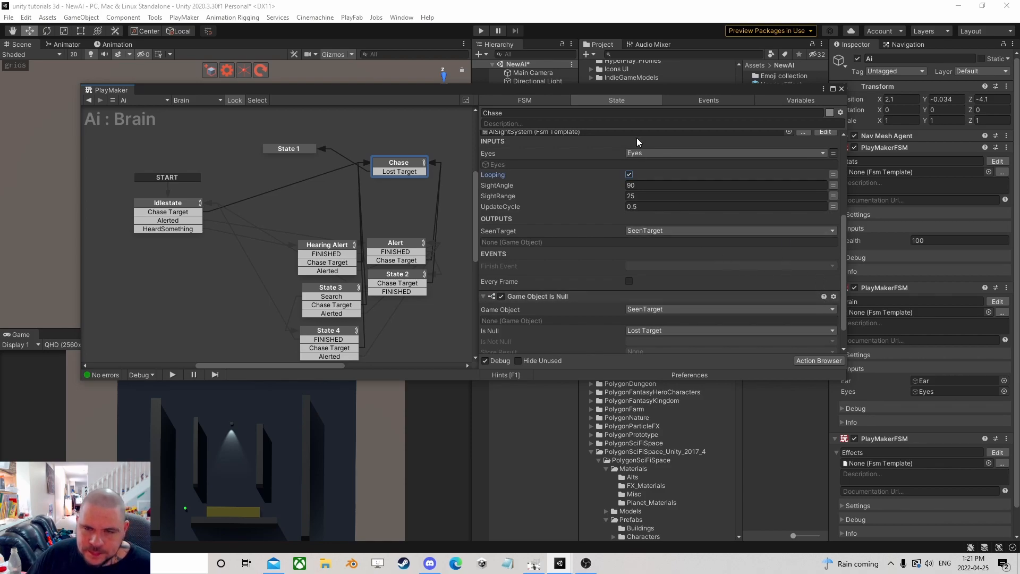
# - Run the scene, examine the Chase state's live actions, and open the running AISightSystem FSM from its Run FSM action
pyautogui.moveTo(537, 90); pyautogui.dragTo(750, 135)
pyautogui.click(485, 33)
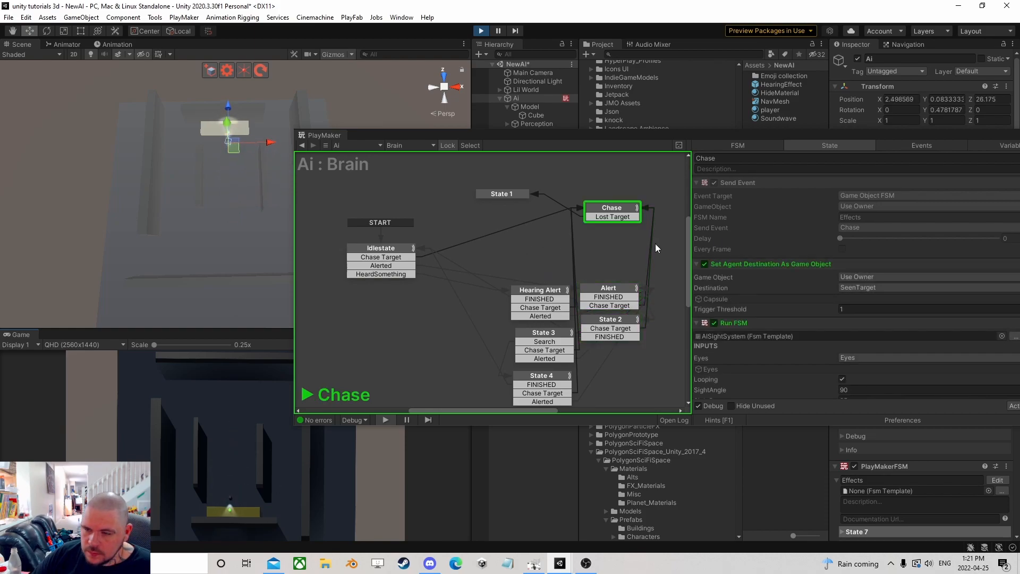
pyautogui.moveTo(794, 137); pyautogui.dragTo(625, 39)
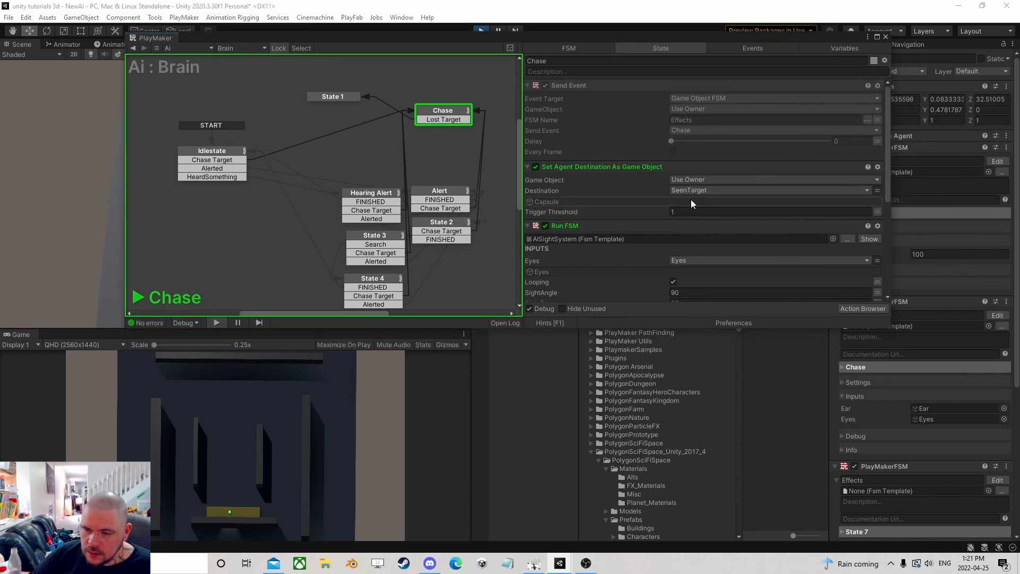
pyautogui.scroll(-3, 690, 197)
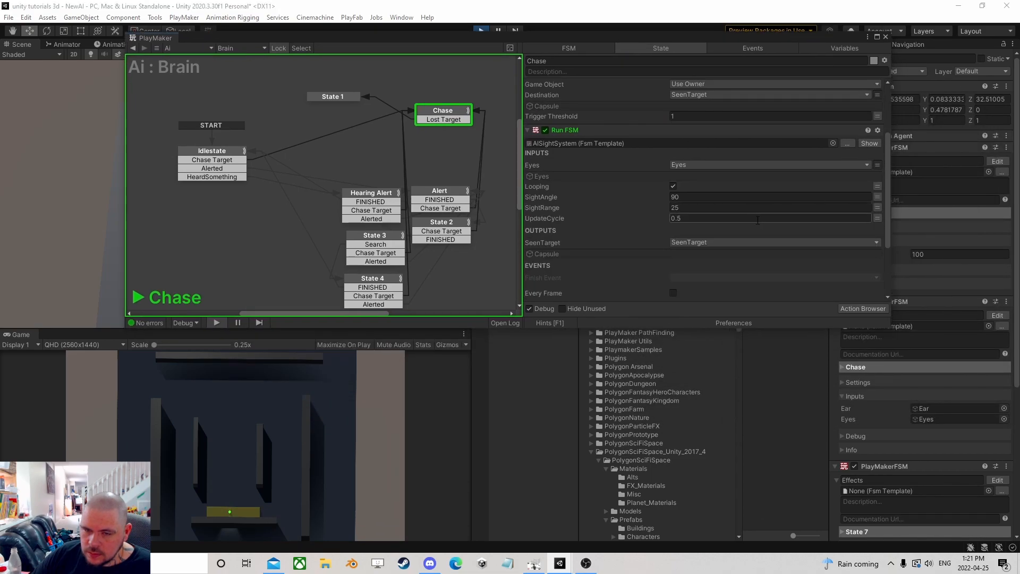
pyautogui.scroll(-3, 715, 249)
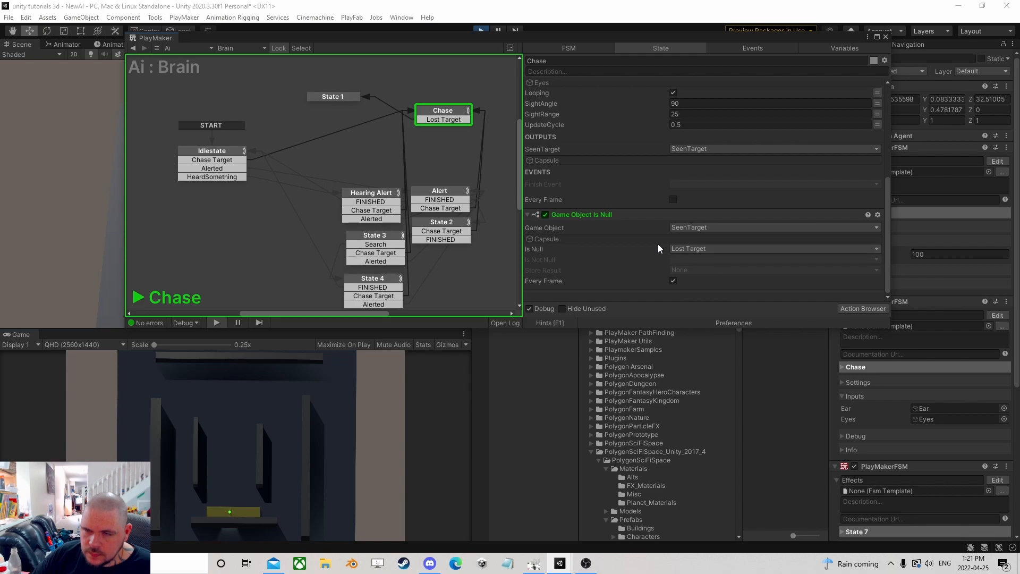
pyautogui.scroll(2, 658, 244)
pyautogui.click(871, 112)
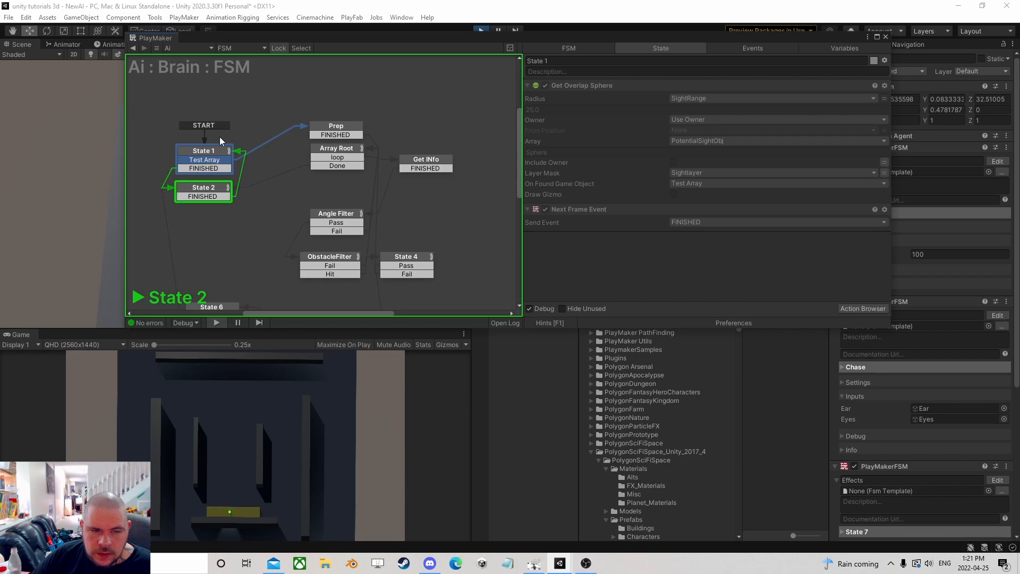
# - Check the layer of the Capsule's Sphere against State 1's Get Overlap Sphere settings, stop the scene, and close the FSM editor
pyautogui.moveTo(470, 39); pyautogui.dragTo(456, 90)
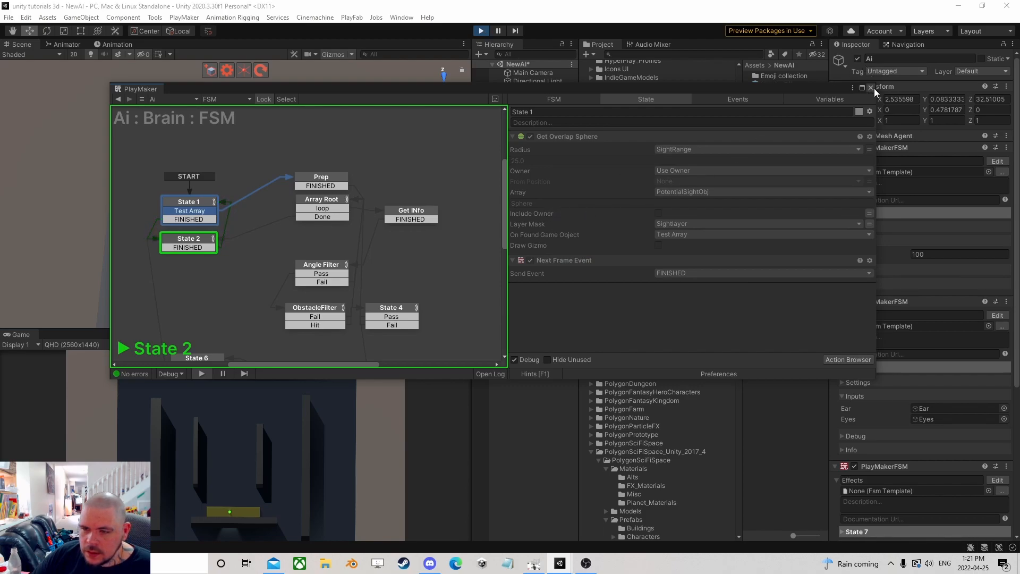
pyautogui.moveTo(874, 88); pyautogui.dragTo(433, 49)
pyautogui.click(532, 157)
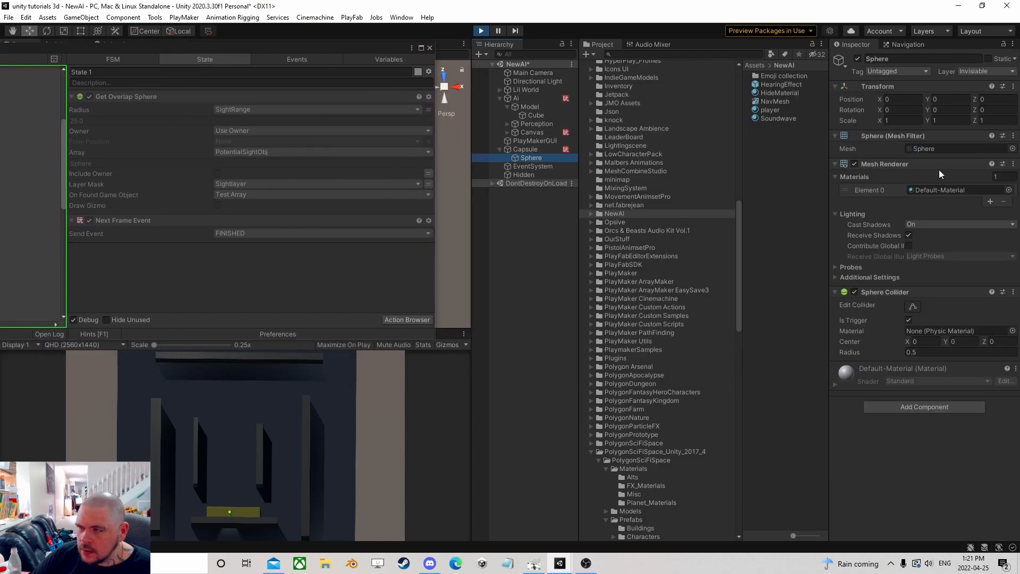
pyautogui.moveTo(330, 48); pyautogui.dragTo(712, 77)
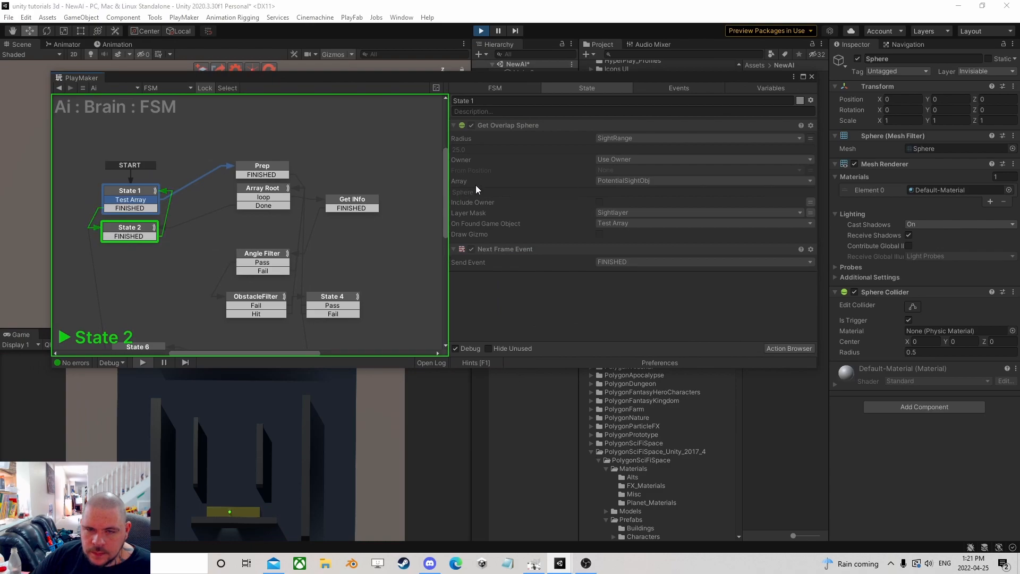
pyautogui.moveTo(561, 77)
pyautogui.mouseDown()
pyautogui.moveTo(621, 85)
pyautogui.moveTo(562, 81)
pyautogui.mouseUp()
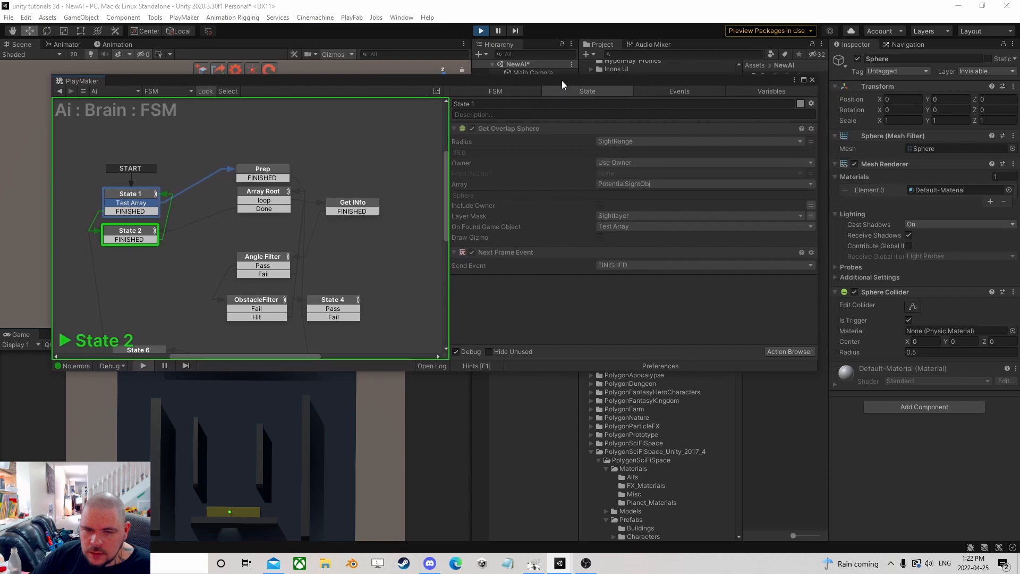
pyautogui.hotkey('ctrl', 'p')
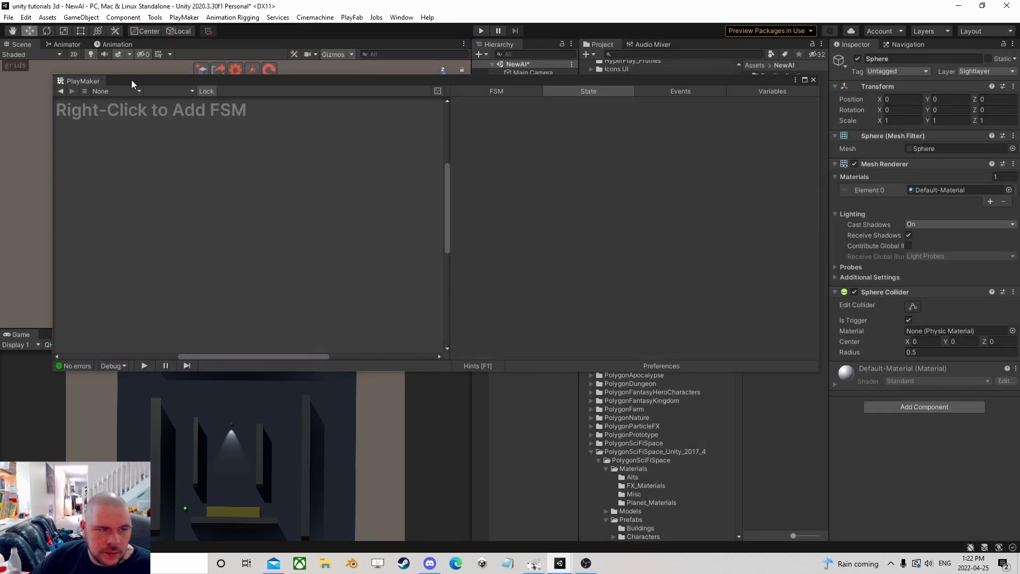
pyautogui.click(813, 80)
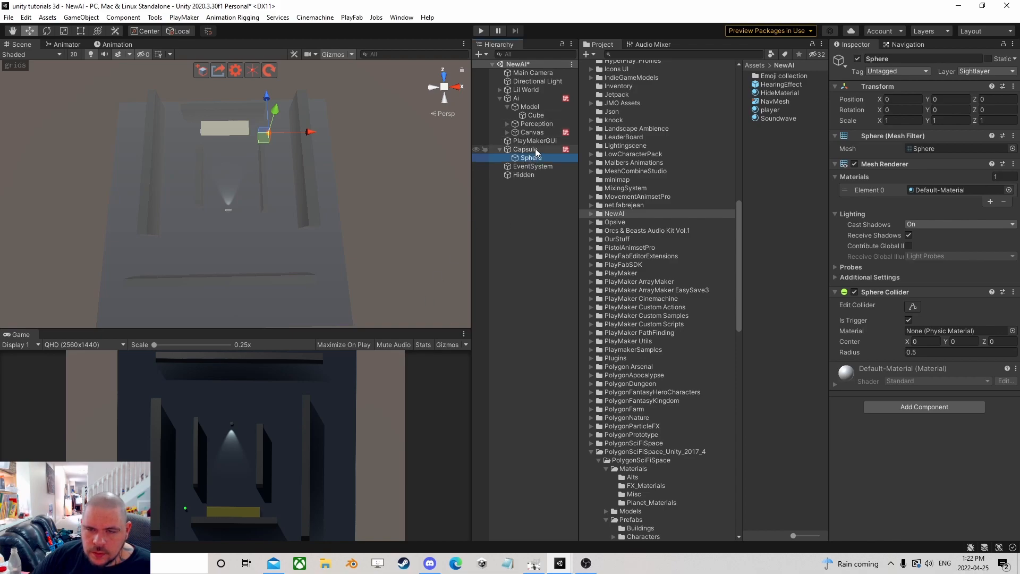
# - Open the AISightSystem template from the Idlestate's Run FSM action in the Ai's Brain FSM and review State 1 and State 2
pyautogui.click(516, 99)
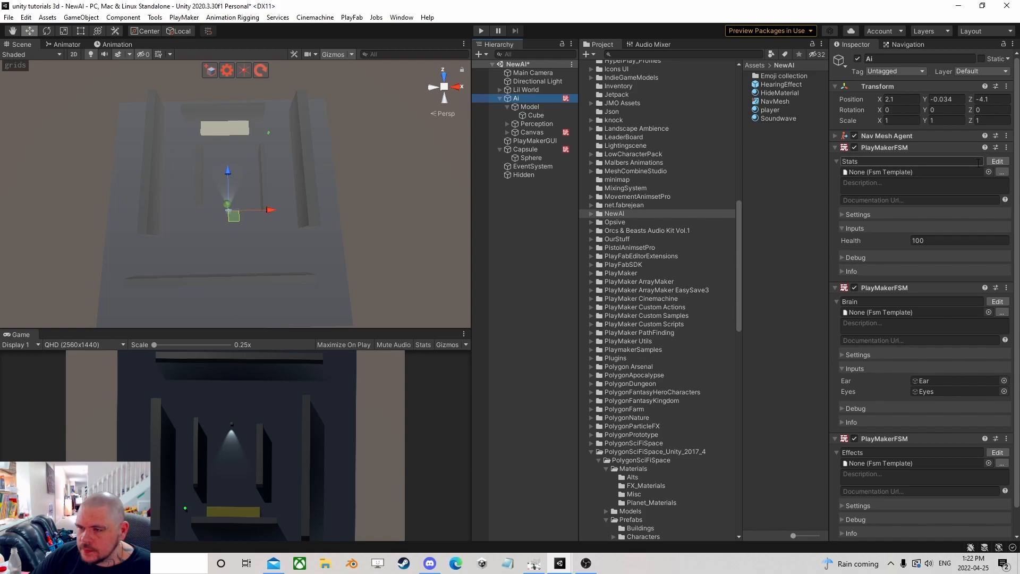
pyautogui.click(996, 301)
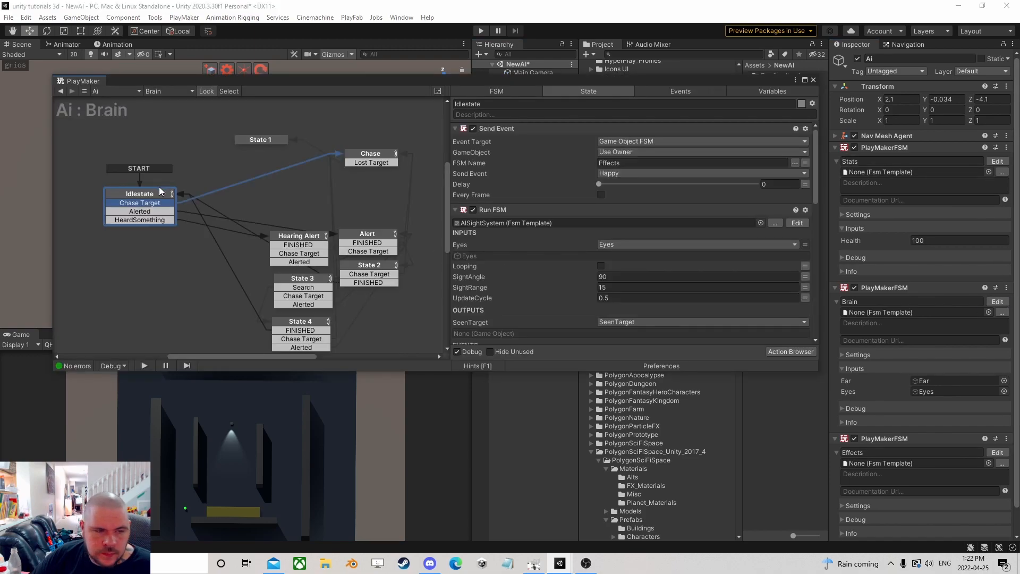
pyautogui.click(797, 223)
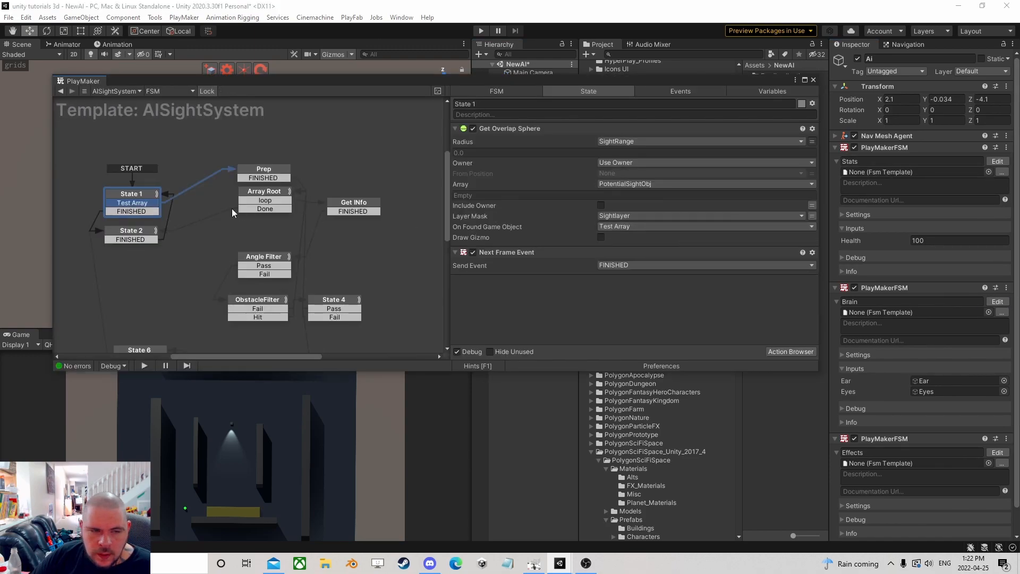
pyautogui.moveTo(171, 207); pyautogui.dragTo(269, 210, button='middle')
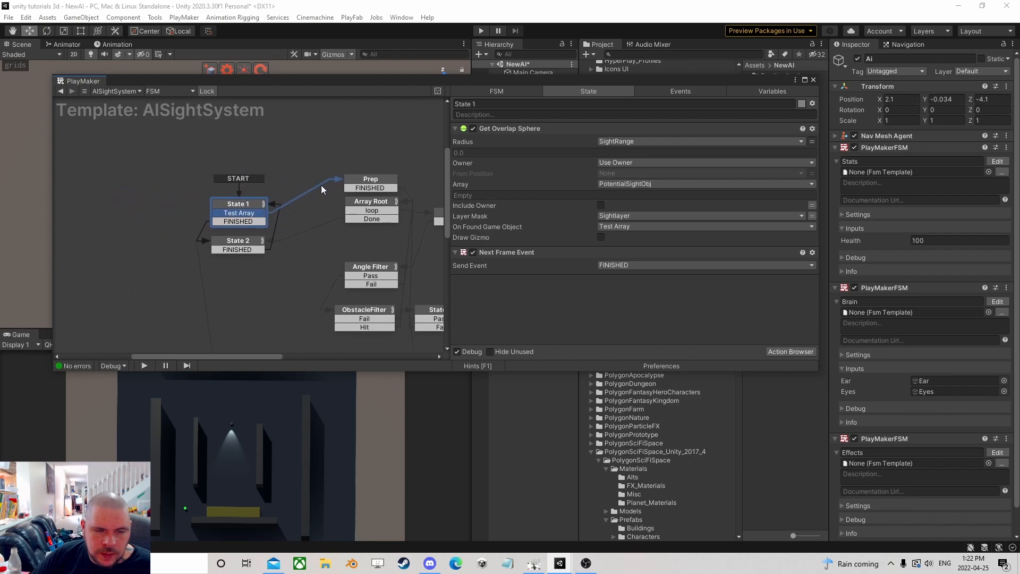
pyautogui.click(248, 203)
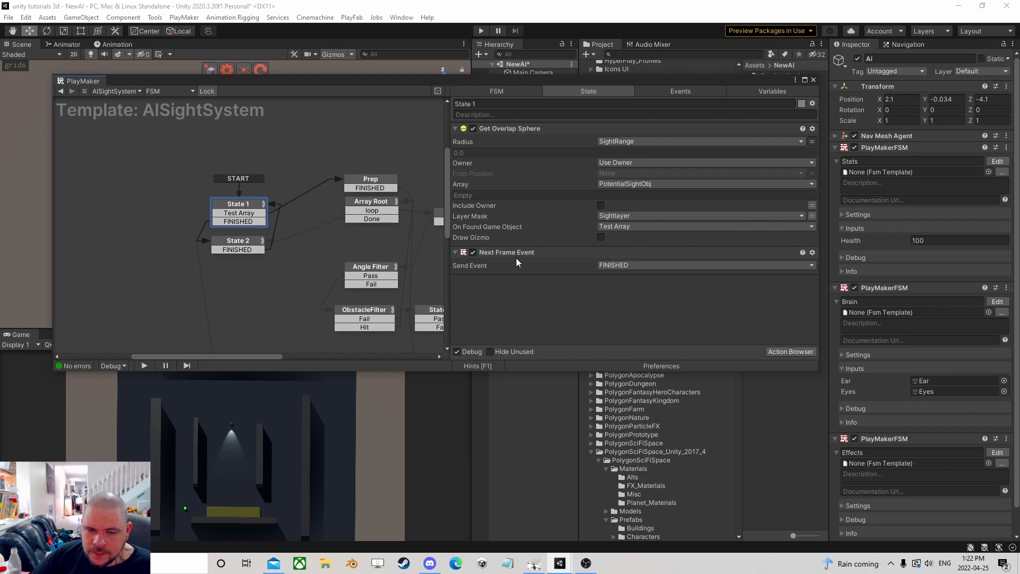
pyautogui.click(240, 242)
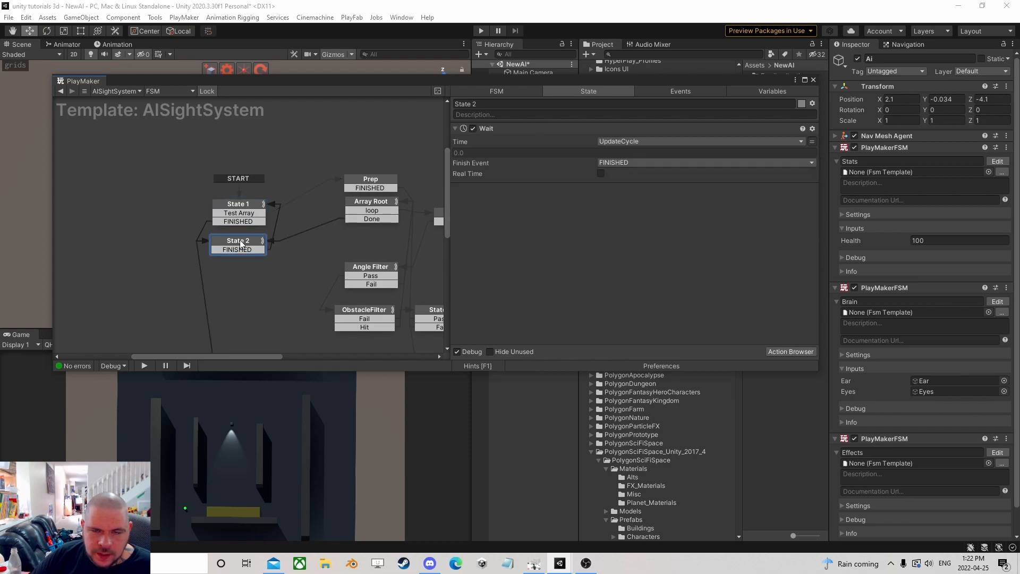
pyautogui.click(246, 204)
pyautogui.click(240, 241)
pyautogui.click(242, 212)
pyautogui.click(236, 240)
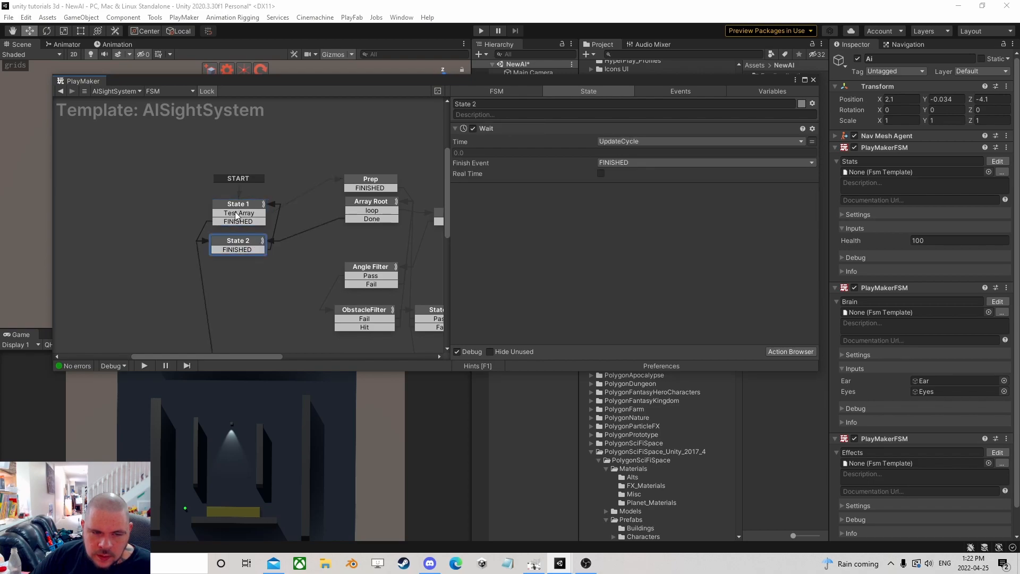
# - Insert State 7 between State 2 and State 1 with FINISHED transitions, and add an Array Resize action setting PotentialSightObj to size 0
pyautogui.moveTo(235, 245); pyautogui.dragTo(229, 219)
pyautogui.moveTo(118, 201); pyautogui.dragTo(137, 207)
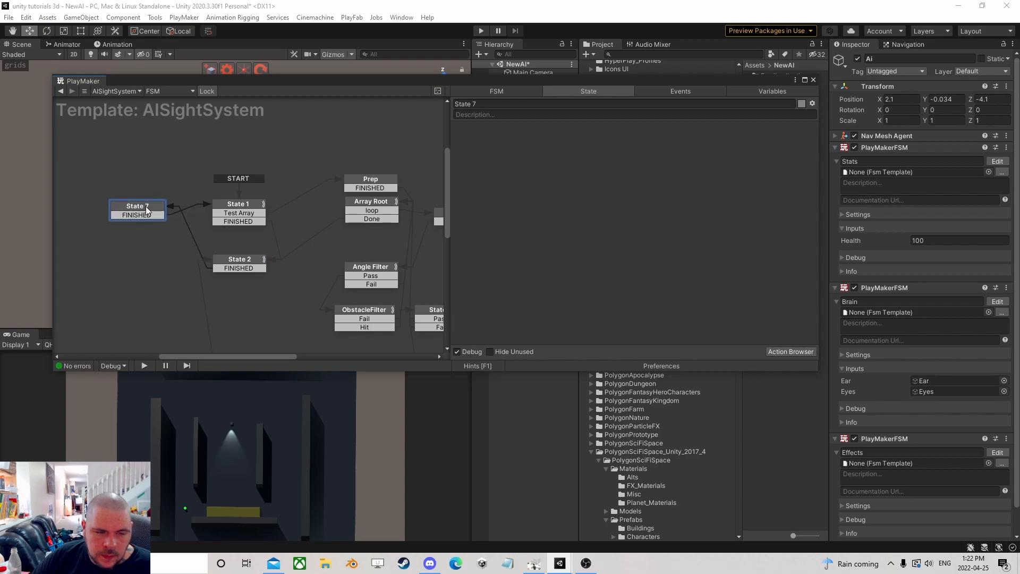
pyautogui.click(790, 351)
pyautogui.write('array')
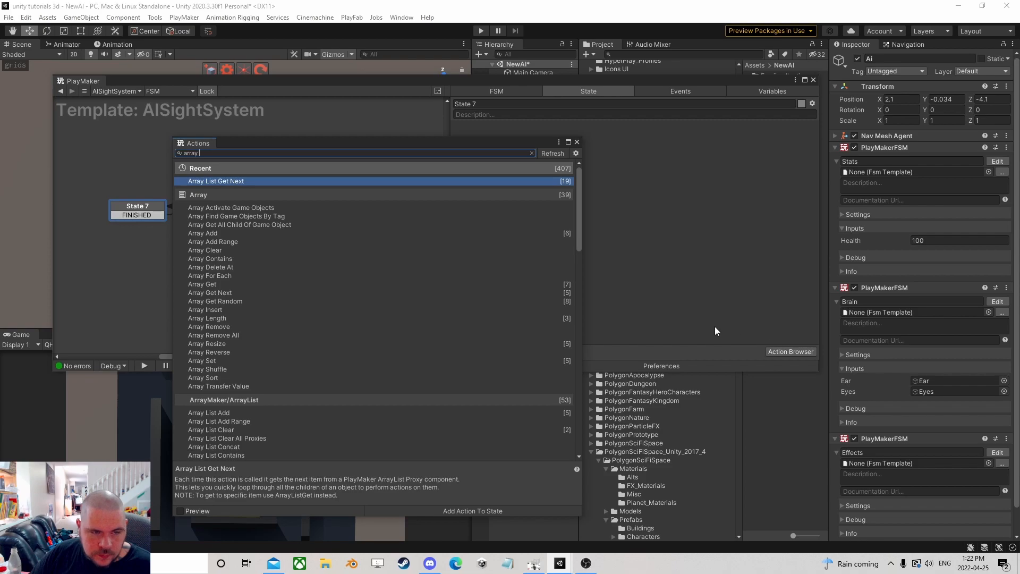
pyautogui.write(' re')
pyautogui.doubleClick(223, 206)
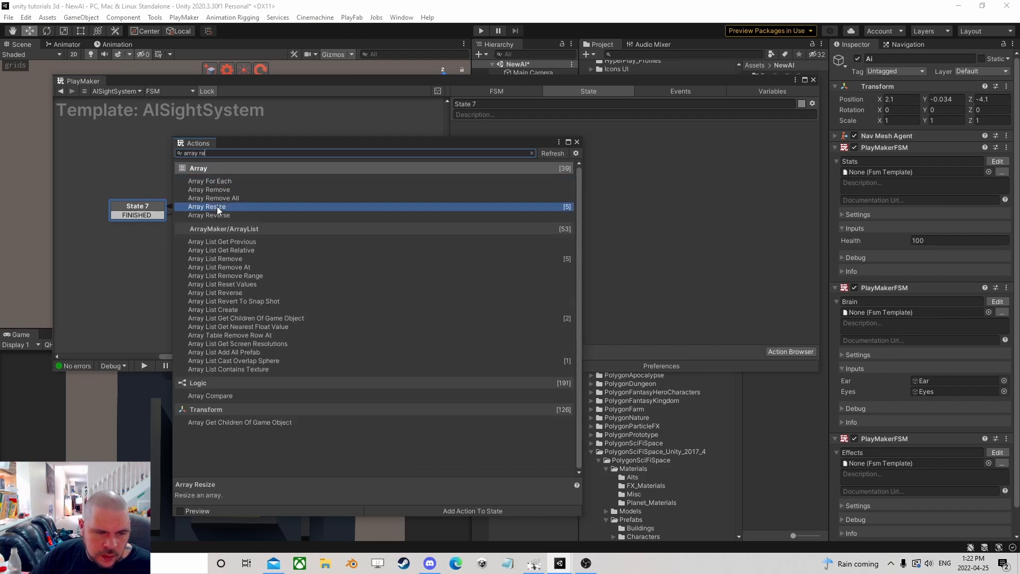
pyautogui.click(576, 142)
pyautogui.click(612, 142)
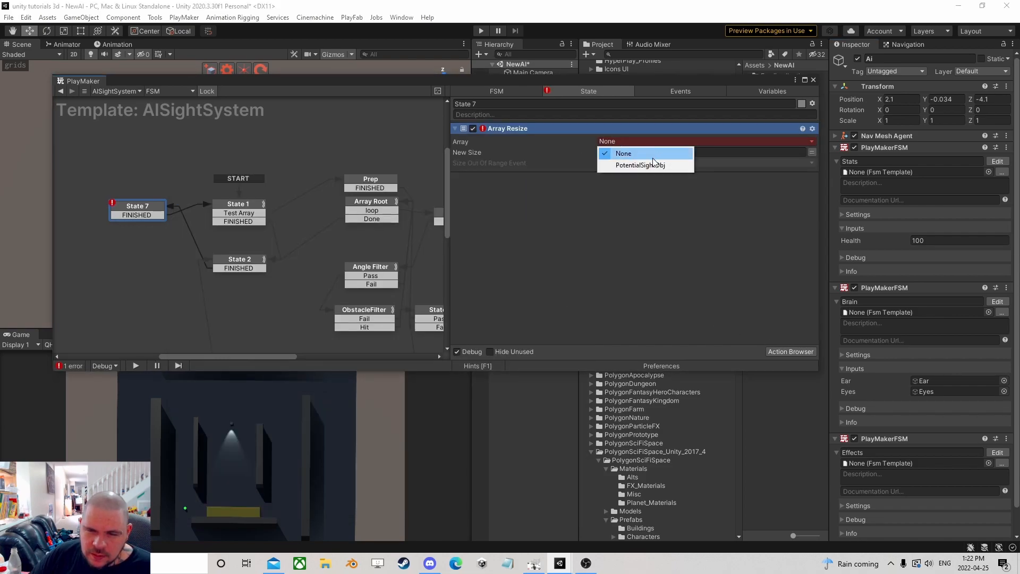
pyautogui.click(610, 164)
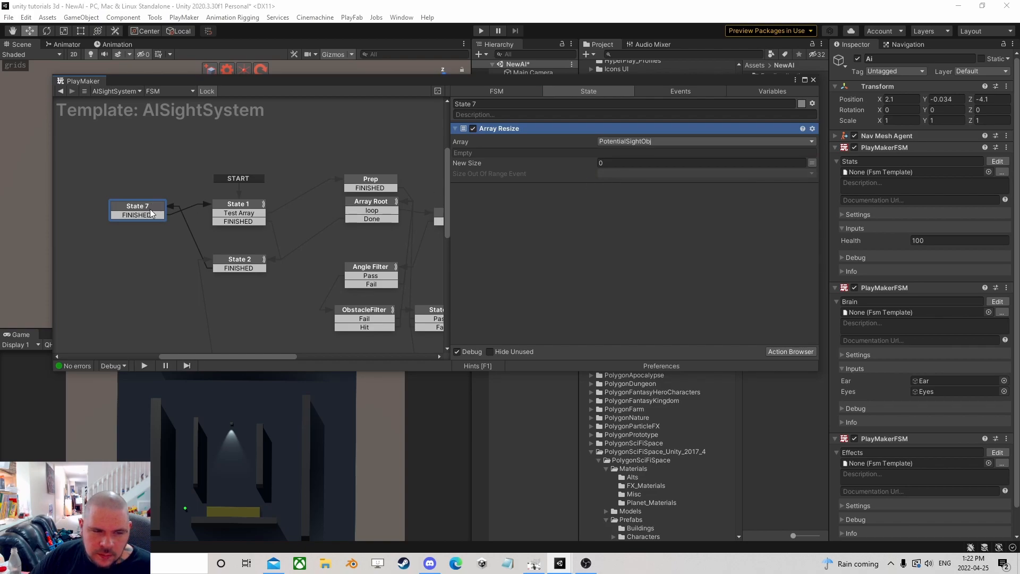
pyautogui.moveTo(142, 207)
pyautogui.mouseDown()
pyautogui.moveTo(169, 205)
pyautogui.moveTo(161, 204)
pyautogui.mouseUp()
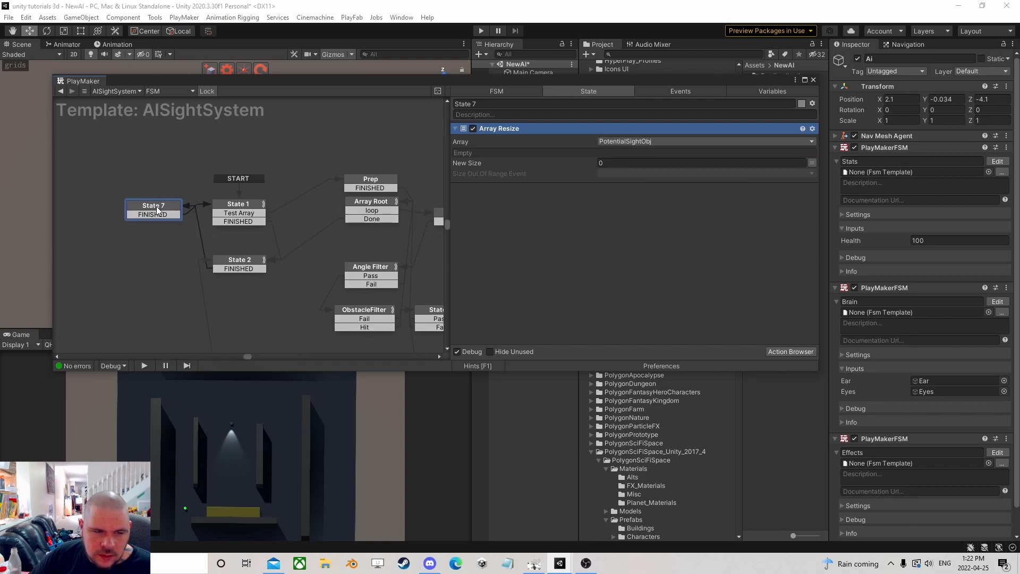
# - Run the scene to test the AI and open the live sight FSM from the Chase state's Run FSM action
pyautogui.moveTo(415, 86); pyautogui.dragTo(710, 158)
pyautogui.click(481, 30)
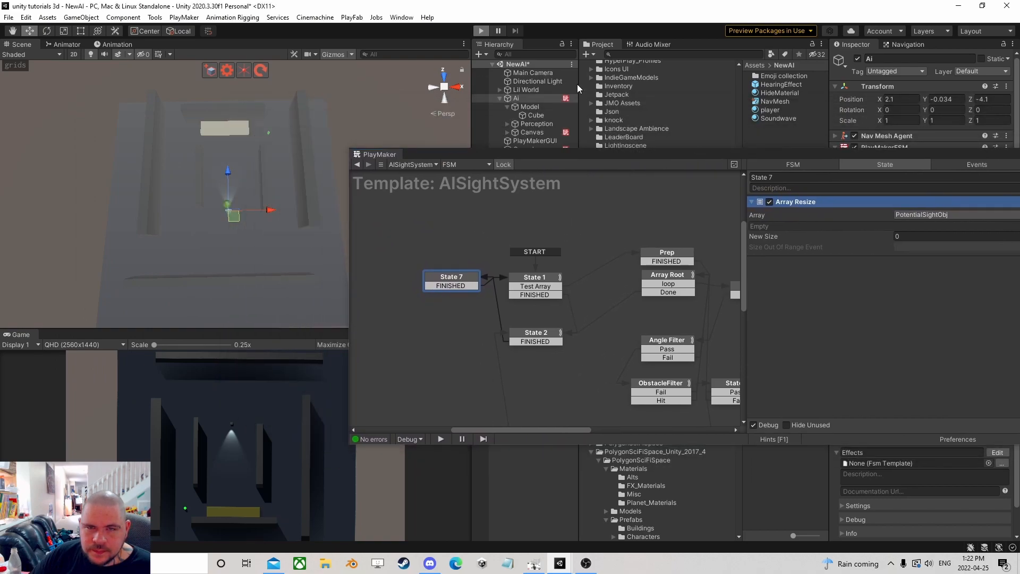
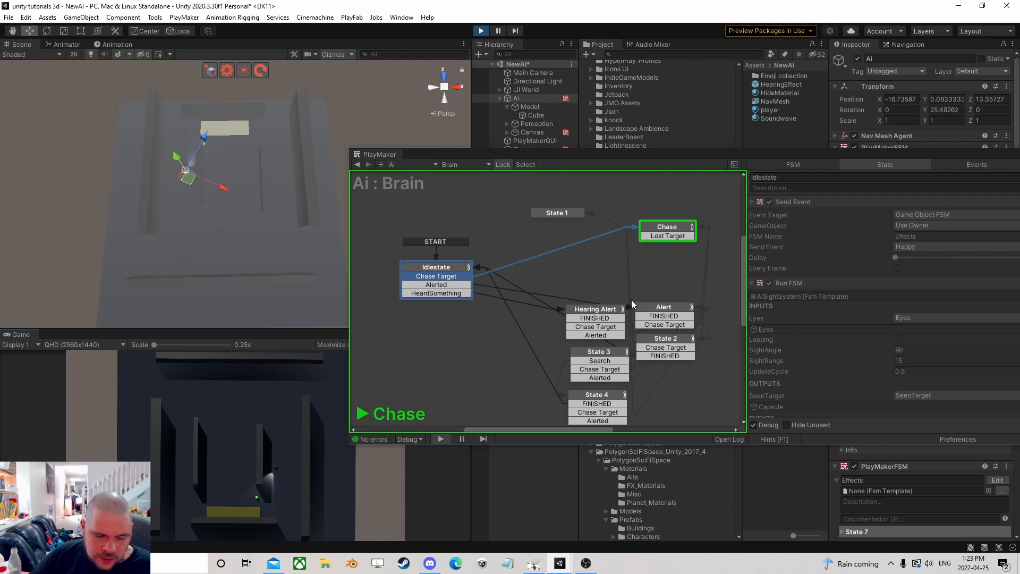
pyautogui.click(666, 226)
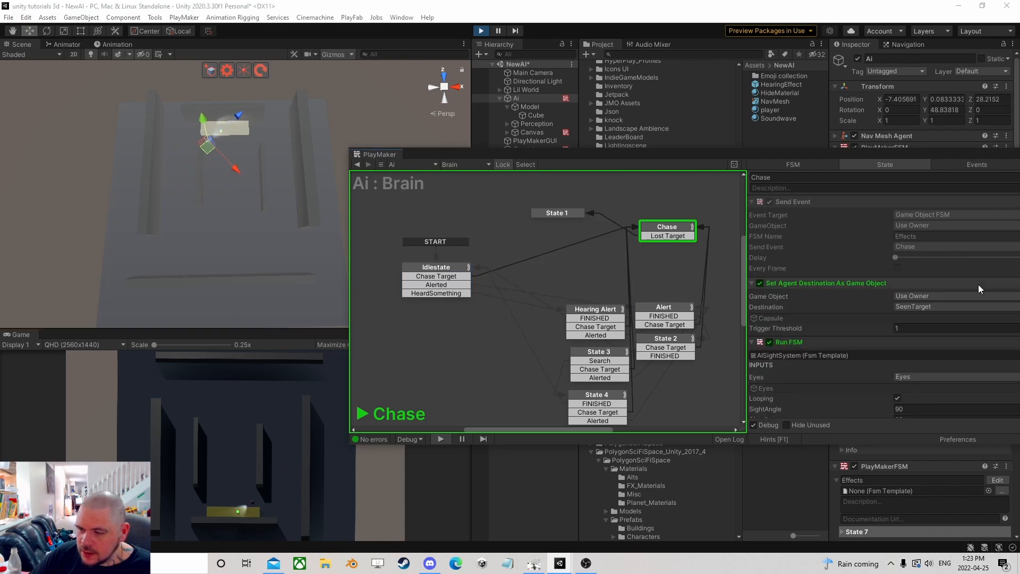
pyautogui.click(826, 342)
pyautogui.moveTo(868, 154); pyautogui.dragTo(721, 56)
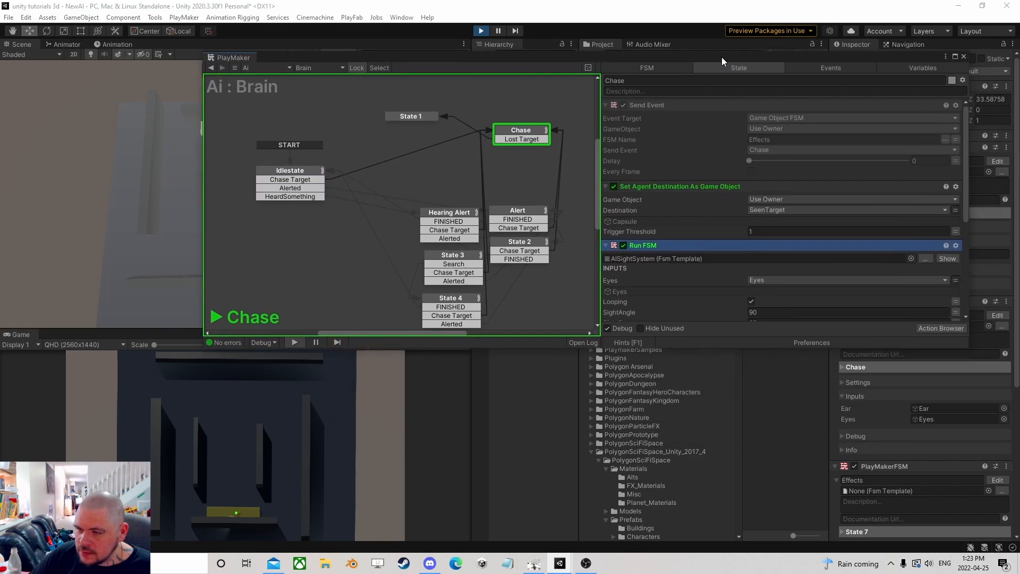
pyautogui.click(947, 258)
# - Examine State 7, State 1 and State 2 in the running sight FSM to check the PotentialSightObj array and the loop path
pyautogui.moveTo(343, 210); pyautogui.dragTo(440, 217, button='middle')
pyautogui.click(301, 174)
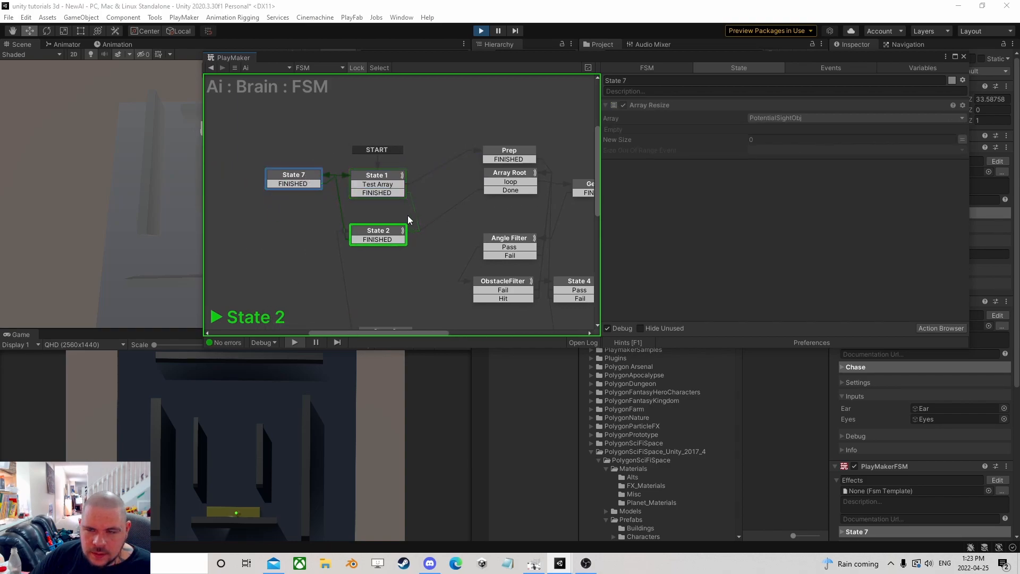
pyautogui.click(380, 180)
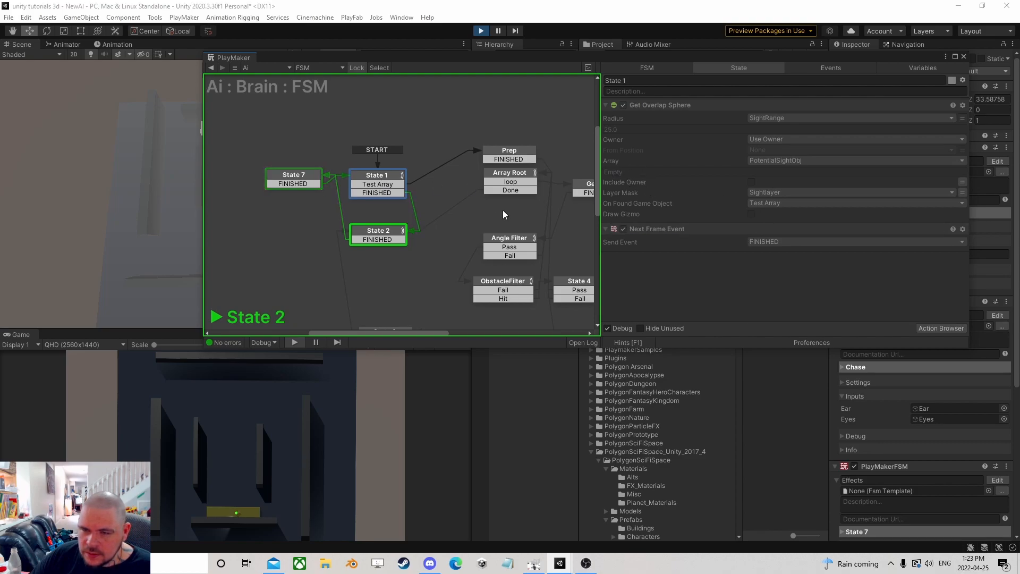
pyautogui.moveTo(453, 226); pyautogui.dragTo(407, 211, button='middle')
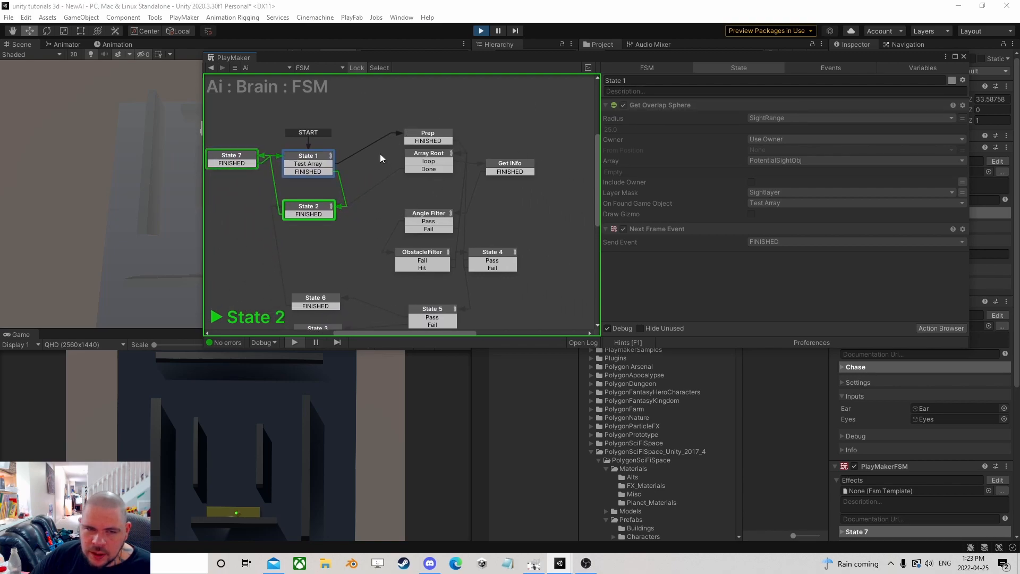
pyautogui.moveTo(339, 176); pyautogui.dragTo(455, 227, button='middle')
pyautogui.click(353, 213)
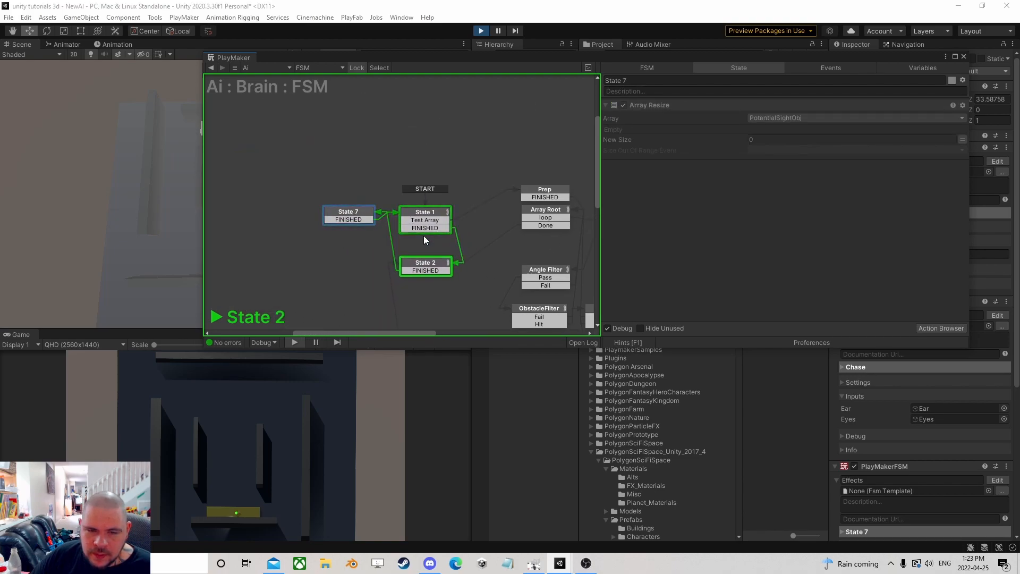
pyautogui.click(431, 268)
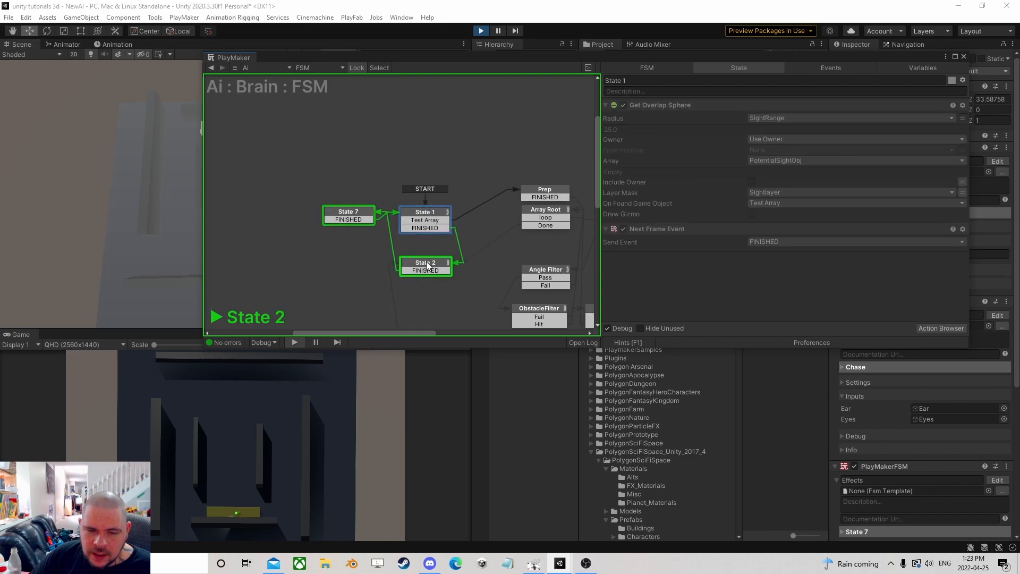
pyautogui.click(428, 227)
# - Stop the scene, open the AISightSystem template from the Chase state's Run FSM action, and delete Array Resize from State 7
pyautogui.click(481, 30)
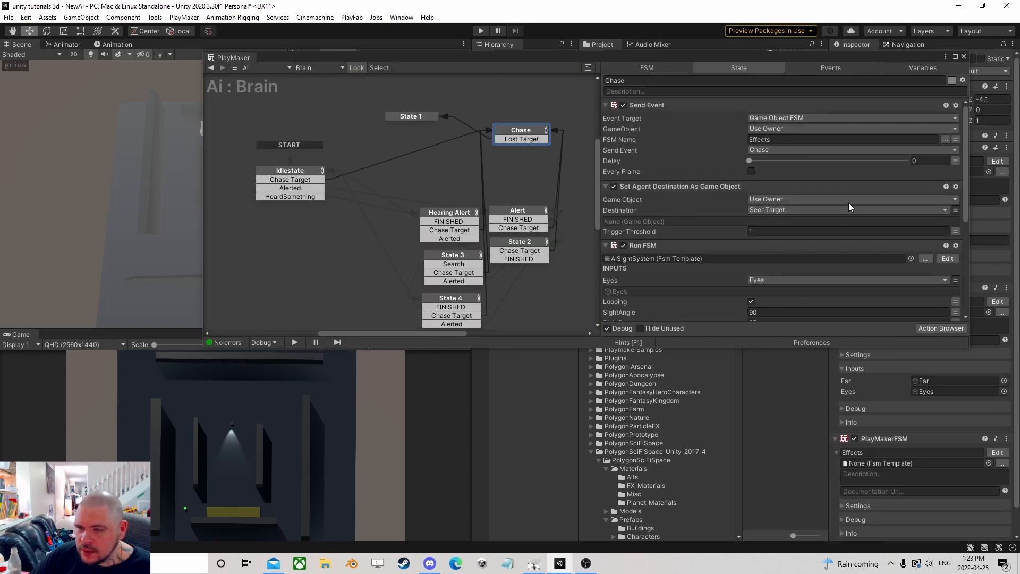
pyautogui.click(947, 258)
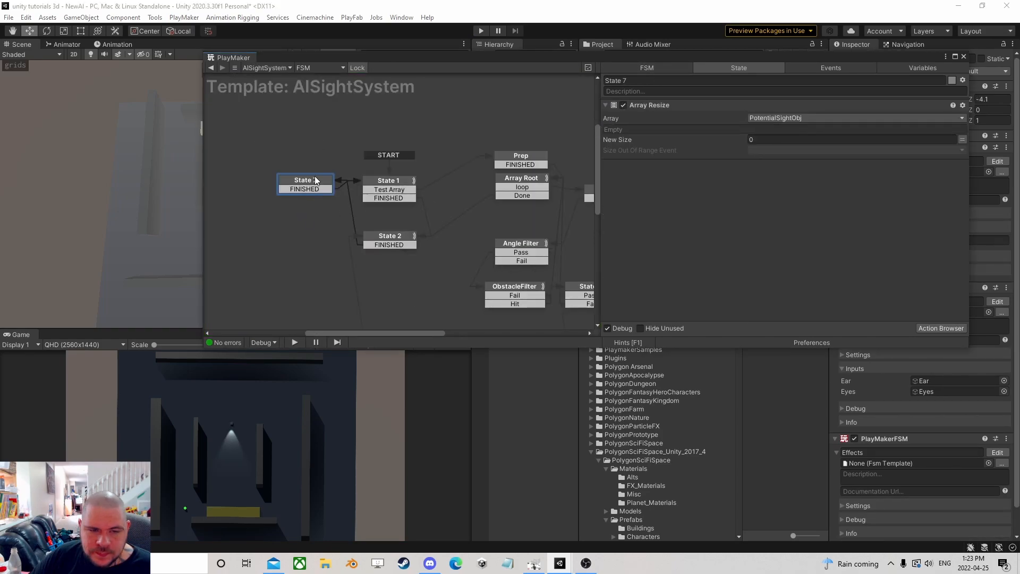
pyautogui.click(663, 108)
pyautogui.press('Delete')
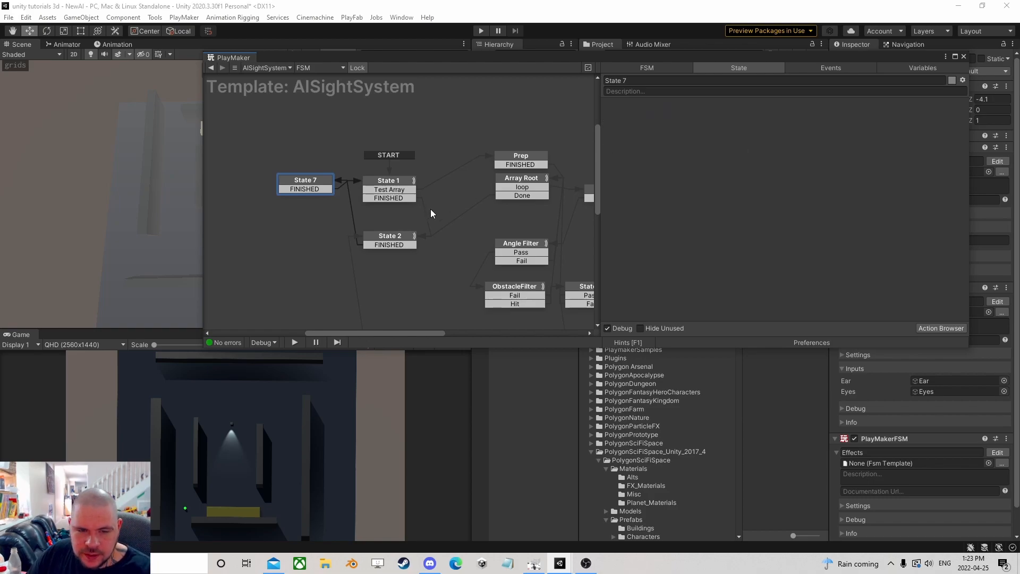
# - Move State 7 and State 2 away from State 1, and create State 8 from State 1's FINISHED transition
pyautogui.click(395, 238)
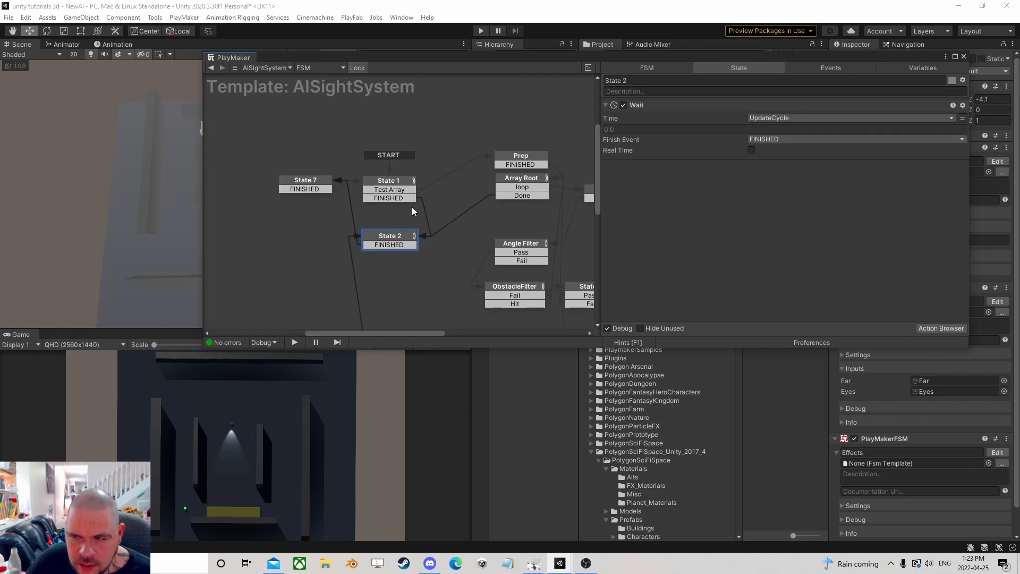
pyautogui.moveTo(310, 180); pyautogui.dragTo(269, 197)
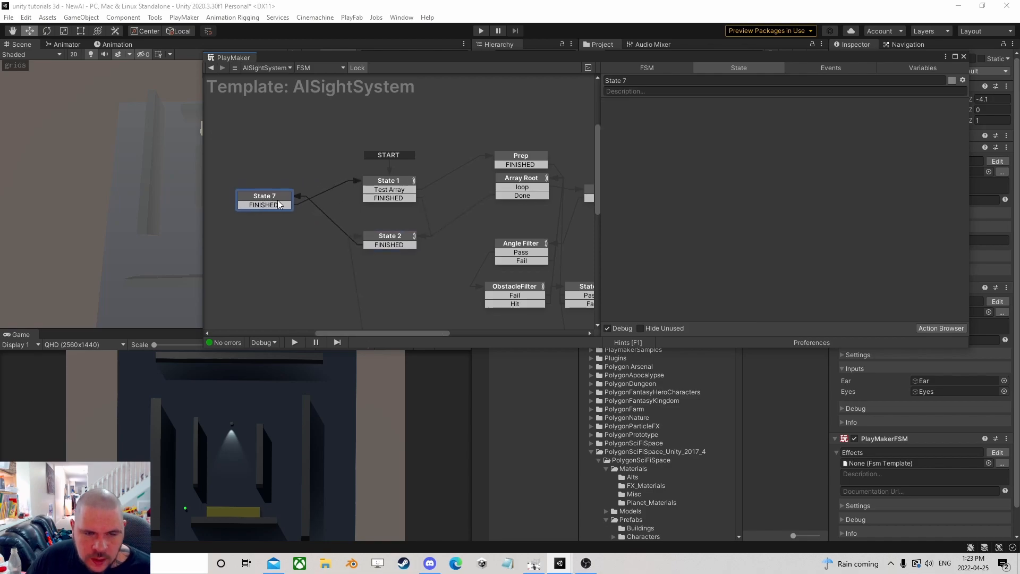
pyautogui.click(390, 186)
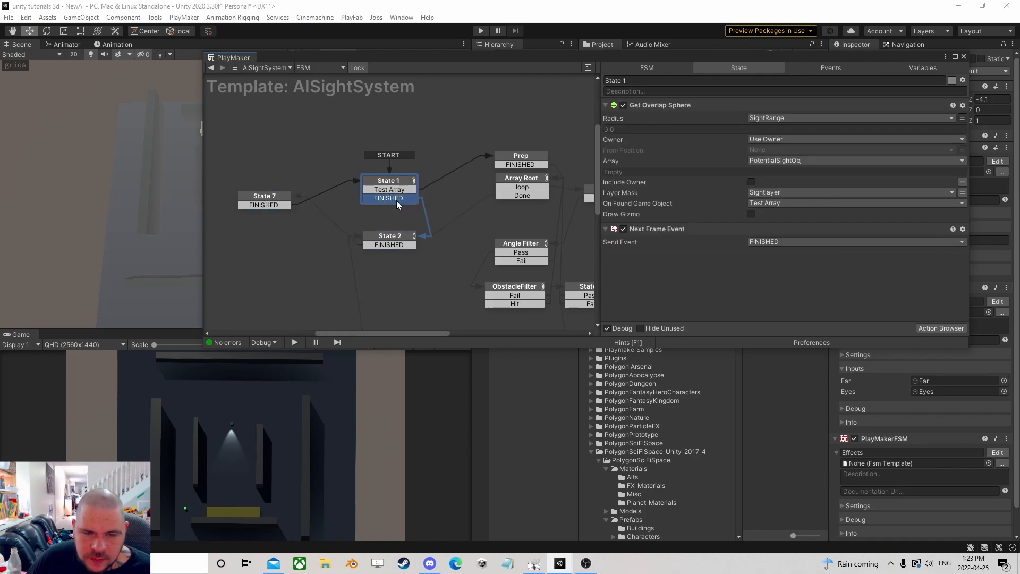
pyautogui.click(394, 240)
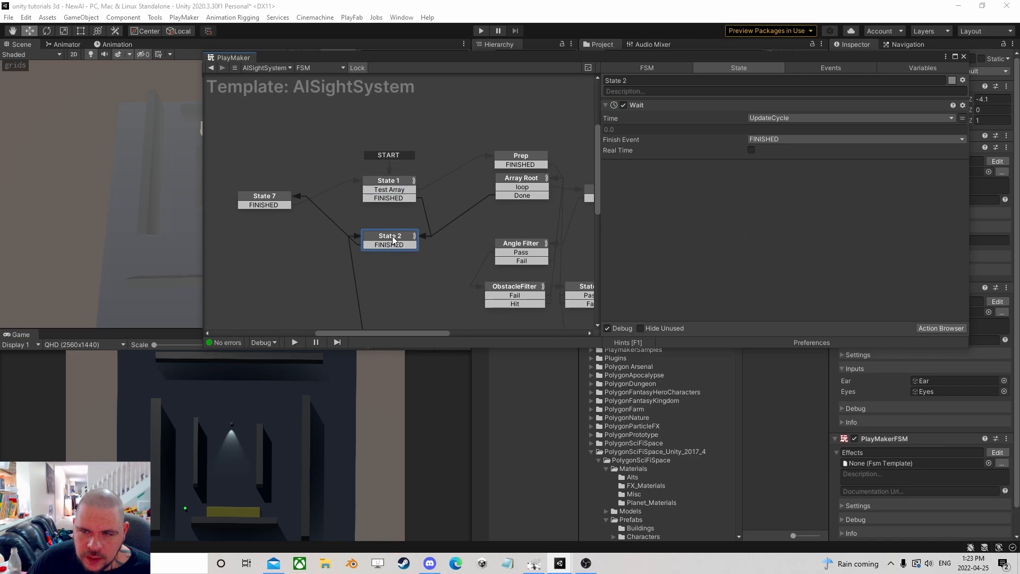
pyautogui.click(396, 197)
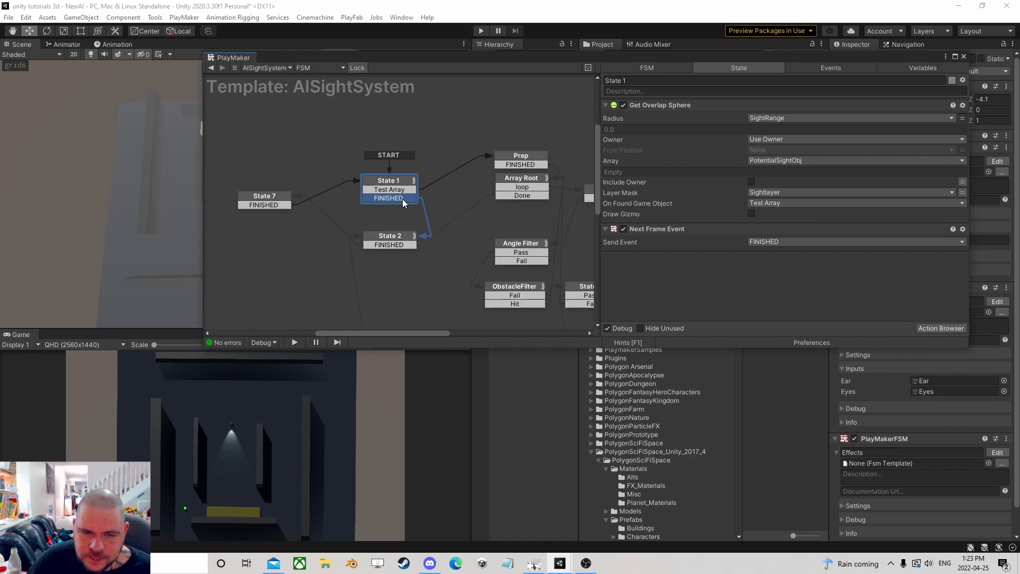
pyautogui.moveTo(397, 239); pyautogui.dragTo(405, 293)
pyautogui.moveTo(402, 197); pyautogui.dragTo(378, 221)
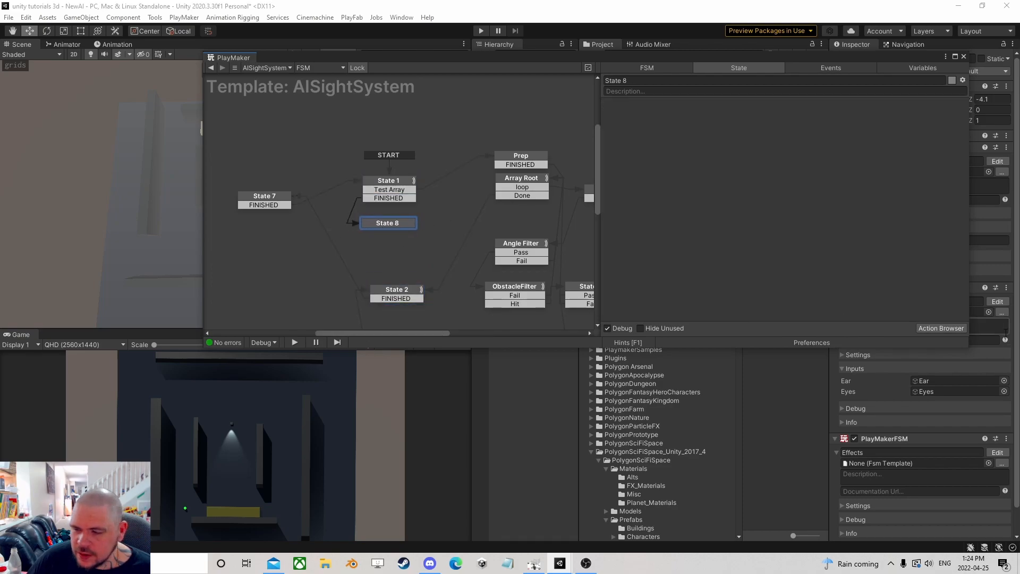
# - Add an Array Length action to State 8 for PotentialSightObj, storing the result in a new variable named Length
pyautogui.click(939, 327)
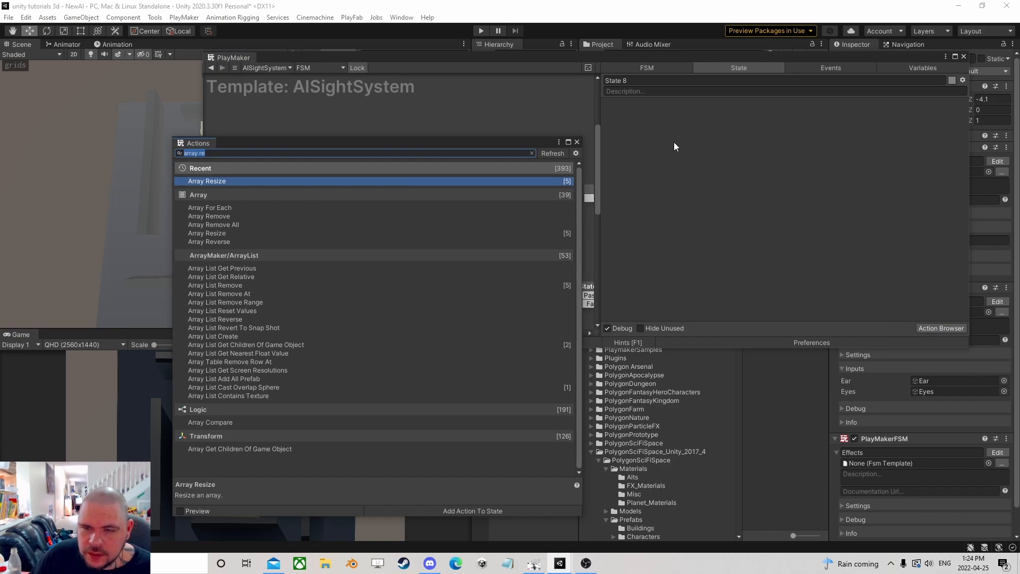
pyautogui.click(578, 142)
pyautogui.click(388, 181)
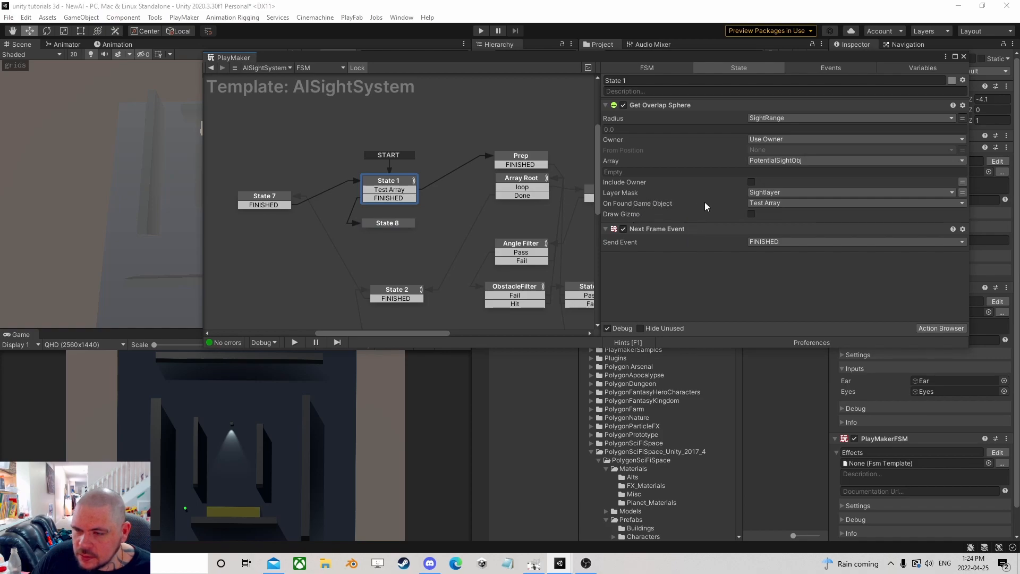
pyautogui.click(386, 223)
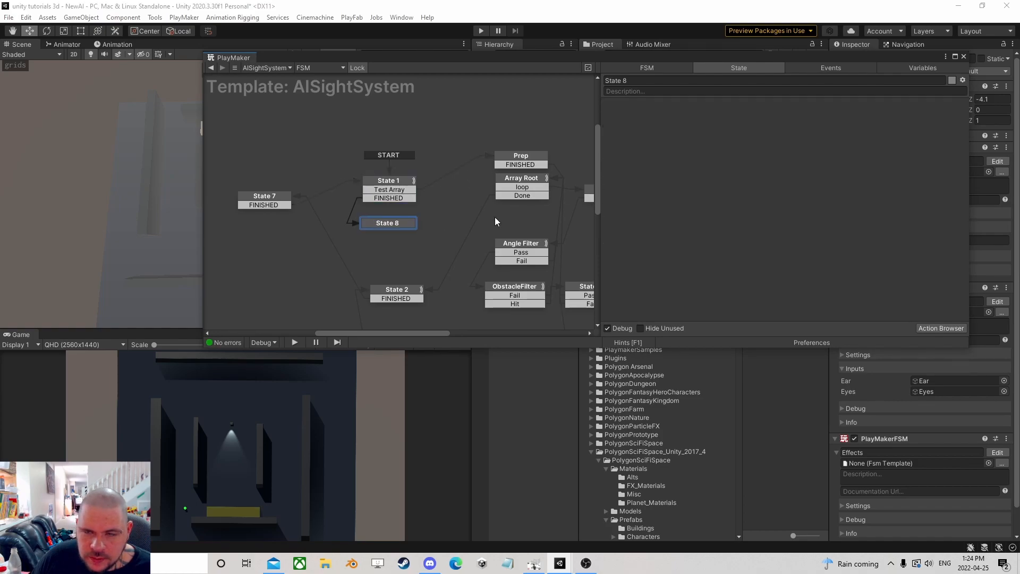
pyautogui.click(930, 327)
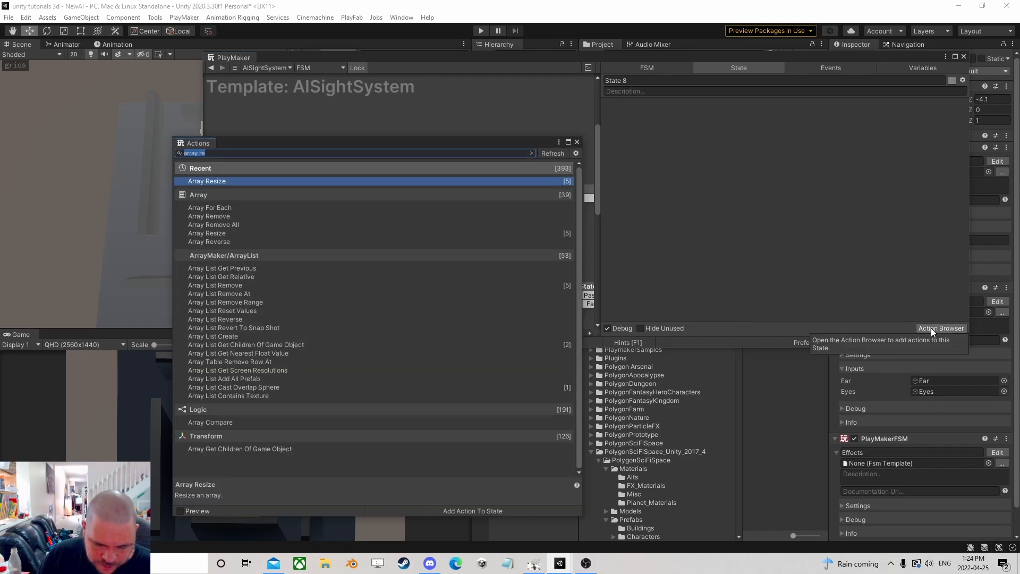
pyautogui.press('Return')
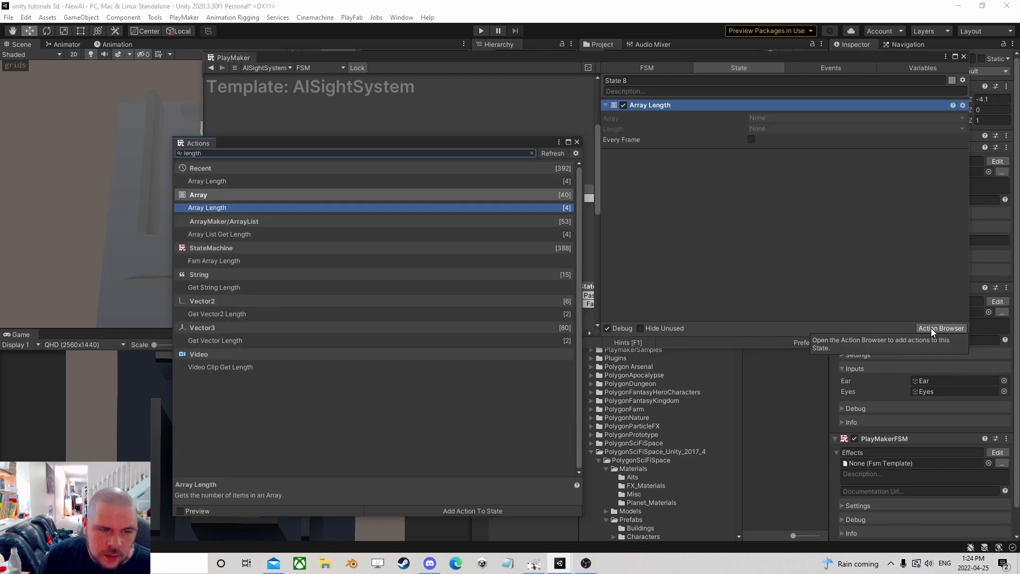
pyautogui.click(577, 142)
pyautogui.click(757, 119)
pyautogui.click(792, 140)
pyautogui.click(762, 138)
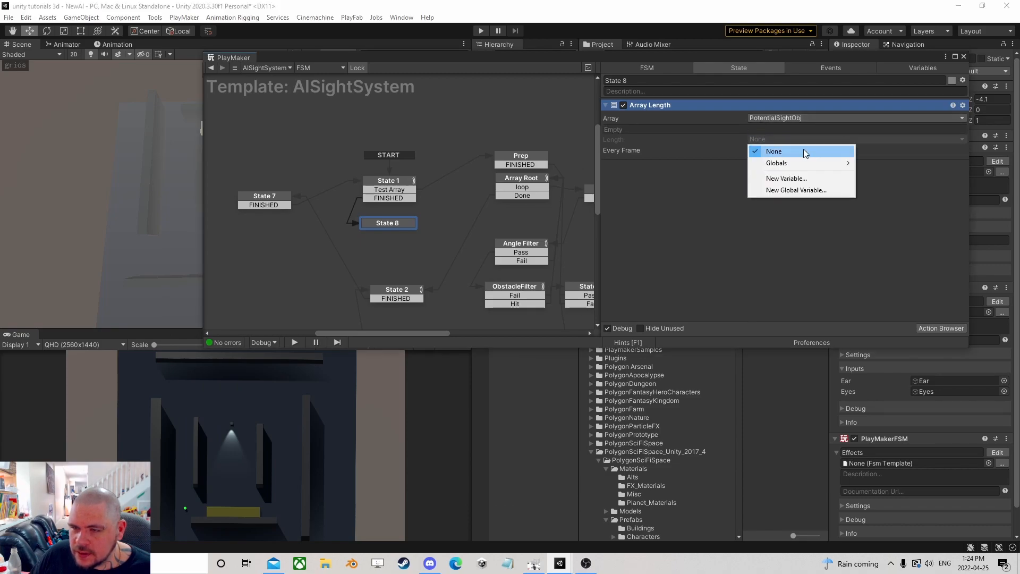
pyautogui.click(789, 175)
pyautogui.write('Length')
pyautogui.press('Return')
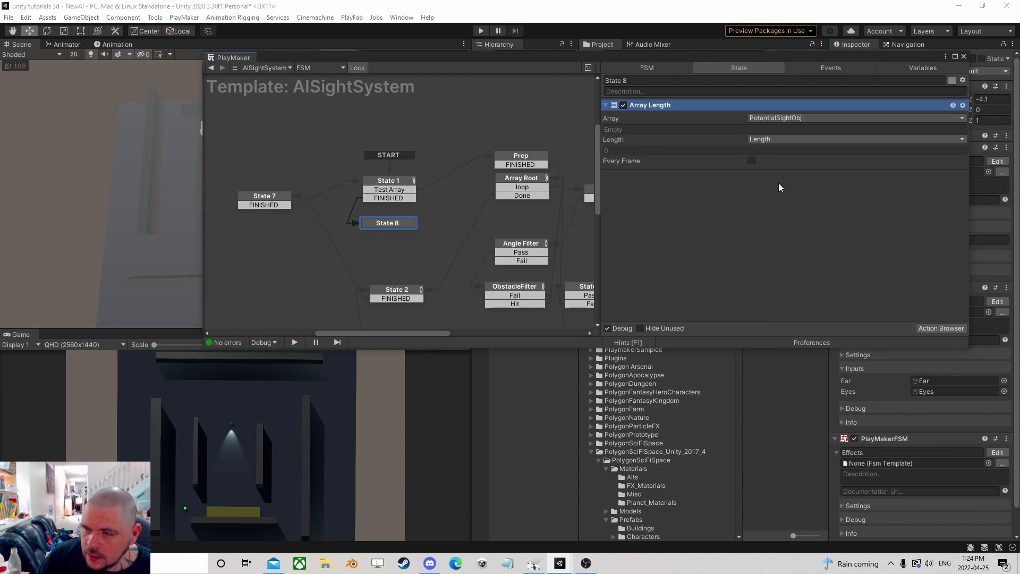
# - Add an Int Compare action to State 8 after Array Length, comparing the Length variable with 0
pyautogui.click(931, 329)
pyautogui.write('int com')
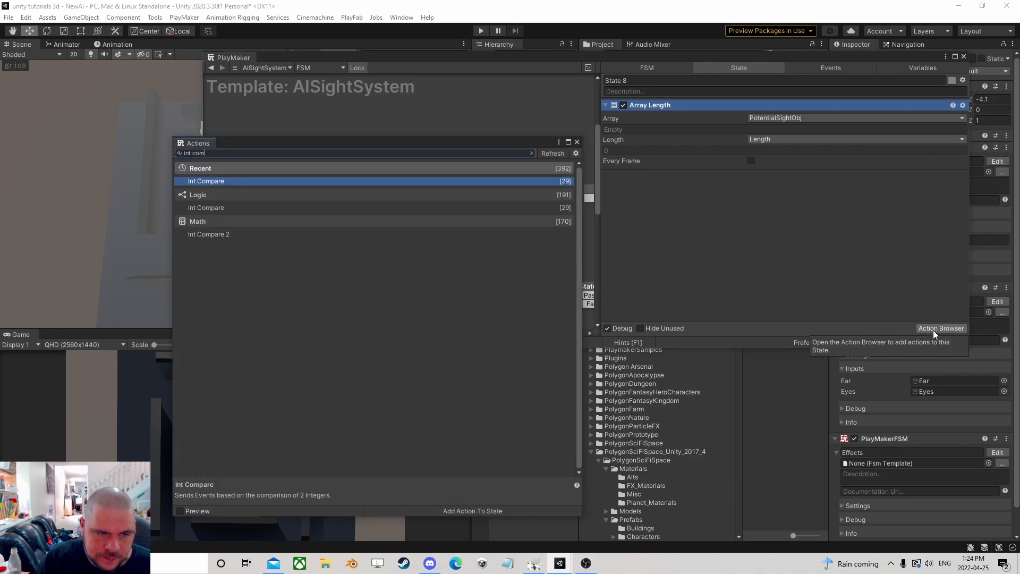
pyautogui.press('Return')
pyautogui.click(659, 104)
pyautogui.moveTo(659, 105); pyautogui.dragTo(695, 276)
pyautogui.click(962, 188)
pyautogui.click(795, 189)
pyautogui.click(760, 212)
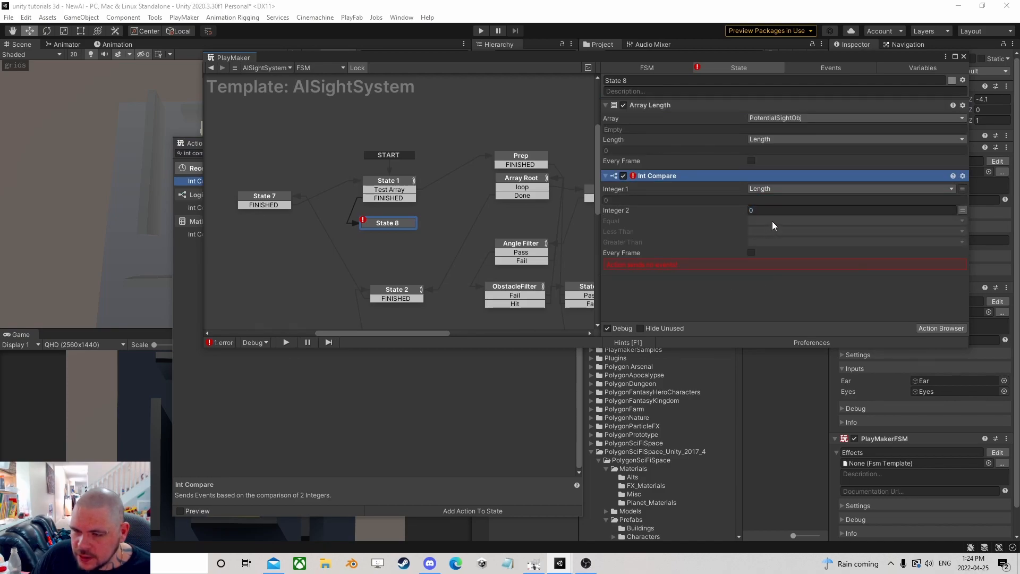
# - Set Int Compare to send a new "reset seen" event on Equal and FINISHED on Greater Than, adding both transitions to State 8
pyautogui.click(770, 221)
pyautogui.click(778, 390)
pyautogui.write('reset seen')
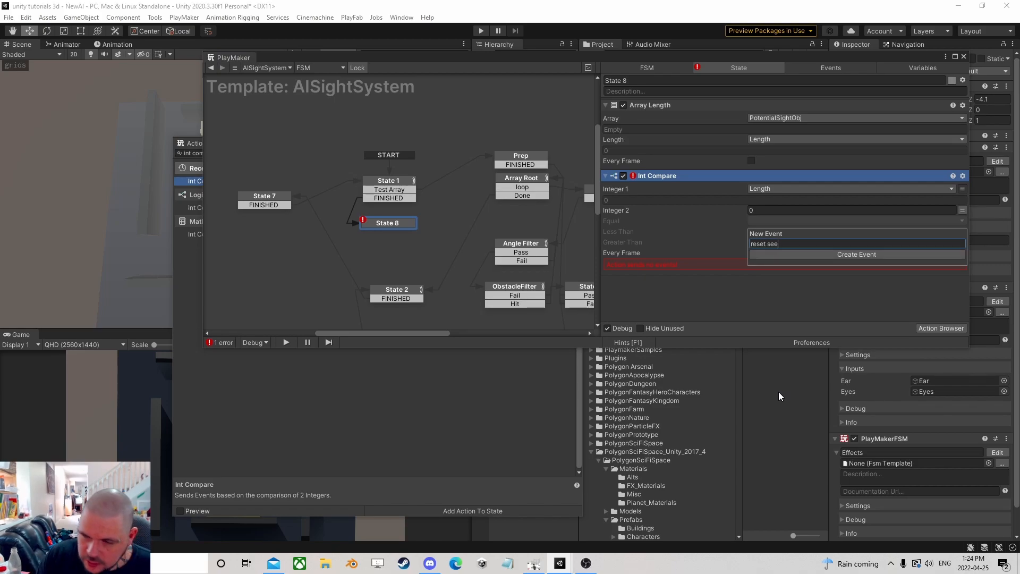
pyautogui.press('Return')
pyautogui.click(743, 243)
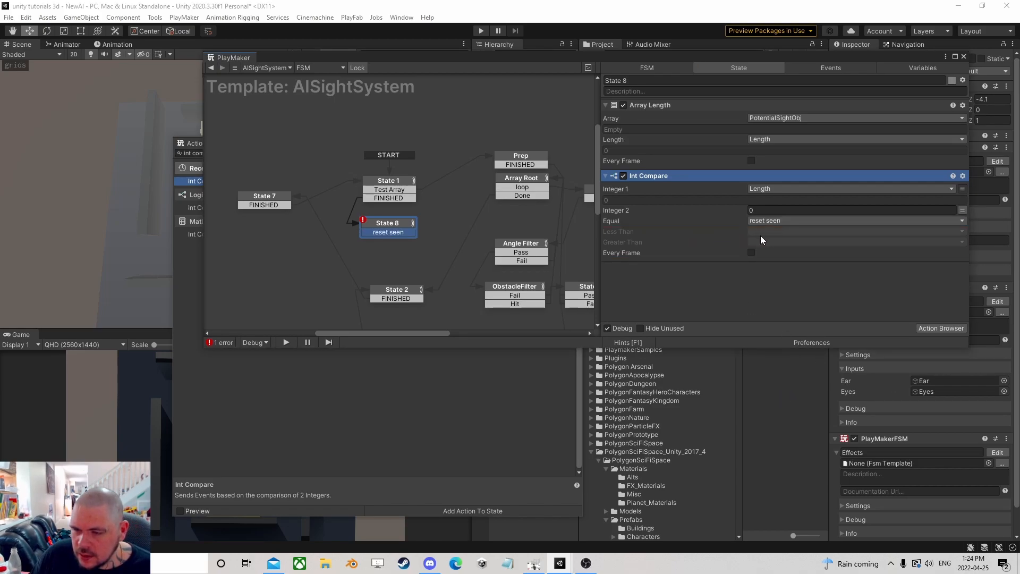
pyautogui.click(780, 241)
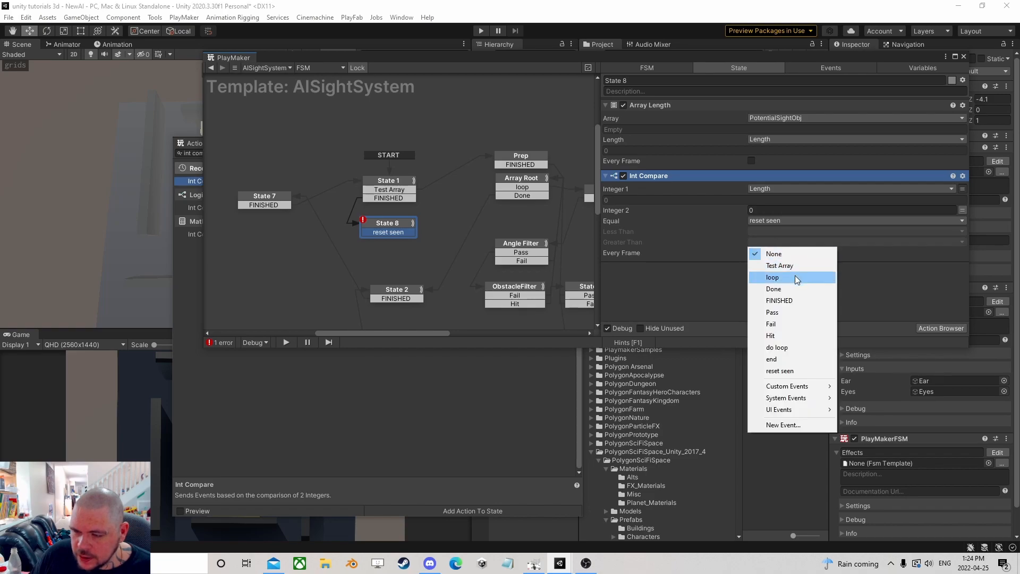
pyautogui.click(787, 298)
pyautogui.click(623, 256)
# - Rewire the loop: State 8's FINISHED to State 2, its reset seen to State 7, State 7 to State 2, and State 2 to State 1
pyautogui.moveTo(391, 240); pyautogui.dragTo(406, 289)
pyautogui.moveTo(272, 200); pyautogui.dragTo(276, 227)
pyautogui.click(396, 301)
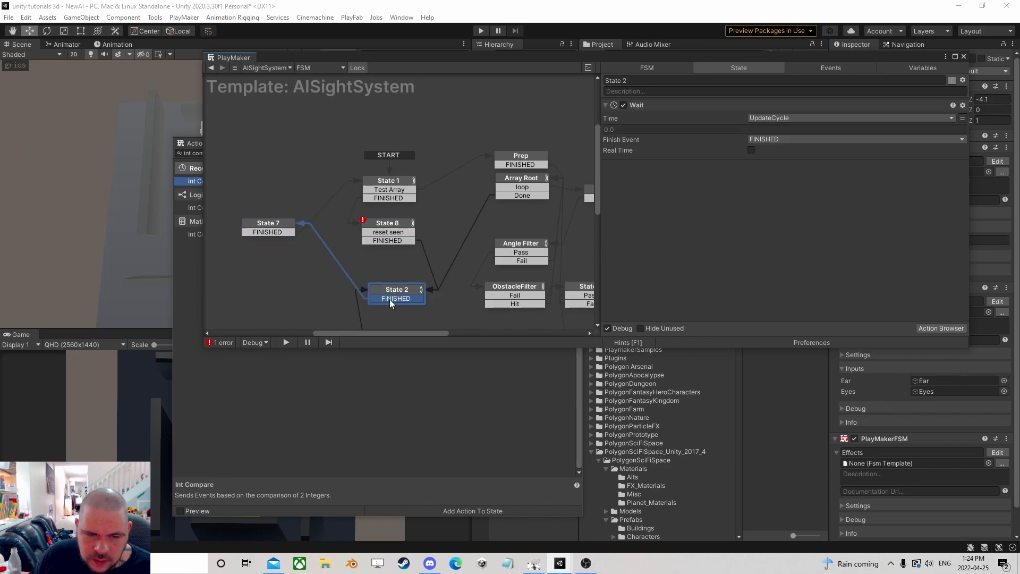
pyautogui.moveTo(391, 234); pyautogui.dragTo(336, 257)
pyautogui.moveTo(384, 298); pyautogui.dragTo(372, 269)
pyautogui.moveTo(322, 235); pyautogui.dragTo(404, 291)
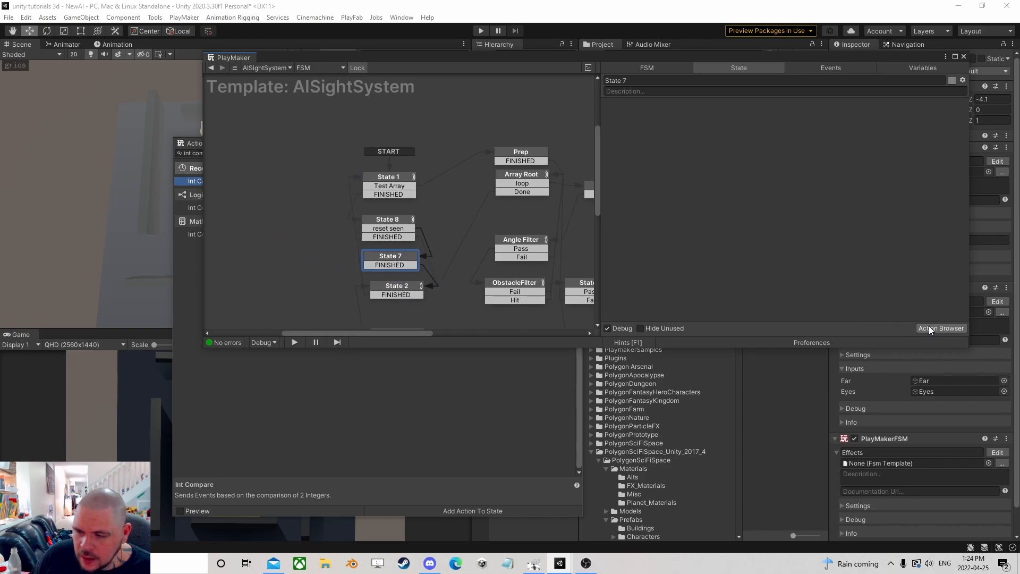
# - Add a Set Game Object action to State 7 with SeenTarget as the variable, leaving its Game Object value as None
pyautogui.click(950, 327)
pyautogui.write('dr')
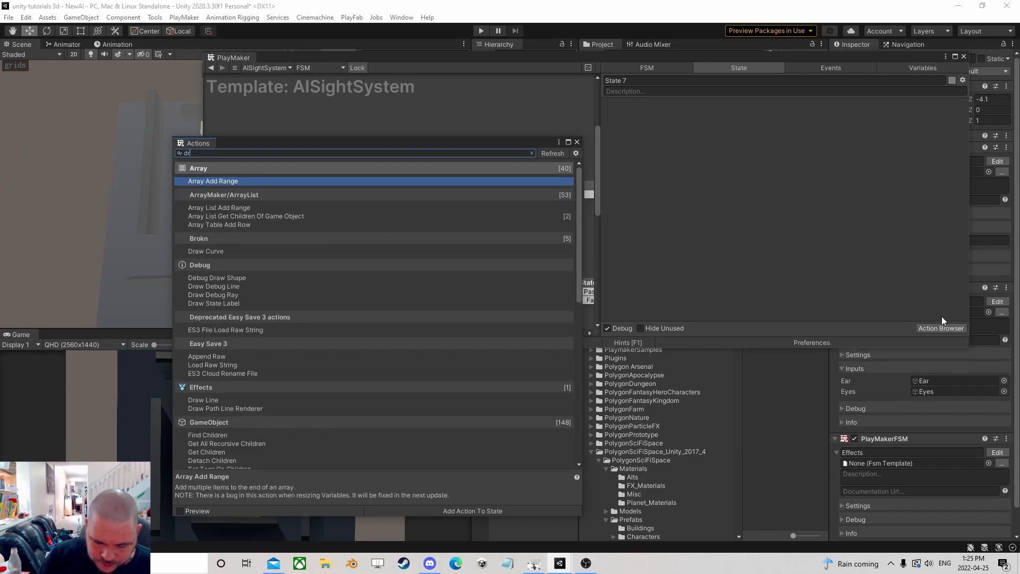
pyautogui.press('BackSpace')
pyautogui.press('BackSpace')
pyautogui.write('set game')
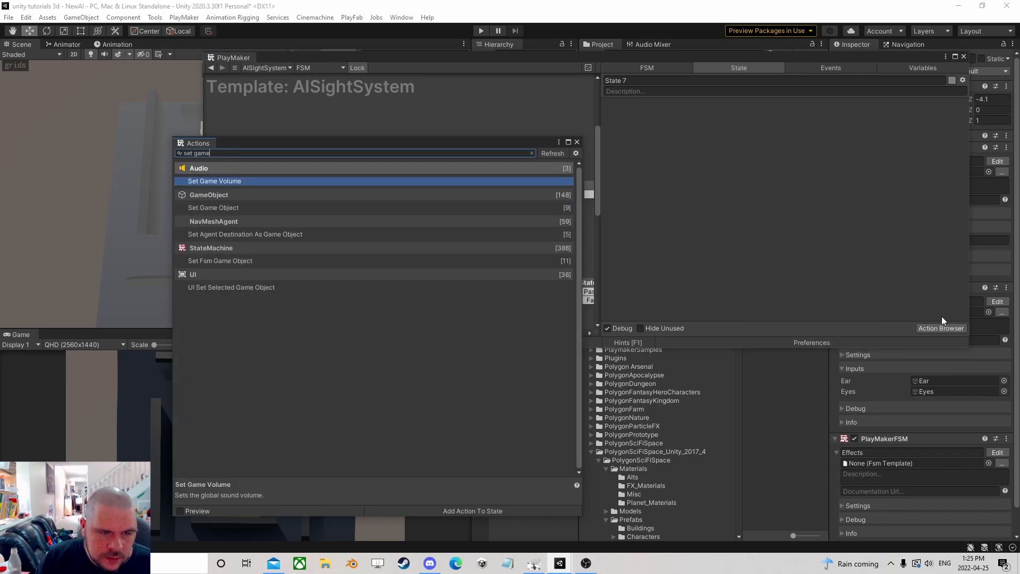
pyautogui.press('Down')
pyautogui.press('Return')
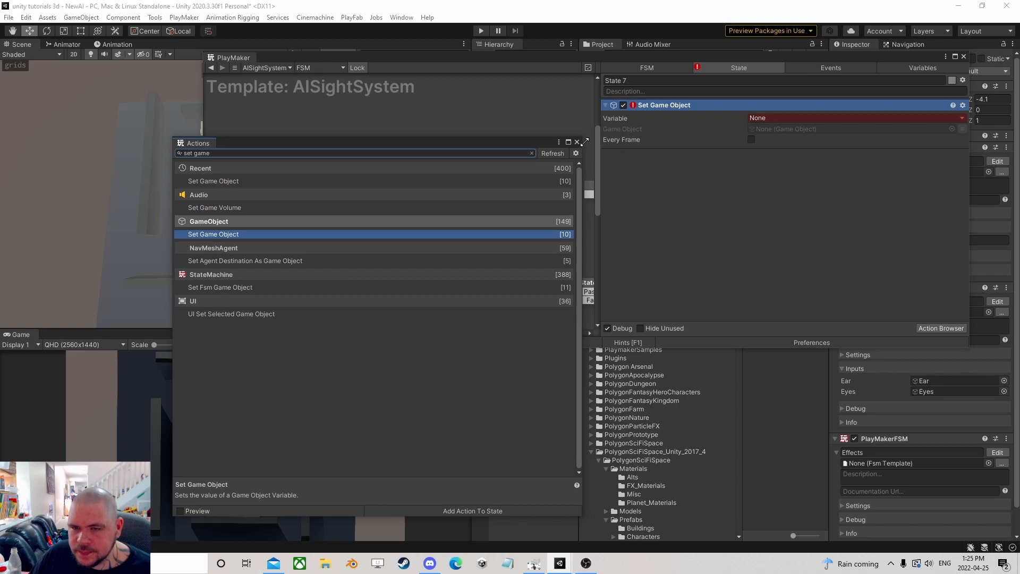
pyautogui.click(792, 117)
pyautogui.click(795, 165)
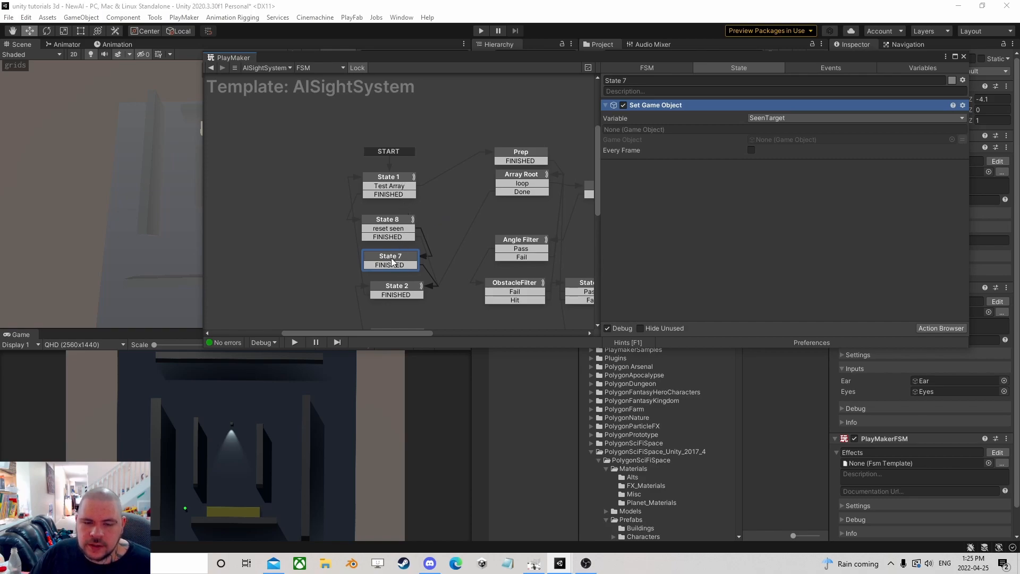
# - Move State 8, State 7 and State 2 up into a compact column below State 1
pyautogui.moveTo(339, 205); pyautogui.dragTo(436, 265)
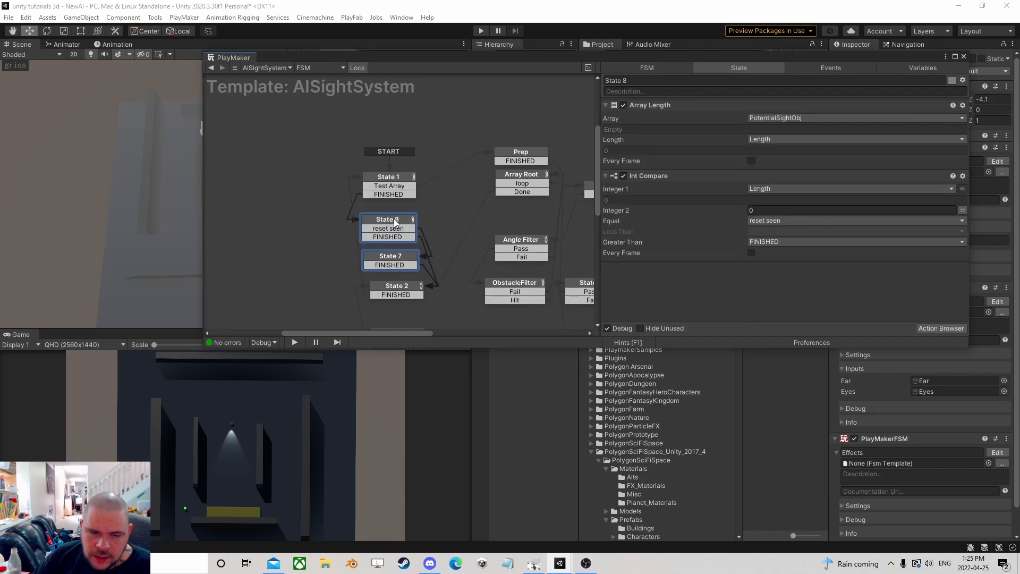
pyautogui.moveTo(393, 219); pyautogui.dragTo(394, 211)
pyautogui.moveTo(394, 289); pyautogui.dragTo(392, 278)
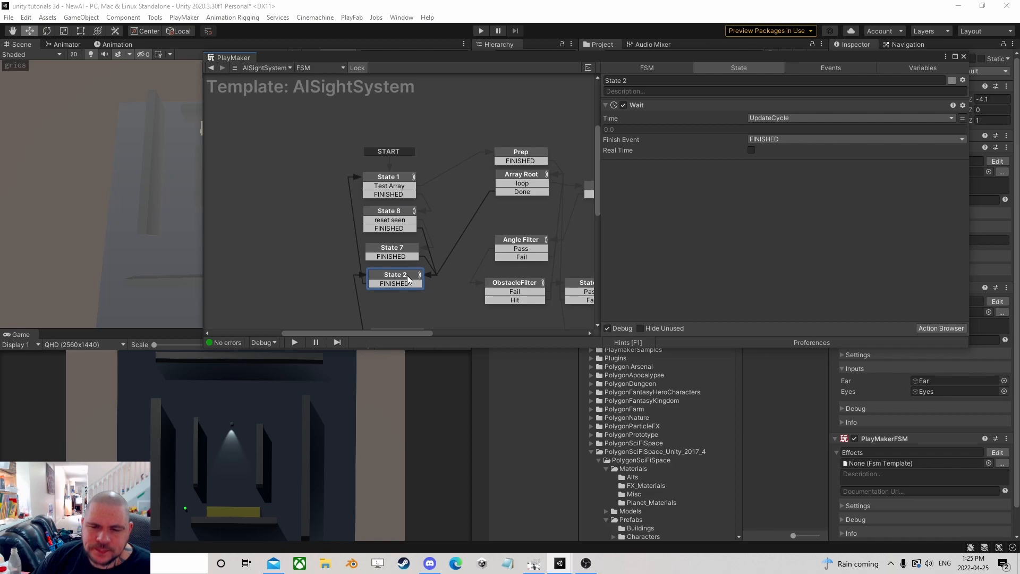
# - Review the actions and transitions of State 1, State 8, State 7, State 5 and State 6 in the sight template
pyautogui.click(394, 177)
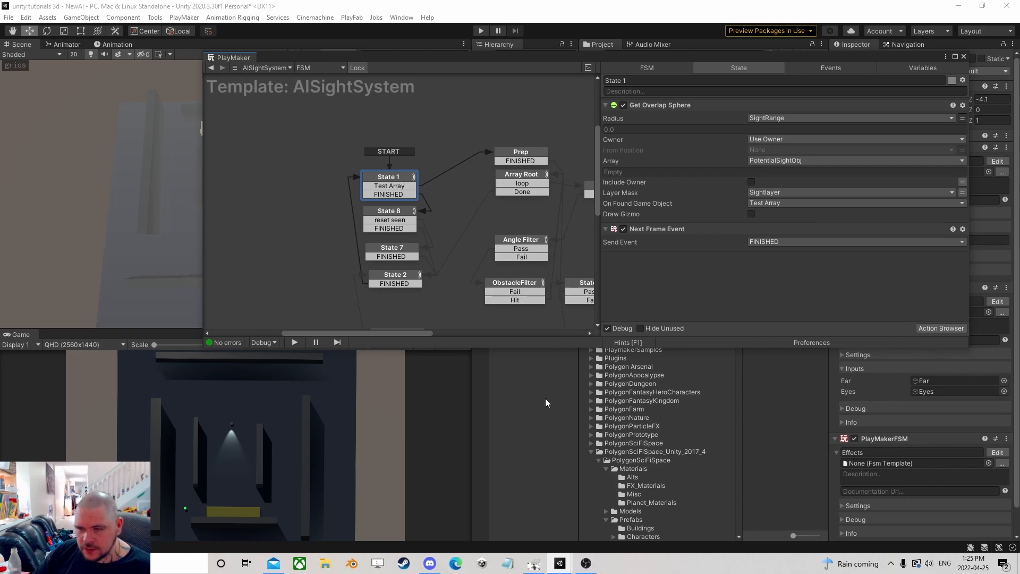
pyautogui.moveTo(477, 290); pyautogui.dragTo(448, 241, button='middle')
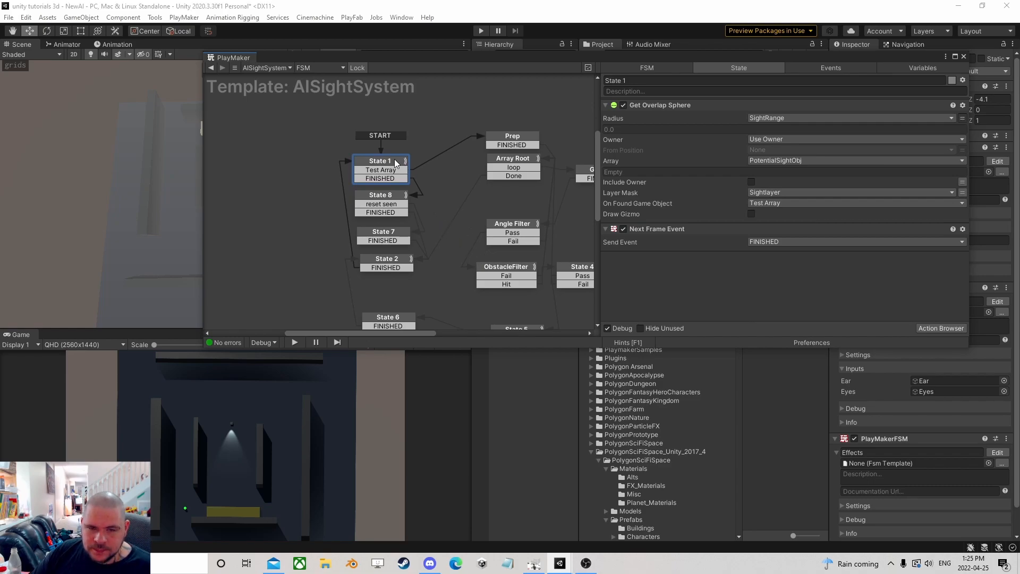
pyautogui.click(382, 201)
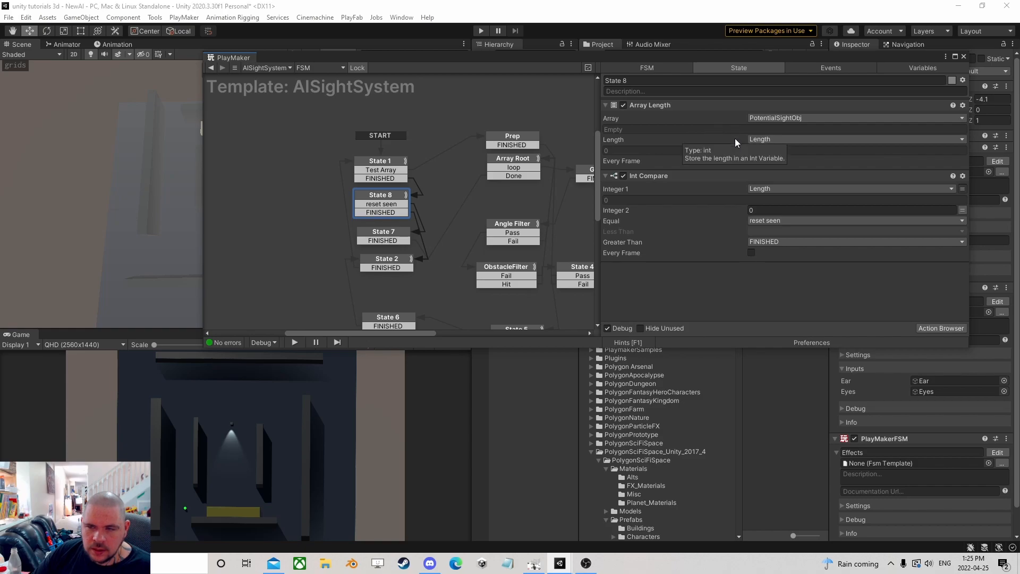
pyautogui.click(396, 231)
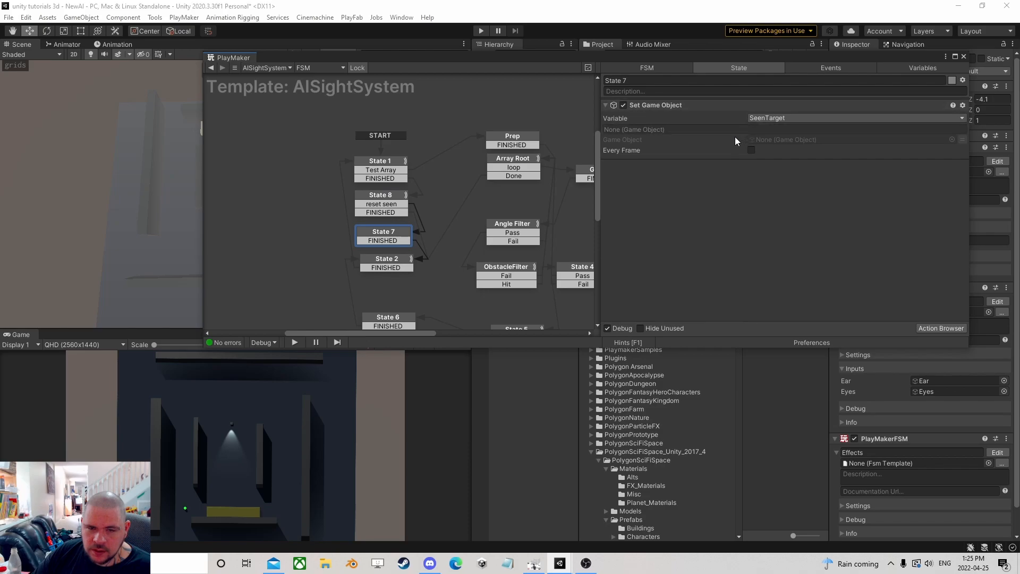
pyautogui.moveTo(442, 253); pyautogui.dragTo(335, 169, button='middle')
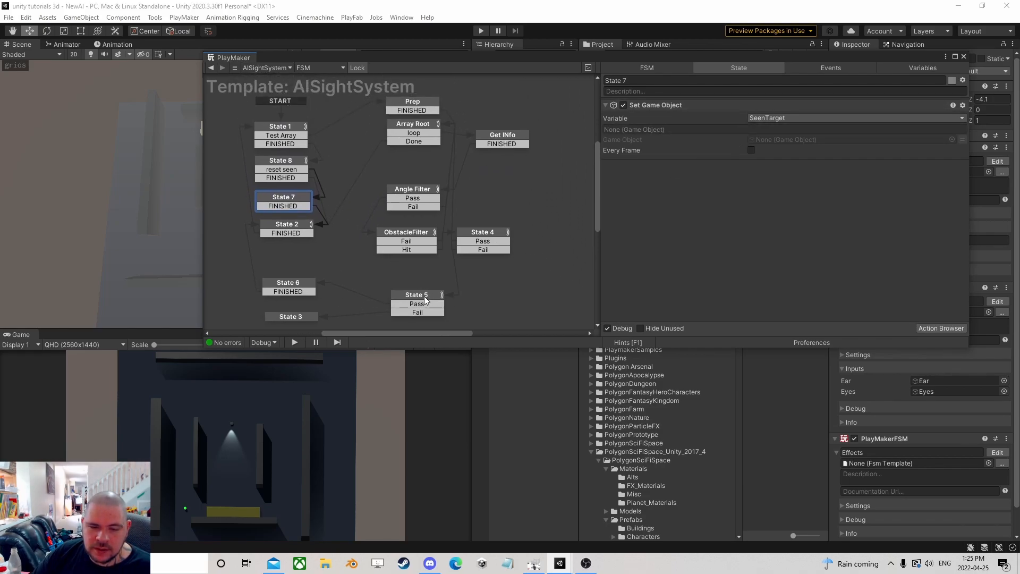
pyautogui.click(424, 295)
pyautogui.click(292, 289)
pyautogui.moveTo(343, 213); pyautogui.dragTo(373, 231, button='middle')
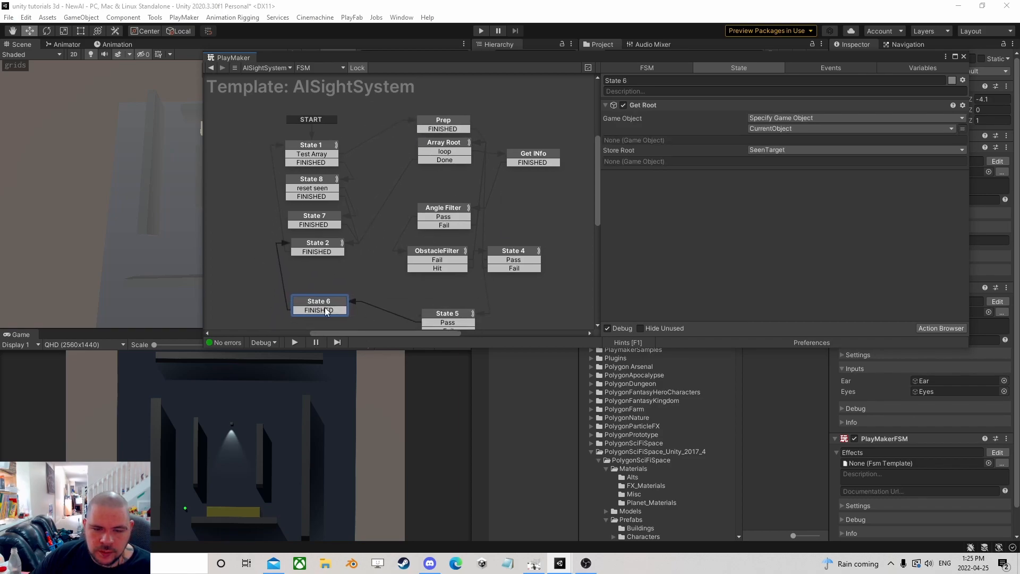
# - Review the actions and transitions of State 2, State 1, State 7 and State 8 in the sight template
pyautogui.click(324, 244)
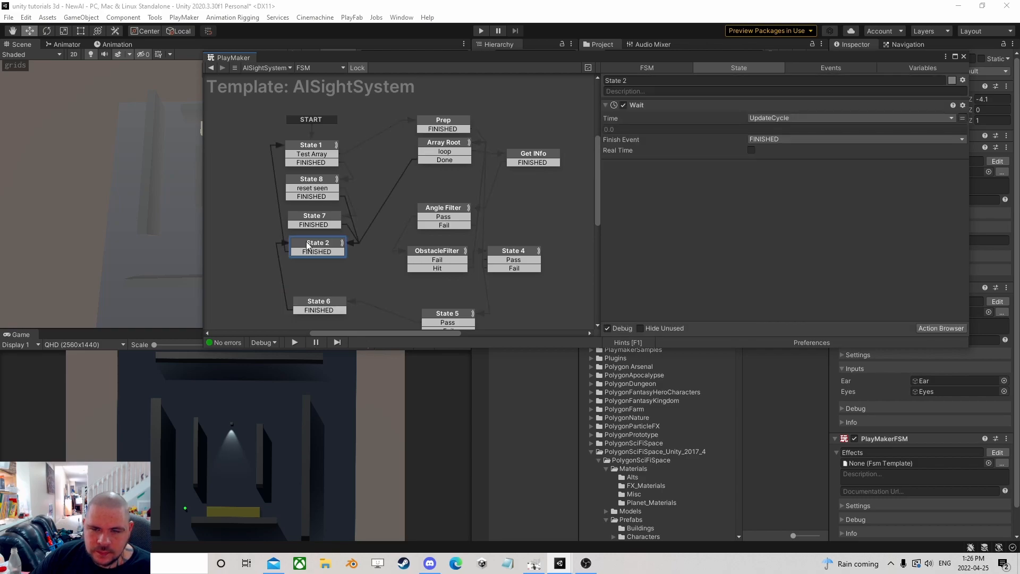
pyautogui.click(314, 251)
pyautogui.click(304, 143)
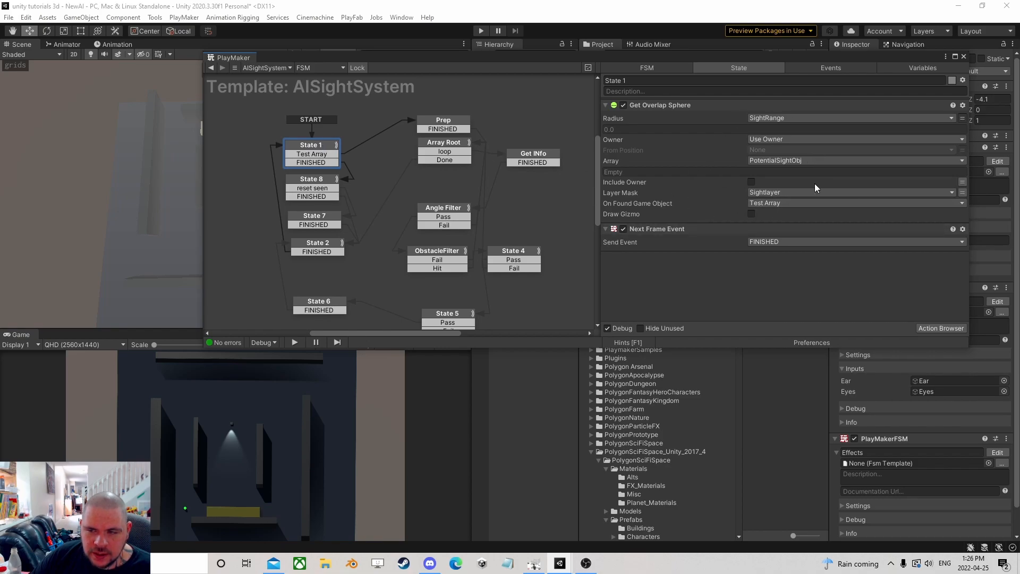
pyautogui.click(318, 218)
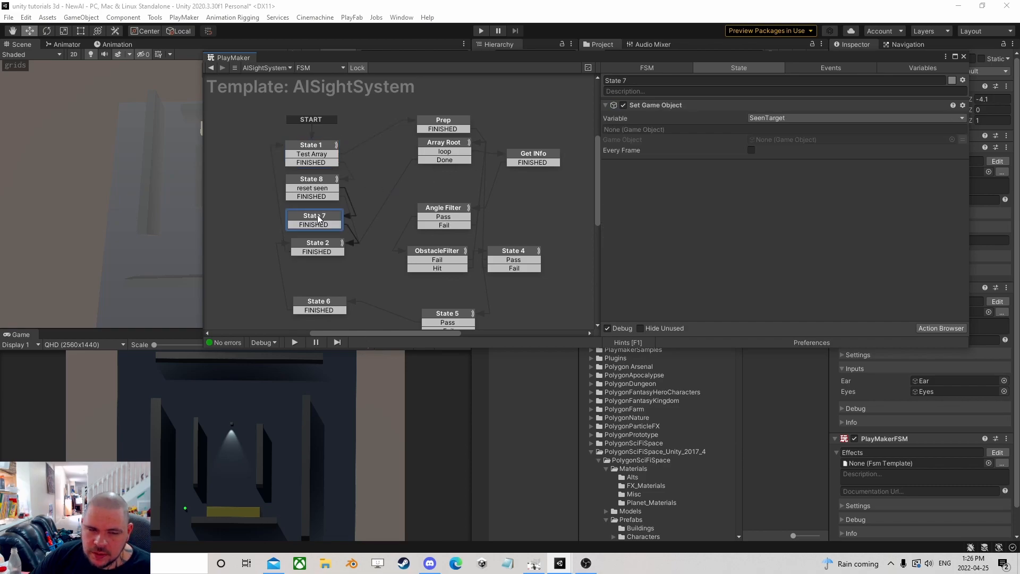
pyautogui.click(315, 179)
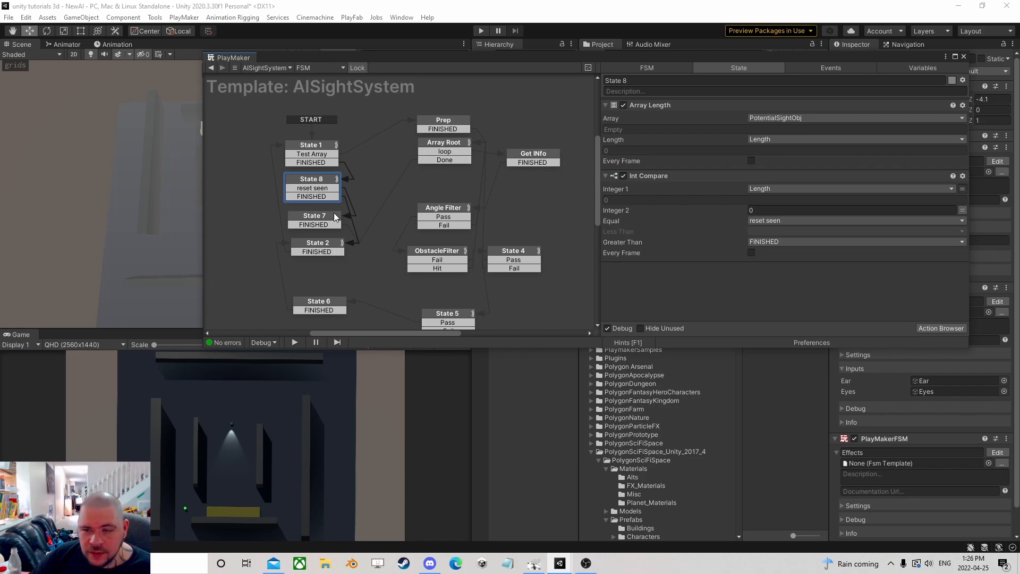
# - Play-test the scene from the Brain FSM, inspect State 8 and State 1 of Chase's running sight FSM, and stop the game
pyautogui.click(210, 68)
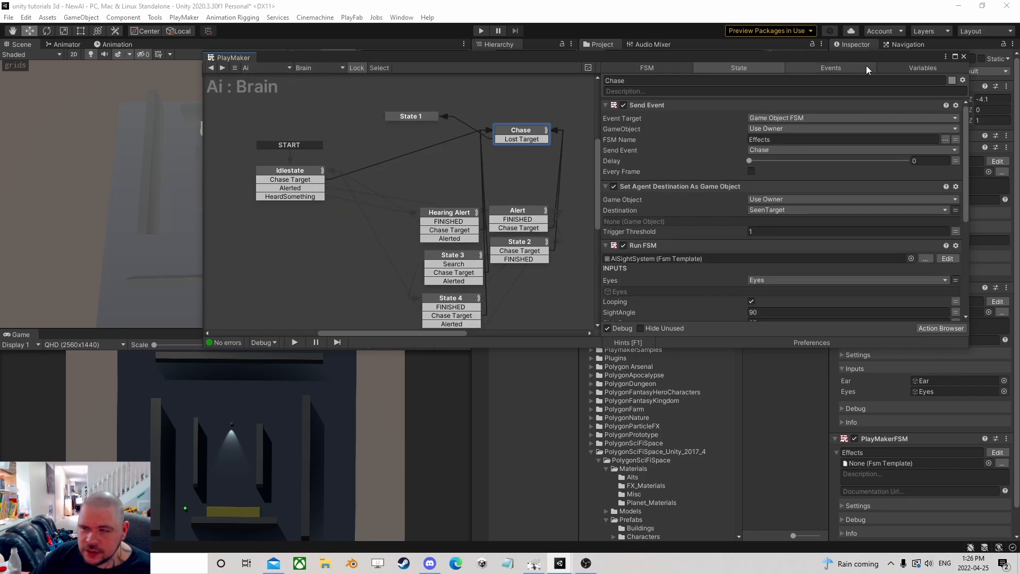
pyautogui.click(479, 31)
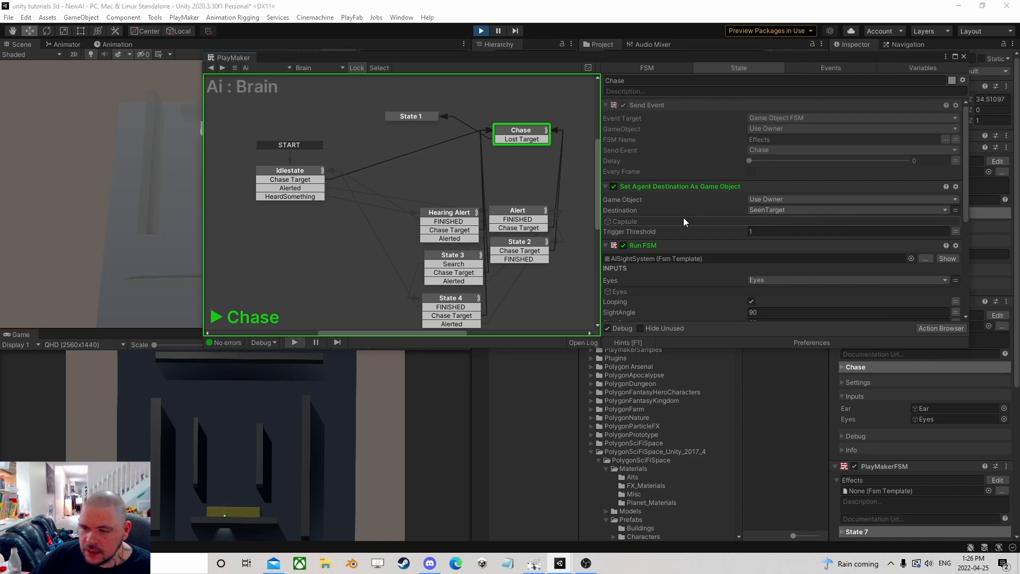
pyautogui.scroll(-3, 733, 221)
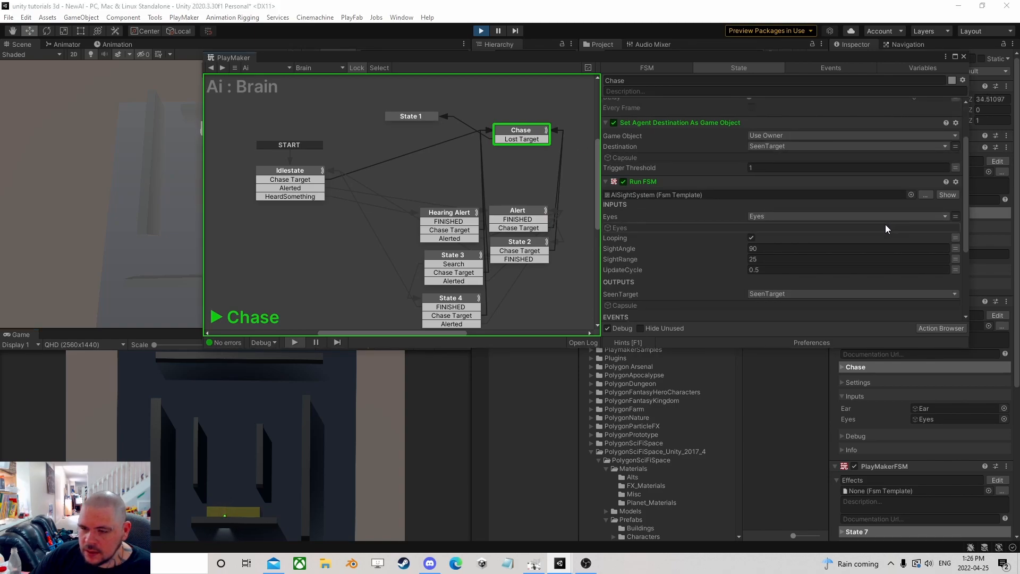
pyautogui.scroll(-1, 886, 229)
pyautogui.click(947, 163)
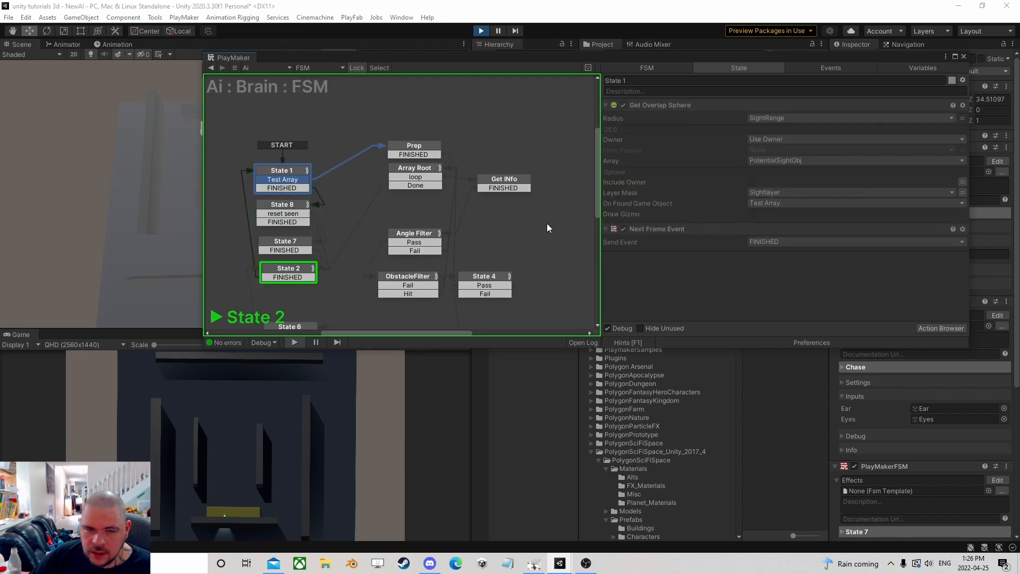
pyautogui.click(291, 209)
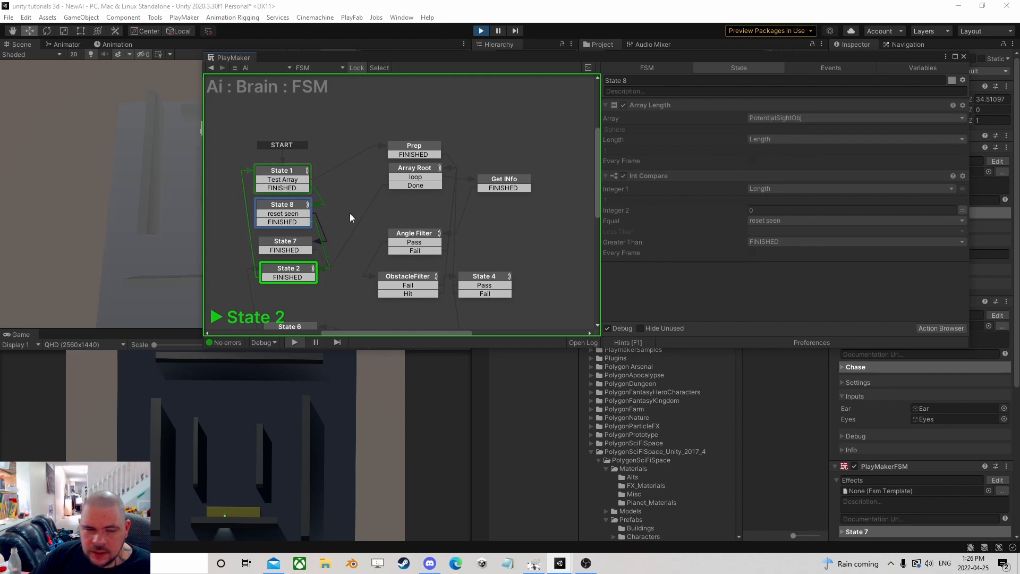
pyautogui.click(283, 175)
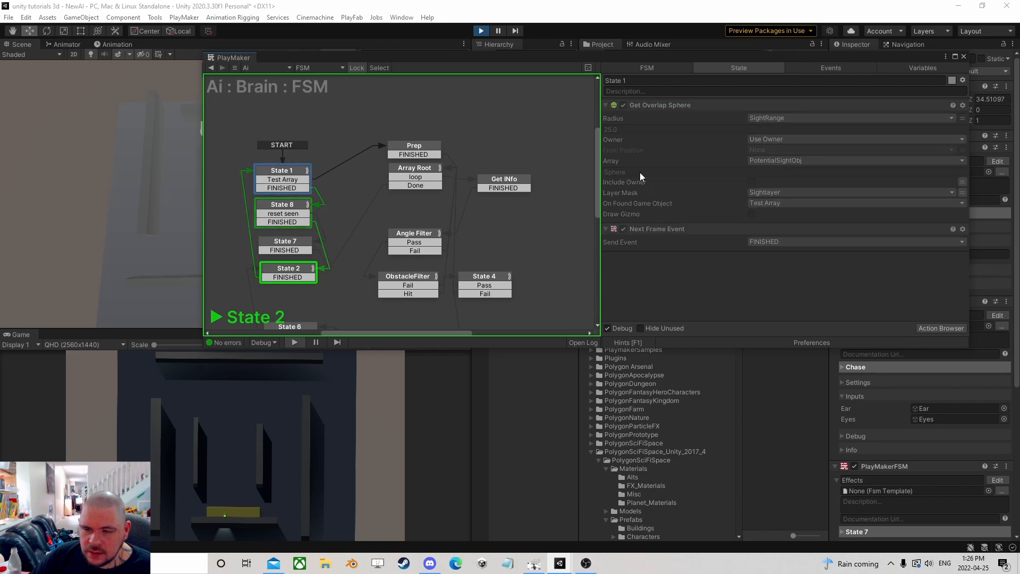
pyautogui.click(292, 205)
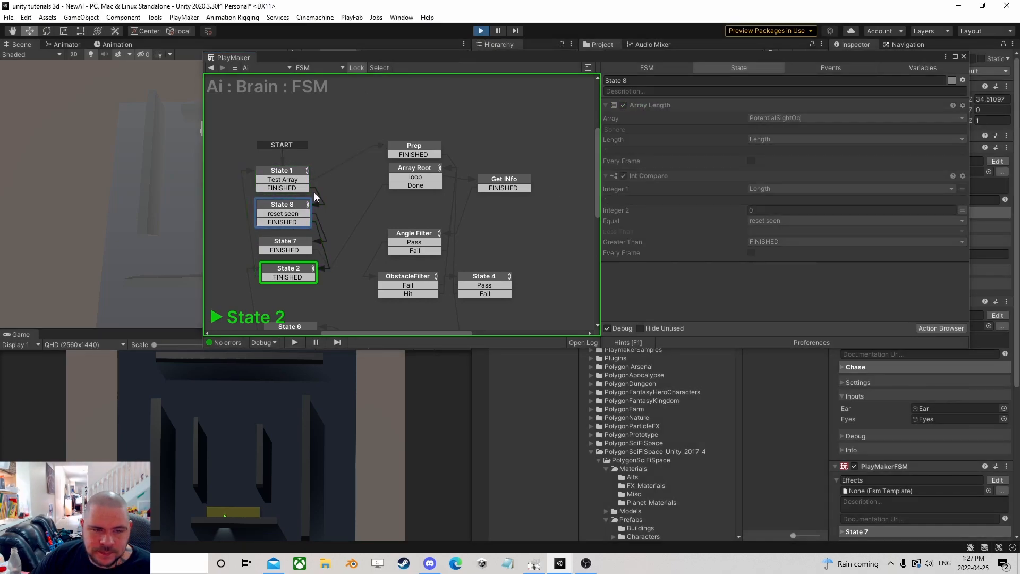
pyautogui.hotkey('ctrl', 'p')
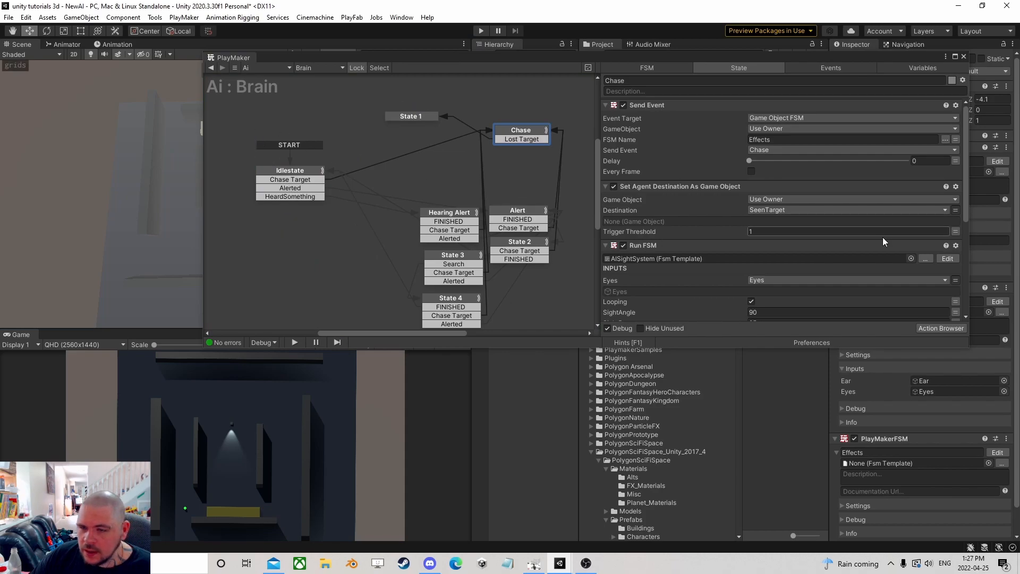
# - Reopen the AISightSystem template from Chase and recheck the loop through State 1, State 8, State 7 and State 2
pyautogui.click(947, 258)
pyautogui.click(312, 149)
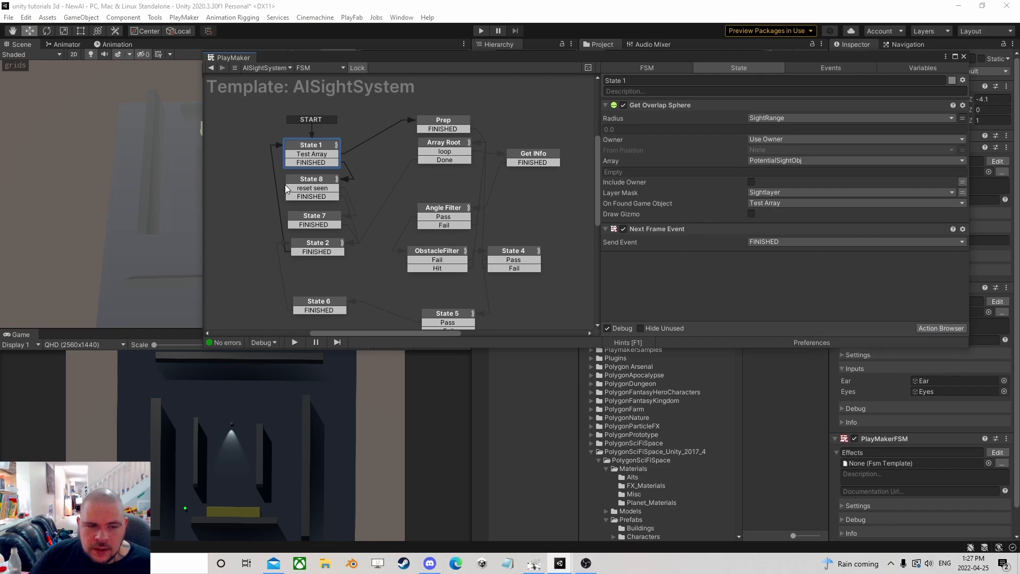
pyautogui.click(311, 180)
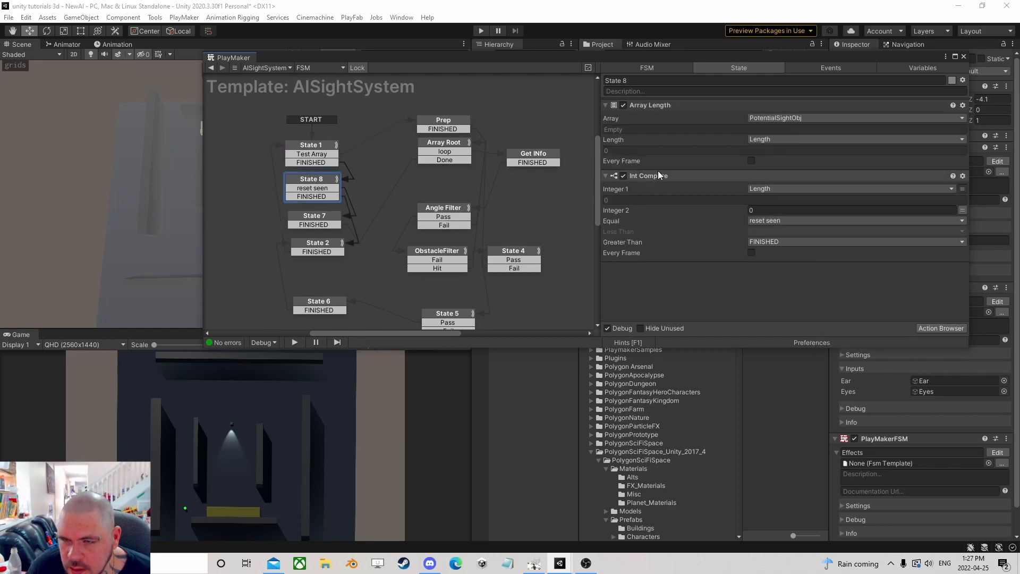
pyautogui.click(317, 144)
pyautogui.click(313, 177)
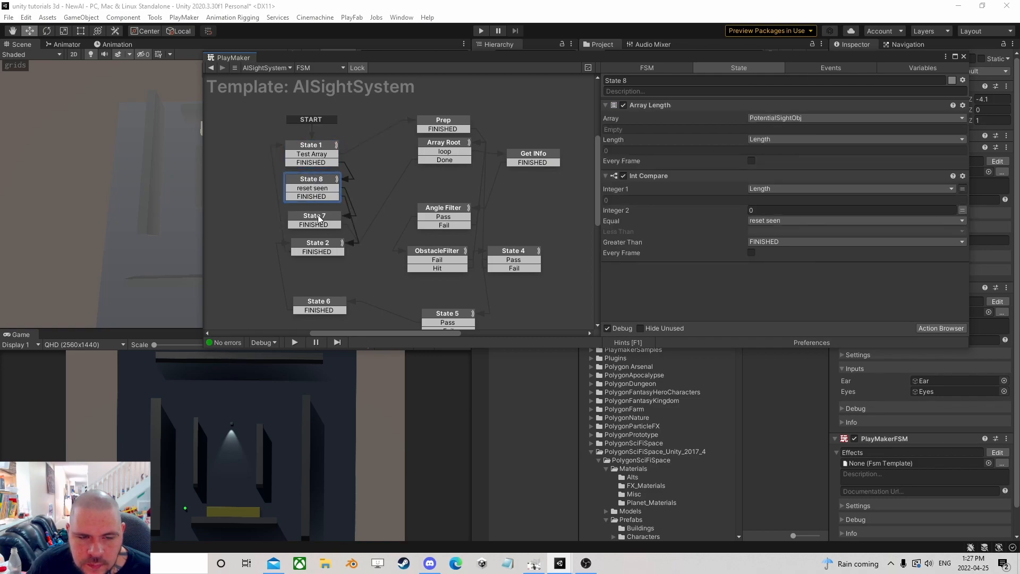
pyautogui.click(318, 216)
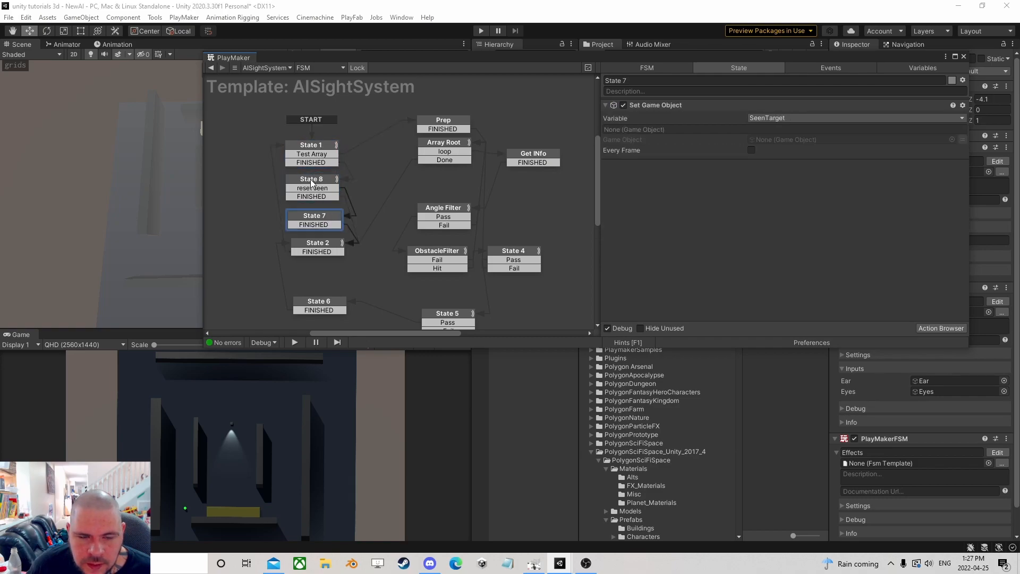
pyautogui.click(315, 251)
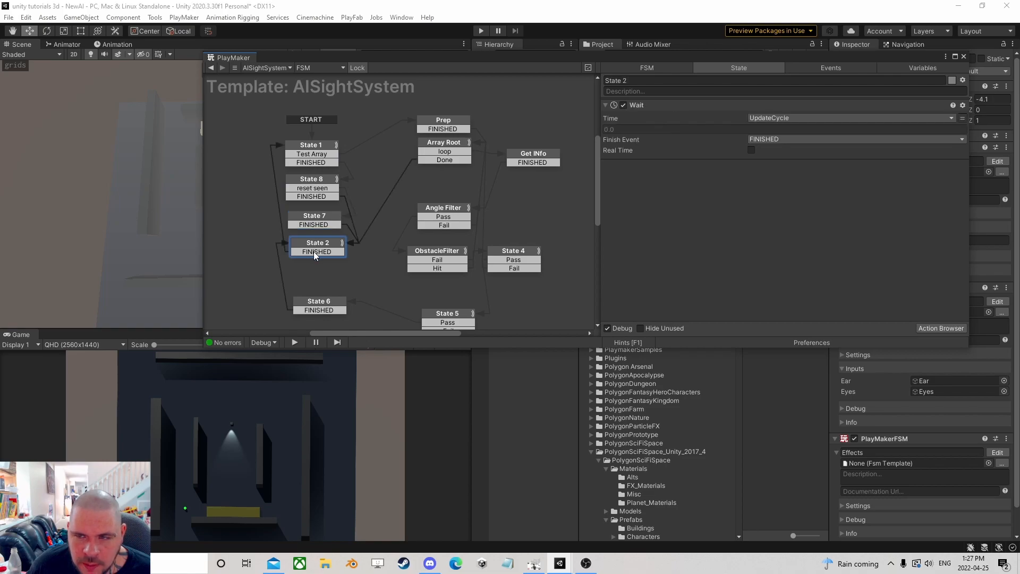
# - Insert a new state between State 2 and State 1 with an Array Resize action that sets PotentialSightObj to size 0
pyautogui.moveTo(313, 250); pyautogui.dragTo(321, 152)
pyautogui.click(945, 330)
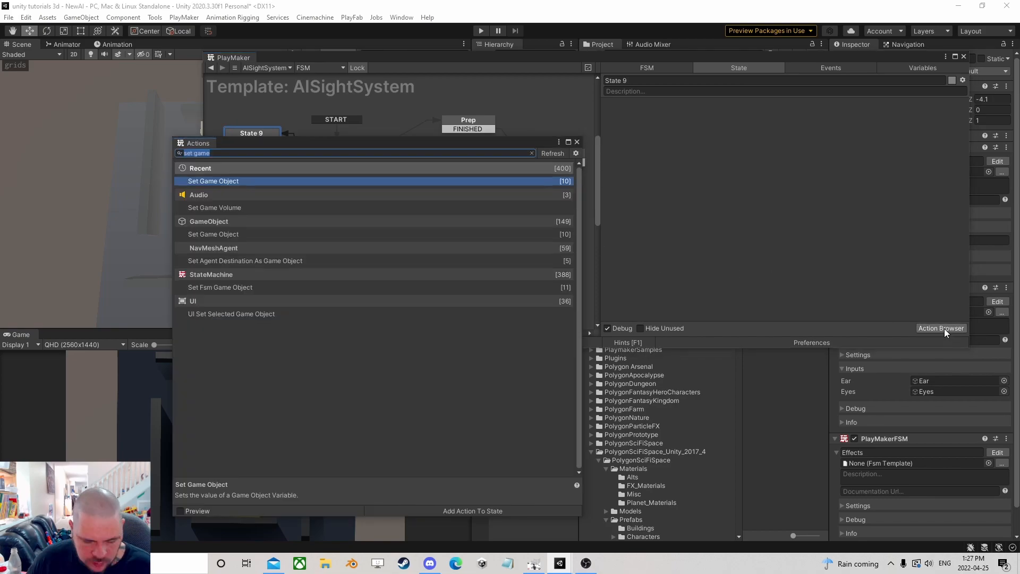
pyautogui.write('array')
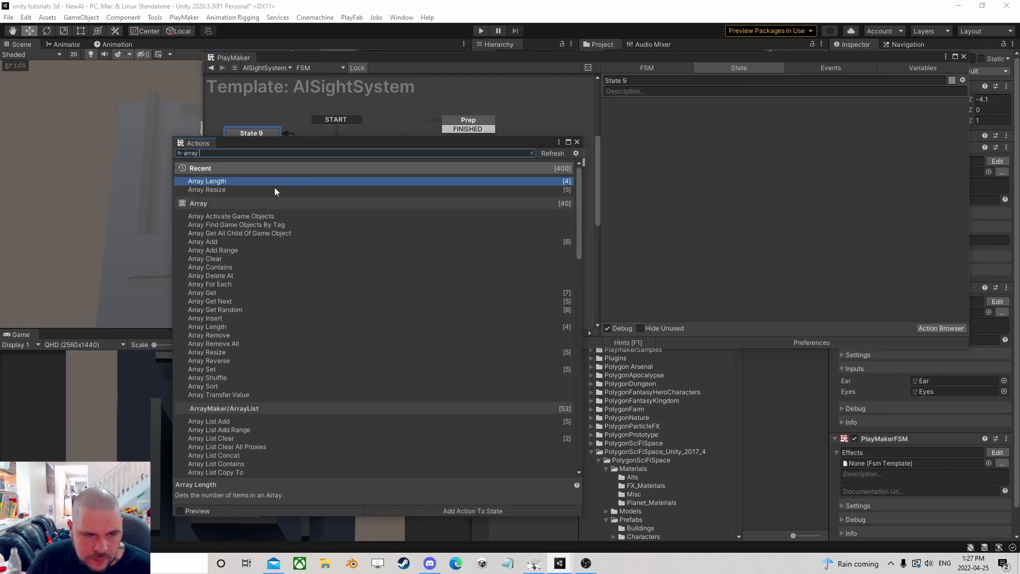
pyautogui.doubleClick(238, 189)
pyautogui.click(577, 142)
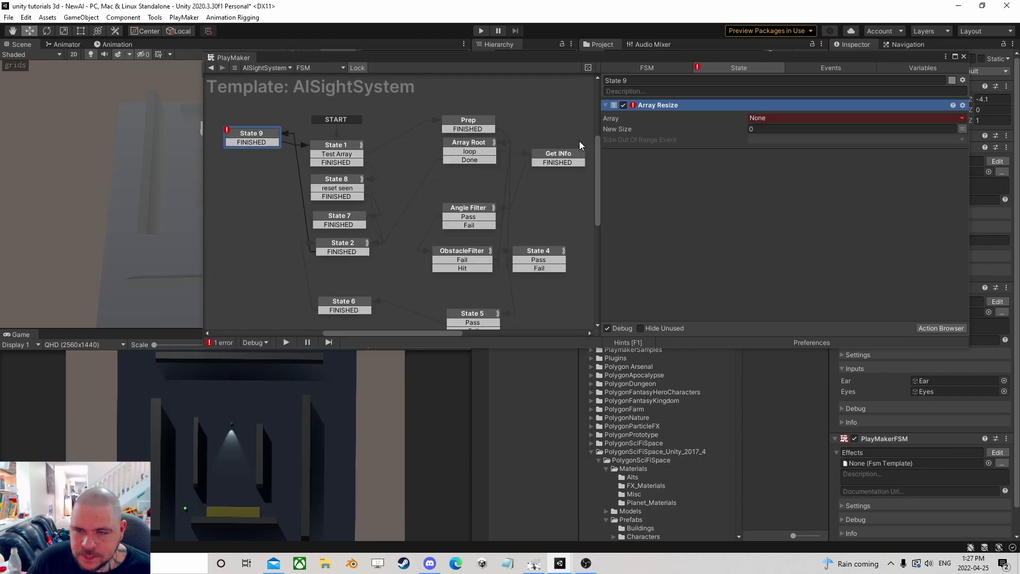
pyautogui.click(792, 118)
pyautogui.click(781, 141)
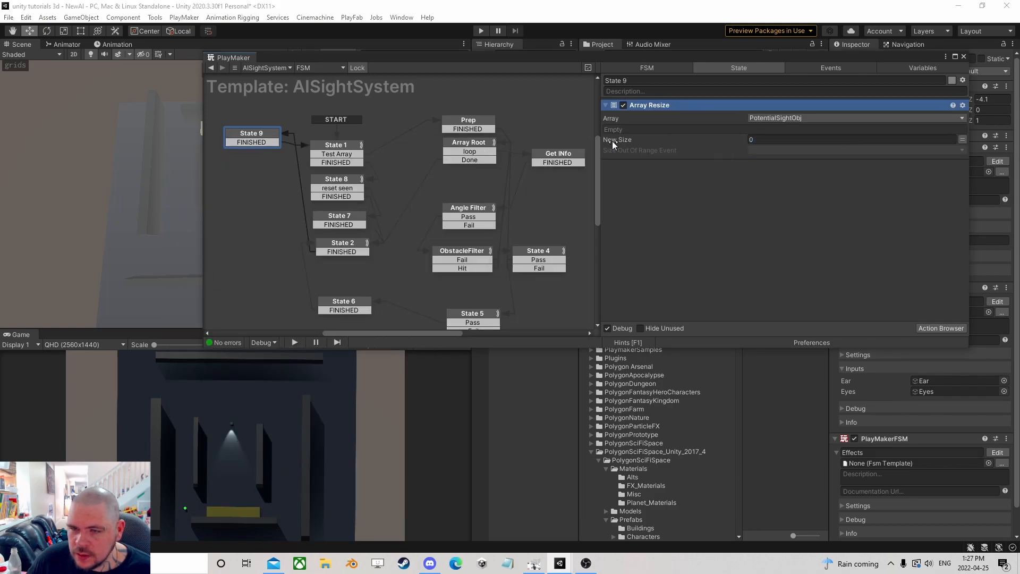
pyautogui.moveTo(252, 136); pyautogui.dragTo(263, 146)
# - Play-test the chase again, check the Brain's State 1 reached through Lost Target, and stop the game
pyautogui.click(481, 30)
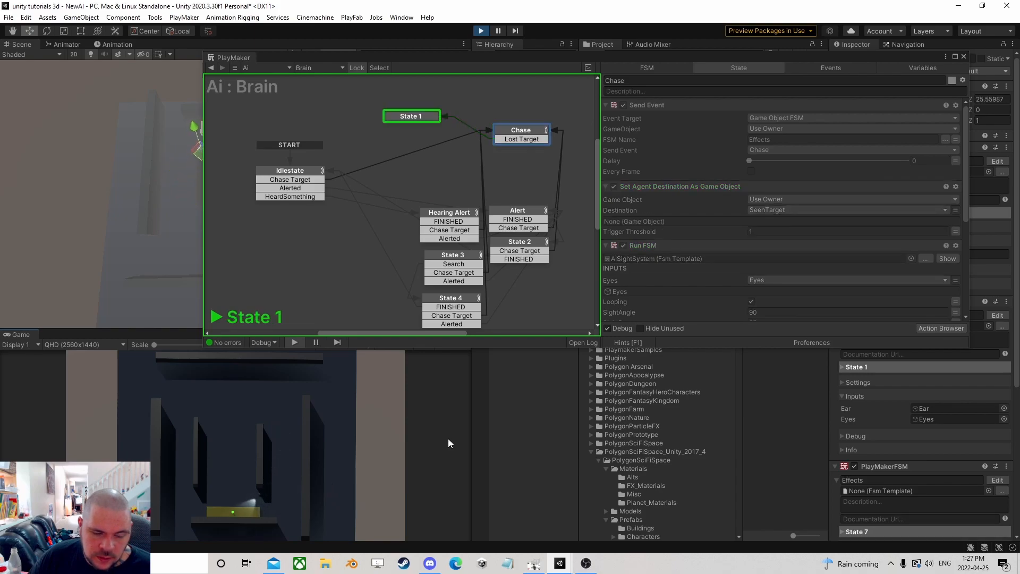
pyautogui.click(428, 118)
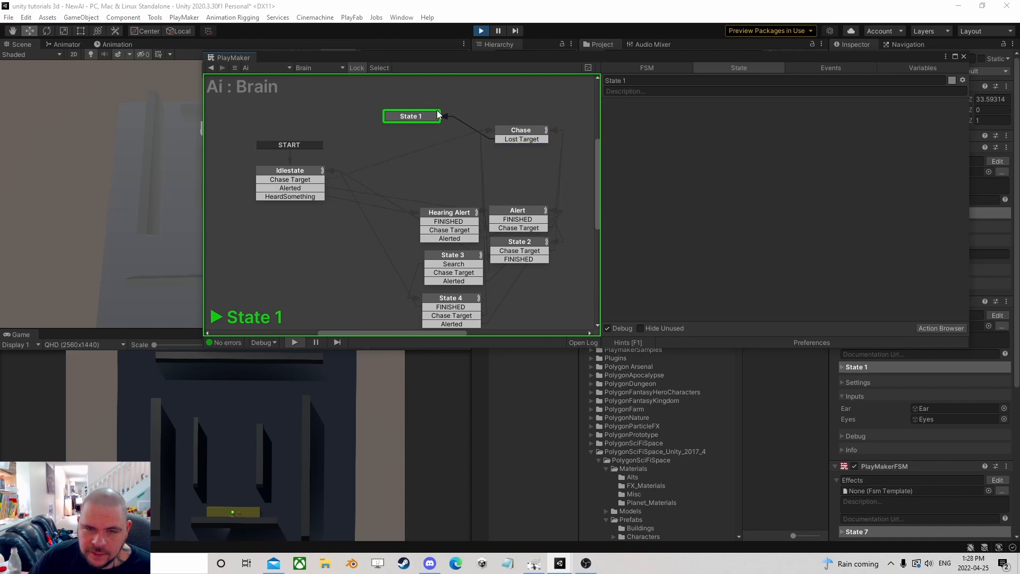
pyautogui.click(480, 31)
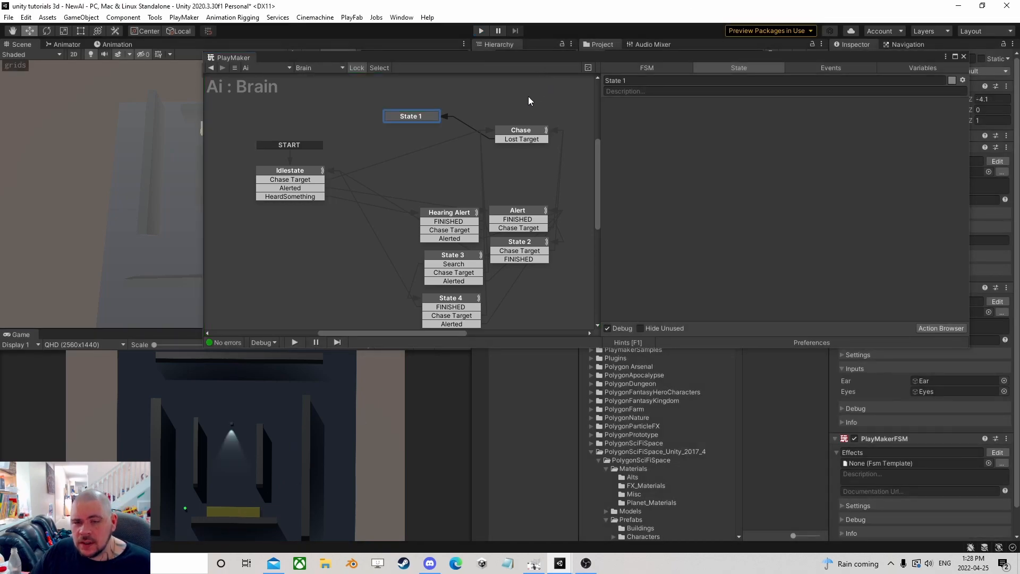
# - Move the FSM editor off the Inspector and open the Ai object's Effects FSM for editing
pyautogui.click(526, 131)
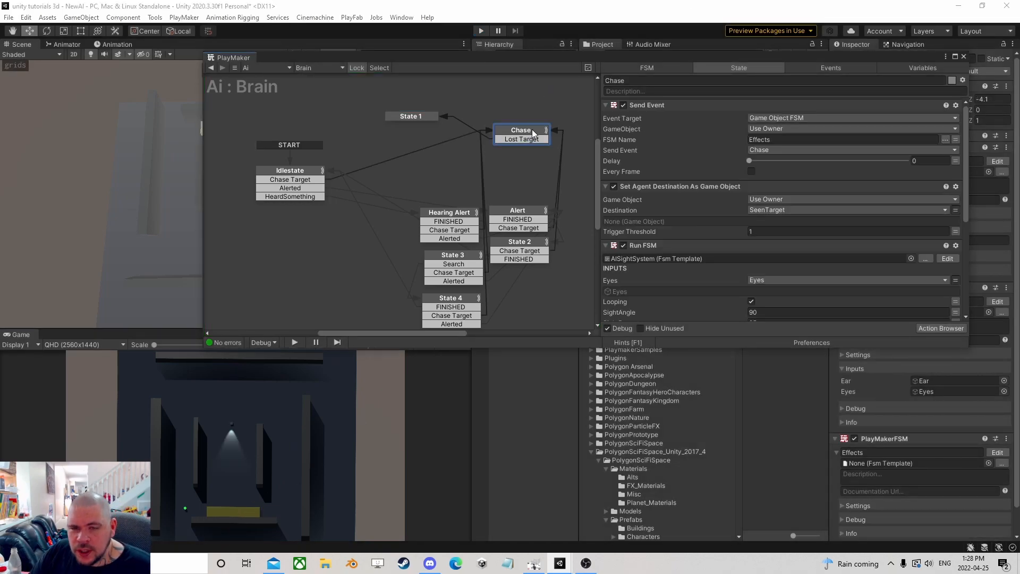
pyautogui.click(410, 118)
pyautogui.moveTo(867, 56); pyautogui.dragTo(731, 71)
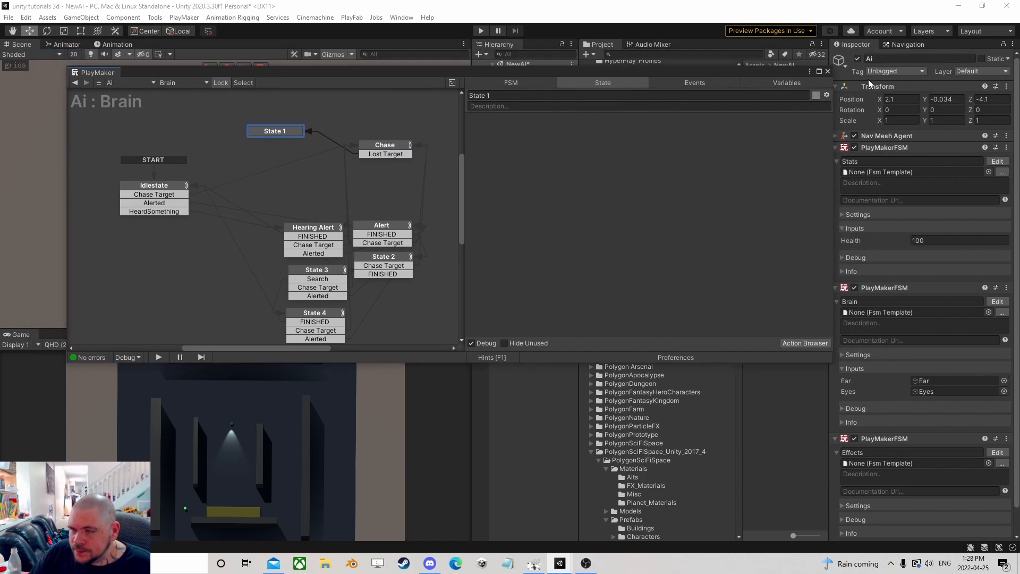
pyautogui.click(827, 71)
pyautogui.click(997, 453)
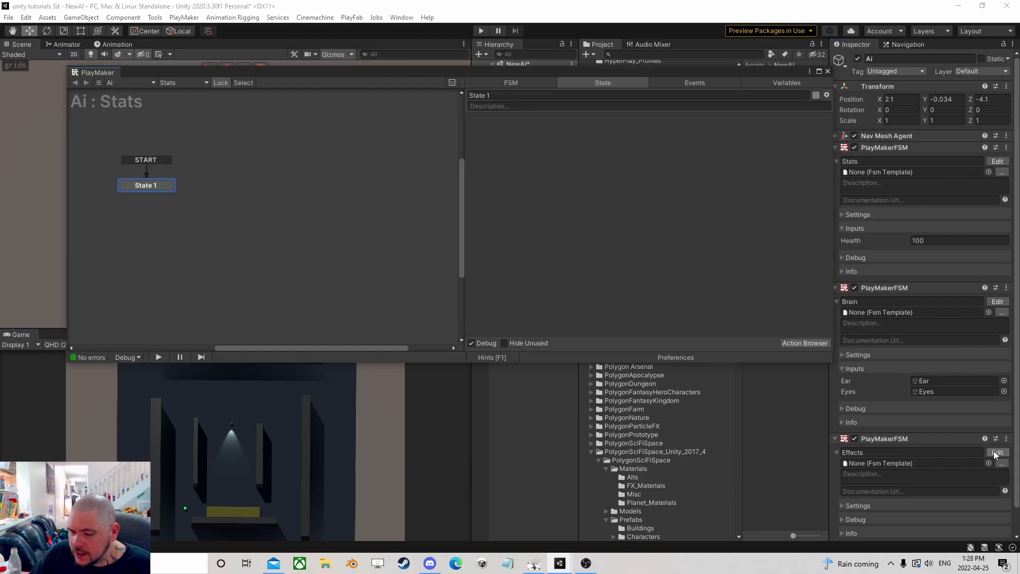
# - Add a Confused event to the Effects FSM and make it global
pyautogui.moveTo(437, 248); pyautogui.dragTo(225, 157)
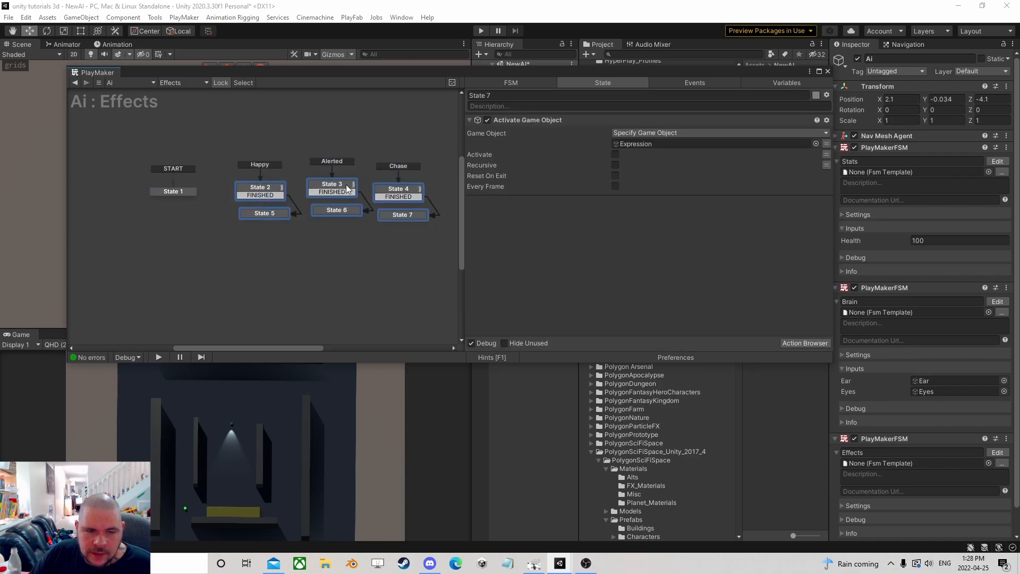
pyautogui.moveTo(368, 242); pyautogui.dragTo(244, 257, button='middle')
pyautogui.scroll(1, 244, 256)
pyautogui.click(246, 255)
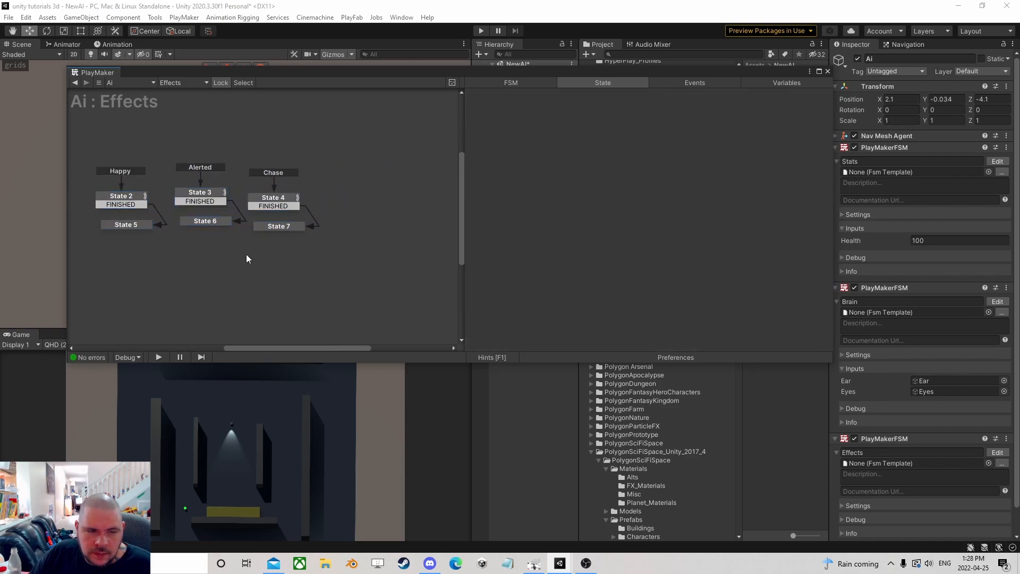
pyautogui.click(685, 83)
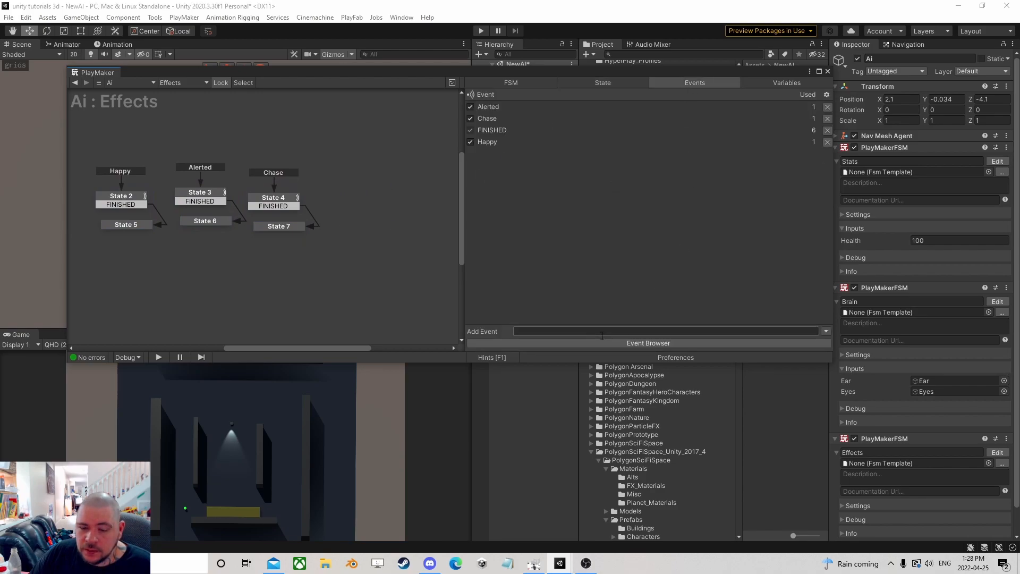
pyautogui.write('Confused')
pyautogui.press('Return')
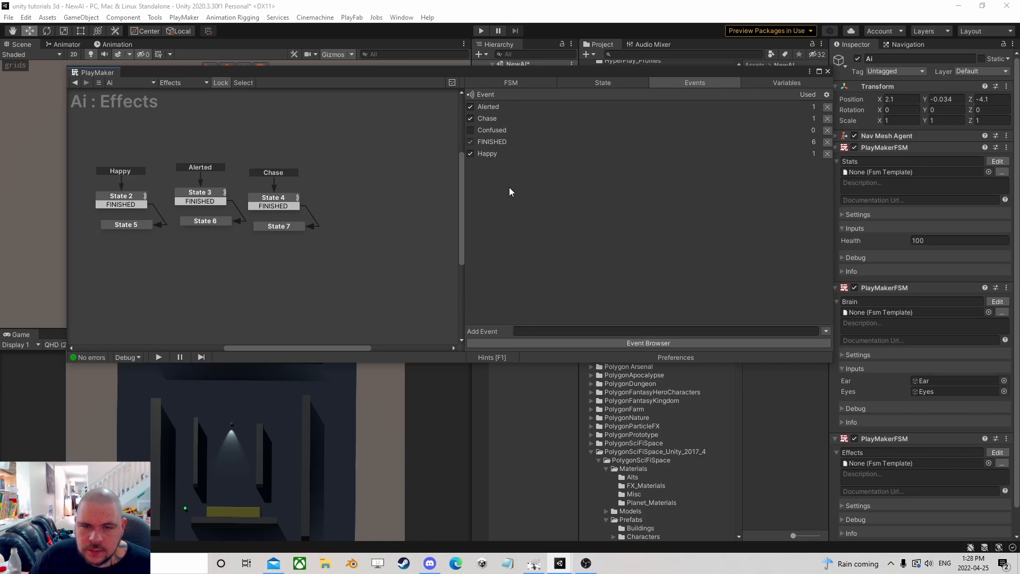
pyautogui.click(470, 130)
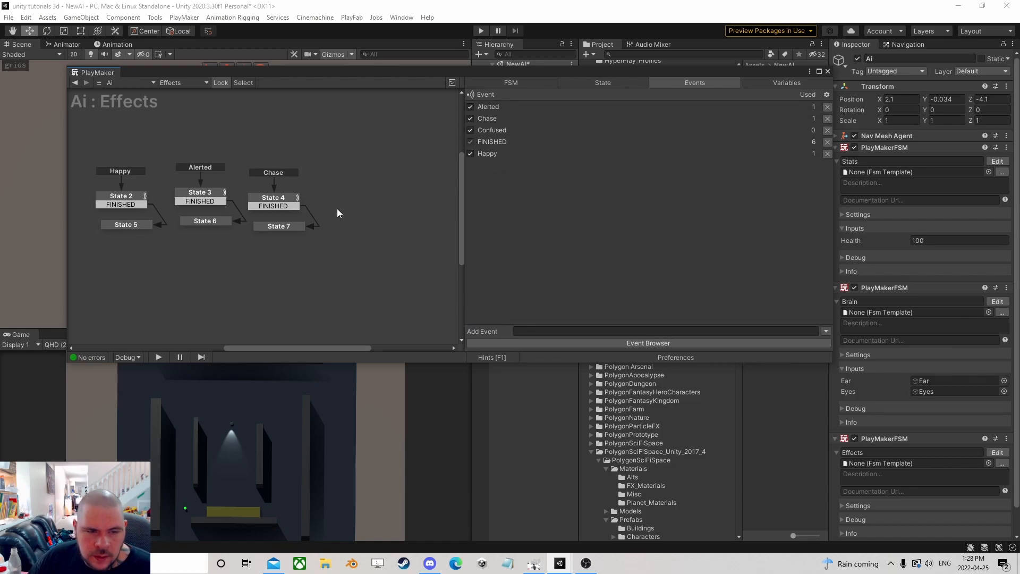
# - Duplicate the Alerted branch, State 3 and State 6, and place the copy beside the Chase branch
pyautogui.moveTo(241, 250); pyautogui.dragTo(170, 161)
pyautogui.rightClick(192, 195)
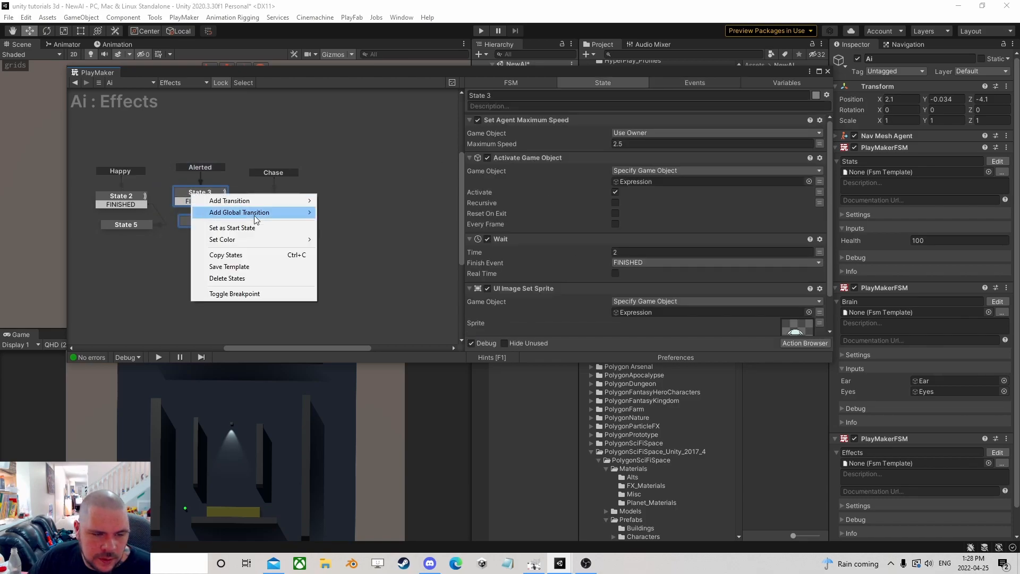
pyautogui.click(240, 255)
pyautogui.rightClick(324, 192)
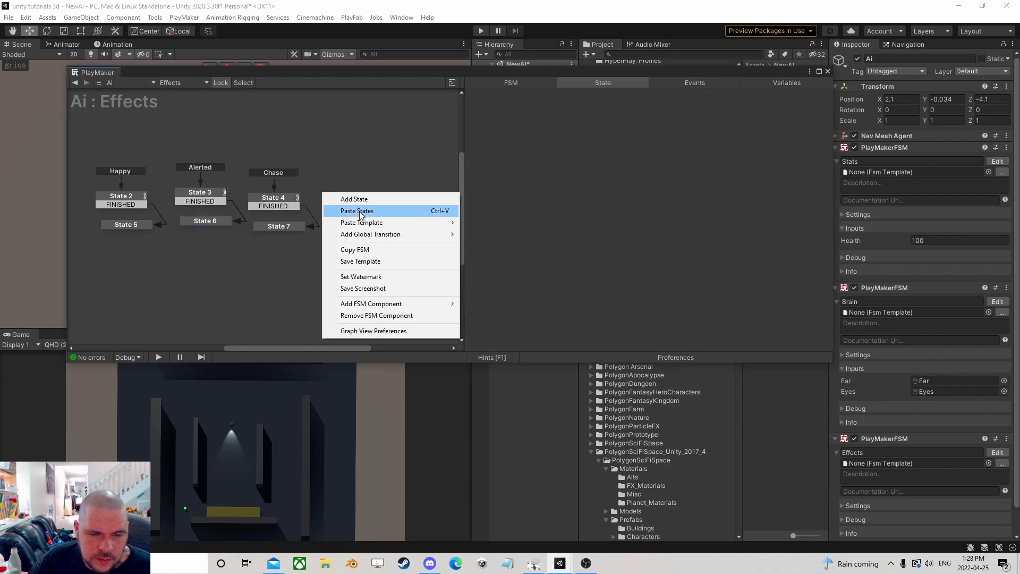
pyautogui.click(350, 207)
pyautogui.moveTo(350, 201); pyautogui.dragTo(366, 200)
pyautogui.click(361, 270)
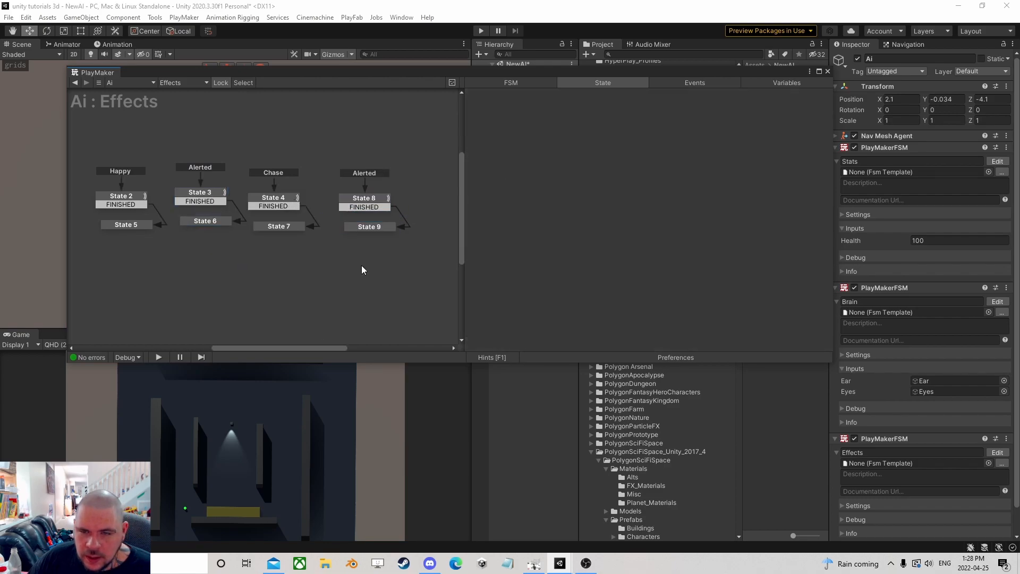
# - Set the maximum agent speed in State 8 of the Effects FSM to 3.5
pyautogui.click(352, 201)
pyautogui.click(616, 143)
pyautogui.write('3.5')
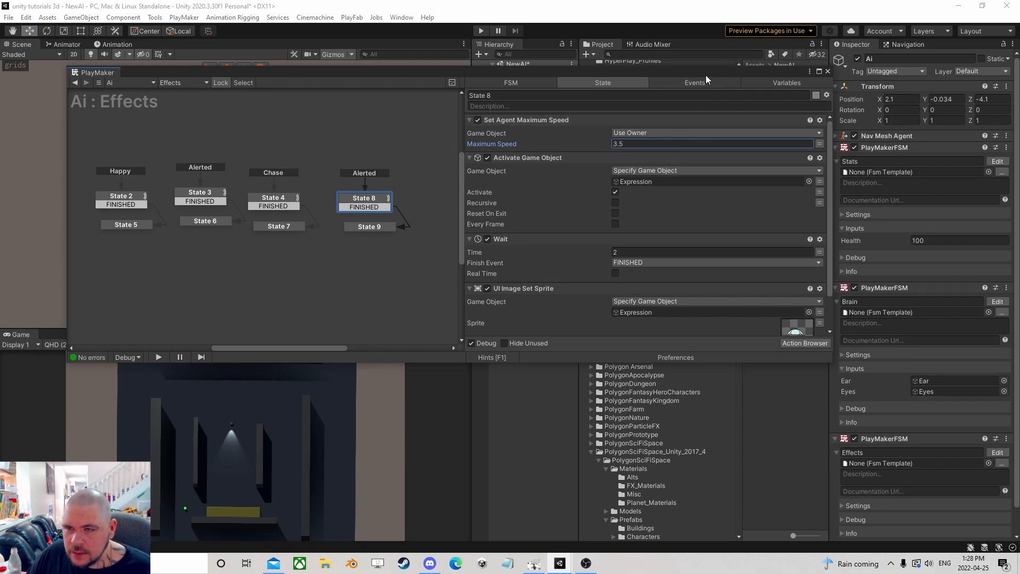
# - Assign the winking, tongue-out emoji sprite face emoji circle icon 2-01_5 to State 8's UI Image Set Sprite action
pyautogui.moveTo(706, 75); pyautogui.dragTo(390, 52)
pyautogui.scroll(-2, 368, 238)
pyautogui.click(475, 274)
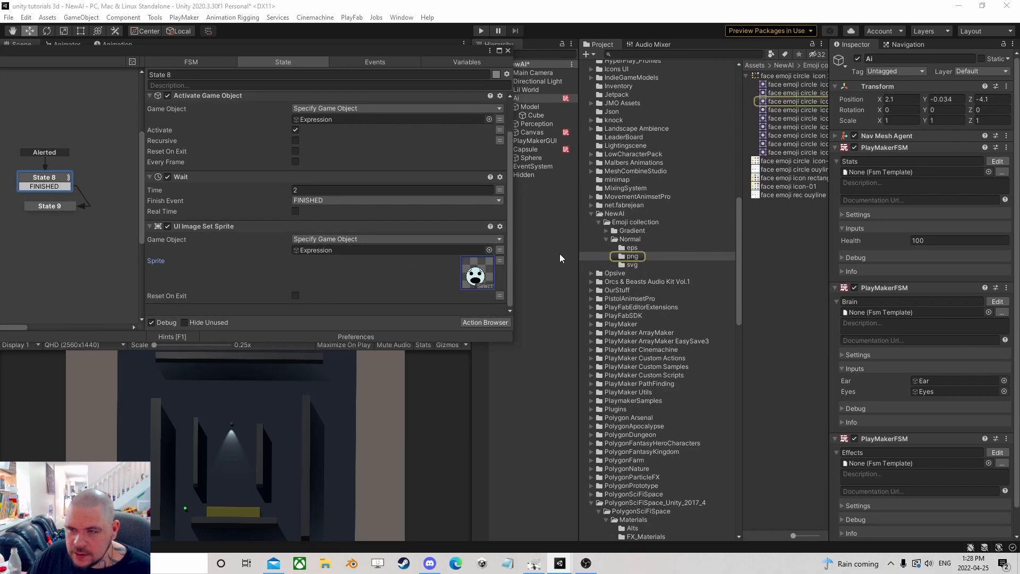
pyautogui.click(803, 110)
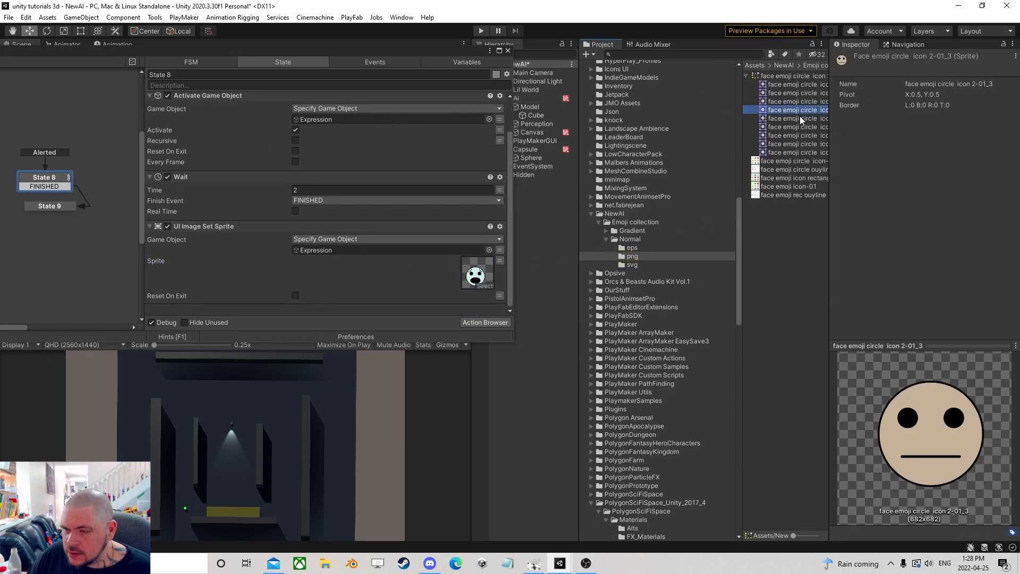
pyautogui.click(799, 117)
pyautogui.click(798, 126)
pyautogui.moveTo(804, 130); pyautogui.dragTo(473, 276)
pyautogui.moveTo(349, 52); pyautogui.dragTo(597, 91)
# - Disable the Activate Game Object action in State 6 and State 5 of the Effects FSM
pyautogui.click(291, 245)
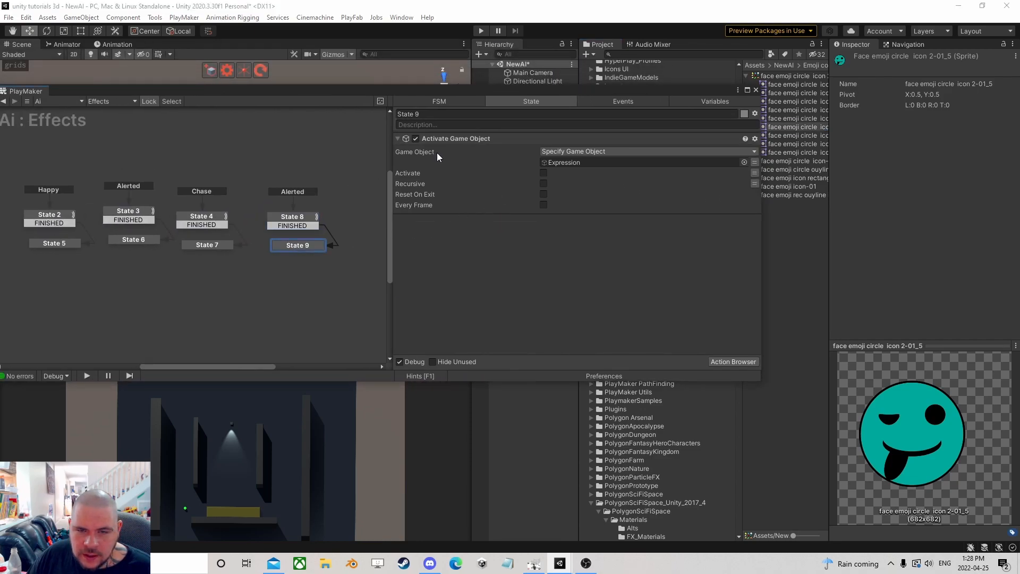
pyautogui.click(207, 243)
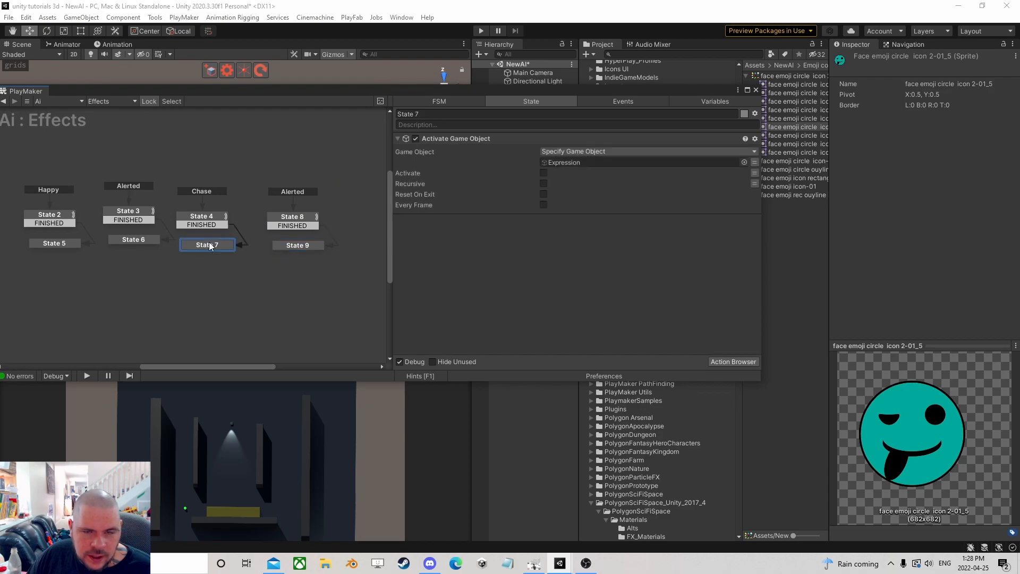
pyautogui.click(153, 239)
pyautogui.click(416, 139)
pyautogui.click(52, 244)
pyautogui.click(416, 139)
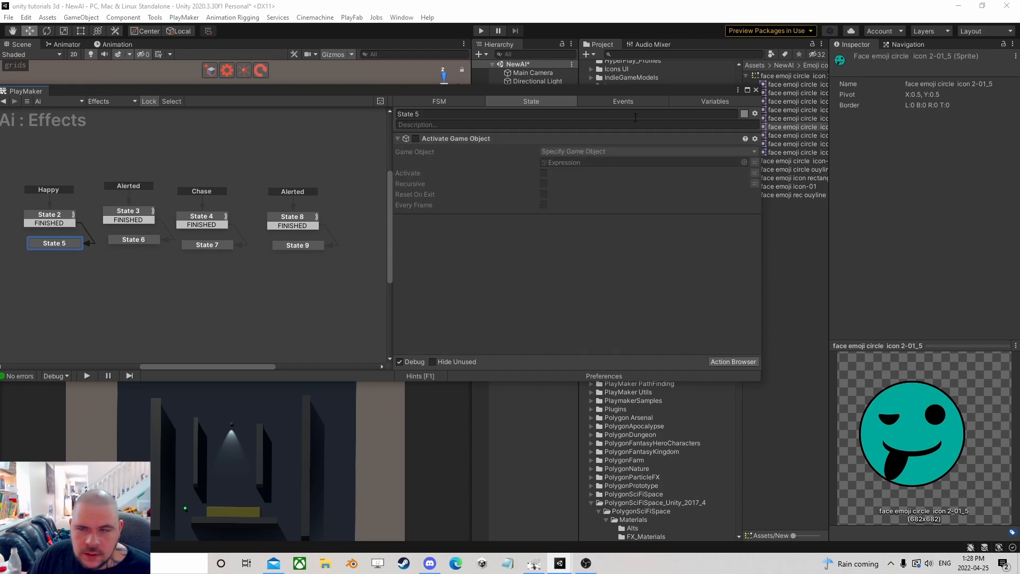
# - Open the Ai object's Brain FSM for editing and select State 1, the target of Chase's Lost Target transition
pyautogui.click(756, 90)
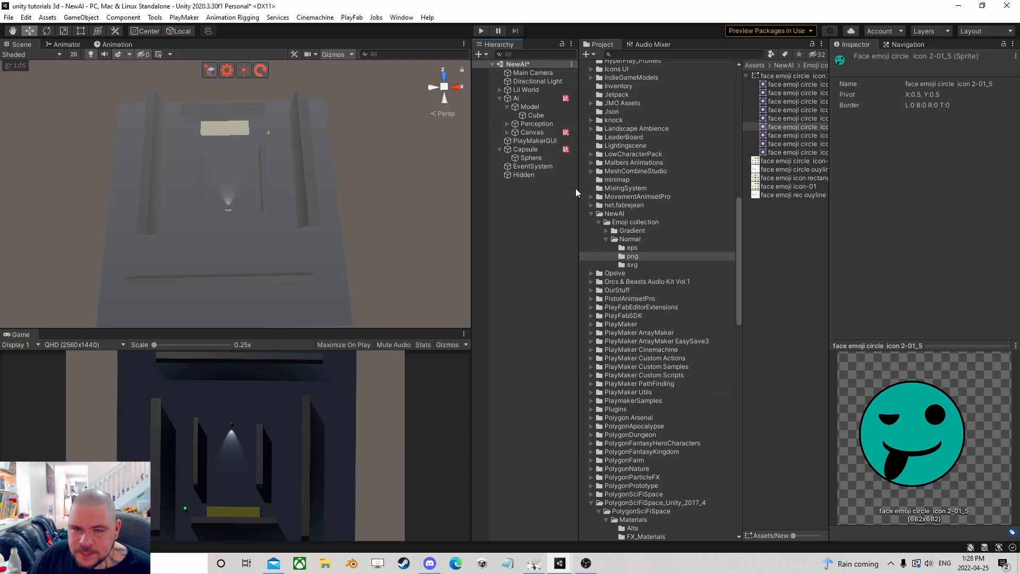
pyautogui.click(548, 99)
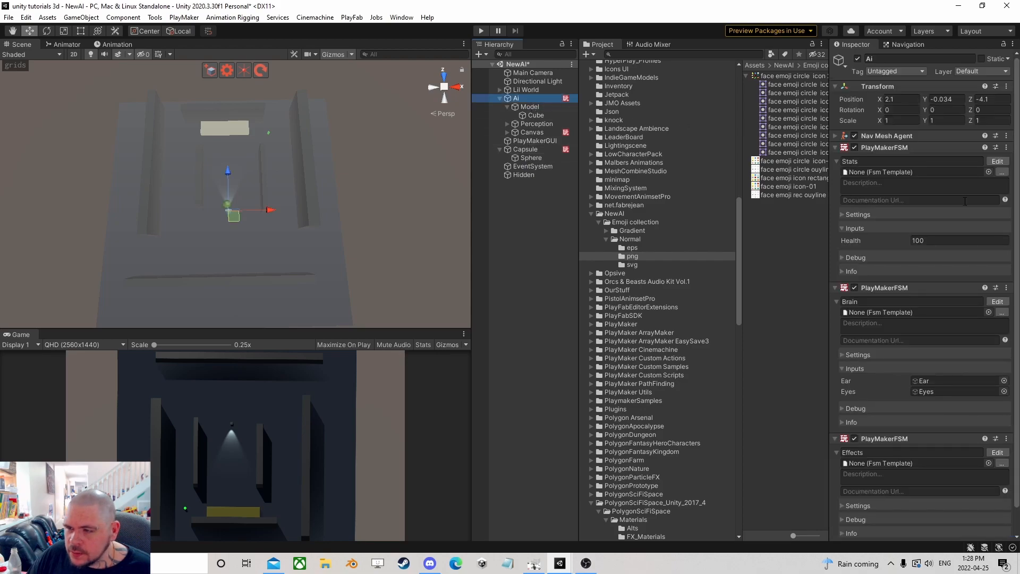
pyautogui.click(997, 301)
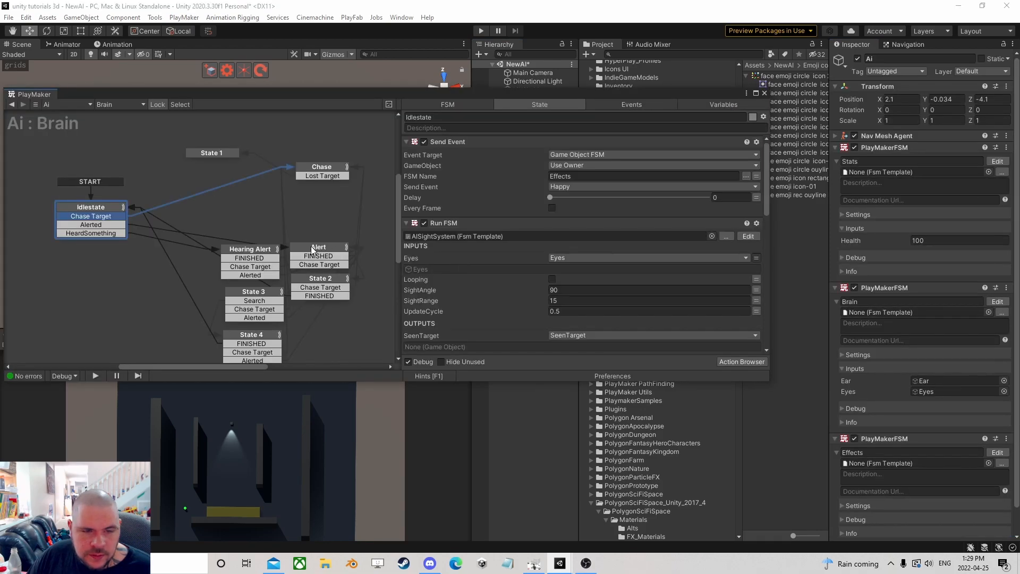
pyautogui.click(325, 170)
pyautogui.click(231, 154)
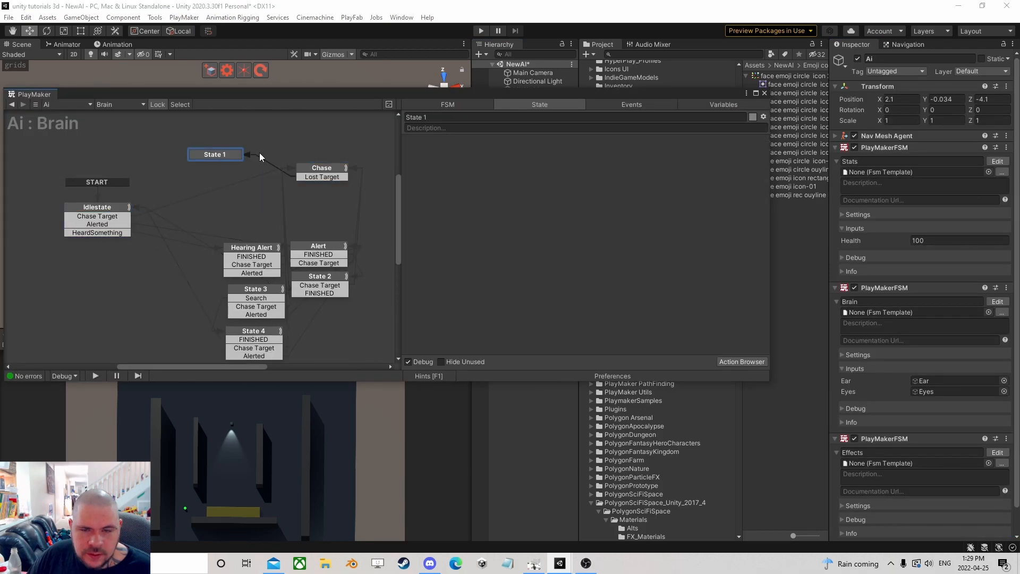
# - Copy the Alert state's Send Event action into State 1 and set its sent event to Confused
pyautogui.click(314, 254)
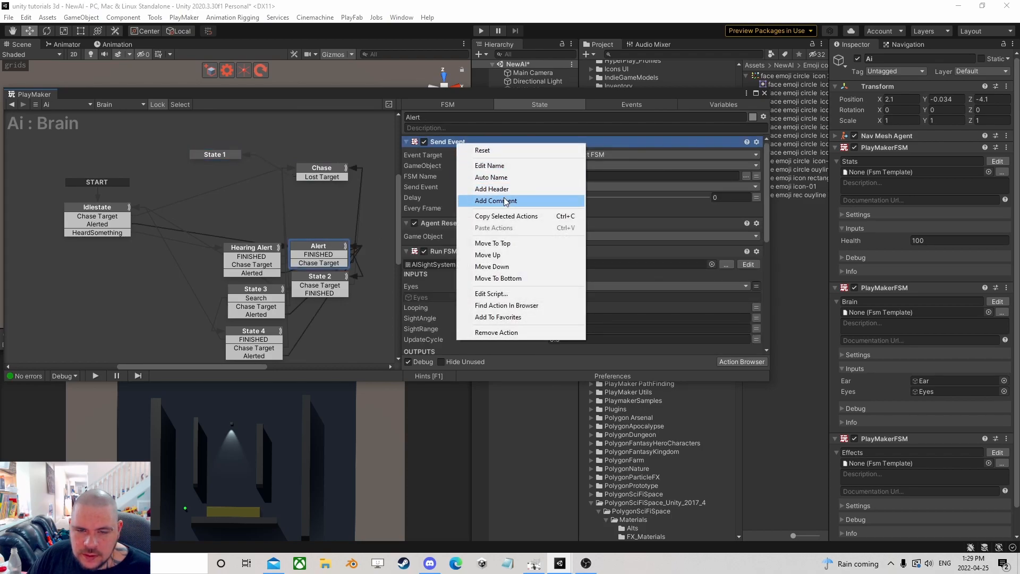
pyautogui.click(501, 215)
pyautogui.click(239, 155)
pyautogui.rightClick(425, 173)
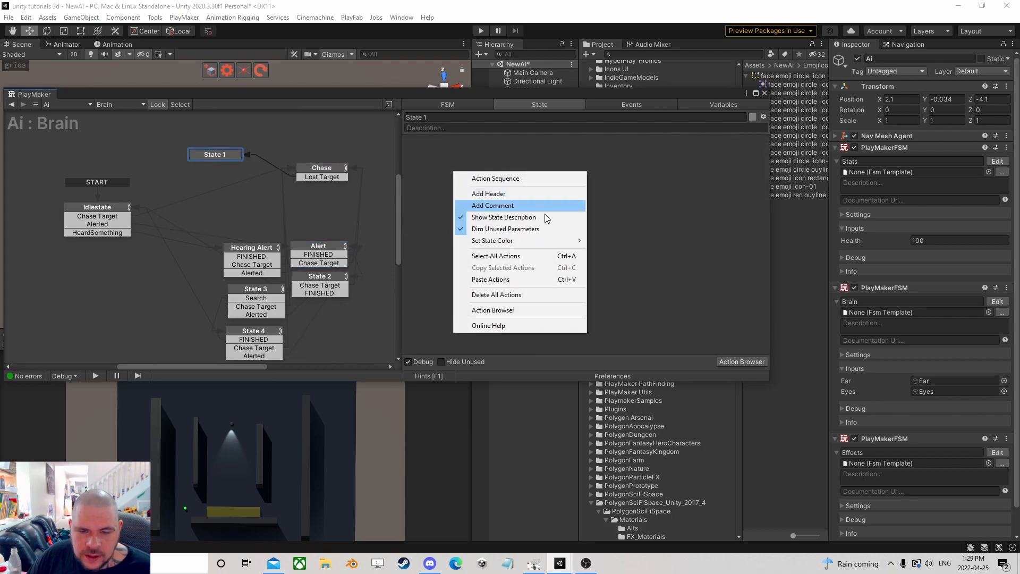
pyautogui.click(518, 279)
pyautogui.click(562, 186)
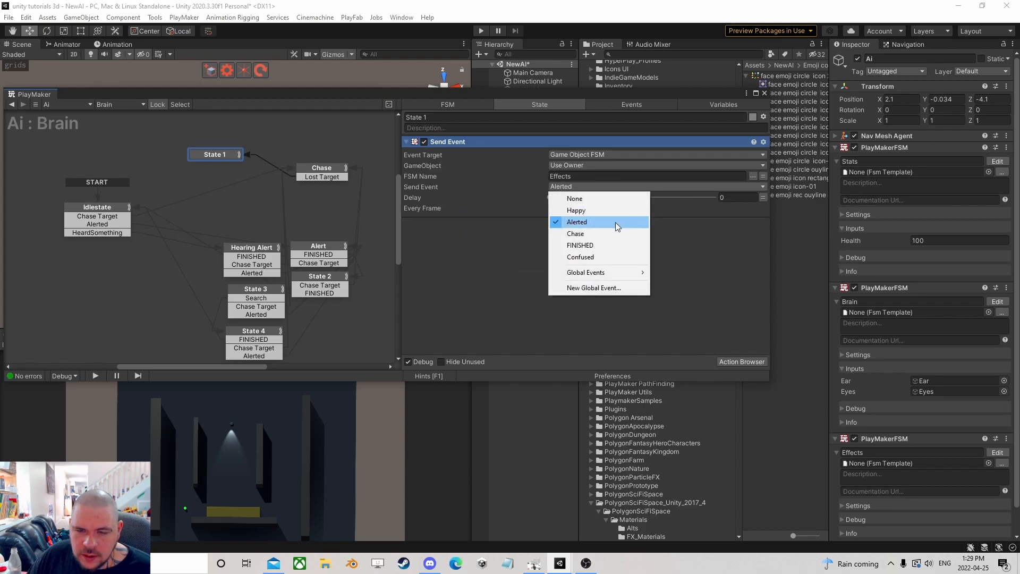
pyautogui.click(589, 256)
# - Shift State 1 slightly toward the Chase state and open its name for editing
pyautogui.moveTo(225, 158)
pyautogui.mouseDown()
pyautogui.moveTo(238, 151)
pyautogui.moveTo(224, 160)
pyautogui.mouseUp()
pyautogui.click(440, 117)
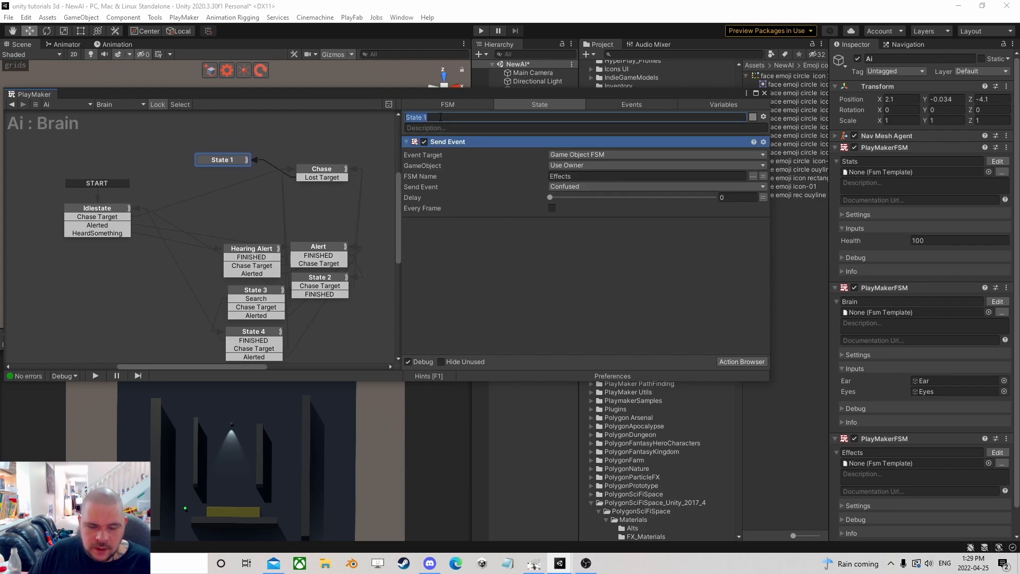
# - Rename State 1 as Lost Target and reposition it below Chase, beside the Alert and State 2 states
pyautogui.write('Lost Target')
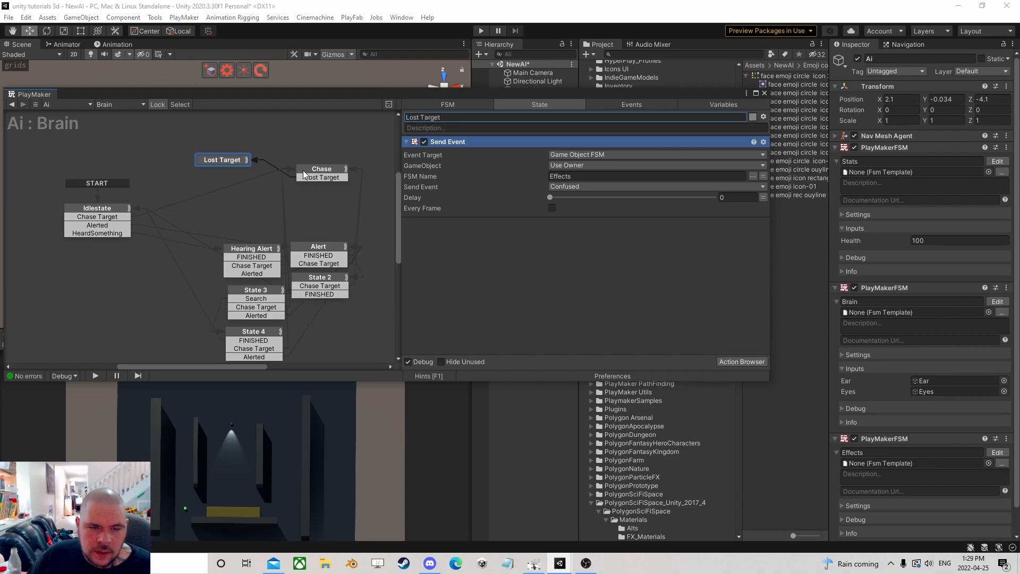
pyautogui.moveTo(313, 171); pyautogui.dragTo(351, 142)
pyautogui.moveTo(214, 165); pyautogui.dragTo(343, 231)
pyautogui.moveTo(342, 231); pyautogui.dragTo(176, 197, button='middle')
pyautogui.moveTo(170, 186); pyautogui.dragTo(235, 216)
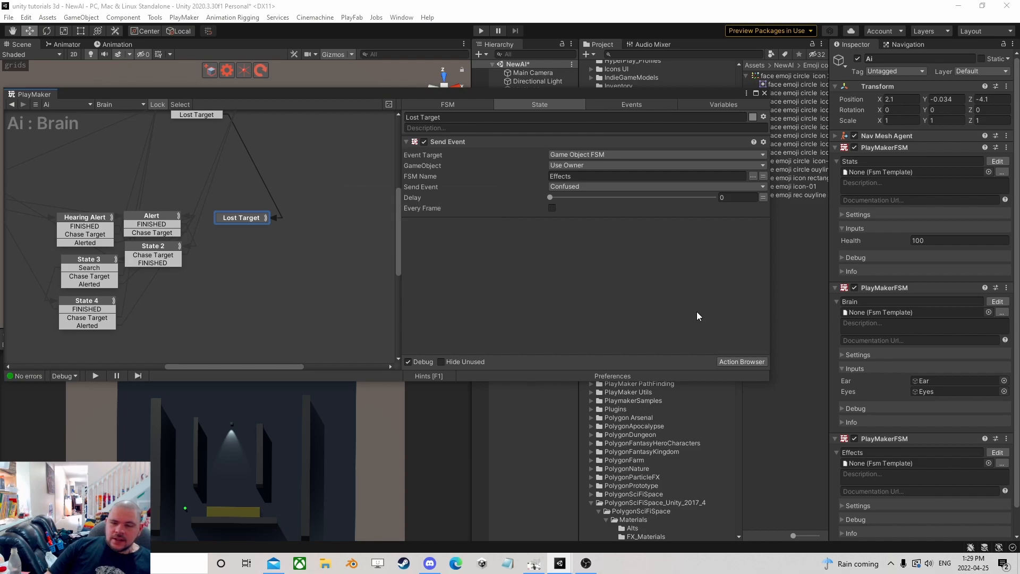
# - Add an Agent Reset Path action to the Lost Target state
pyautogui.click(734, 360)
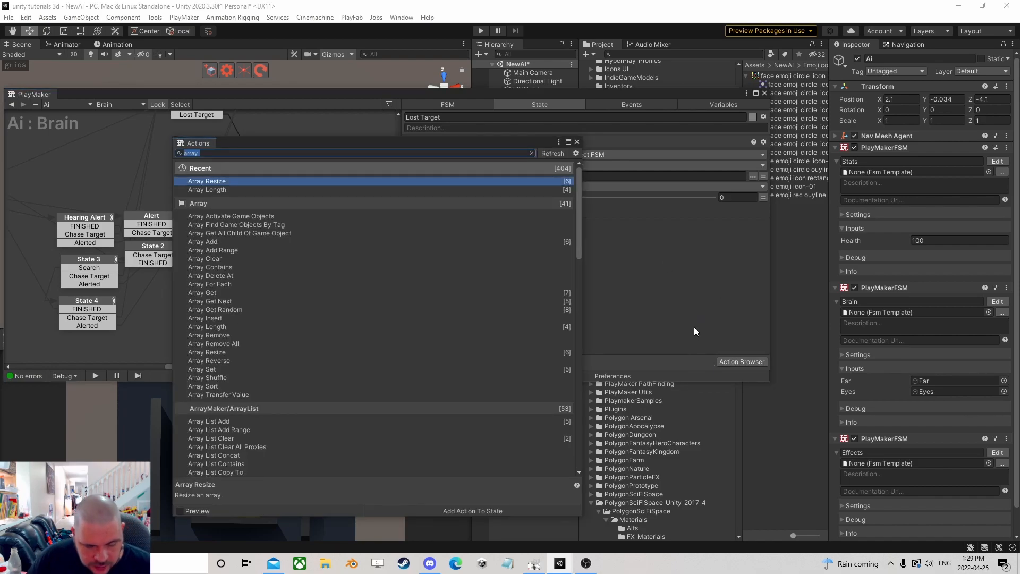
pyautogui.write('ag')
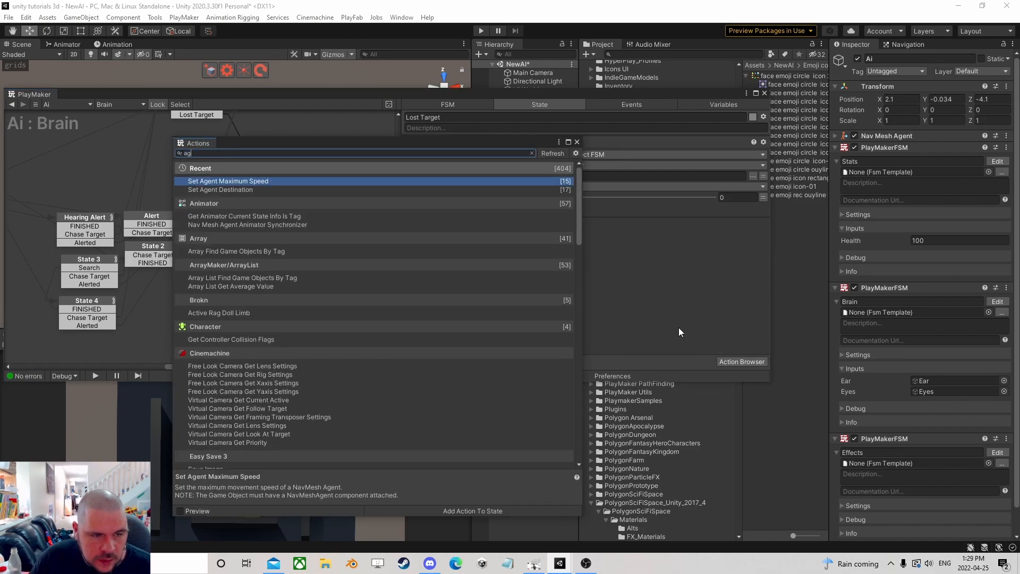
pyautogui.write('ent re')
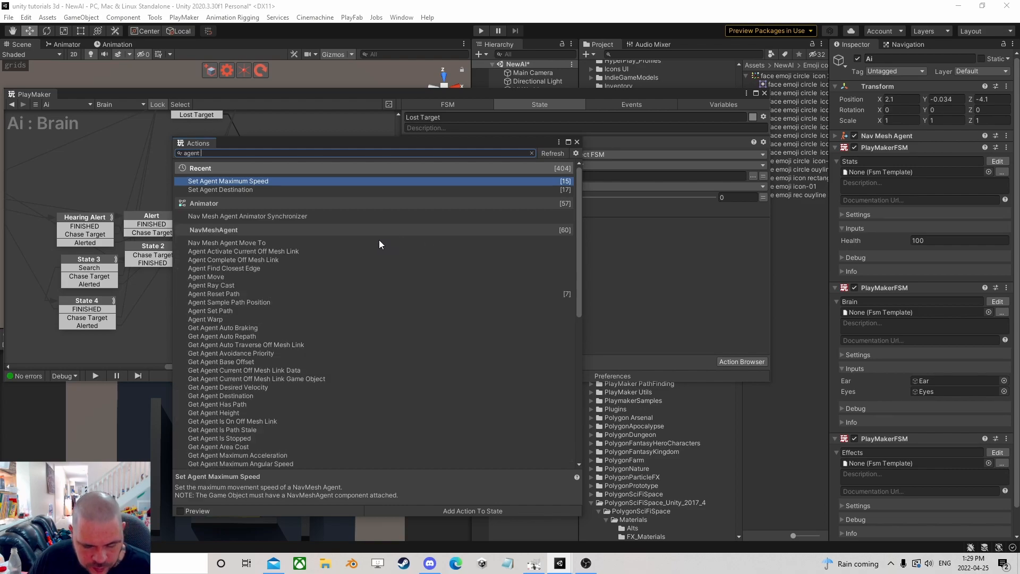
pyautogui.doubleClick(218, 189)
# - Add a Set Agent Destination action to the Lost Target state and order it after Agent Reset Path
pyautogui.press('BackSpace')
pyautogui.press('BackSpace')
pyautogui.press('BackSpace')
pyautogui.write('set')
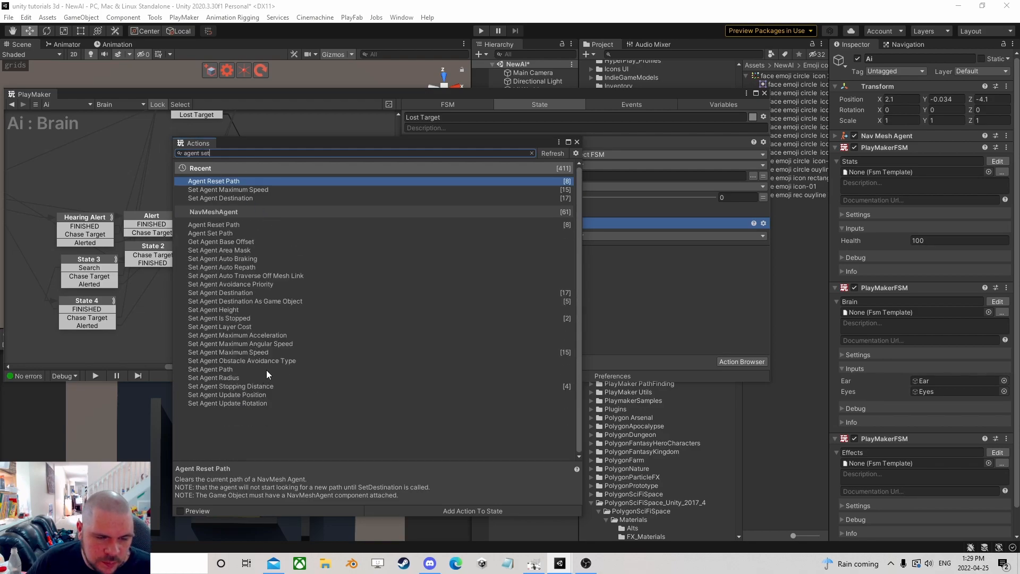
pyautogui.doubleClick(234, 293)
pyautogui.click(577, 142)
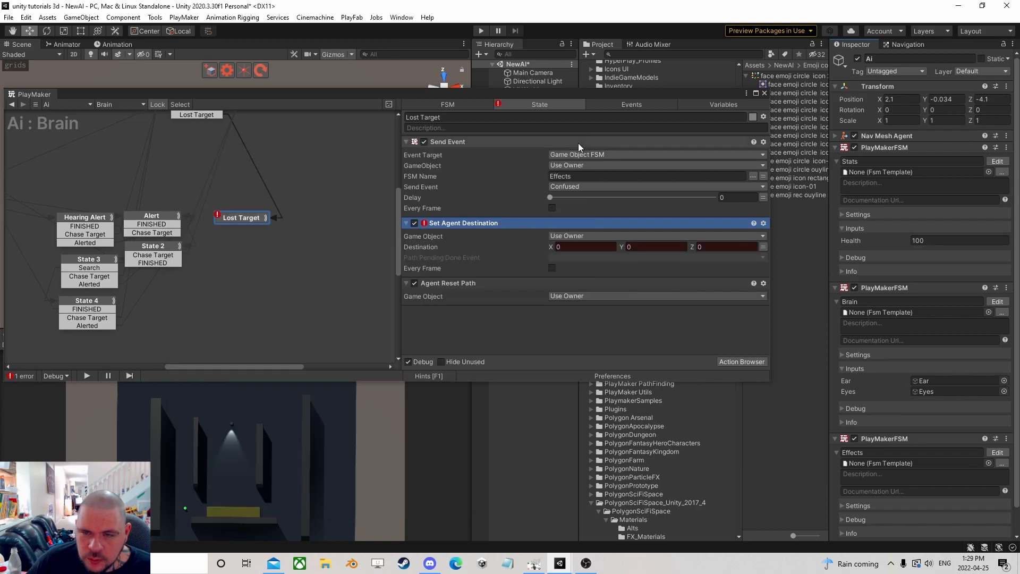
pyautogui.moveTo(508, 282); pyautogui.dragTo(460, 218)
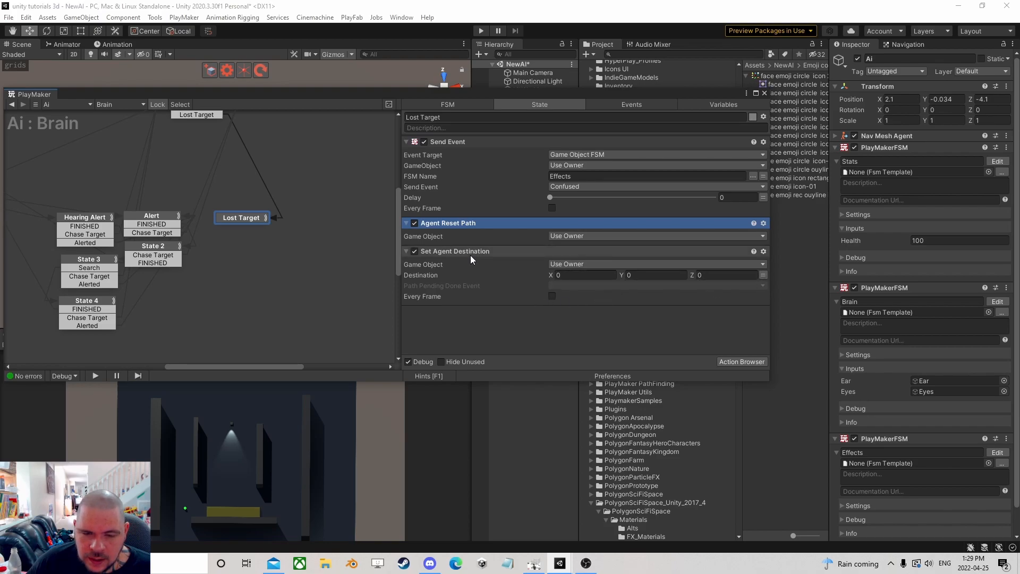
# - Set the destination of Set Agent Destination to the SusPosition variable
pyautogui.click(763, 275)
pyautogui.click(731, 275)
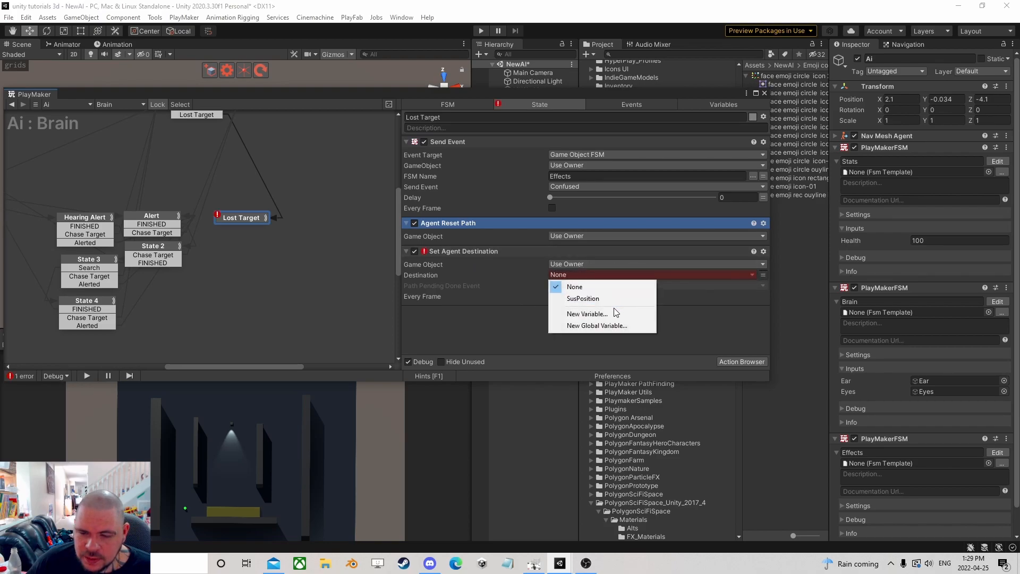
pyautogui.click(600, 314)
pyautogui.click(533, 321)
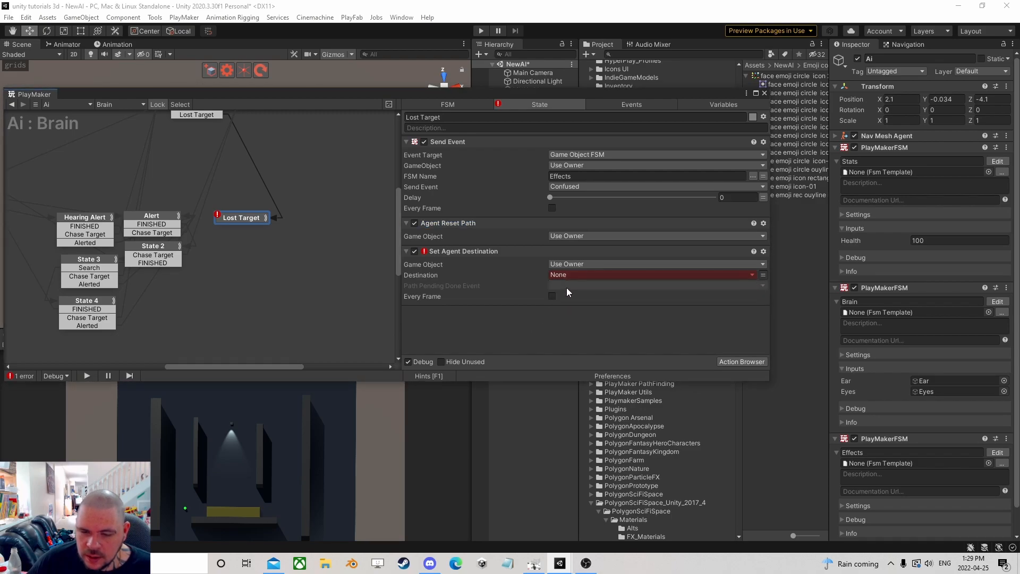
pyautogui.click(569, 286)
pyautogui.click(572, 275)
pyautogui.click(574, 299)
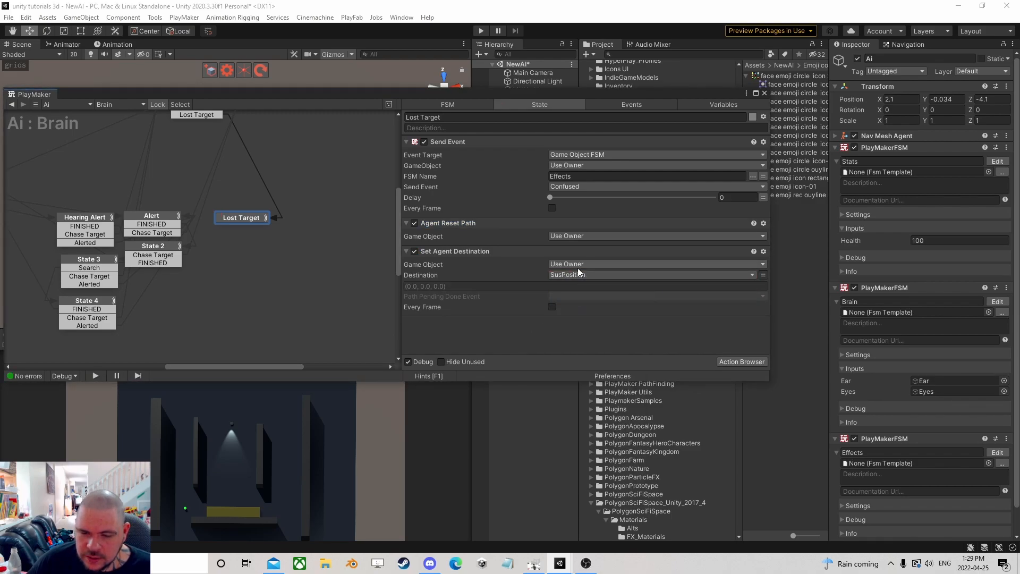
# - Add a Get Position action to the Chase state and place it directly above Game Object Is Null
pyautogui.moveTo(276, 260); pyautogui.dragTo(303, 310, button='middle')
pyautogui.click(227, 165)
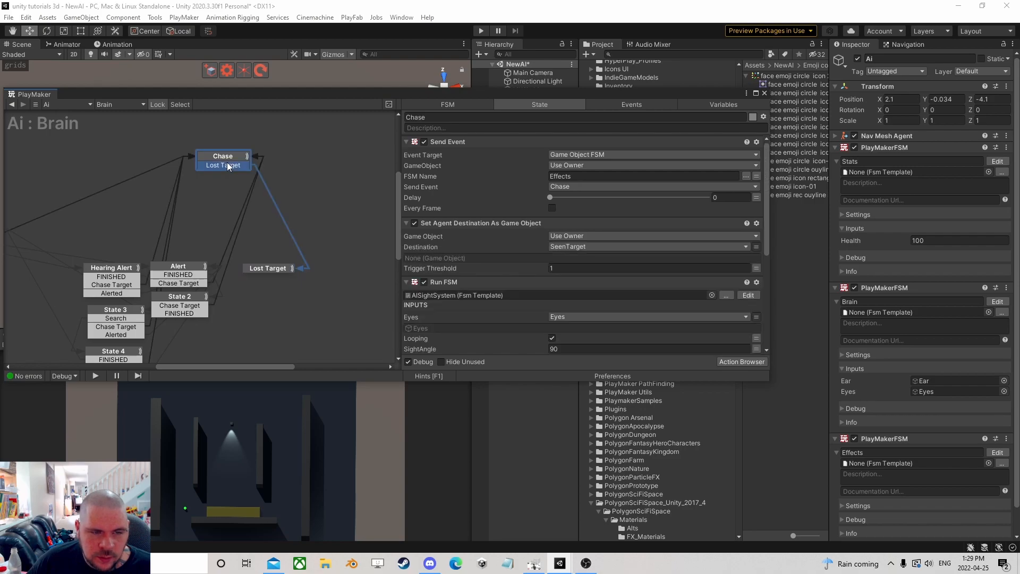
pyautogui.scroll(-6, 488, 249)
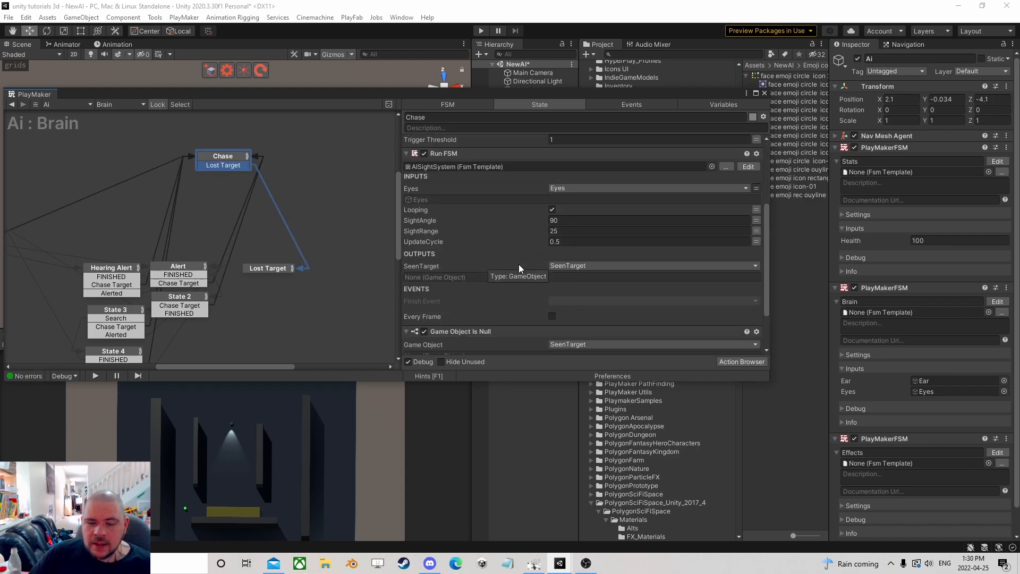
pyautogui.scroll(3, 637, 284)
pyautogui.scroll(-3, 637, 282)
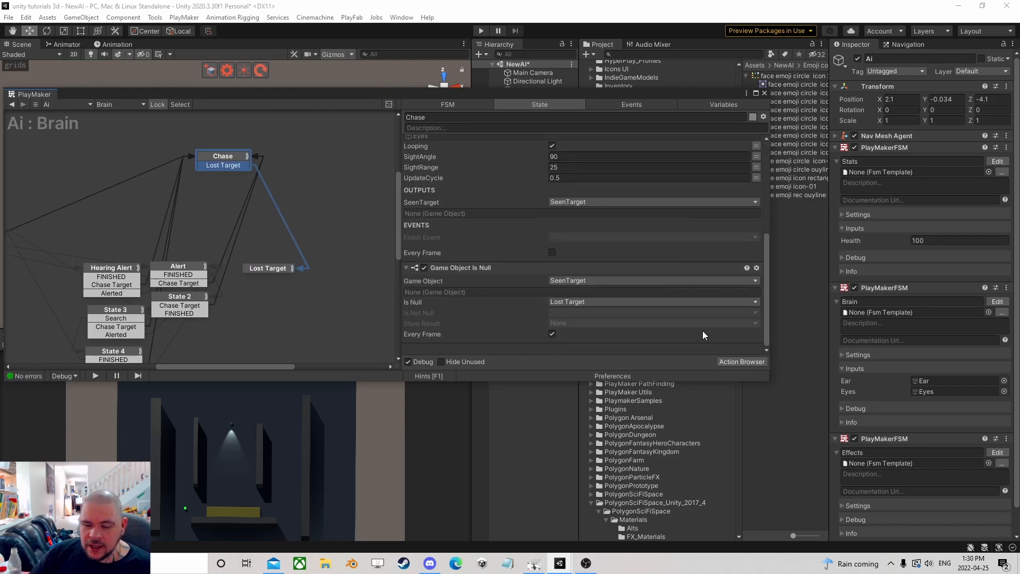
pyautogui.click(733, 359)
pyautogui.write('get ')
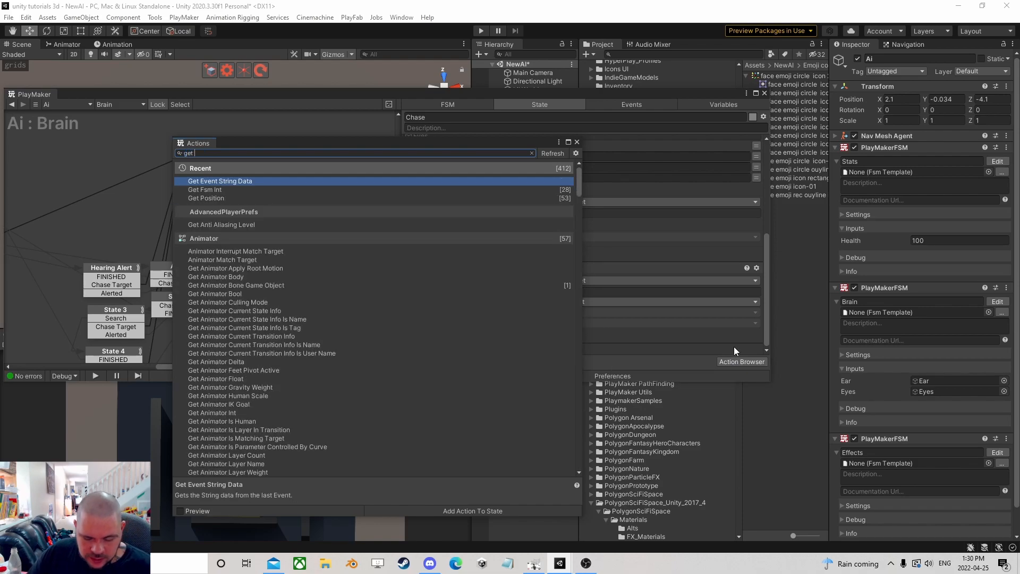
pyautogui.write('pos')
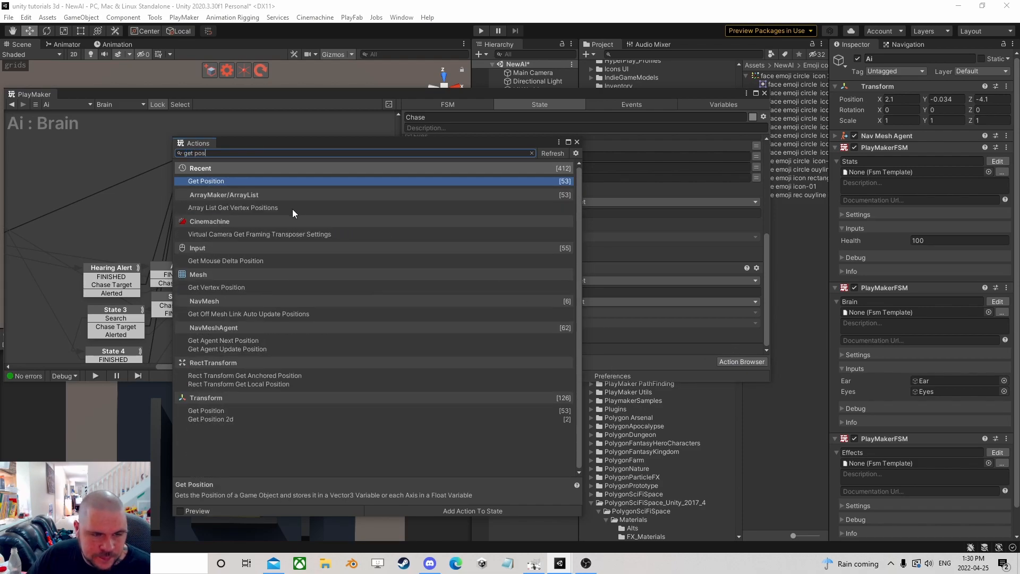
pyautogui.doubleClick(218, 181)
pyautogui.click(577, 142)
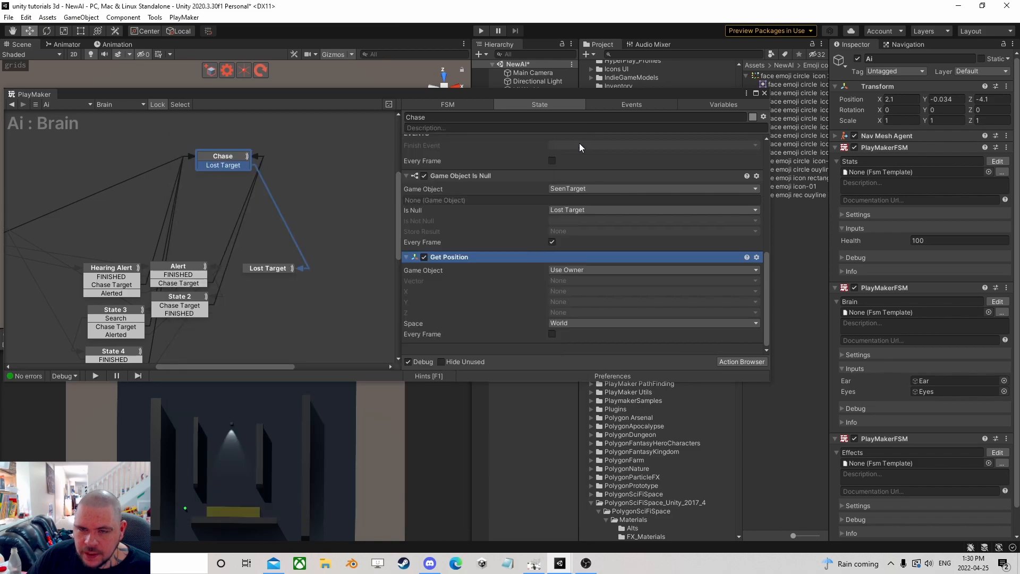
pyautogui.moveTo(444, 259); pyautogui.dragTo(447, 202)
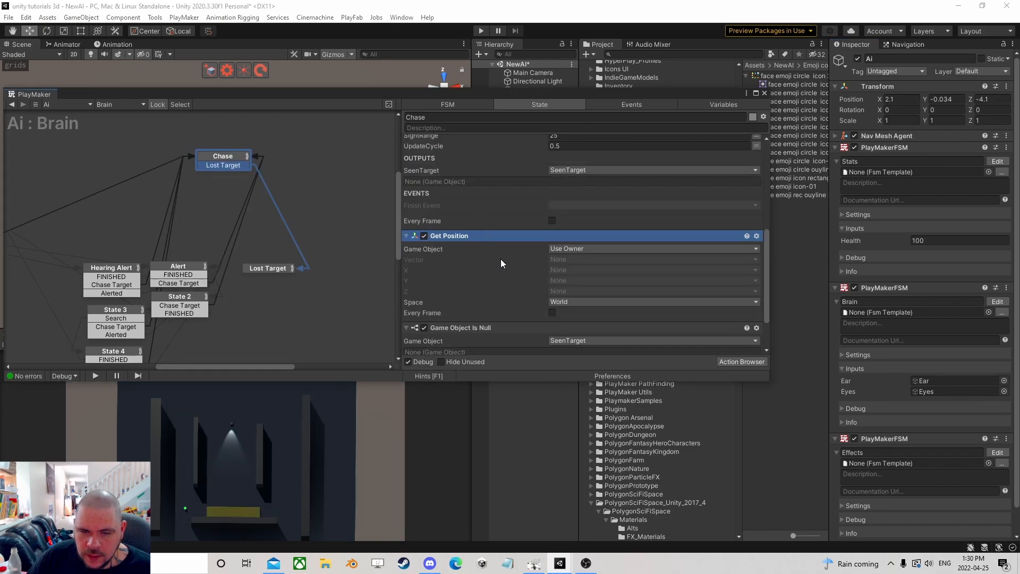
# - Configure Get Position to read the SeenTarget game object, store its vector in SusPosition and run every frame
pyautogui.click(571, 249)
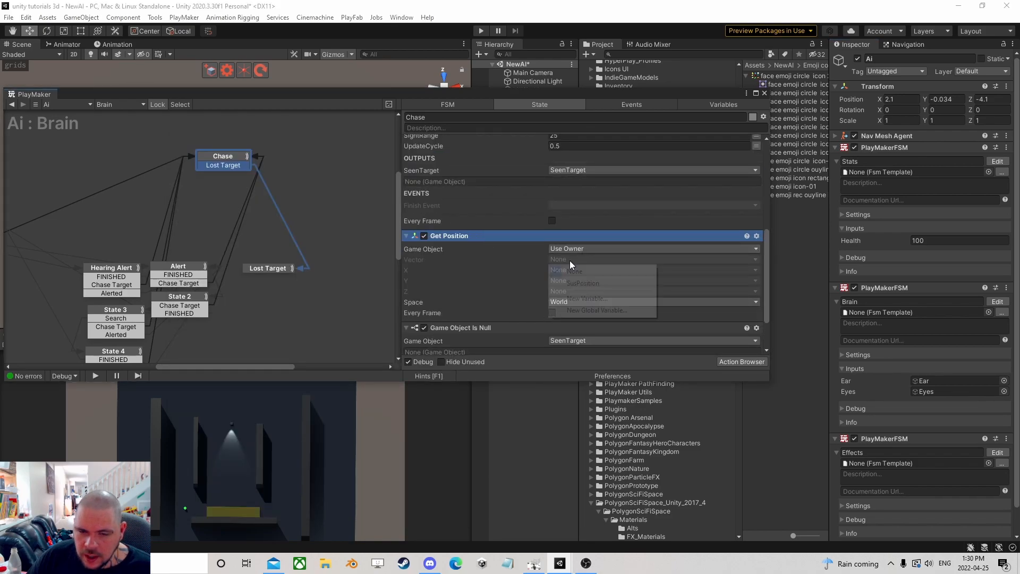
pyautogui.click(591, 272)
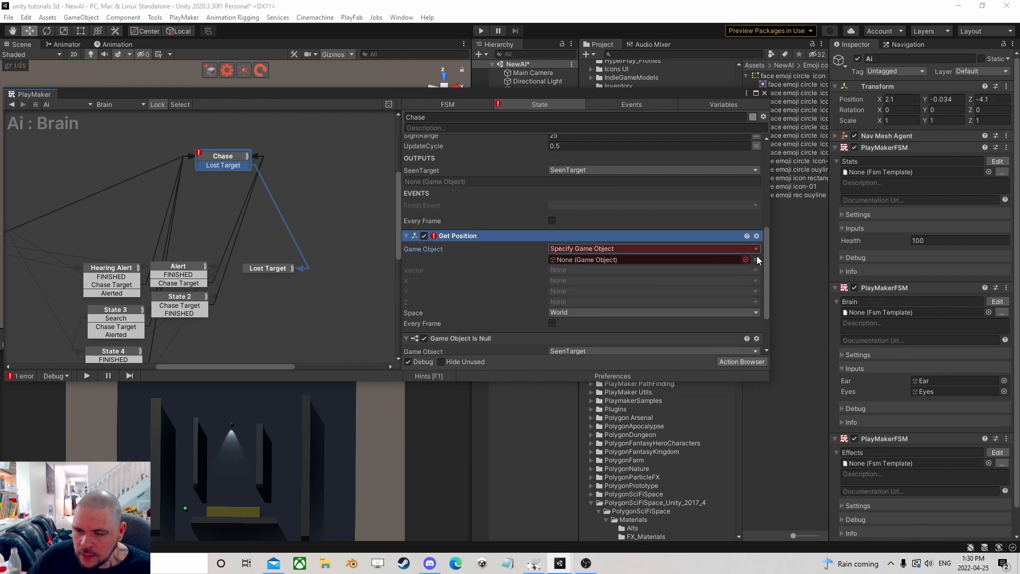
pyautogui.click(706, 259)
pyautogui.click(582, 306)
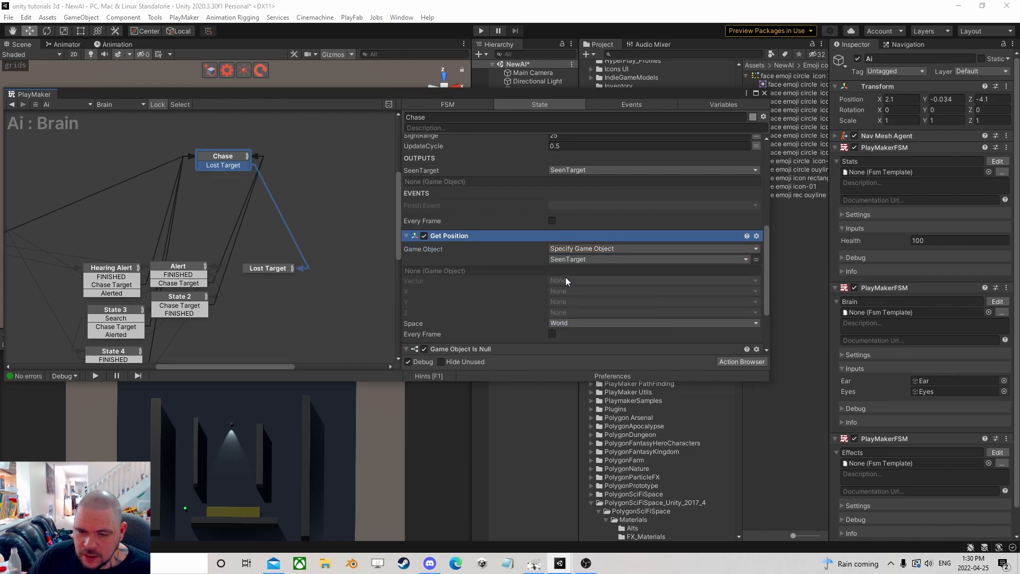
pyautogui.click(565, 279)
pyautogui.click(582, 304)
pyautogui.click(552, 344)
pyautogui.scroll(-3, 603, 314)
pyautogui.scroll(2, 631, 272)
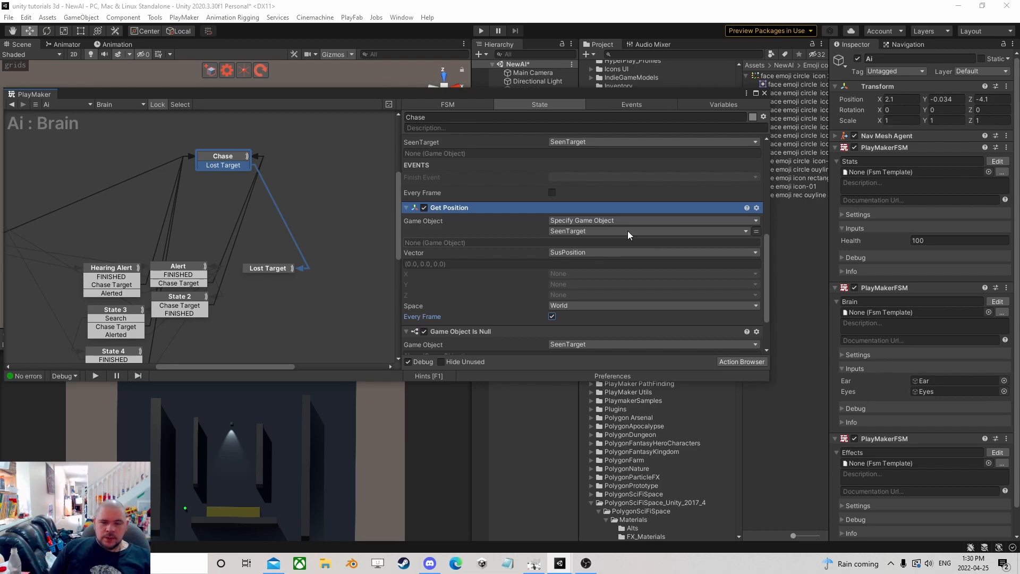
# - Add Get Distance and Get Distance 2 actions to the Lost Target state after Set Agent Destination
pyautogui.click(273, 270)
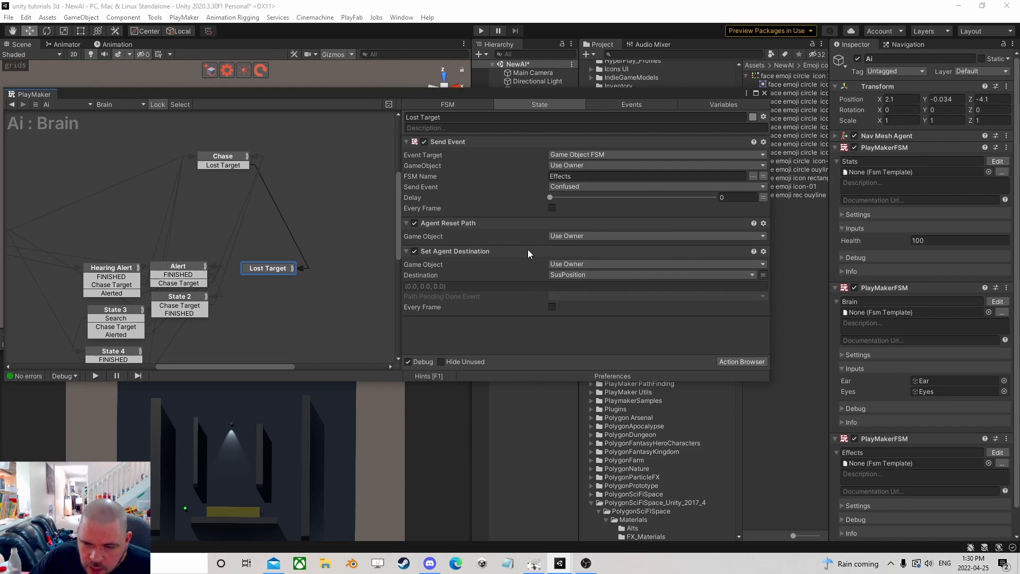
pyautogui.click(741, 363)
pyautogui.write('g')
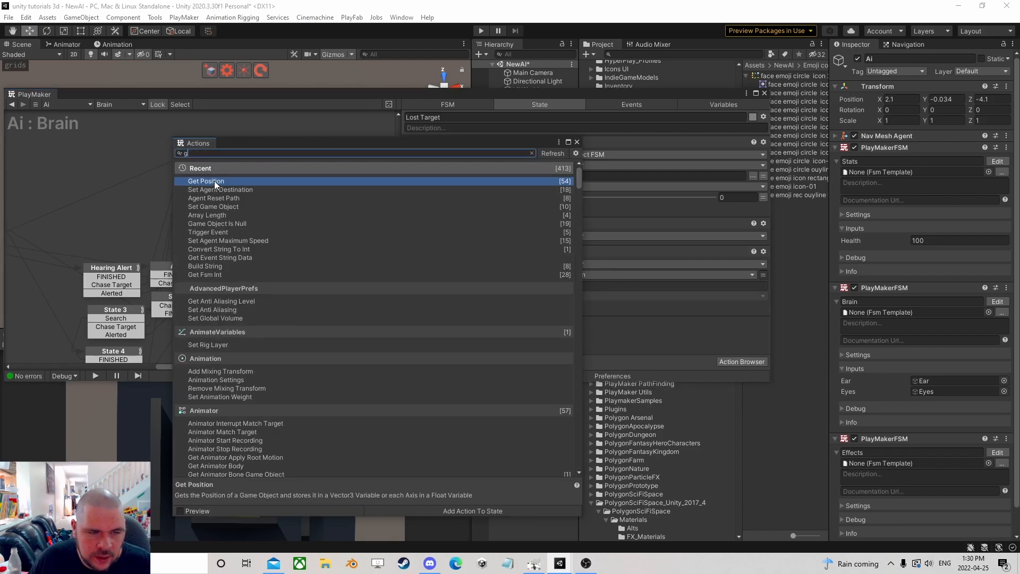
pyautogui.write('et f')
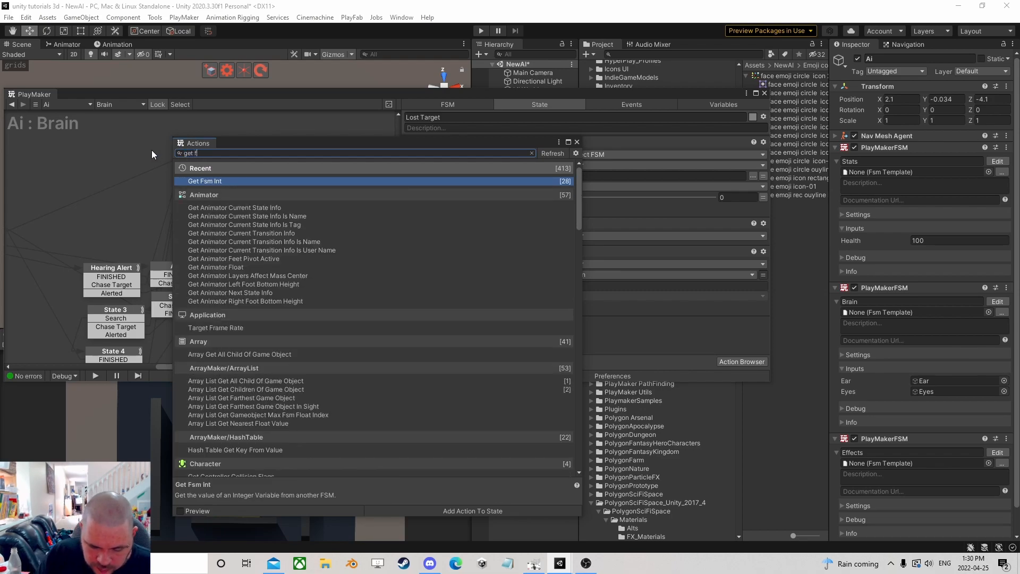
pyautogui.press('BackSpace')
pyautogui.write('dis')
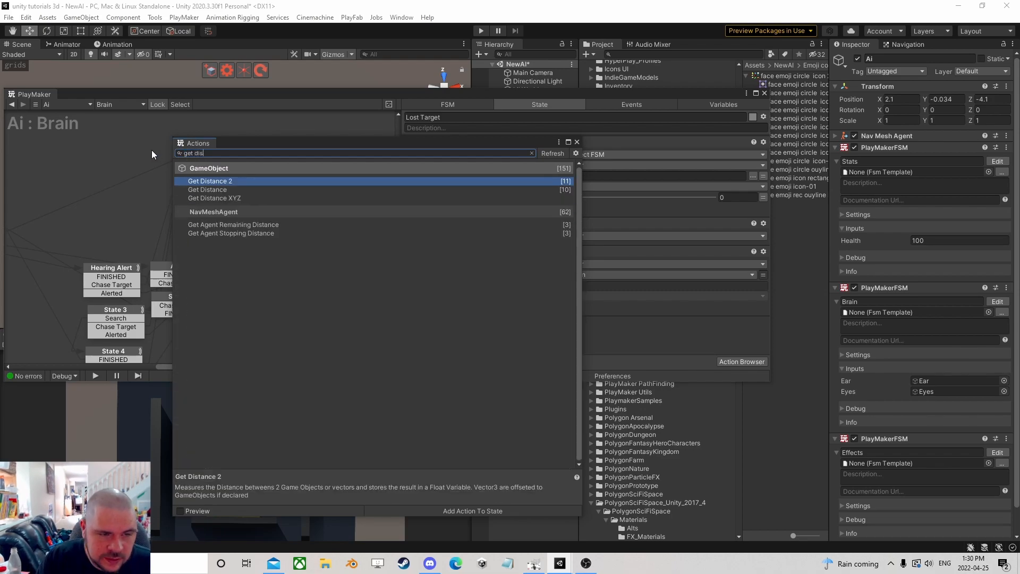
pyautogui.press('Down')
pyautogui.press('Return')
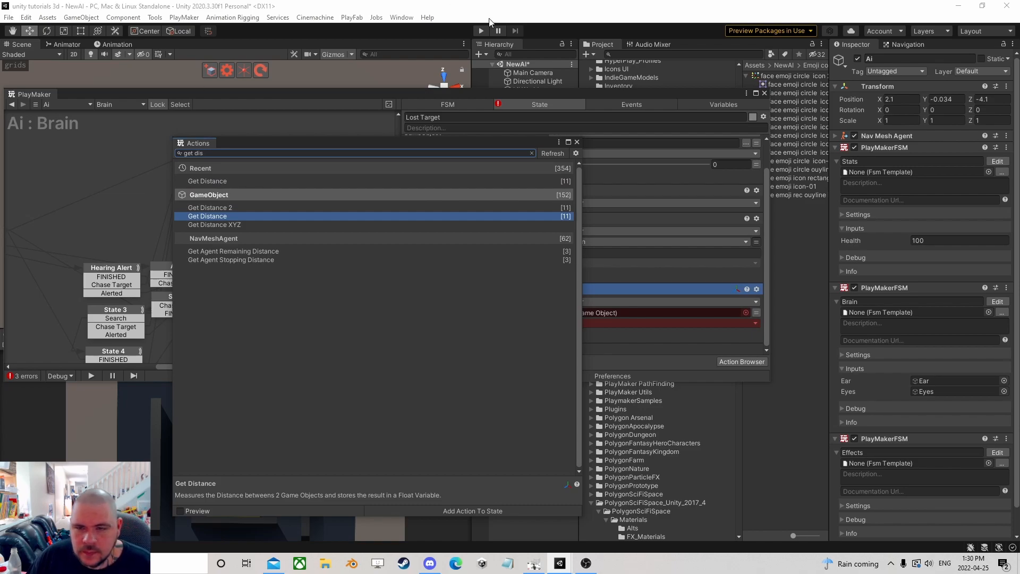
pyautogui.doubleClick(225, 208)
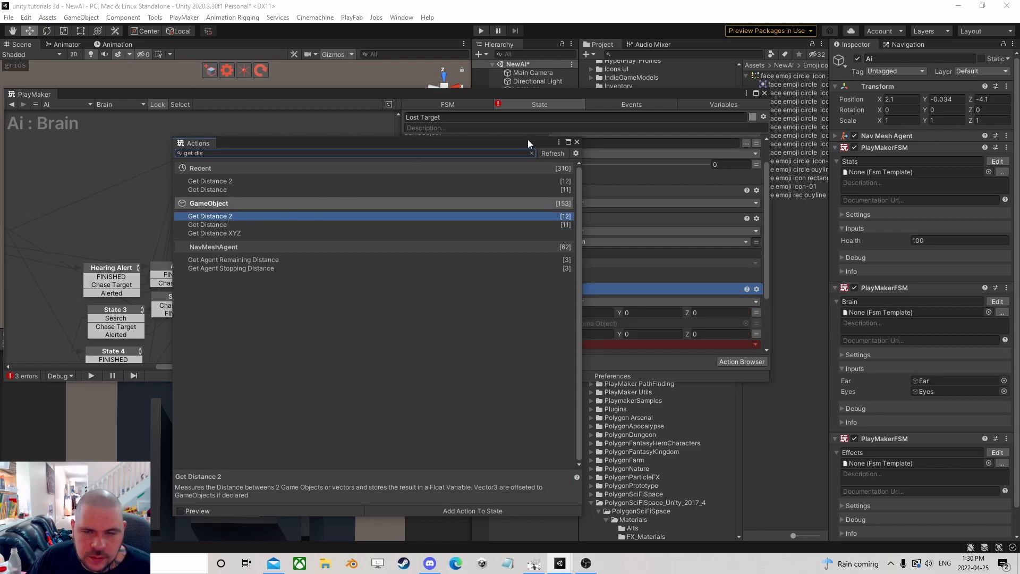
pyautogui.click(576, 142)
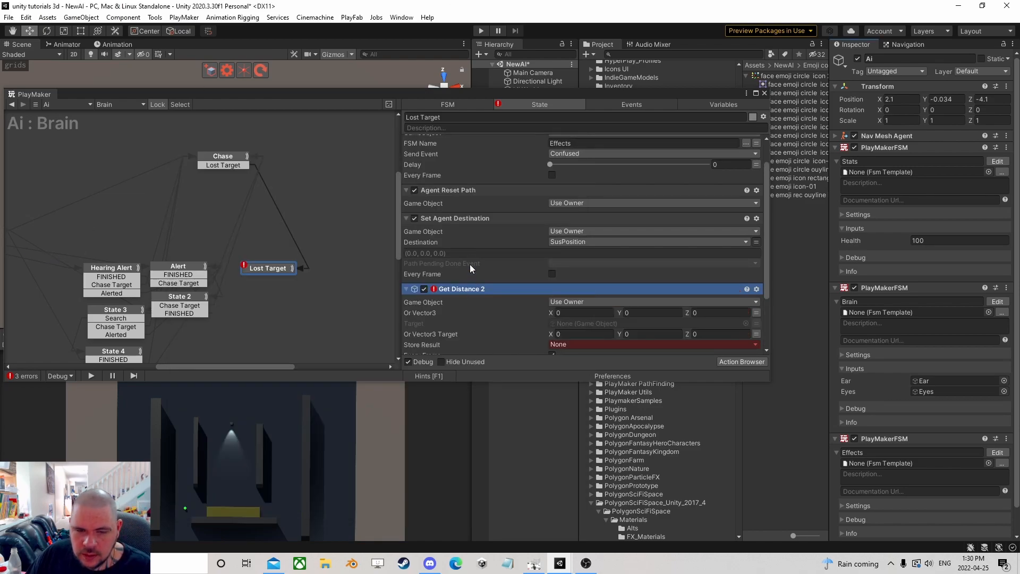
# - Delete the Get Distance action from the Lost Target state, keeping Get Distance 2
pyautogui.scroll(-3, 467, 266)
pyautogui.click(451, 290)
pyautogui.press('Delete')
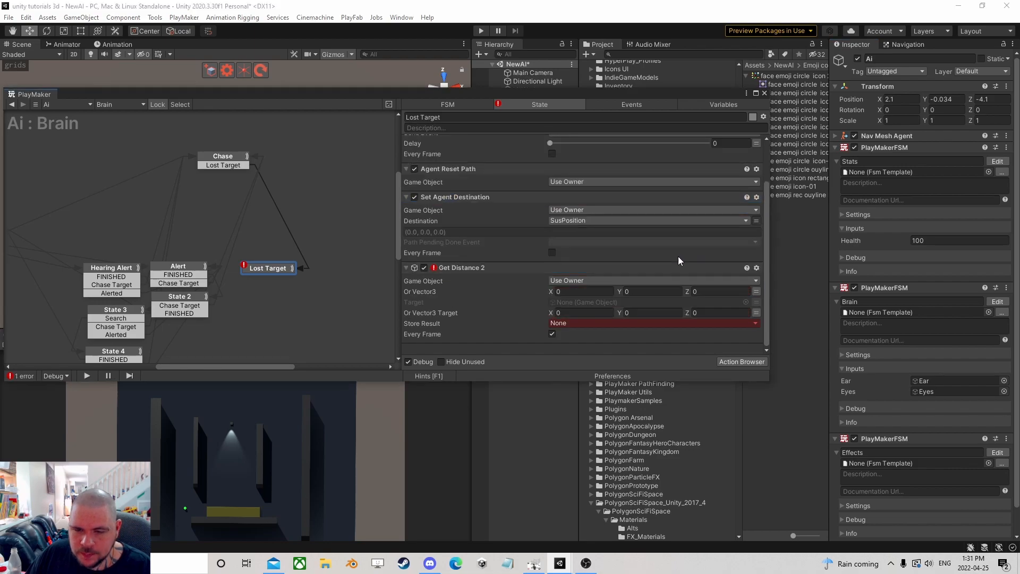
# - In Get Distance 2, set Or Vector3 to None, Or Vector3 Target to SusPosition, and store the result in Distance To Target
pyautogui.click(756, 291)
pyautogui.click(722, 291)
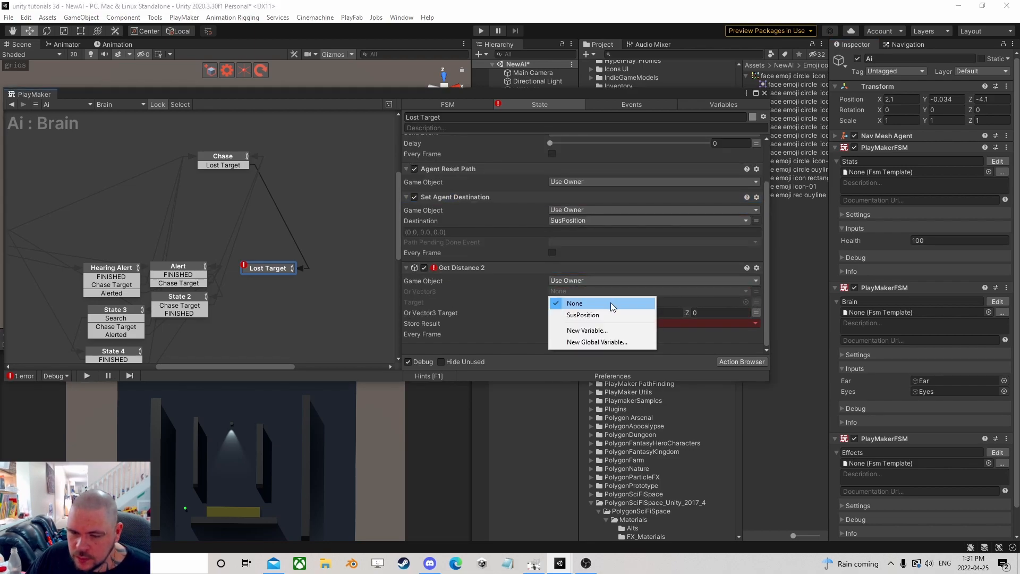
pyautogui.click(583, 315)
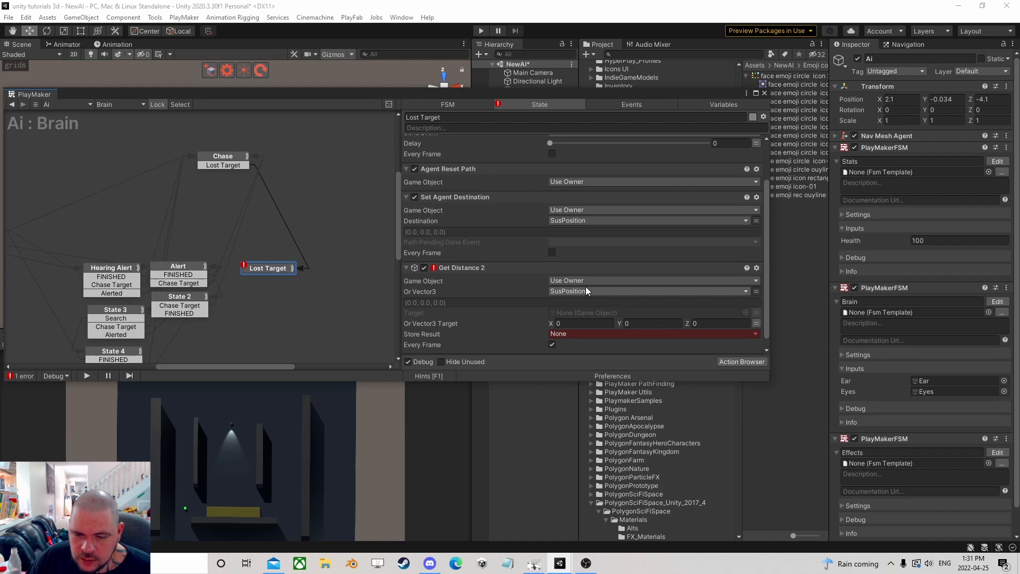
pyautogui.click(757, 291)
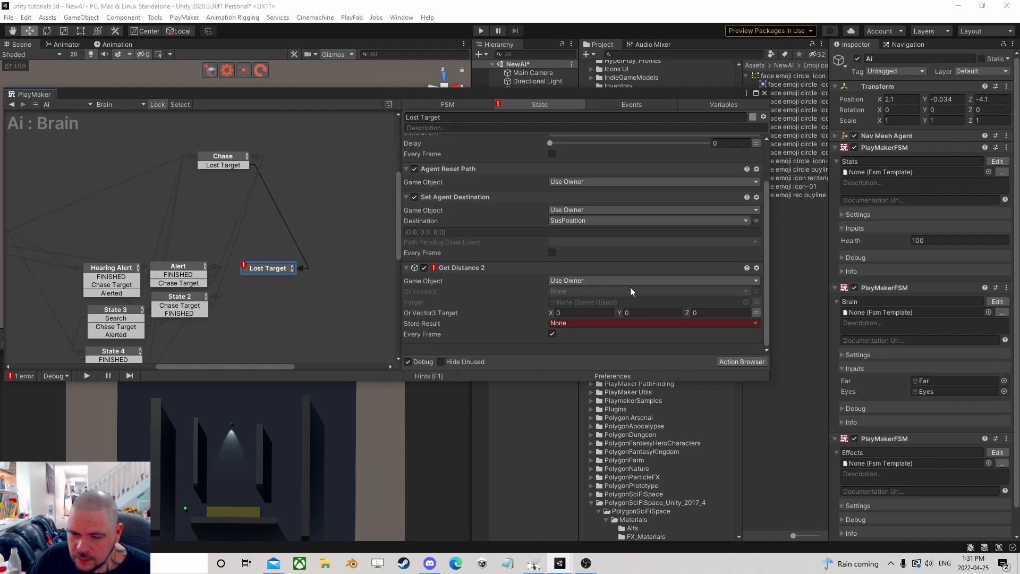
pyautogui.click(756, 313)
pyautogui.click(709, 313)
pyautogui.click(626, 335)
pyautogui.click(589, 333)
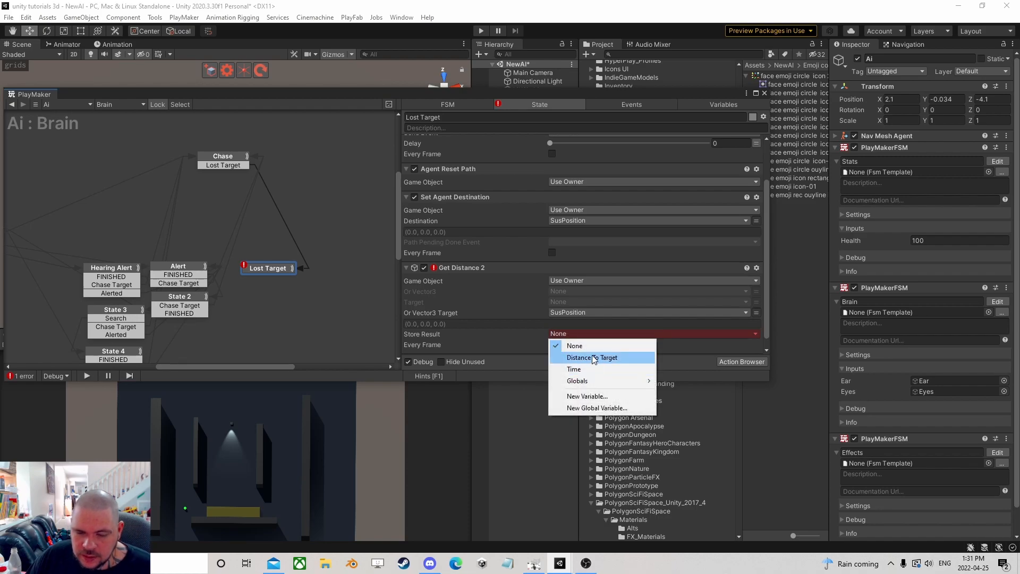
pyautogui.click(594, 356)
pyautogui.scroll(-1, 576, 325)
# - Add a Float Compare action to the Lost Target state and place it last in the action list
pyautogui.click(730, 361)
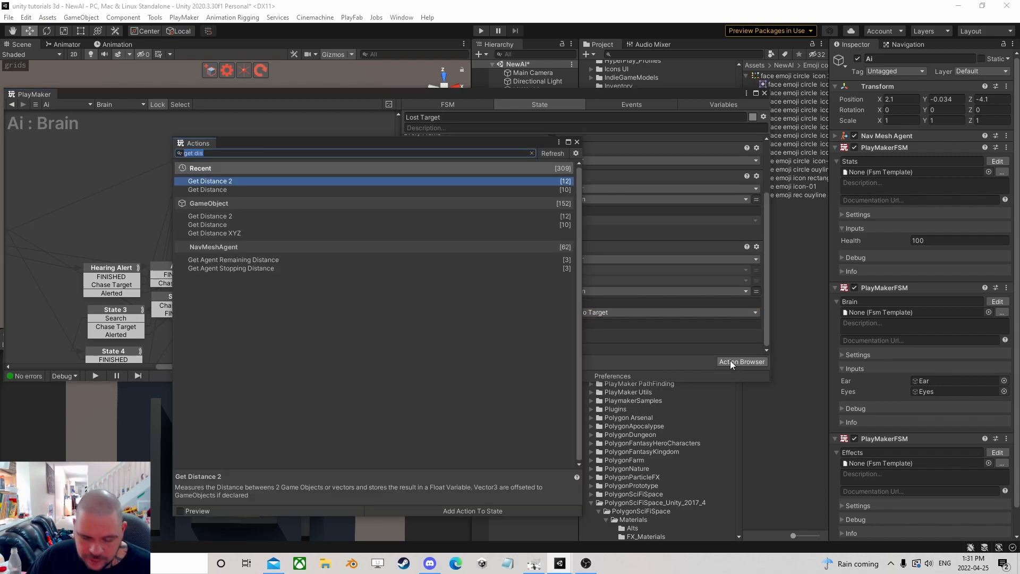
pyautogui.write('float com')
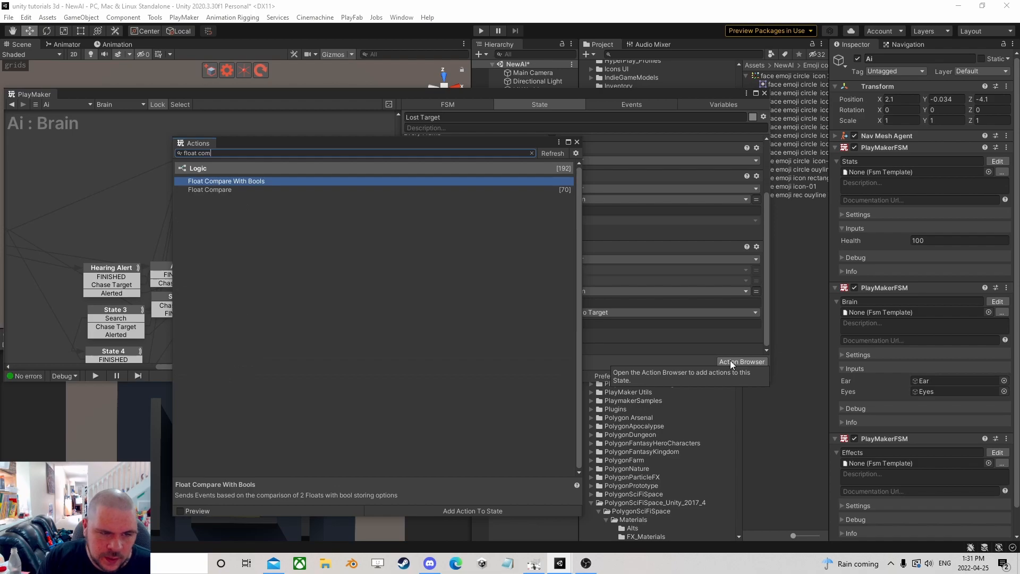
pyautogui.press('Down')
pyautogui.press('Return')
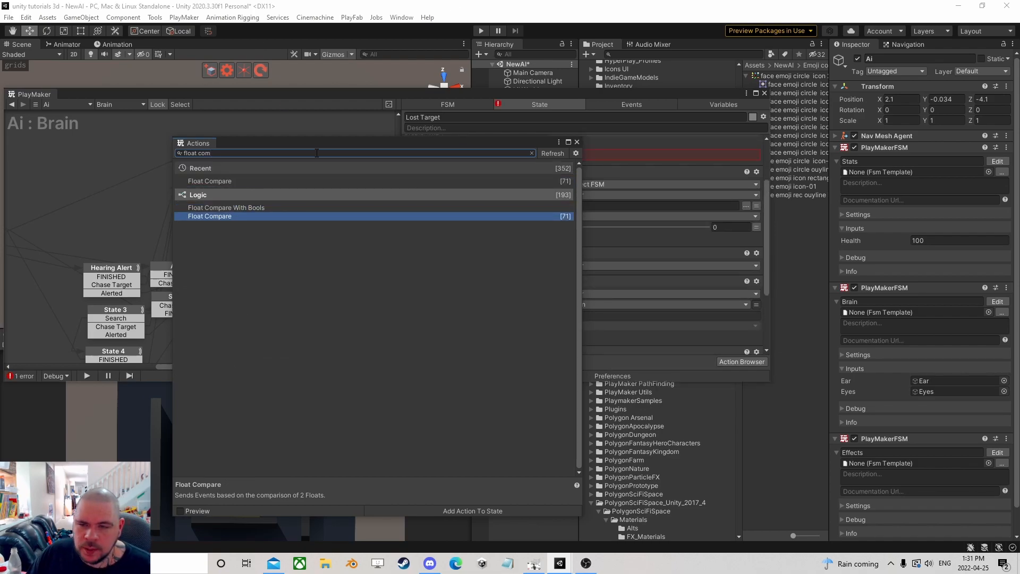
pyautogui.click(577, 142)
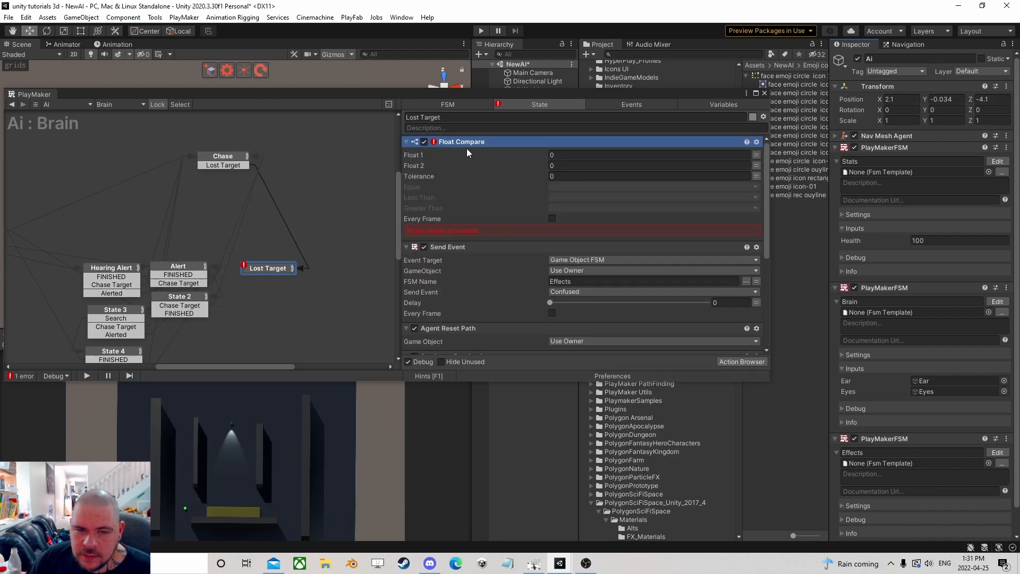
pyautogui.rightClick(467, 143)
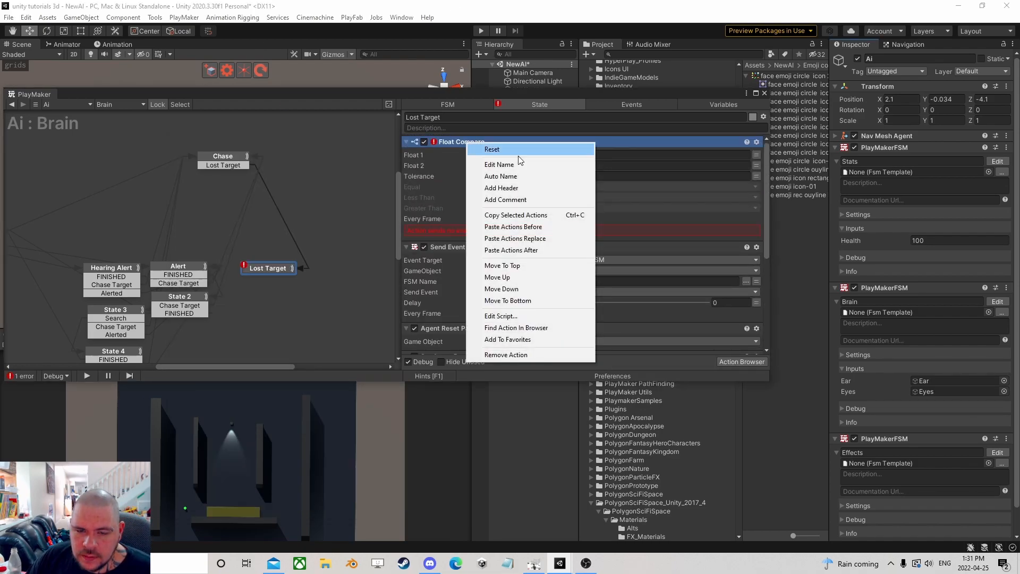
pyautogui.click(526, 301)
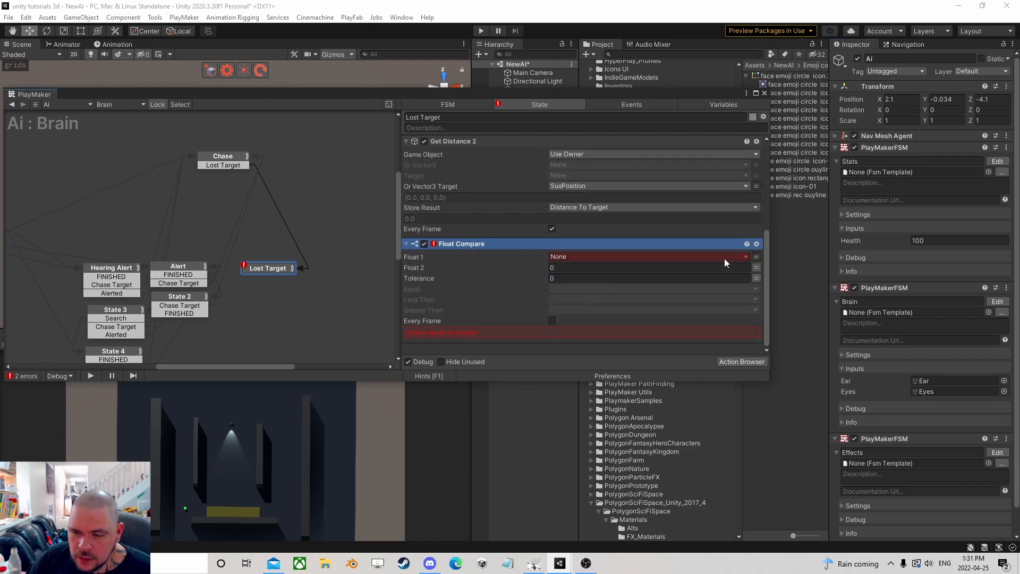
# - Configure Float Compare with Float 1 as Distance To Target, Float 2 as 4, Less Than sending Search, and checking every frame
pyautogui.click(728, 257)
pyautogui.click(604, 284)
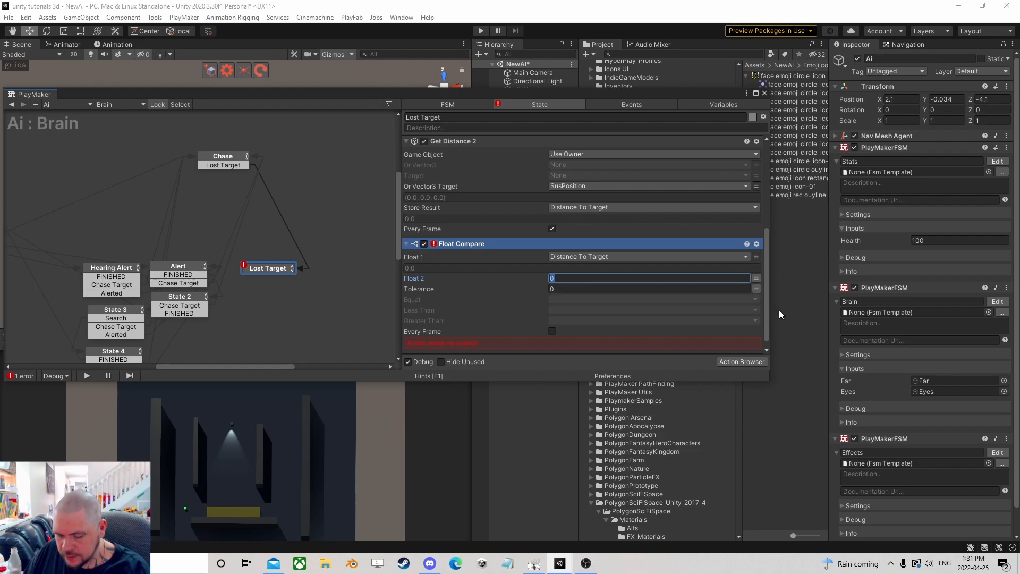
pyautogui.write('4')
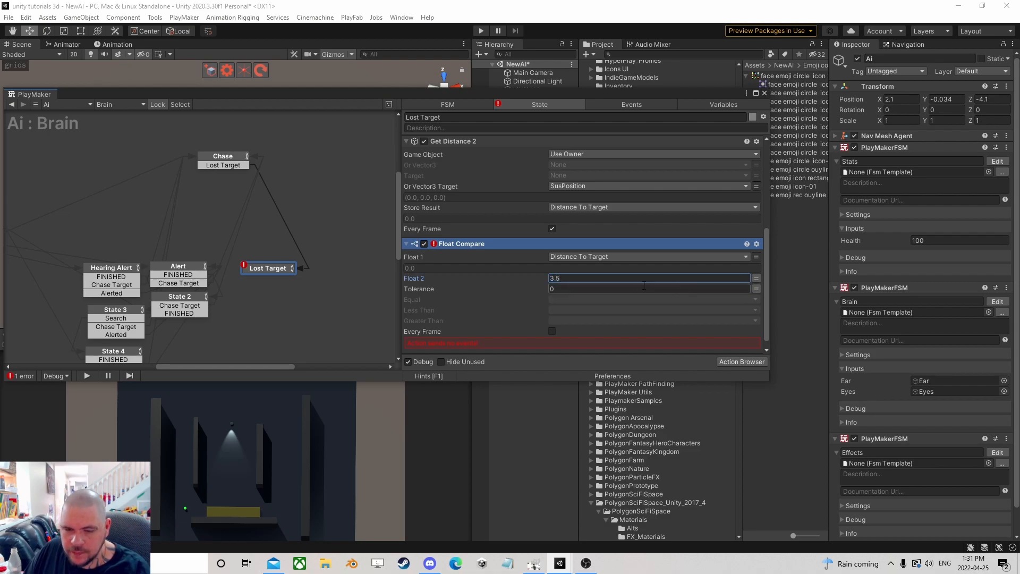
pyautogui.click(552, 331)
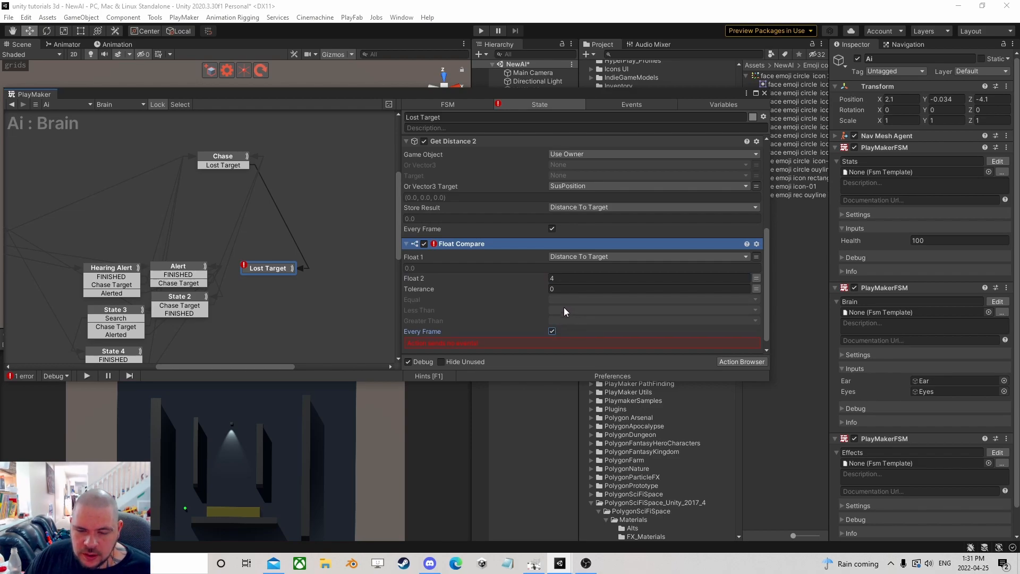
pyautogui.click(563, 308)
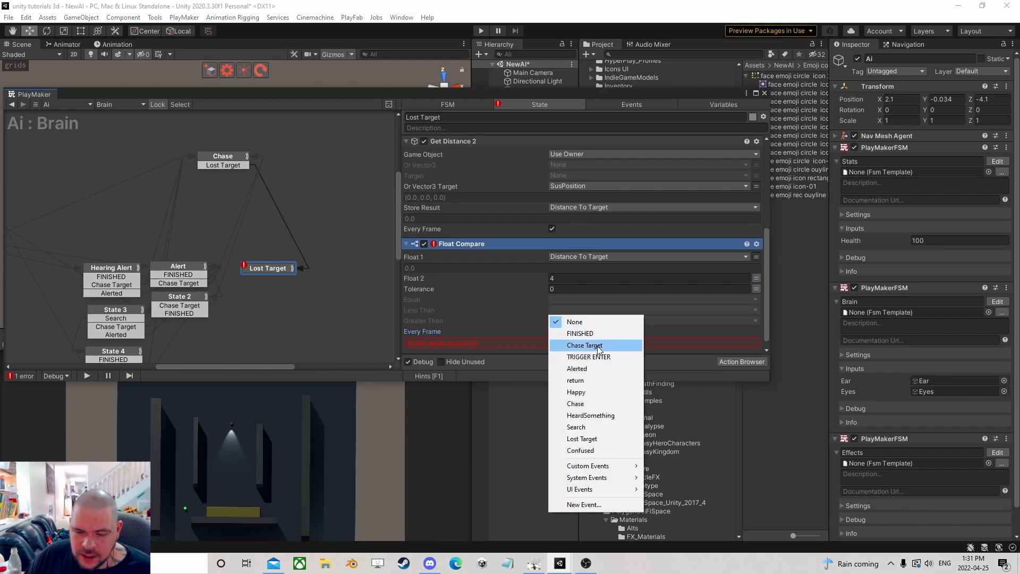
pyautogui.click(578, 427)
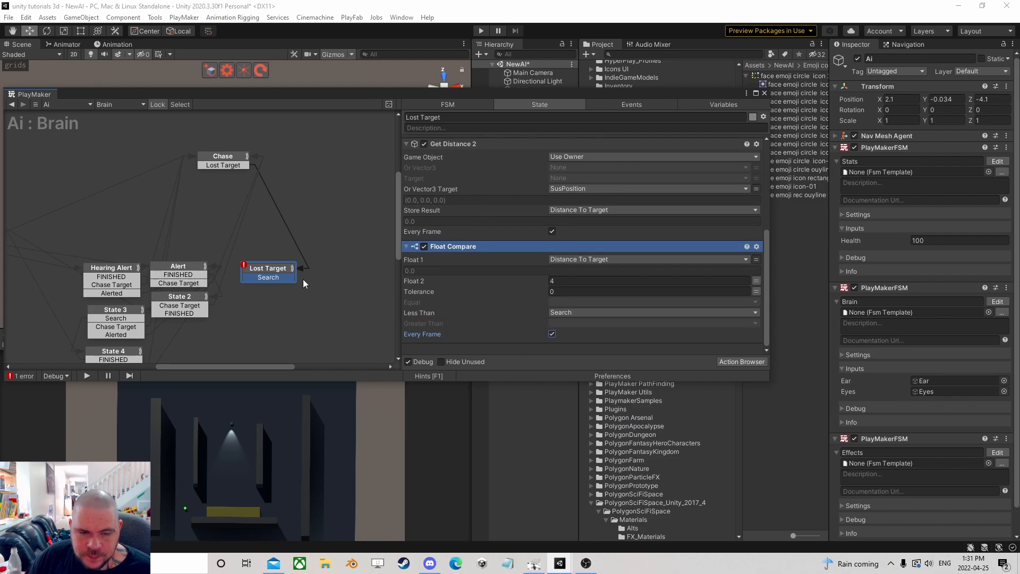
# - Examine the actions in Hearing Alert, State 3 and State 4 to see how they handle sight, distance and searching
pyautogui.moveTo(287, 293); pyautogui.dragTo(359, 277, button='middle')
pyautogui.scroll(-1, 358, 277)
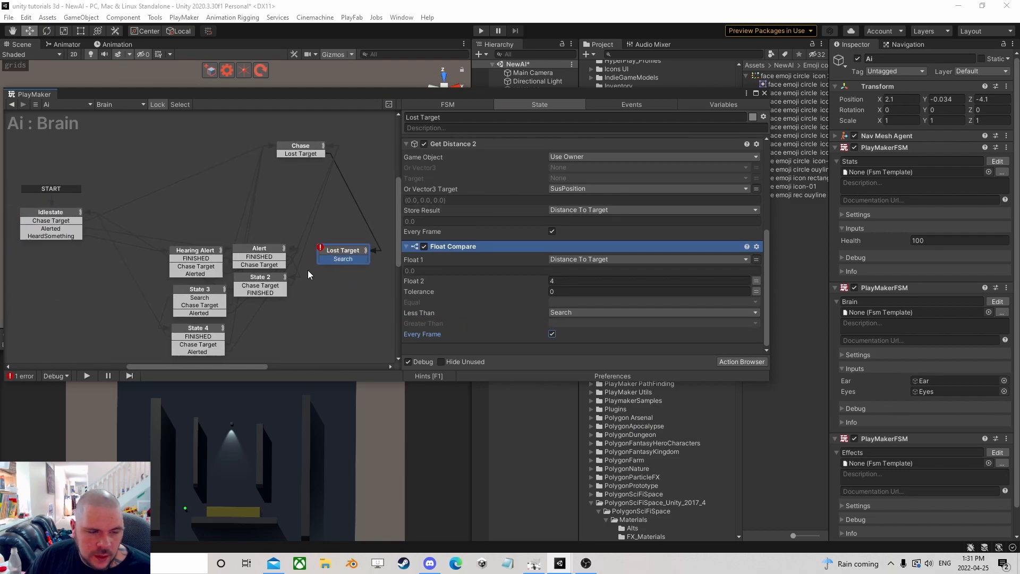
pyautogui.click(194, 252)
pyautogui.moveTo(195, 254); pyautogui.dragTo(191, 246)
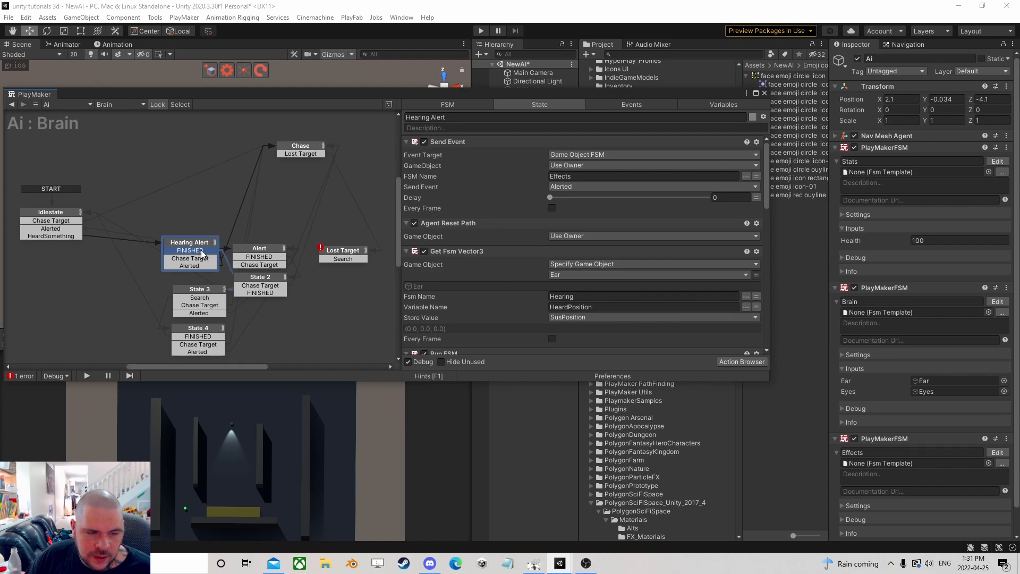
pyautogui.click(193, 266)
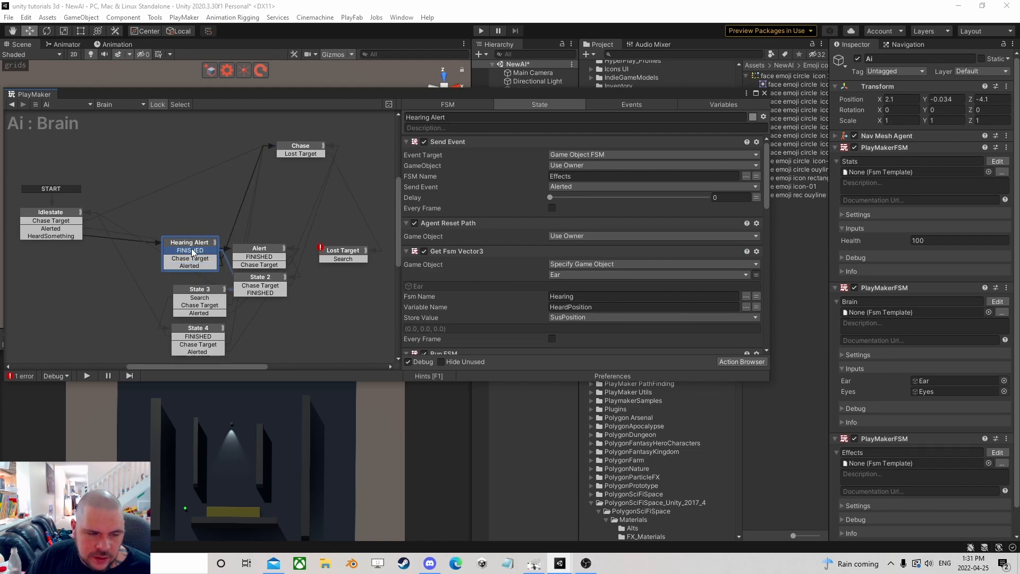
pyautogui.click(200, 292)
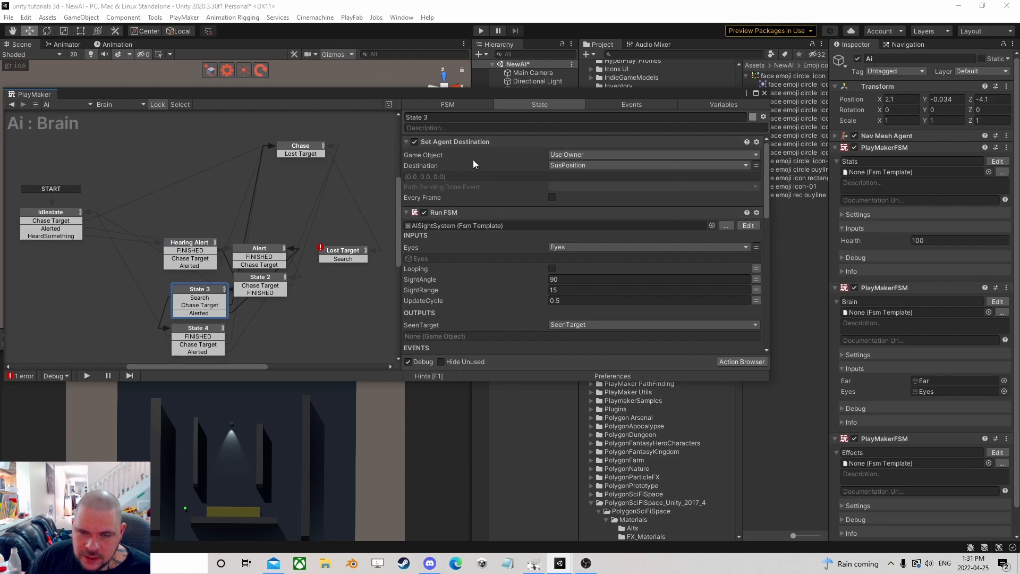
pyautogui.scroll(-3, 584, 223)
pyautogui.scroll(-15, 584, 222)
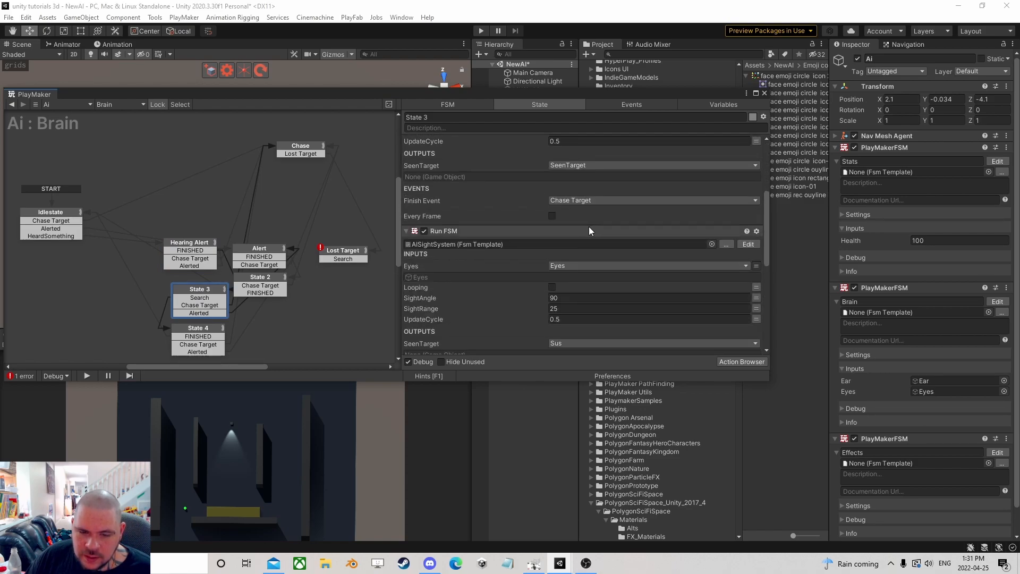
pyautogui.scroll(5, 591, 232)
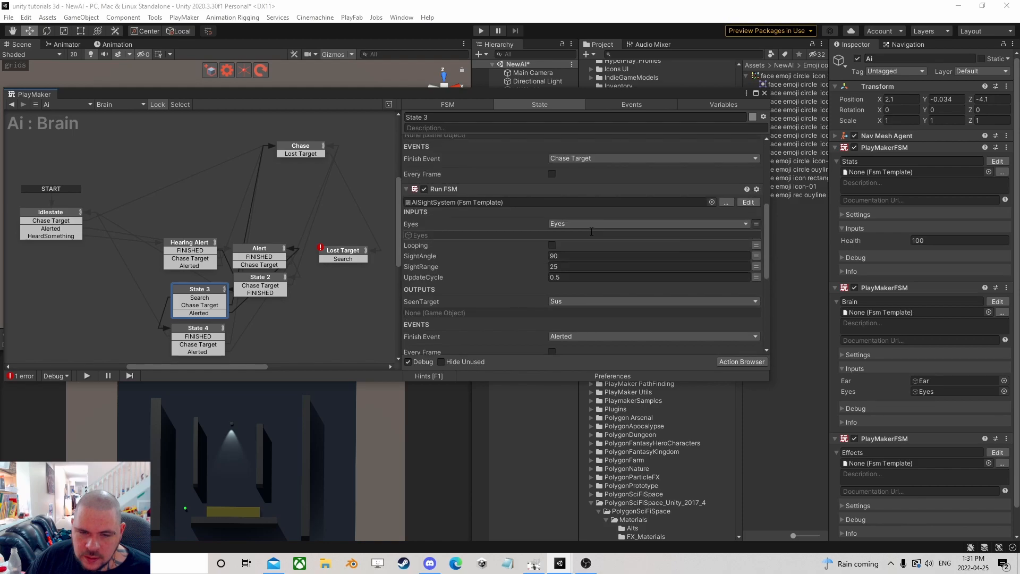
pyautogui.scroll(-5, 592, 231)
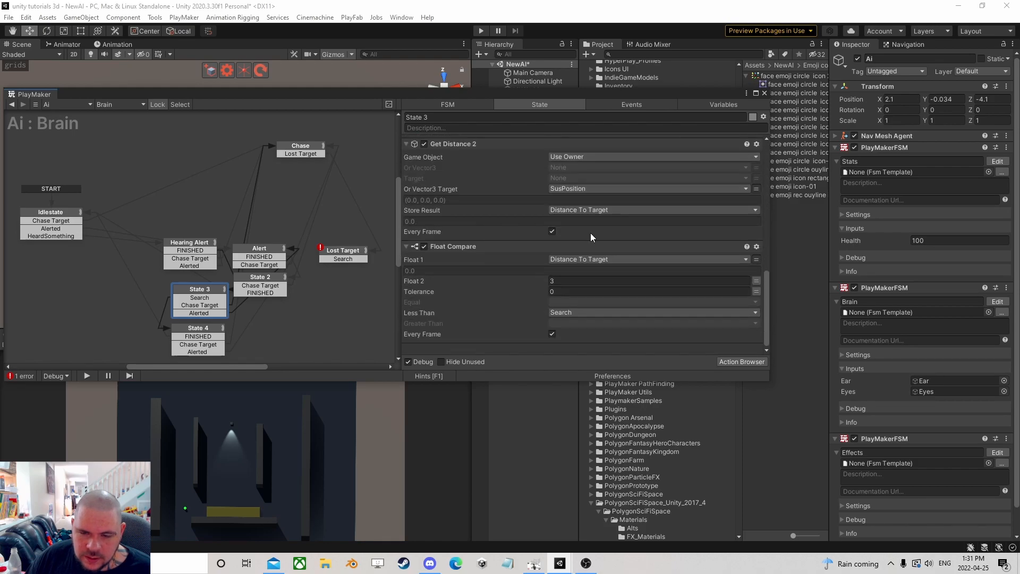
pyautogui.click(206, 330)
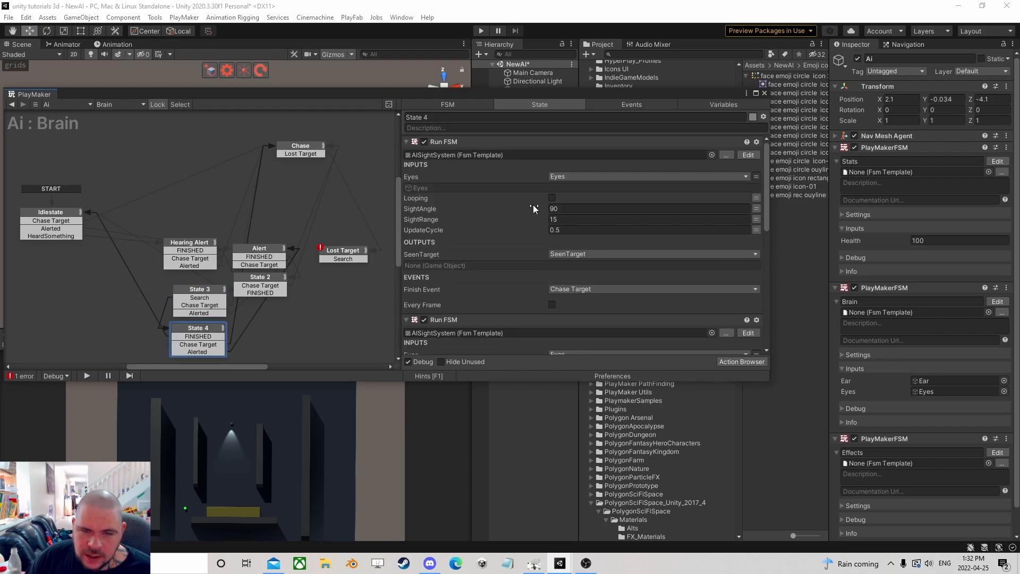
pyautogui.scroll(-5, 671, 249)
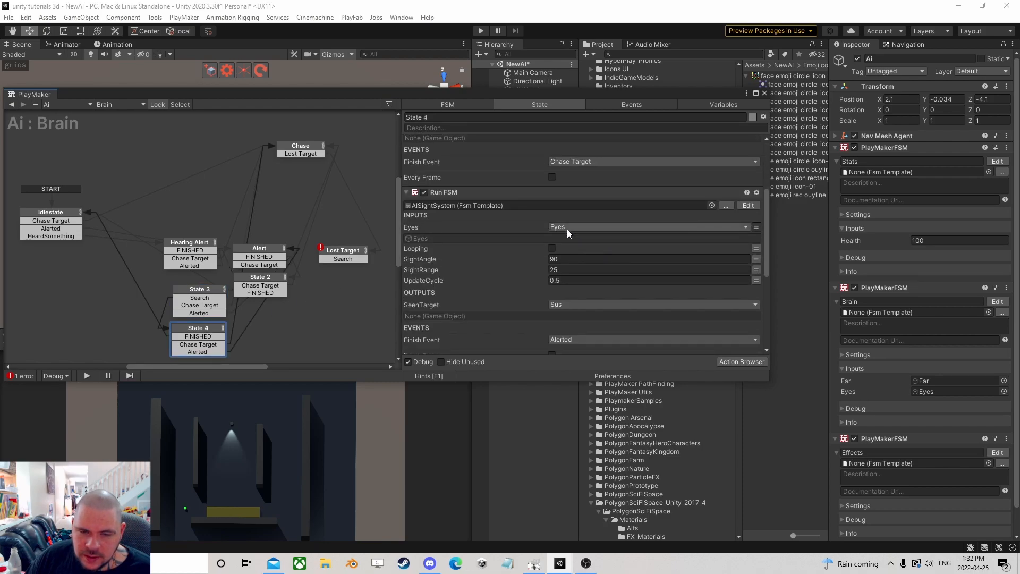
pyautogui.scroll(-7, 541, 239)
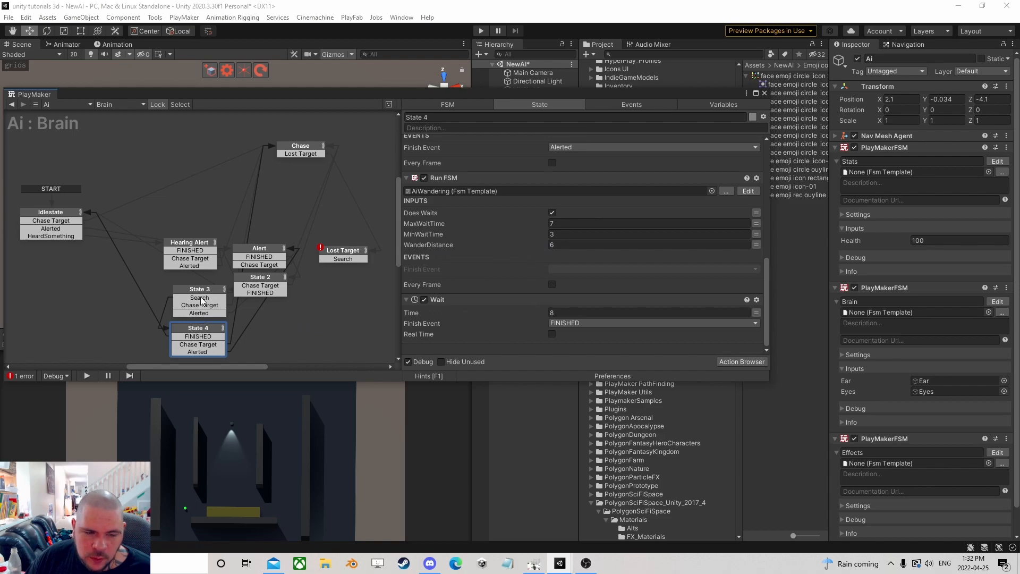
# - Move State 4 lower in the graph and connect the Lost Target state's Search transition to it
pyautogui.moveTo(199, 329)
pyautogui.mouseDown()
pyautogui.moveTo(199, 345)
pyautogui.moveTo(201, 332)
pyautogui.mouseUp()
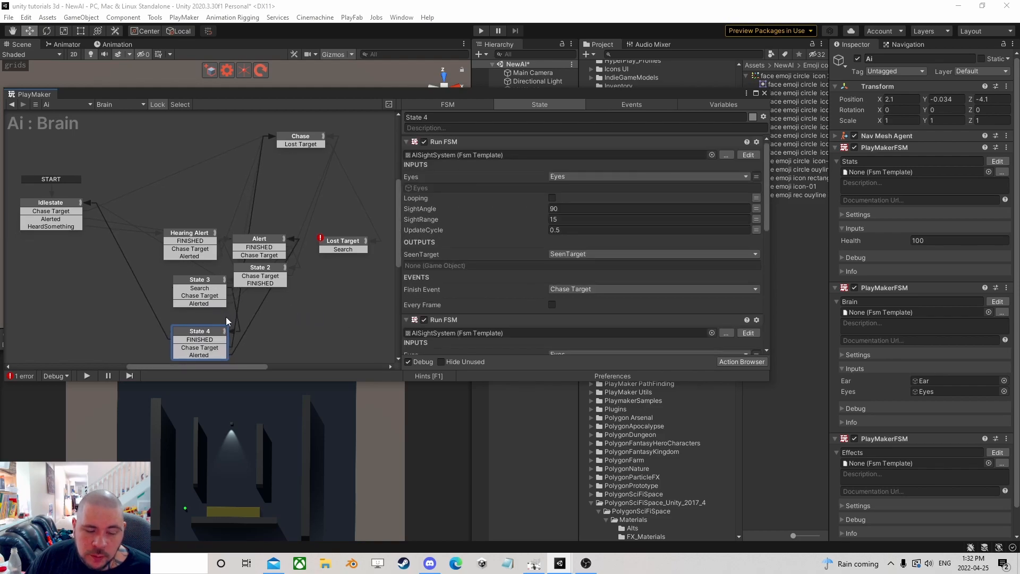
pyautogui.click(334, 250)
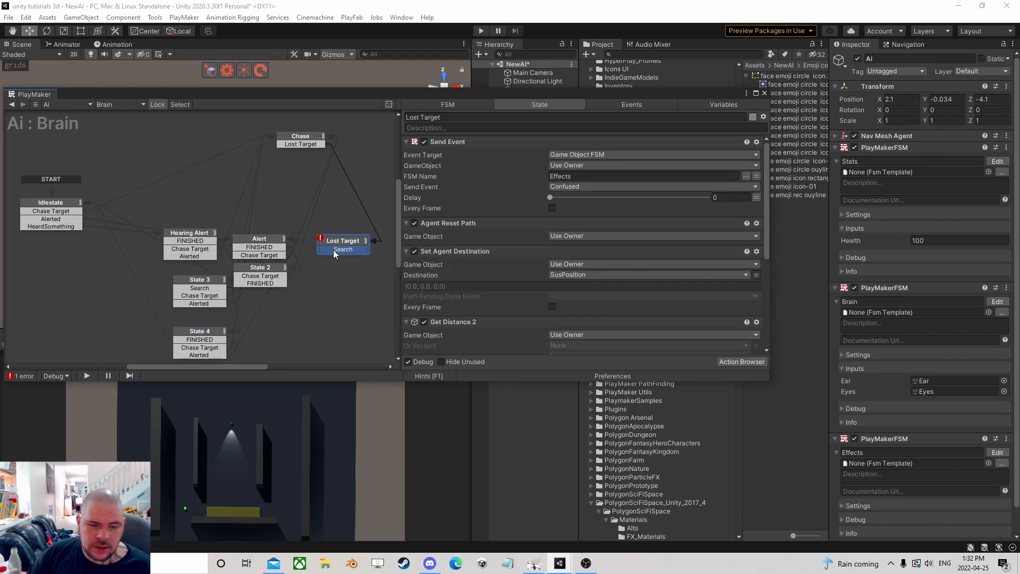
pyautogui.moveTo(197, 333); pyautogui.dragTo(215, 335)
# - Rename State 4 as Searching State and move it slightly lower in the graph
pyautogui.click(440, 116)
pyautogui.write('Searching State')
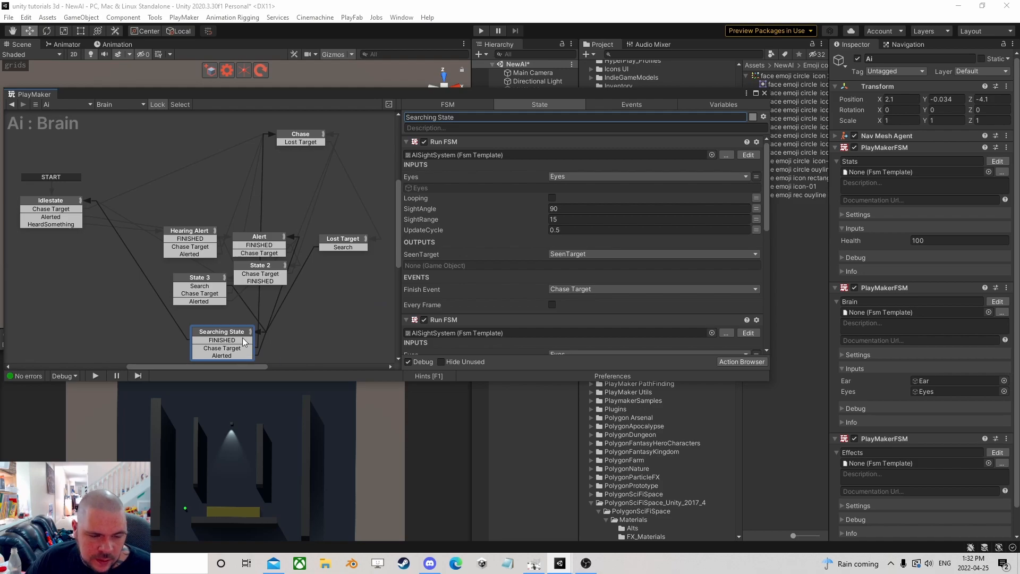
pyautogui.moveTo(232, 337); pyautogui.dragTo(243, 346)
# - Copy the two AISightSystem Run FSM actions, with sight ranges 15 and 25, from the Hearing Alert state
pyautogui.click(350, 240)
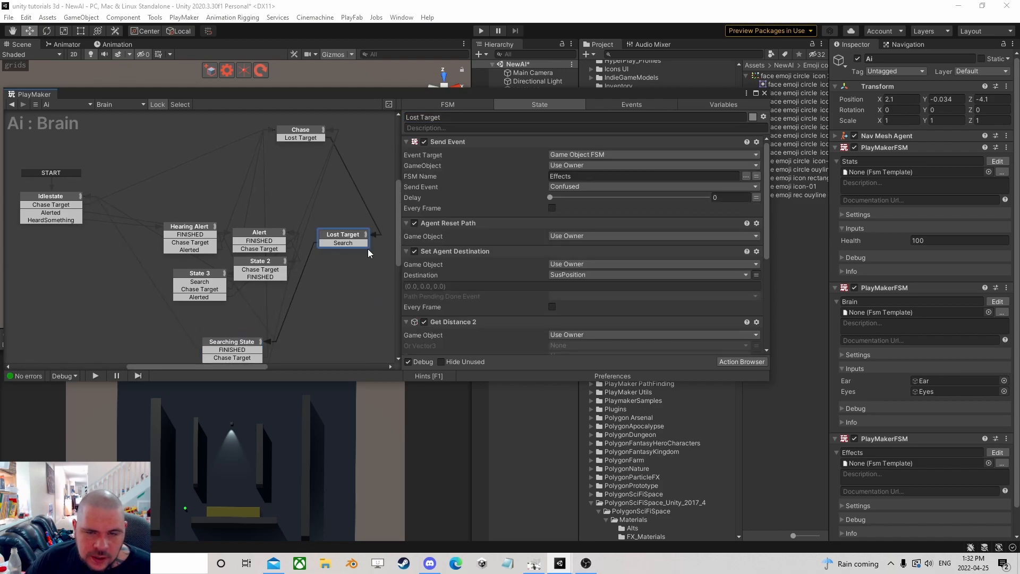
pyautogui.click(191, 228)
pyautogui.scroll(-5, 466, 251)
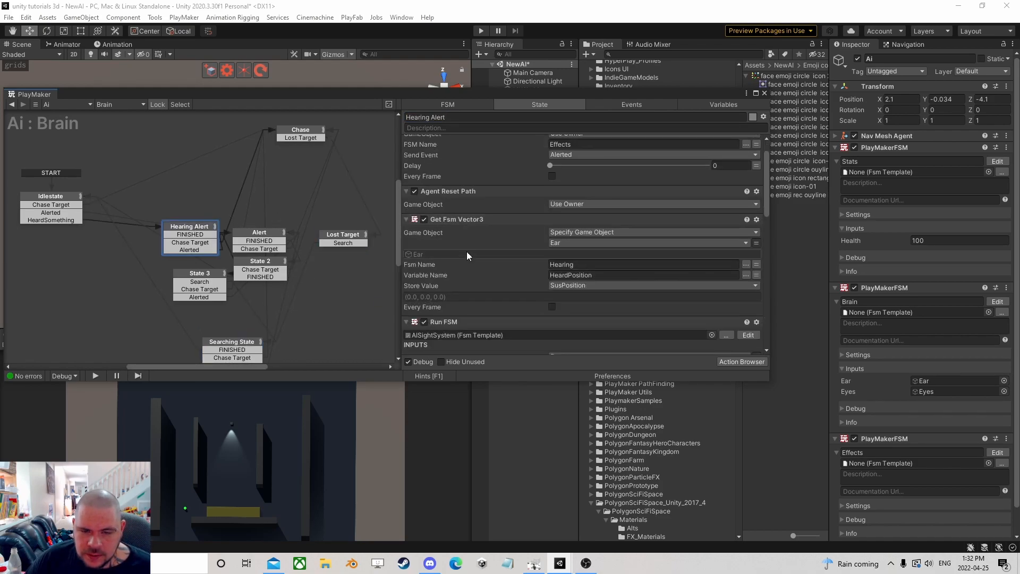
pyautogui.click(524, 194)
pyautogui.scroll(4, 511, 204)
pyautogui.scroll(-7, 511, 204)
pyautogui.click(460, 275)
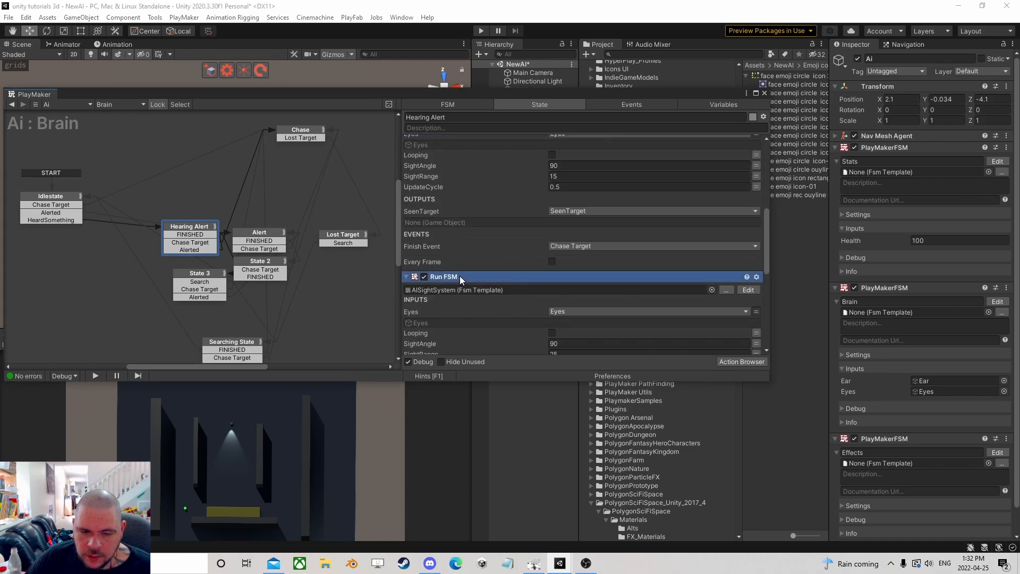
pyautogui.rightClick(460, 276)
pyautogui.click(487, 348)
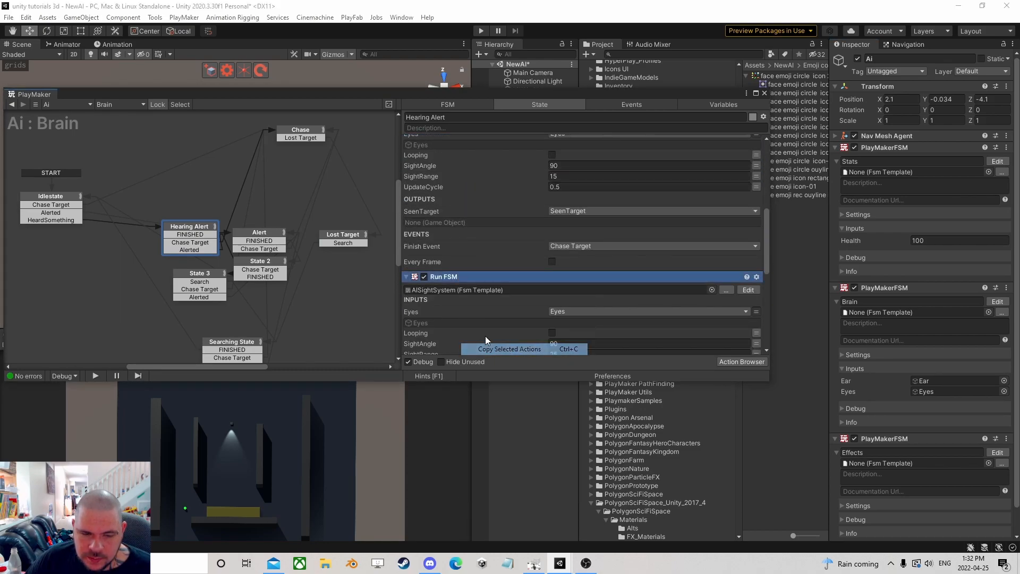
# - Paste the copied AISightSystem actions before Float Compare in the Lost Target state
pyautogui.click(343, 237)
pyautogui.scroll(-2, 494, 208)
pyautogui.scroll(-5, 492, 223)
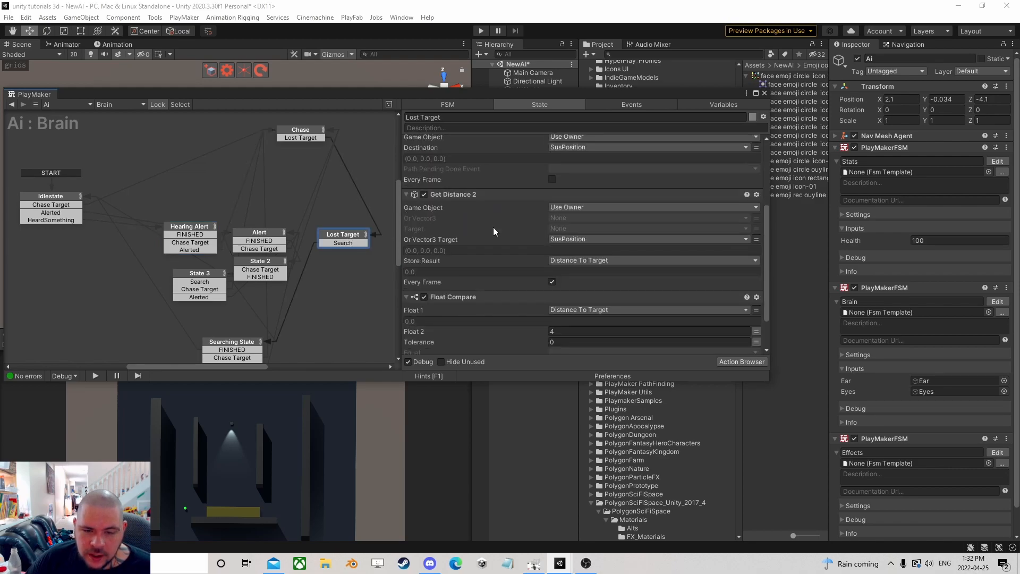
pyautogui.rightClick(454, 248)
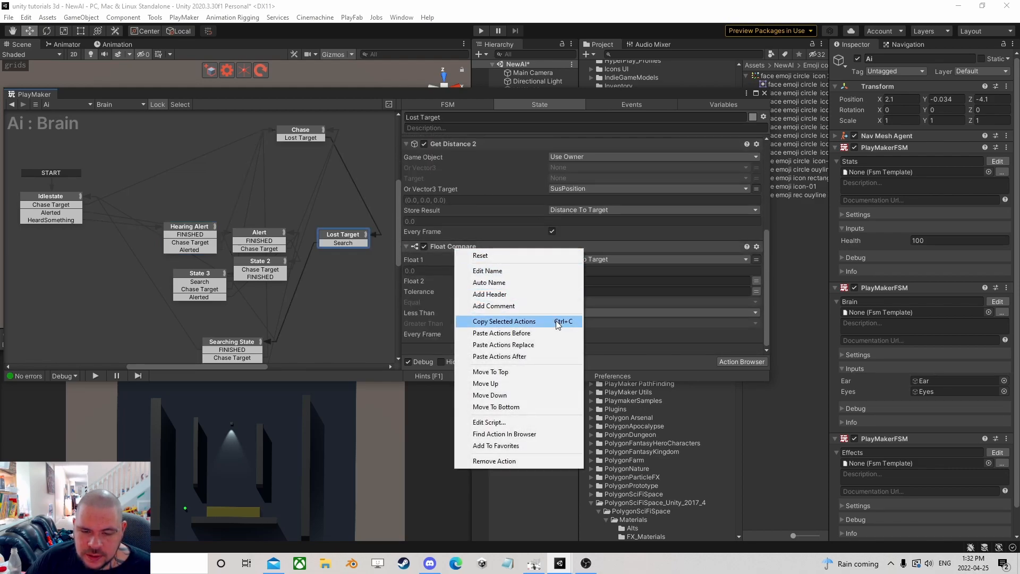
pyautogui.click(552, 332)
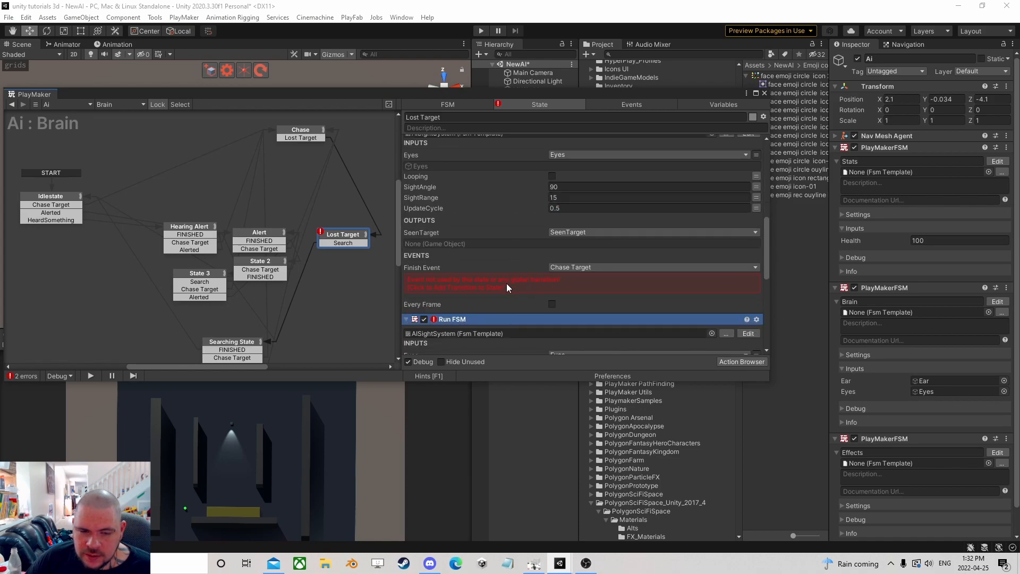
# - Add the missing Chase Target and Alerted transitions to the Lost Target state
pyautogui.click(511, 283)
pyautogui.scroll(-7, 520, 269)
pyautogui.click(509, 239)
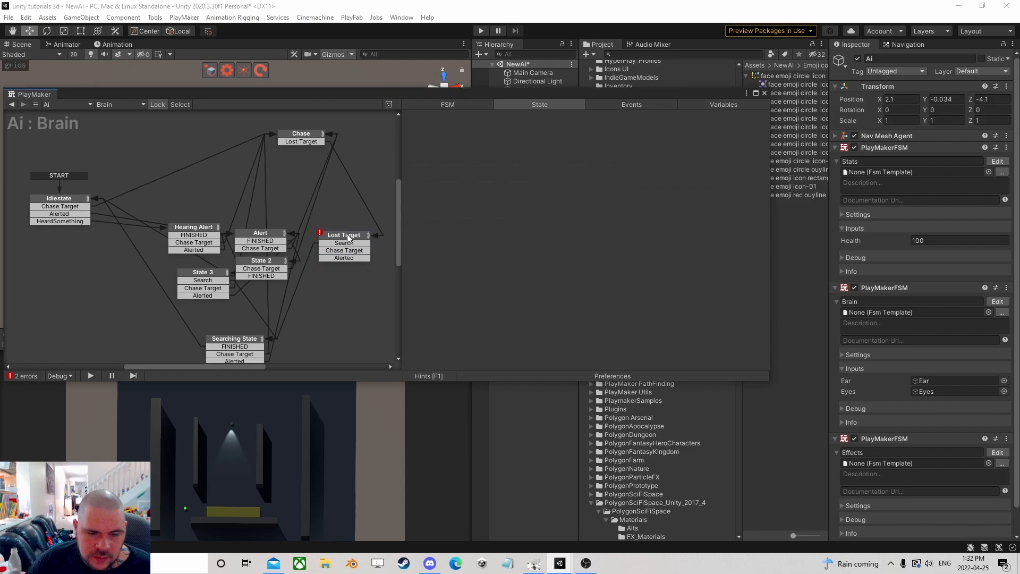
# - Connect Lost Target's Alerted transition, link its Chase Target transition to Chase, reposition the state, and check the links around the alert states
pyautogui.click(341, 258)
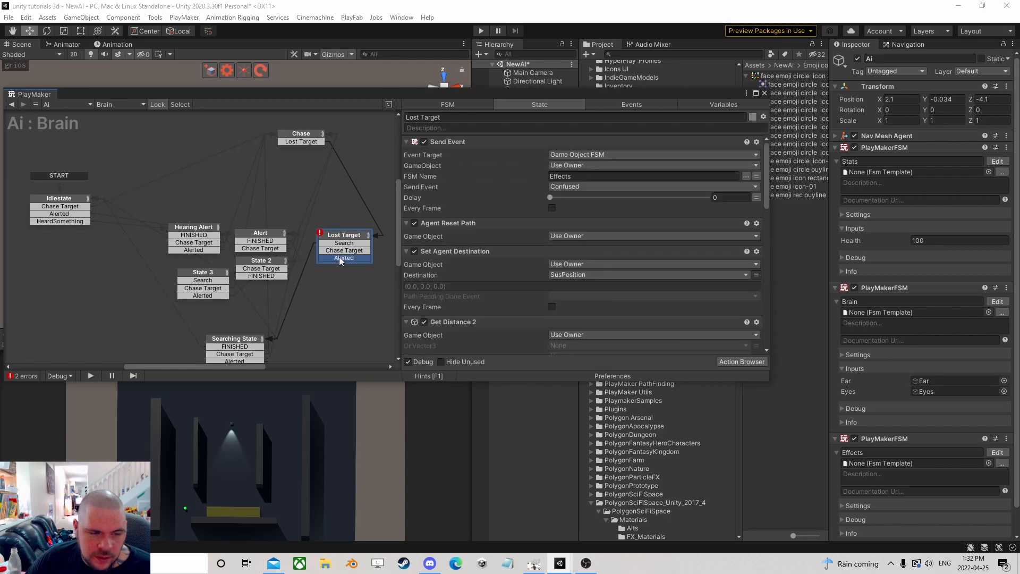
pyautogui.click(345, 251)
pyautogui.moveTo(344, 251); pyautogui.dragTo(300, 140)
pyautogui.moveTo(344, 242); pyautogui.dragTo(332, 240)
pyautogui.click(261, 240)
pyautogui.moveTo(261, 240); pyautogui.dragTo(261, 237)
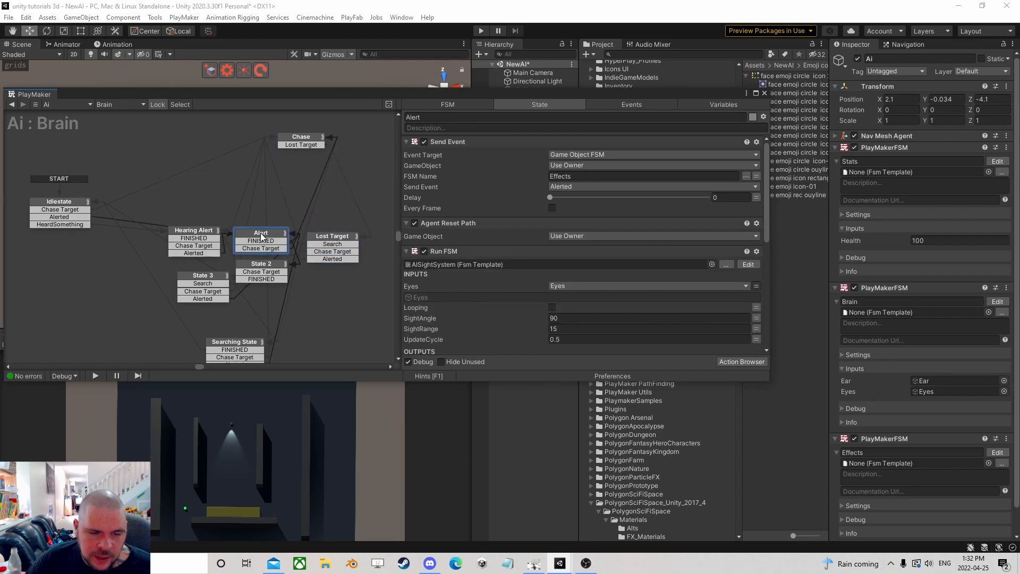
pyautogui.click(333, 241)
pyautogui.click(219, 234)
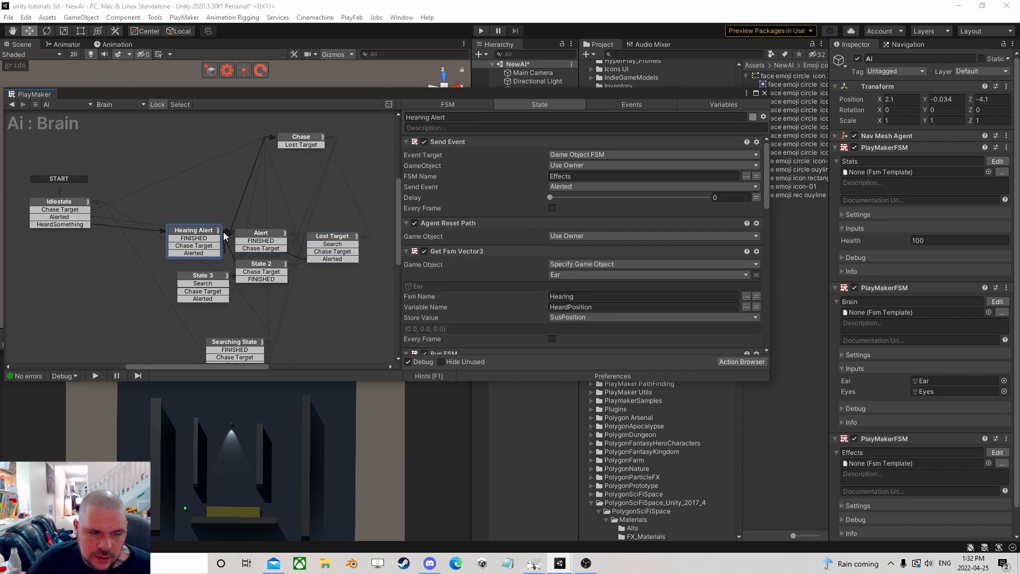
# - Play-test the scene, examine the Lost Target state's Agent Reset Path and Set Agent Destination actions in the Brain FSM, and stop the test
pyautogui.click(300, 143)
pyautogui.click(764, 93)
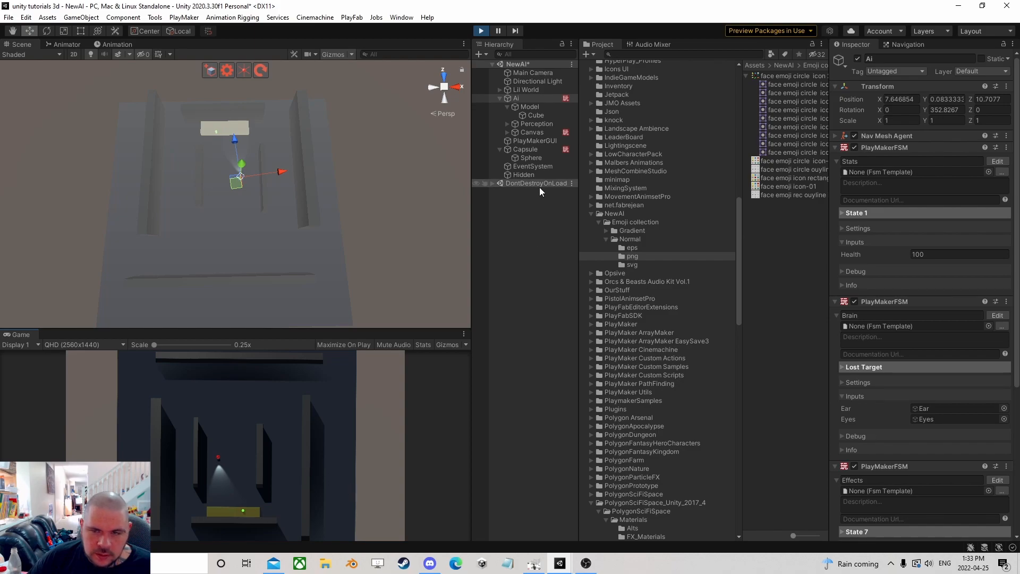
pyautogui.click(996, 316)
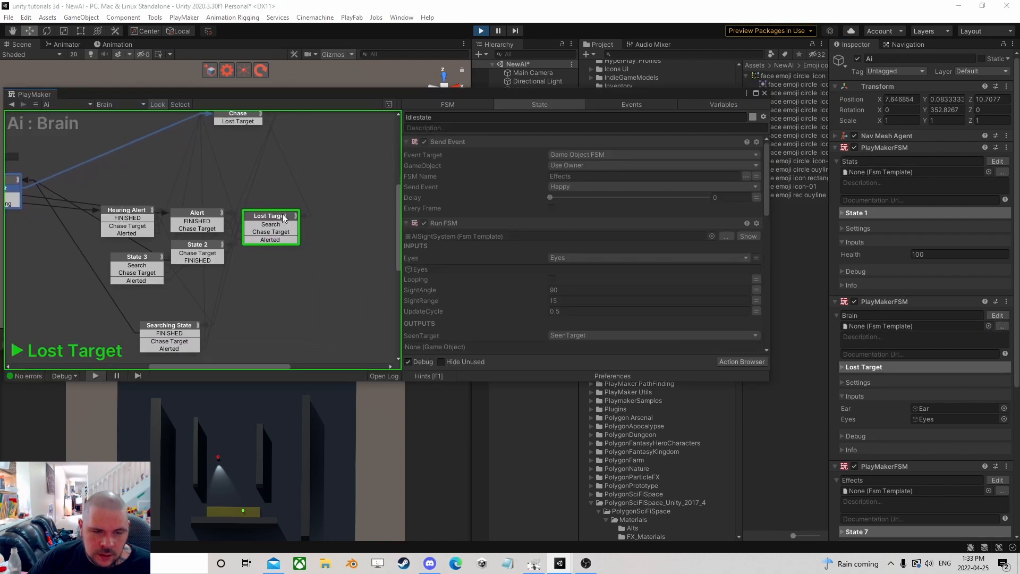
pyautogui.click(287, 215)
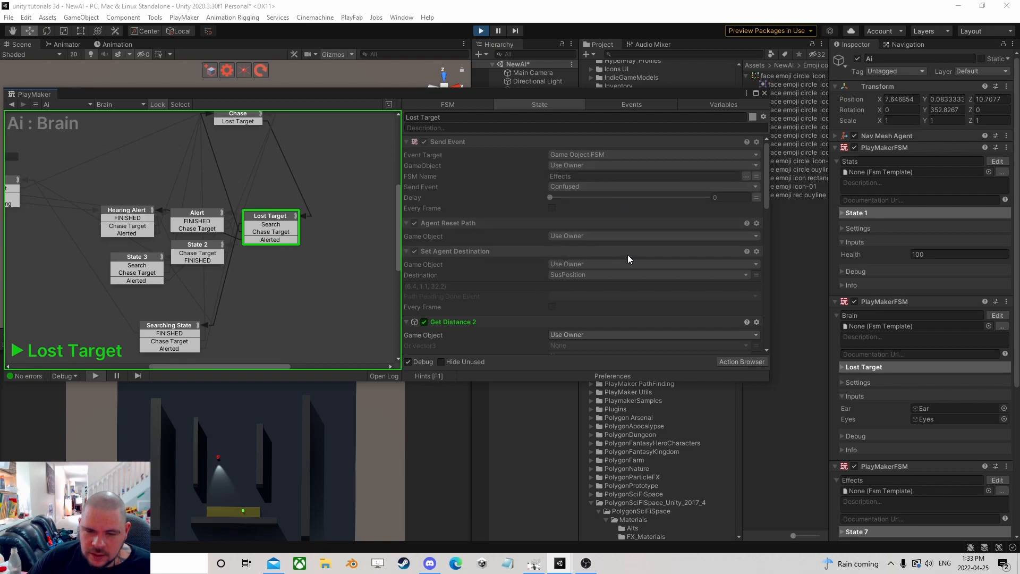
pyautogui.click(455, 248)
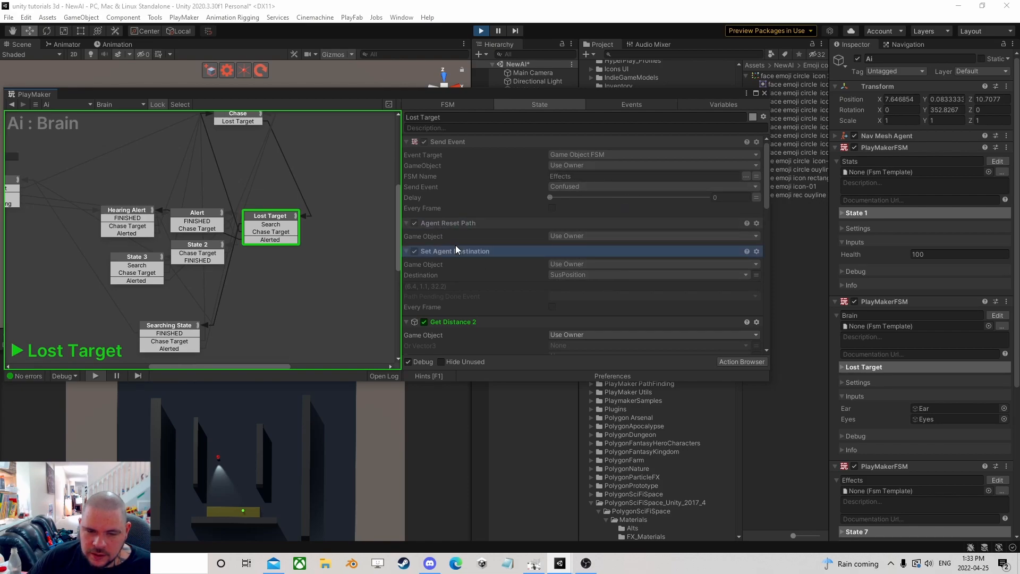
pyautogui.click(448, 224)
pyautogui.click(441, 252)
pyautogui.click(444, 226)
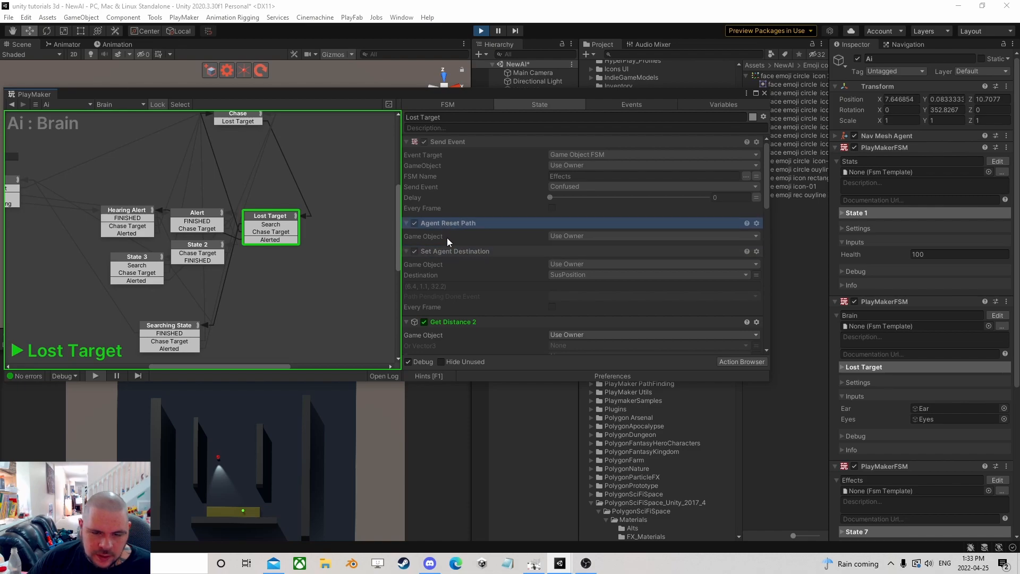
pyautogui.click(446, 250)
pyautogui.scroll(-3, 457, 250)
pyautogui.scroll(3, 485, 241)
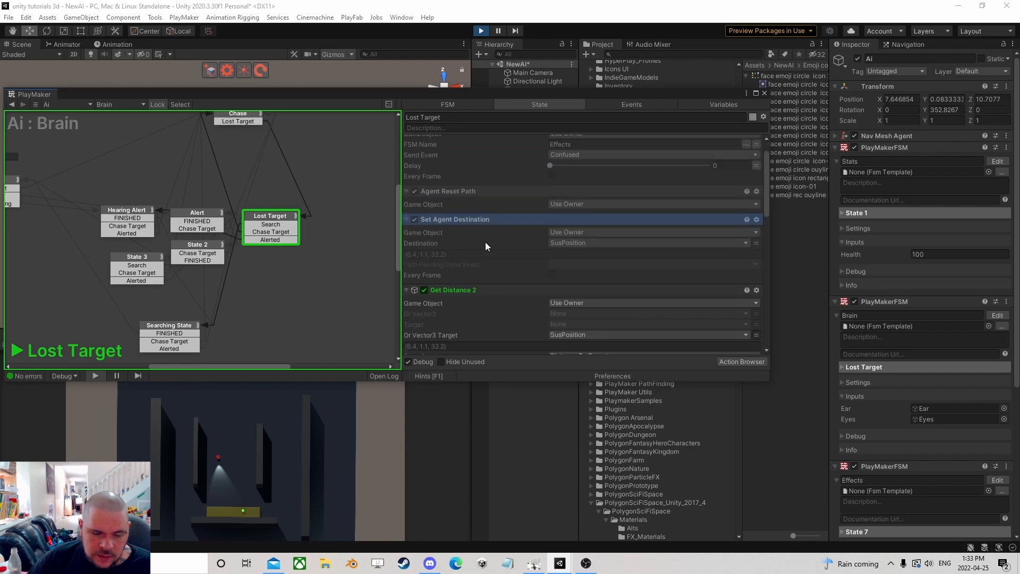
pyautogui.click(481, 30)
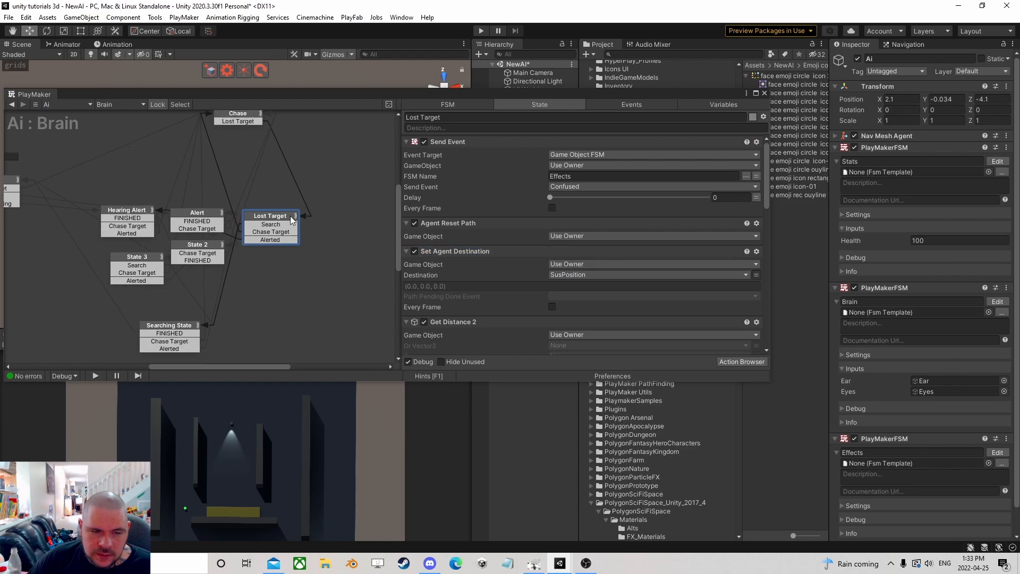
# - Move Lost Target down and add a new state above it, routing Chase's Lost Target transition through the new state's FINISHED transition to Lost Target
pyautogui.moveTo(279, 222); pyautogui.dragTo(288, 249)
pyautogui.keyDown('ctrl'); pyautogui.click(259, 217); pyautogui.keyUp('ctrl')
pyautogui.keyDown('ctrl'); pyautogui.click(282, 221); pyautogui.keyUp('ctrl')
pyautogui.click(254, 120)
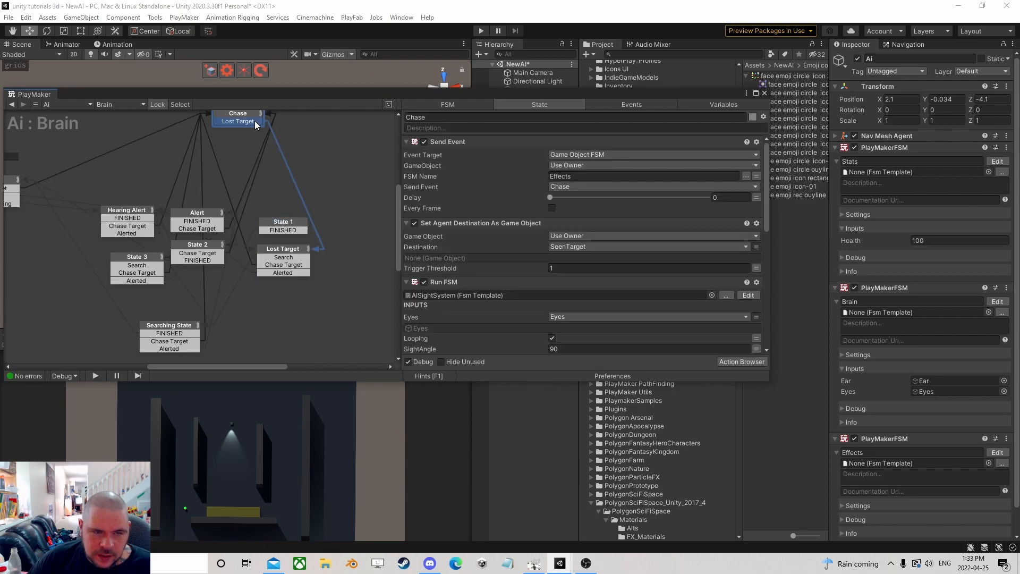
# - Move the Agent Reset Path and Confused Send Event actions from the Lost Target state into State 1
pyautogui.click(293, 252)
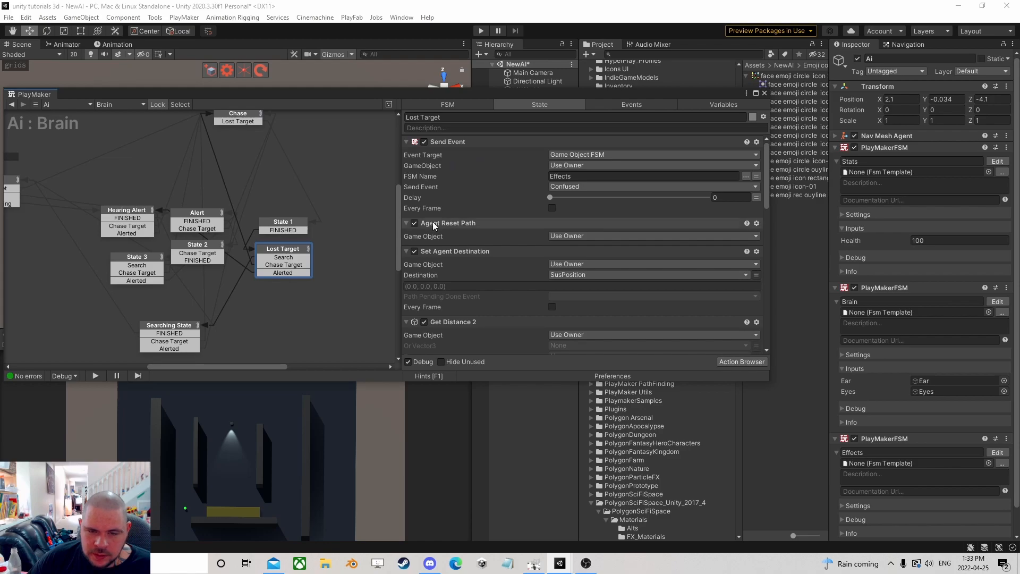
pyautogui.click(458, 224)
pyautogui.moveTo(465, 222); pyautogui.dragTo(288, 224)
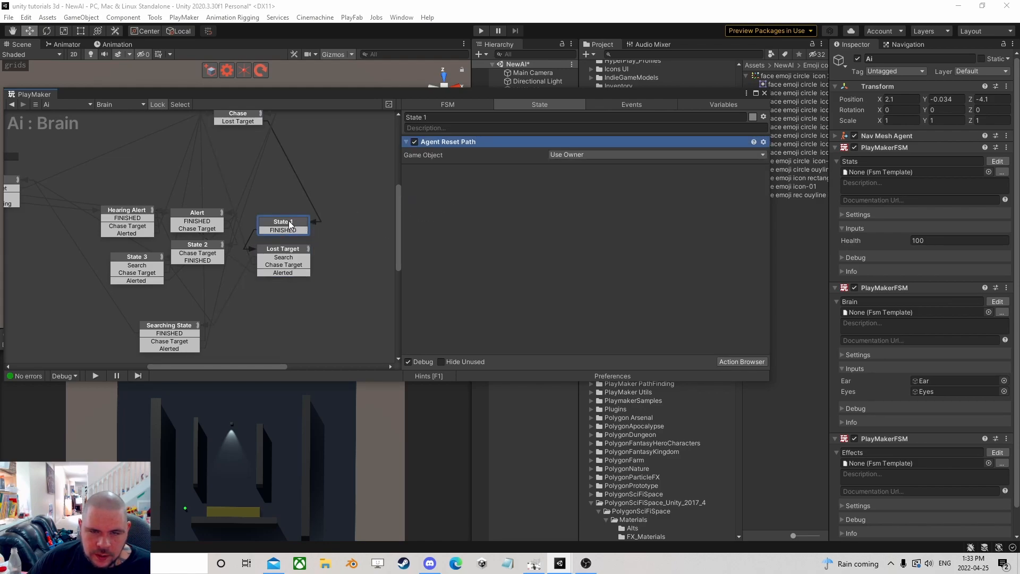
pyautogui.click(291, 251)
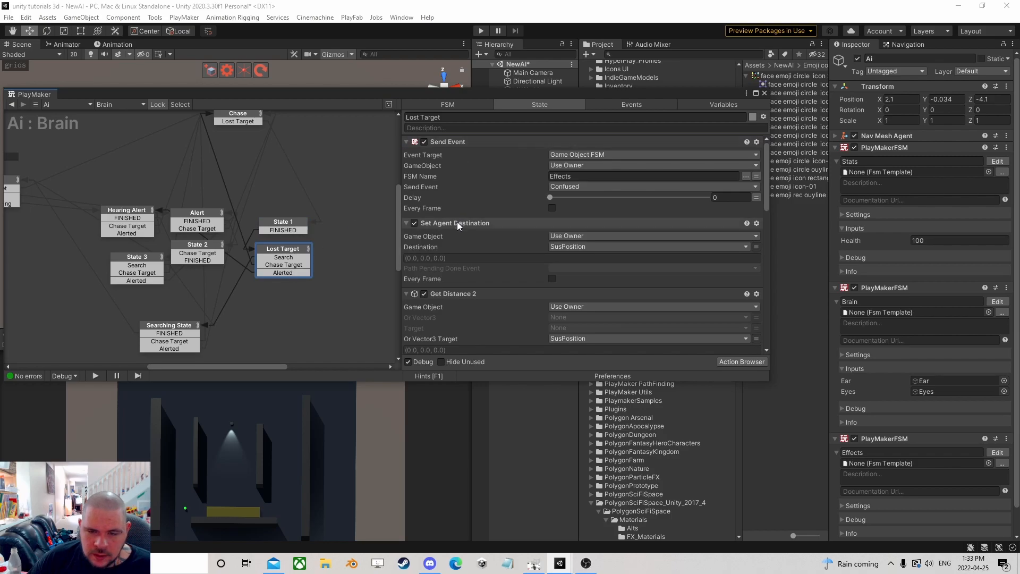
pyautogui.moveTo(441, 145); pyautogui.dragTo(291, 227)
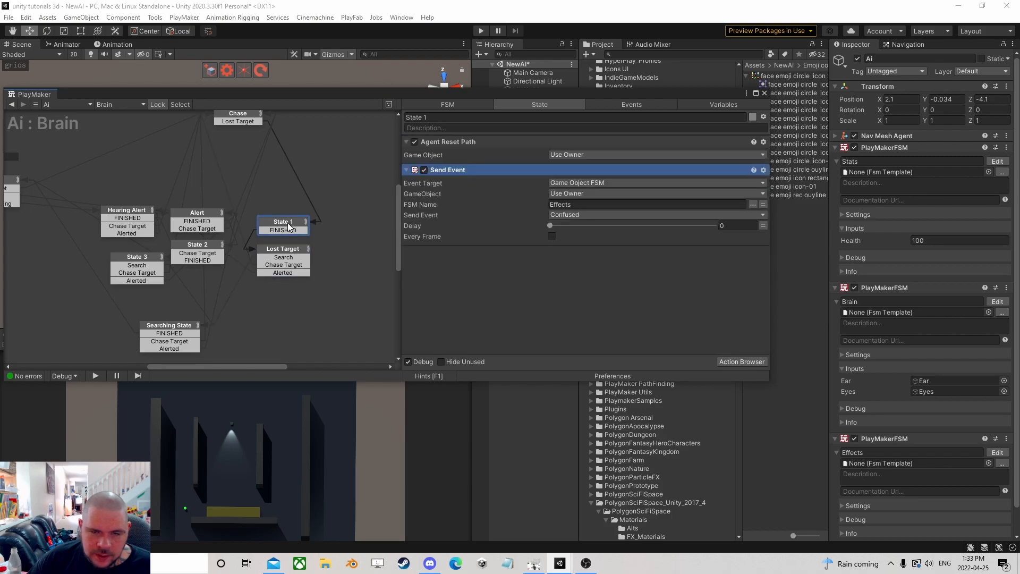
# - Add a Wait action to State 1 after its Send Event action
pyautogui.click(733, 362)
pyautogui.write('wait')
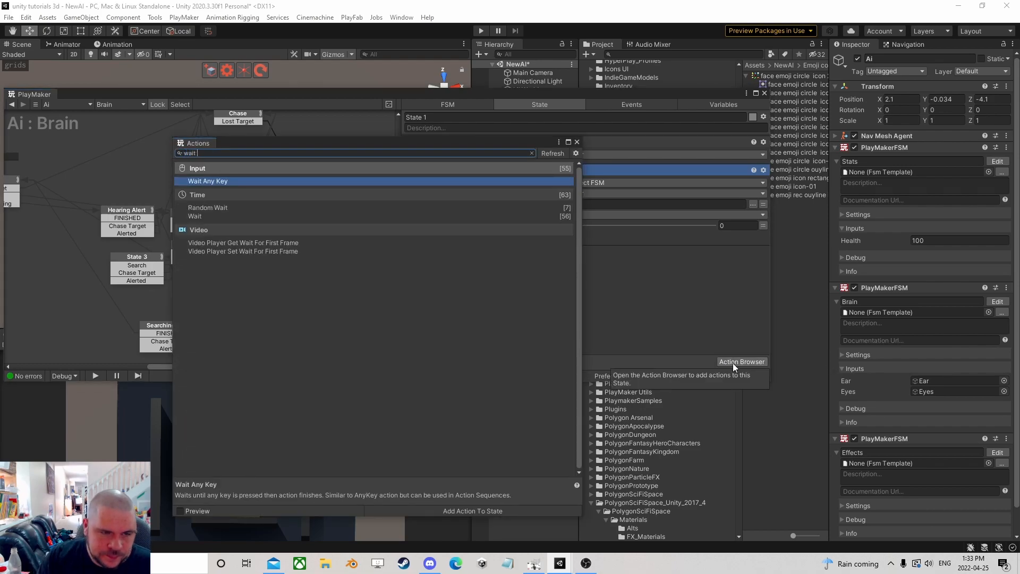
pyautogui.press('Down')
pyautogui.press('Down')
pyautogui.press('Down')
pyautogui.press('Up')
pyautogui.press('Return')
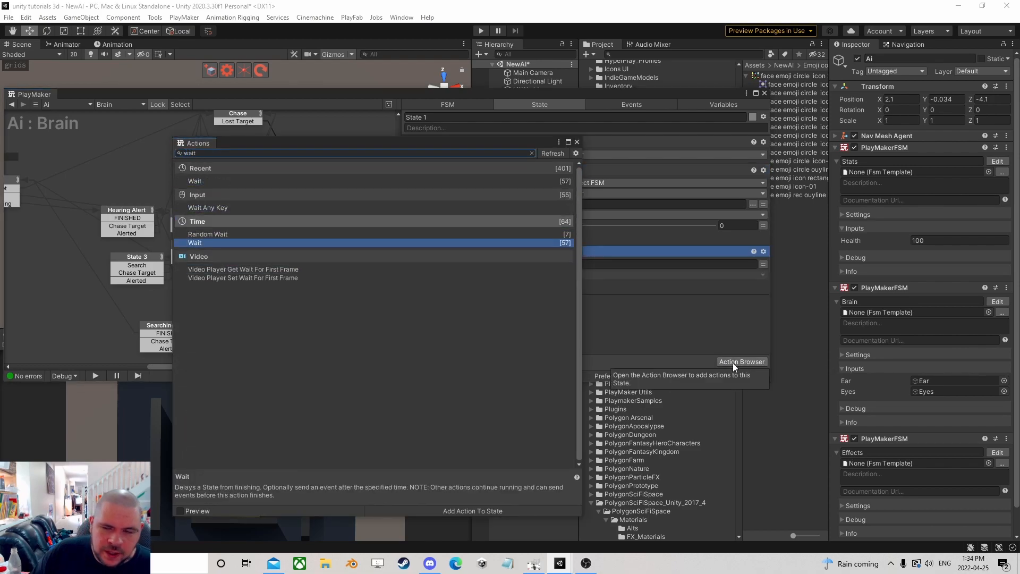
pyautogui.click(577, 142)
# - Set State 1's Wait time to 0.25 and its finish event to FINISHED
pyautogui.click(586, 264)
pyautogui.write('0.25')
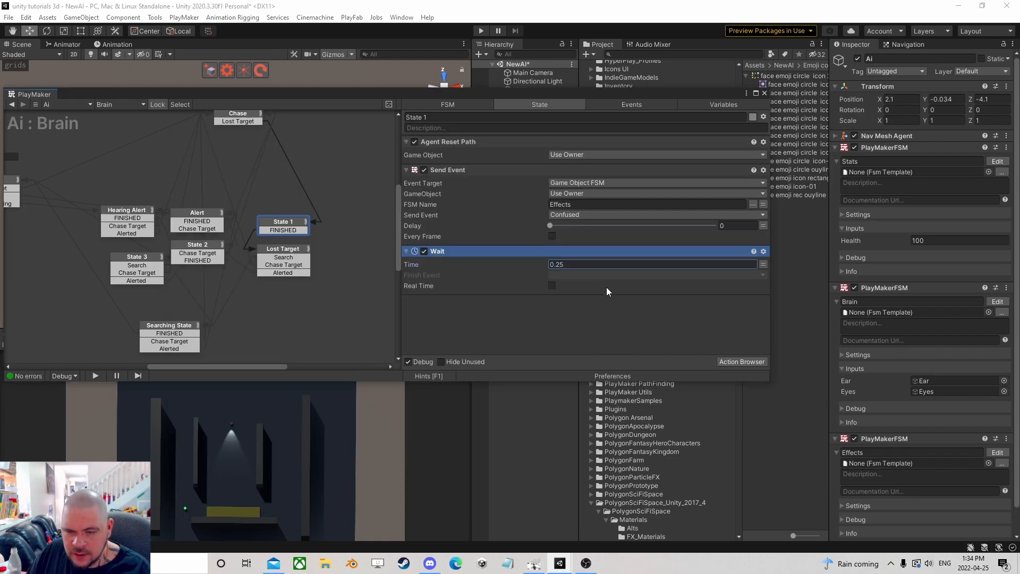
pyautogui.click(568, 275)
pyautogui.click(576, 297)
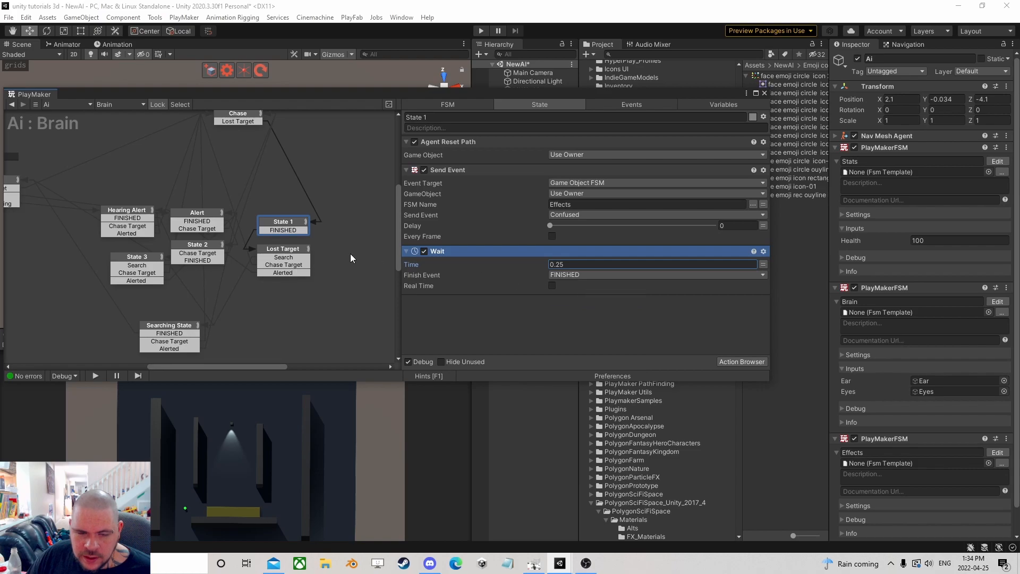
# - Move the Lost Target state up close beneath State 1 and start a play test with the FSM editor closed
pyautogui.moveTo(287, 251); pyautogui.dragTo(288, 245)
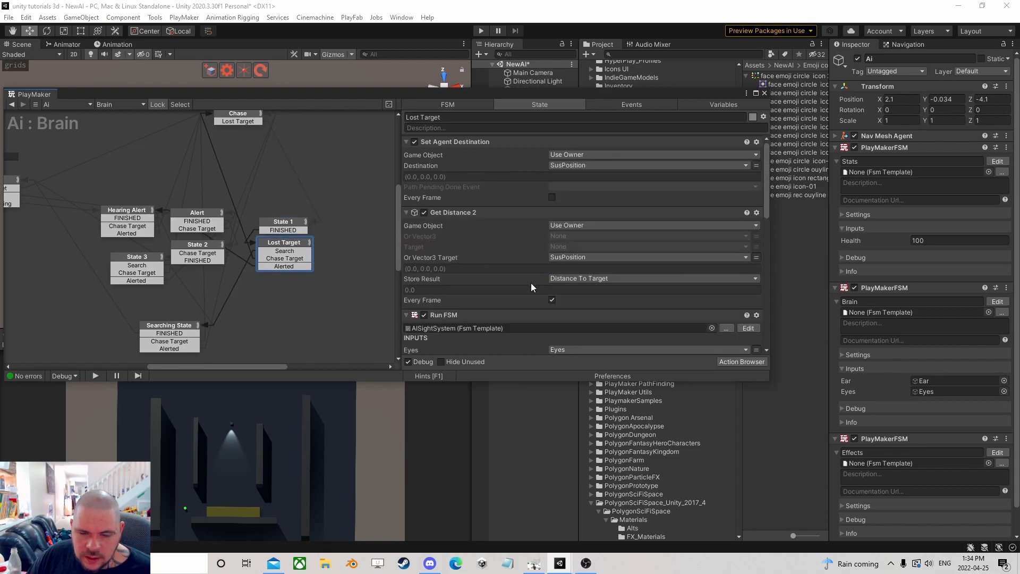
pyautogui.scroll(-6, 578, 273)
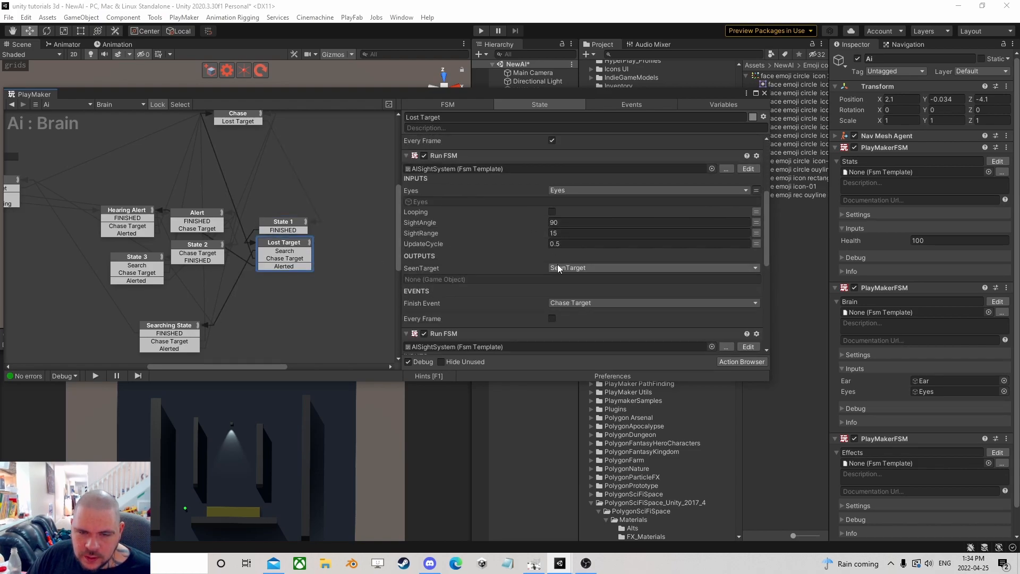
pyautogui.click(479, 32)
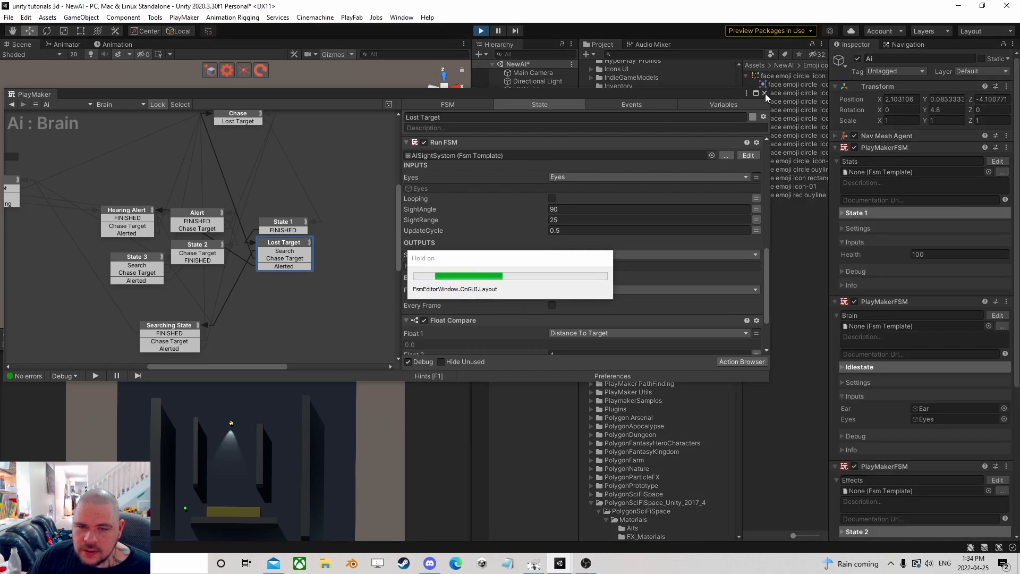
pyautogui.click(764, 94)
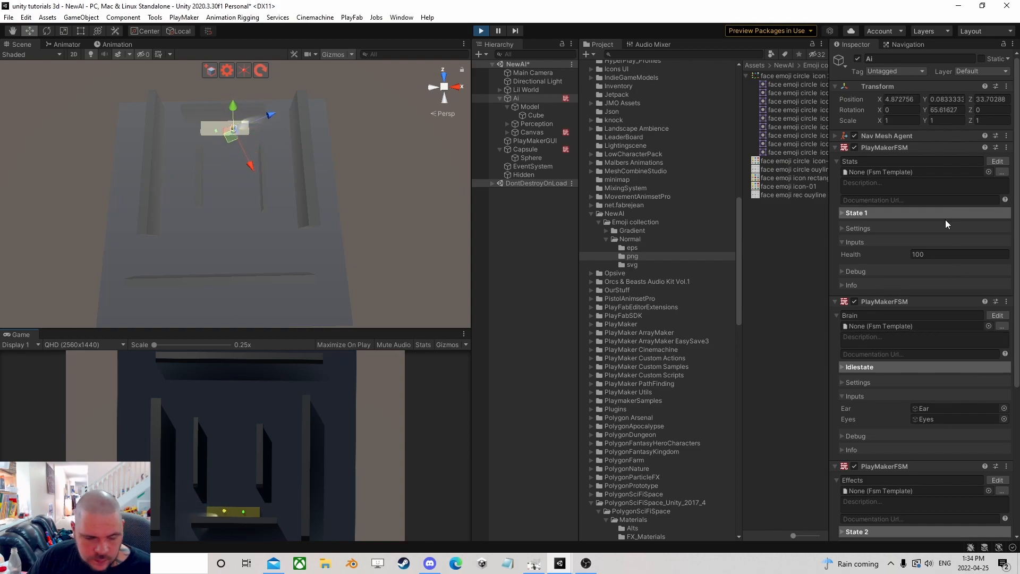
# - Examine the running Brain FSM and the Lost Target state's actions down to Float Compare
pyautogui.click(996, 315)
pyautogui.moveTo(336, 203); pyautogui.dragTo(231, 188, button='middle')
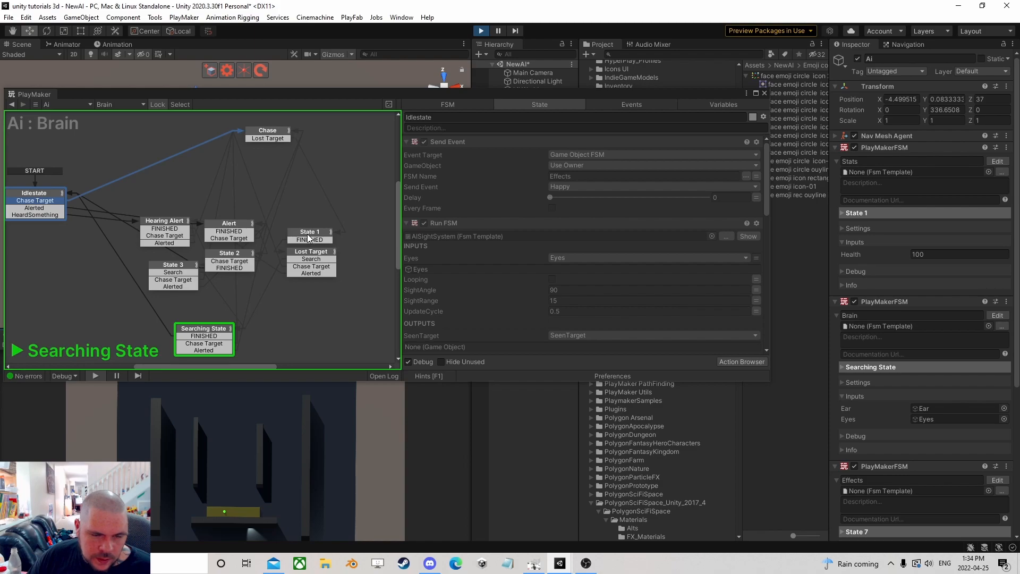
pyautogui.click(325, 239)
pyautogui.click(324, 251)
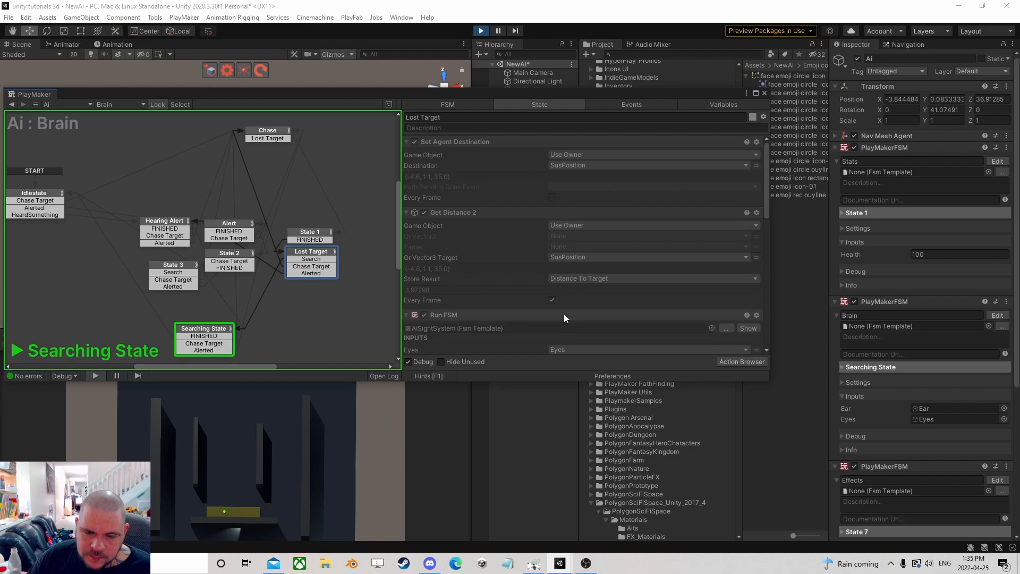
pyautogui.scroll(-8, 511, 310)
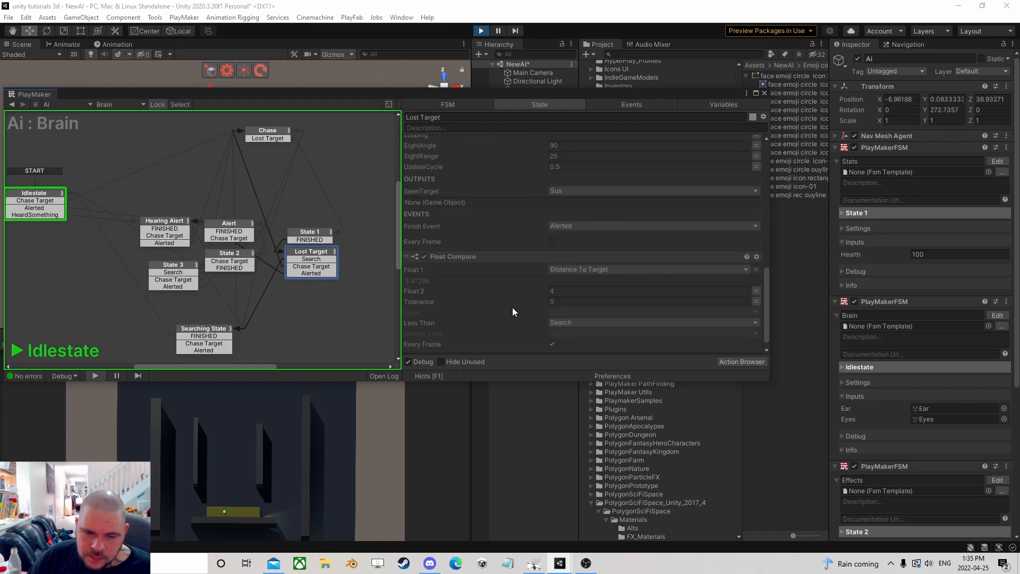
pyautogui.scroll(-1, 512, 307)
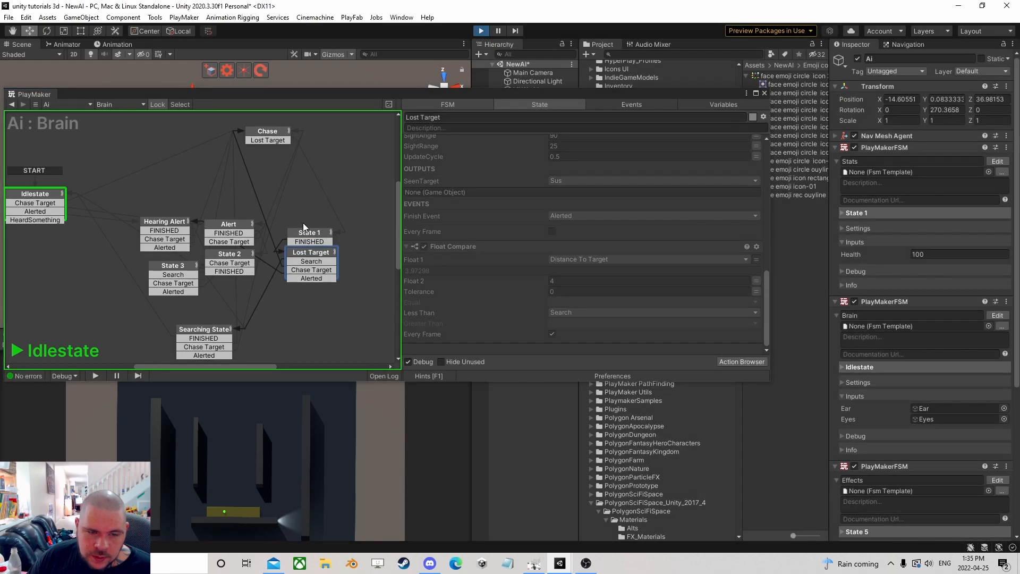
# - End the play test and set State 1's Wait time to 0.75
pyautogui.click(310, 232)
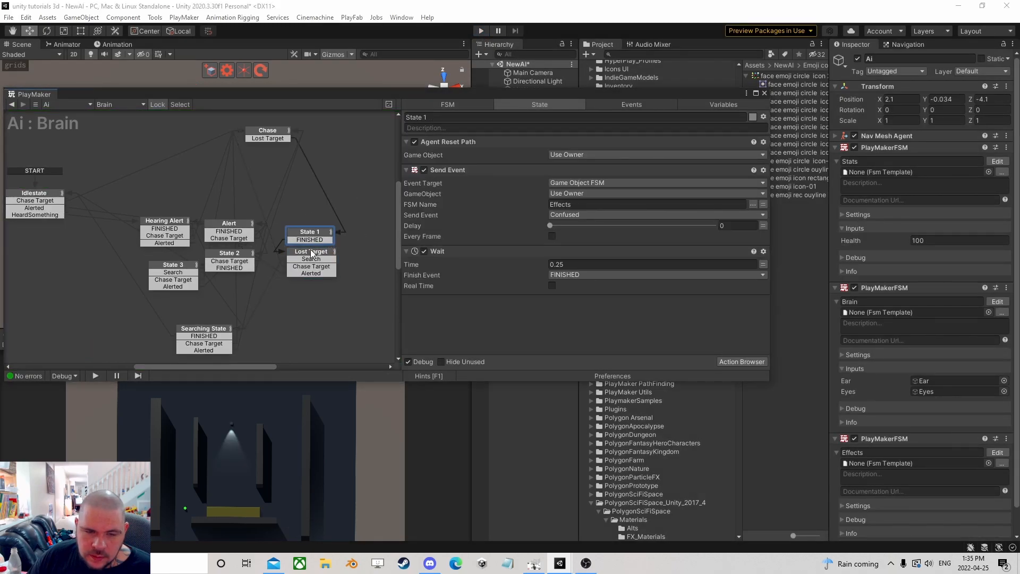
pyautogui.click(567, 264)
pyautogui.write('0.5')
pyautogui.press('Return')
pyautogui.write('0.75')
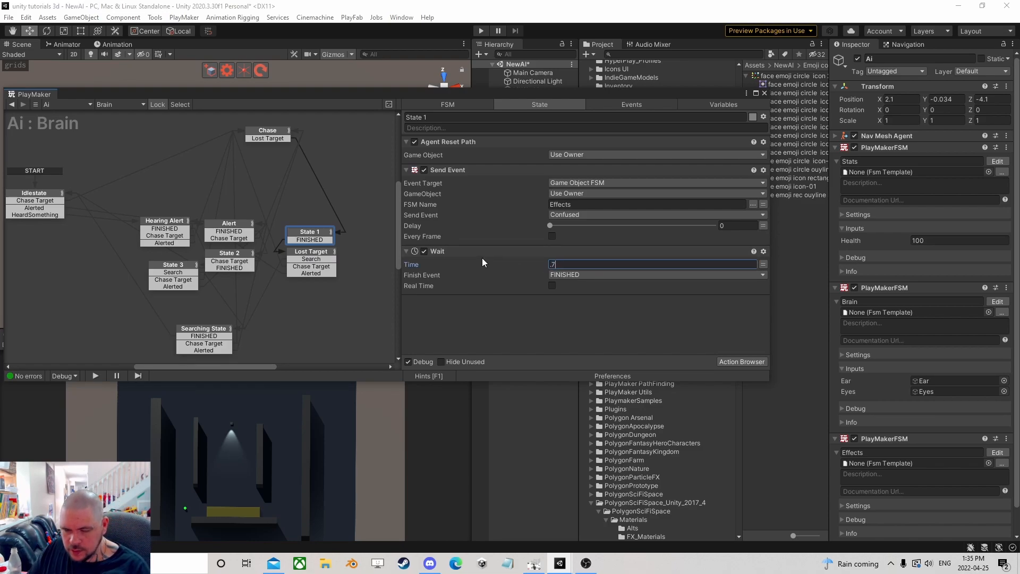
# - Set Float 2 to 6 in the Lost Target state's Float Compare action and recheck State 1's Wait settings
pyautogui.click(313, 253)
pyautogui.scroll(-5, 631, 249)
pyautogui.scroll(-6, 606, 250)
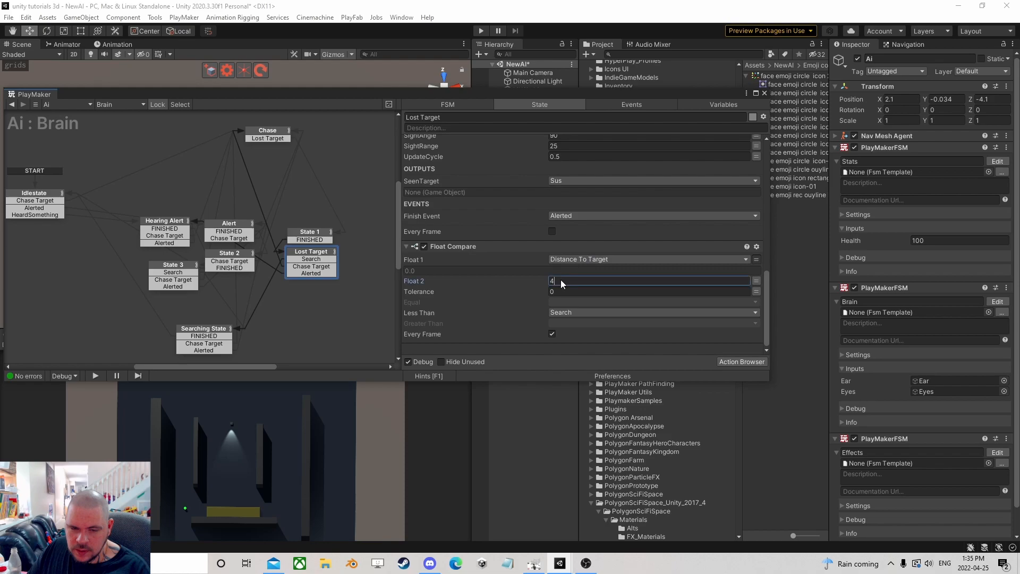
pyautogui.click(635, 281)
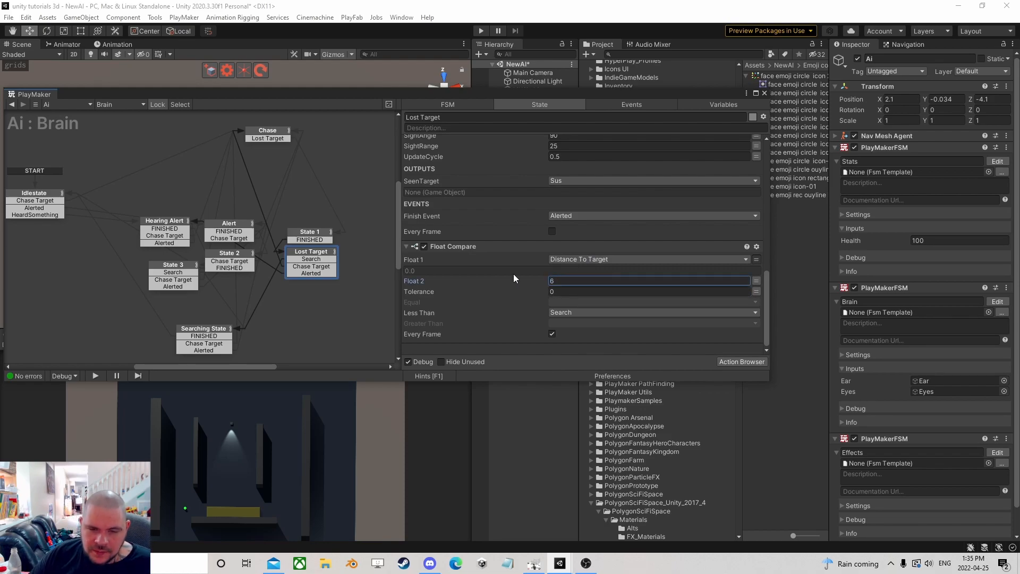
pyautogui.click(314, 234)
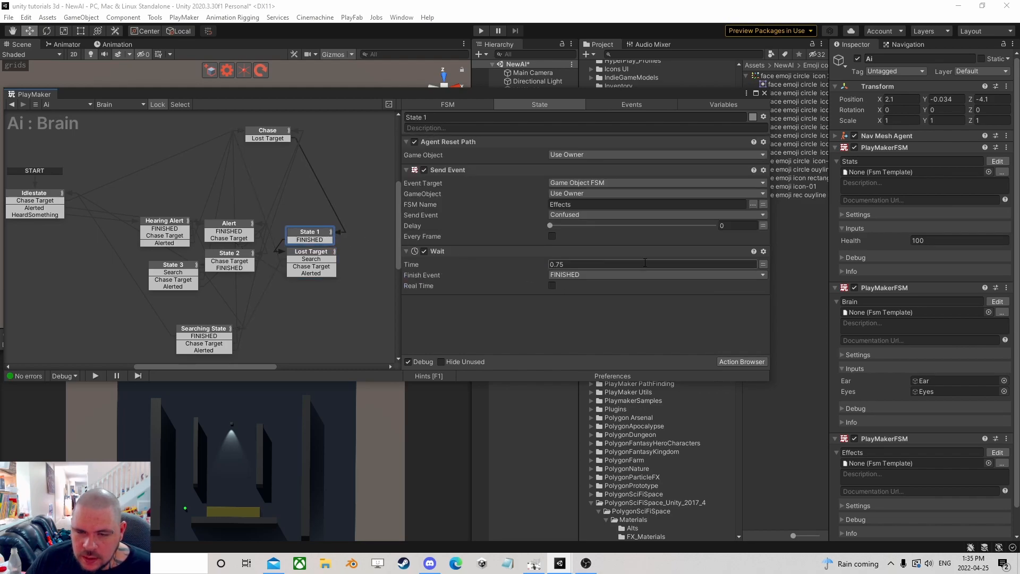
# - Change the global transition event leading to State 8 in the Effects FSM to Confused
pyautogui.click(996, 453)
pyautogui.scroll(-1, 321, 231)
pyautogui.moveTo(309, 241); pyautogui.dragTo(156, 249, button='middle')
pyautogui.click(260, 224)
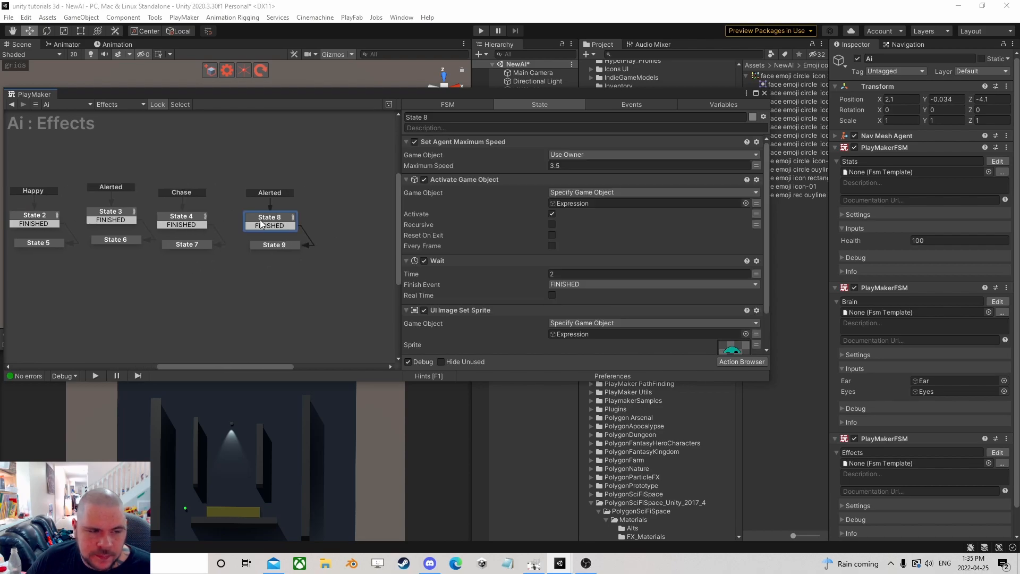
pyautogui.rightClick(263, 193)
pyautogui.moveTo(294, 216)
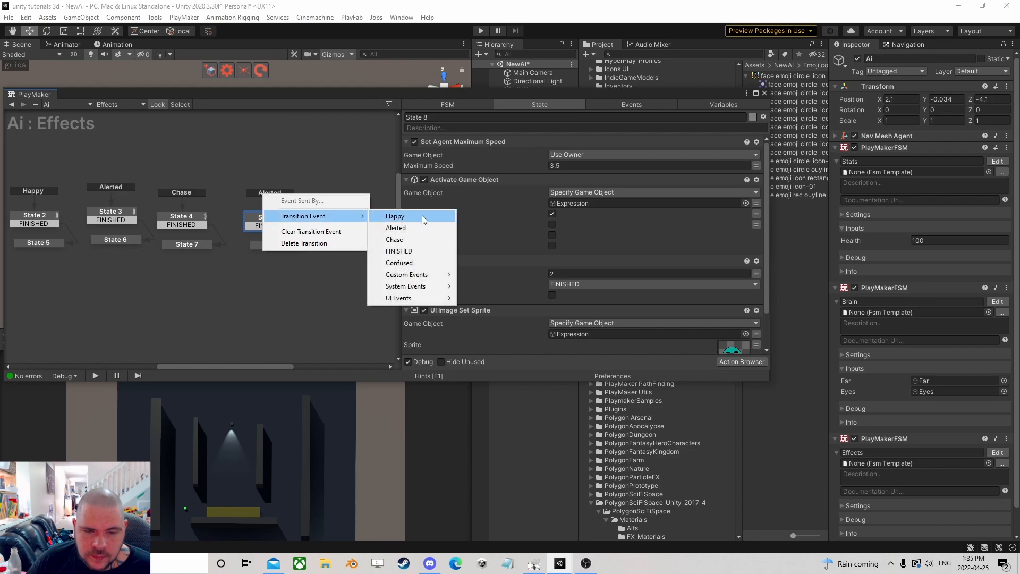
pyautogui.click(409, 262)
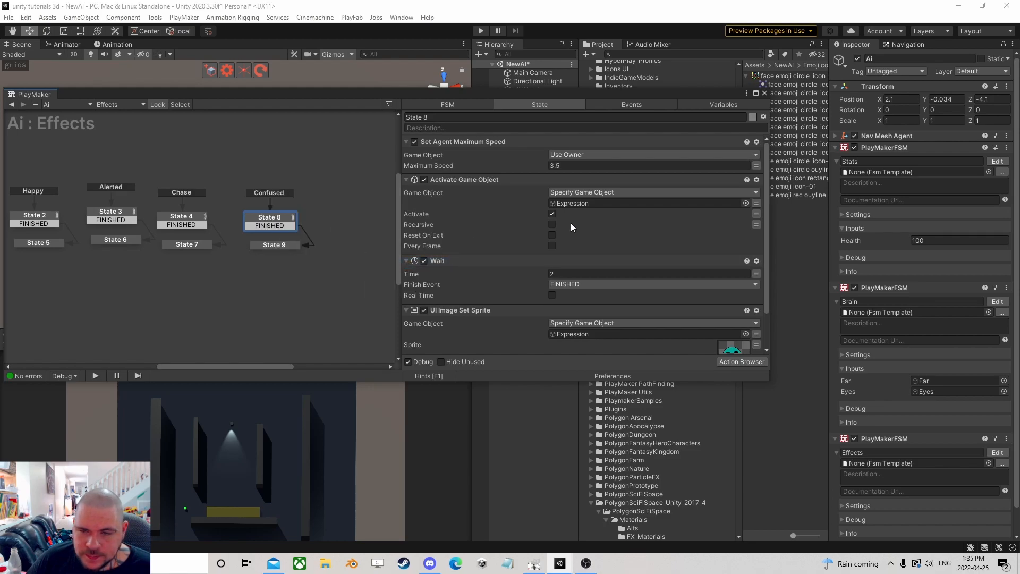
# - Close the FSM editor, play-test the agent's chase and lost-target behaviour, and stop the test
pyautogui.click(765, 93)
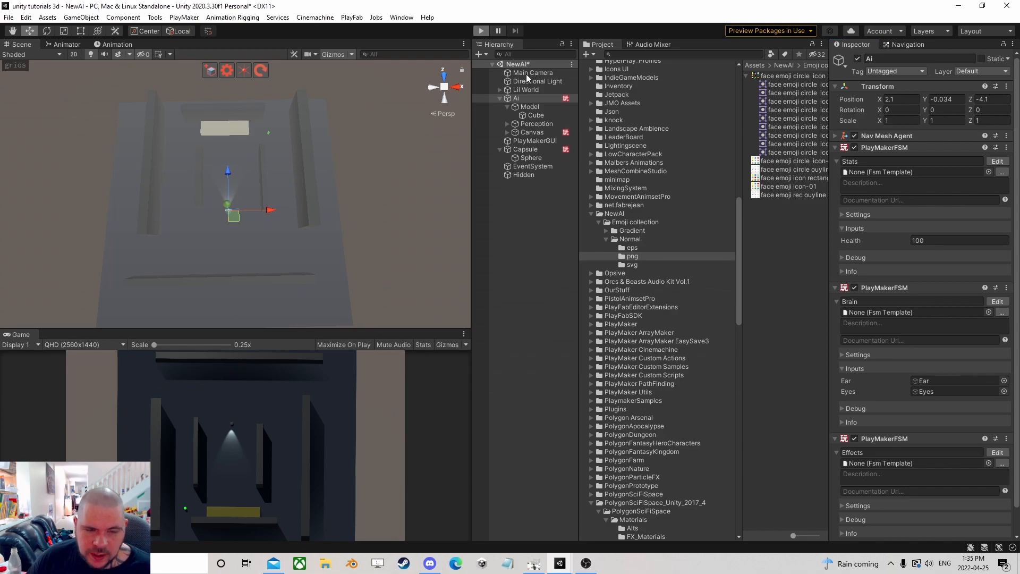
pyautogui.hotkey('ctrl', 'p')
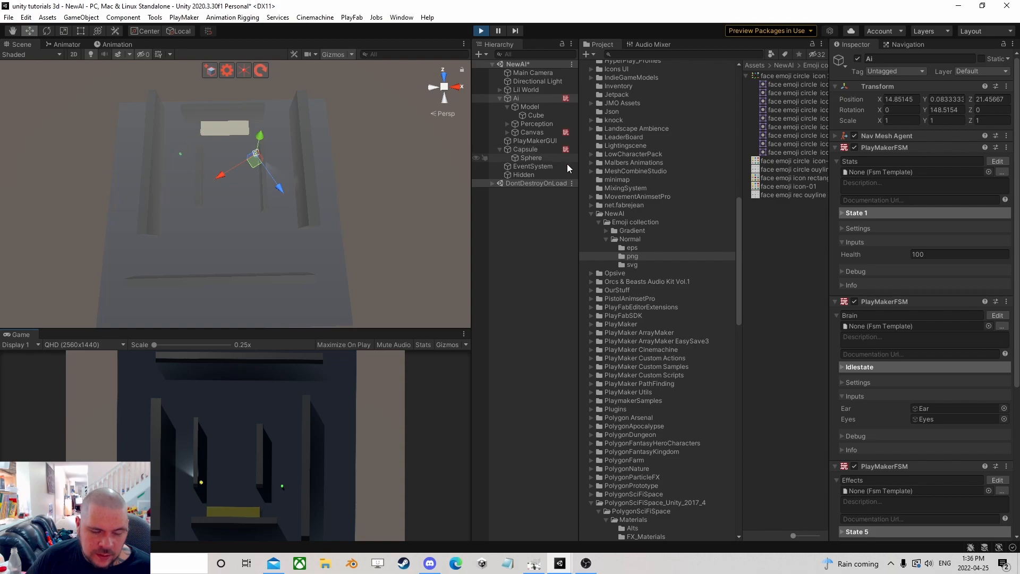
pyautogui.click(481, 31)
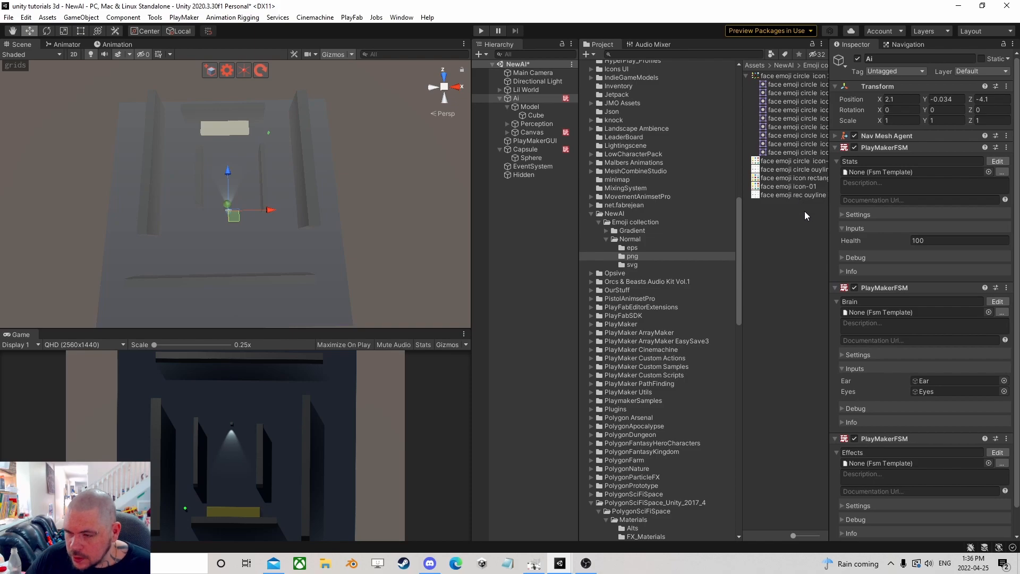
# - Set Float 2 to 5 in the Float Compare action of the Brain FSM's Lost Target state
pyautogui.scroll(-1, 893, 172)
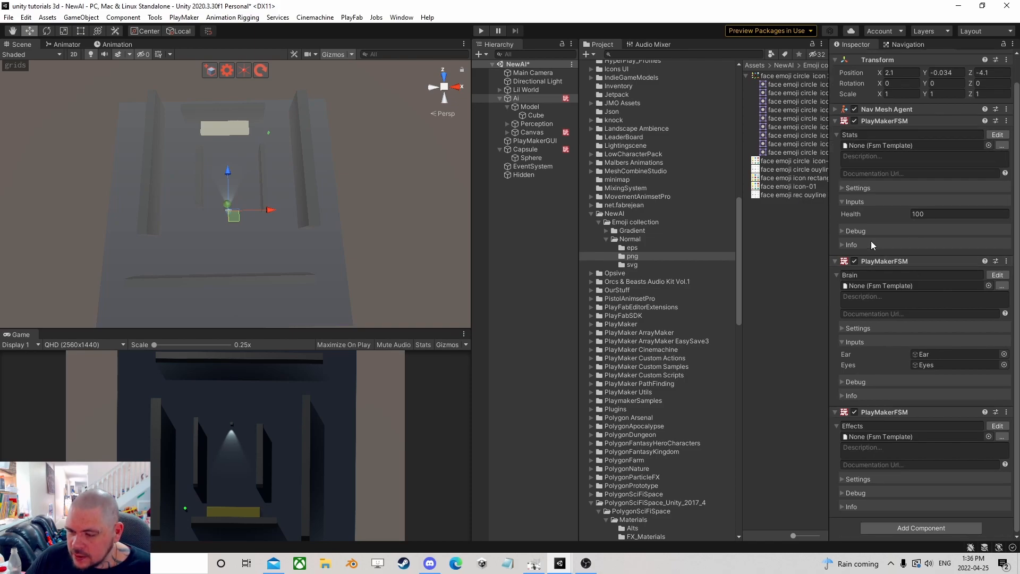
pyautogui.click(997, 275)
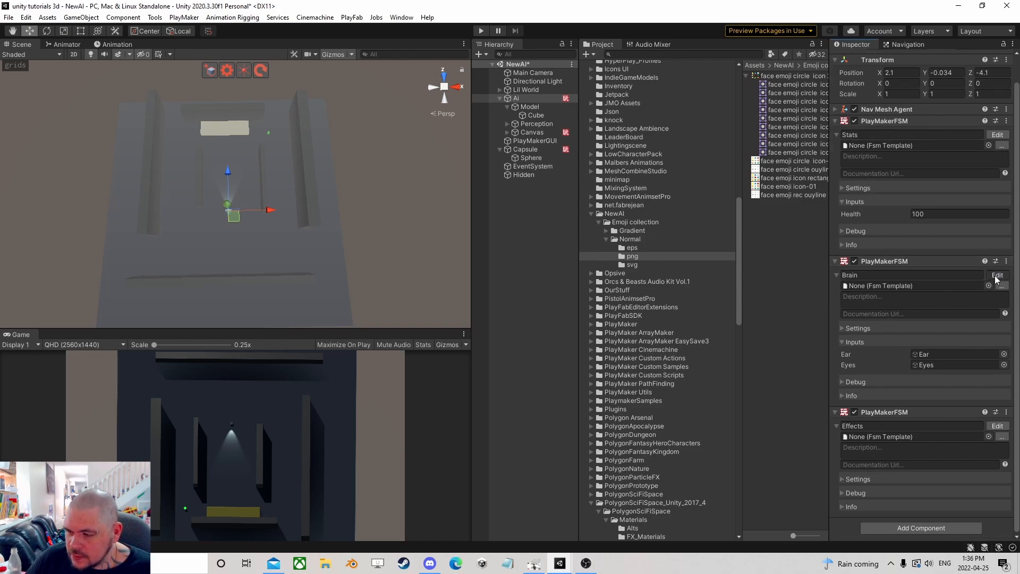
pyautogui.scroll(-1, 317, 246)
pyautogui.moveTo(317, 245); pyautogui.dragTo(260, 220, button='middle')
pyautogui.click(340, 232)
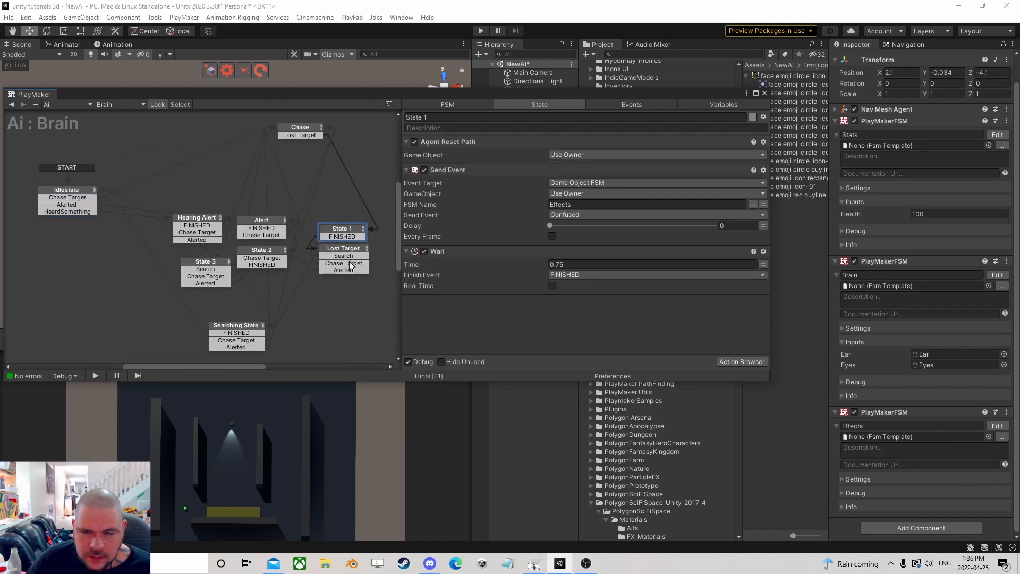
pyautogui.click(354, 257)
pyautogui.scroll(-5, 516, 290)
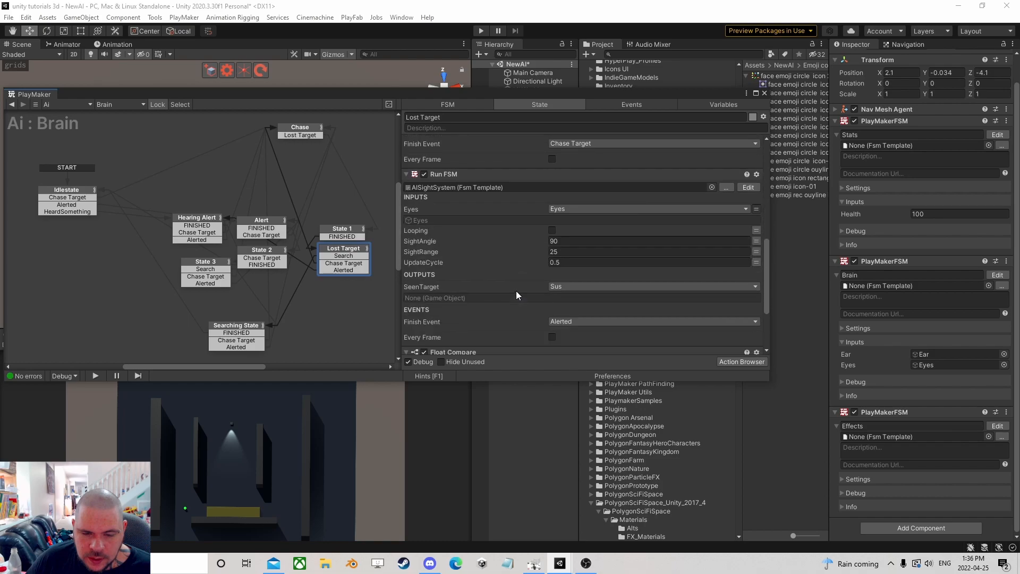
pyautogui.scroll(-2, 516, 292)
pyautogui.click(578, 281)
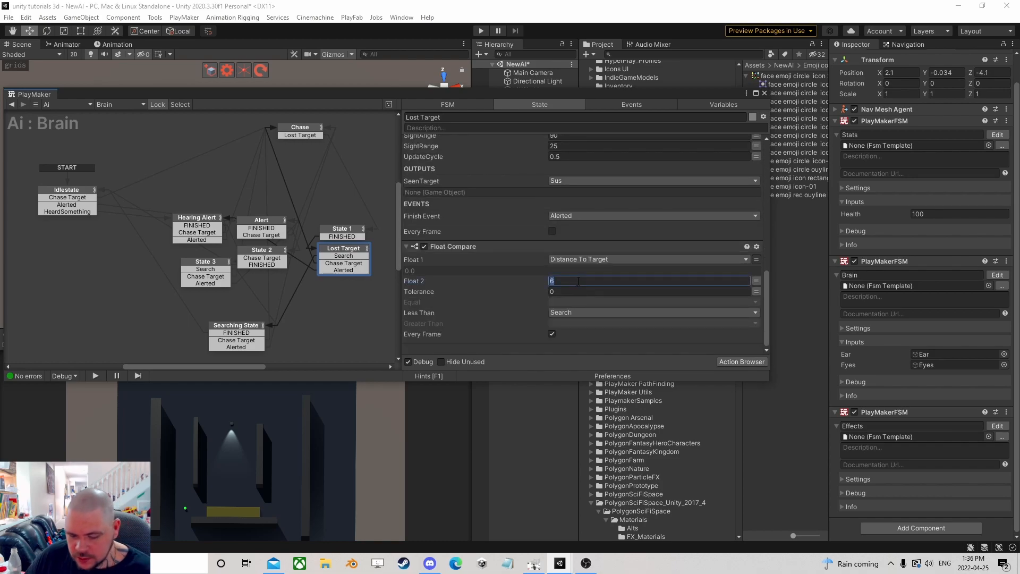
pyautogui.write('5')
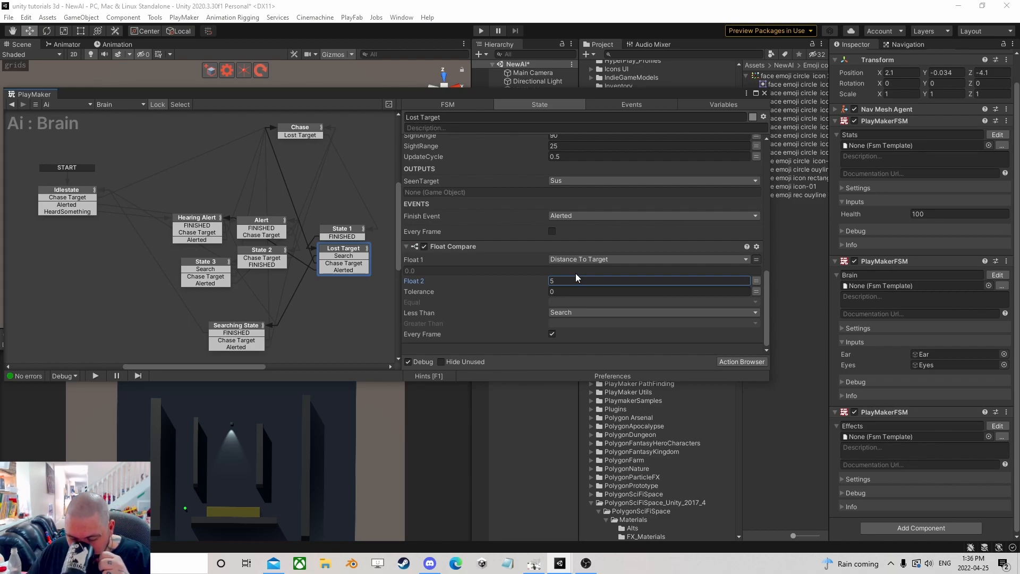
# - Review the Brain FSM's Chase actions and set the Maximum Speed of the Effects FSM's State 4 to 1
pyautogui.scroll(3, 305, 183)
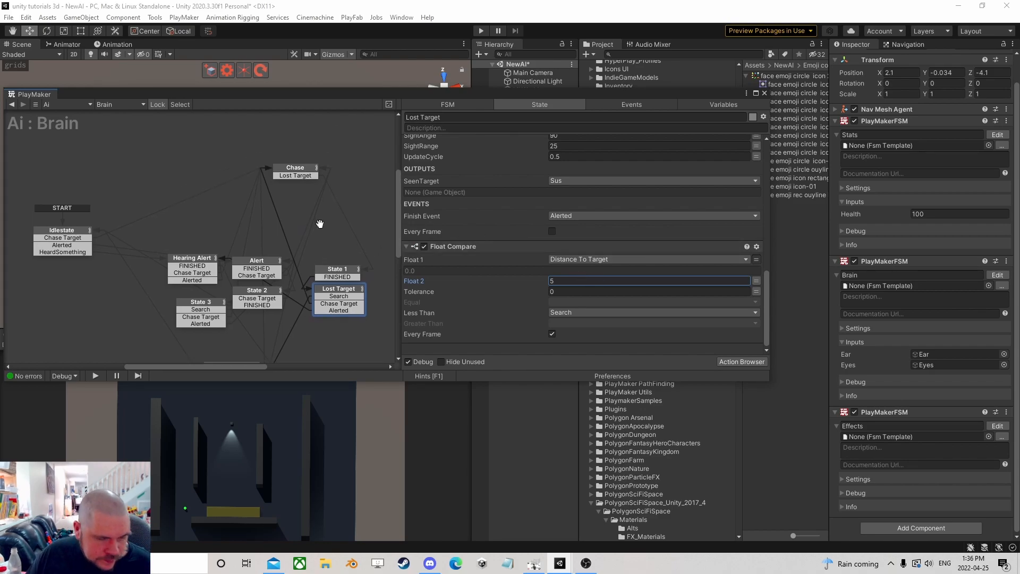
pyautogui.click(323, 179)
pyautogui.scroll(-5, 605, 207)
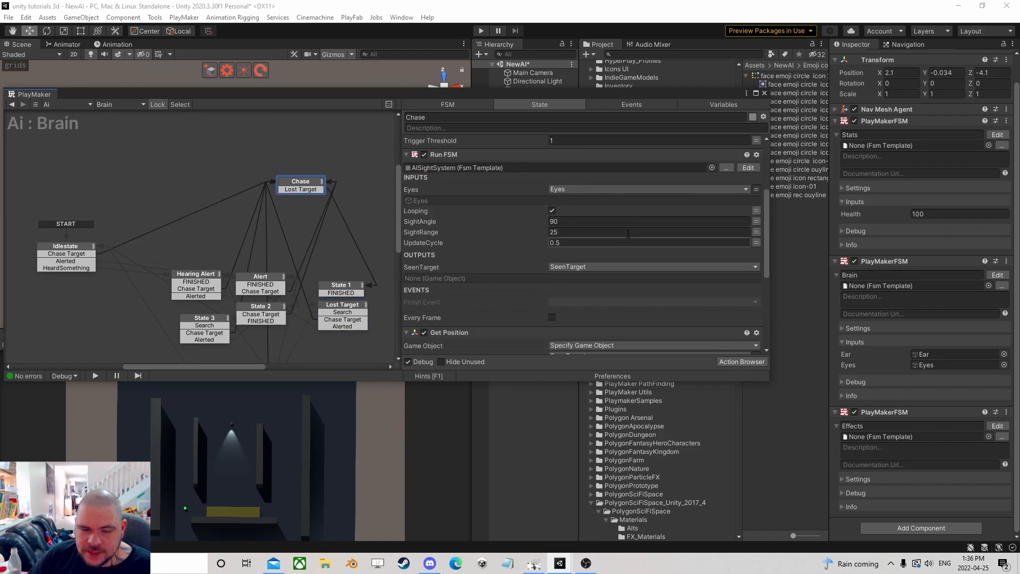
pyautogui.scroll(-2, 514, 253)
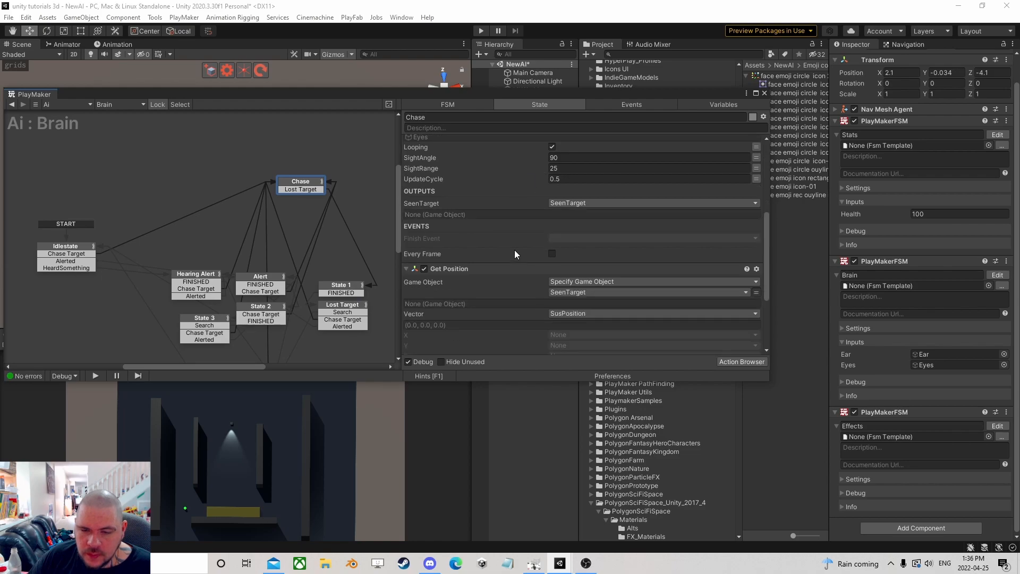
pyautogui.scroll(1, 514, 254)
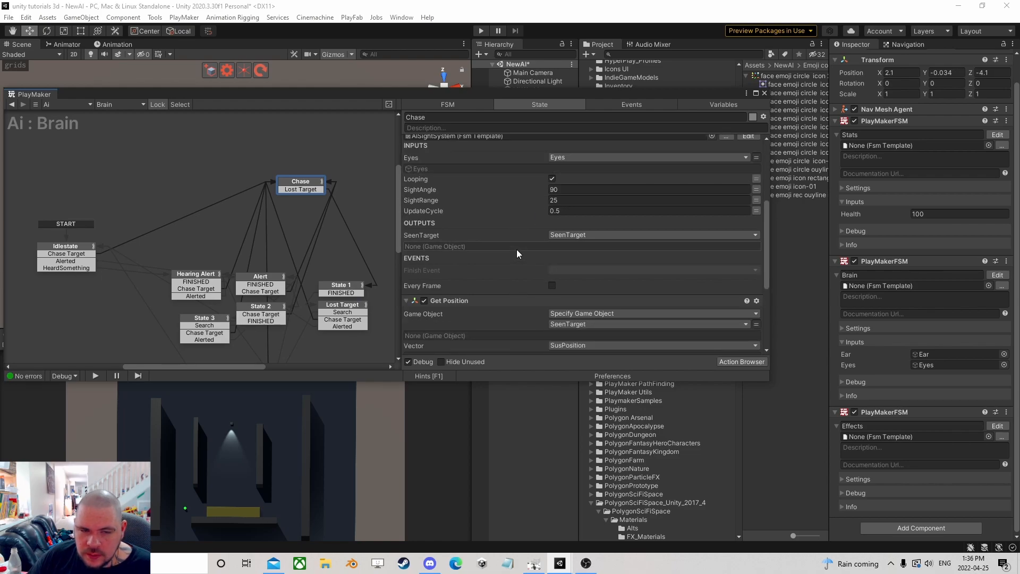
pyautogui.click(932, 448)
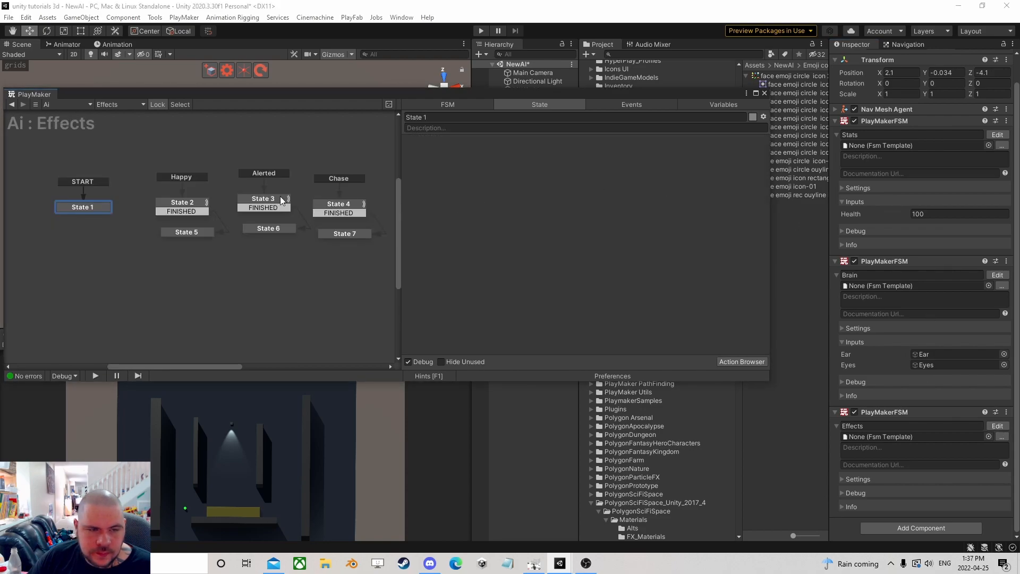
pyautogui.click(357, 206)
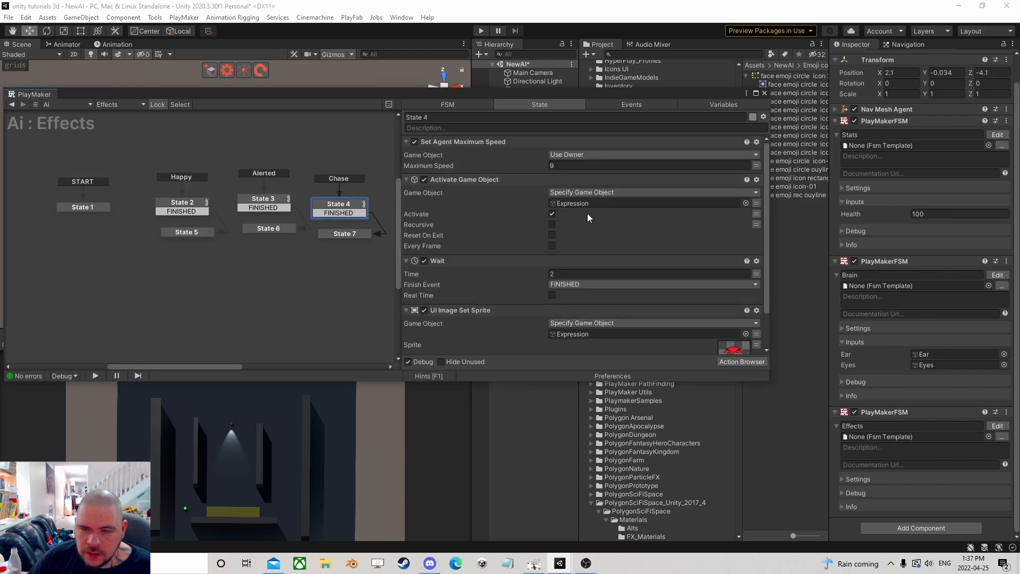
pyautogui.click(577, 166)
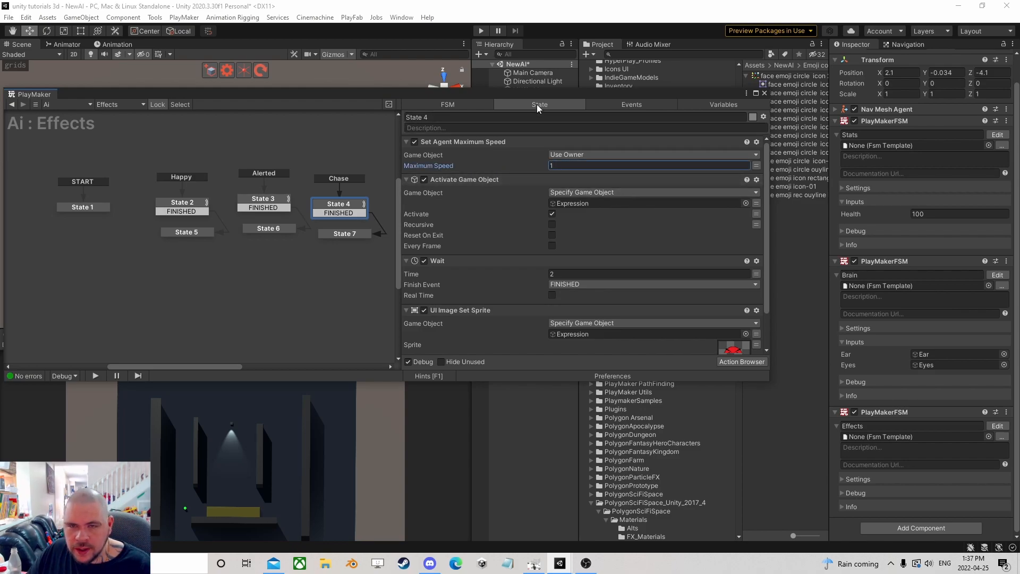
# - Show the Brain FSM beside the game view, play-test the agent's slowed chase, and stop the test
pyautogui.moveTo(543, 94); pyautogui.dragTo(836, 225)
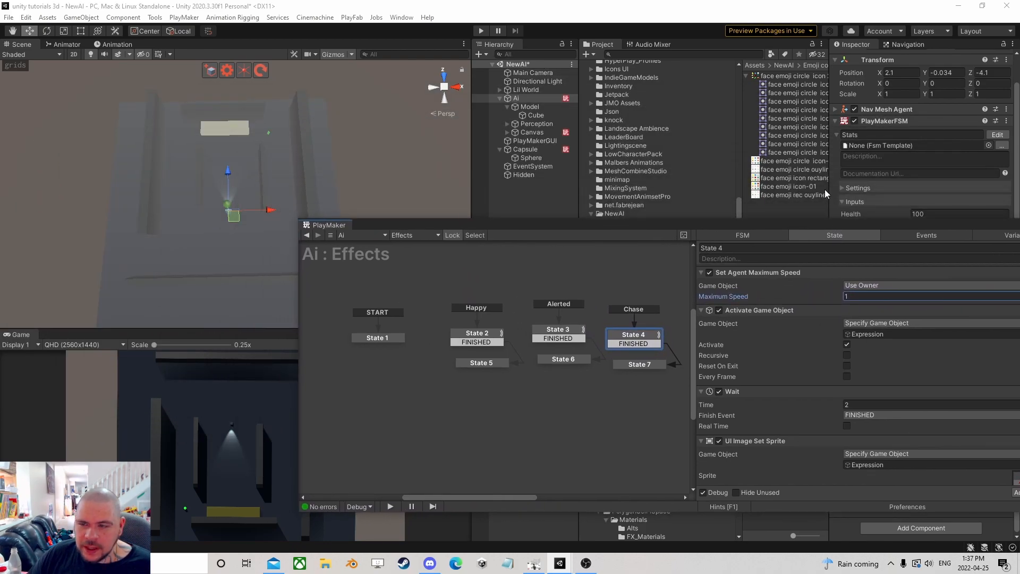
pyautogui.click(425, 235)
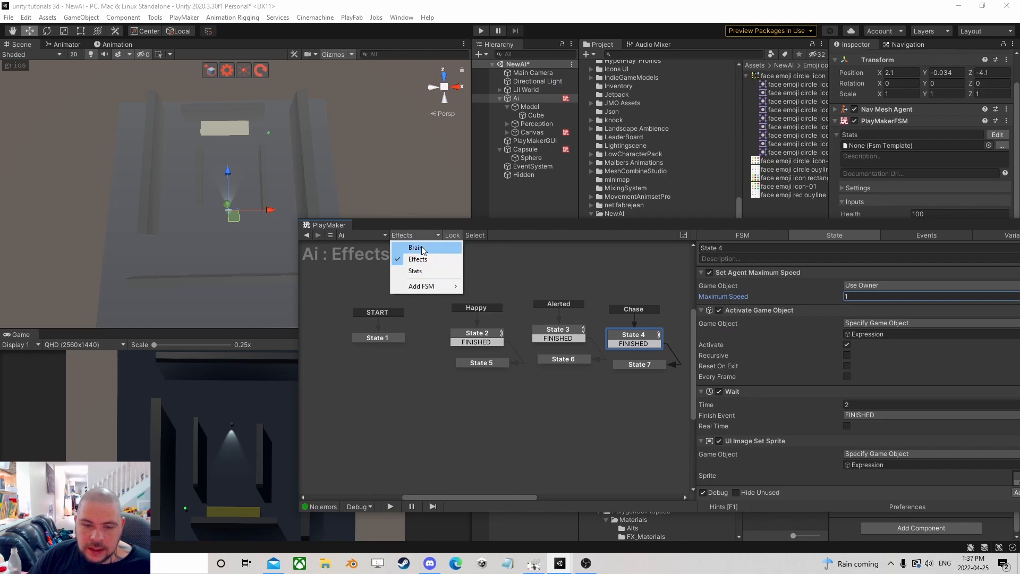
pyautogui.click(425, 244)
pyautogui.click(484, 33)
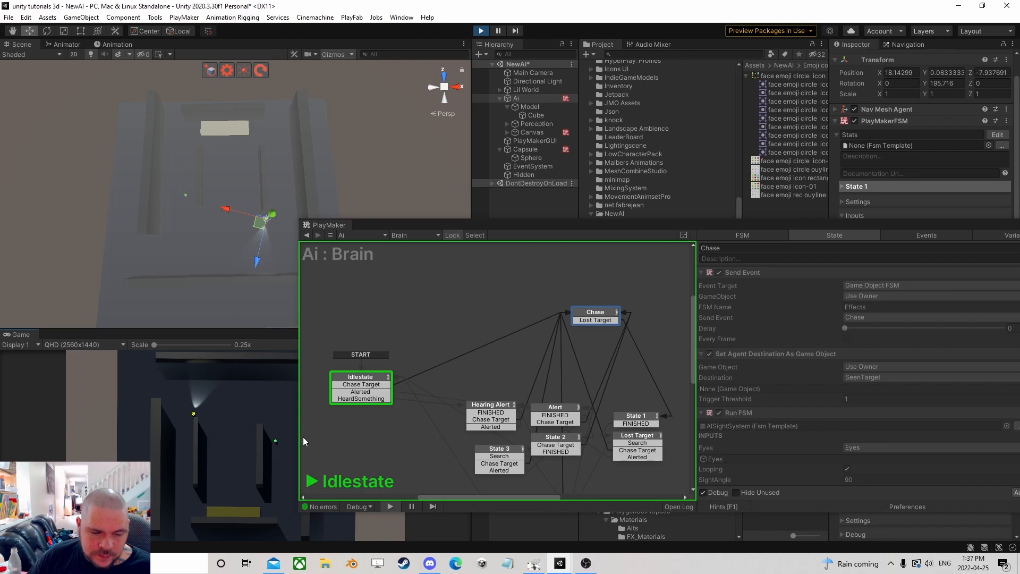
pyautogui.click(480, 31)
# - Set the Maximum Speed of the Effects FSM's State 4 to 9 and close the FSM editor
pyautogui.moveTo(648, 230); pyautogui.dragTo(428, 102)
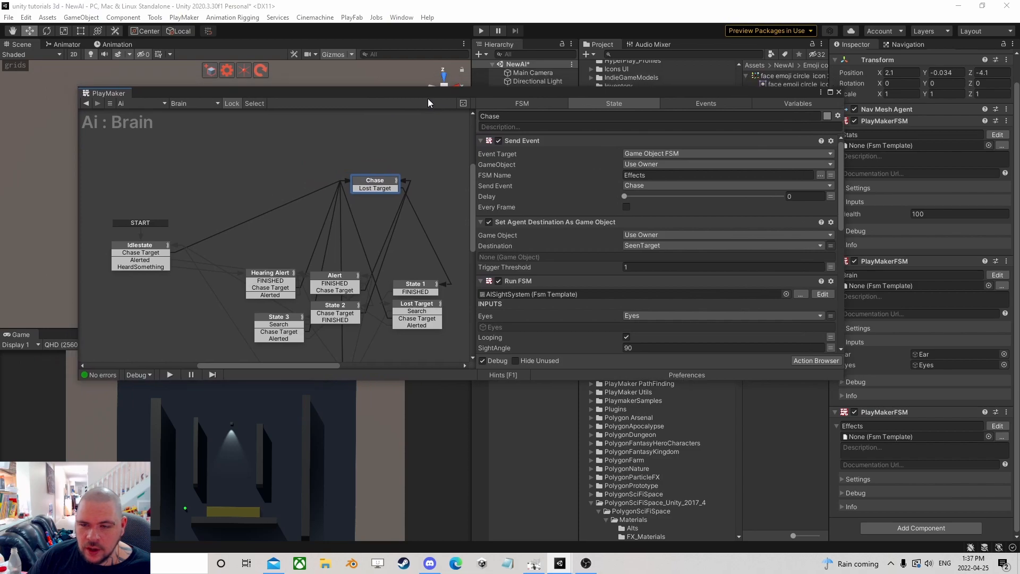
pyautogui.click(189, 104)
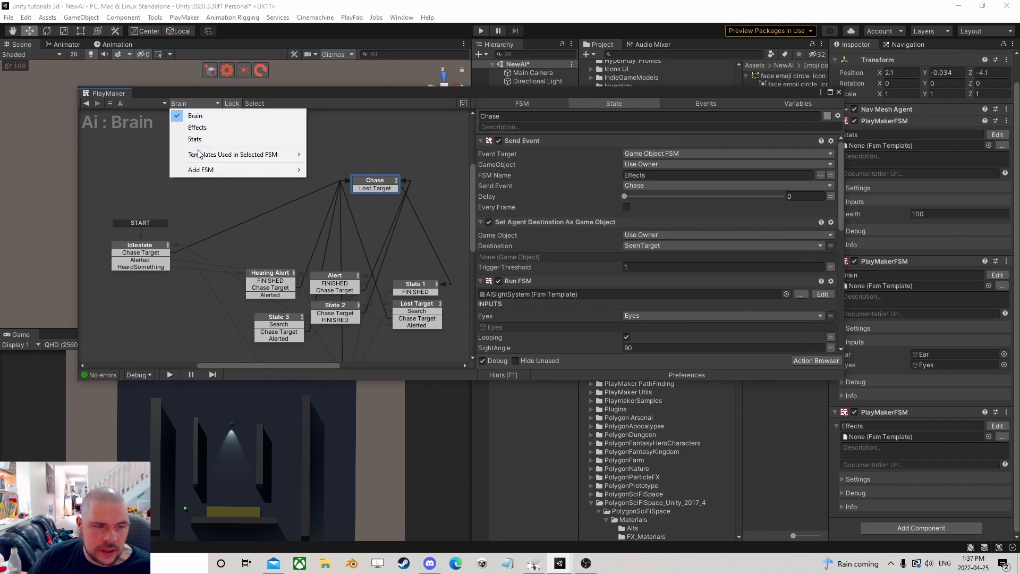
pyautogui.click(212, 127)
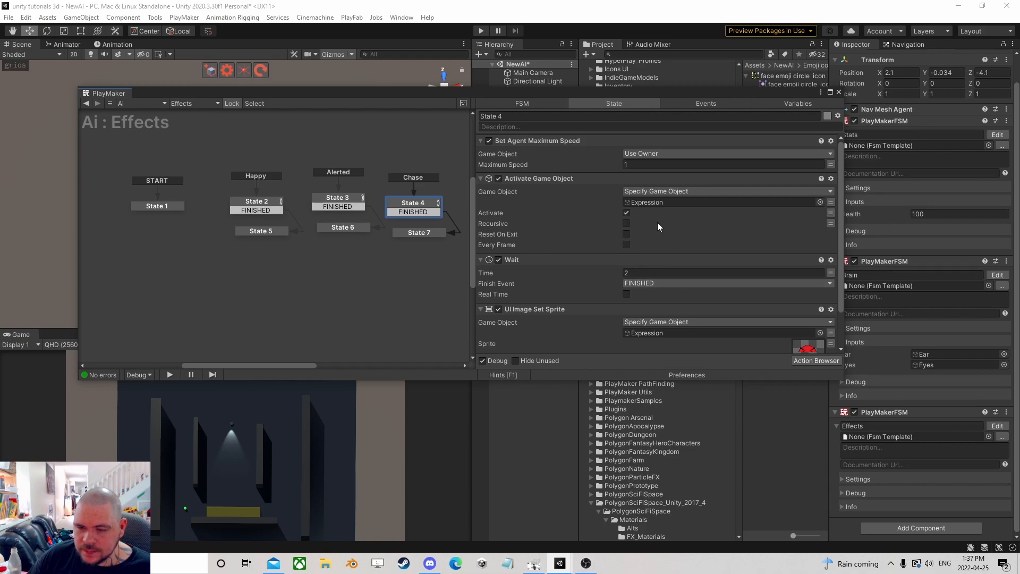
pyautogui.scroll(-3, 658, 226)
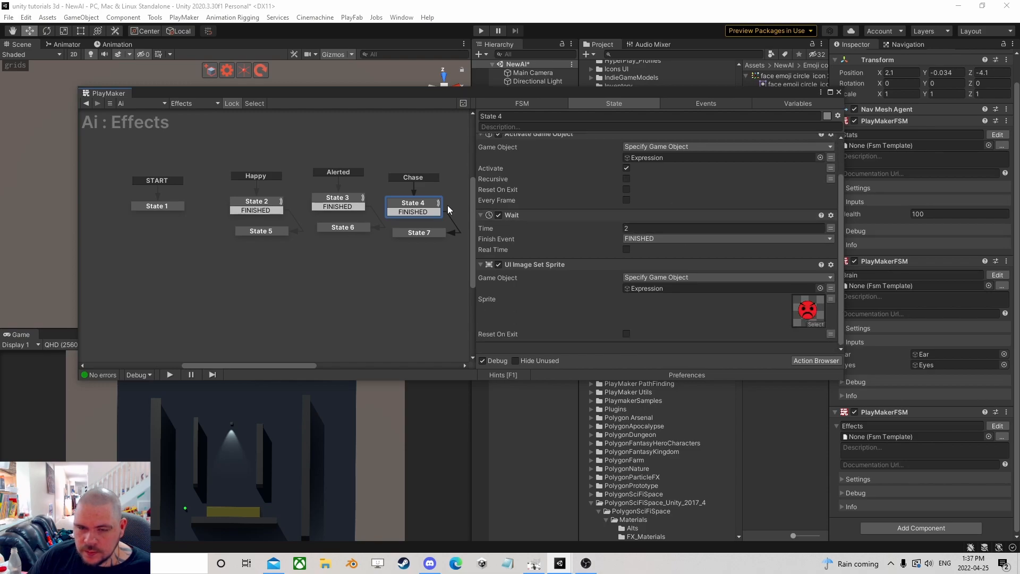
pyautogui.scroll(3, 637, 218)
pyautogui.click(653, 164)
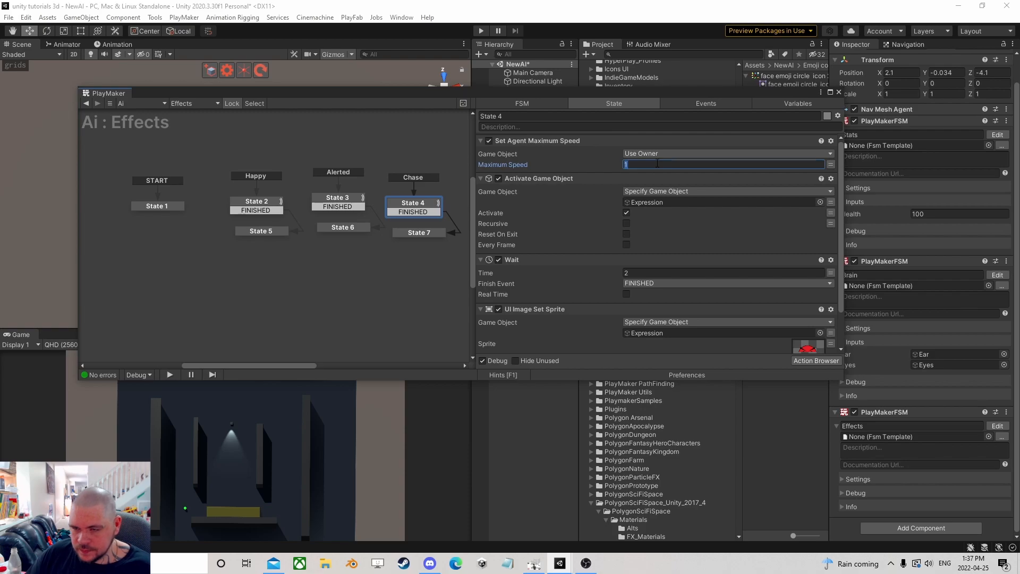
pyautogui.write('9')
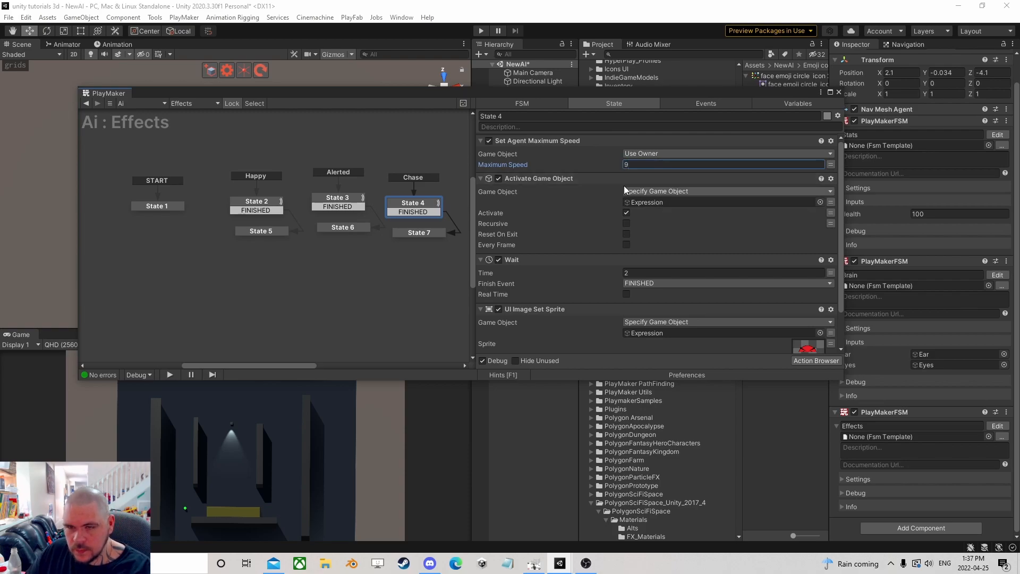
pyautogui.click(88, 103)
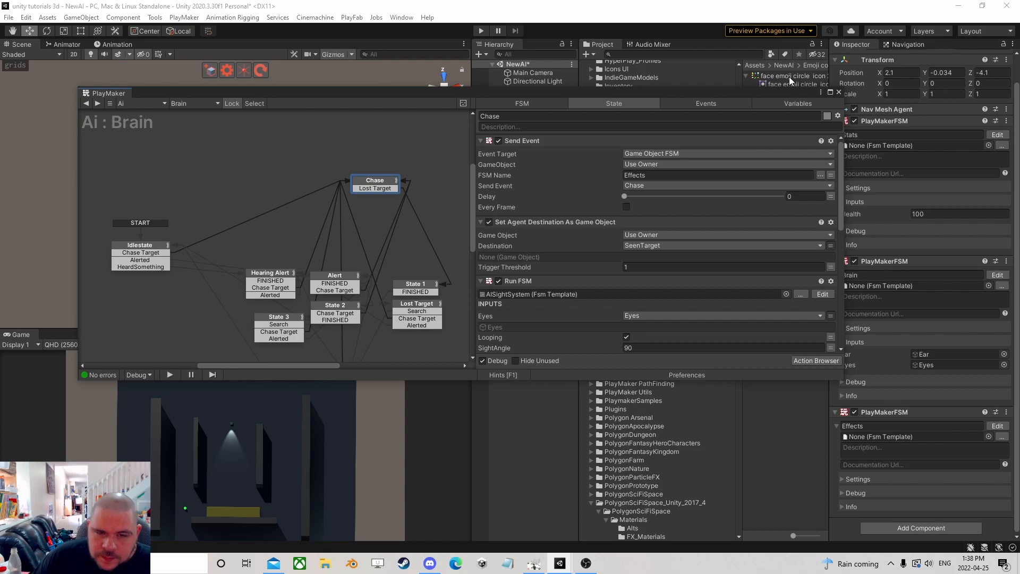
pyautogui.click(838, 92)
pyautogui.moveTo(293, 167); pyautogui.dragTo(288, 186, button='right')
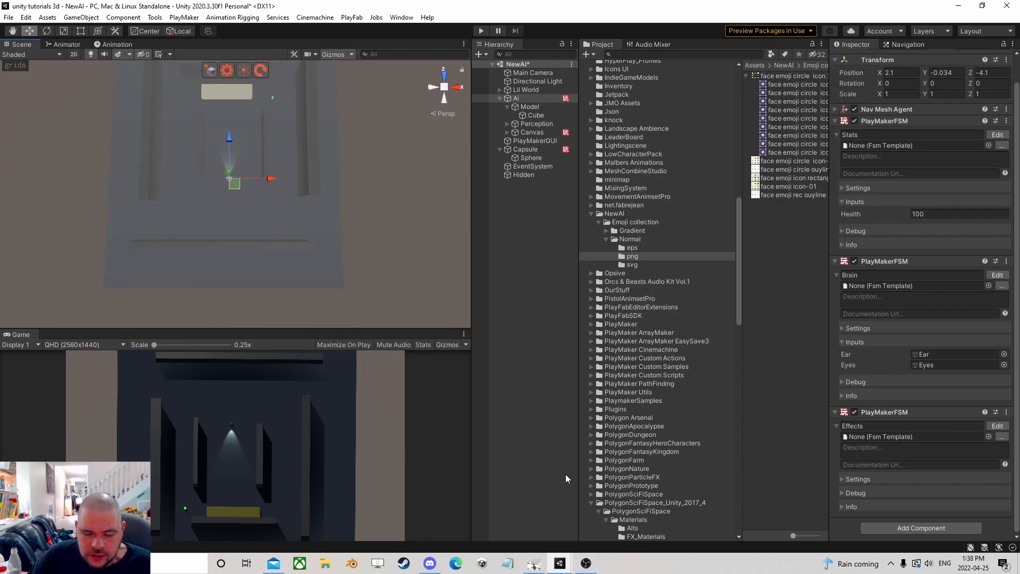
pyautogui.click(584, 564)
pyautogui.click(585, 563)
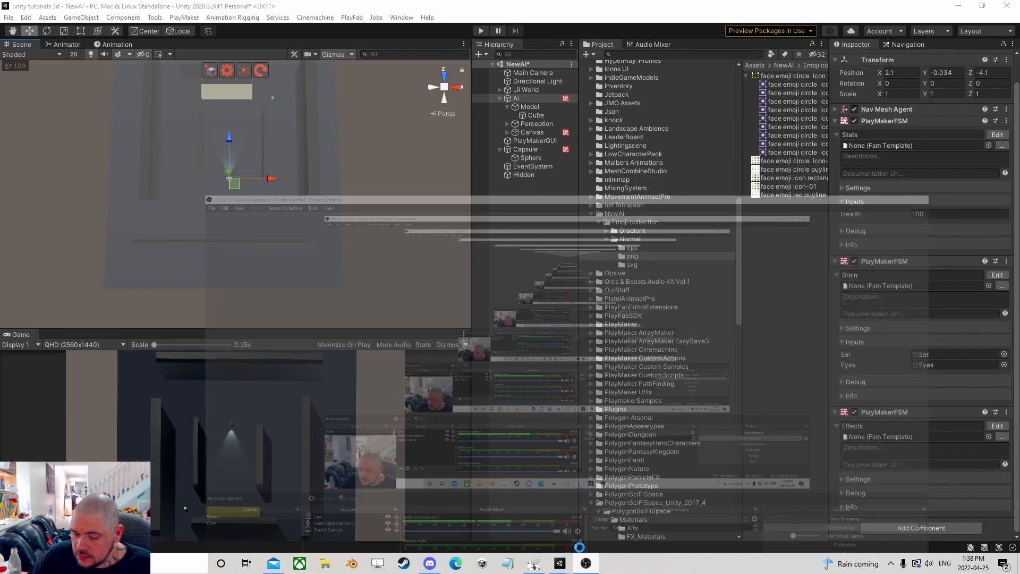
pyautogui.scroll(6, 310, 271)
pyautogui.moveTo(274, 287); pyautogui.dragTo(271, 256, button='right')
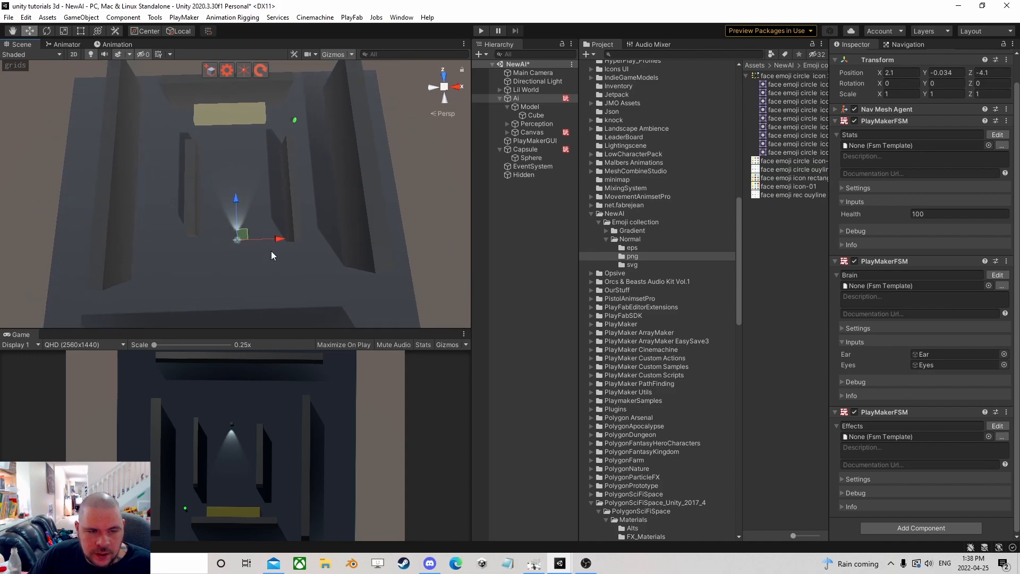
# - Collapse the Ai object's hierarchy and create an empty game object named WorldInfo at the scene root
pyautogui.click(499, 99)
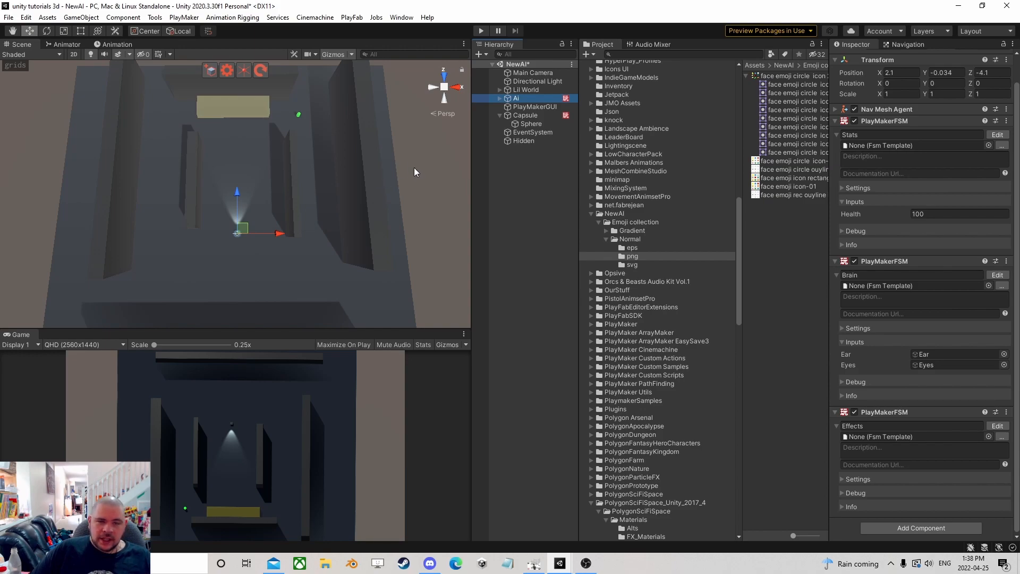
pyautogui.click(516, 98)
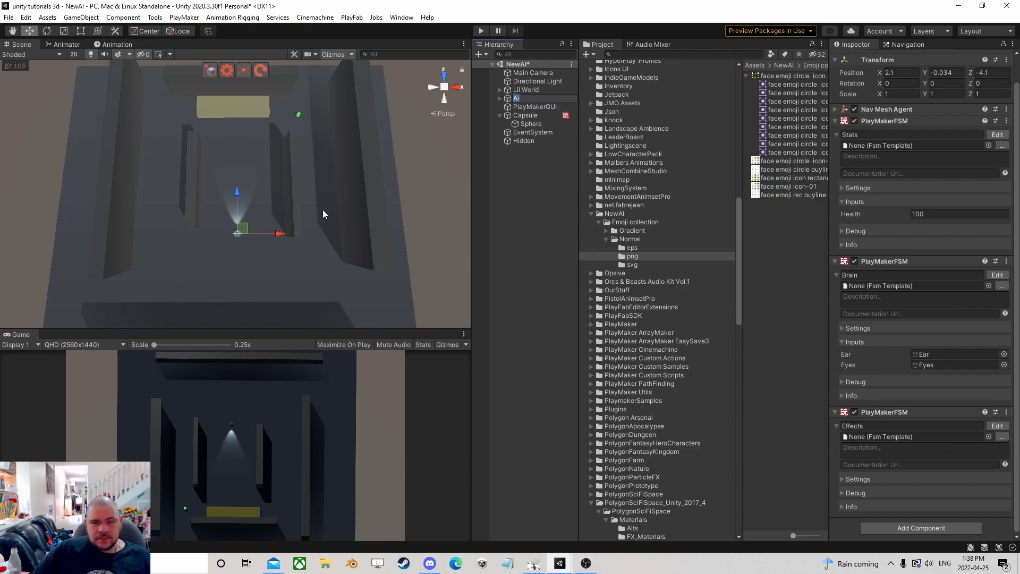
pyautogui.click(518, 113)
pyautogui.click(522, 99)
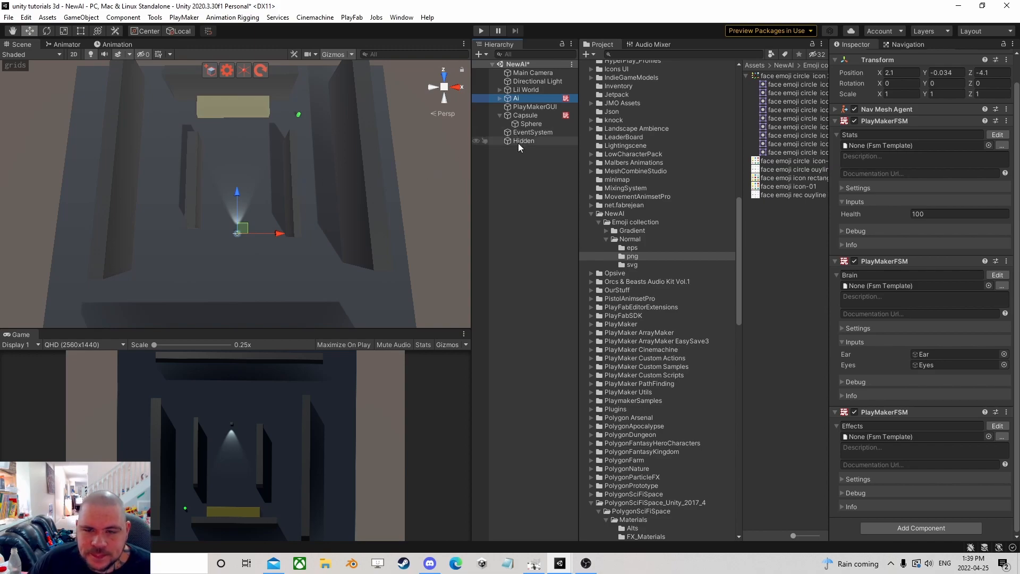
pyautogui.rightClick(513, 170)
pyautogui.click(549, 299)
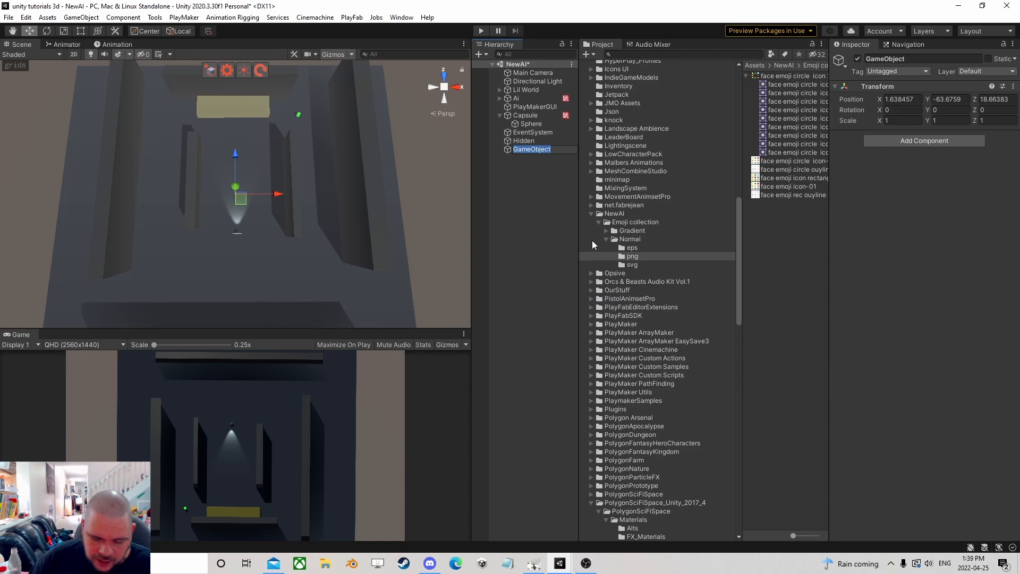
pyautogui.write('WorldInfo')
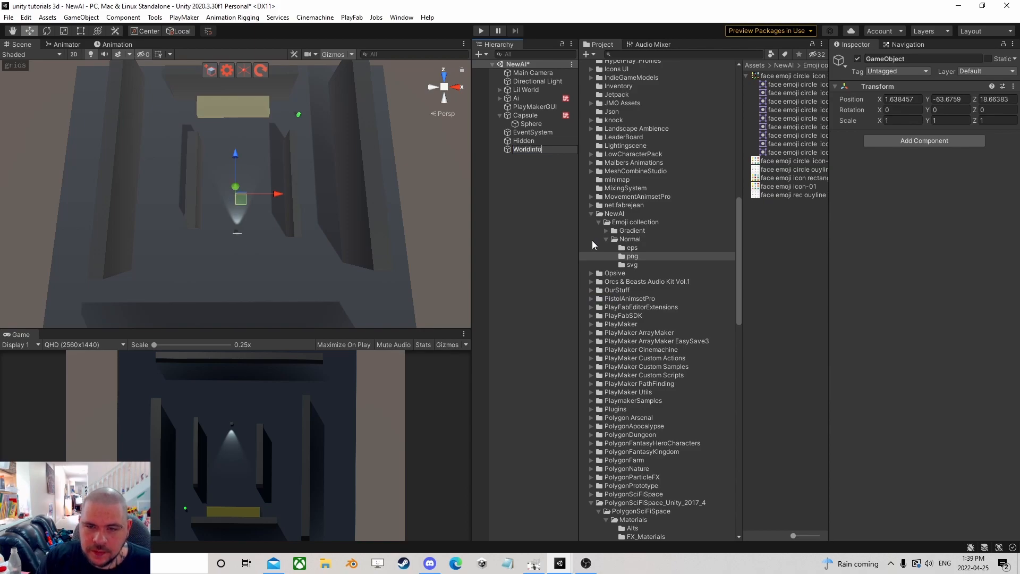
pyautogui.press('Return')
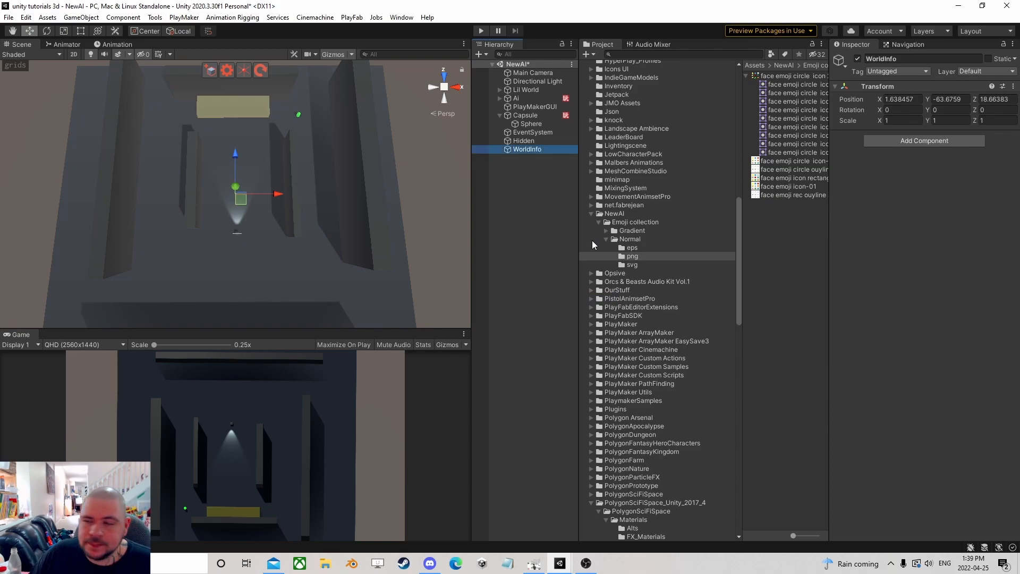
# - Add a PlayMakerFSM component named Manager to WorldInfo and open it for editing
pyautogui.click(934, 141)
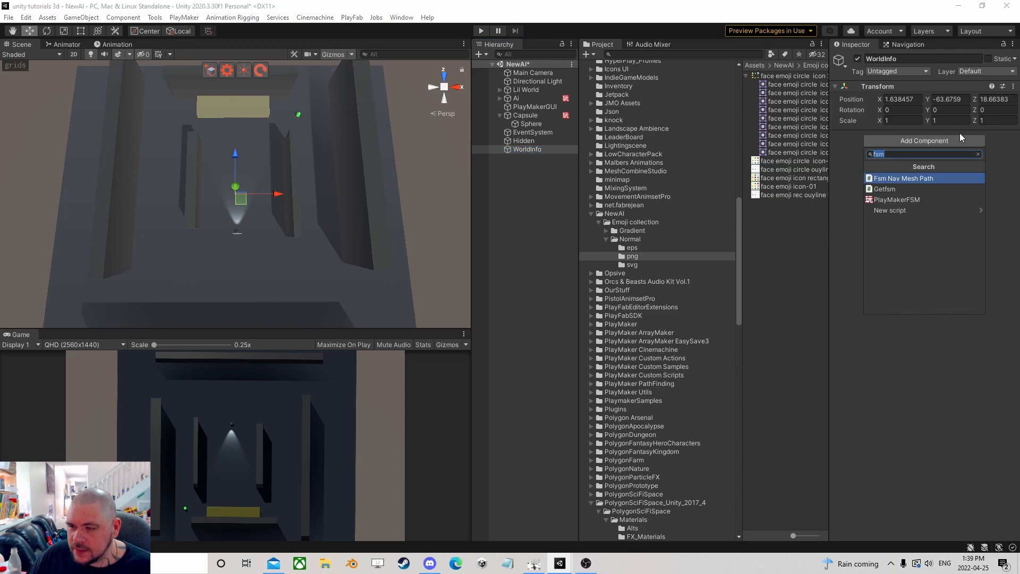
pyautogui.click(903, 199)
pyautogui.click(885, 150)
pyautogui.write('Manager')
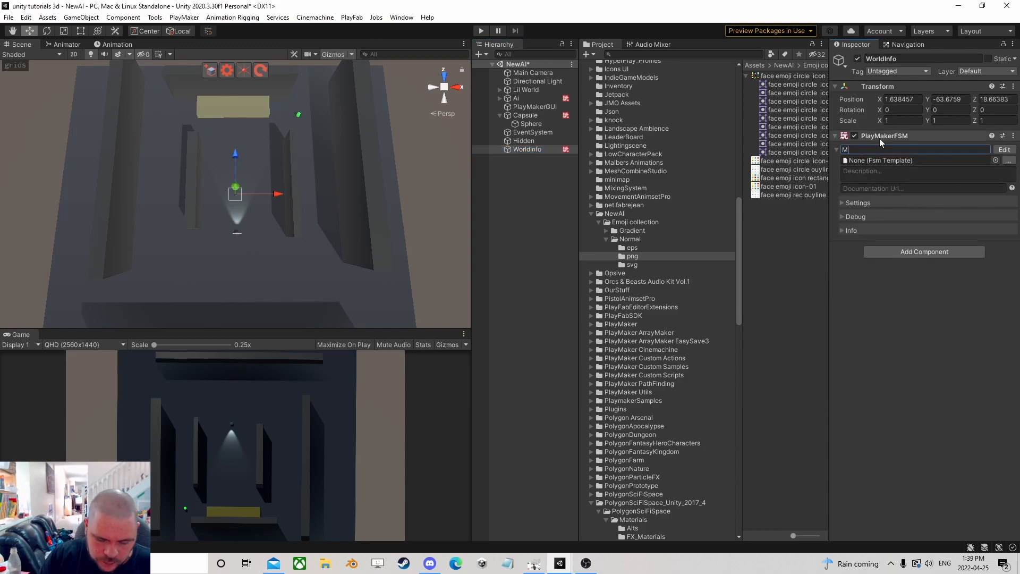
pyautogui.click(1004, 149)
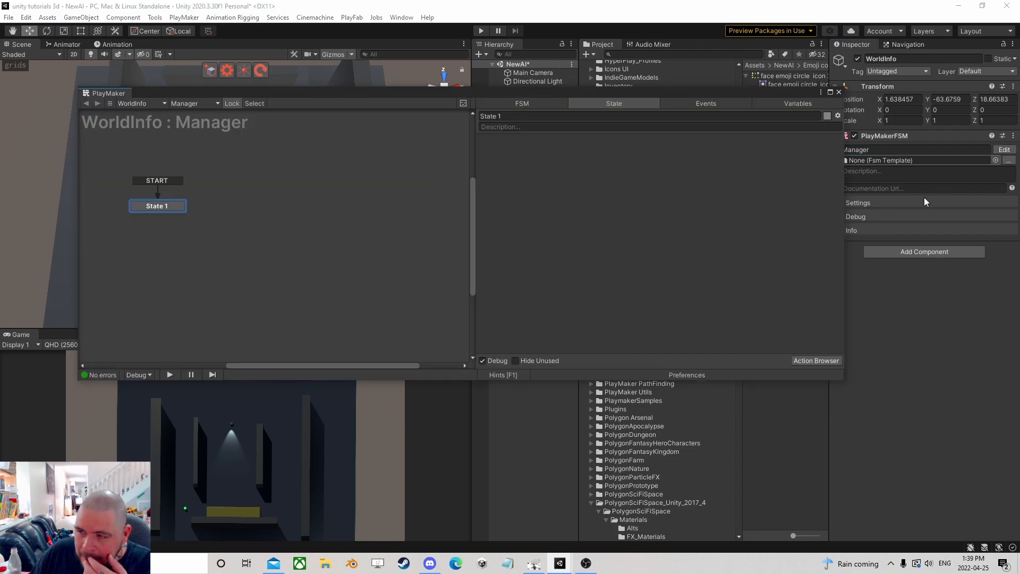
# - Add a Get Owner action to State 1, store it in a new global variable WorldInfo, and close the FSM editor
pyautogui.click(818, 360)
pyautogui.write('get own')
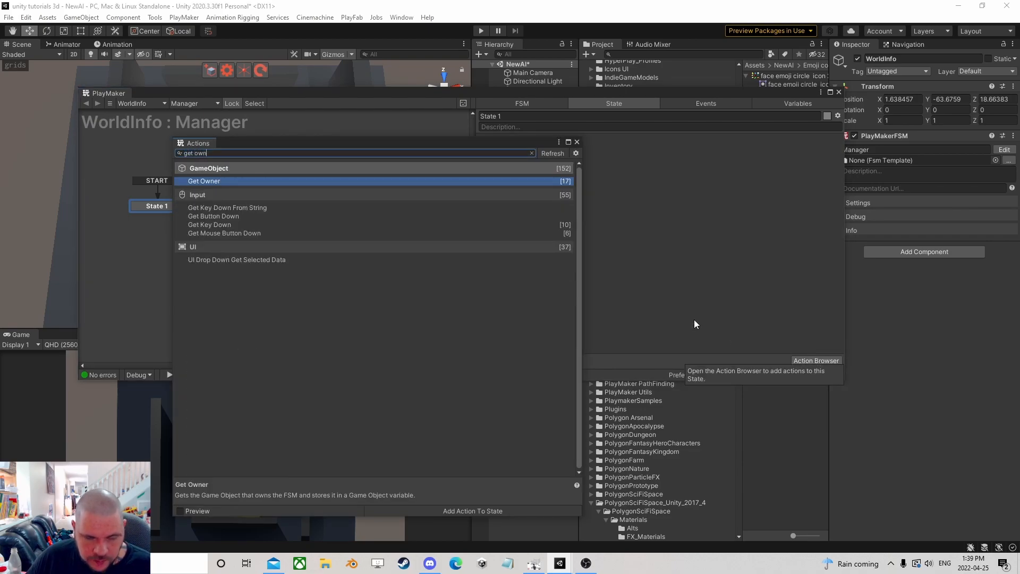
pyautogui.doubleClick(215, 181)
pyautogui.click(577, 142)
pyautogui.click(644, 154)
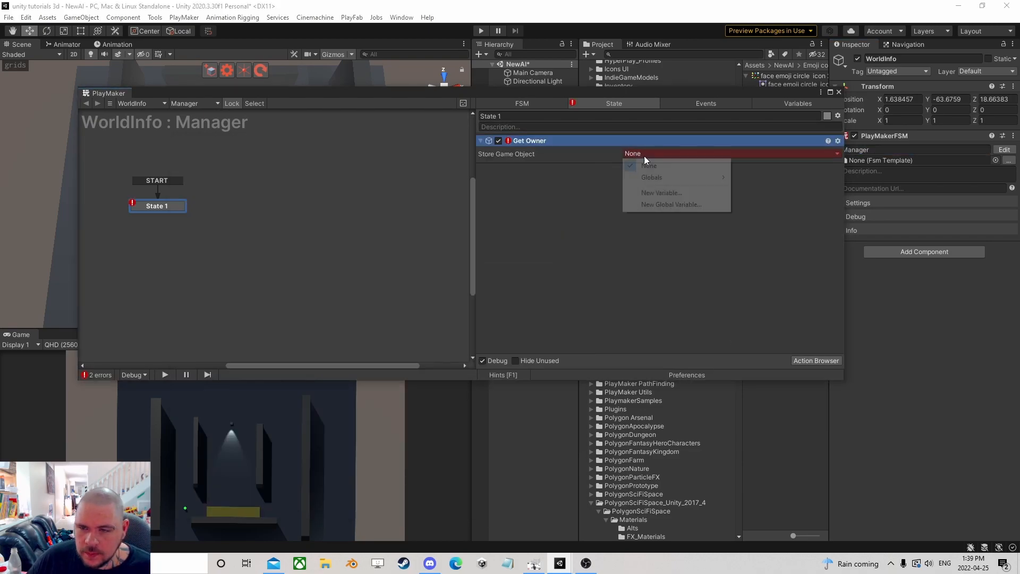
pyautogui.click(686, 205)
pyautogui.write('WorldInfo')
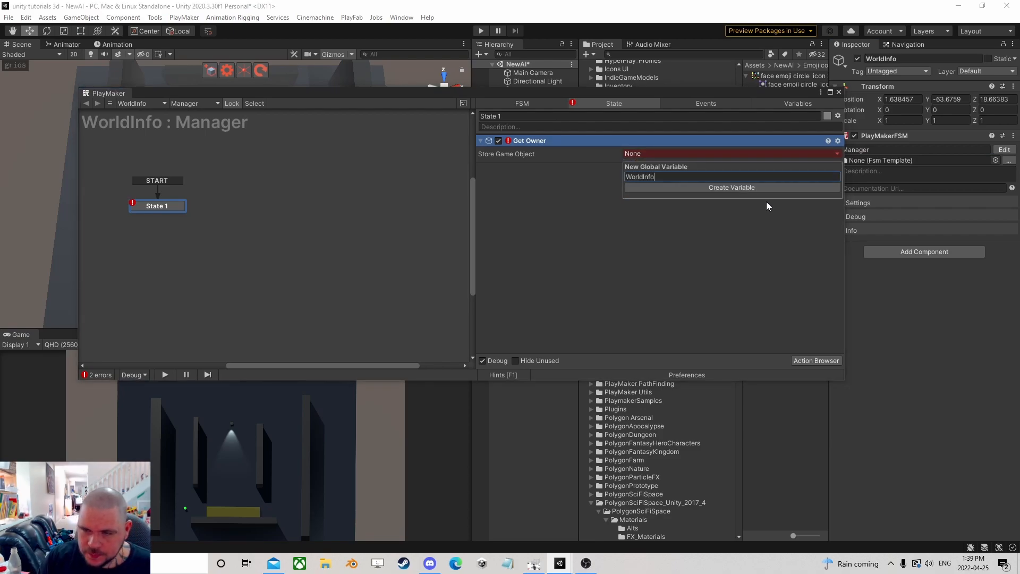
pyautogui.press('Return')
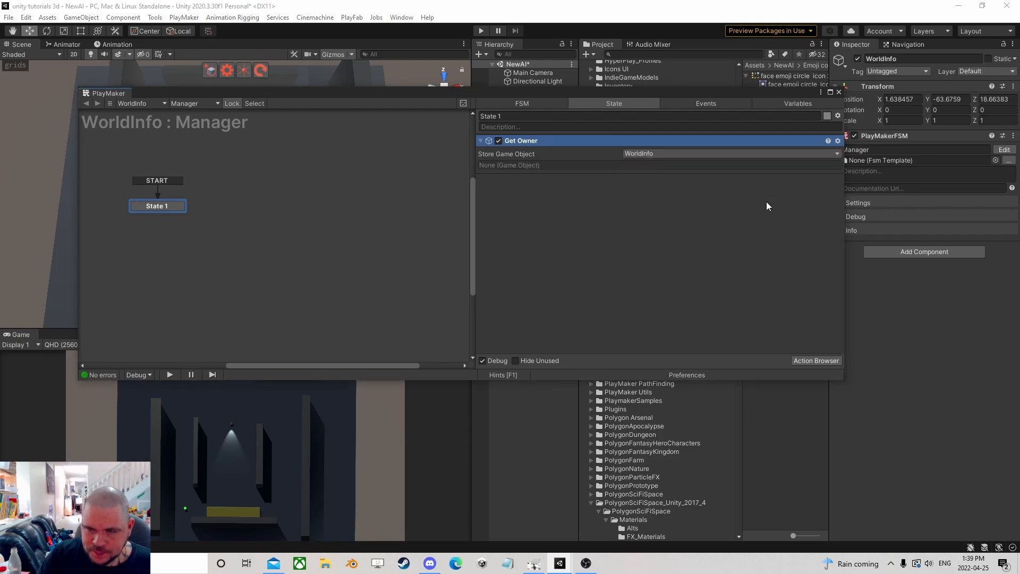
pyautogui.click(839, 92)
# - Set the WorldInfo object's position to 0, 0, 0
pyautogui.moveTo(293, 222); pyautogui.dragTo(424, 150, button='right')
pyautogui.click(950, 99)
pyautogui.write('0')
pyautogui.click(901, 98)
pyautogui.write('0')
pyautogui.click(992, 99)
pyautogui.write('0')
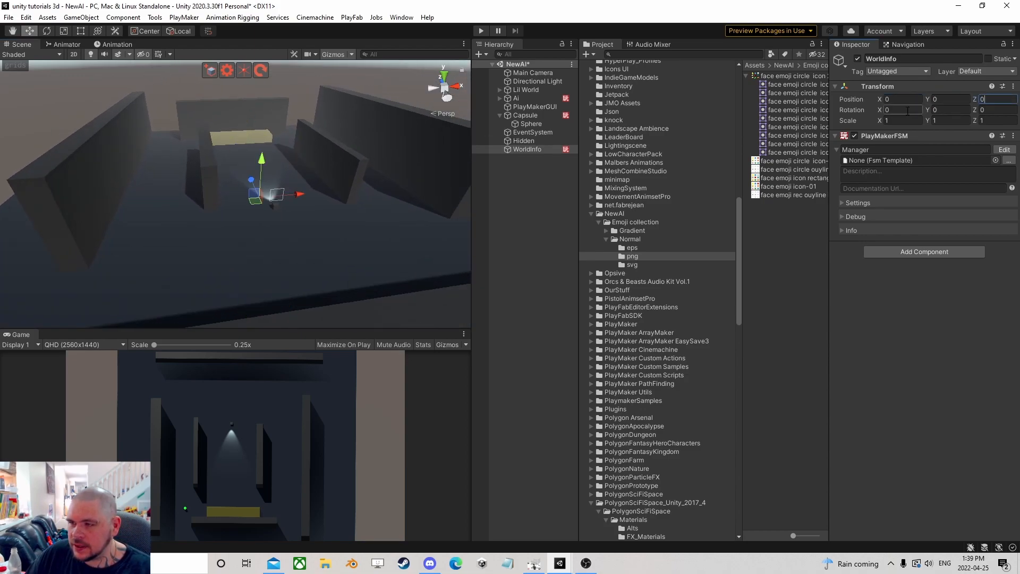
# - Create an empty game object named Patrol1 at the scene root
pyautogui.moveTo(253, 103); pyautogui.dragTo(227, 184, button='right')
pyautogui.moveTo(227, 183); pyautogui.dragTo(270, 175, button='middle')
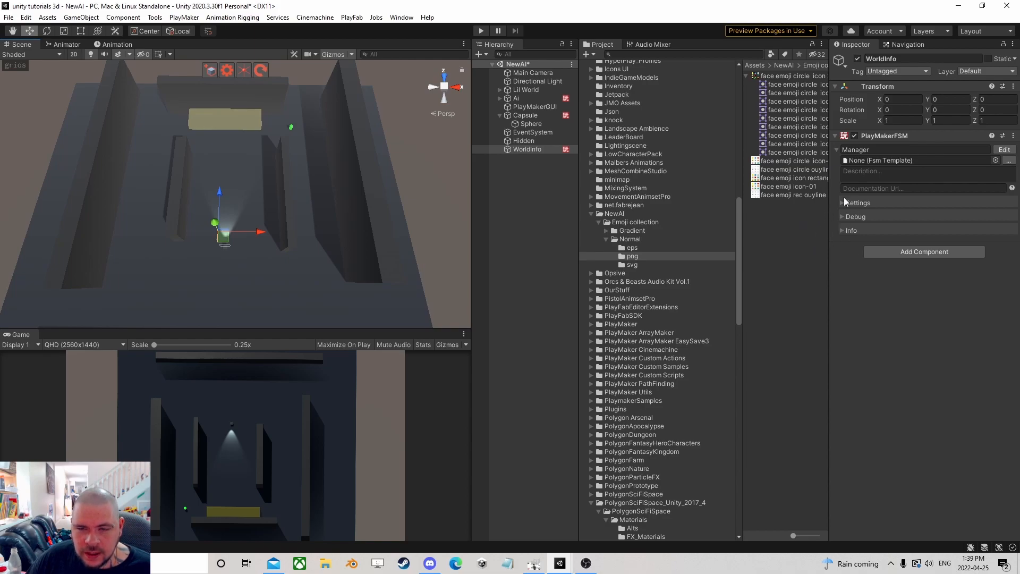
pyautogui.rightClick(529, 172)
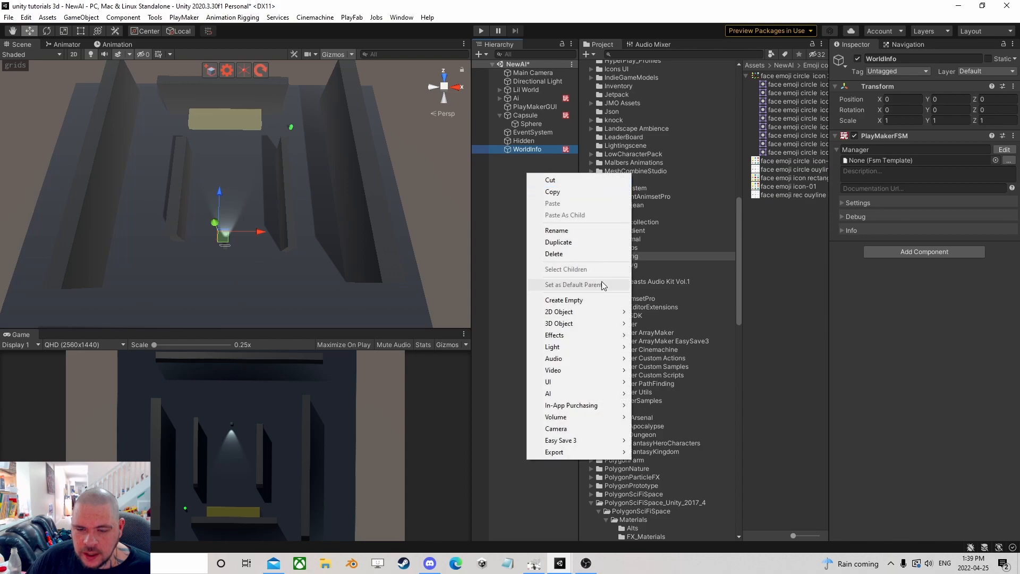
pyautogui.click(552, 299)
pyautogui.write('Patrol1')
pyautogui.press('Return')
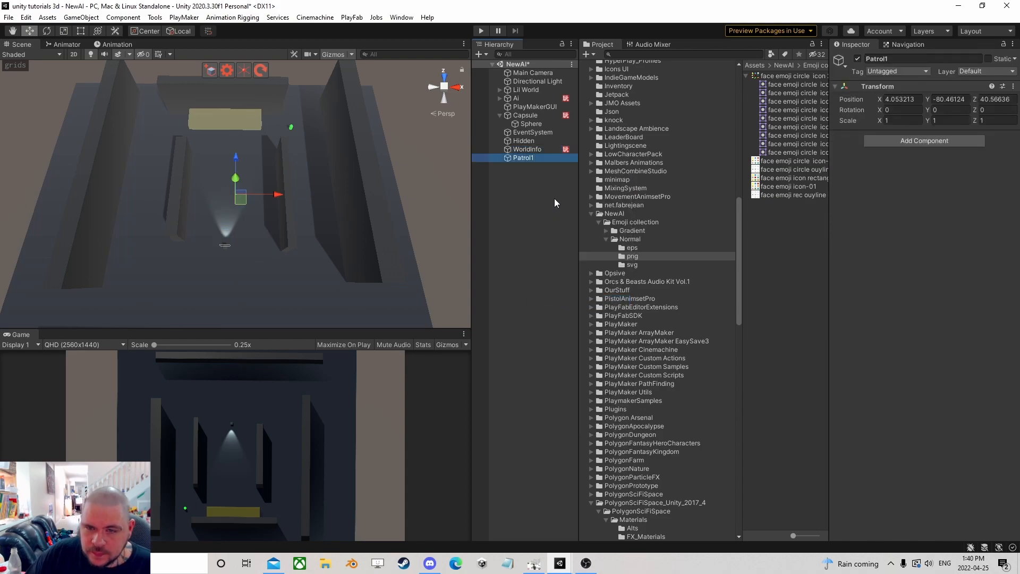
# - Set Patrol1's position to 0, 0, 0
pyautogui.click(911, 101)
pyautogui.write('0')
pyautogui.press('Tab')
pyautogui.write('0')
pyautogui.press('Tab')
pyautogui.write('0')
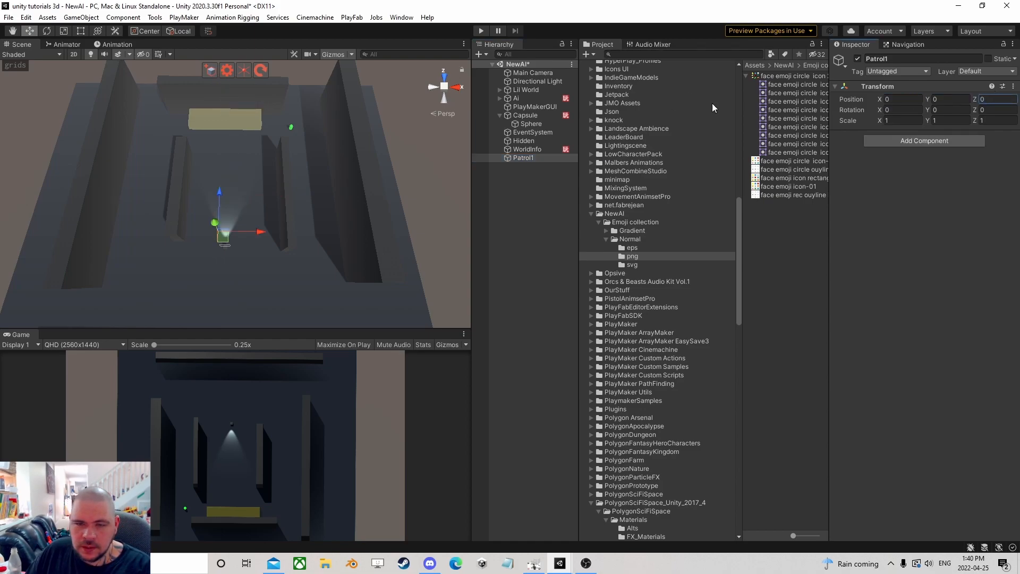
# - Add a 3D Sphere as a child of Patrol1 and move it to about X 26.2, Z -11.9
pyautogui.rightClick(530, 157)
pyautogui.moveTo(571, 317)
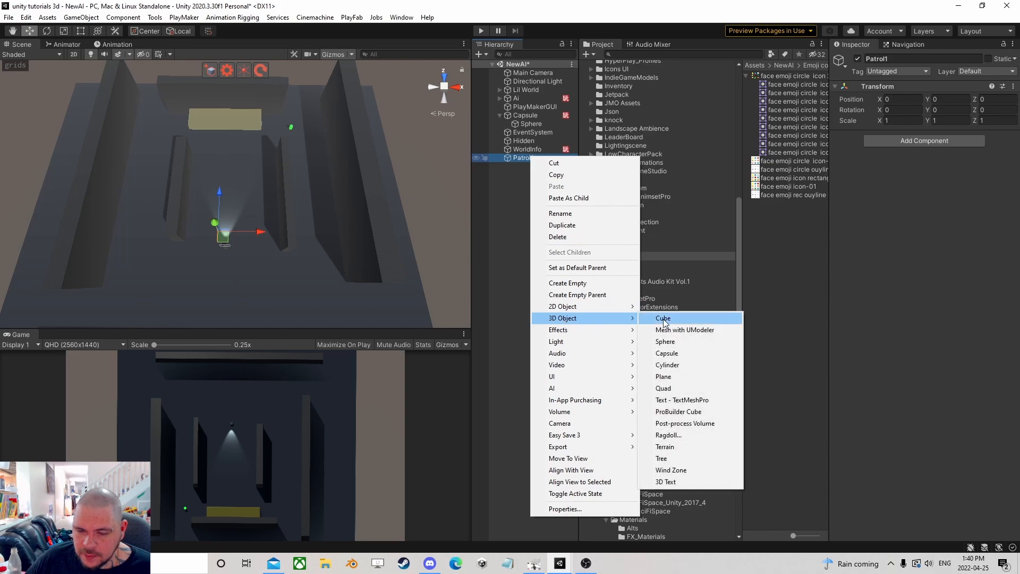
pyautogui.click(677, 342)
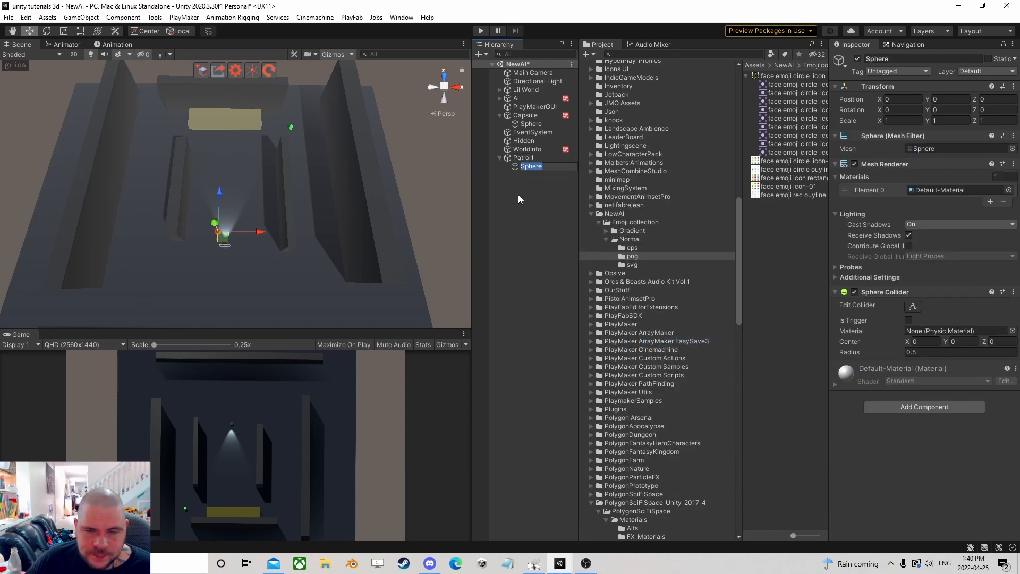
pyautogui.press('Return')
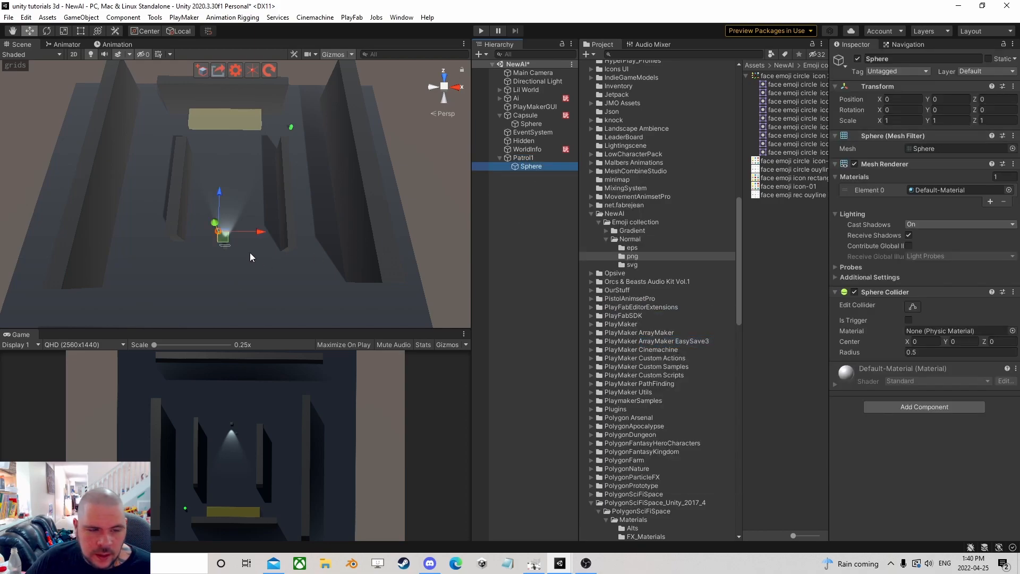
pyautogui.moveTo(229, 243); pyautogui.dragTo(325, 291)
# - Move the sphere to about X 13.9, Z -12.2, duplicate it ten times and spread the copies around the level's floor
pyautogui.moveTo(250, 255); pyautogui.dragTo(282, 286, button='right')
pyautogui.scroll(-4, 280, 283)
pyautogui.moveTo(241, 222); pyautogui.dragTo(252, 235, button='middle')
pyautogui.moveTo(253, 234); pyautogui.dragTo(238, 206, button='right')
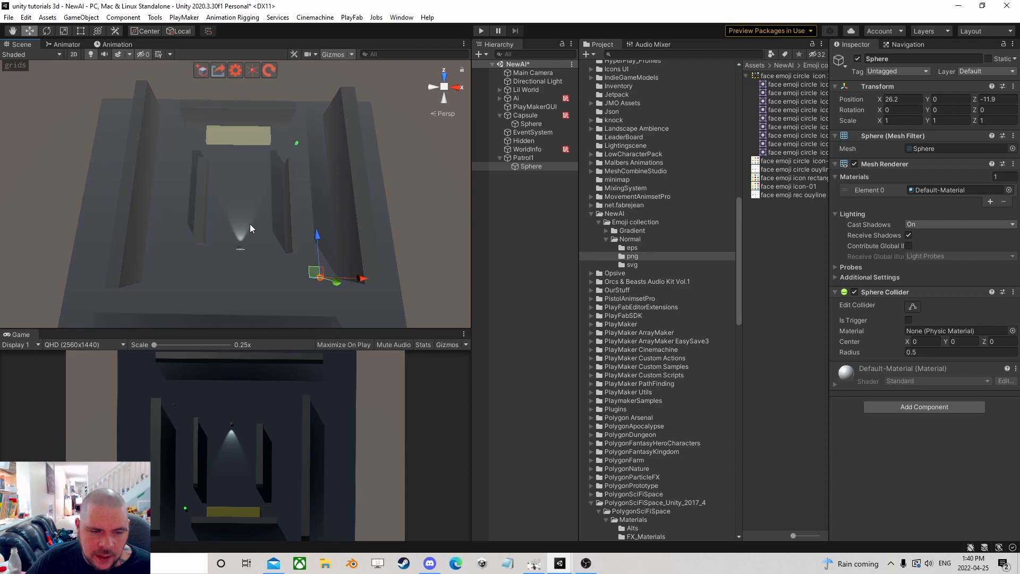
pyautogui.moveTo(314, 273); pyautogui.dragTo(227, 271)
pyautogui.hotkey('ctrl', 'd')
pyautogui.hotkey('ctrl', 'd')
pyautogui.hotkey('ctrl', 'd')
pyautogui.hotkey('ctrl', 'd')
pyautogui.hotkey('ctrl', 'd')
pyautogui.hotkey('ctrl', 'd')
pyautogui.hotkey('ctrl', 'd')
pyautogui.hotkey('ctrl', 'd')
pyautogui.hotkey('ctrl', 'd')
pyautogui.hotkey('ctrl', 'd')
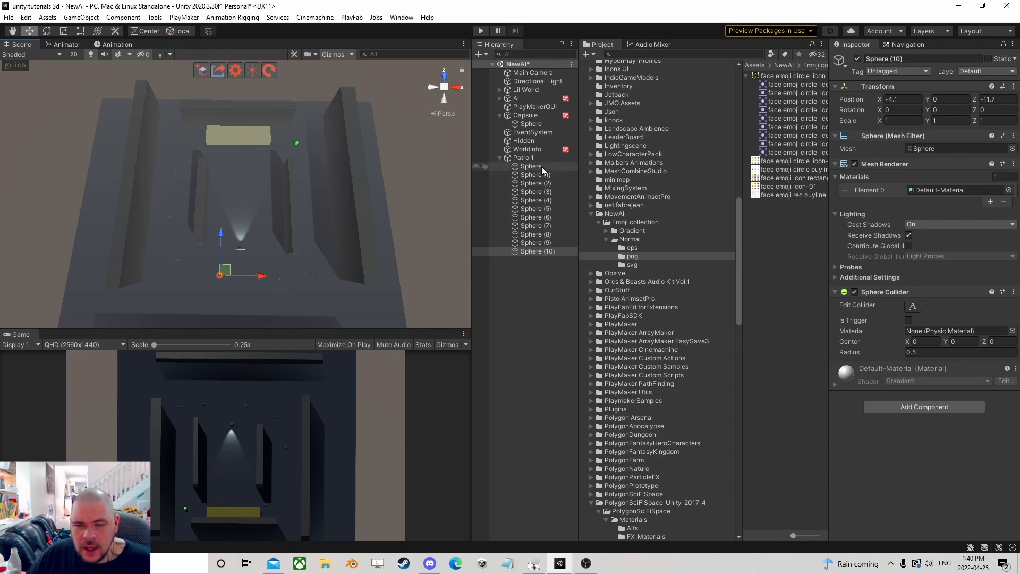
# - Disable the Mesh Renderer and remove the Sphere Collider on all eleven spheres under Patrol1
pyautogui.click(546, 251)
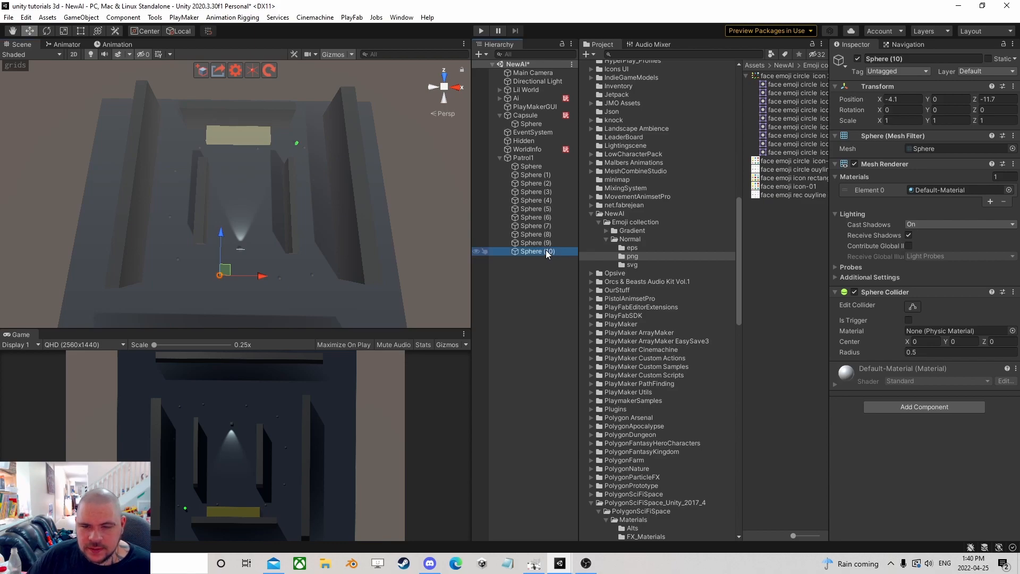
pyautogui.keyDown('shift'); pyautogui.click(531, 167); pyautogui.keyUp('shift')
pyautogui.click(854, 160)
pyautogui.rightClick(880, 137)
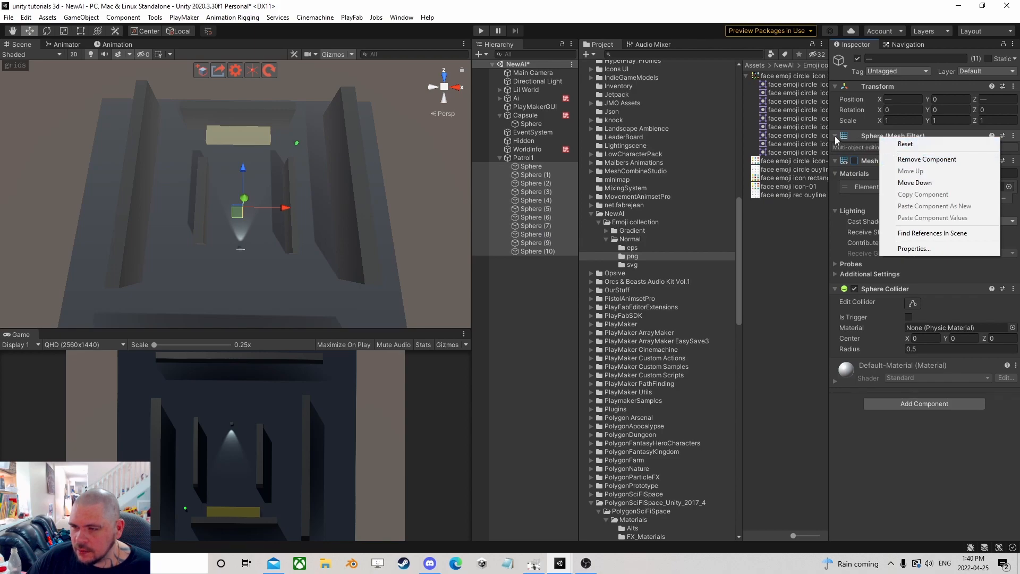
pyautogui.click(835, 137)
pyautogui.rightClick(878, 275)
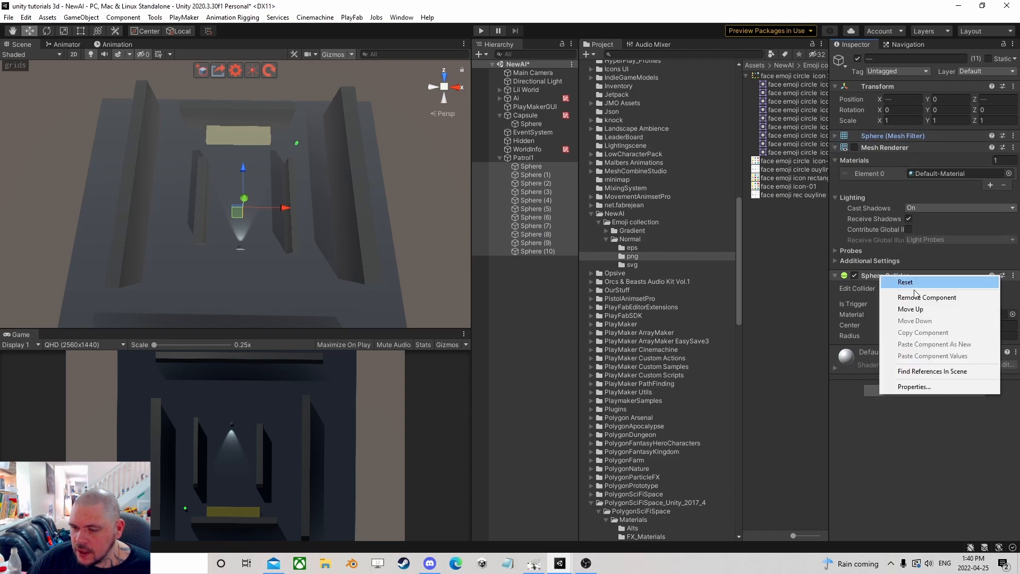
pyautogui.click(925, 301)
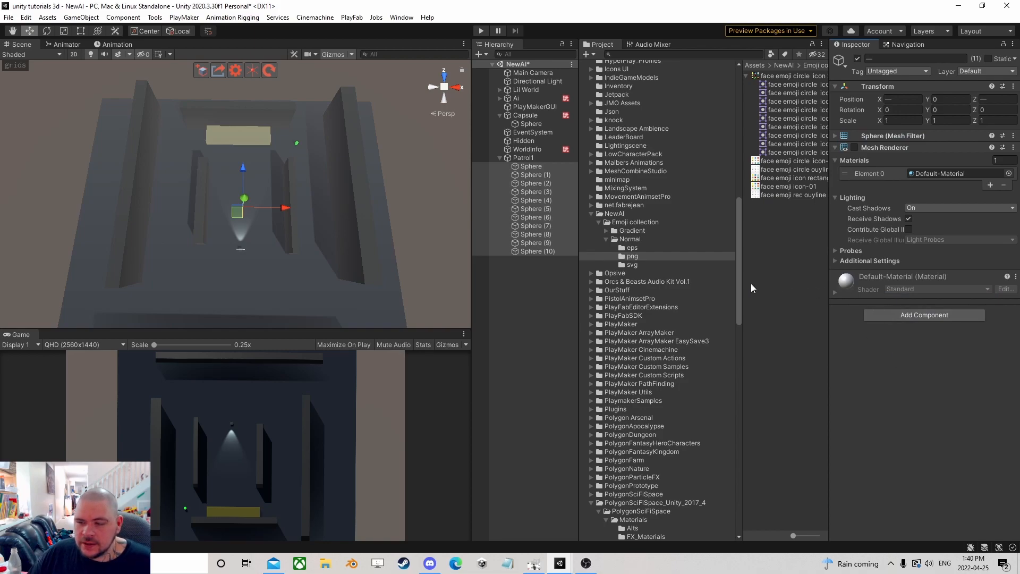
# - Check a few patrol spheres, collapse Patrol1, and make it a child of WorldInfo
pyautogui.click(531, 166)
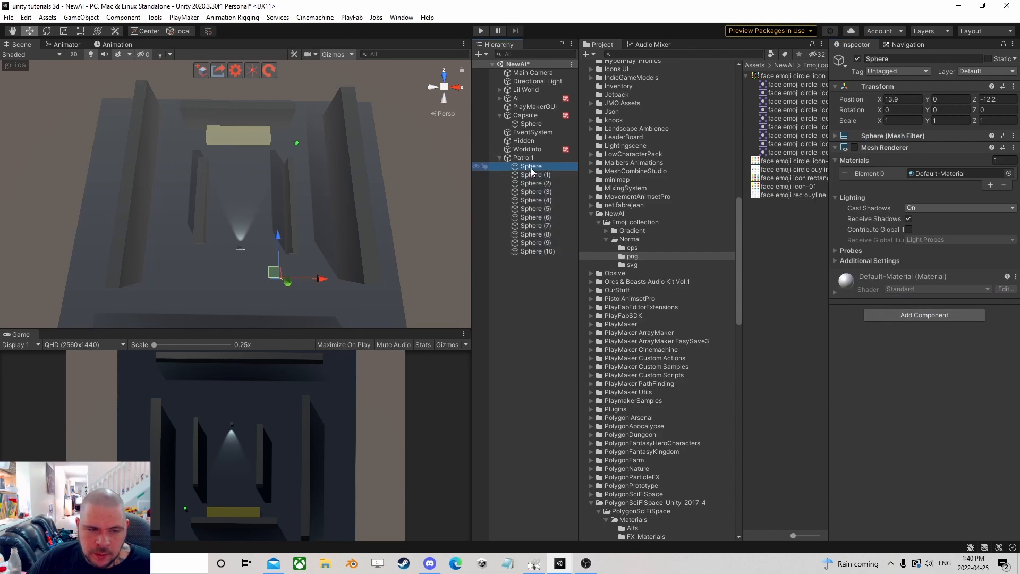
pyautogui.click(531, 244)
pyautogui.click(534, 200)
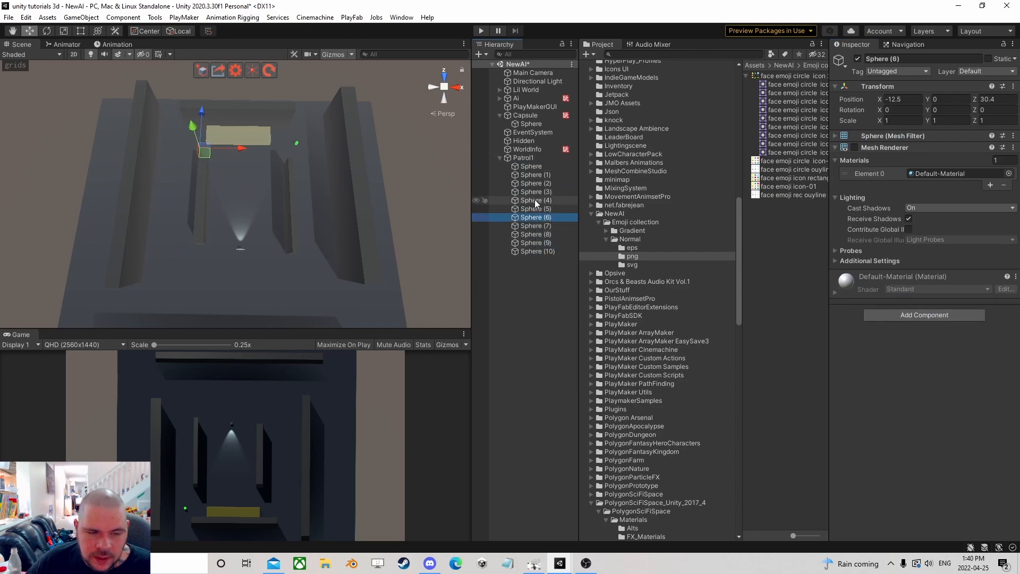
pyautogui.click(521, 157)
pyautogui.click(499, 158)
pyautogui.moveTo(533, 152); pyautogui.dragTo(532, 151)
# - Add a Play Maker Array List Proxy component to WorldInfo and set its Reference to Patrol1
pyautogui.click(518, 150)
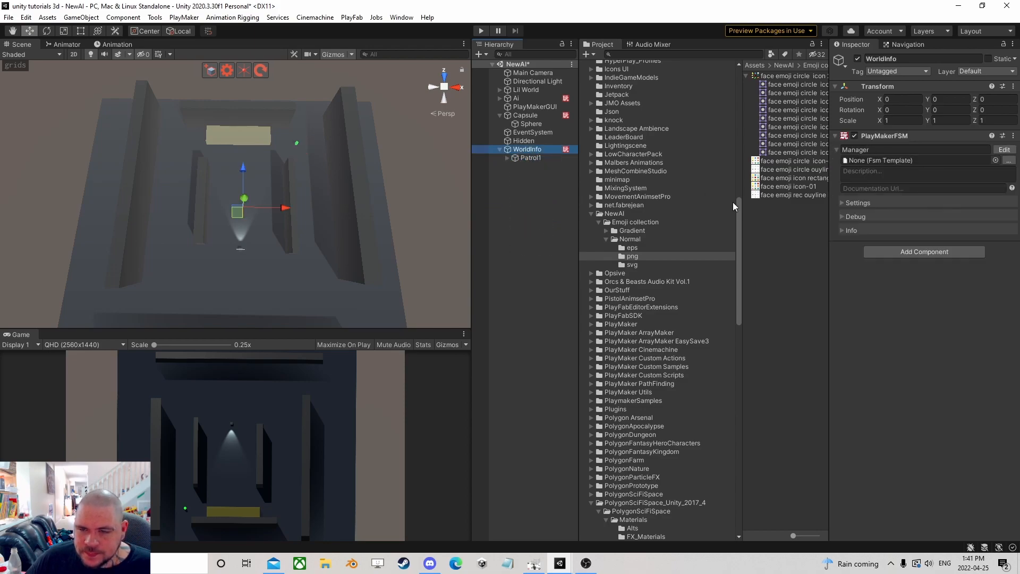
pyautogui.click(905, 250)
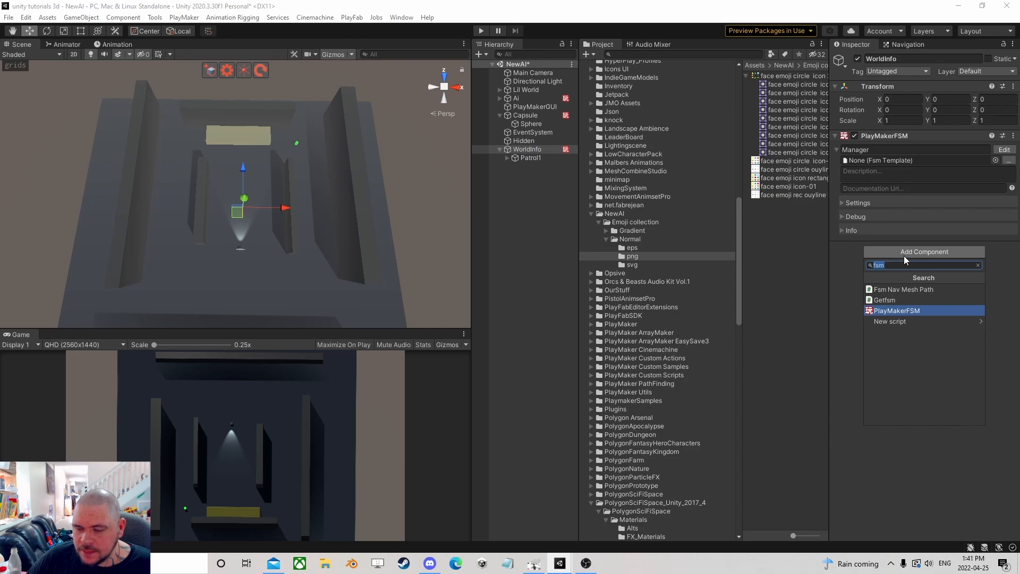
pyautogui.write('array li')
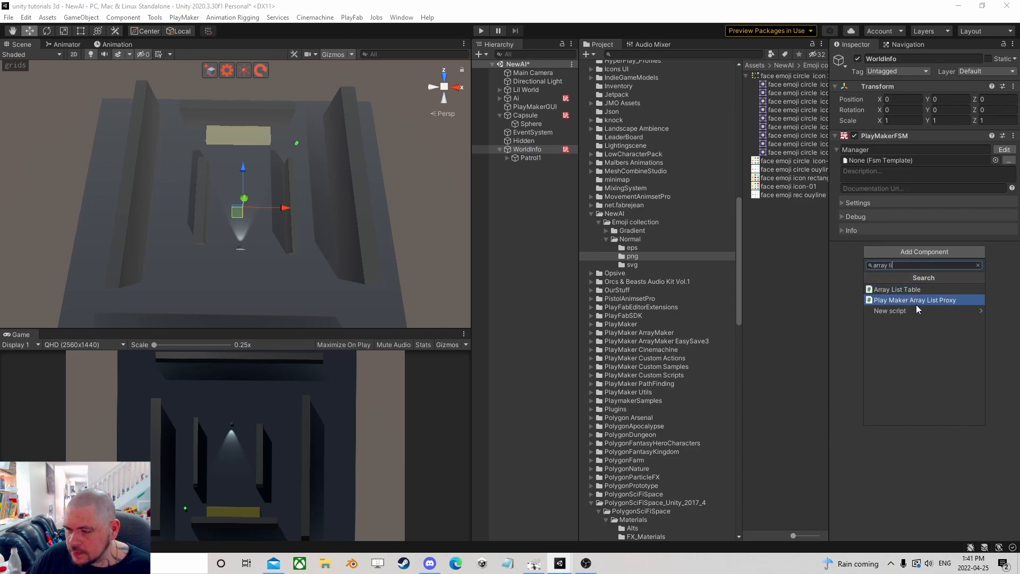
pyautogui.click(916, 301)
pyautogui.write('Part')
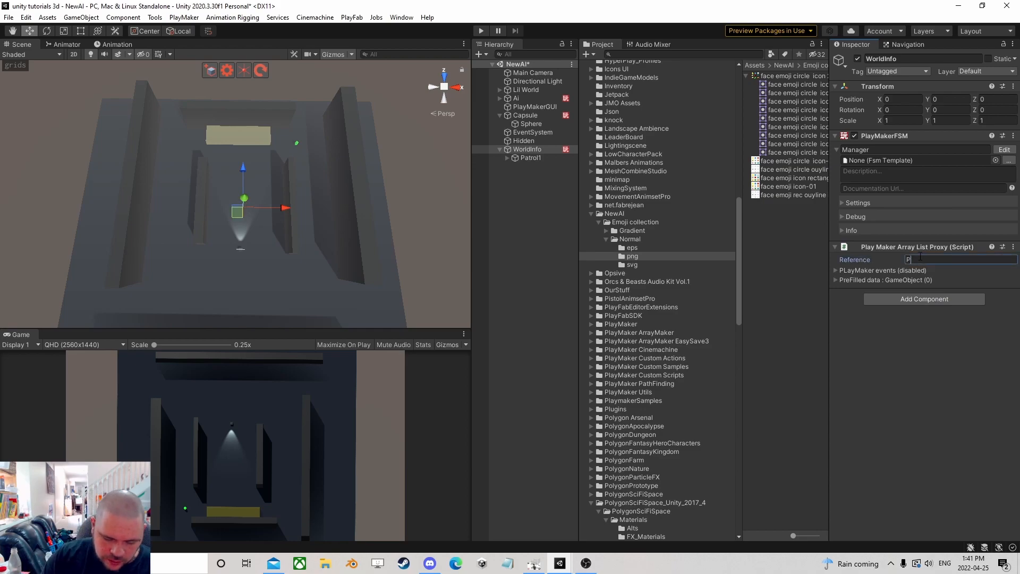
pyautogui.press('BackSpace')
pyautogui.press('BackSpace')
pyautogui.write('atrol1')
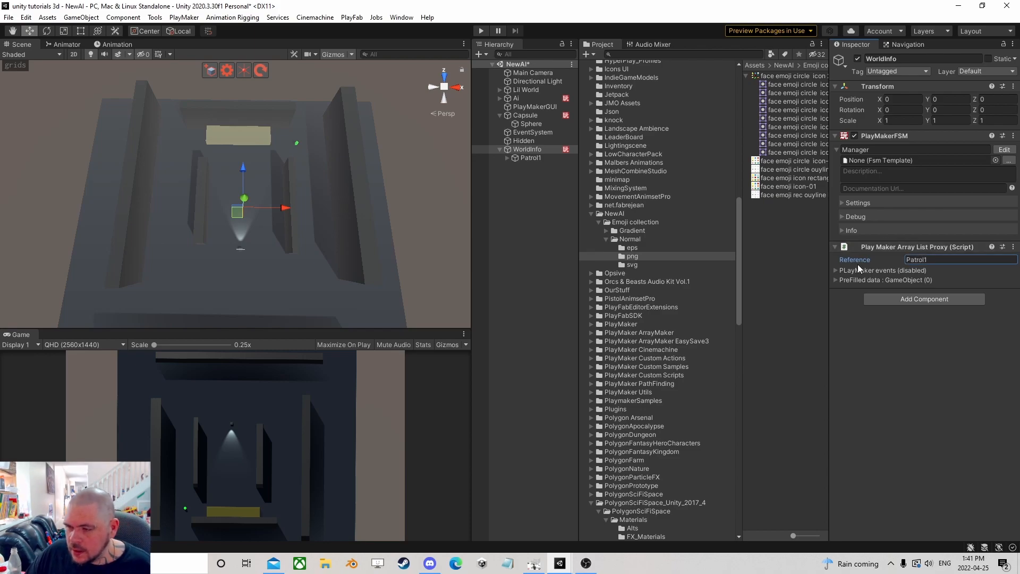
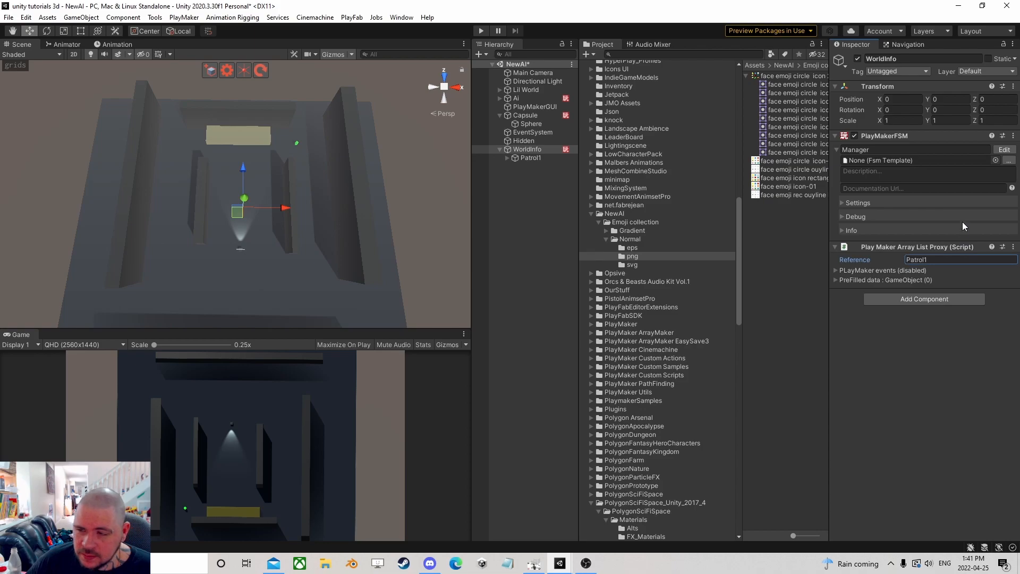
# - Open the Manager FSM and link State 1 to a new State 2 with a FINISHED transition
pyautogui.click(999, 152)
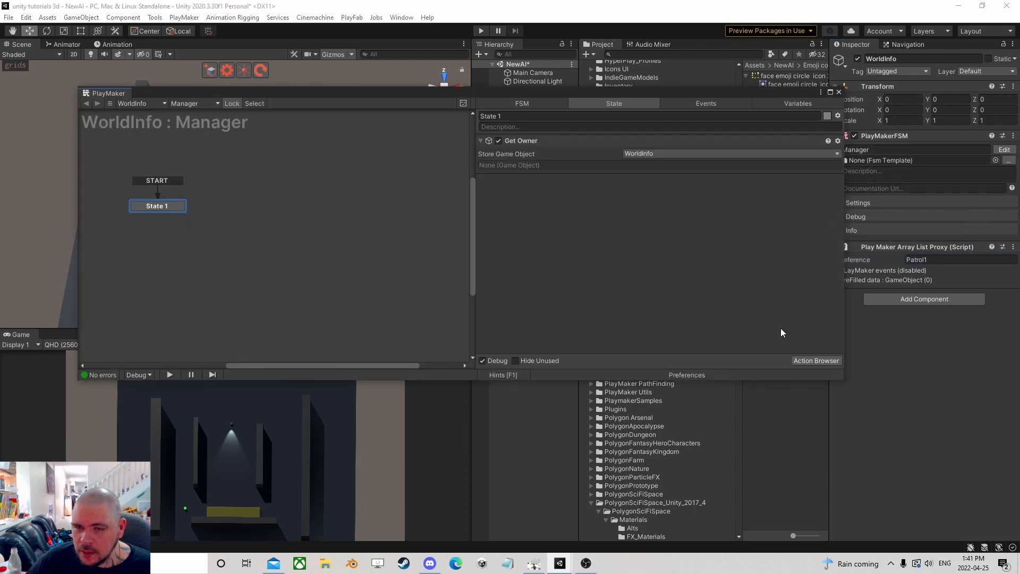
pyautogui.keyDown('ctrl'); pyautogui.click(153, 206); pyautogui.keyUp('ctrl')
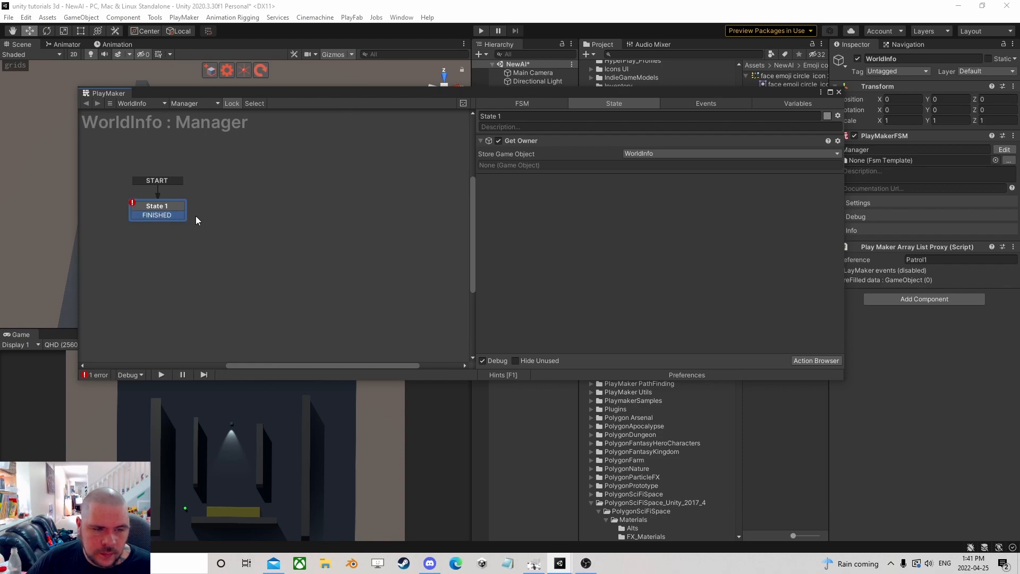
pyautogui.moveTo(162, 216); pyautogui.dragTo(130, 238)
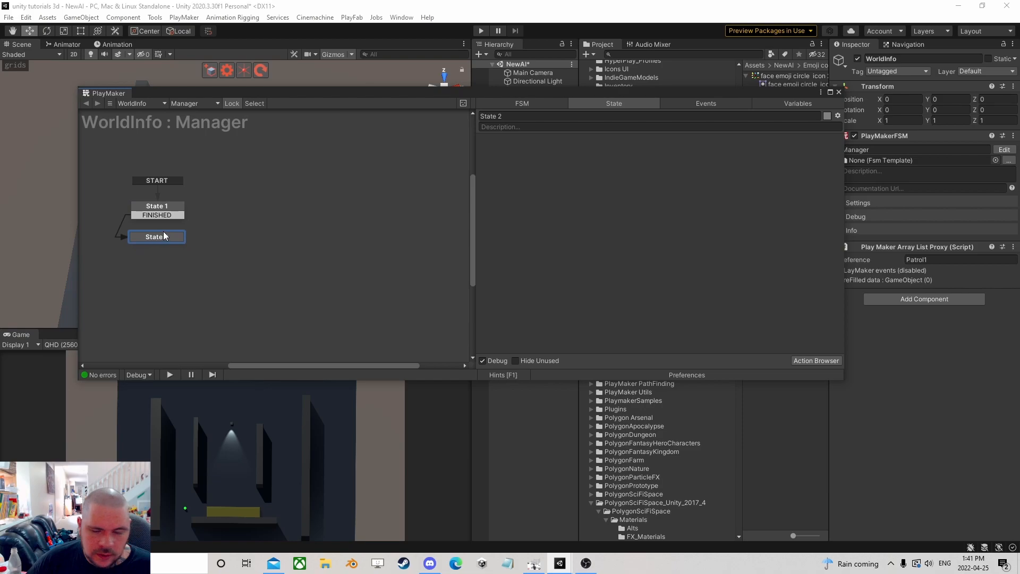
# - Add an Array List Get Children Of Game Object action to State 2
pyautogui.click(813, 361)
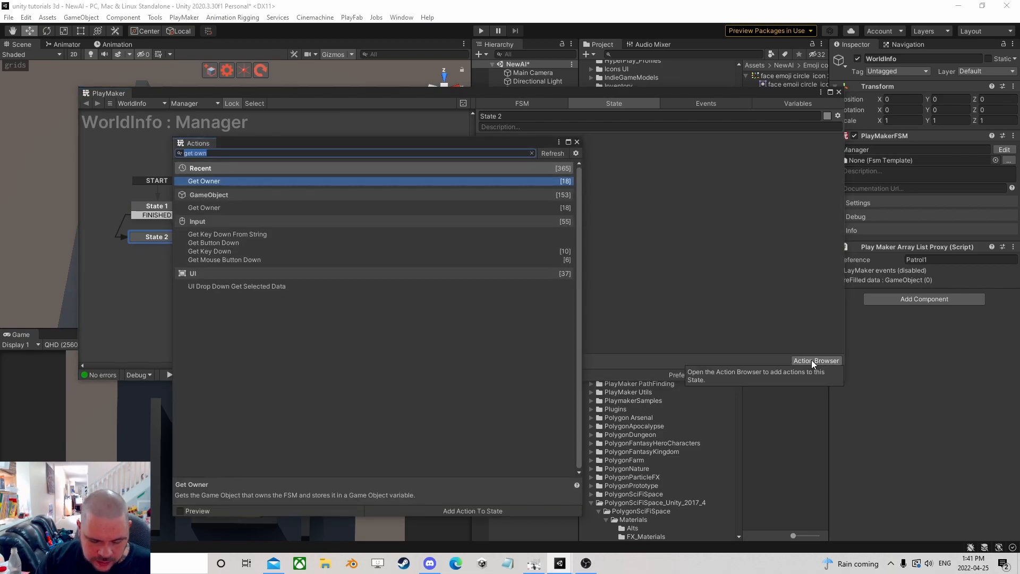
pyautogui.write('array list get ch')
pyautogui.press('Down')
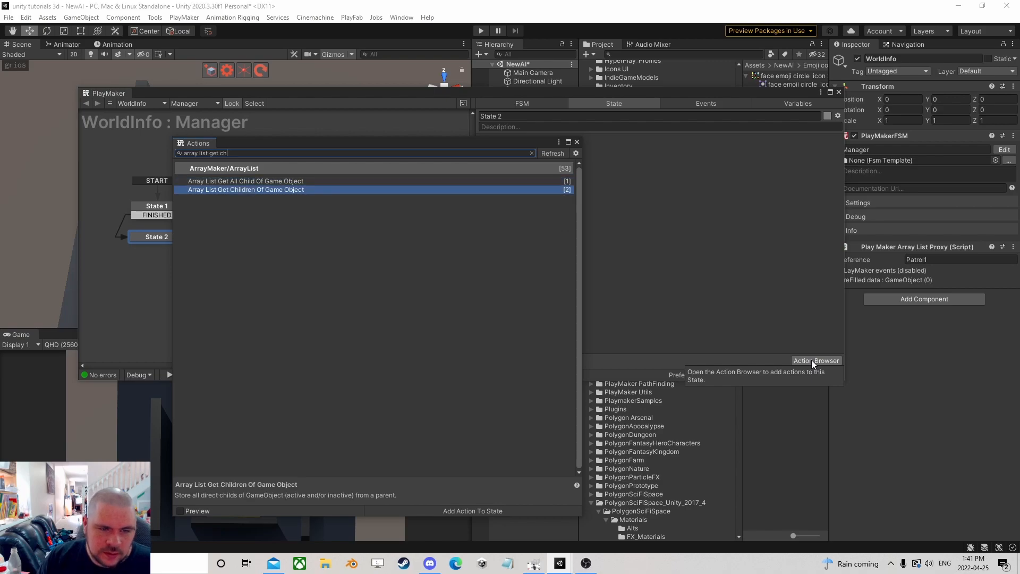
pyautogui.press('Return')
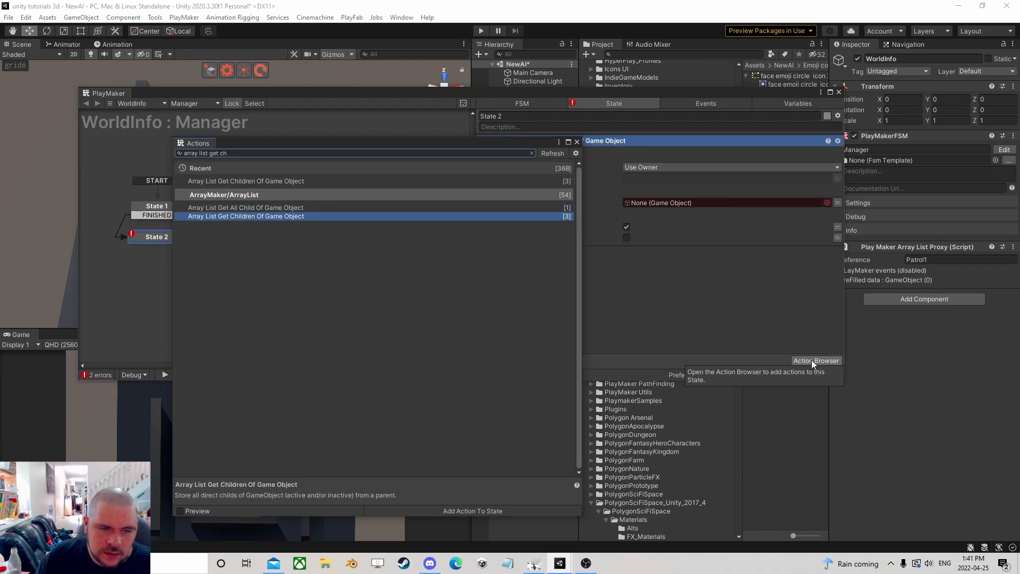
pyautogui.click(578, 142)
# - In the array list action, assign Patrol1 as Parent, turn off Include Inactive, and set the Reference to Patrol1
pyautogui.moveTo(641, 94); pyautogui.dragTo(621, 197)
pyautogui.moveTo(538, 159); pyautogui.dragTo(639, 306)
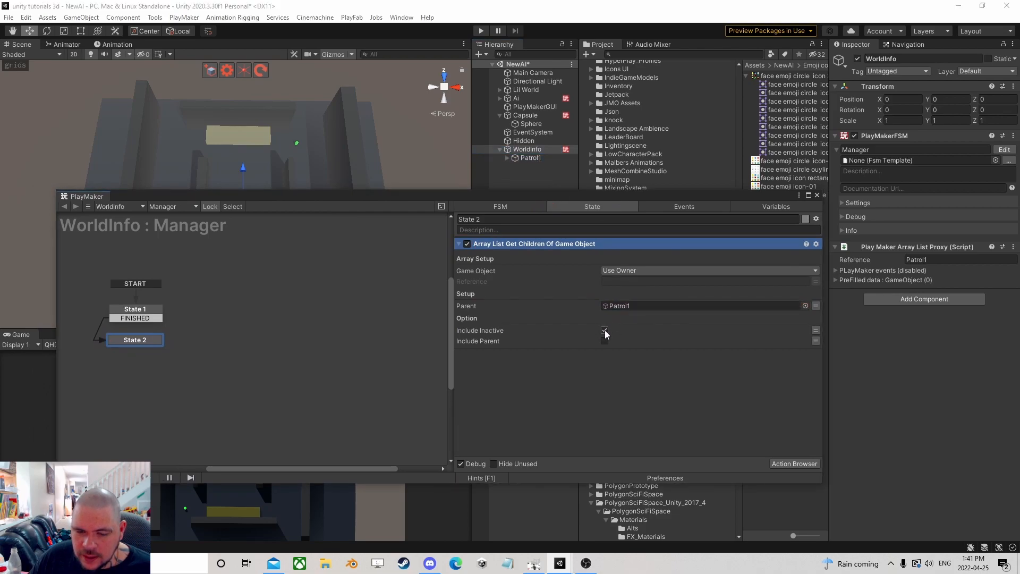
pyautogui.click(924, 259)
pyautogui.hotkey('ctrl', 'c')
pyautogui.click(706, 281)
pyautogui.hotkey('ctrl', 'v')
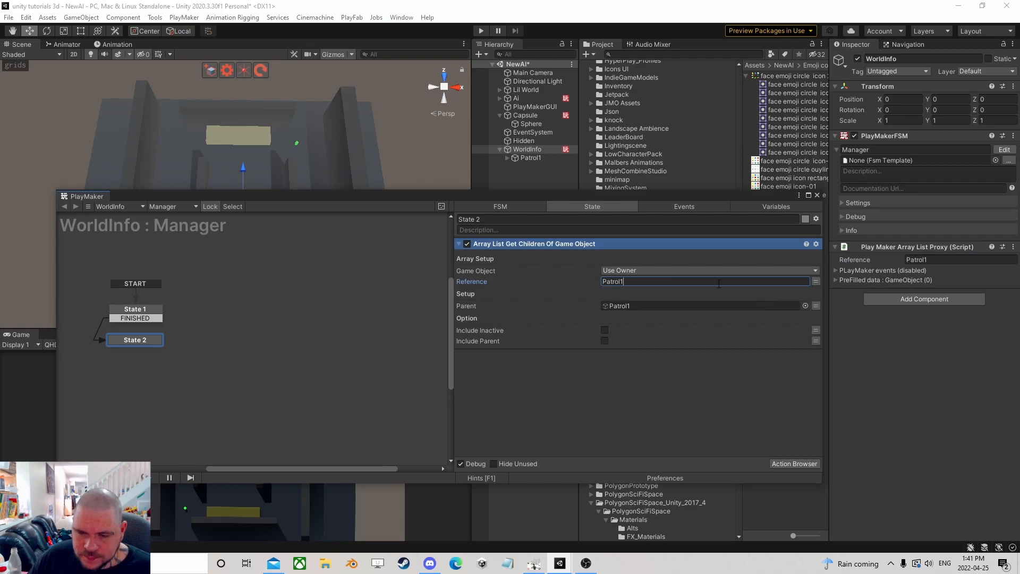
# - Run the scene and examine the contents of WorldInfo's Patrol1 array list, then stop it and close the FSM editor
pyautogui.click(481, 30)
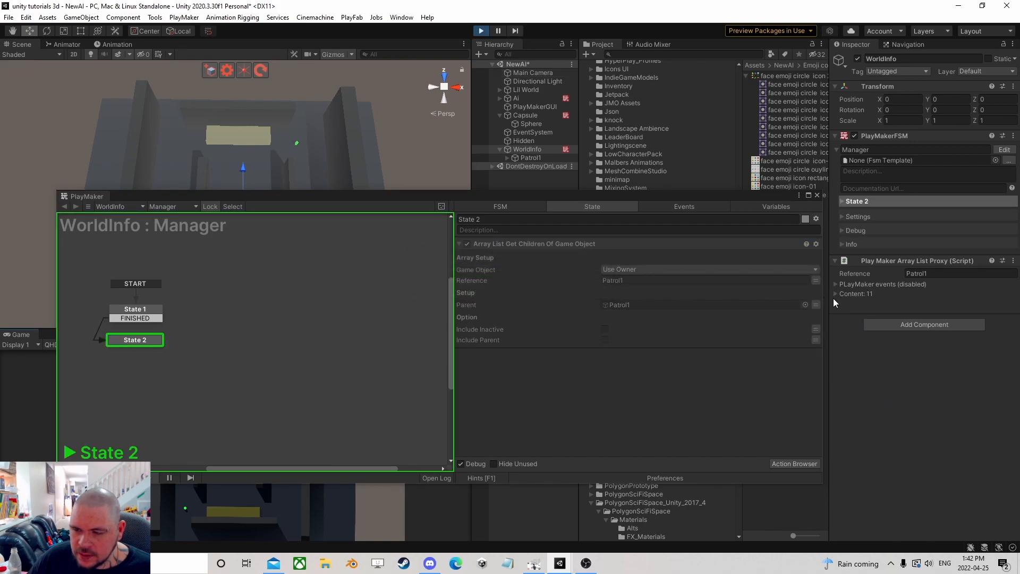
pyautogui.click(836, 293)
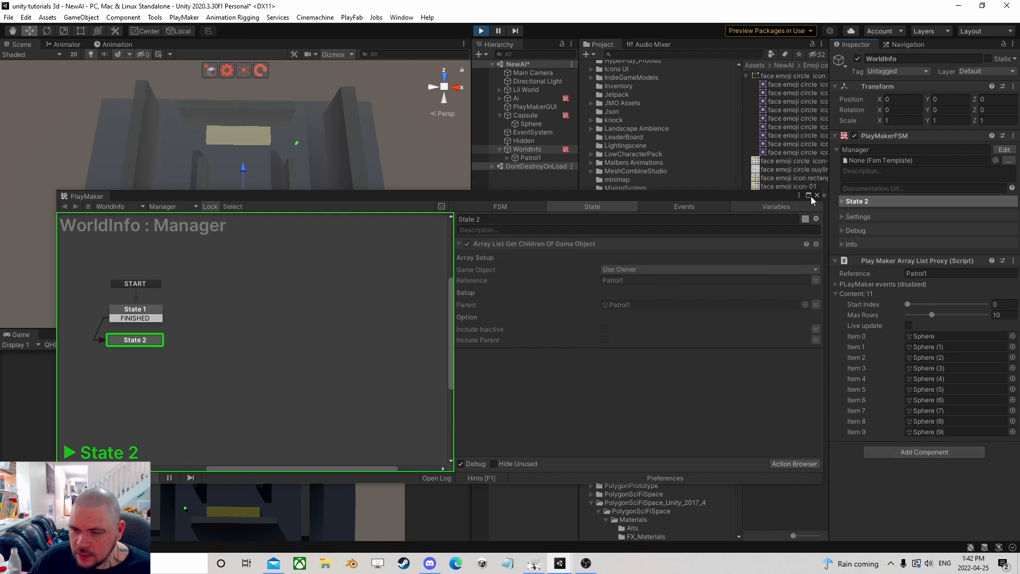
pyautogui.click(482, 31)
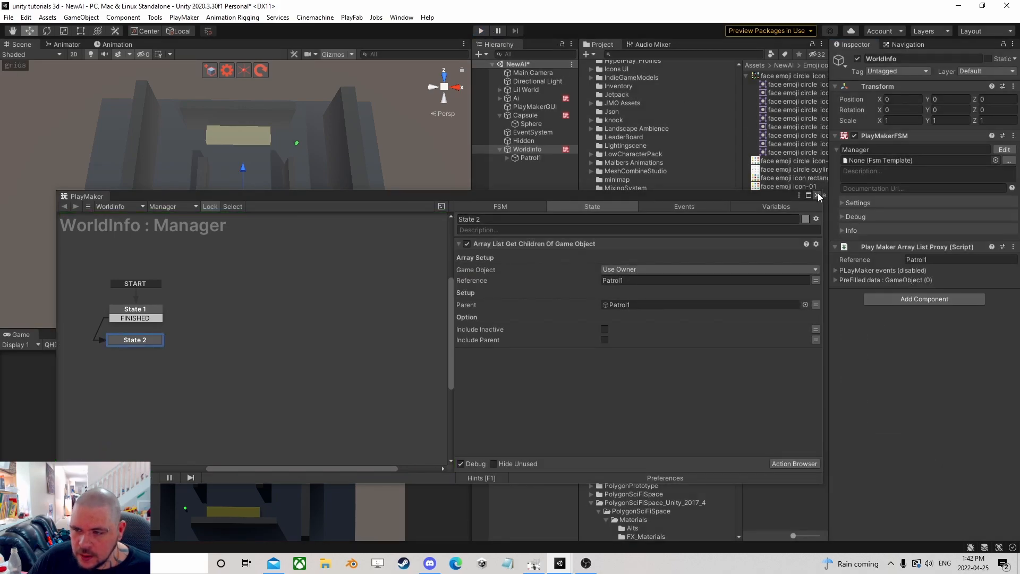
pyautogui.click(817, 195)
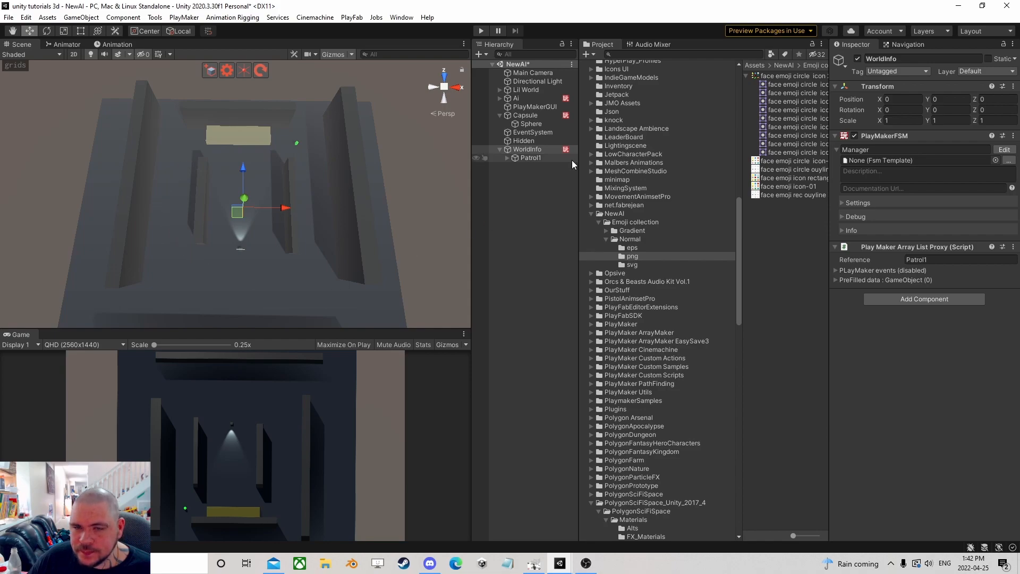
# - Add a new PlayMaker FSM component to the Ai object and open it for editing
pyautogui.click(531, 157)
pyautogui.click(527, 149)
pyautogui.click(499, 149)
pyautogui.click(530, 91)
pyautogui.click(523, 99)
pyautogui.scroll(-1, 860, 276)
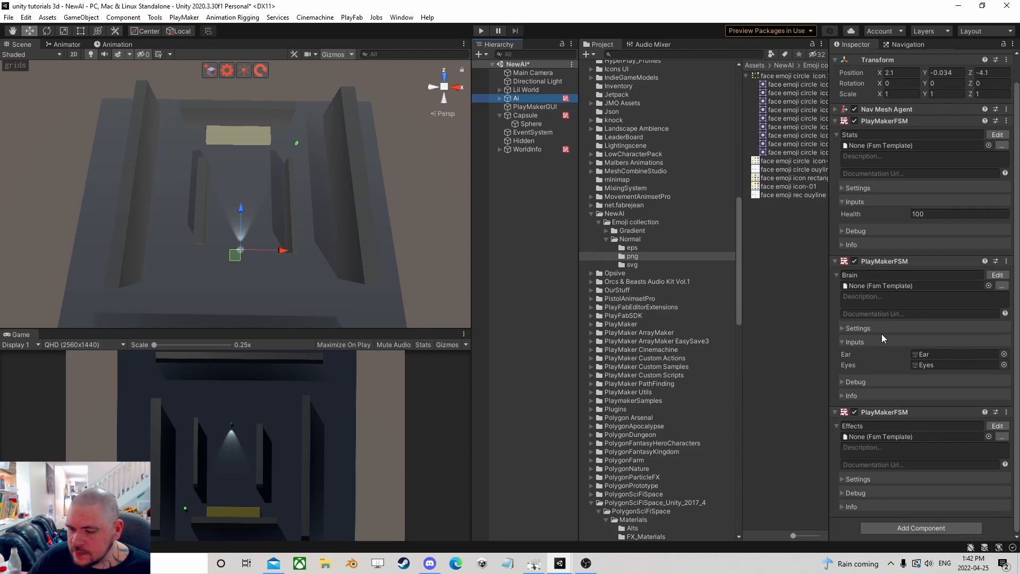
pyautogui.click(905, 527)
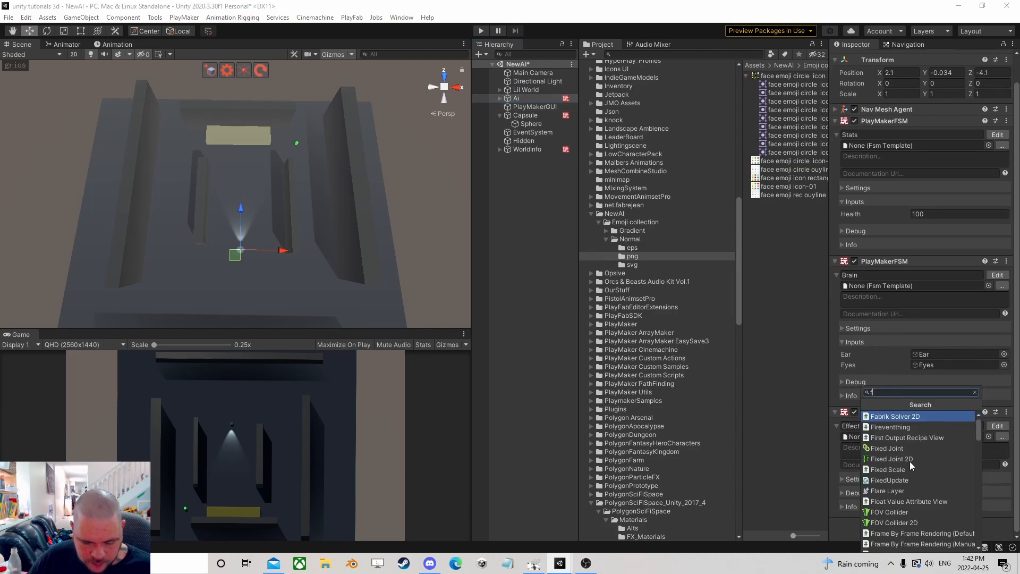
pyautogui.write('fsm')
pyautogui.click(897, 438)
pyautogui.scroll(-3, 920, 488)
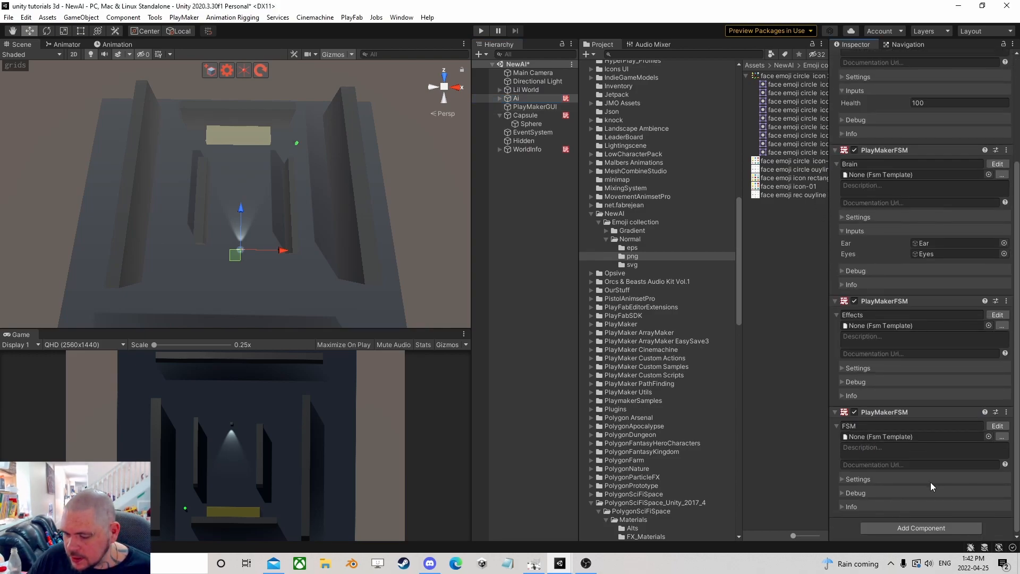
pyautogui.click(997, 426)
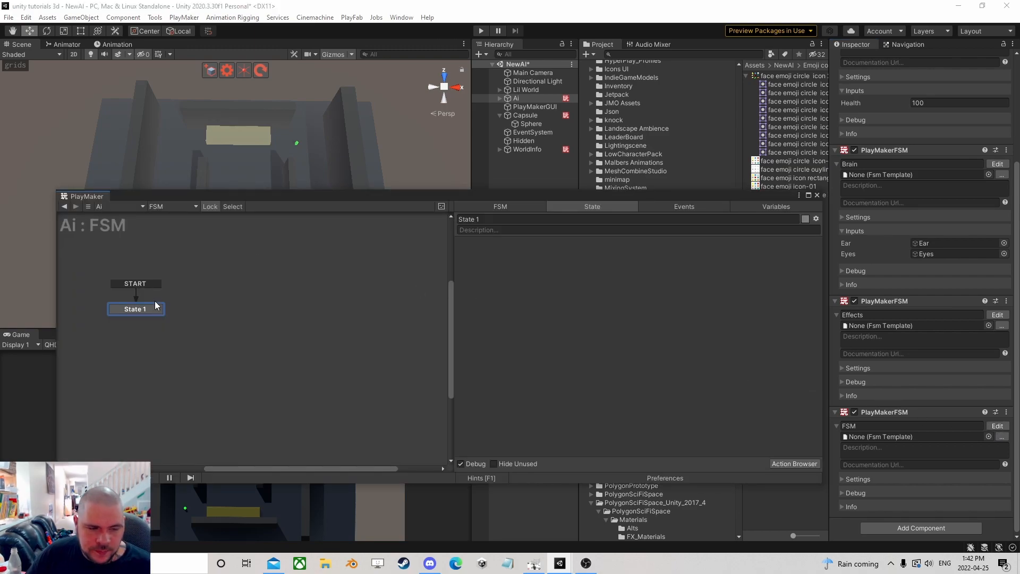
# - Add a State 2 to the Ai FSM, level with State 1 and without a link to it
pyautogui.rightClick(240, 304)
pyautogui.click(281, 304)
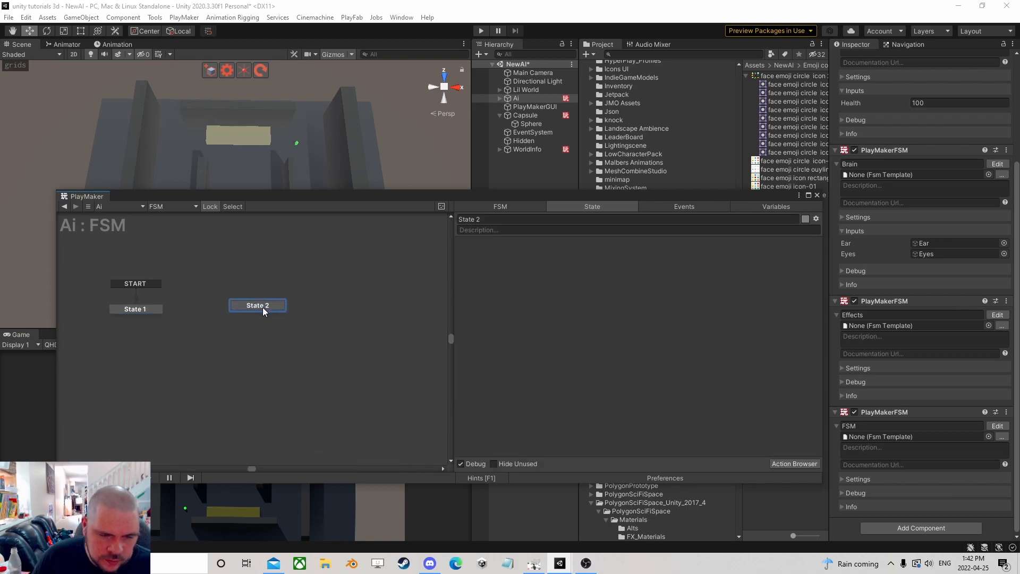
pyautogui.moveTo(275, 306); pyautogui.dragTo(271, 309)
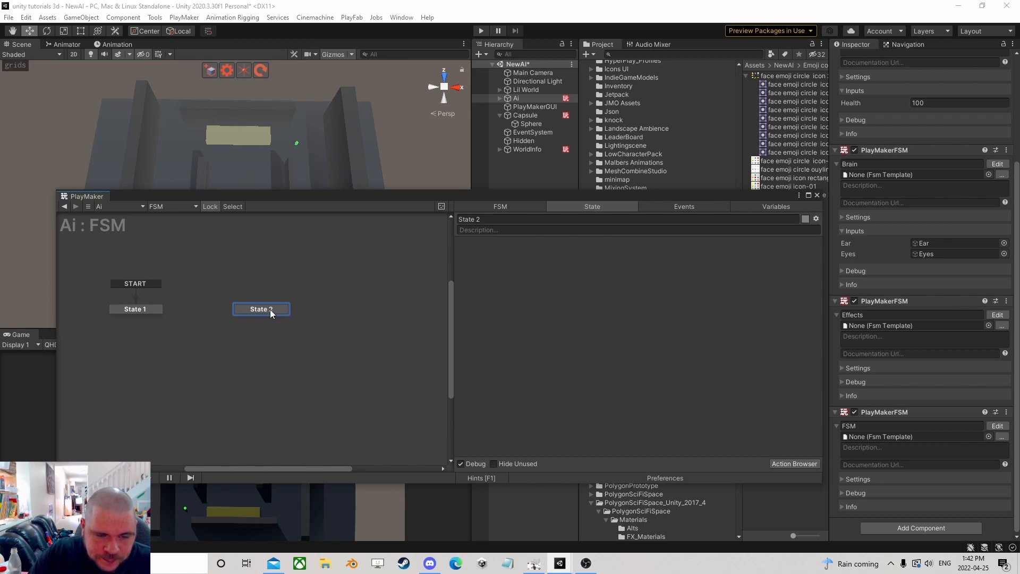
# - Add an Array List Get Closest Game Object action to State 2
pyautogui.click(809, 463)
pyautogui.write('array list')
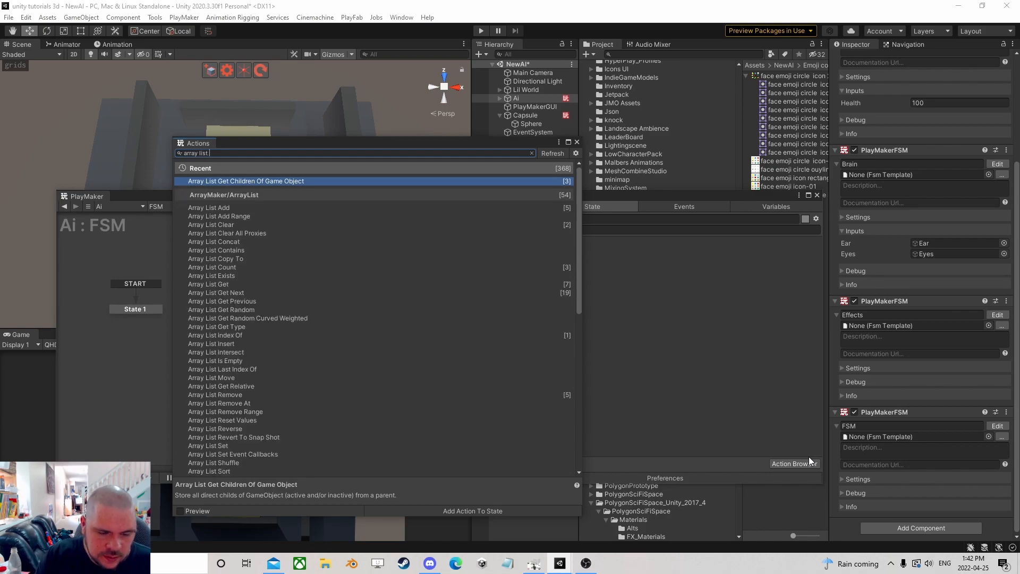
pyautogui.scroll(-6, 342, 394)
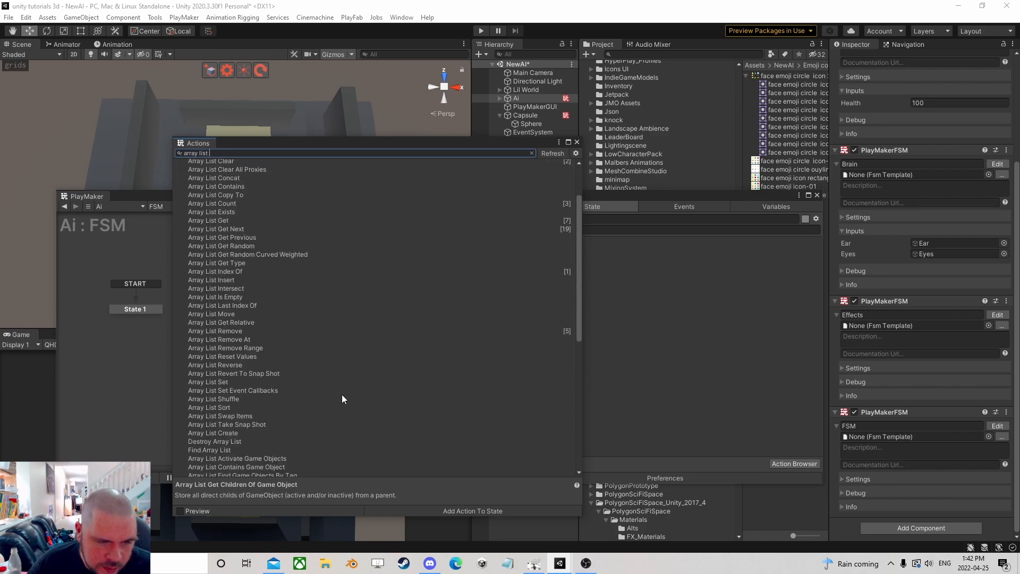
pyautogui.scroll(-3, 327, 357)
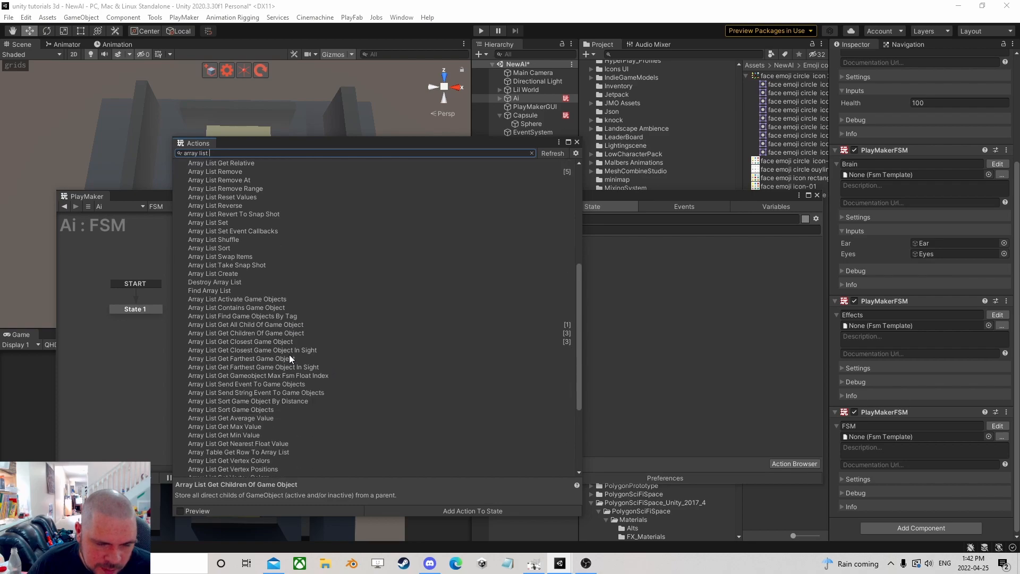
pyautogui.doubleClick(278, 340)
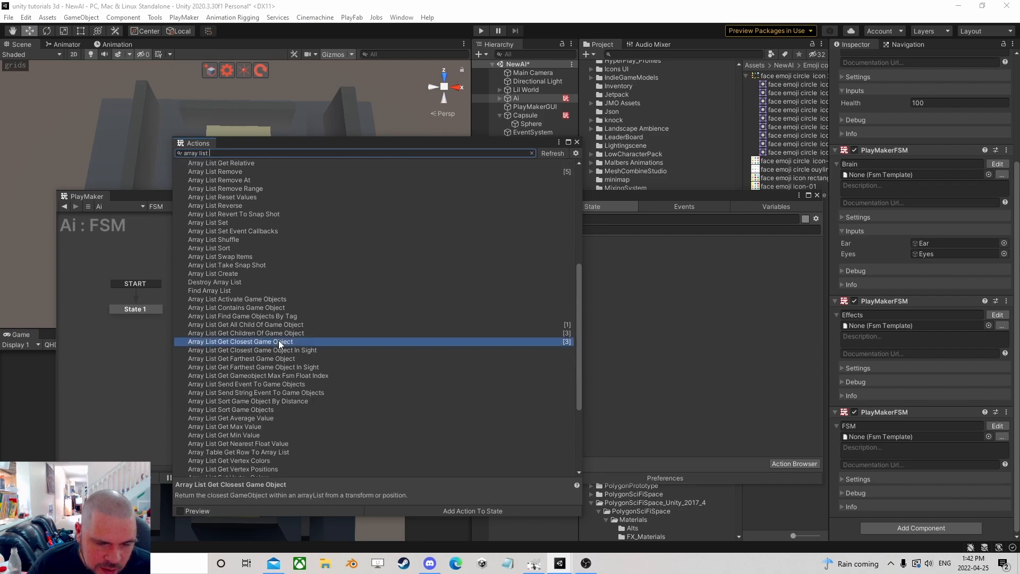
pyautogui.click(577, 142)
# - In the closest-object action, specify the global variable WorldInfo as Game Object and set the Reference to Patrol1
pyautogui.click(652, 275)
pyautogui.click(648, 291)
pyautogui.click(700, 281)
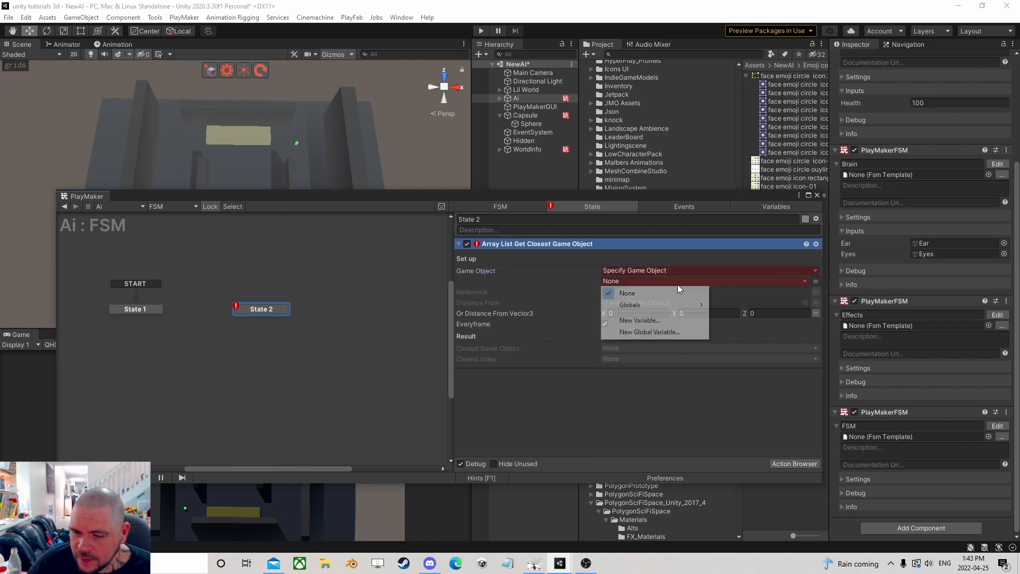
pyautogui.moveTo(642, 307)
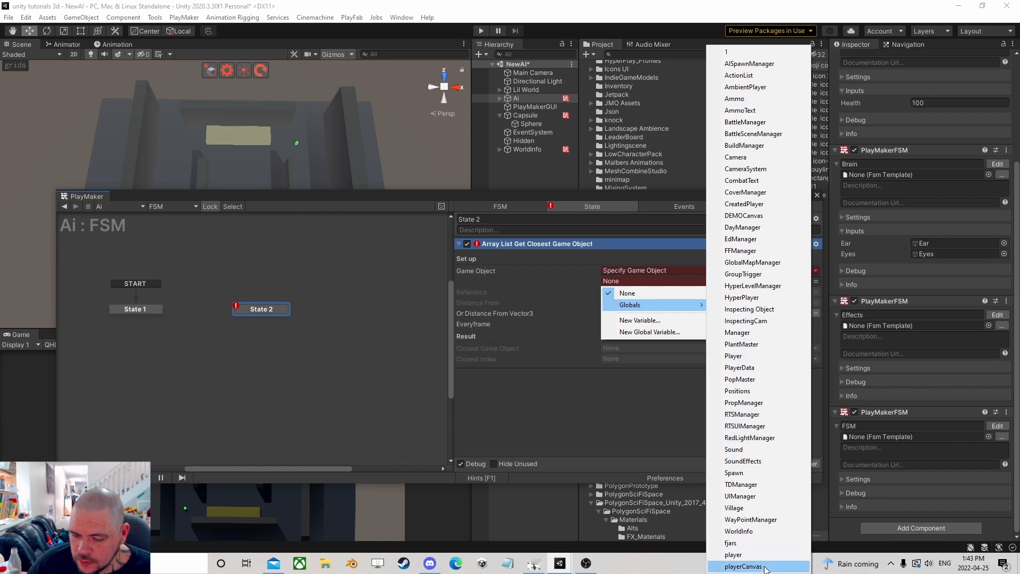
pyautogui.click(757, 533)
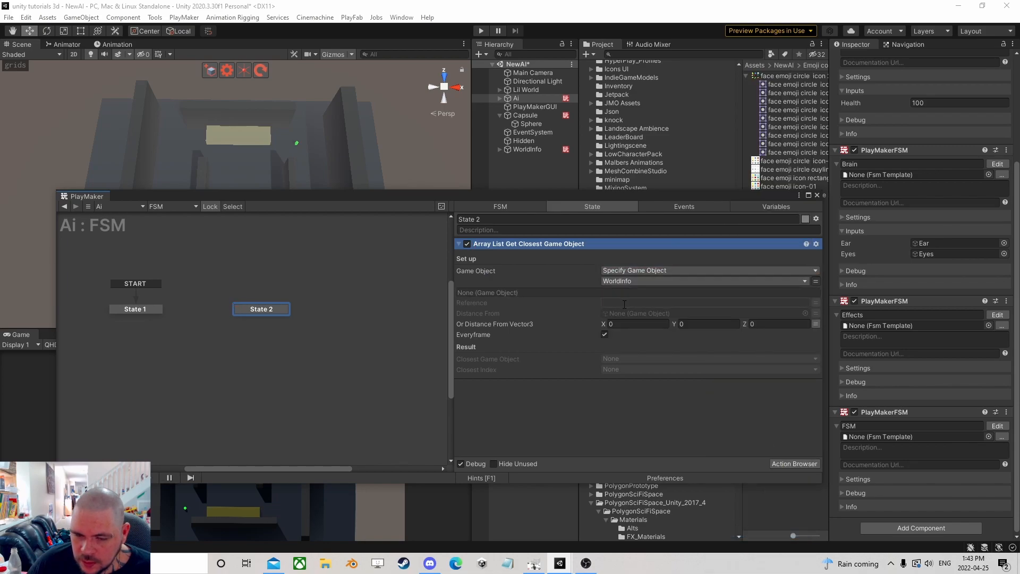
pyautogui.click(525, 149)
pyautogui.click(946, 259)
pyautogui.hotkey('ctrl', 'c')
pyautogui.click(711, 302)
pyautogui.hotkey('ctrl', 'v')
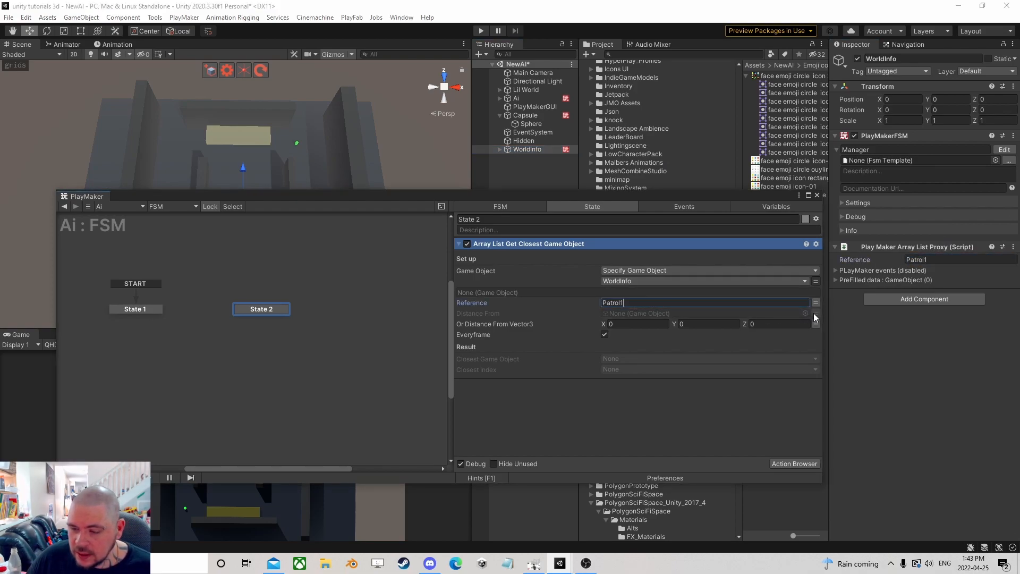
# - Add a Get Owner action to State 2 and store its game object in a new variable named Unit
pyautogui.click(792, 463)
pyautogui.write('get own')
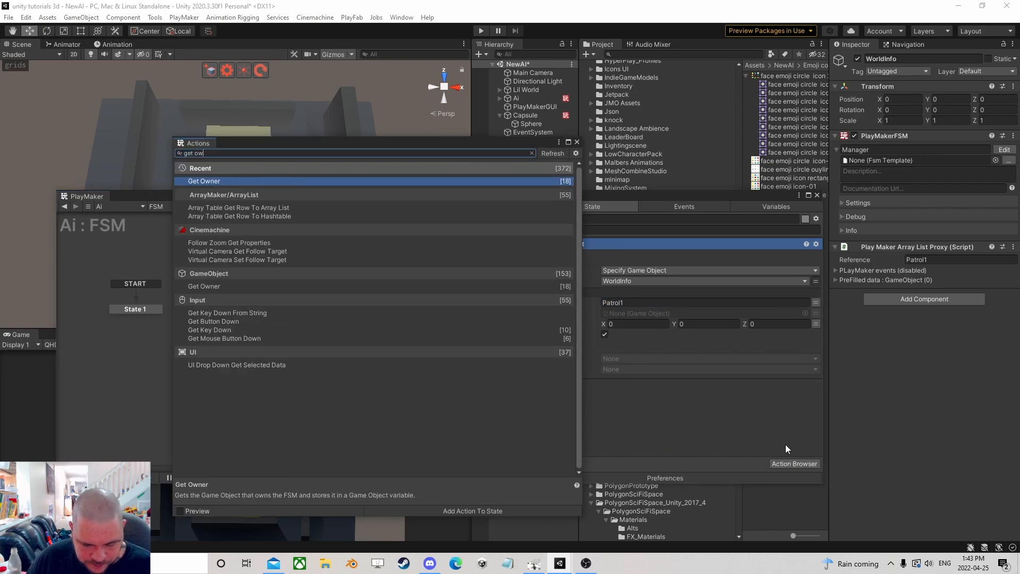
pyautogui.click(213, 207)
pyautogui.doubleClick(216, 208)
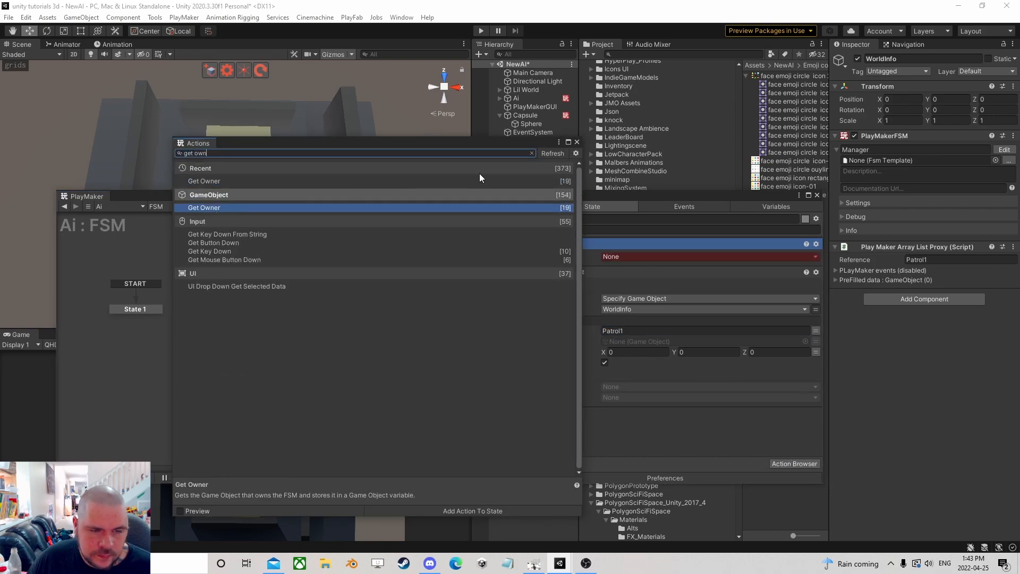
pyautogui.click(575, 142)
pyautogui.click(628, 257)
pyautogui.click(643, 295)
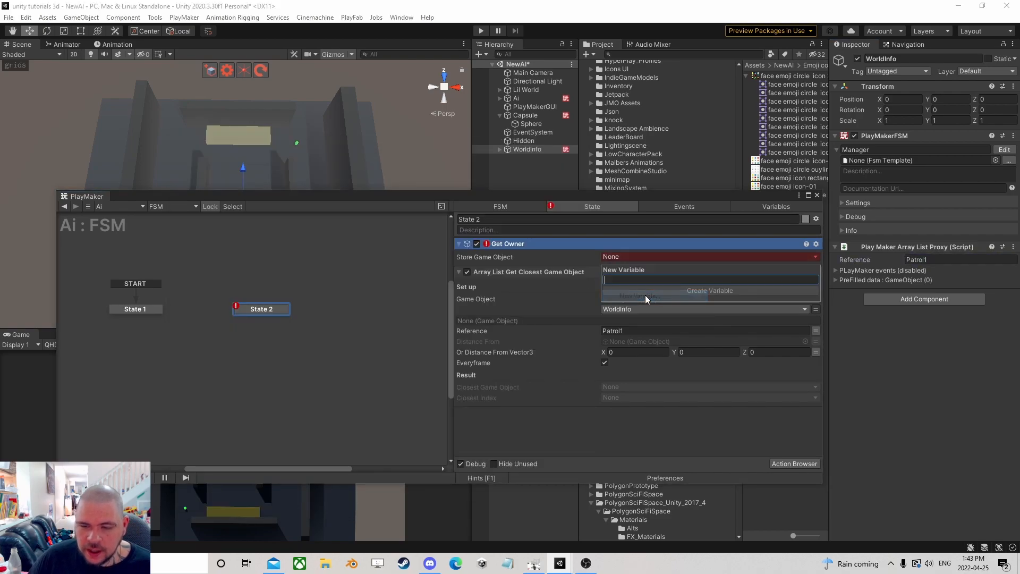
pyautogui.write('Unit')
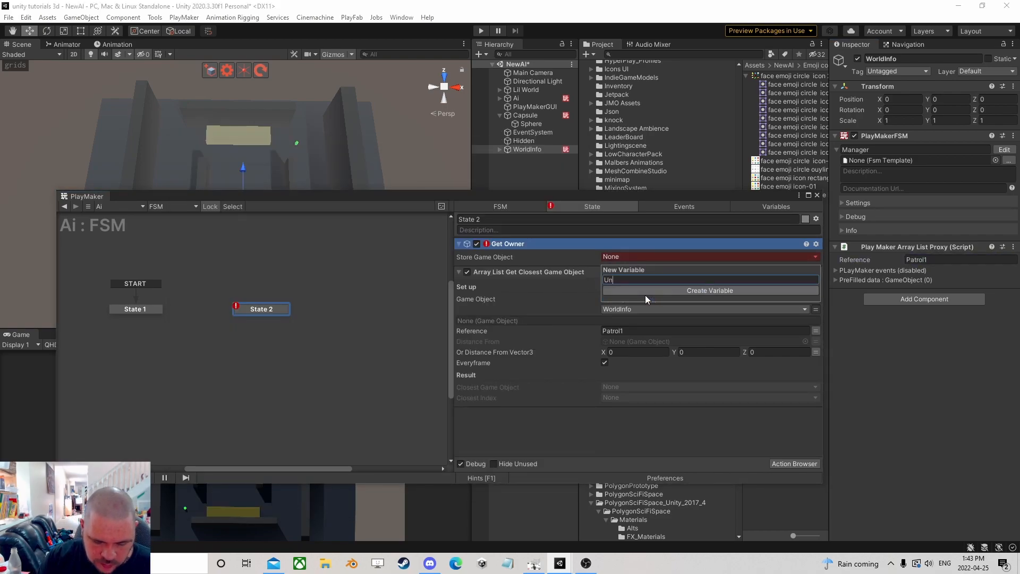
pyautogui.click(645, 295)
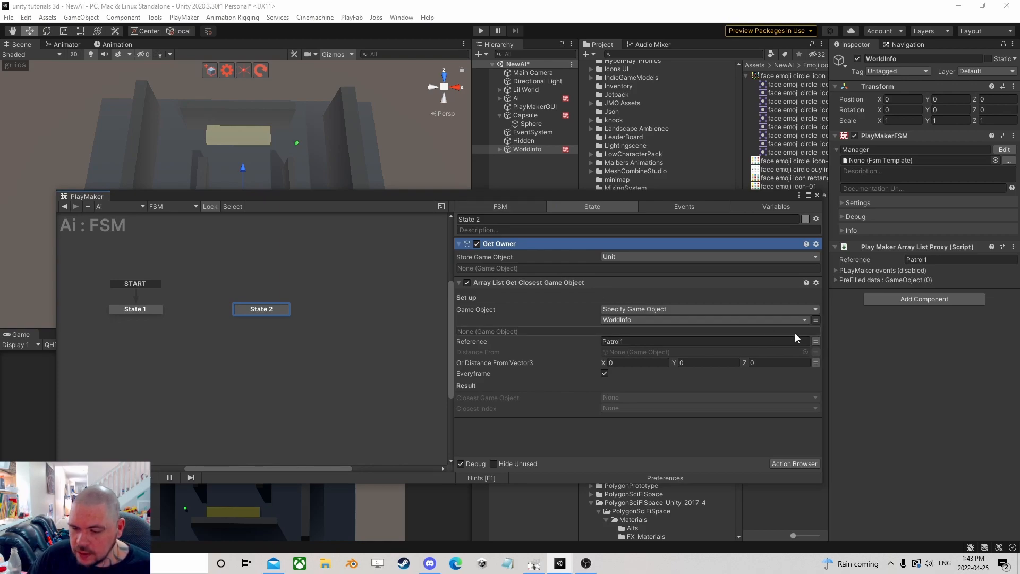
# - Set the closest-object action's Distance From to the Unit variable and switch Or Distance From Vector3 to a variable set to None
pyautogui.click(815, 352)
pyautogui.click(781, 353)
pyautogui.click(674, 373)
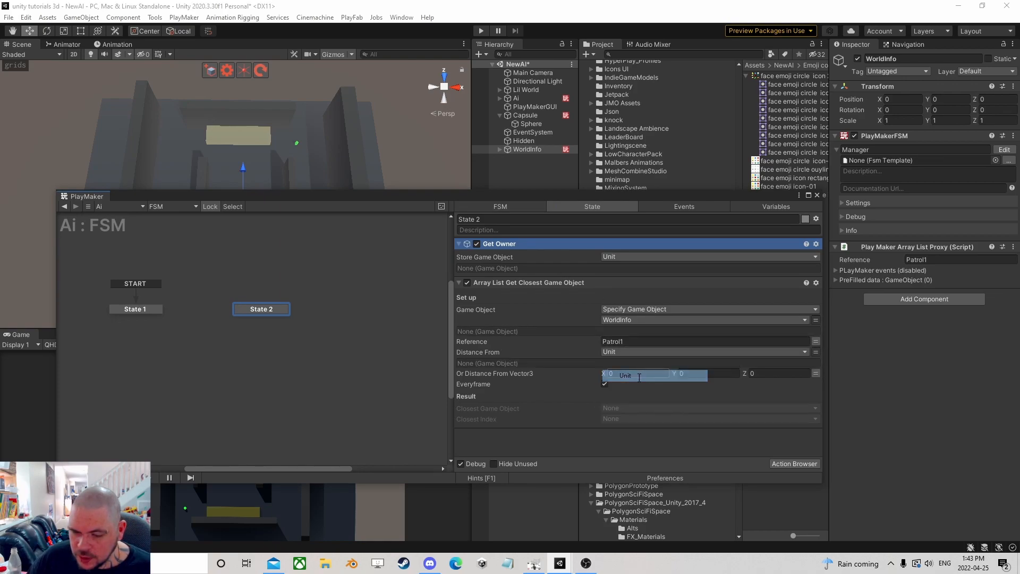
pyautogui.click(815, 373)
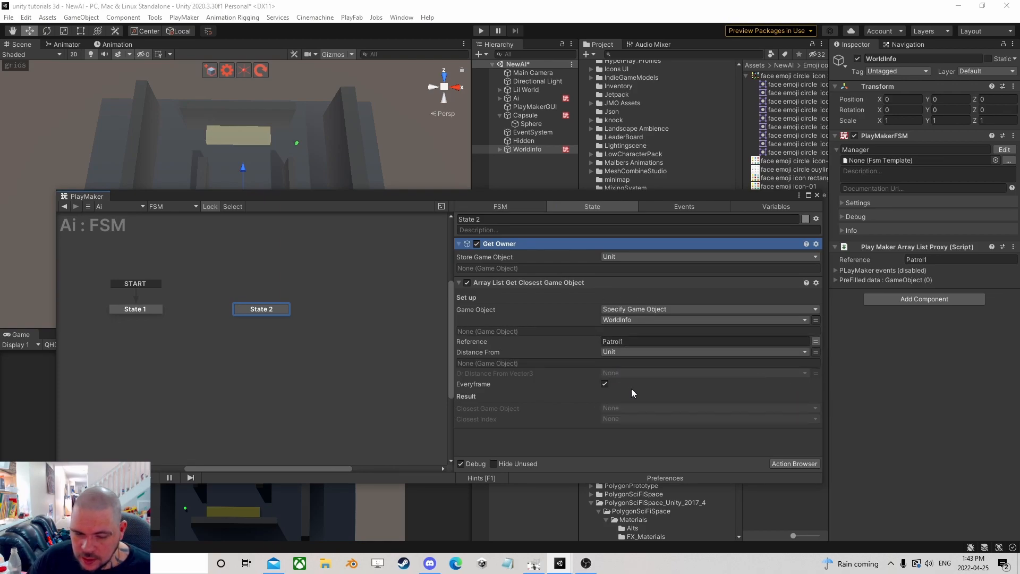
pyautogui.click(604, 384)
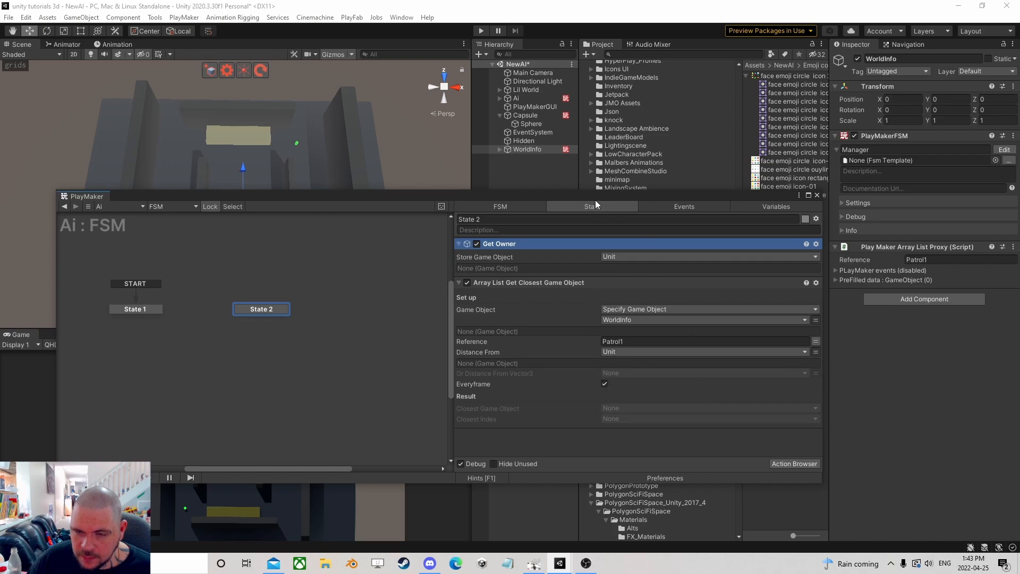
# - Store the Closest Game Object result in a new variable named Mark
pyautogui.moveTo(559, 190); pyautogui.dragTo(553, 137)
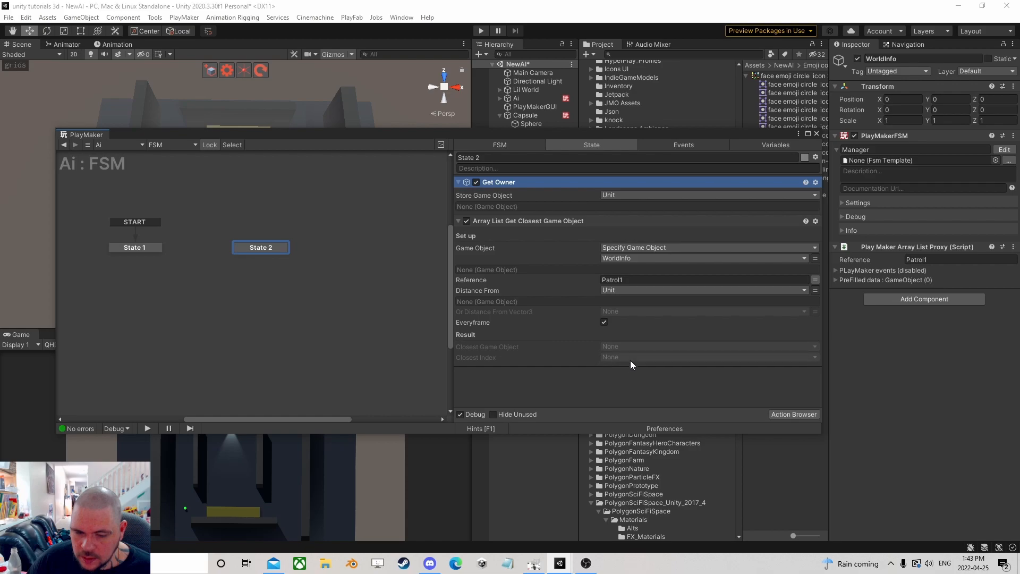
pyautogui.click(629, 346)
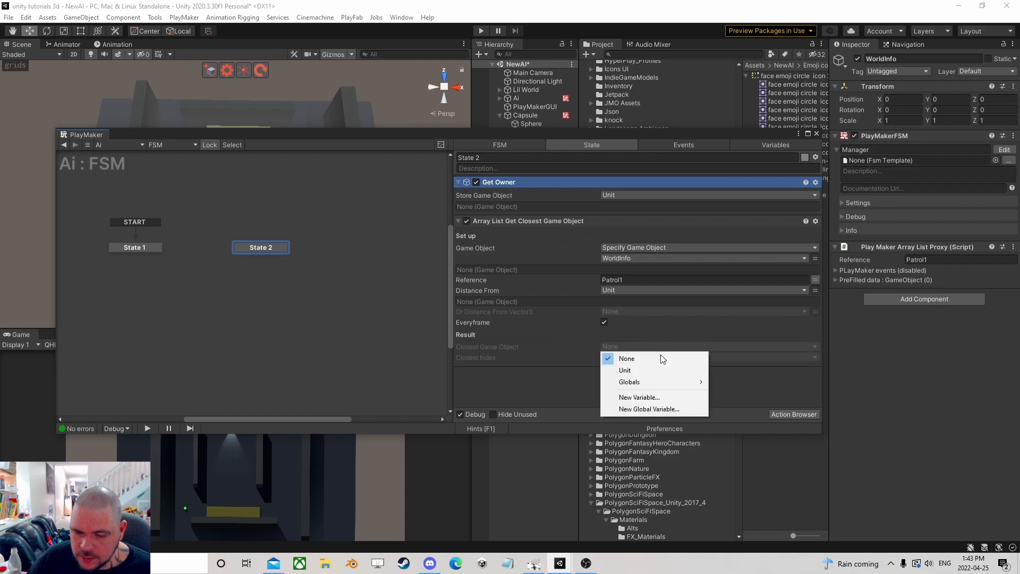
pyautogui.click(629, 394)
pyautogui.write('Mark')
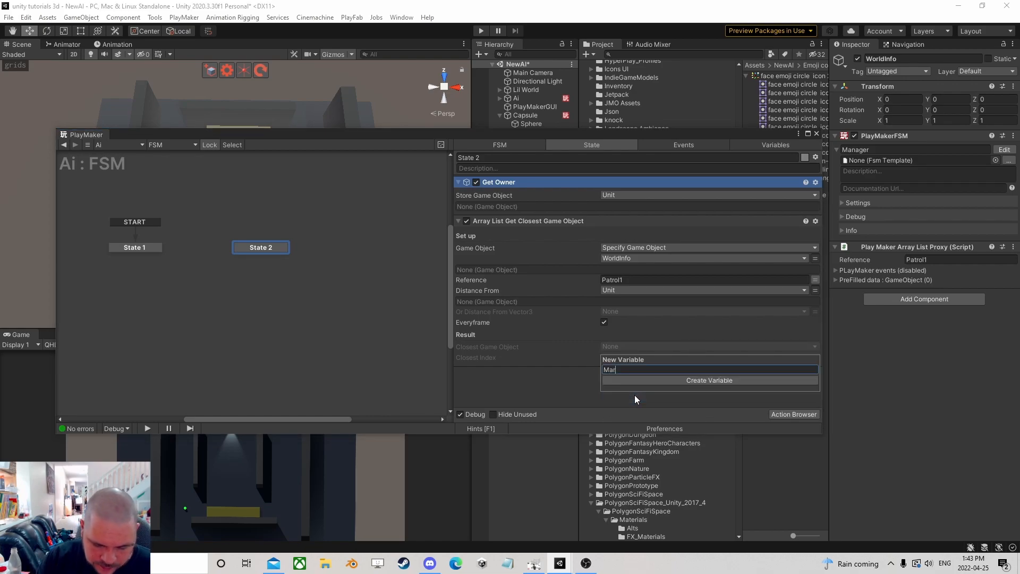
pyautogui.press('Return')
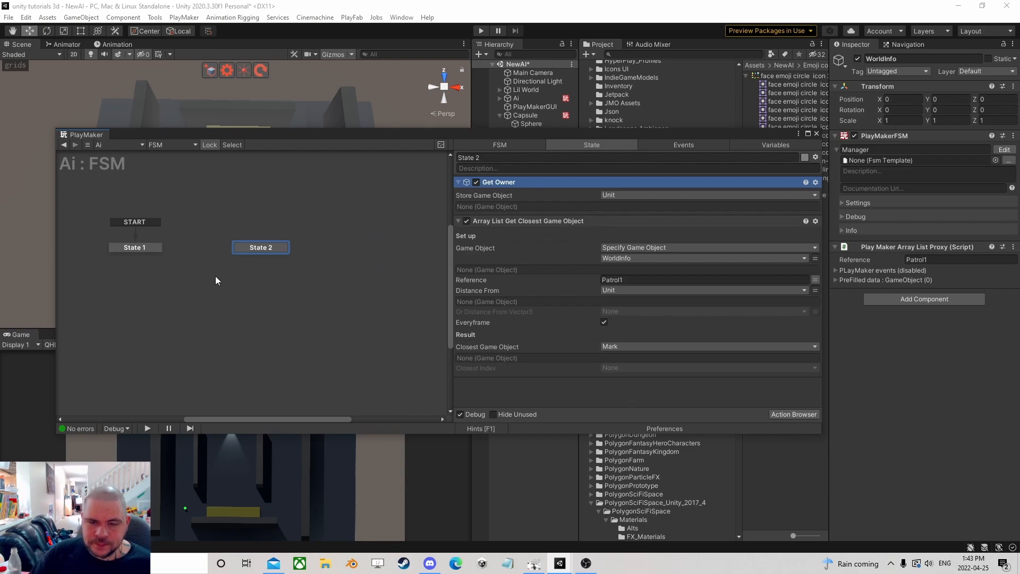
# - Link State 2 to a new State 3 placed below it with a FINISHED transition
pyautogui.keyDown('ctrl'); pyautogui.click(257, 249); pyautogui.keyUp('ctrl')
pyautogui.keyDown('ctrl'); pyautogui.moveTo(257, 257); pyautogui.dragTo(250, 297); pyautogui.keyUp('ctrl')
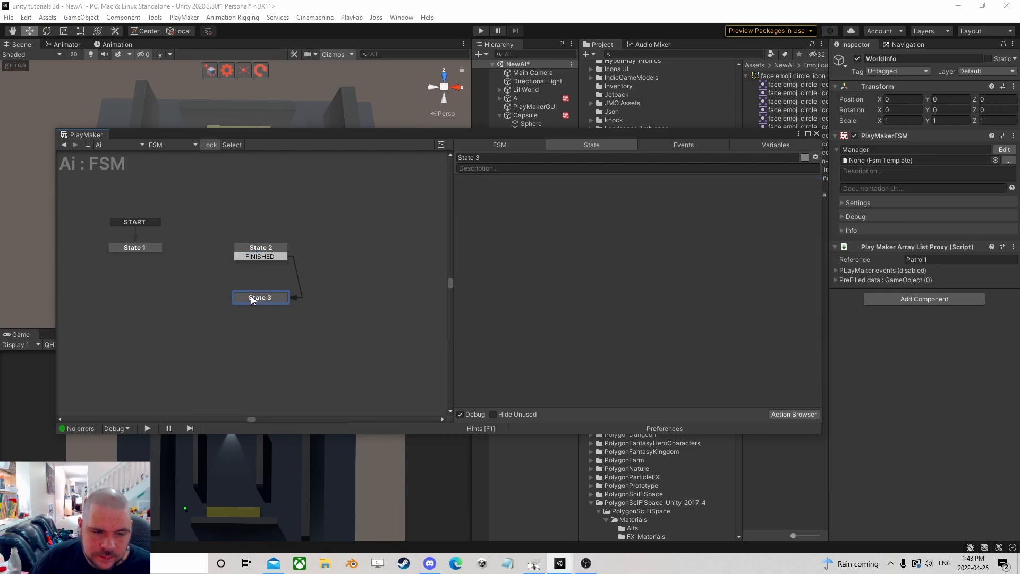
# - Store State 2's Closest Index result in a new variable named Index
pyautogui.click(270, 257)
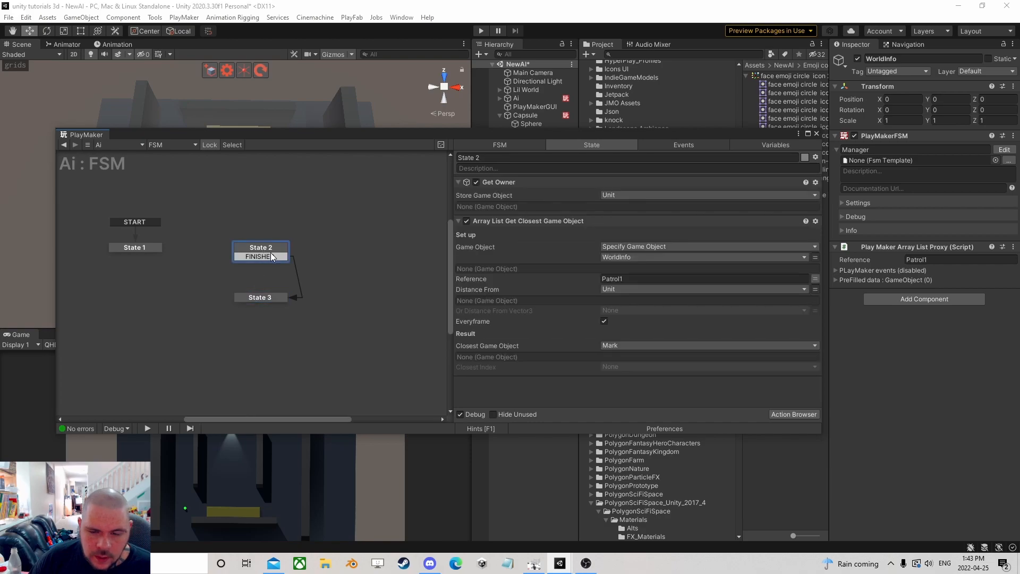
pyautogui.click(618, 366)
pyautogui.click(642, 402)
pyautogui.write('Index')
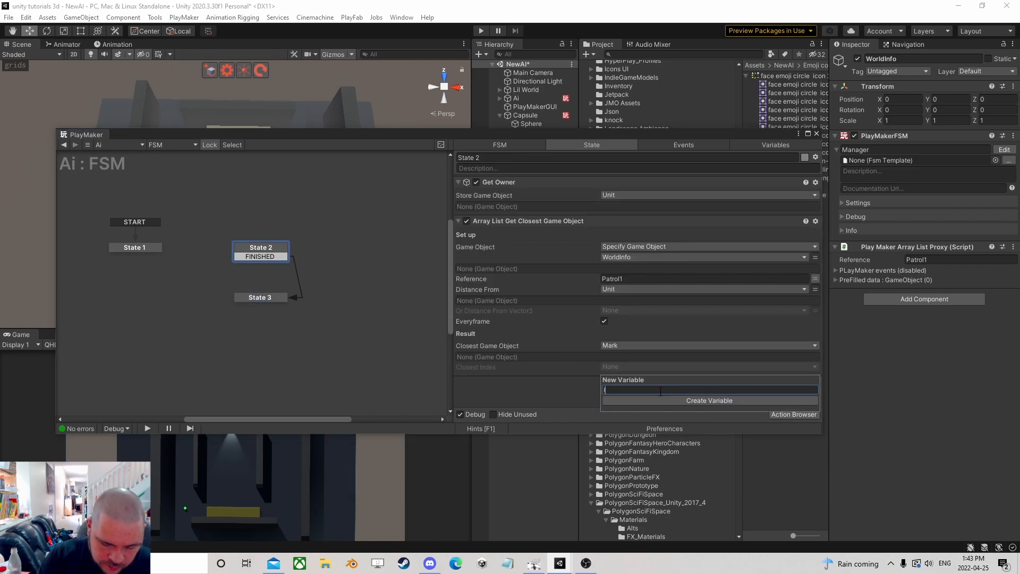
pyautogui.press('Return')
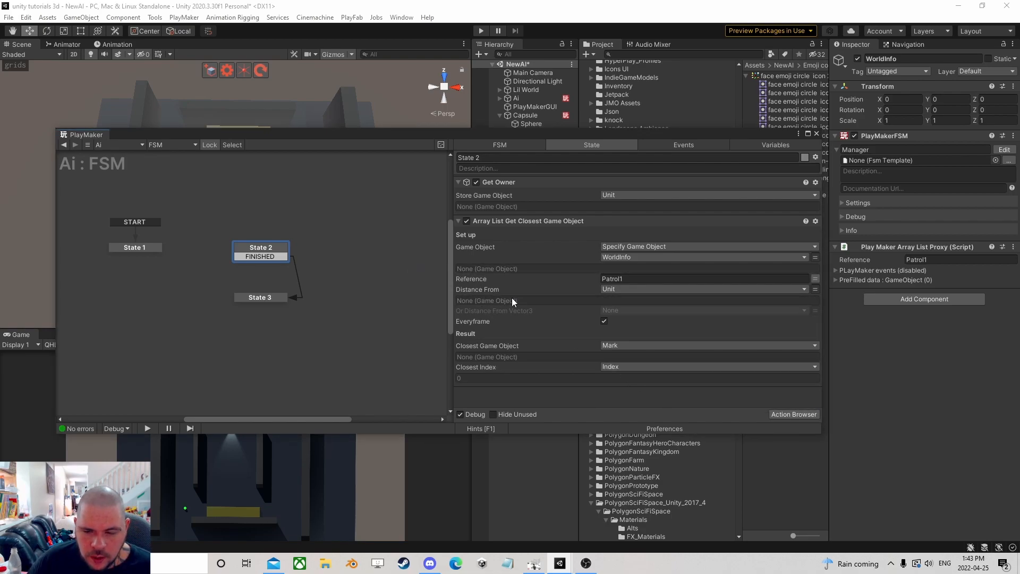
# - Add an Array List Get Next action to State 3
pyautogui.click(263, 297)
pyautogui.click(793, 414)
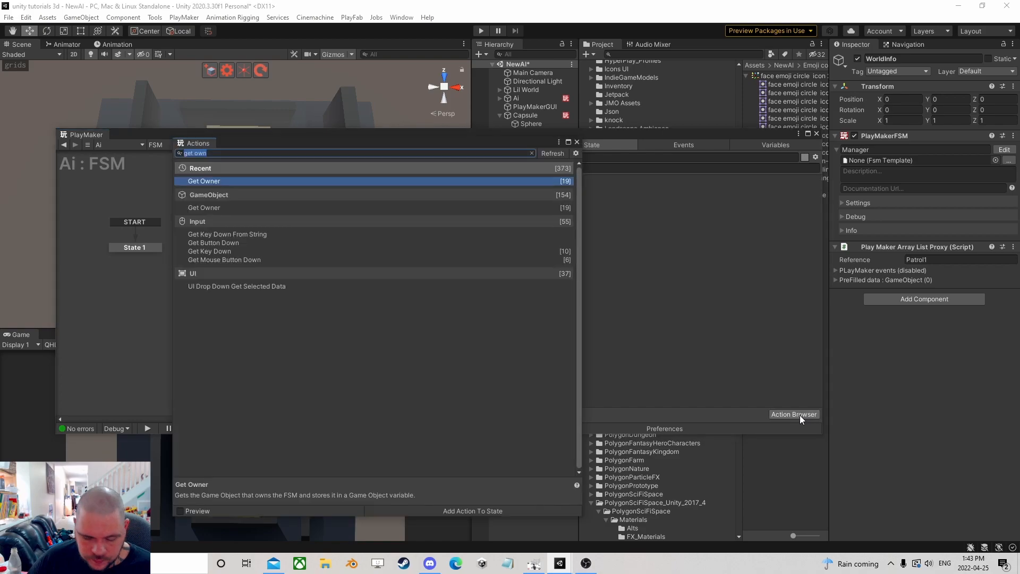
pyautogui.write('array list get')
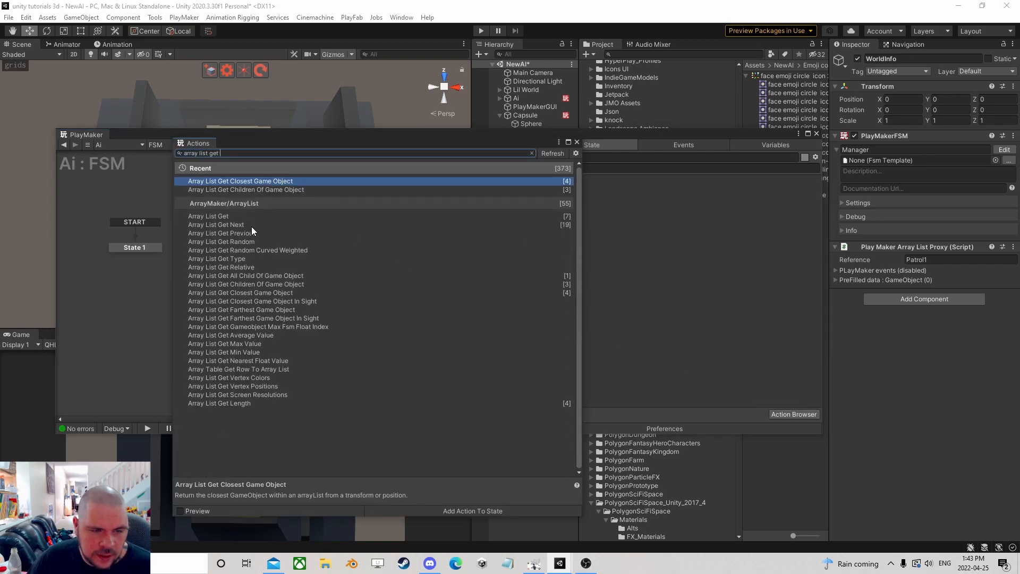
pyautogui.doubleClick(251, 225)
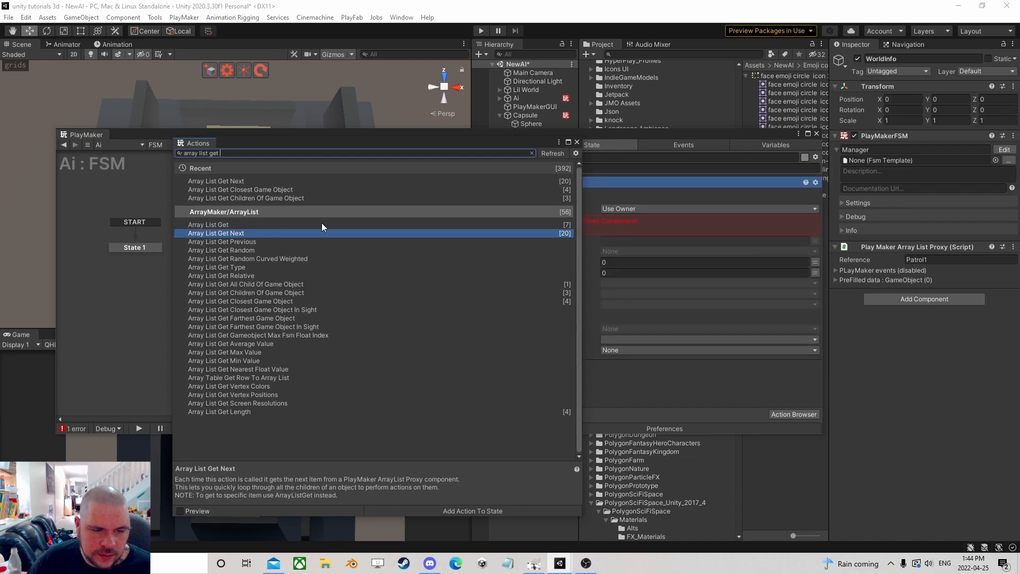
pyautogui.click(576, 143)
# - Point State 3's Array List Get Next action at the global WorldInfo object with the reference Patrol1
pyautogui.click(626, 208)
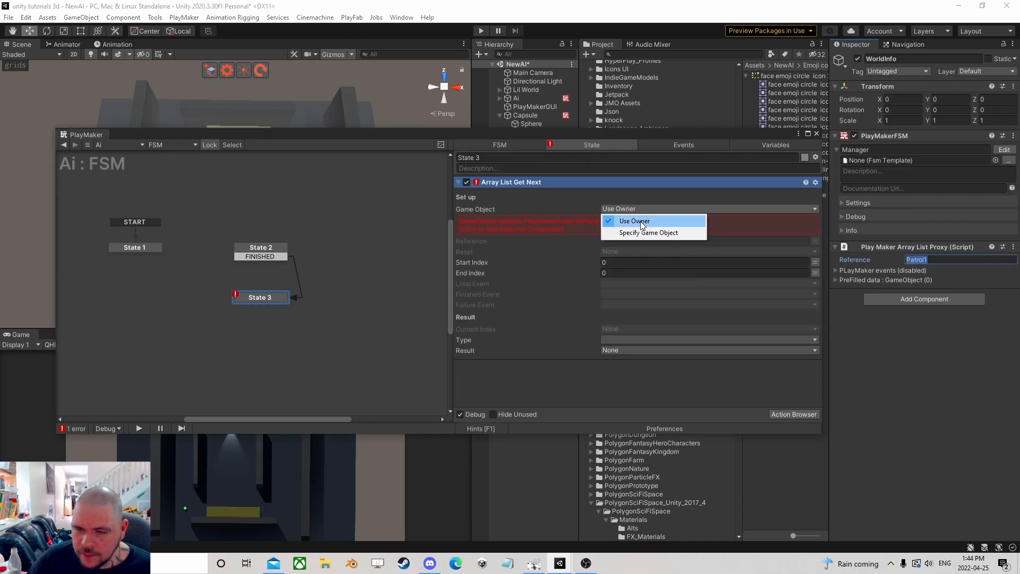
pyautogui.click(637, 229)
pyautogui.click(761, 224)
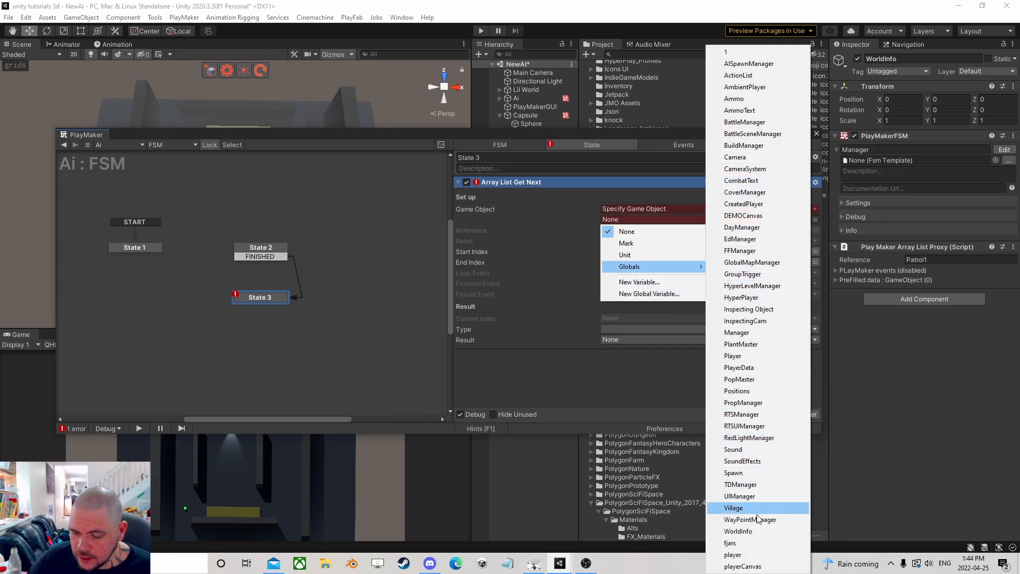
pyautogui.click(738, 531)
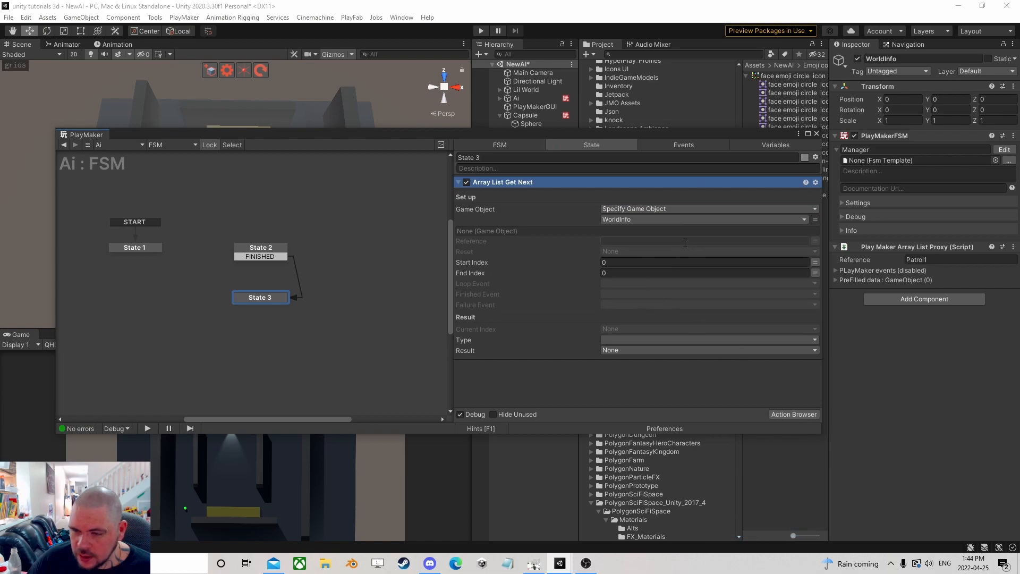
pyautogui.write('Patrol1')
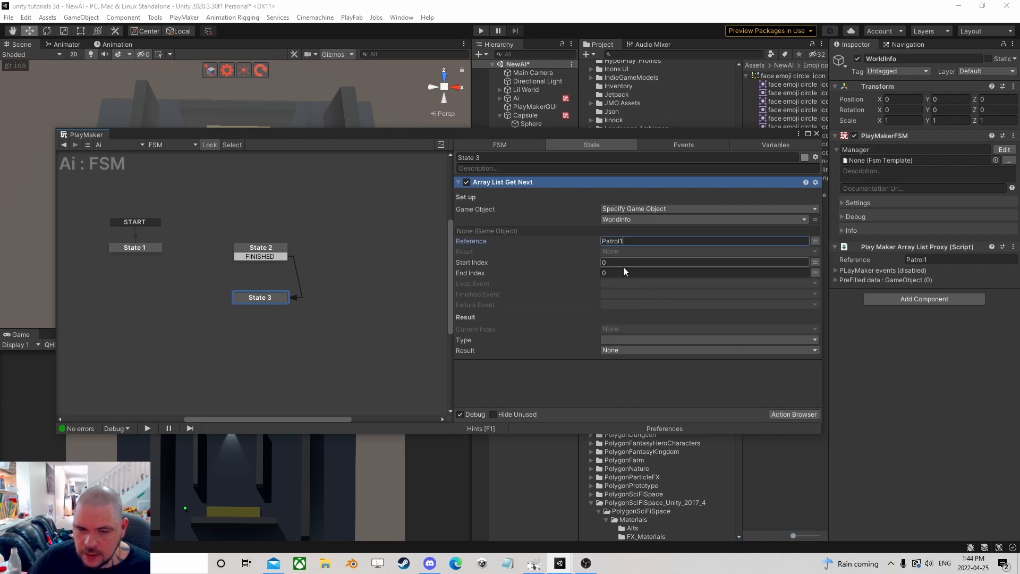
# - Switch the Array List Get Next action's Start Index to a new variable named Start
pyautogui.click(791, 263)
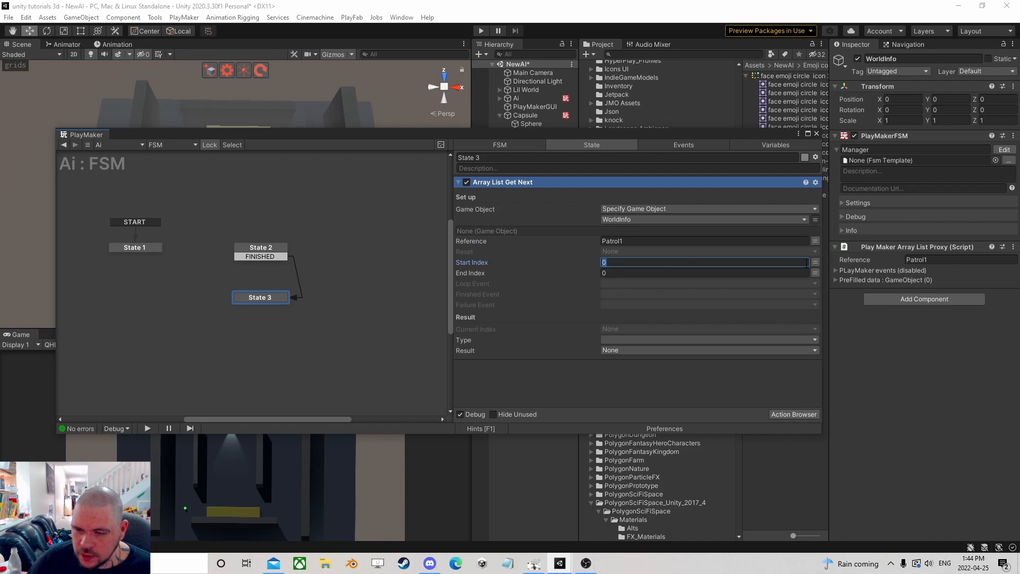
pyautogui.click(817, 262)
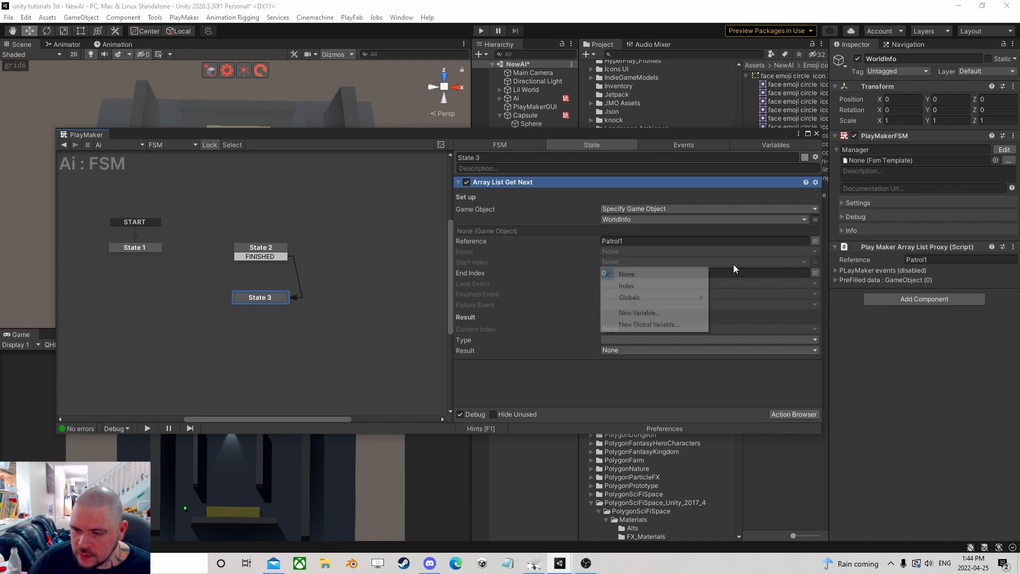
pyautogui.click(642, 312)
pyautogui.write('Start')
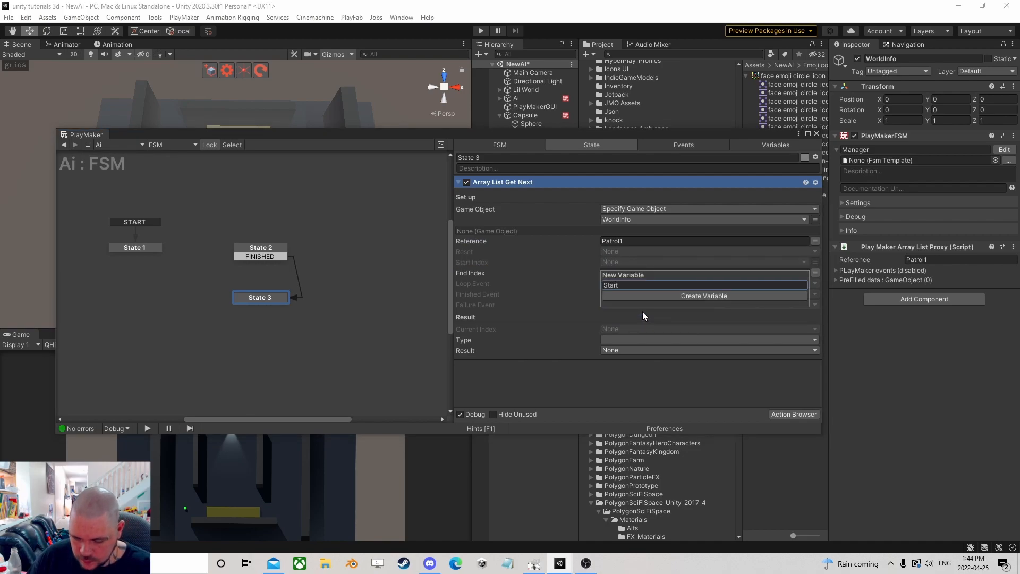
pyautogui.press('Return')
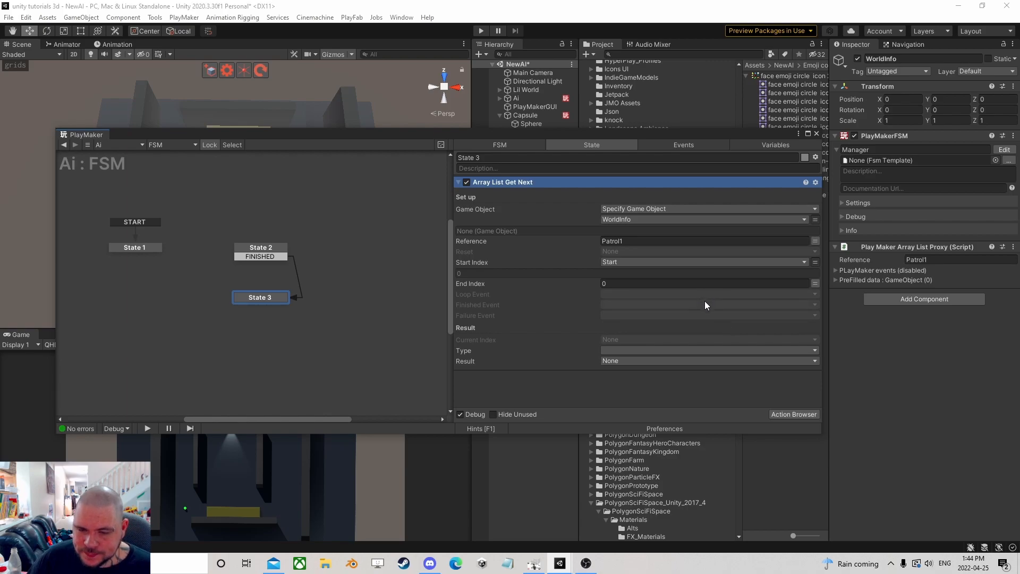
# - Assign a new event named Loop as the action's Loop Event and add its transition to State 3
pyautogui.click(649, 295)
pyautogui.click(637, 369)
pyautogui.write('Loop')
pyautogui.press('Return')
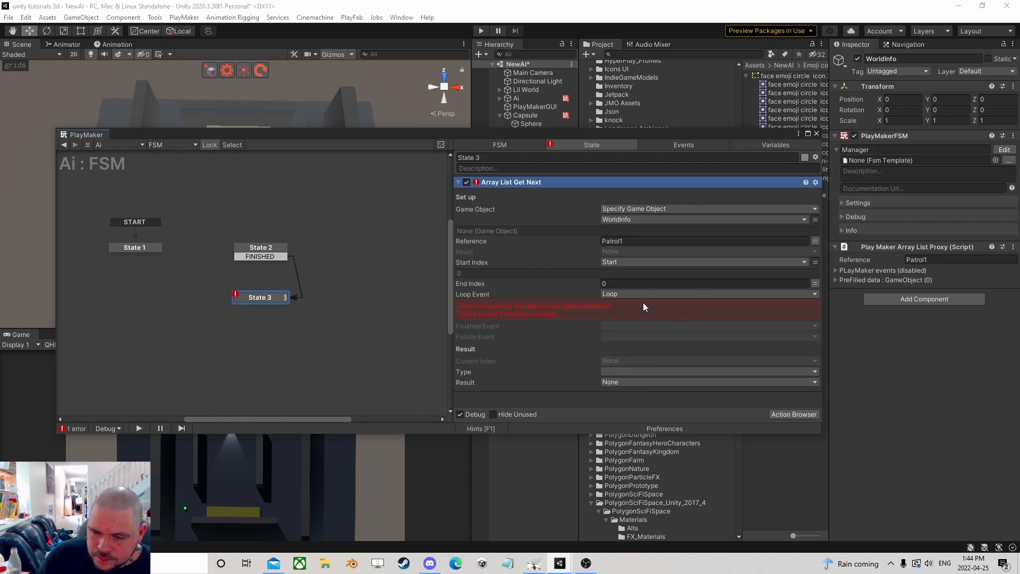
pyautogui.click(642, 307)
# - Assign a new event named Done as the action's Finished Event and add its transition to State 3
pyautogui.click(622, 304)
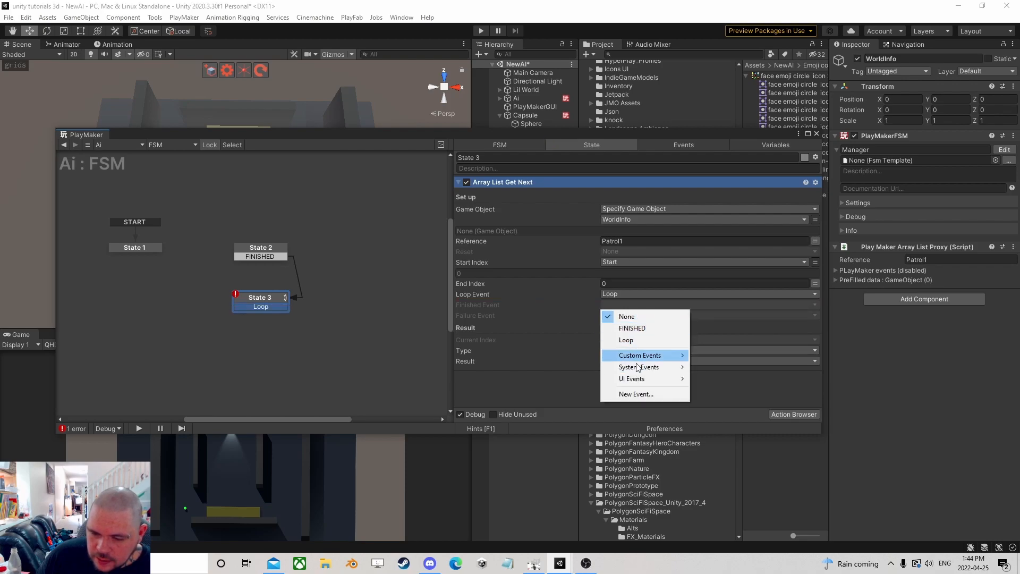
pyautogui.click(635, 394)
pyautogui.write('Done')
pyautogui.press('Return')
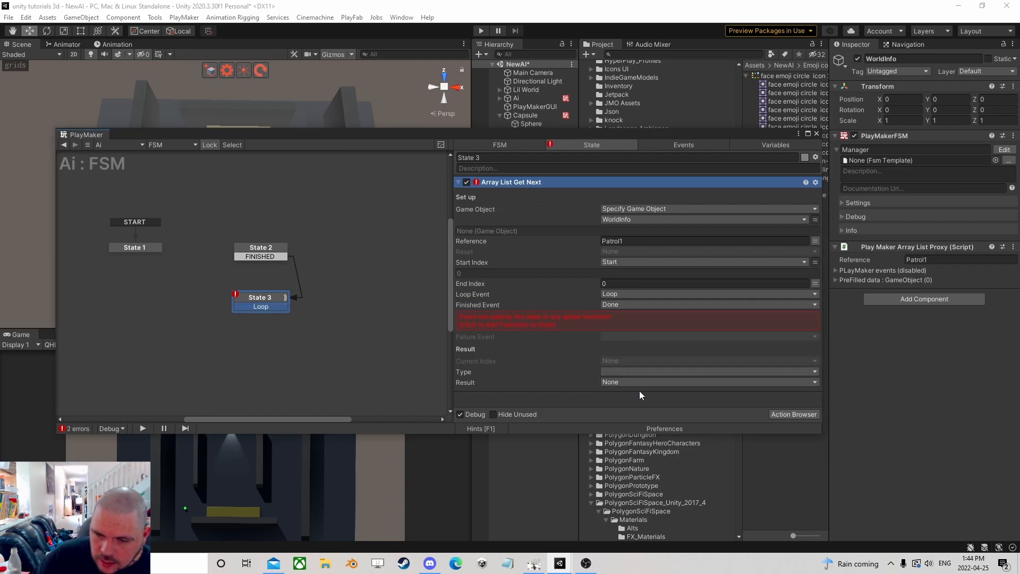
pyautogui.click(580, 324)
# - Set the Array List Get Next result type to Game Object and store the result in the Mark variable
pyautogui.click(614, 349)
pyautogui.click(630, 396)
pyautogui.click(613, 362)
pyautogui.click(632, 385)
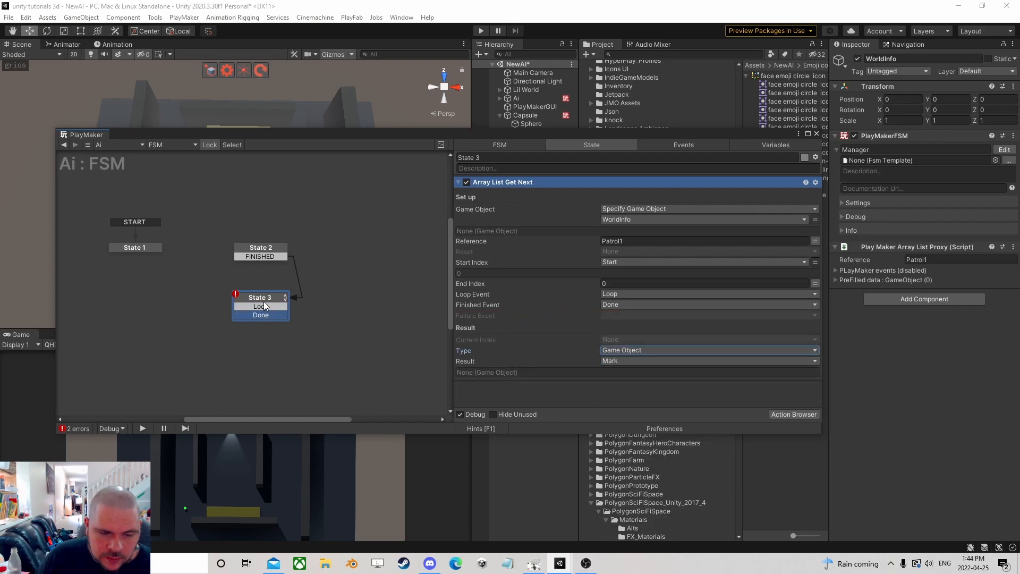
# - Move State 2 higher and link its FINISHED transition to a new State 4 directly below it
pyautogui.moveTo(269, 253)
pyautogui.mouseDown()
pyautogui.moveTo(269, 211)
pyautogui.moveTo(269, 226)
pyautogui.moveTo(277, 216)
pyautogui.moveTo(263, 244)
pyautogui.mouseUp()
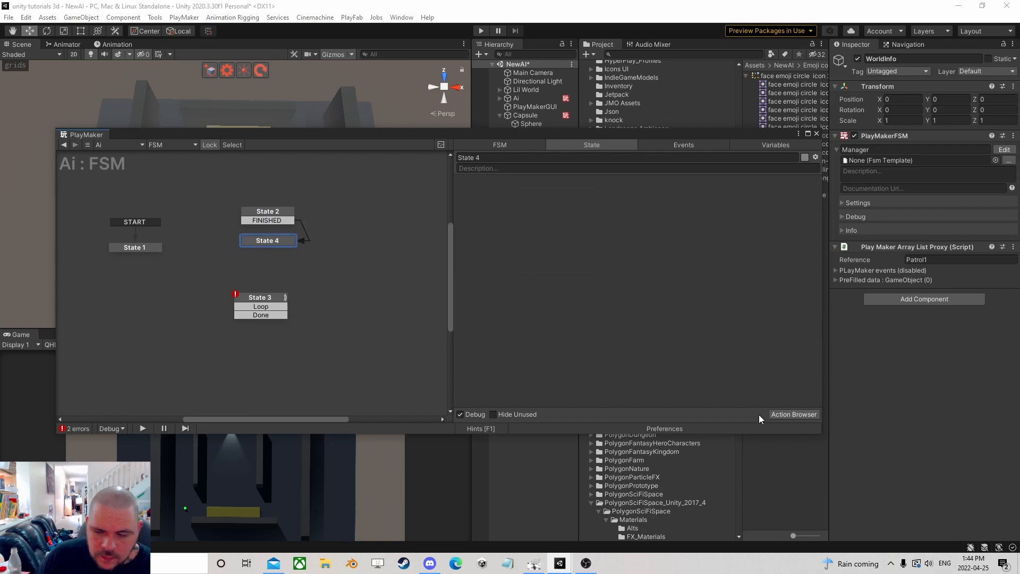
pyautogui.click(799, 414)
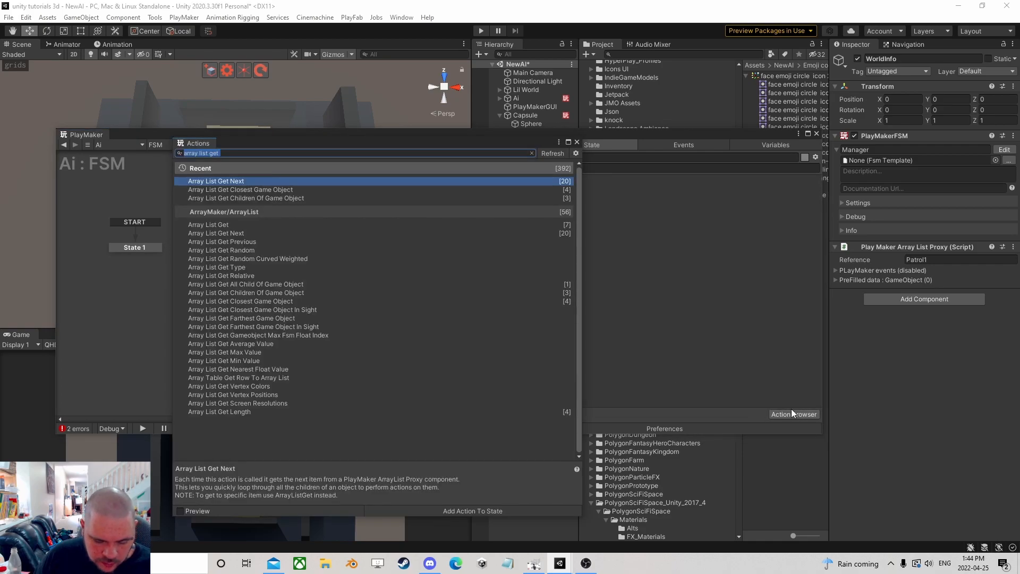
pyautogui.write('age')
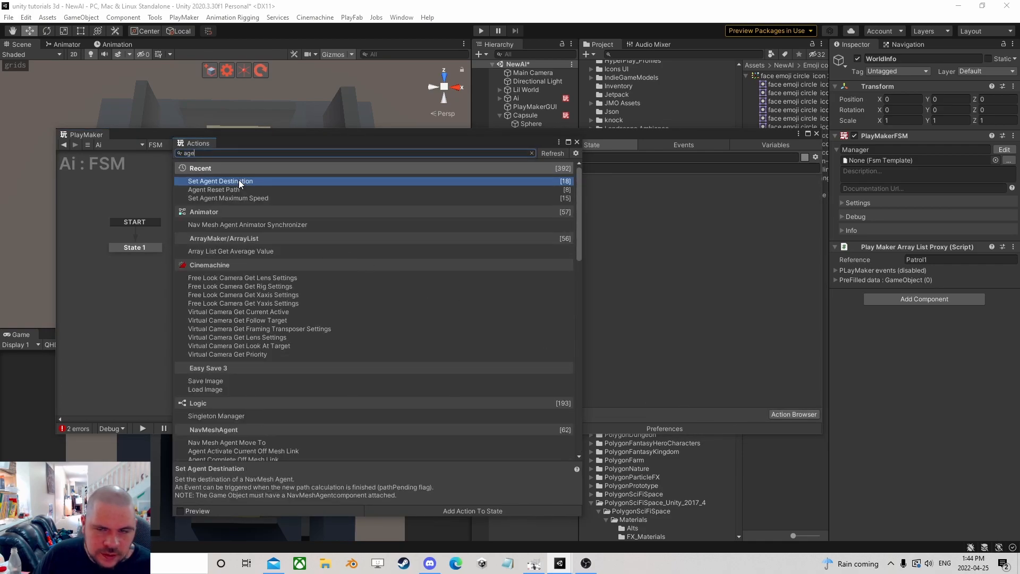
pyautogui.doubleClick(238, 180)
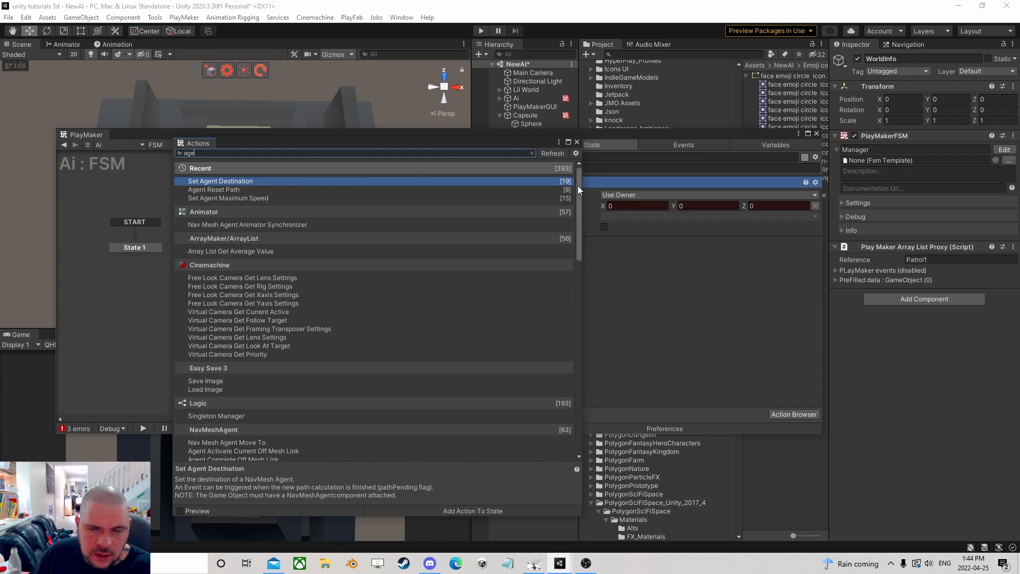
pyautogui.moveTo(537, 141); pyautogui.dragTo(463, 142)
pyautogui.click(536, 184)
pyautogui.press('Delete')
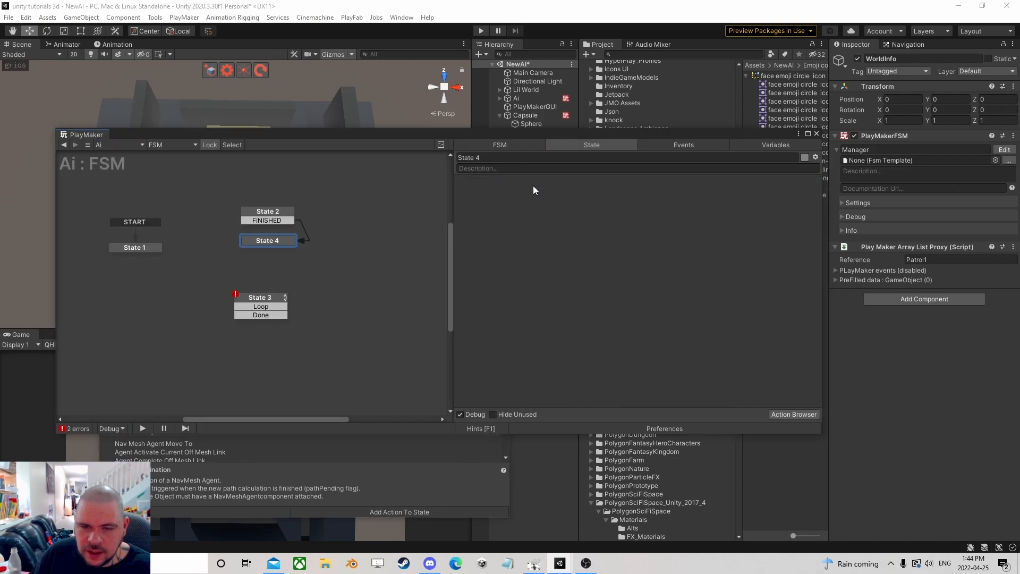
# - Find the agent actions and add Set Agent Destination As Game Object to State 4
pyautogui.click(424, 444)
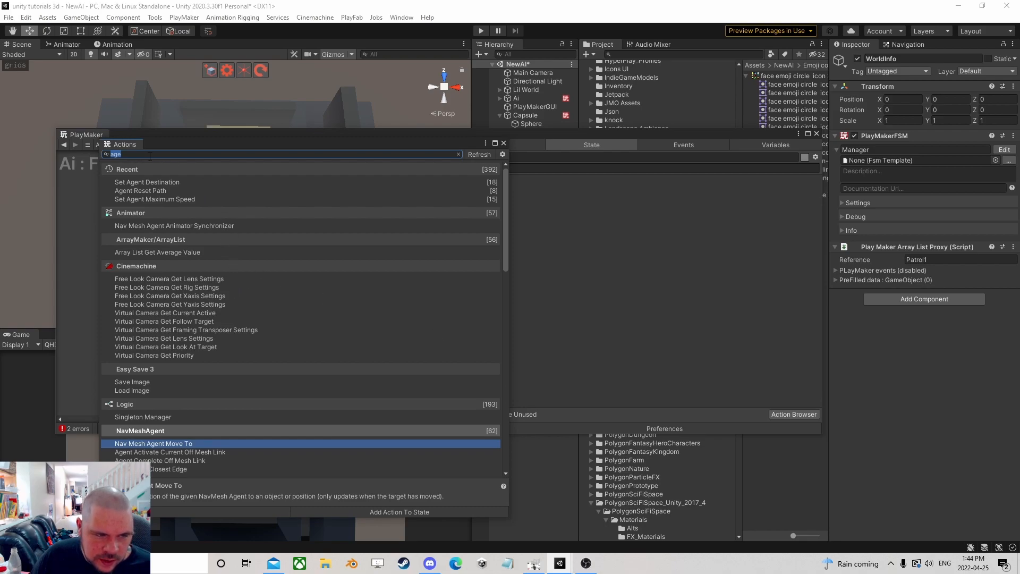
pyautogui.write('aget')
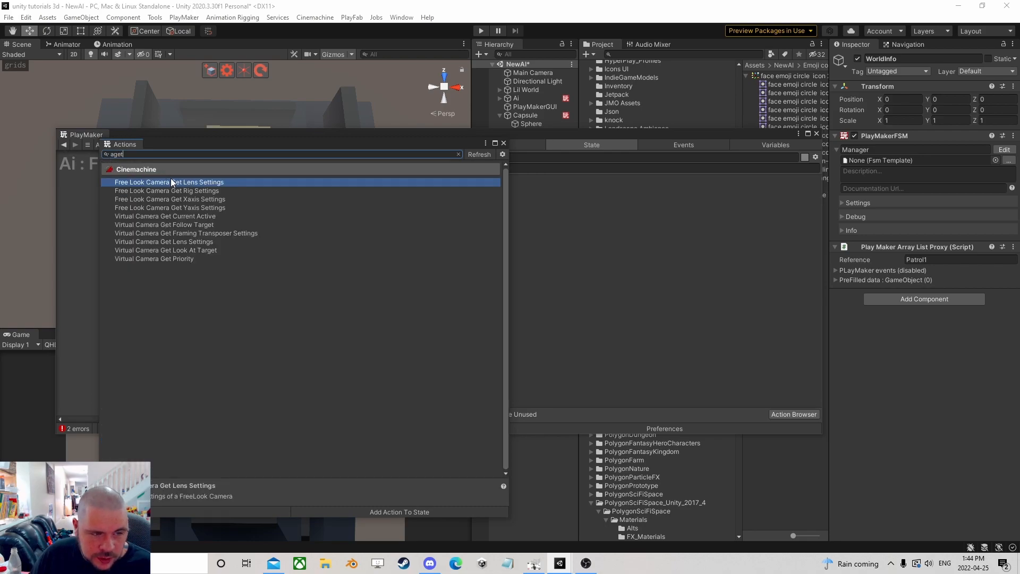
pyautogui.press('BackSpace')
pyautogui.write('nt')
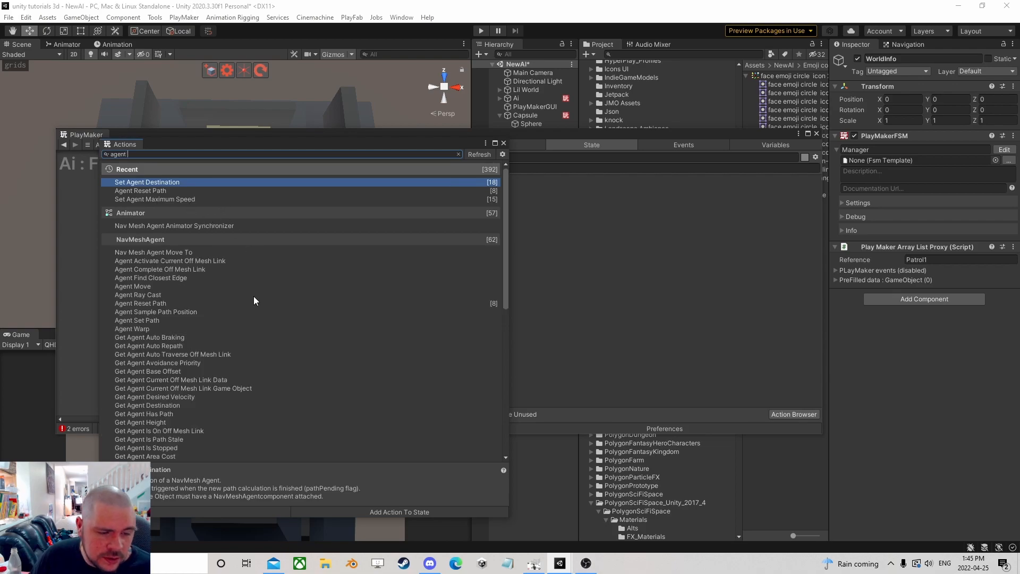
pyautogui.scroll(-3, 199, 308)
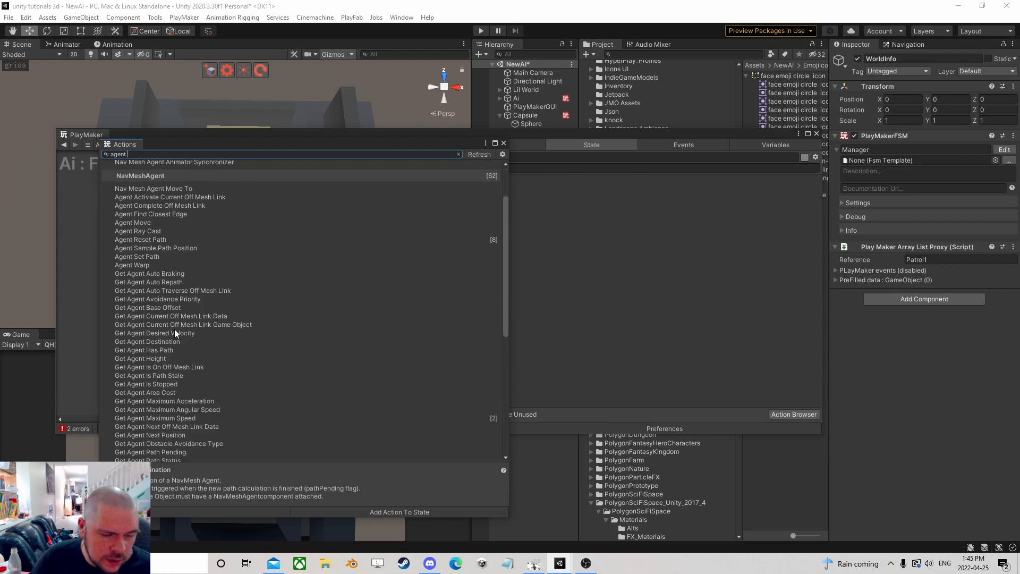
pyautogui.click(160, 341)
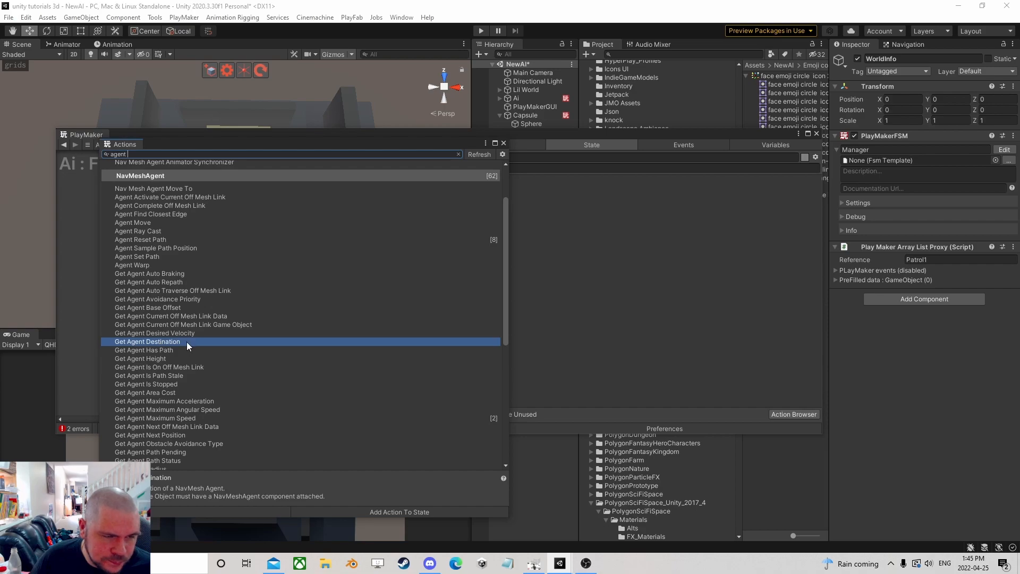
pyautogui.scroll(-12, 186, 342)
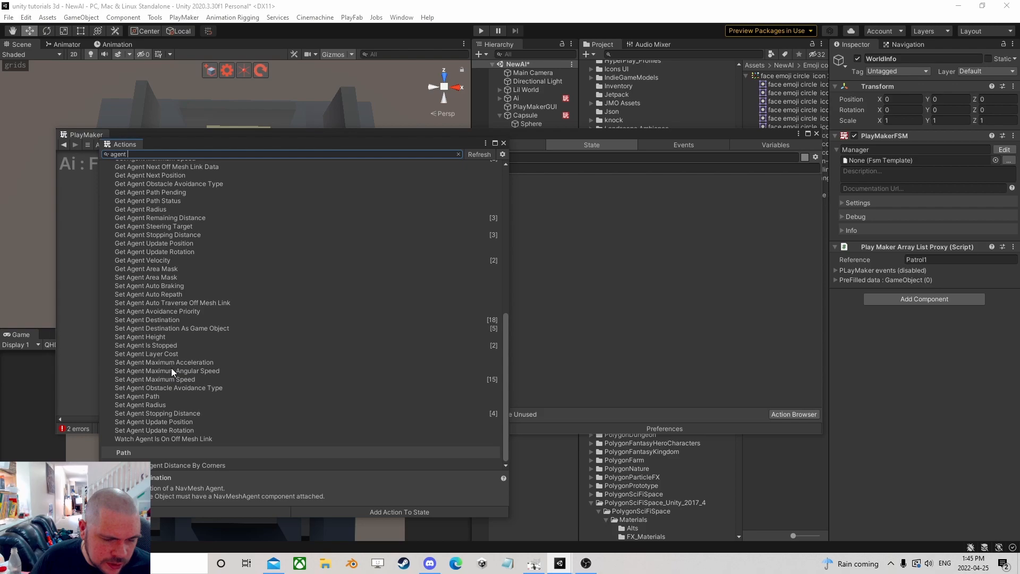
pyautogui.doubleClick(198, 328)
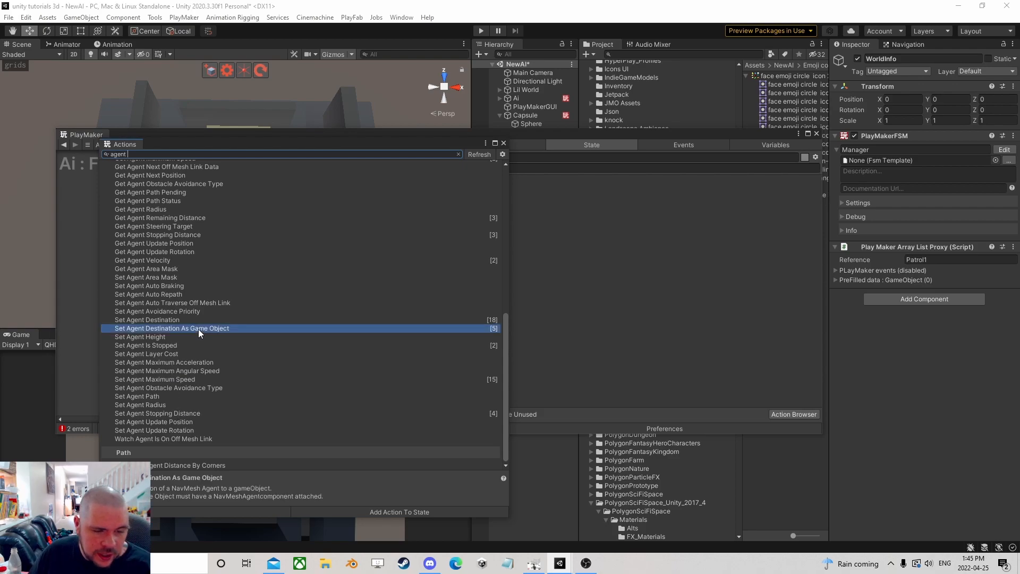
pyautogui.click(503, 144)
# - Switch the agent action's Destination to a variable and set it to Mark
pyautogui.click(815, 206)
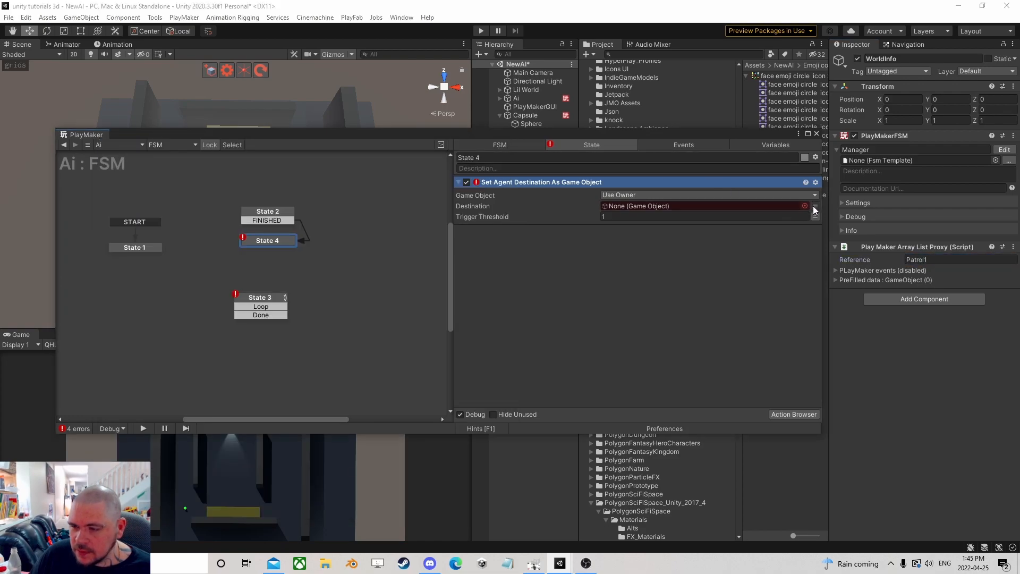
pyautogui.click(671, 206)
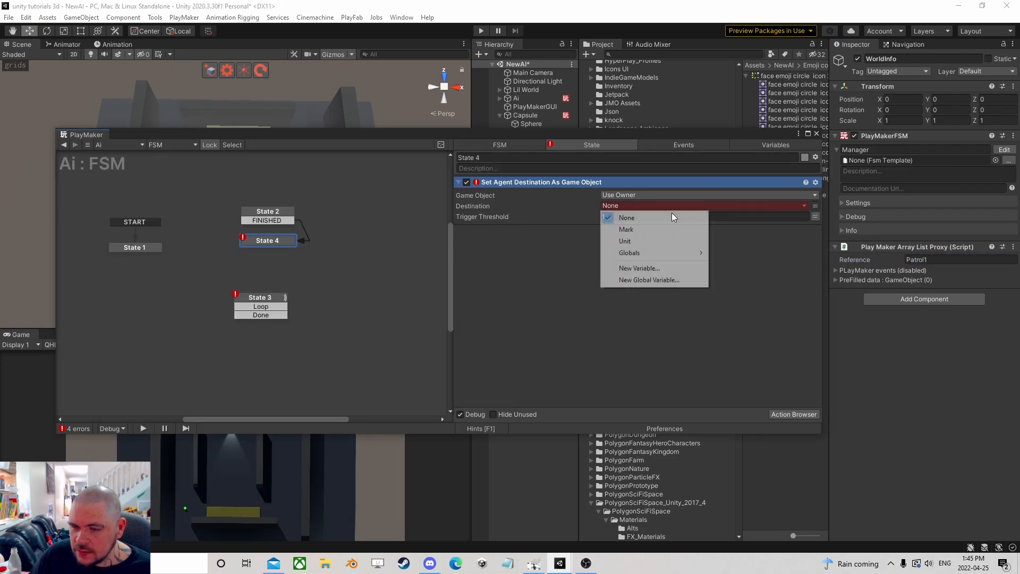
pyautogui.click(632, 232)
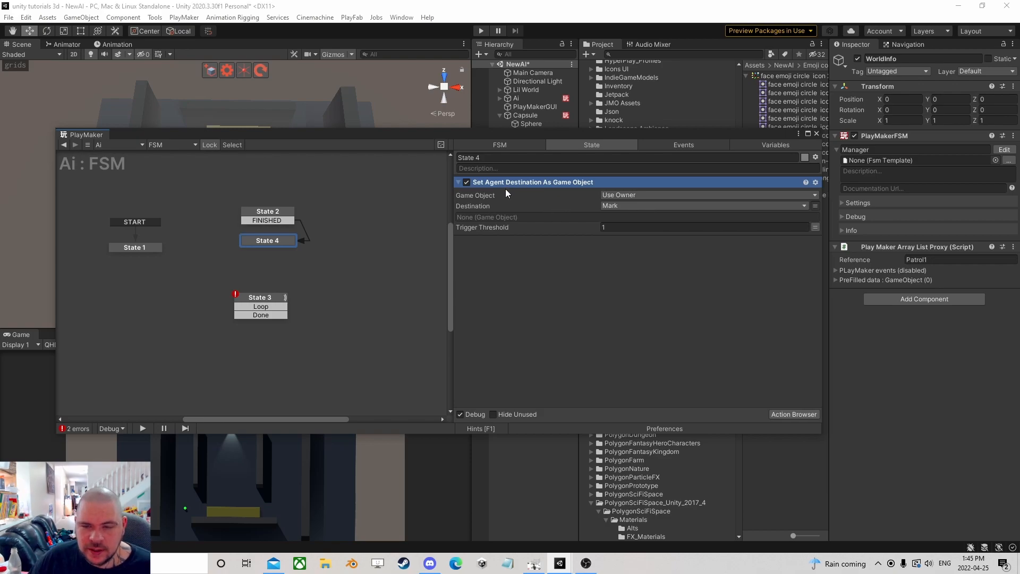
# - Review State 2's actions, and add a Get Distance 2 action to State 4 below the agent destination action
pyautogui.click(262, 221)
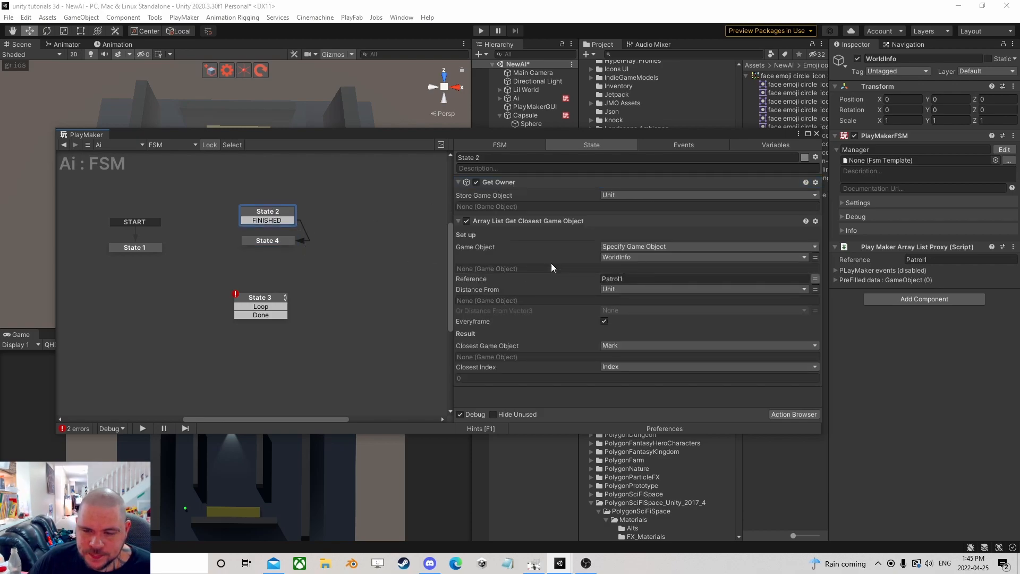
pyautogui.click(268, 241)
pyautogui.click(788, 414)
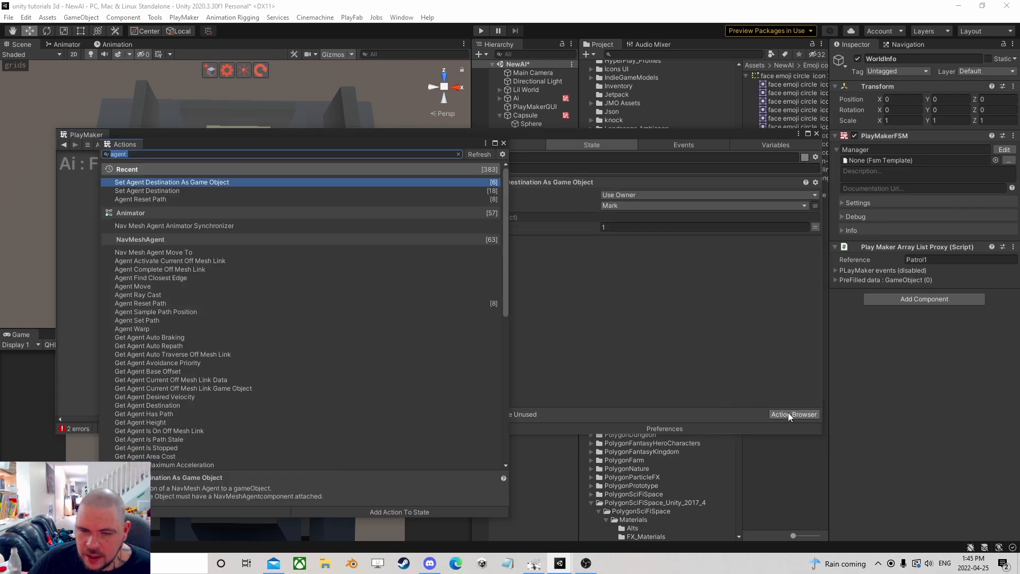
pyautogui.write('get dis')
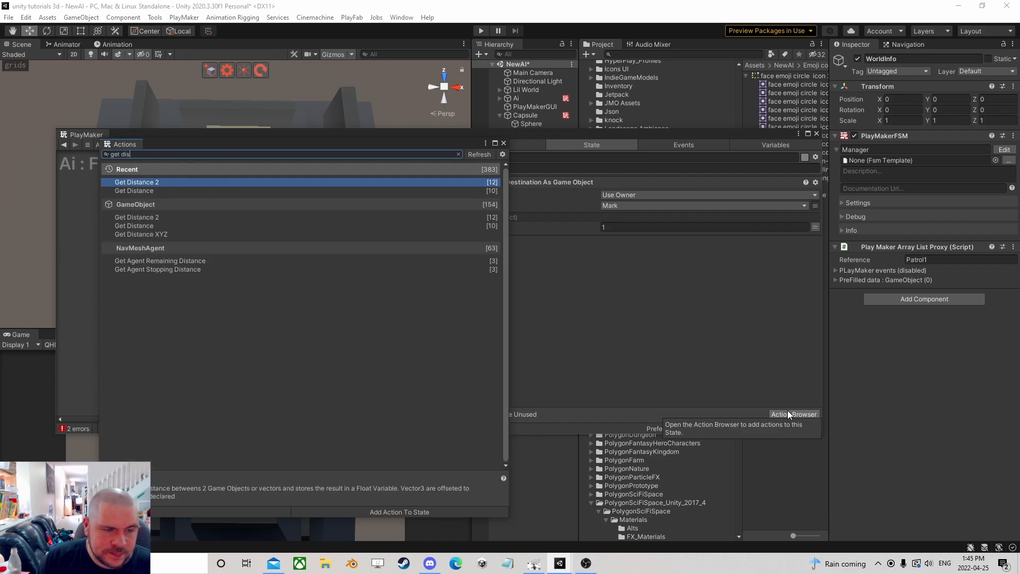
pyautogui.press('Return')
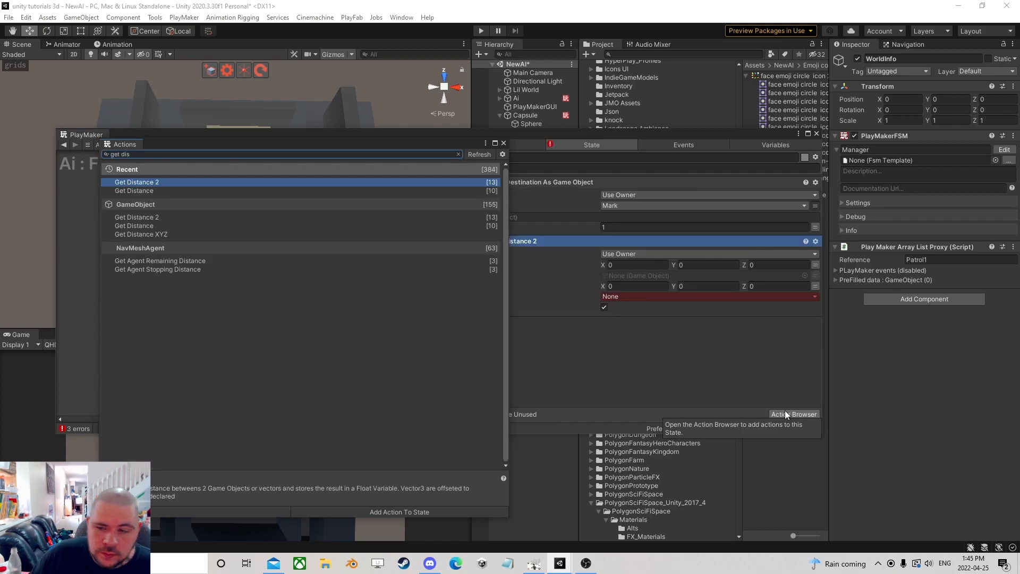
pyautogui.click(504, 142)
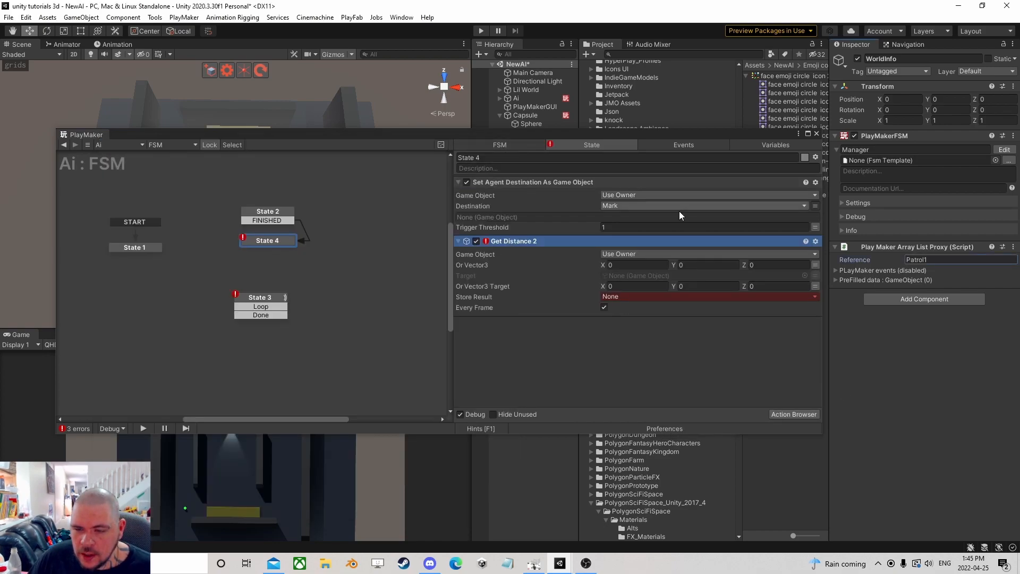
# - In State 4's Get Distance 2, set Or Vector3 to None and use the Mark variable as Target
pyautogui.click(816, 265)
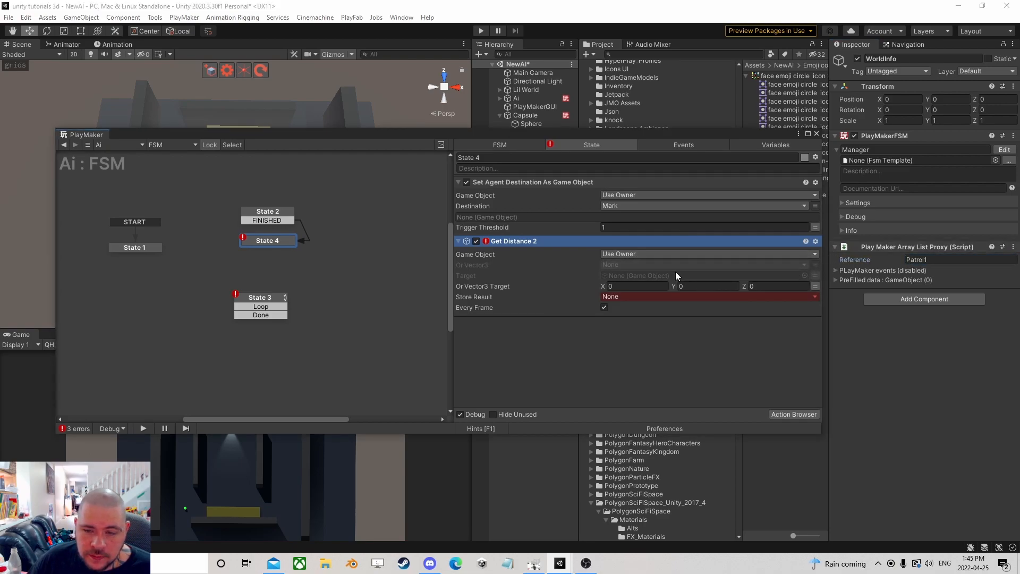
pyautogui.click(815, 276)
pyautogui.click(754, 275)
pyautogui.click(626, 299)
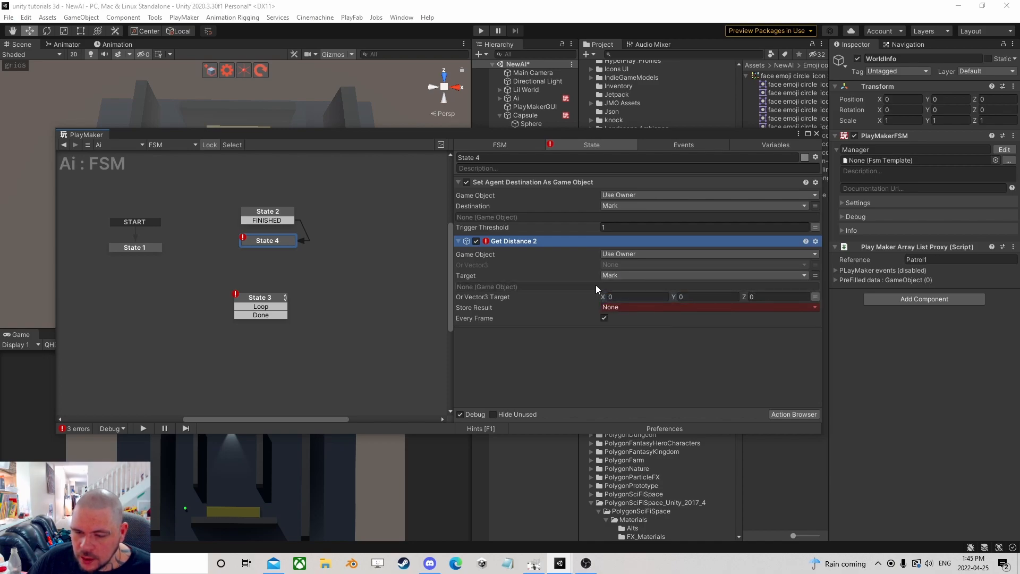
# - Store the Get Distance 2 result in a new variable named Distance
pyautogui.click(691, 307)
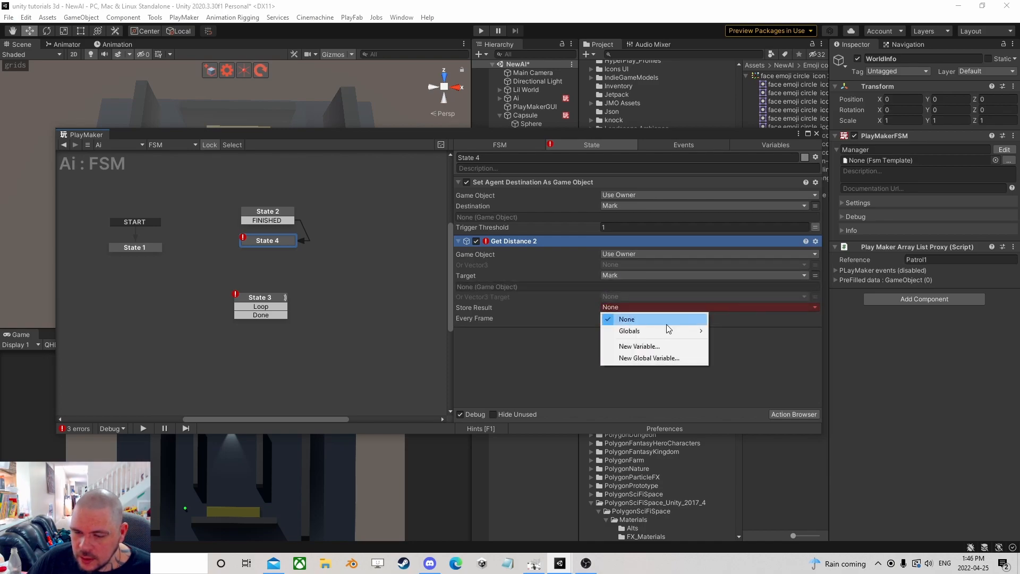
pyautogui.click(638, 346)
pyautogui.write('Distance')
pyautogui.press('Return')
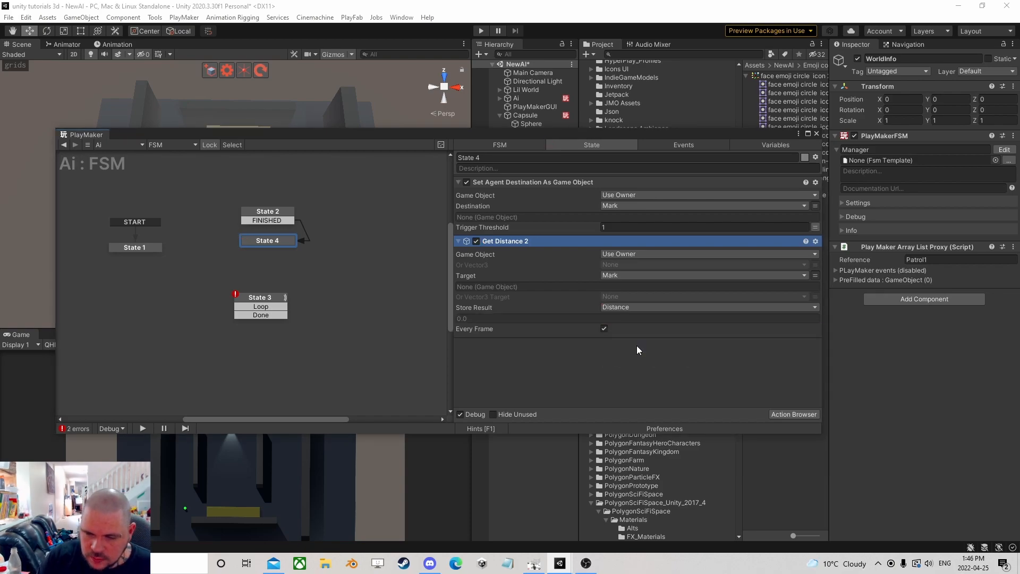
# - Add a Float Compare action to State 4 and place it below Get Distance 2
pyautogui.click(805, 413)
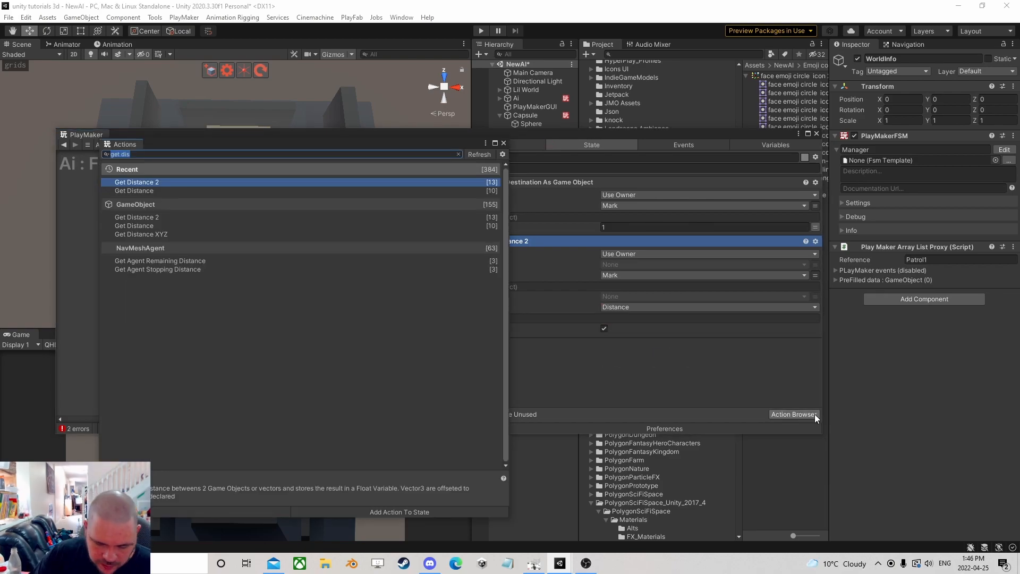
pyautogui.write('float com')
pyautogui.press('Return')
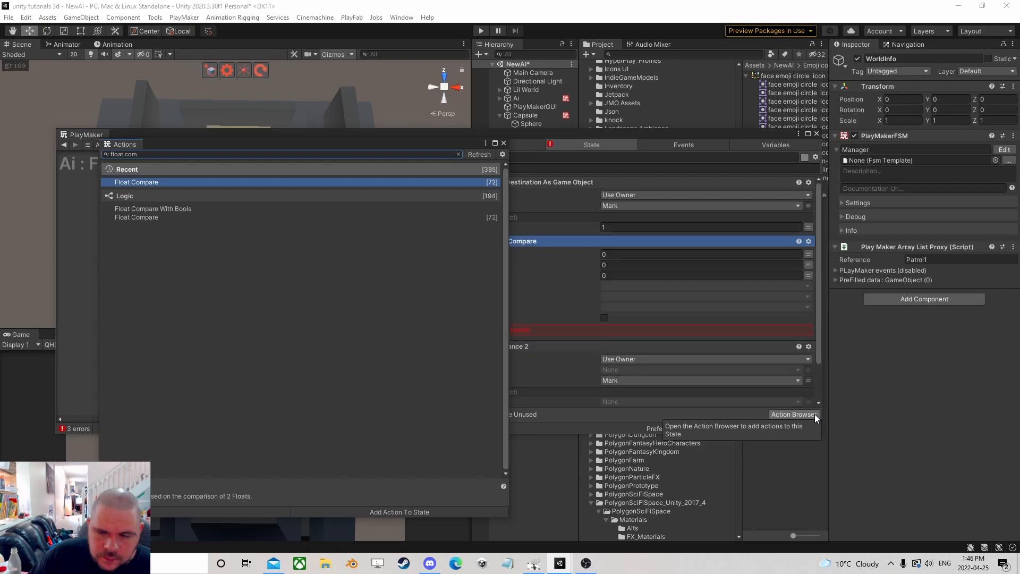
pyautogui.click(503, 143)
pyautogui.rightClick(495, 240)
pyautogui.click(536, 376)
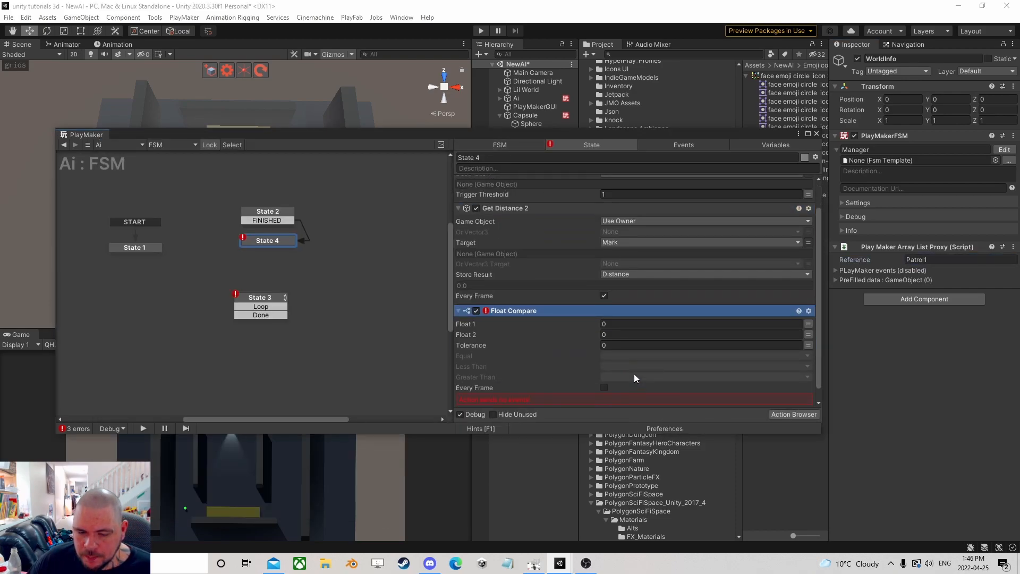
# - In Float Compare, set Float 1 to the Distance variable and Float 2 to 2.5, and enable Every Frame
pyautogui.click(808, 322)
pyautogui.click(783, 322)
pyautogui.click(608, 342)
pyautogui.click(635, 343)
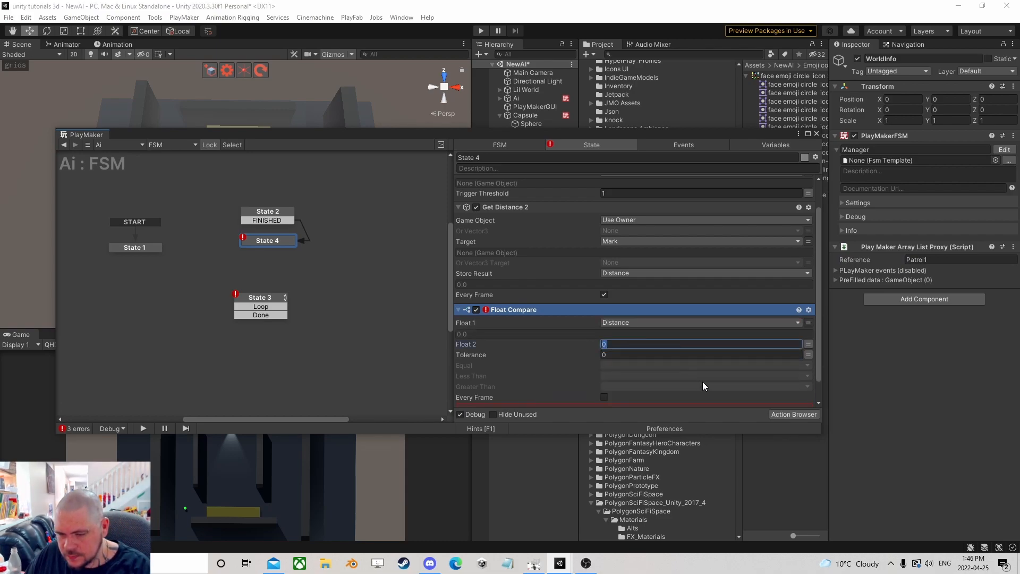
pyautogui.write('2.5')
pyautogui.click(606, 397)
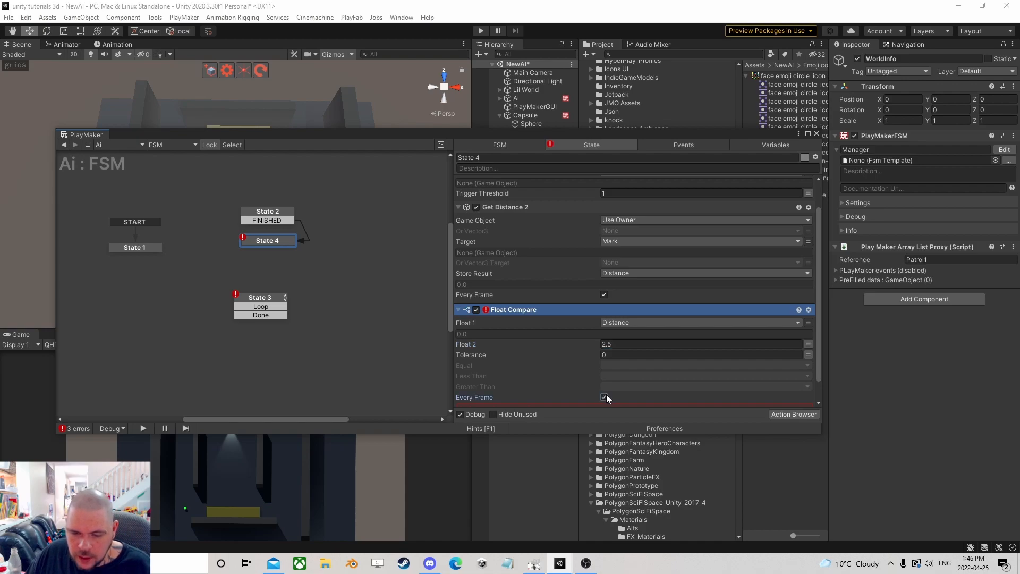
pyautogui.click(622, 364)
pyautogui.click(595, 365)
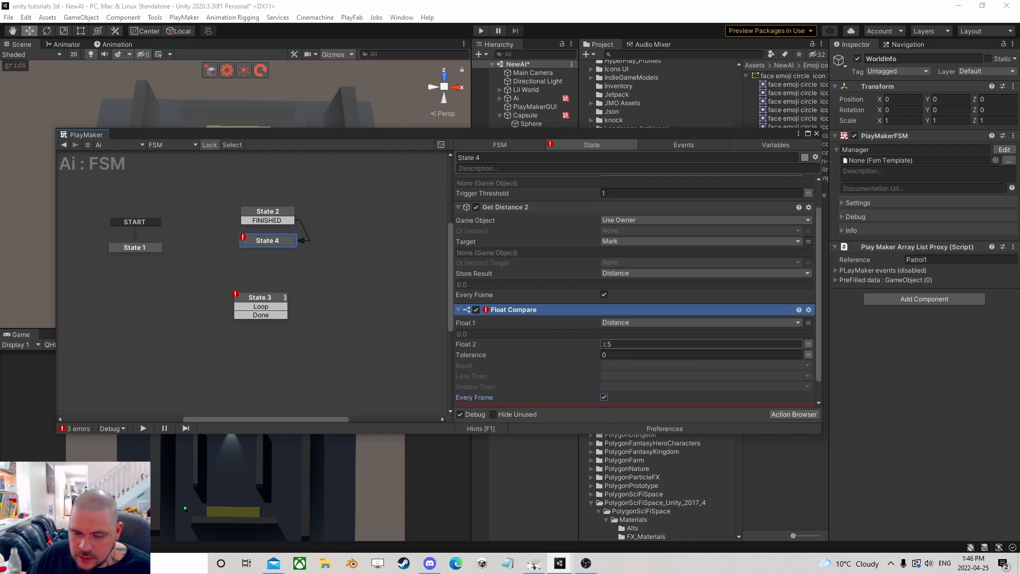
# - Check the Ai object's Nav Mesh Agent stopping distance against the Float 2 threshold in Float Compare
pyautogui.moveTo(534, 136); pyautogui.dragTo(498, 205)
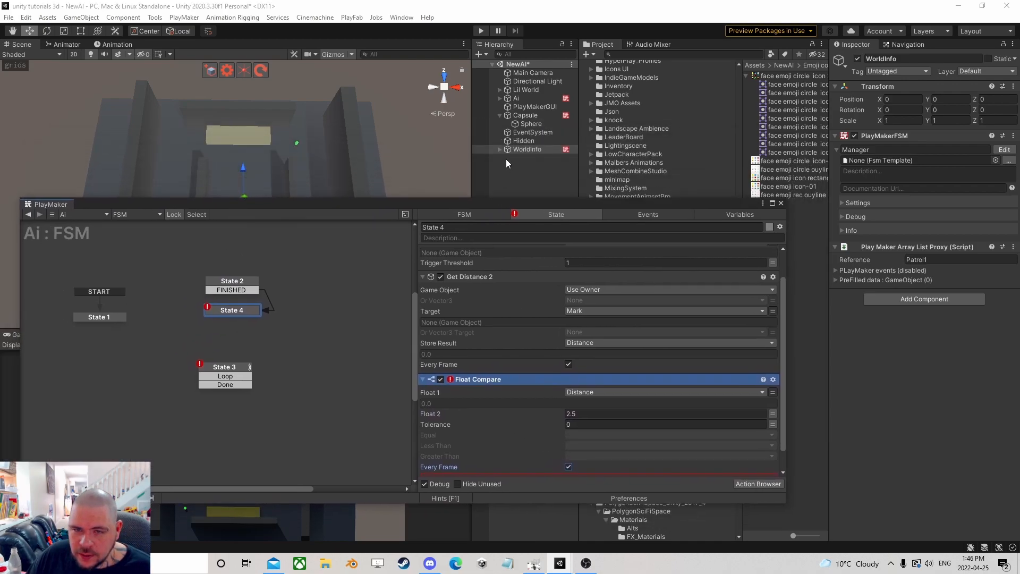
pyautogui.click(524, 100)
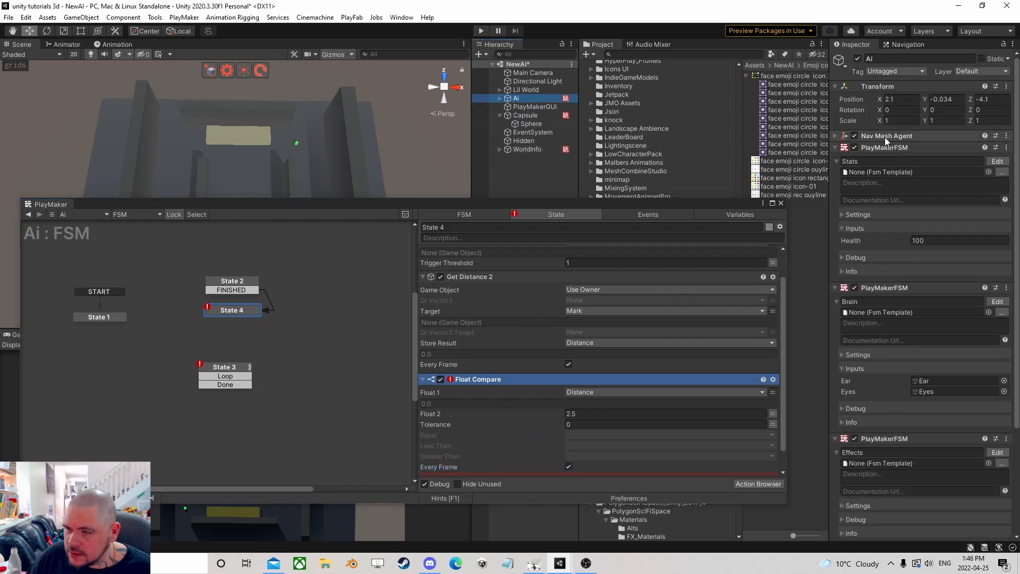
pyautogui.click(911, 216)
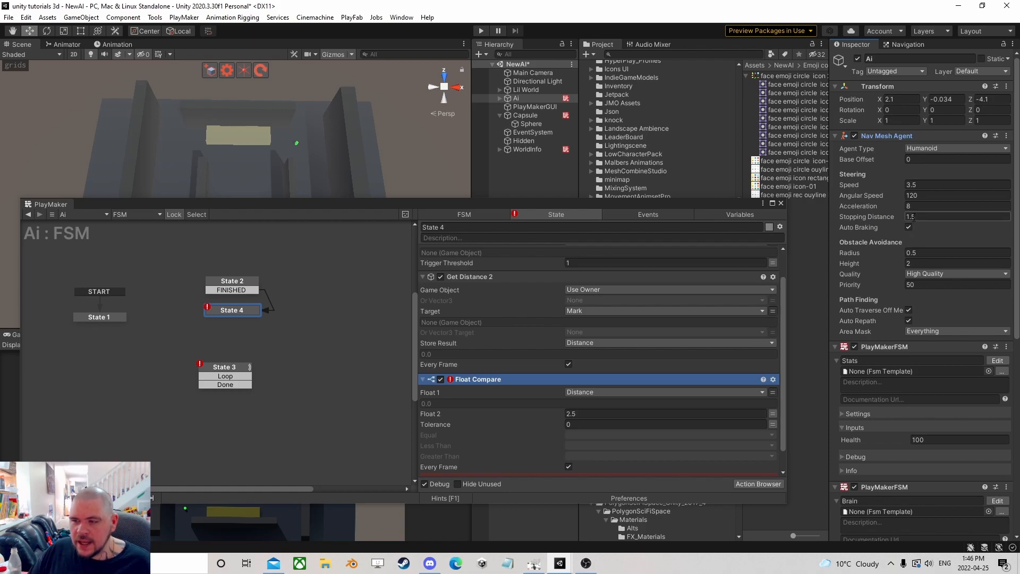
pyautogui.click(603, 418)
pyautogui.click(604, 415)
# - Create a Get Next mark event for Float Compare's Less Than and link its State 4 transition to State 3
pyautogui.scroll(-2, 563, 413)
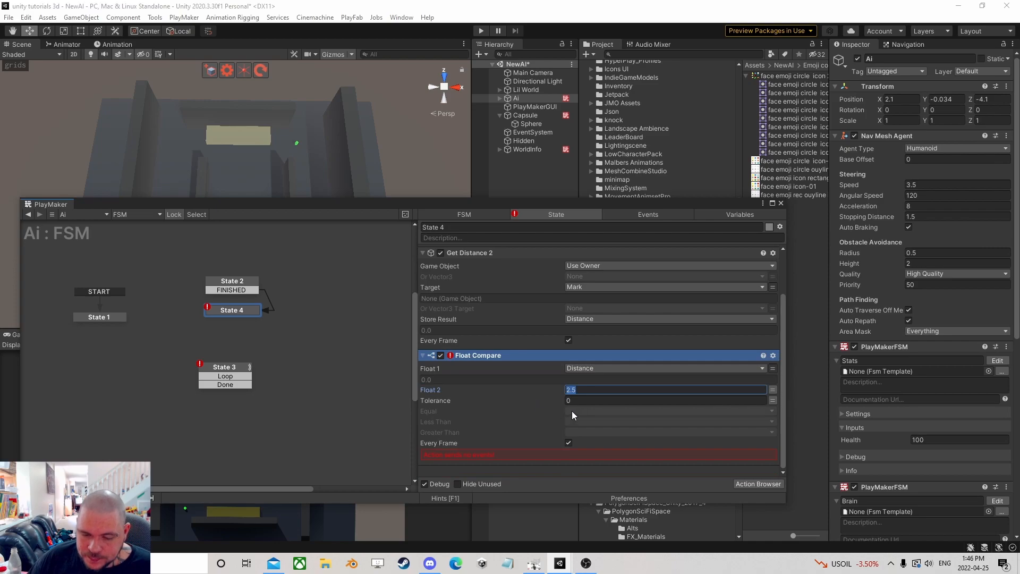
pyautogui.click(608, 419)
pyautogui.click(605, 522)
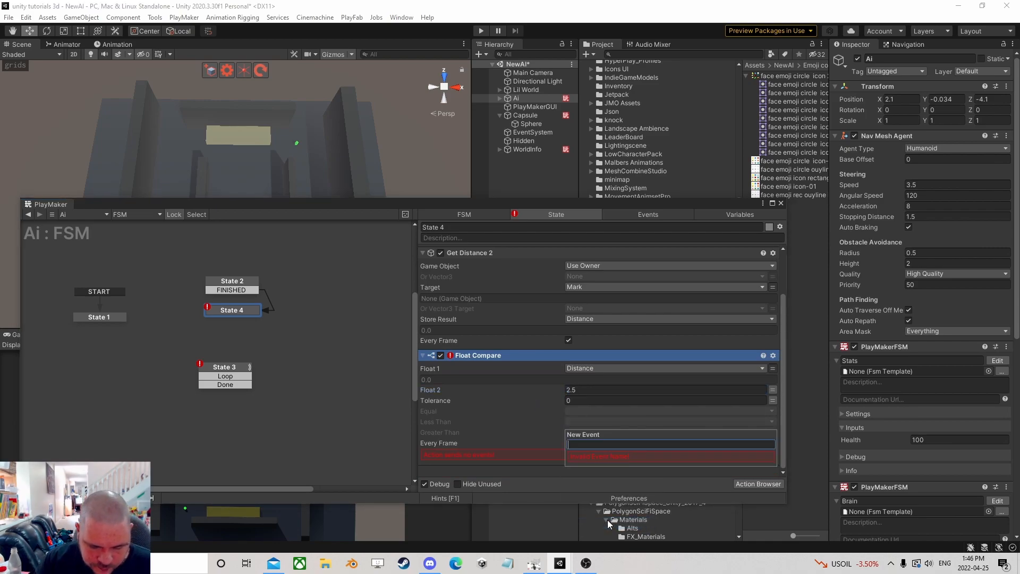
pyautogui.write('Get Next mark')
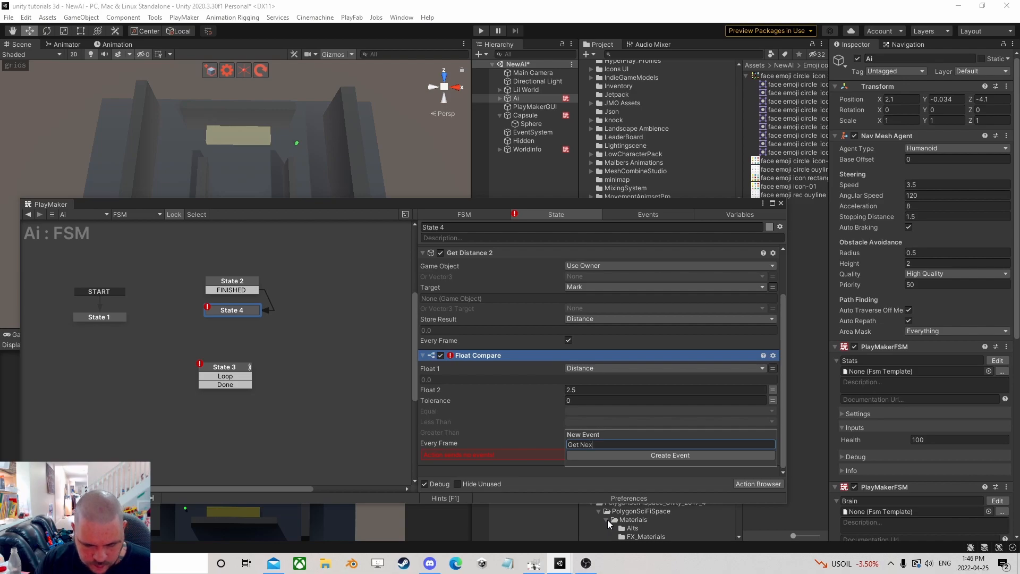
pyautogui.press('Return')
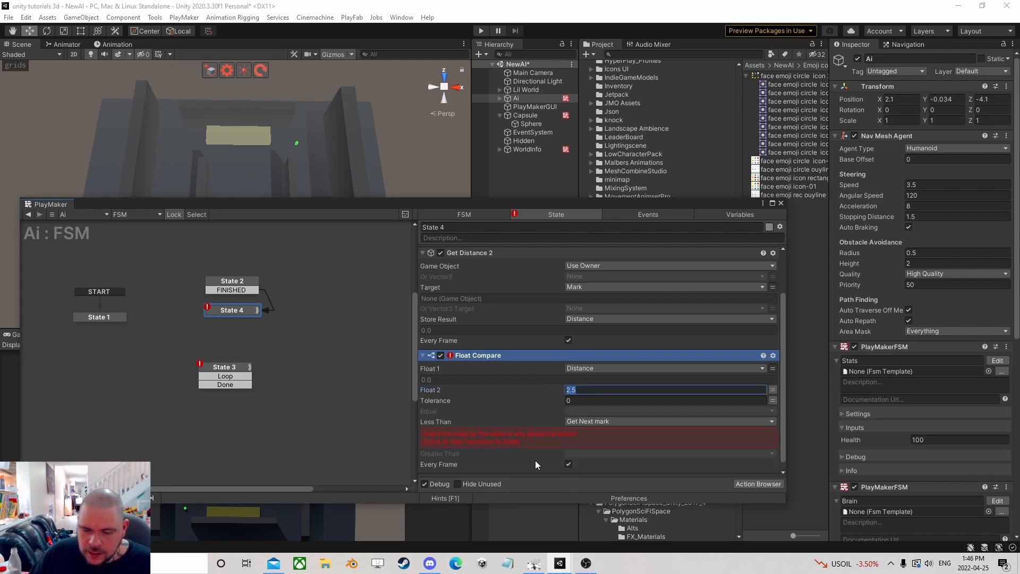
pyautogui.click(516, 439)
pyautogui.moveTo(259, 320); pyautogui.dragTo(238, 369)
pyautogui.click(239, 372)
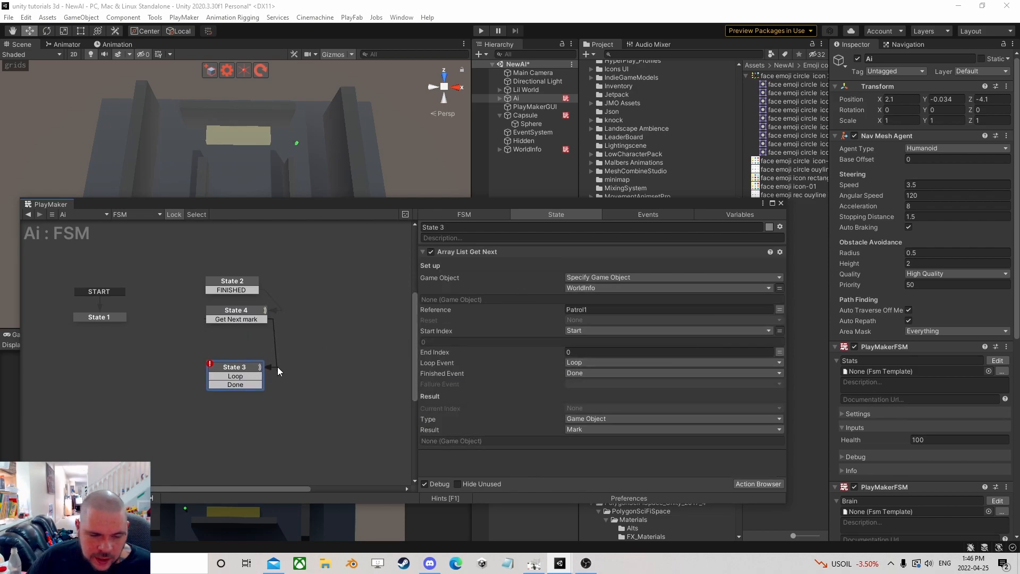
# - Try linking State 3's Loop transition to a new State 5, and relink it to State 4 instead
pyautogui.moveTo(244, 376); pyautogui.dragTo(320, 372)
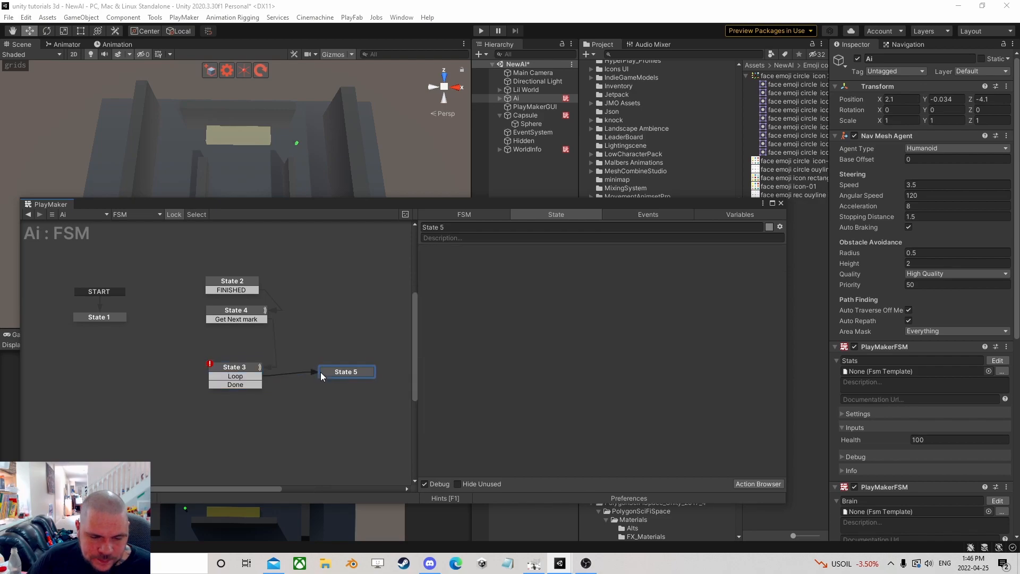
pyautogui.click(253, 310)
pyautogui.click(501, 252)
pyautogui.keyDown('ctrl'); pyautogui.click(478, 311); pyautogui.keyUp('ctrl')
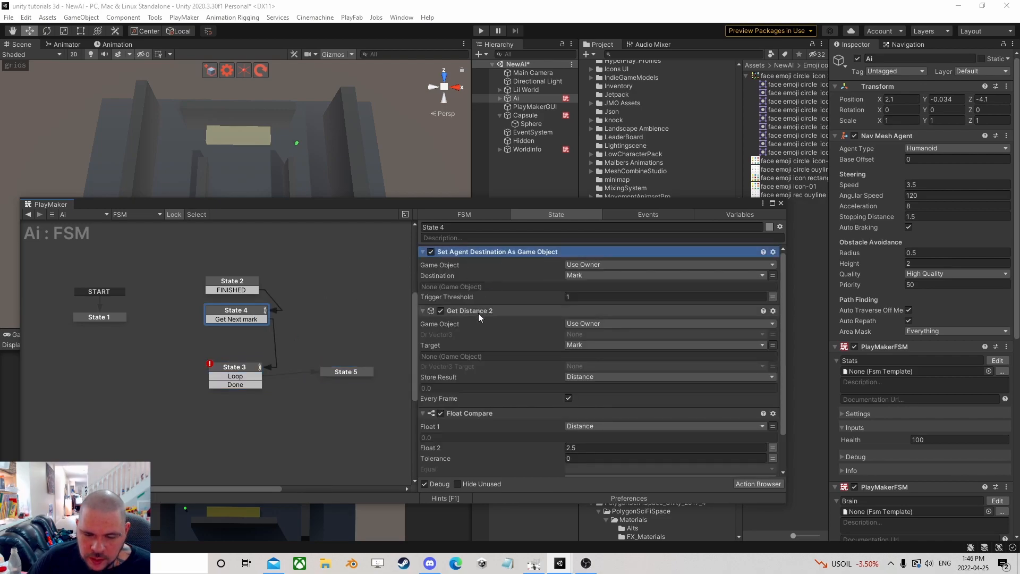
pyautogui.keyDown('ctrl'); pyautogui.click(473, 412); pyautogui.keyUp('ctrl')
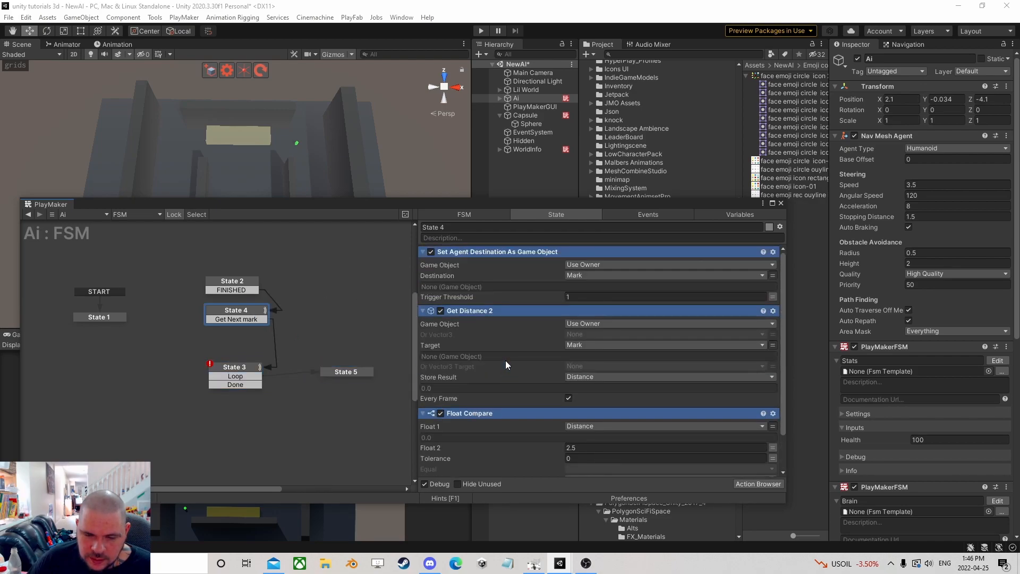
pyautogui.moveTo(231, 379); pyautogui.dragTo(221, 320)
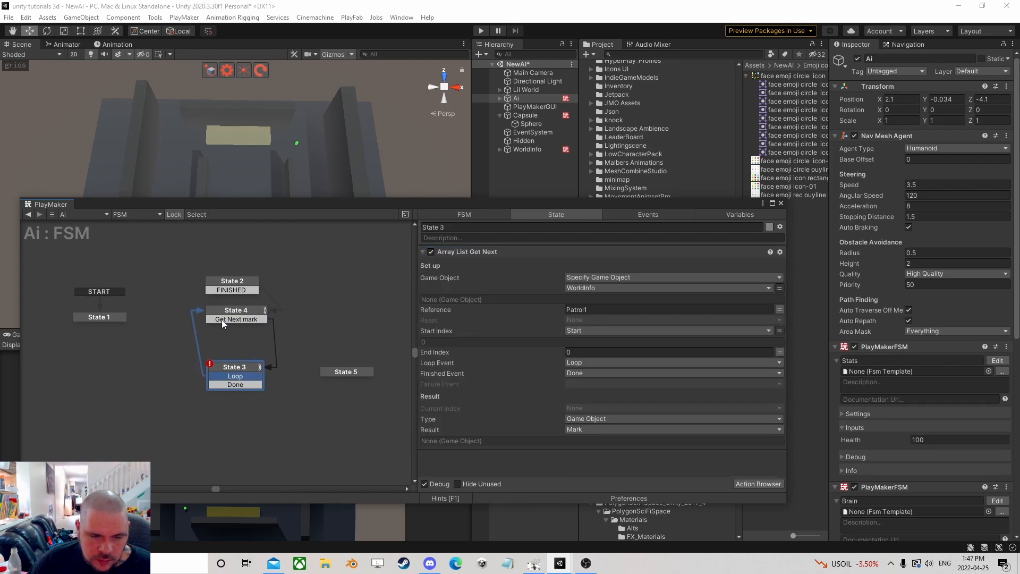
pyautogui.click(333, 371)
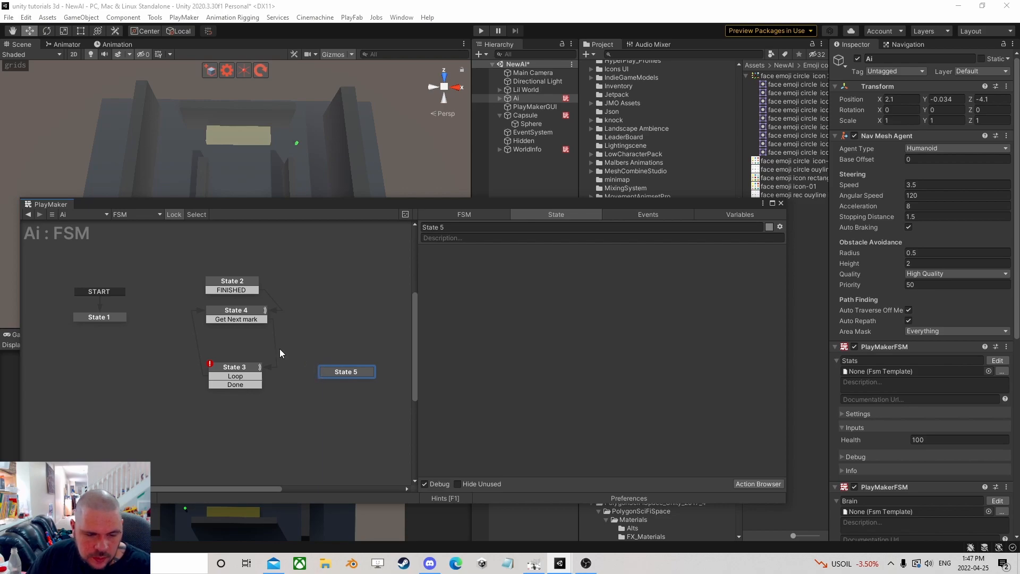
pyautogui.click(235, 378)
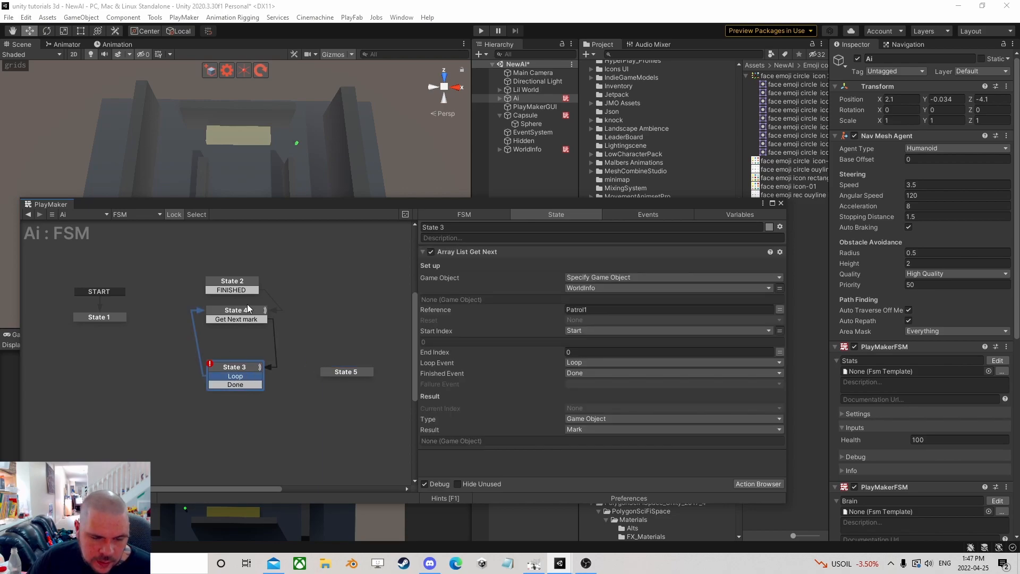
# - Copy State 4 and paste the duplicate into the empty graph area beside it, above State 5
pyautogui.click(241, 310)
pyautogui.rightClick(242, 310)
pyautogui.click(277, 371)
pyautogui.rightClick(320, 330)
pyautogui.click(345, 347)
# - Delete the empty State 5, link State 3's Loop to the duplicate state and its Get Next mark back to State 3
pyautogui.click(361, 368)
pyautogui.press('Delete')
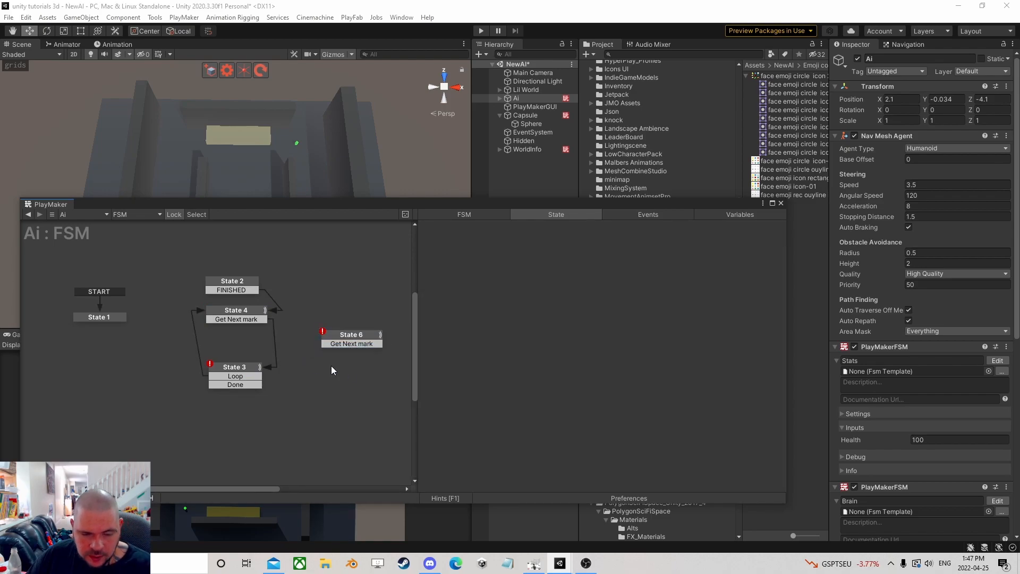
pyautogui.moveTo(254, 374); pyautogui.dragTo(345, 367)
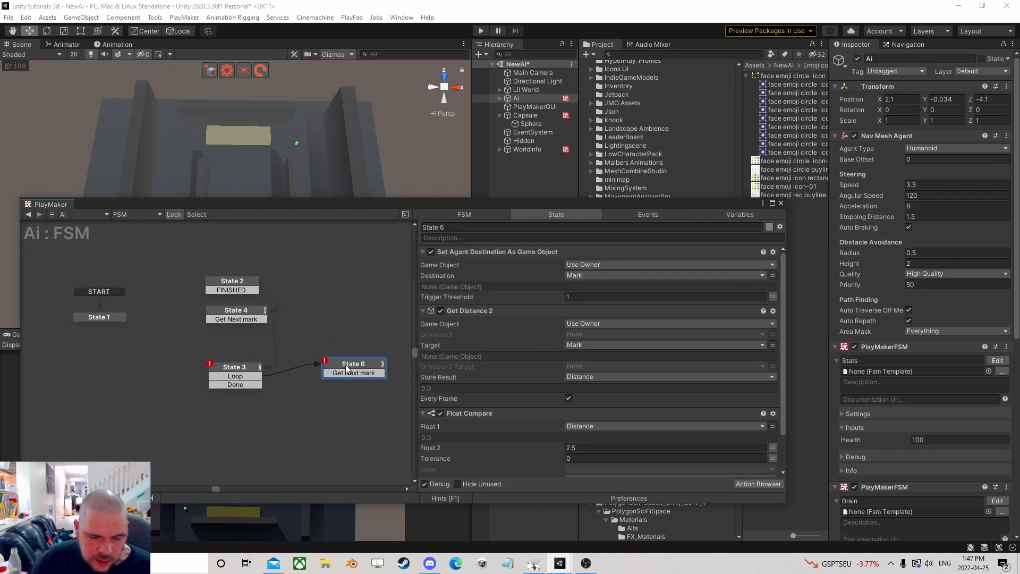
# - Link State 3's Done transition to a new State 5 and add a FINISHED transition from it back to State 3
pyautogui.click(250, 385)
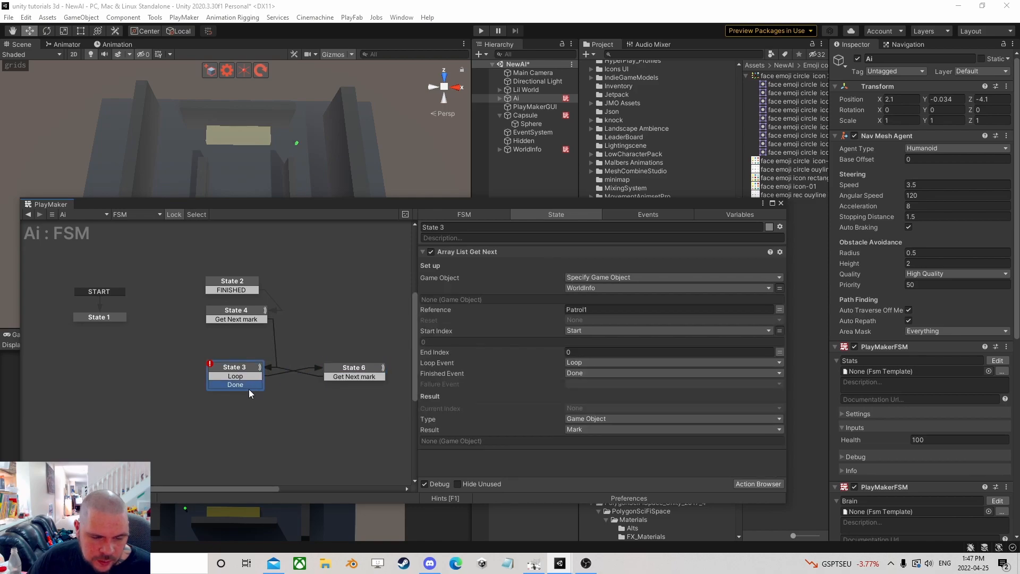
pyautogui.moveTo(235, 383)
pyautogui.mouseDown()
pyautogui.moveTo(117, 375)
pyautogui.moveTo(229, 367)
pyautogui.mouseUp()
pyautogui.rightClick(113, 375)
pyautogui.click(113, 384)
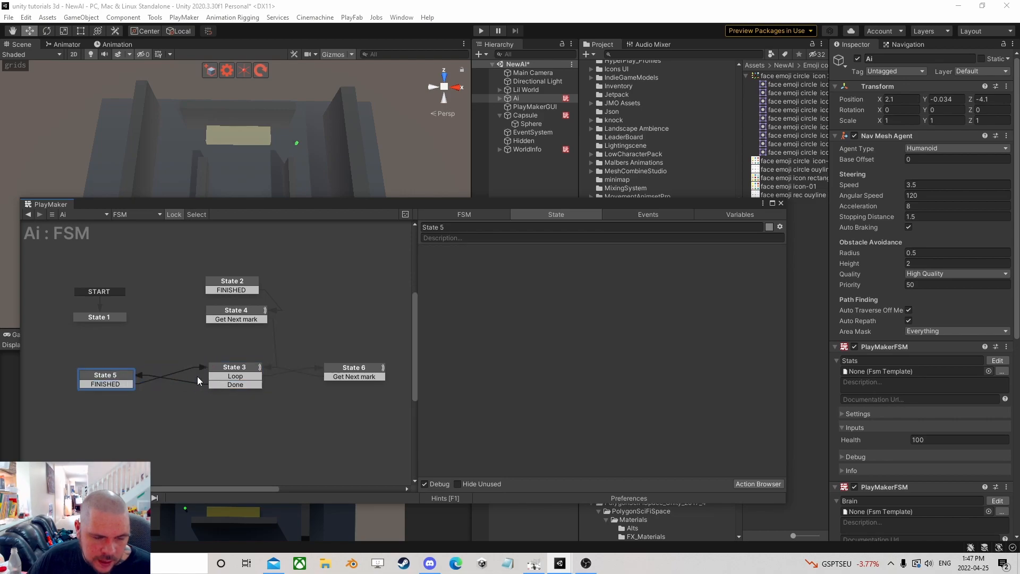
# - Search the actions for "next fra" and add Next Frame Event to State 5
pyautogui.click(760, 483)
pyautogui.write('mext')
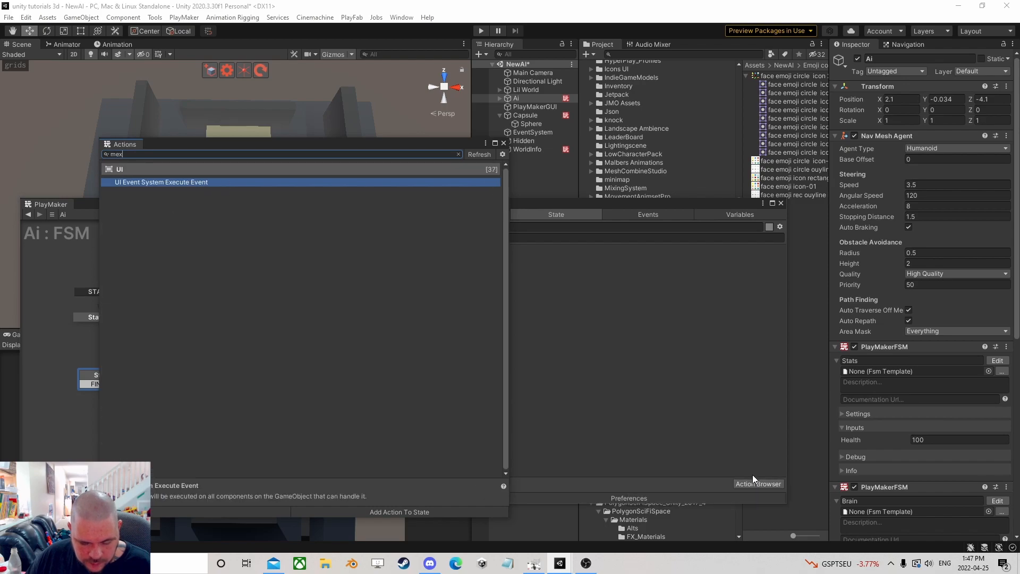
pyautogui.press('BackSpace')
pyautogui.press('BackSpace')
pyautogui.press('BackSpace')
pyautogui.press('BackSpace')
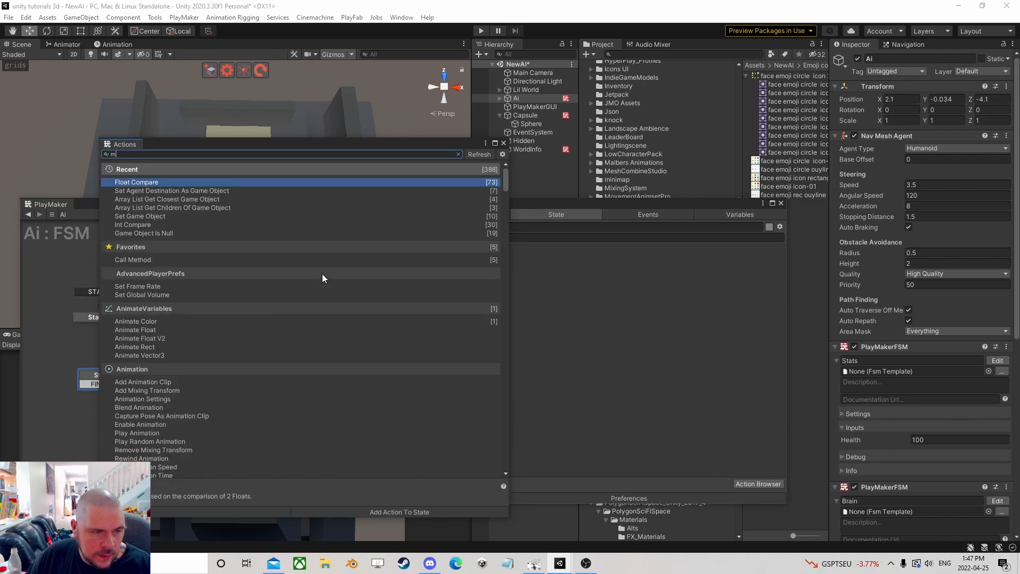
pyautogui.write('ne')
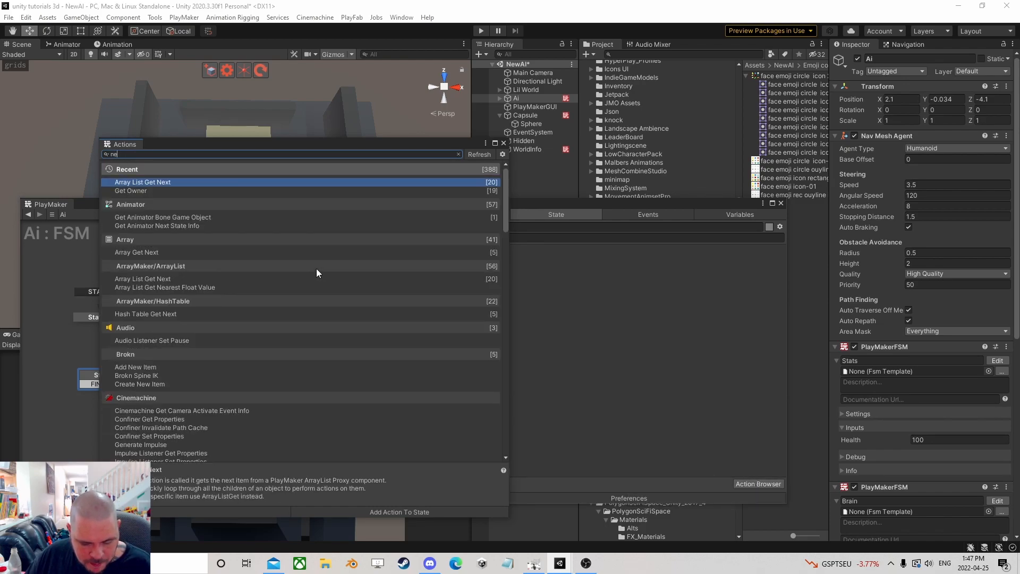
pyautogui.write('xt fra')
pyautogui.doubleClick(161, 191)
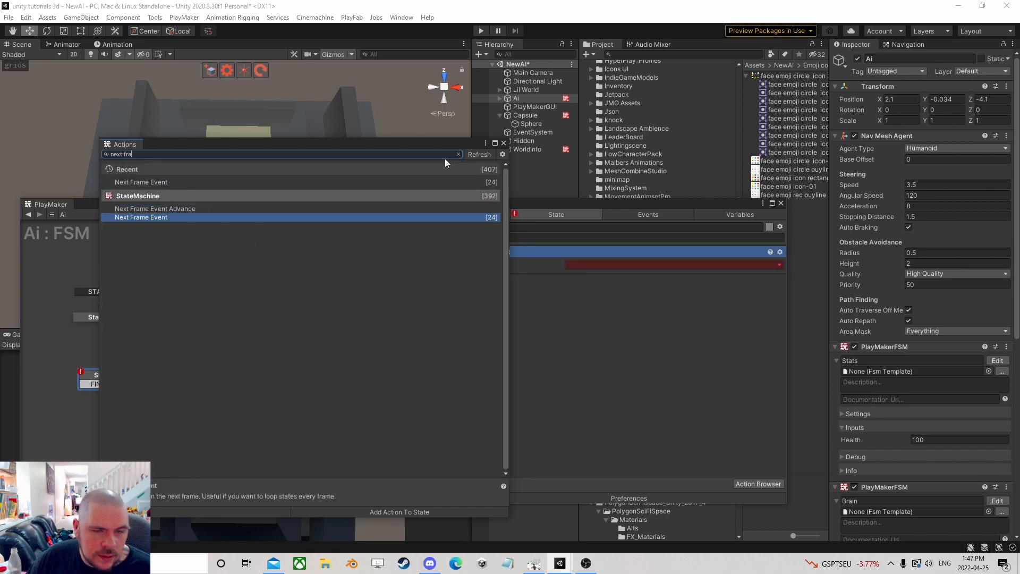
pyautogui.click(502, 143)
# - Set Next Frame Event to send FINISHED and move State 5 slightly closer to State 3
pyautogui.click(627, 265)
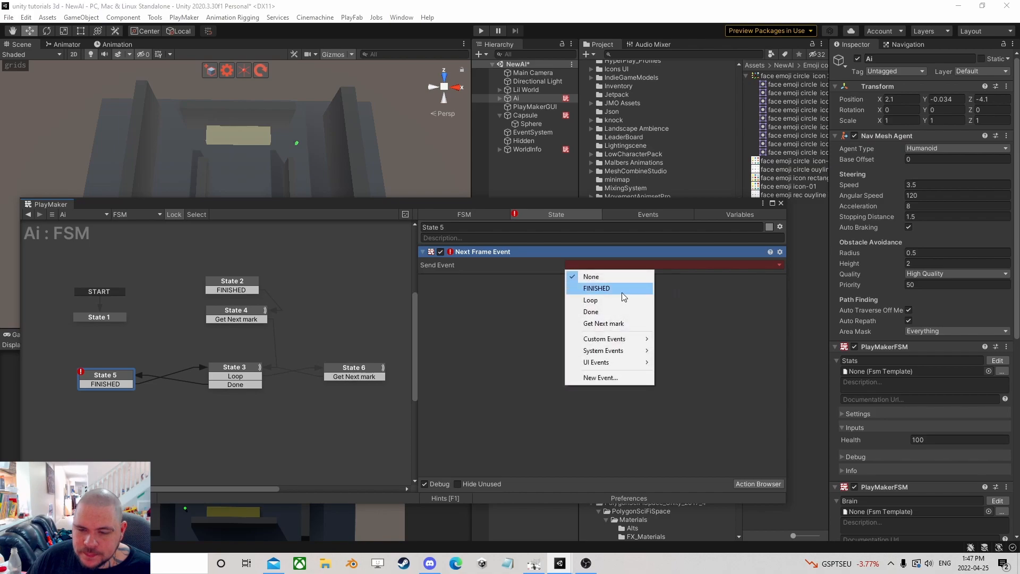
pyautogui.click(622, 291)
pyautogui.moveTo(114, 381); pyautogui.dragTo(122, 379)
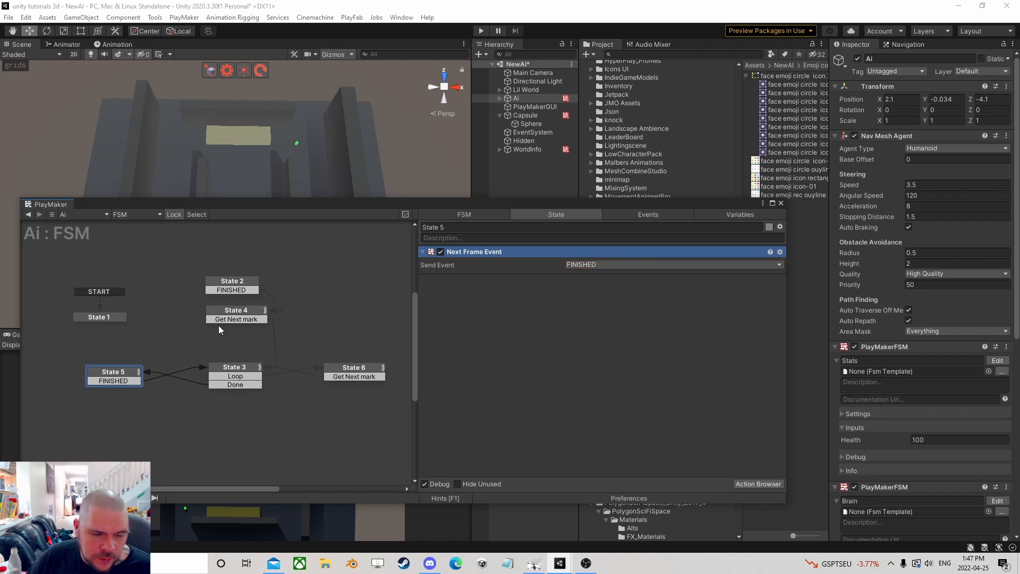
pyautogui.click(240, 315)
pyautogui.click(114, 375)
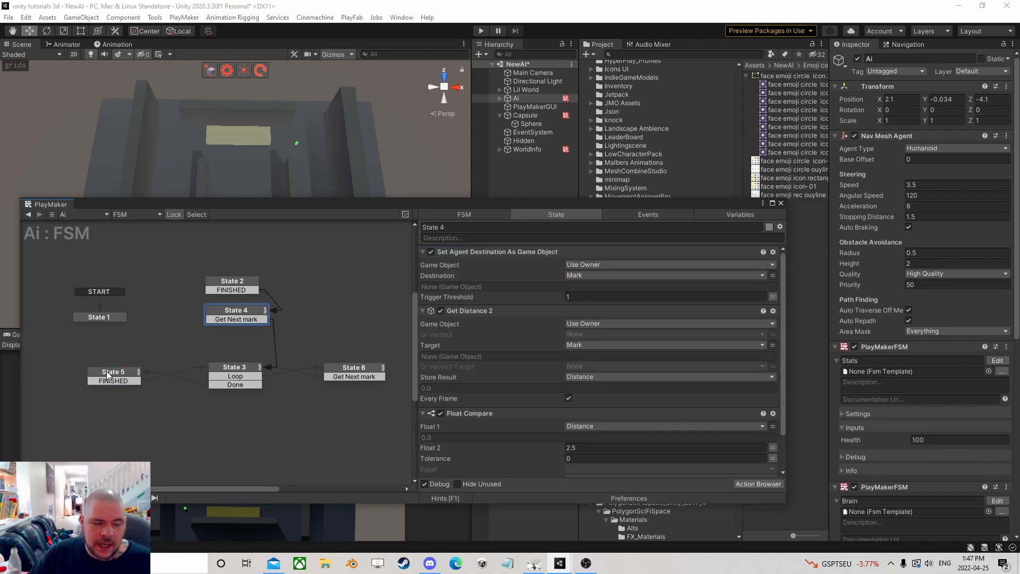
# - Add a Set Int Value action to State 5 that sets the Start variable to 0, placed above Next Frame Event
pyautogui.click(777, 484)
pyautogui.write('se')
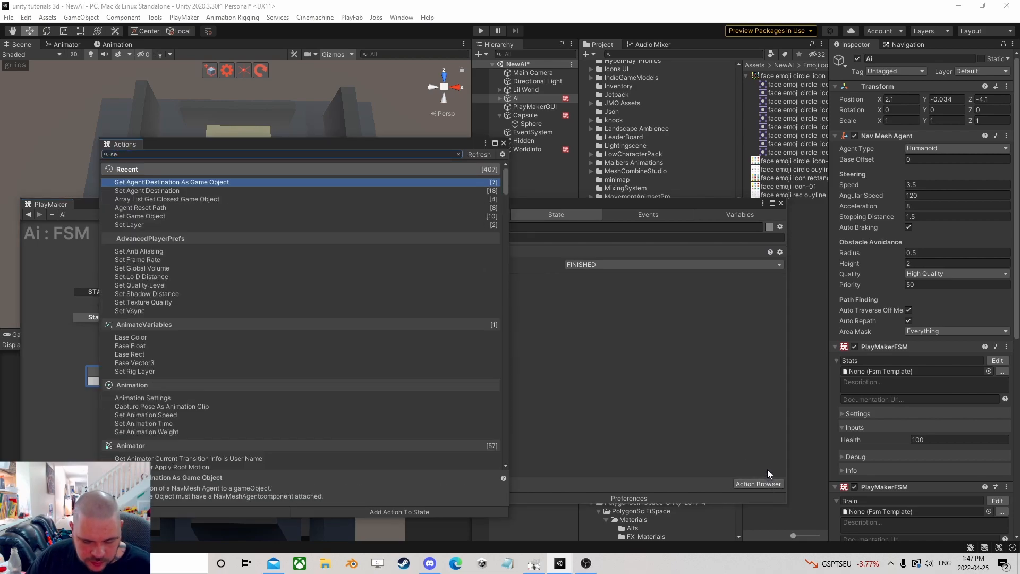
pyautogui.write('t int val')
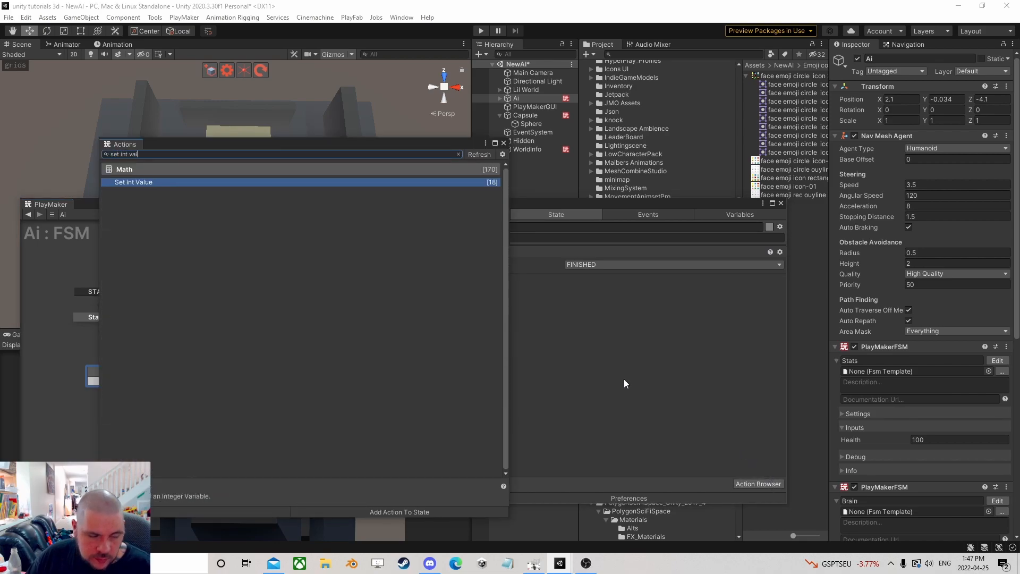
pyautogui.press('Return')
pyautogui.click(503, 143)
pyautogui.click(591, 293)
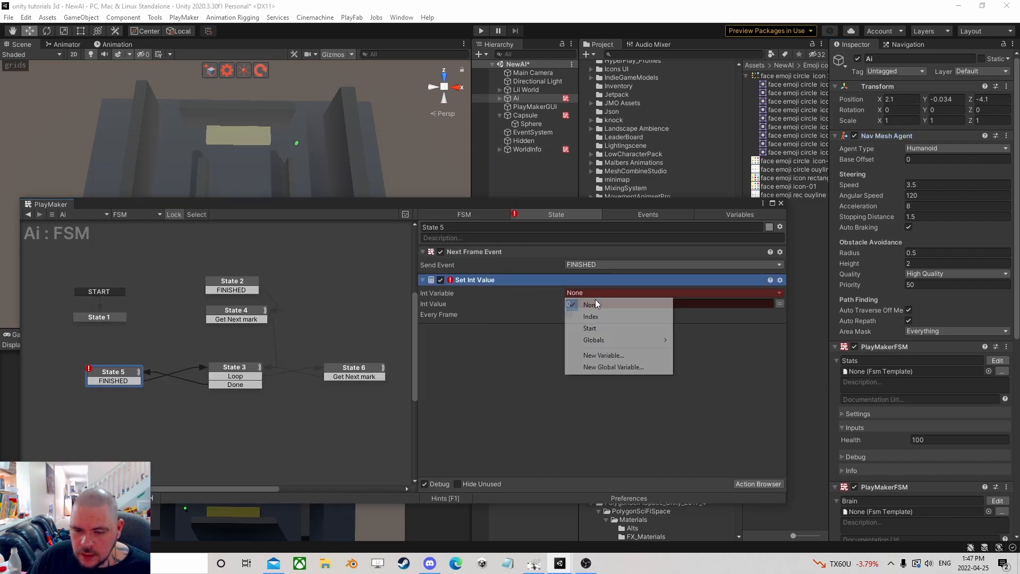
pyautogui.click(601, 329)
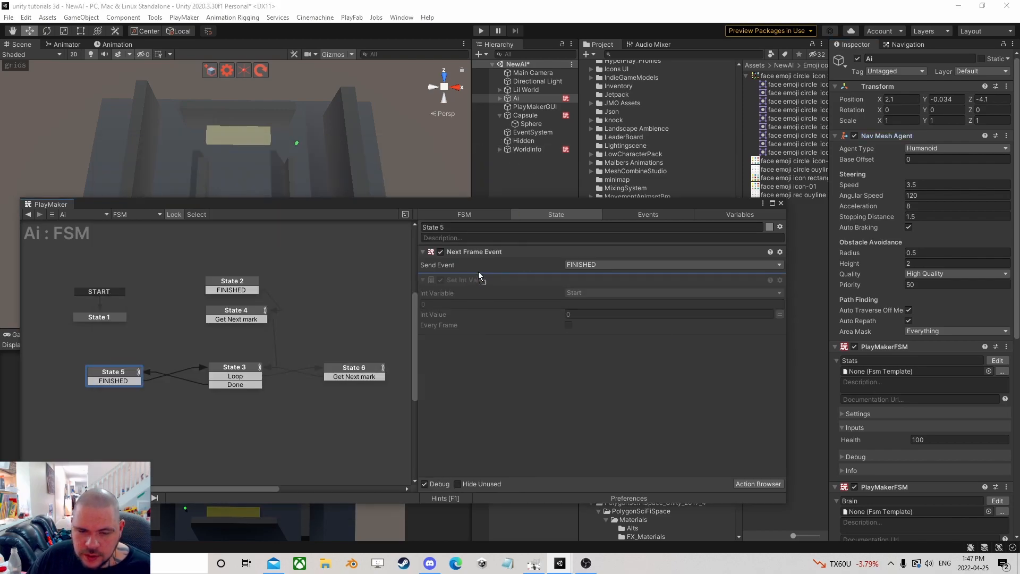
pyautogui.moveTo(470, 281); pyautogui.dragTo(470, 247)
# - Copy State 5's Set Int Value action and paste it into State 2 after Array List Get Closest Game Object
pyautogui.rightClick(463, 256)
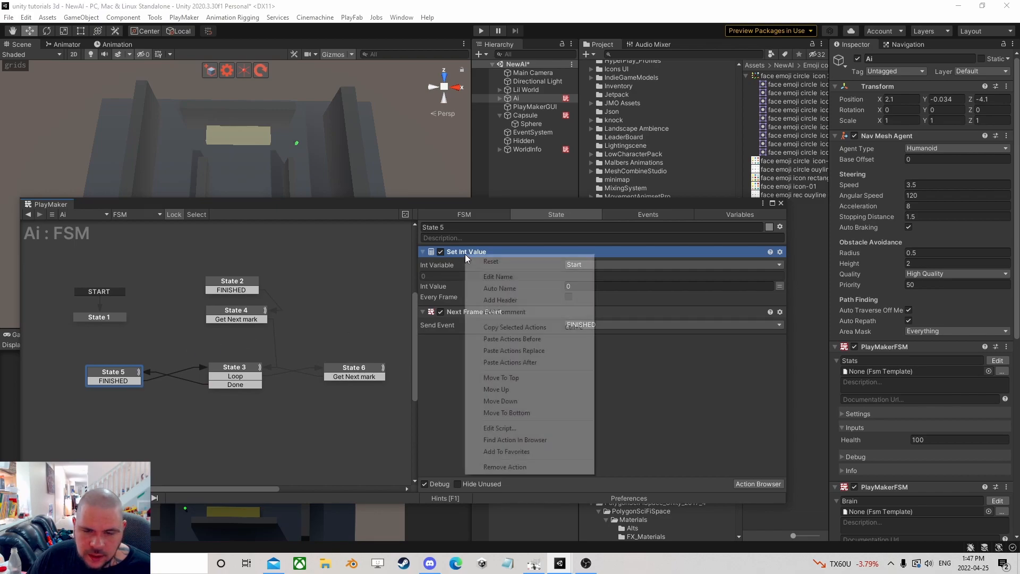
pyautogui.click(514, 326)
pyautogui.click(234, 312)
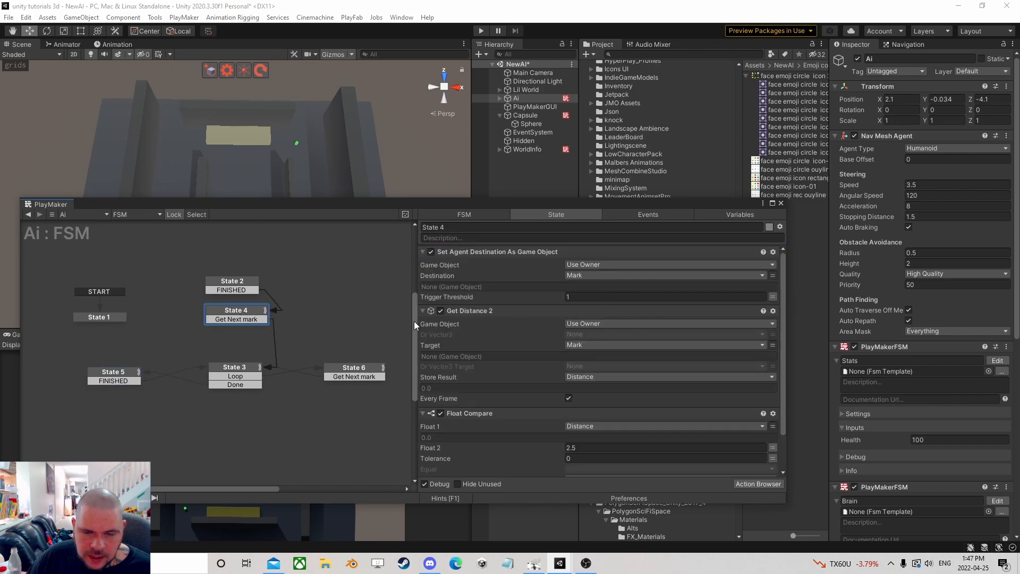
pyautogui.click(236, 285)
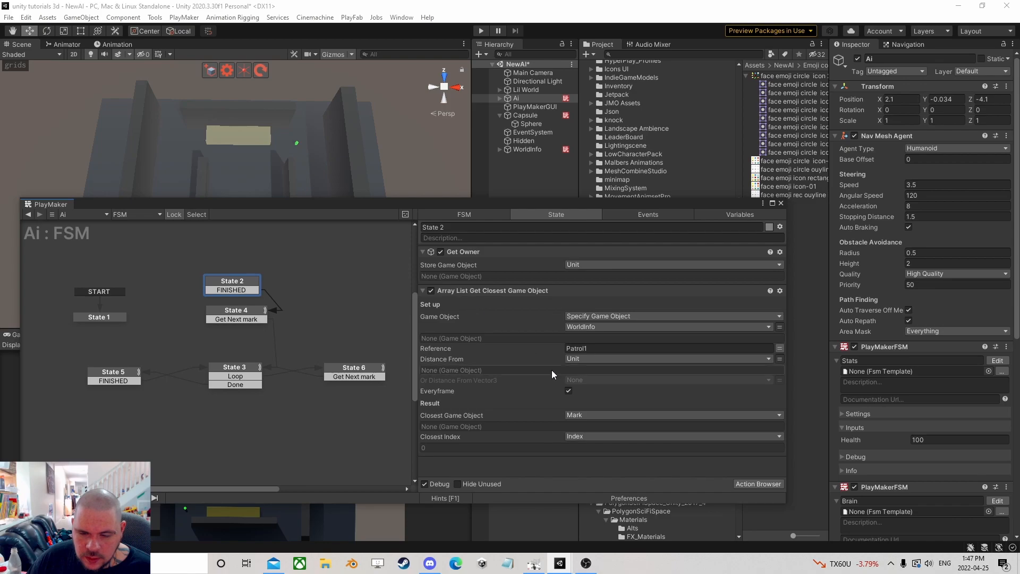
pyautogui.rightClick(514, 451)
pyautogui.click(526, 416)
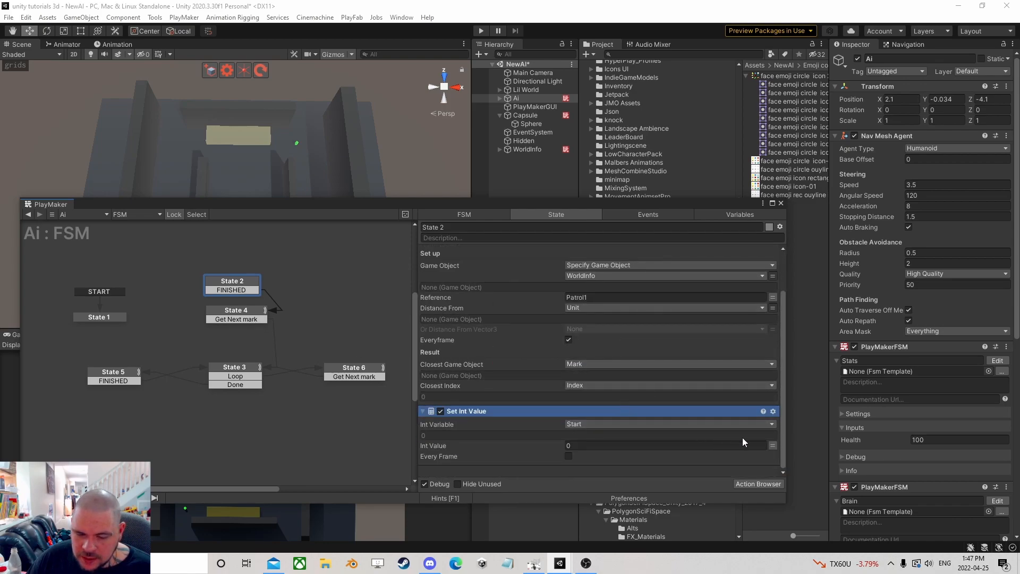
# - Set the Int Value of State 2's Set Int Value action to the Index variable
pyautogui.click(772, 445)
pyautogui.click(647, 445)
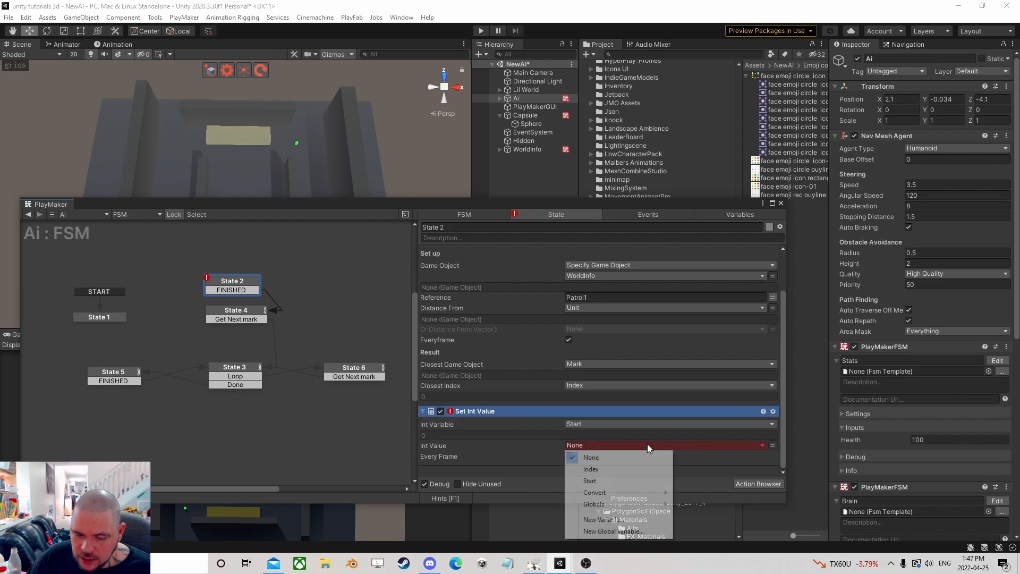
pyautogui.click(596, 468)
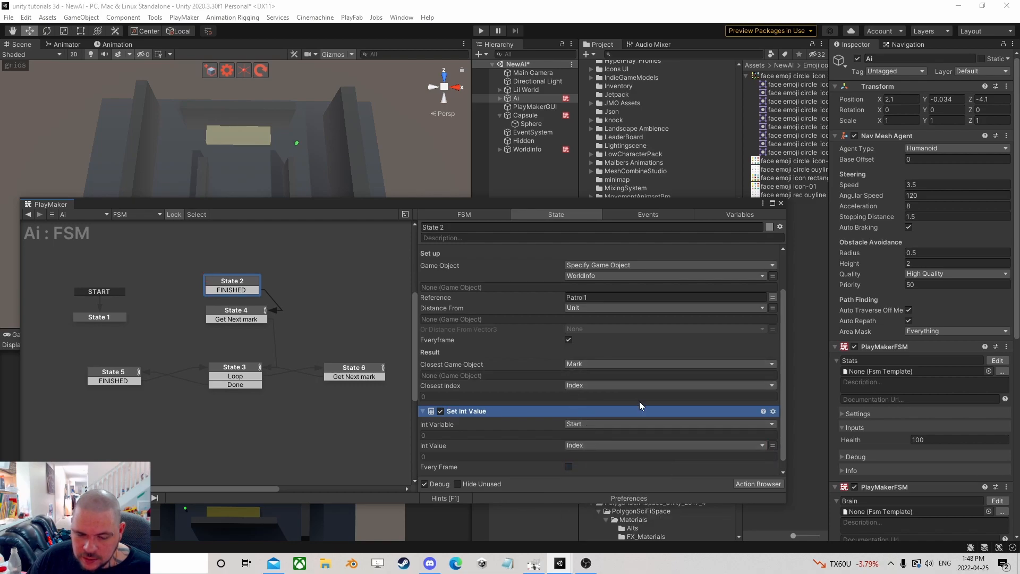
pyautogui.scroll(-1, 603, 400)
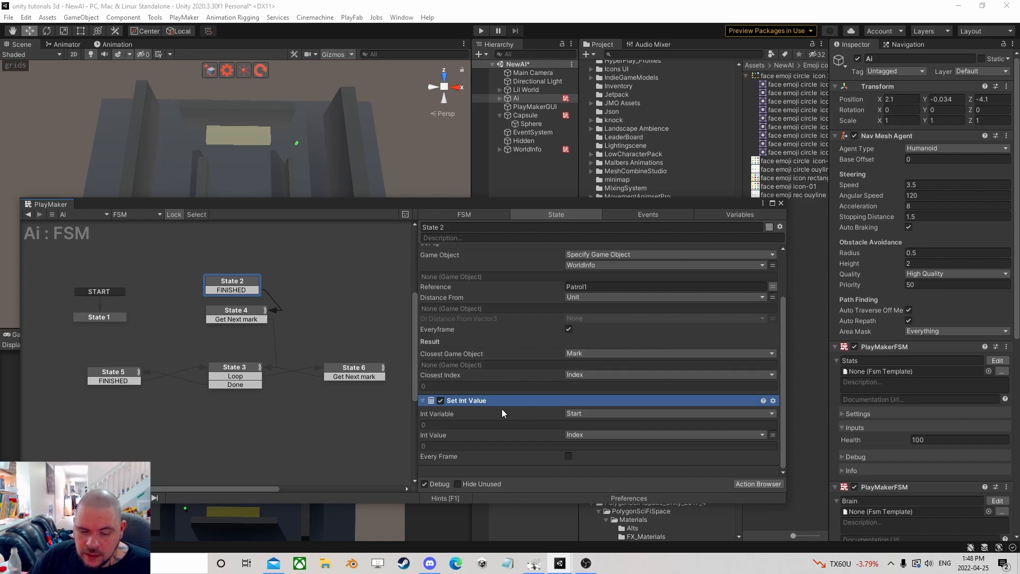
# - Relink State 3's Loop transition to State 4, delete State 6 and place State 4 just above State 3
pyautogui.moveTo(243, 311); pyautogui.dragTo(240, 324)
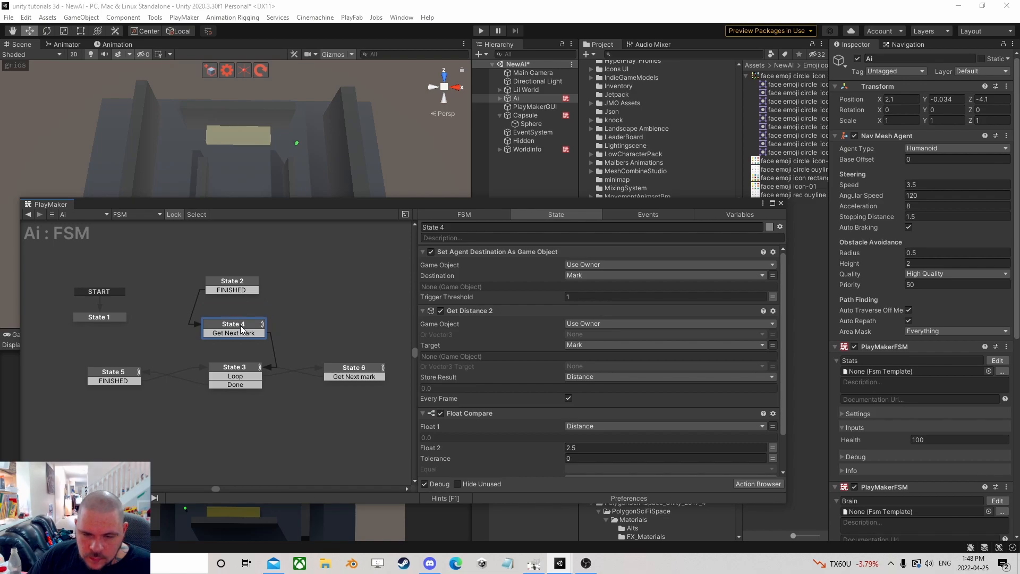
pyautogui.scroll(-1, 286, 349)
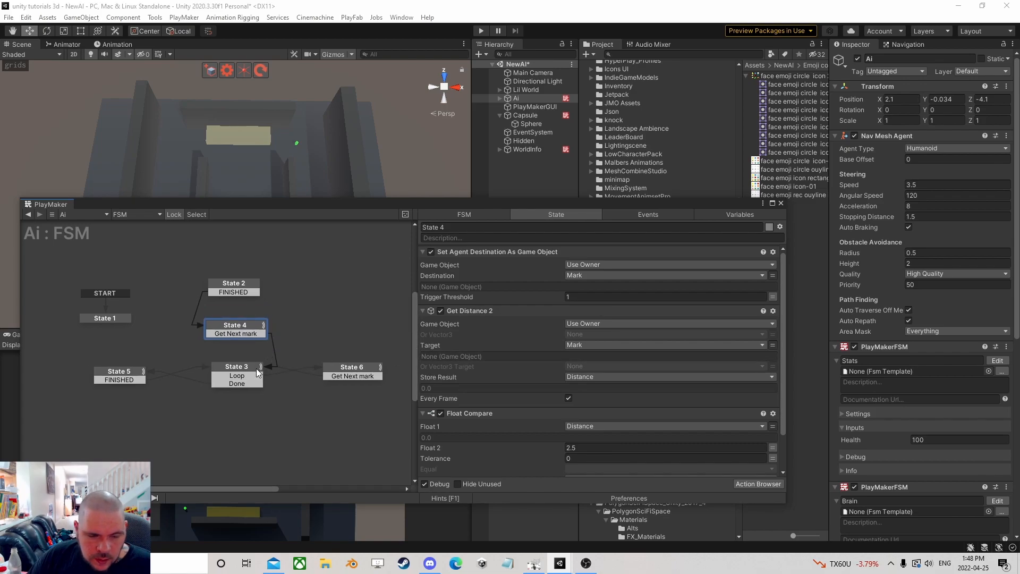
pyautogui.click(256, 370)
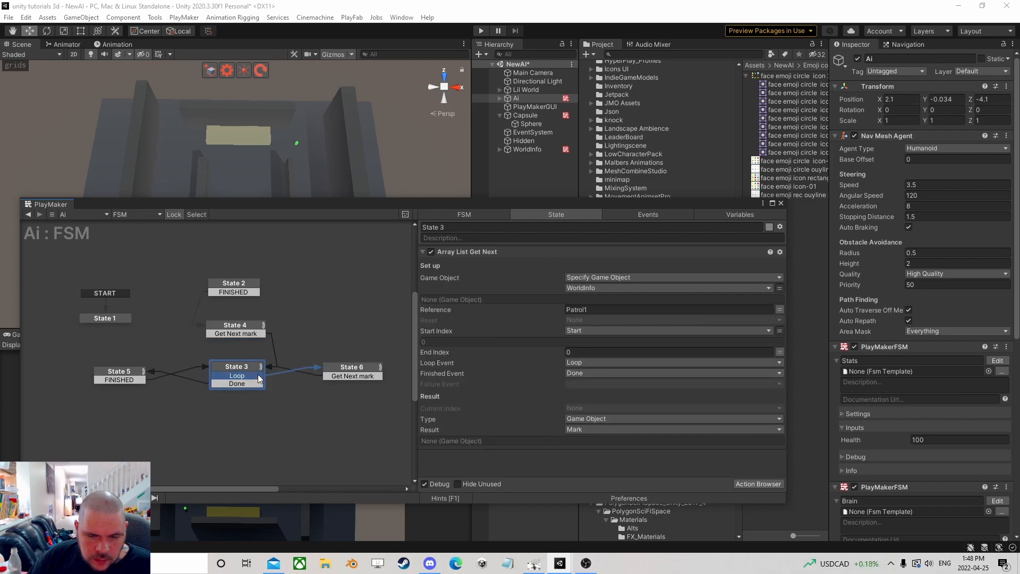
pyautogui.moveTo(257, 376); pyautogui.dragTo(252, 331)
pyautogui.click(346, 372)
pyautogui.press('Delete')
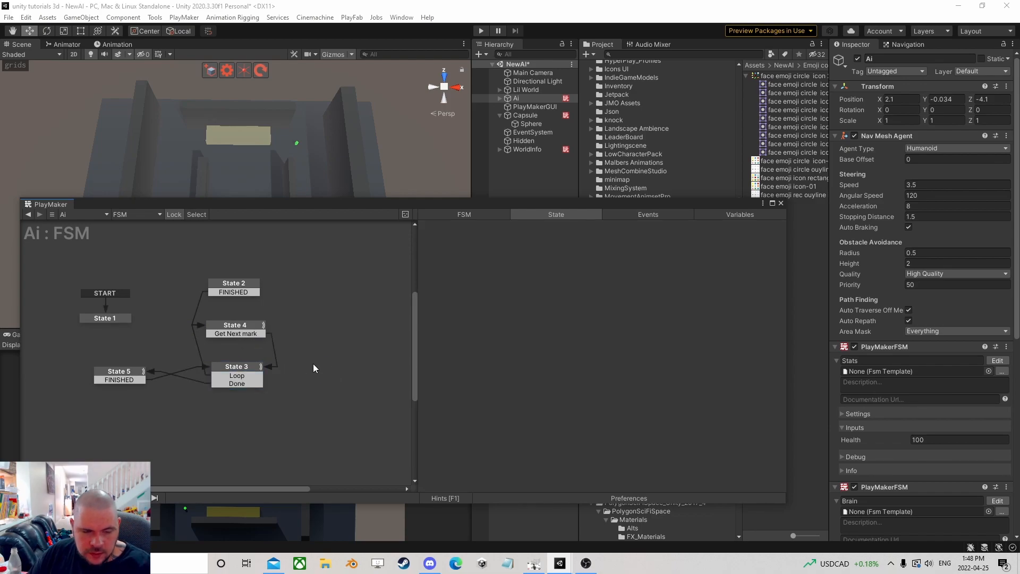
pyautogui.moveTo(253, 329); pyautogui.dragTo(253, 344)
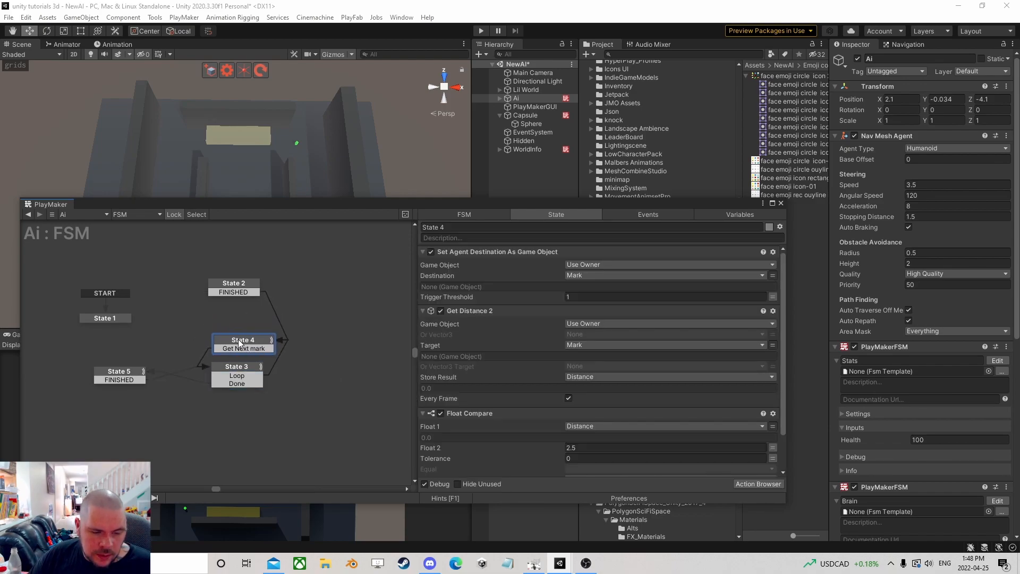
# - Move State 2 closer above State 4, make it the start state and delete State 1
pyautogui.moveTo(239, 297)
pyautogui.mouseDown()
pyautogui.moveTo(217, 306)
pyautogui.moveTo(236, 317)
pyautogui.mouseUp()
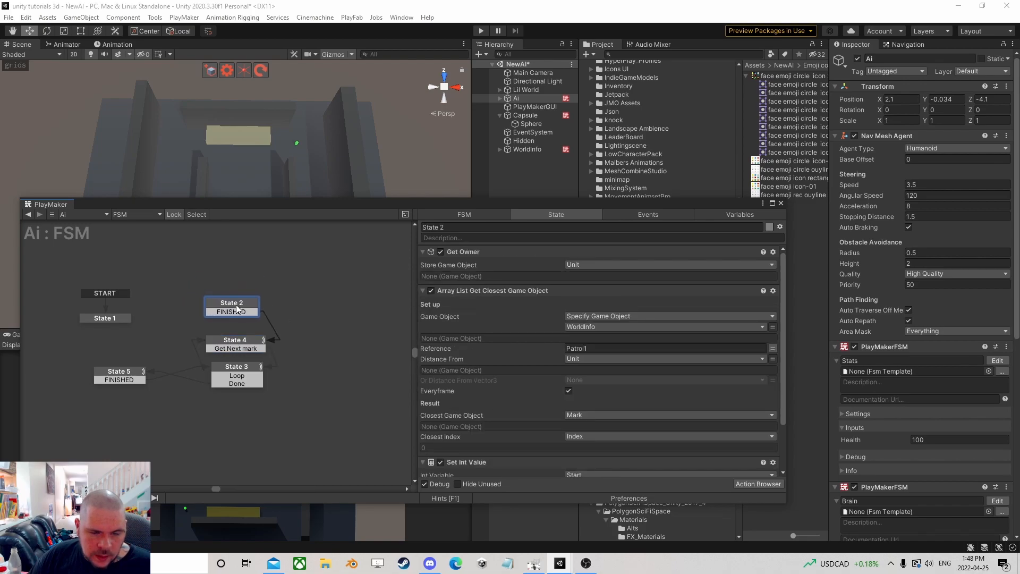
pyautogui.rightClick(237, 307)
pyautogui.click(277, 338)
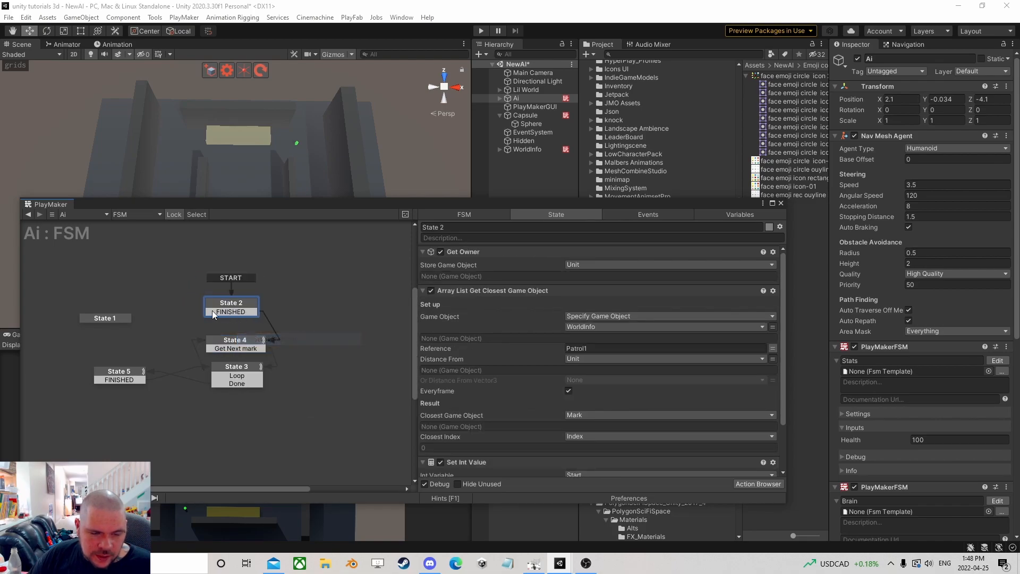
pyautogui.click(105, 318)
pyautogui.press('Delete')
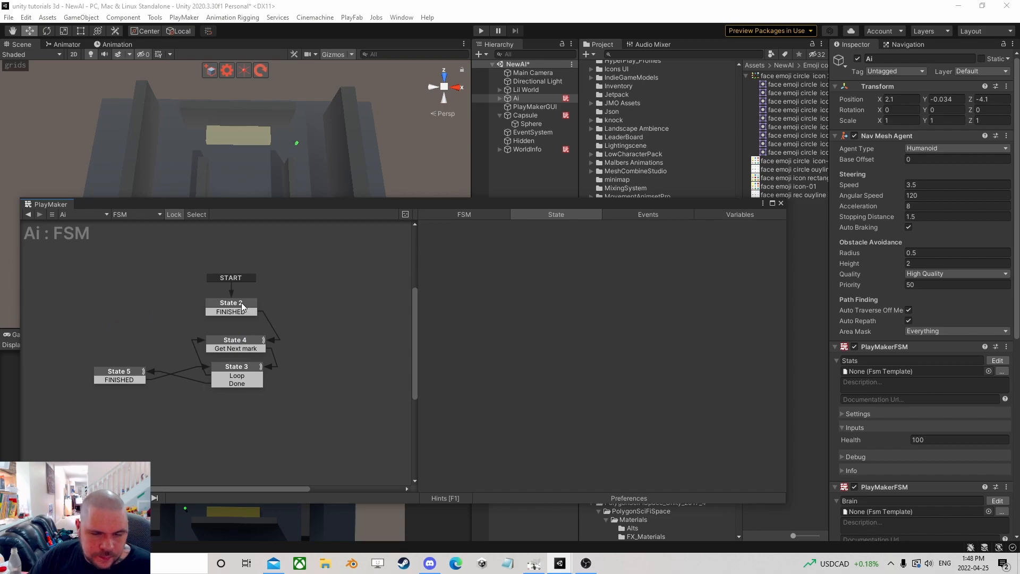
pyautogui.moveTo(241, 302); pyautogui.dragTo(244, 308)
# - Examine the actions of States 2, 4, 3 and 5 to review the complete patrol logic
pyautogui.click(238, 344)
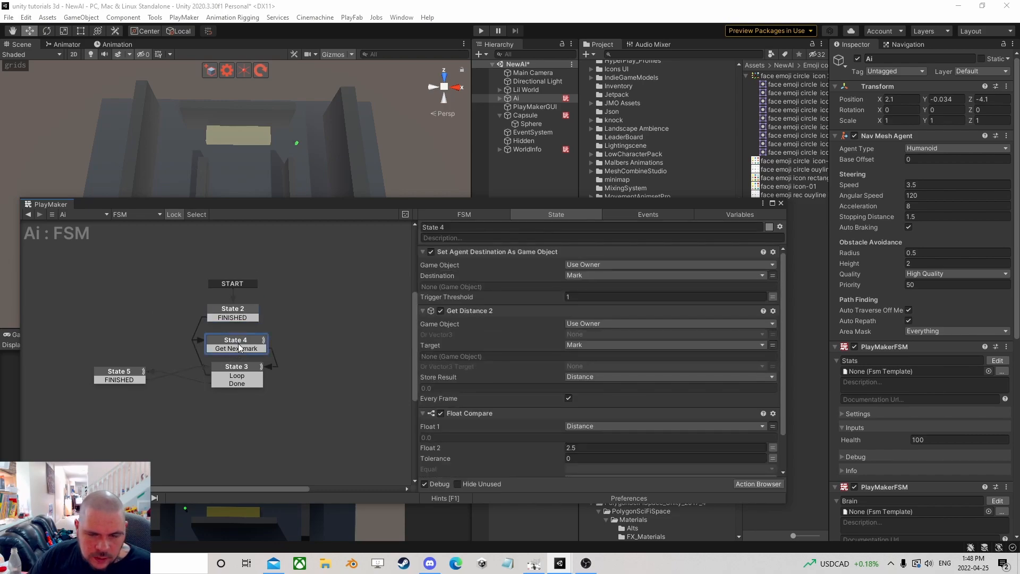
pyautogui.scroll(-2, 599, 340)
pyautogui.scroll(2, 598, 364)
pyautogui.click(232, 310)
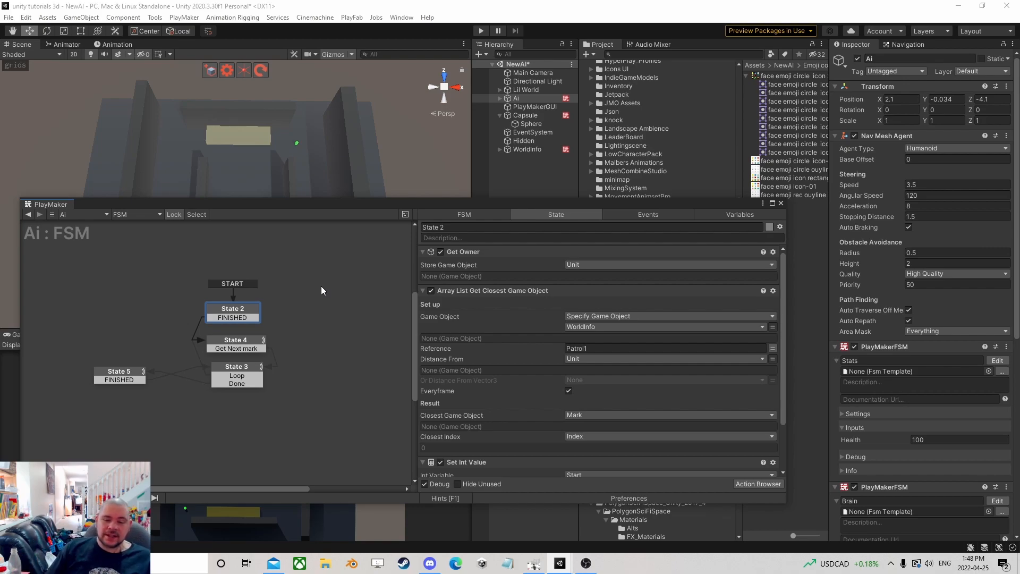
pyautogui.scroll(1, 321, 286)
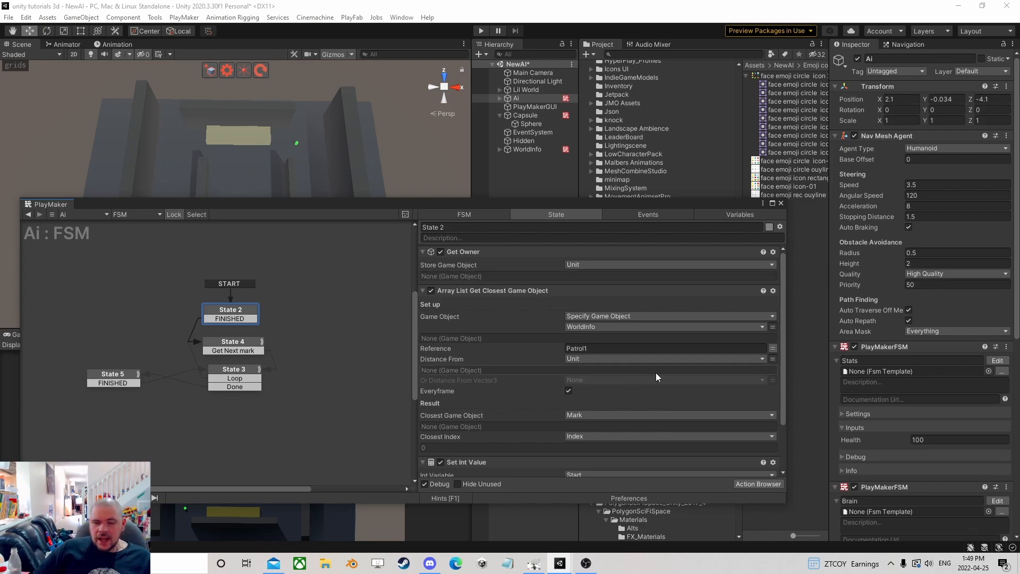
pyautogui.scroll(-1, 579, 364)
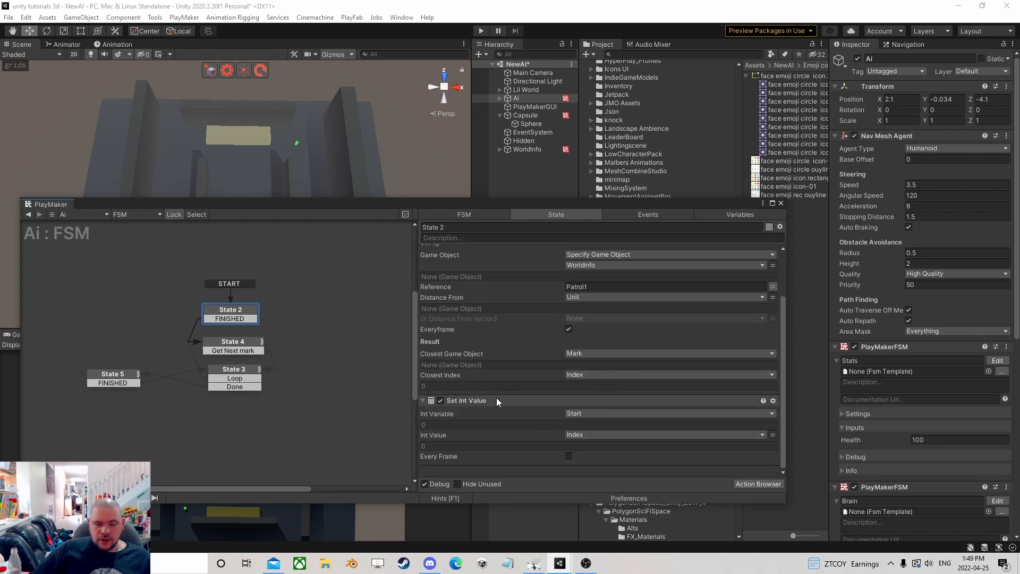
pyautogui.click(234, 348)
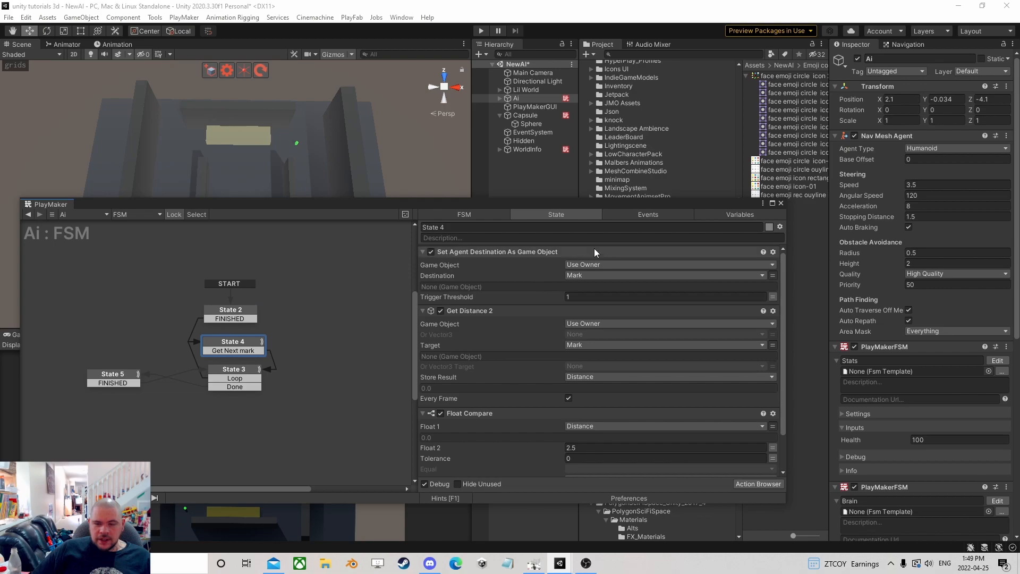
pyautogui.scroll(-1, 599, 287)
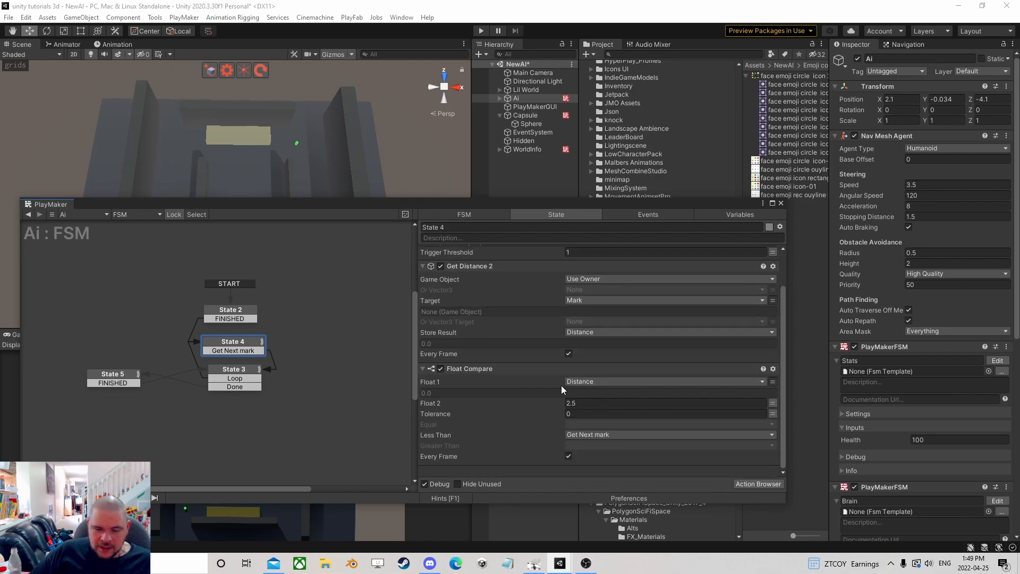
pyautogui.click(234, 375)
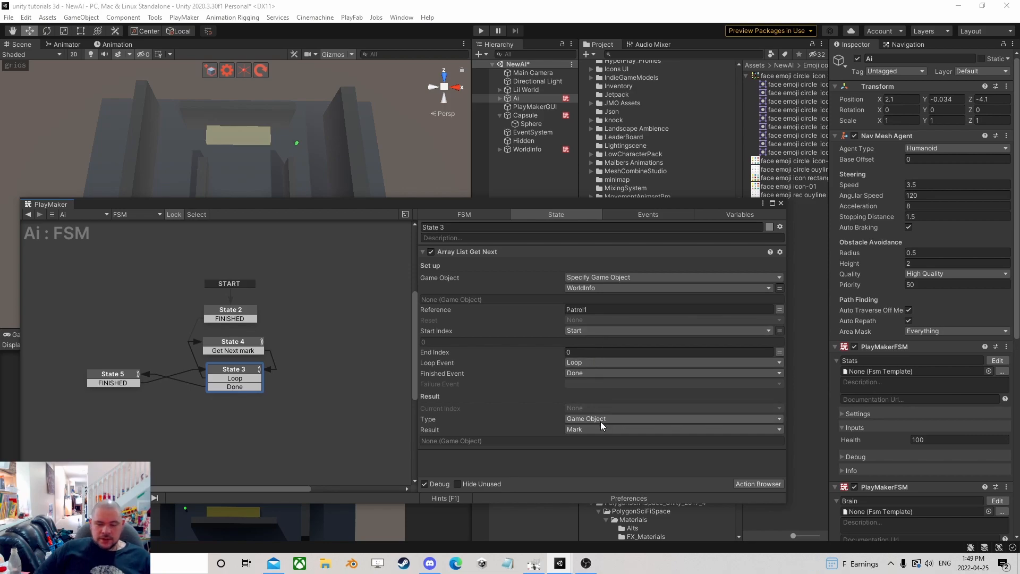
pyautogui.click(221, 341)
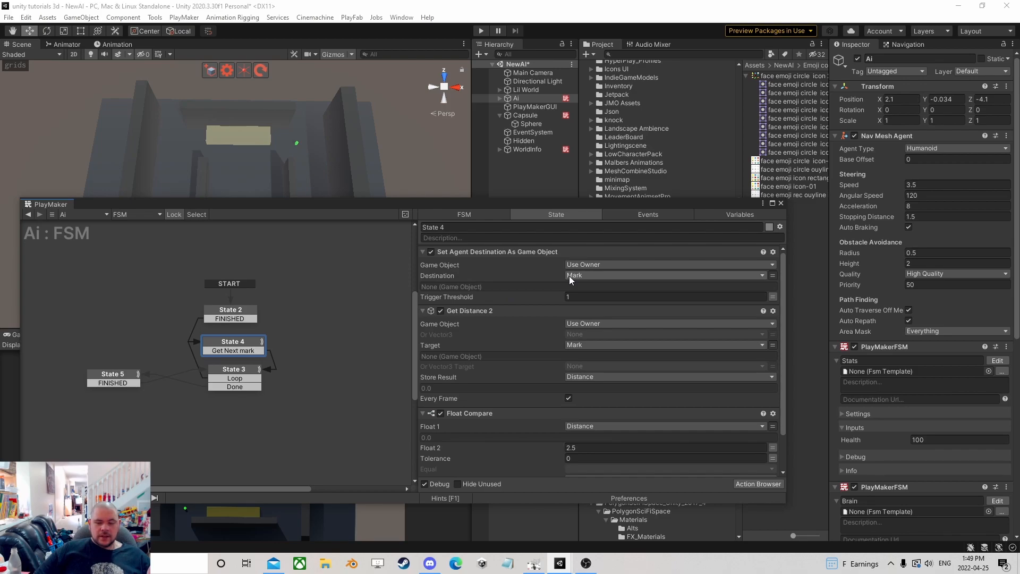
pyautogui.click(233, 374)
pyautogui.click(115, 378)
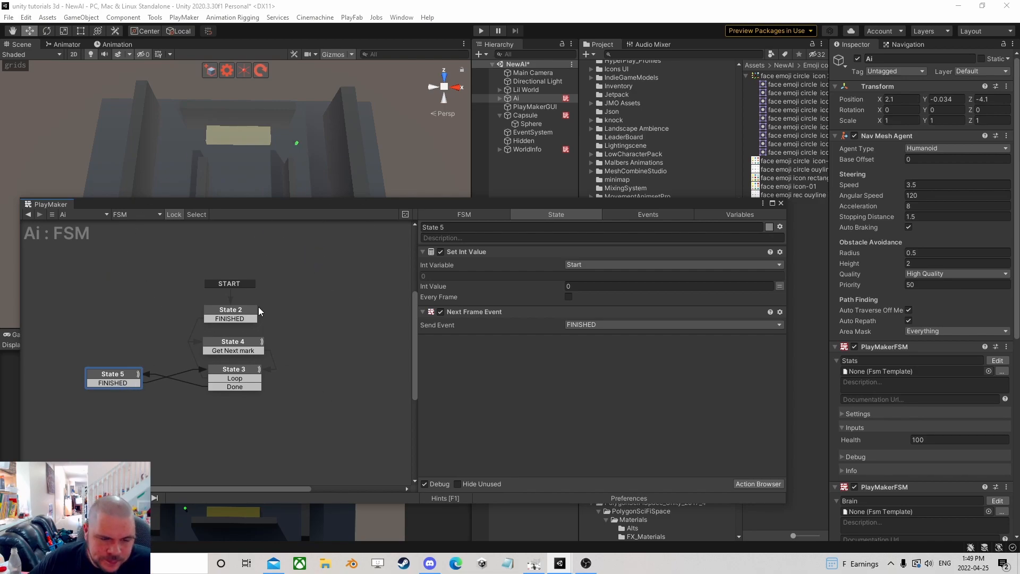
# - Save the patrol FSM as a template named patrol
pyautogui.rightClick(328, 299)
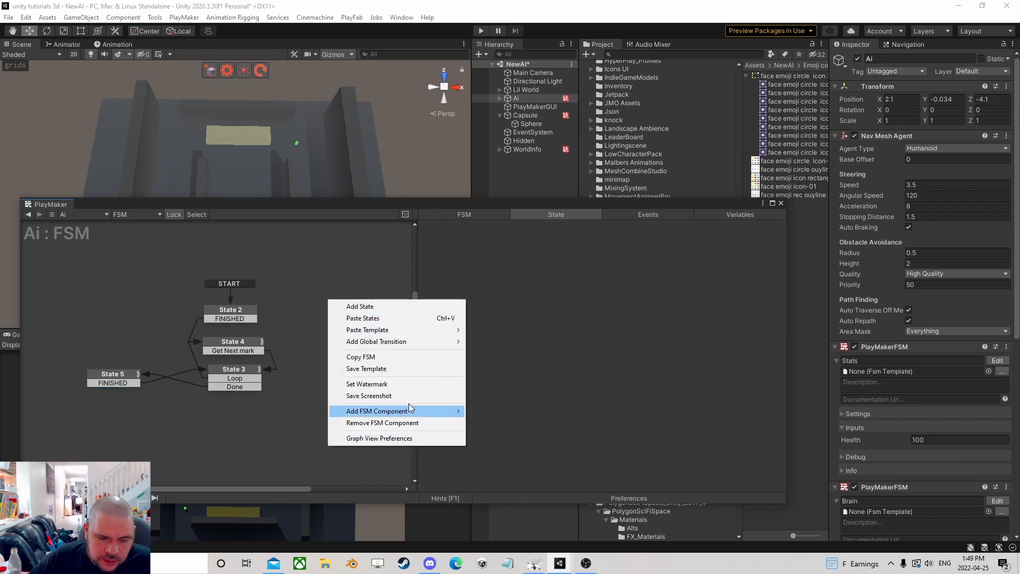
pyautogui.click(390, 369)
pyautogui.write('patrol')
pyautogui.press('Return')
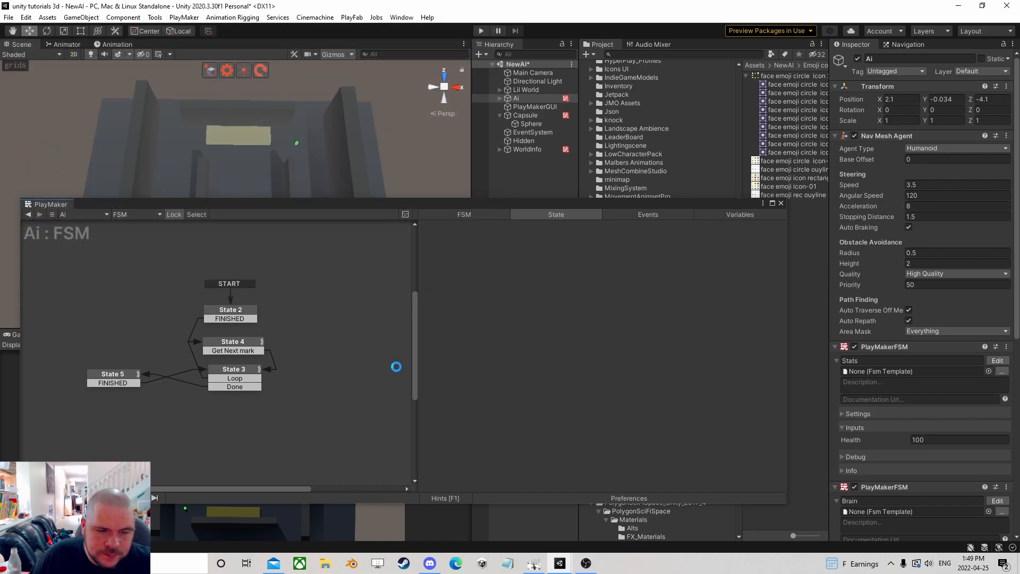
pyautogui.click(582, 302)
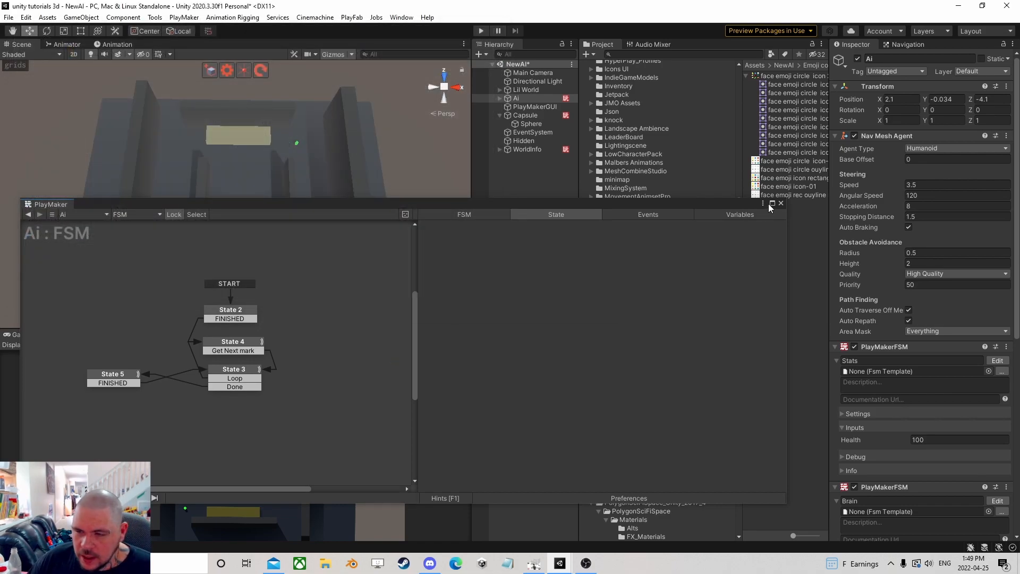
# - Close the FSM editor and remove the PlayMakerFSM component named FSM from the Ai object
pyautogui.click(780, 204)
pyautogui.scroll(-5, 935, 372)
pyautogui.rightClick(895, 412)
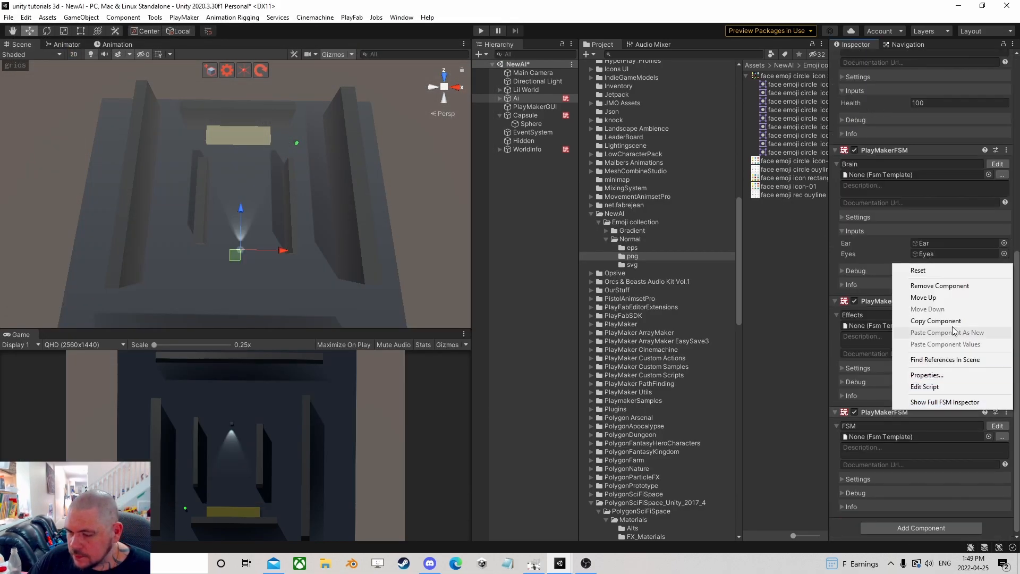
pyautogui.click(924, 286)
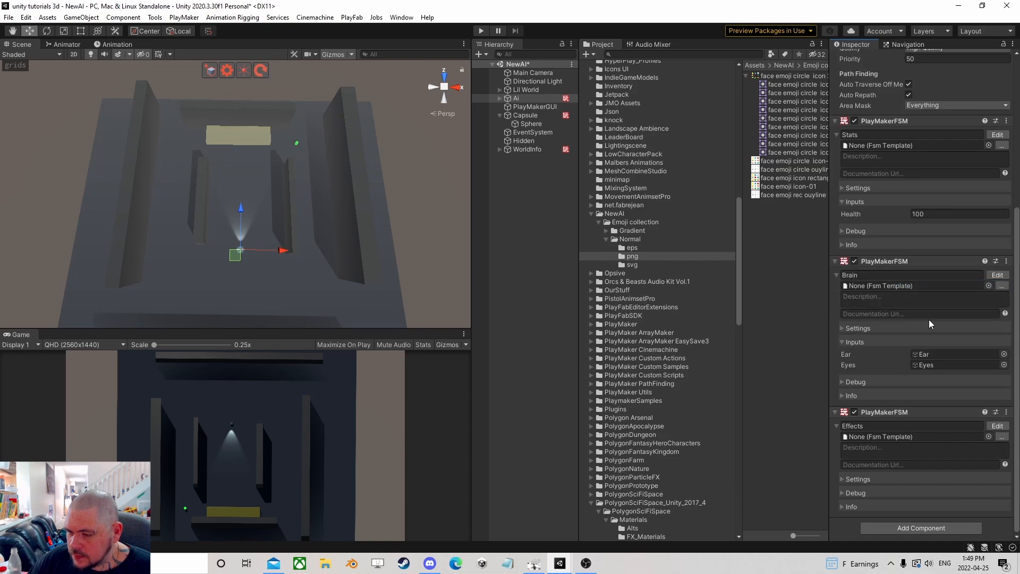
# - Open the Ai object's Brain FSM and replace the AiWandering template in Idlestate's Run FSM action with the patrol template
pyautogui.click(997, 275)
pyautogui.moveTo(165, 284); pyautogui.dragTo(286, 278, button='middle')
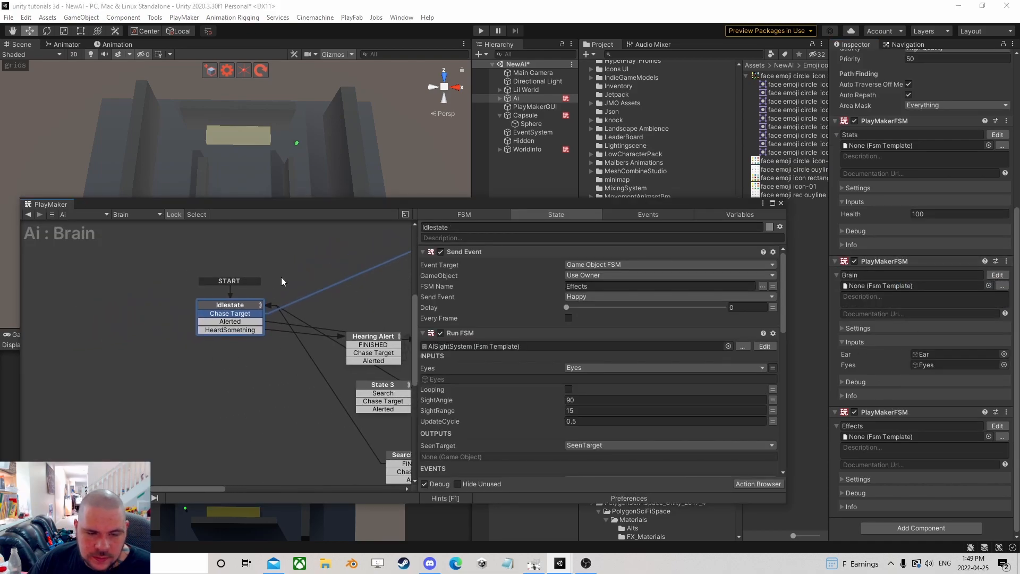
pyautogui.click(241, 304)
pyautogui.rightClick(77, 304)
pyautogui.click(177, 279)
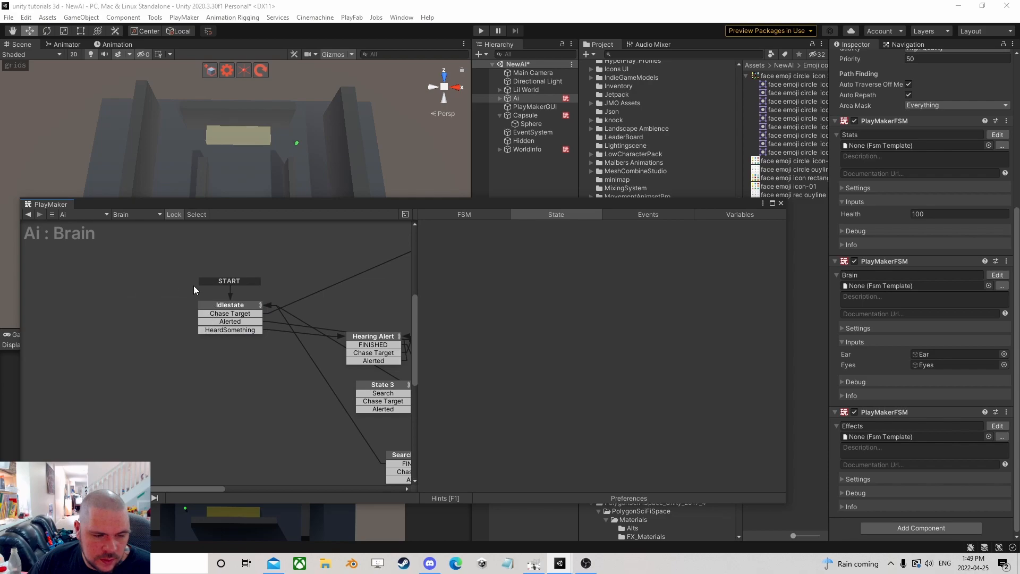
pyautogui.scroll(-6, 582, 390)
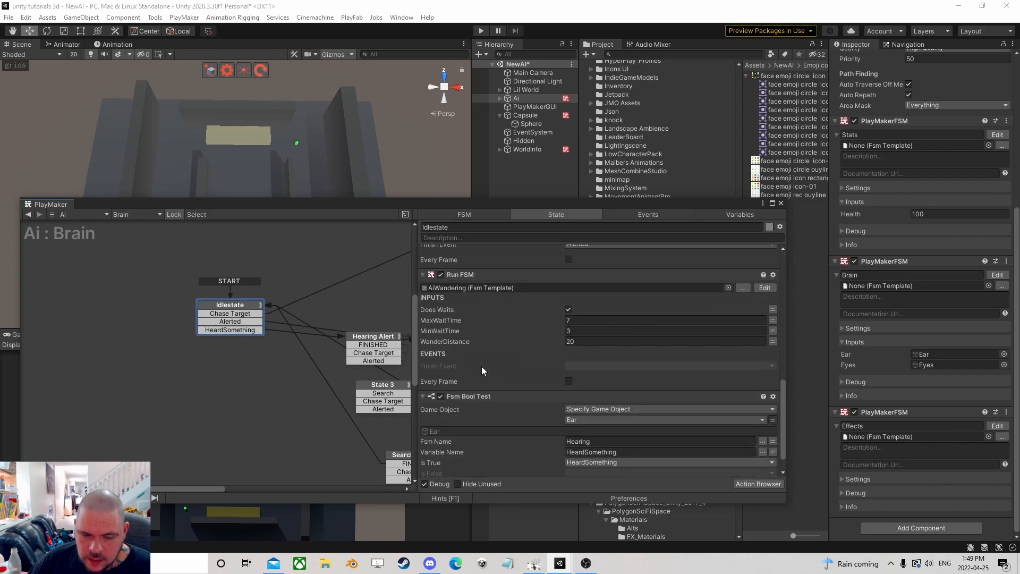
pyautogui.click(441, 275)
pyautogui.click(441, 275)
pyautogui.click(729, 288)
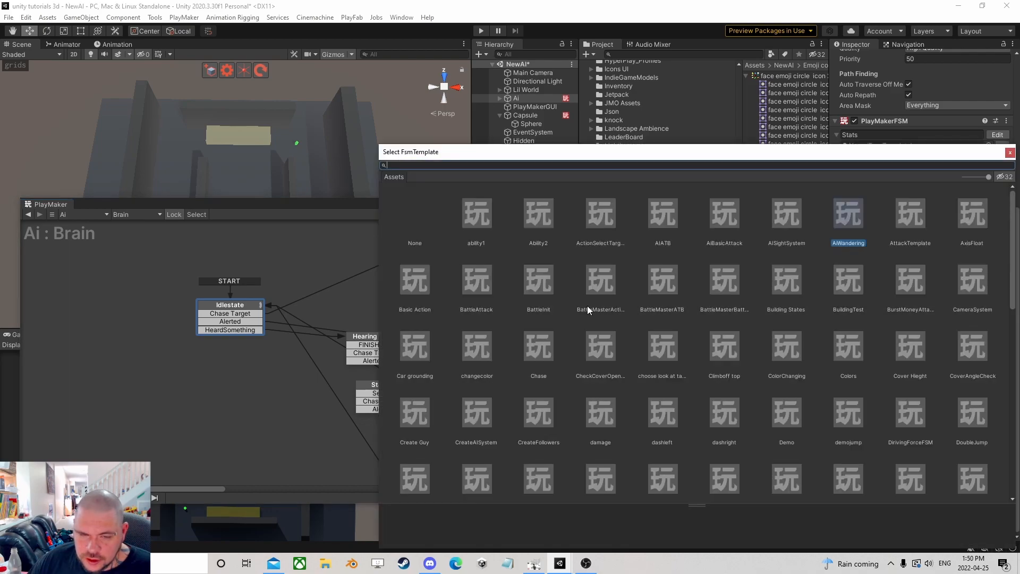
pyautogui.write('pat')
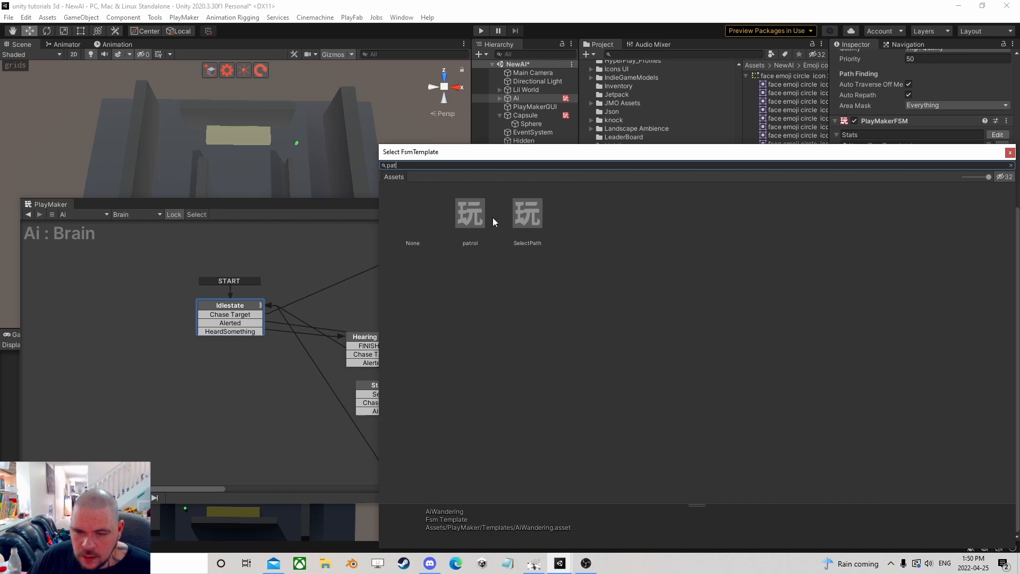
pyautogui.click(474, 221)
pyautogui.click(1009, 153)
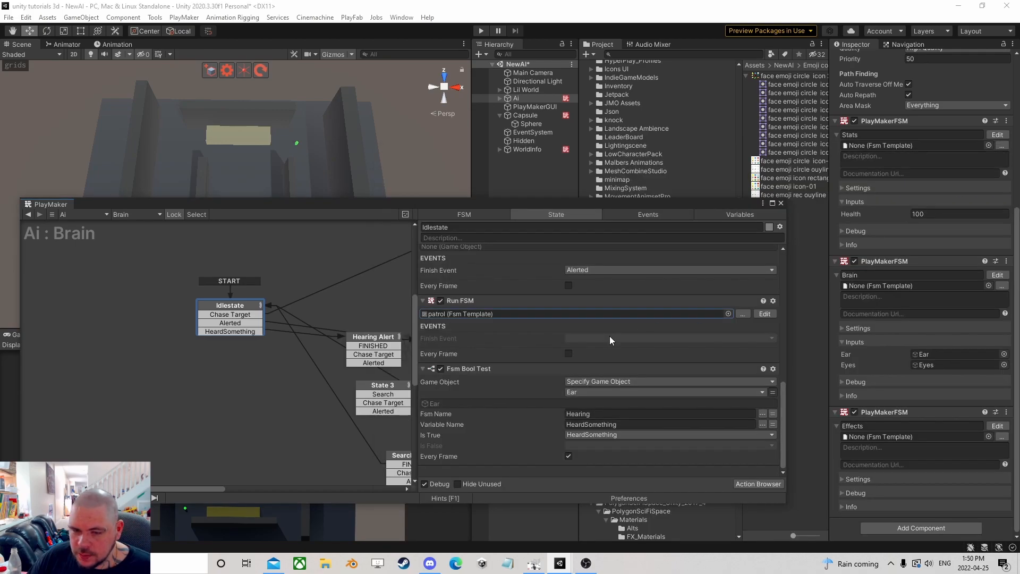
pyautogui.click(427, 301)
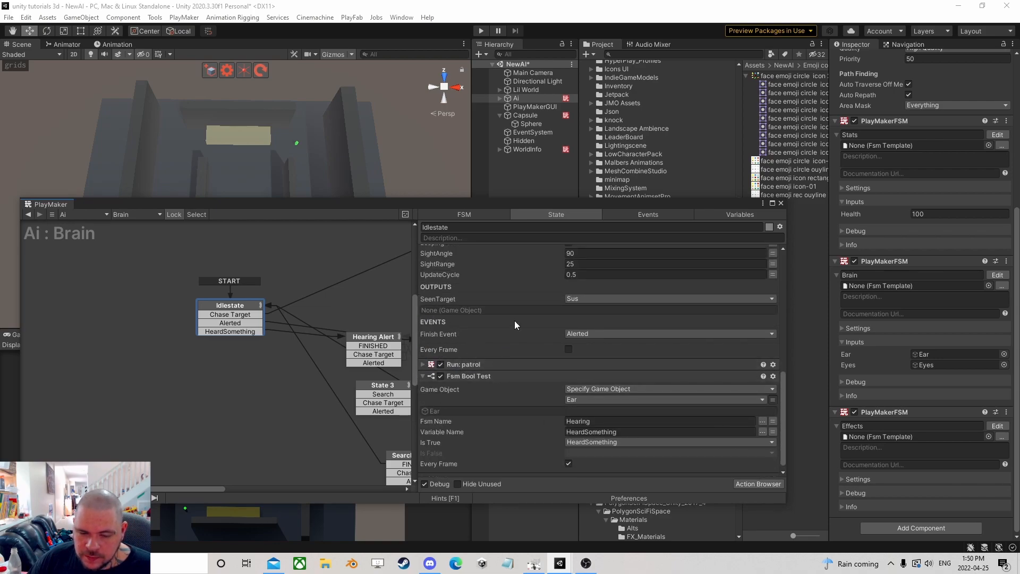
# - Add a new start state before Idlestate in the Brain FSM and link its FINISHED event to Idlestate
pyautogui.scroll(3, 581, 336)
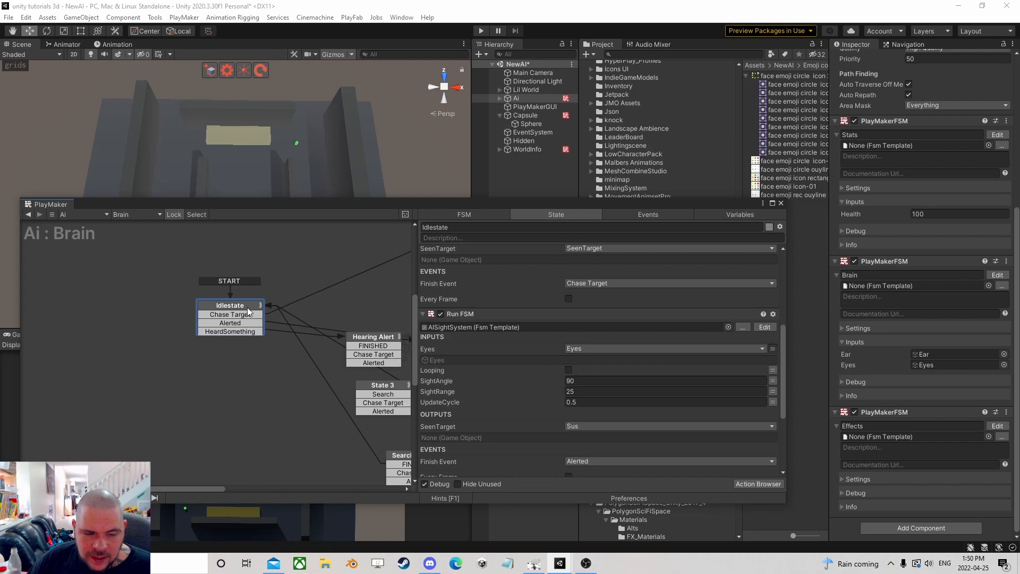
pyautogui.rightClick(75, 298)
pyautogui.click(114, 304)
pyautogui.rightClick(101, 303)
pyautogui.click(132, 337)
pyautogui.keyDown('ctrl'); pyautogui.click(108, 305); pyautogui.keyUp('ctrl')
pyautogui.moveTo(129, 313); pyautogui.dragTo(217, 318)
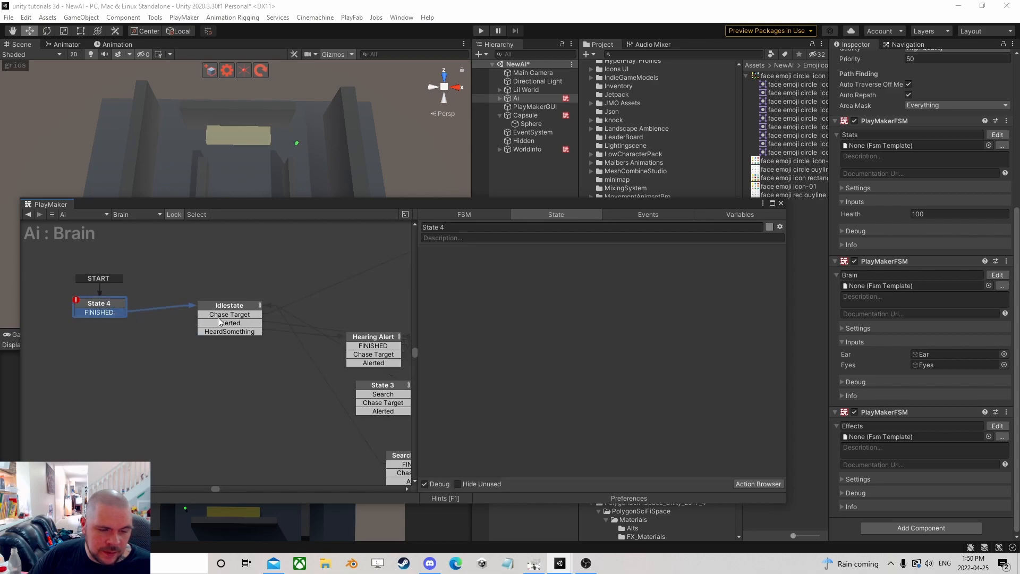
# - Add a Next Frame Event action to the Brain FSM's State 4 that sends FINISHED
pyautogui.click(531, 149)
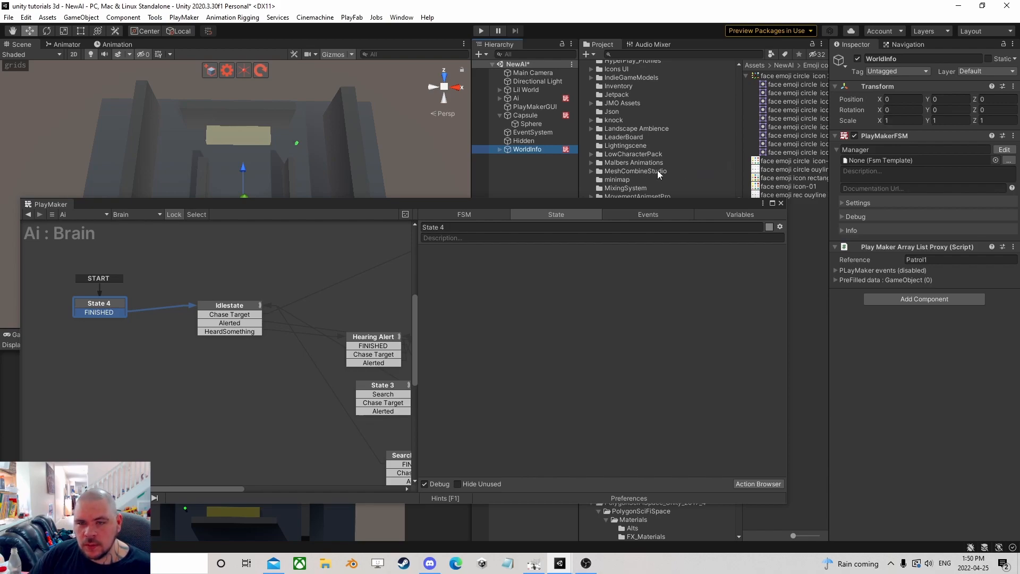
pyautogui.click(104, 304)
pyautogui.click(262, 306)
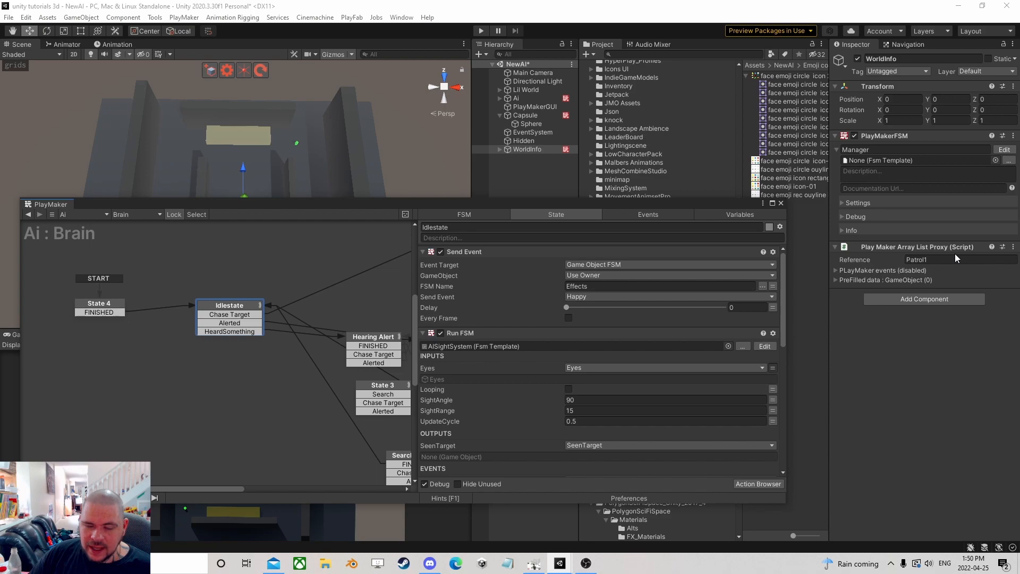
pyautogui.click(100, 306)
pyautogui.click(759, 483)
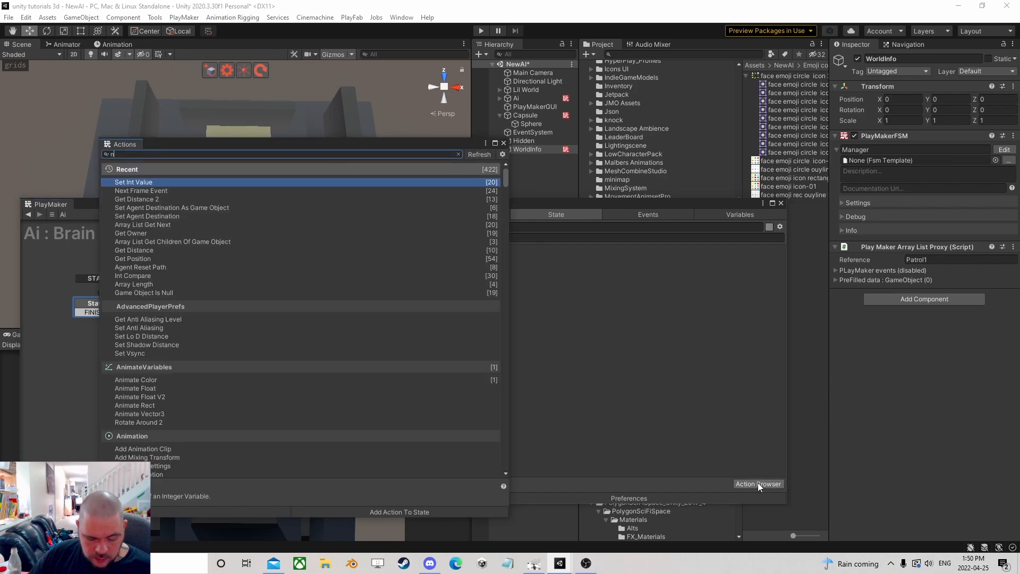
pyautogui.write('next')
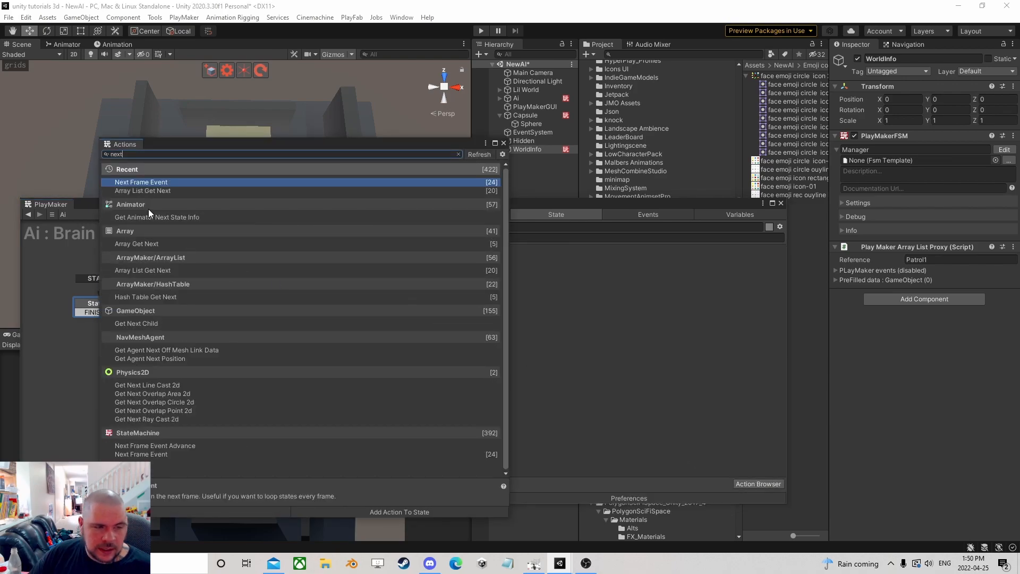
pyautogui.doubleClick(160, 184)
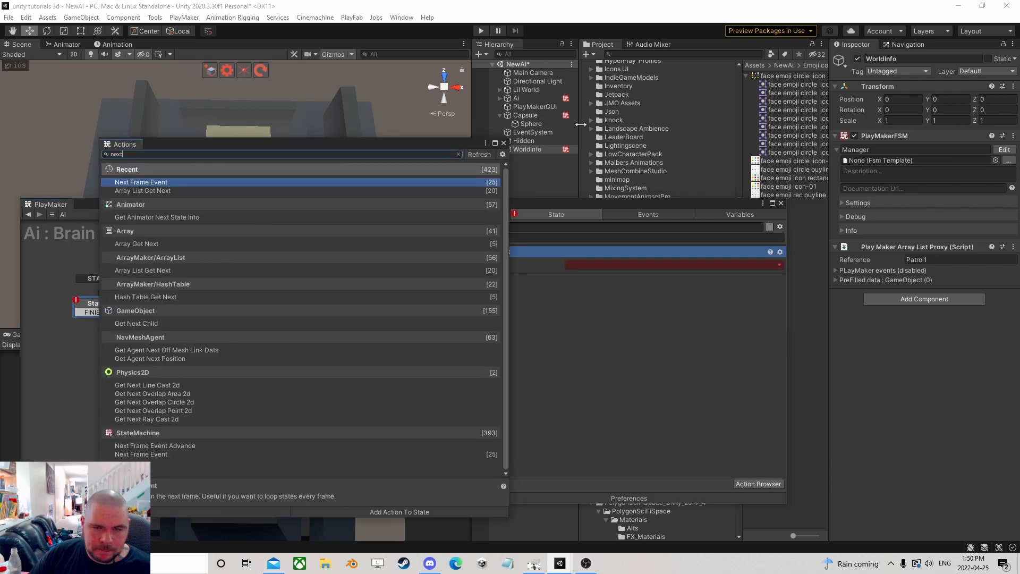
pyautogui.click(504, 143)
pyautogui.click(605, 264)
pyautogui.click(610, 287)
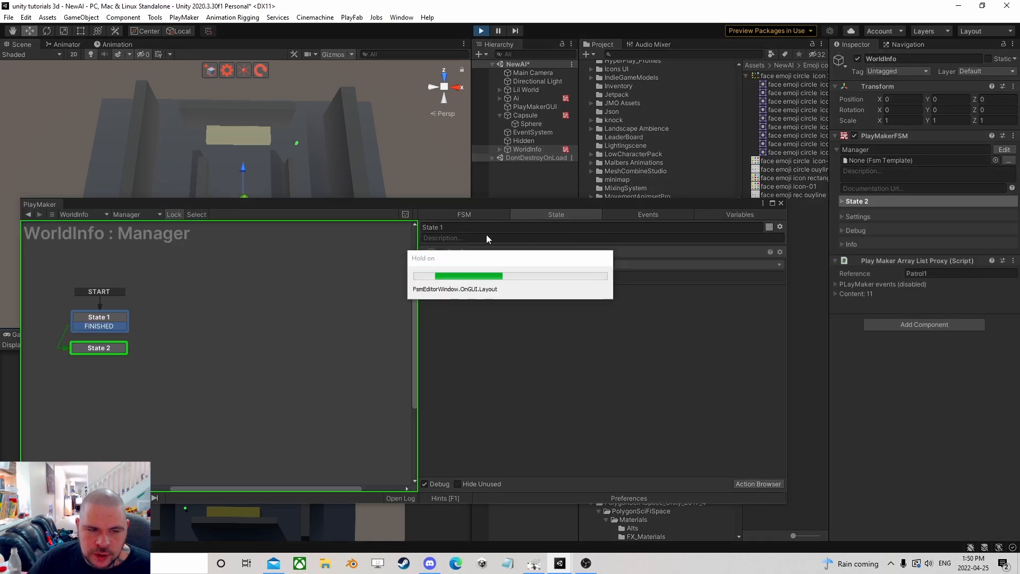
# - Play the scene, inspect the running patrol FSM inside the Brain's Idlestate, and stop playback
pyautogui.moveTo(652, 206); pyautogui.dragTo(671, 249)
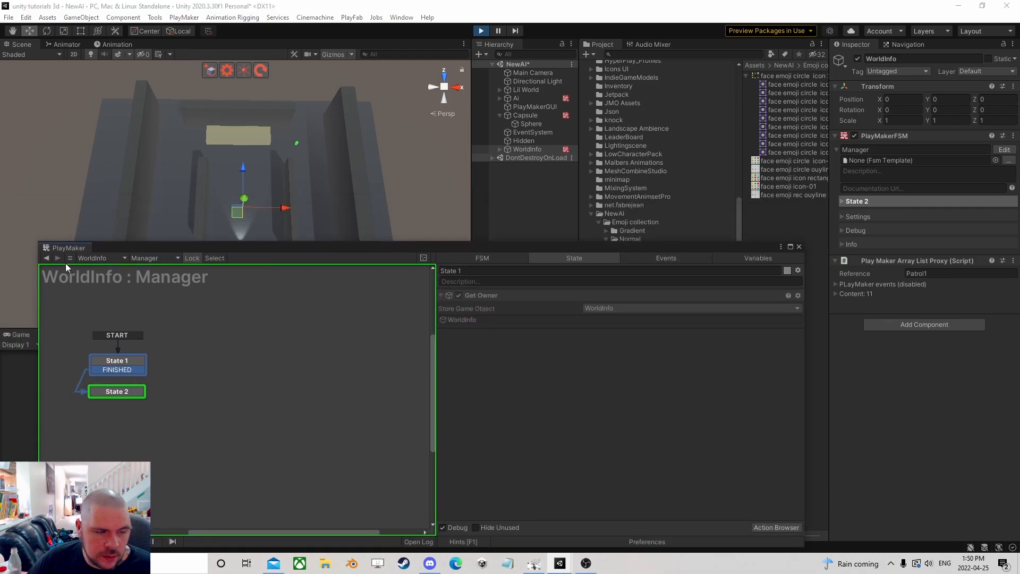
pyautogui.click(47, 257)
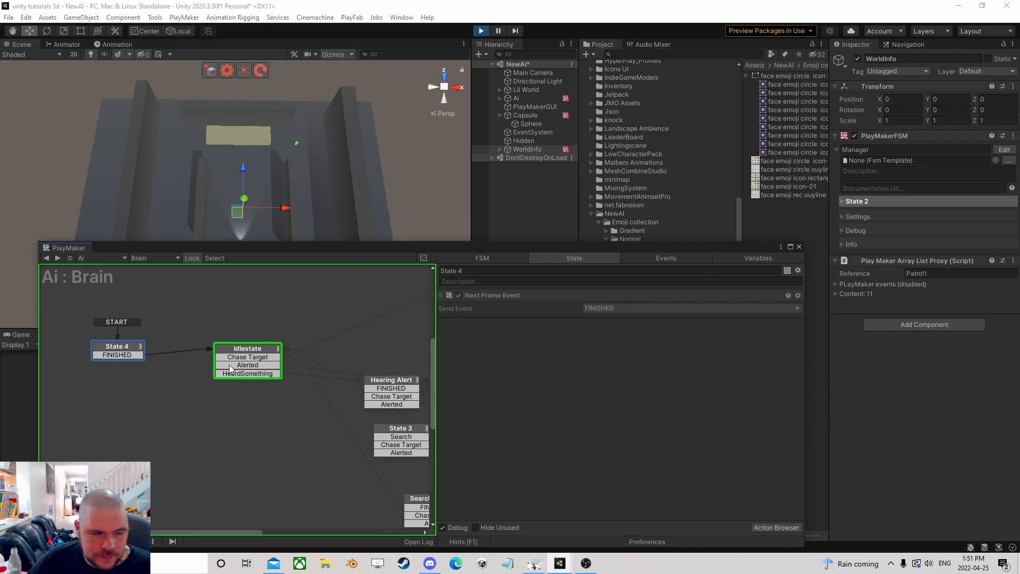
pyautogui.click(248, 350)
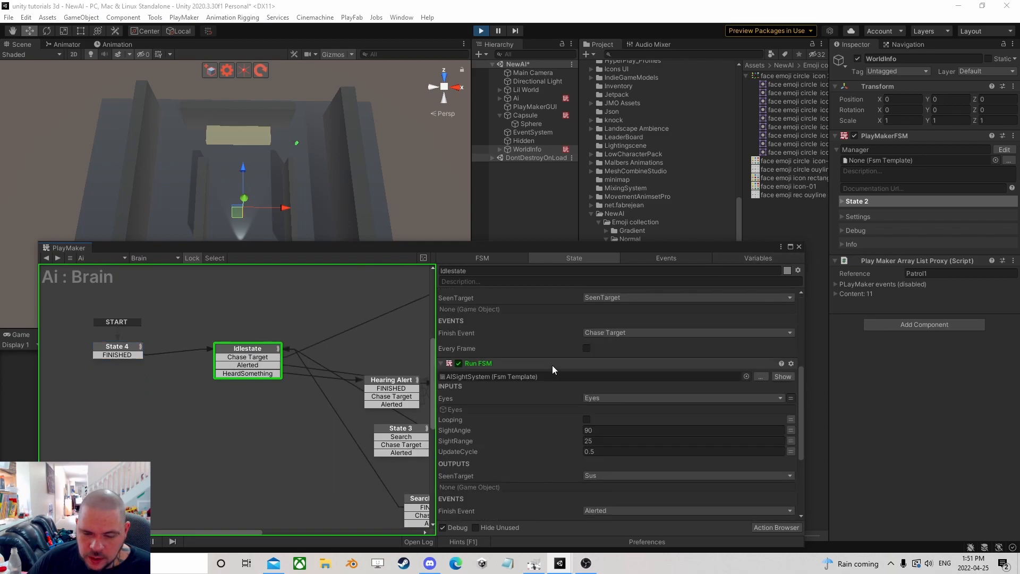
pyautogui.scroll(-2, 577, 377)
pyautogui.click(513, 400)
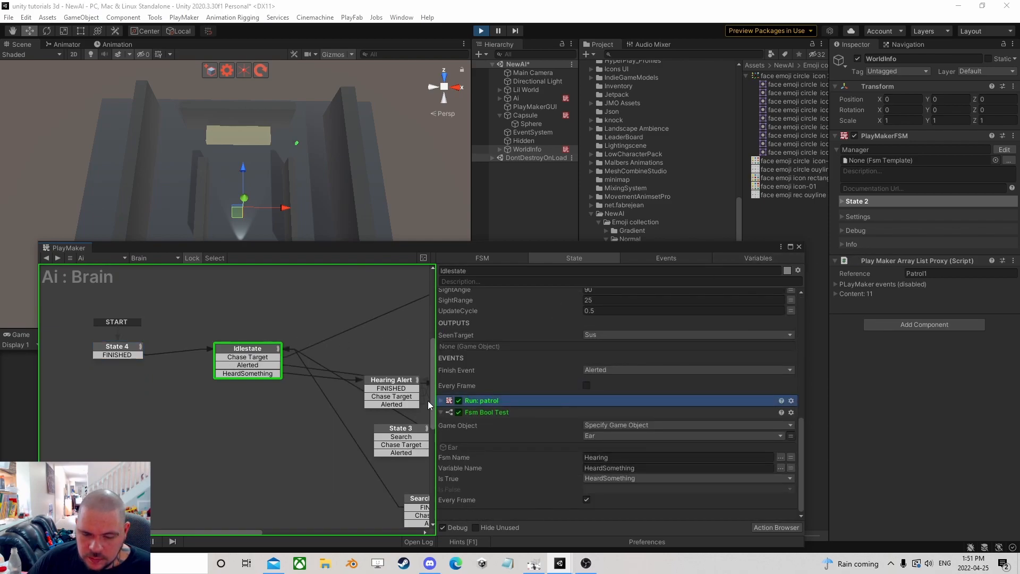
pyautogui.click(439, 401)
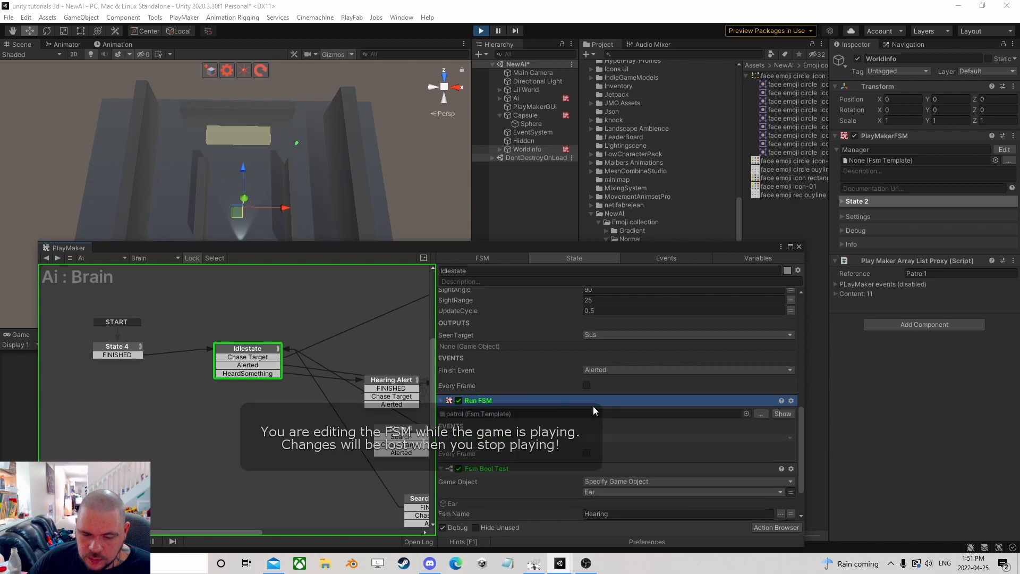
pyautogui.click(780, 414)
pyautogui.click(116, 360)
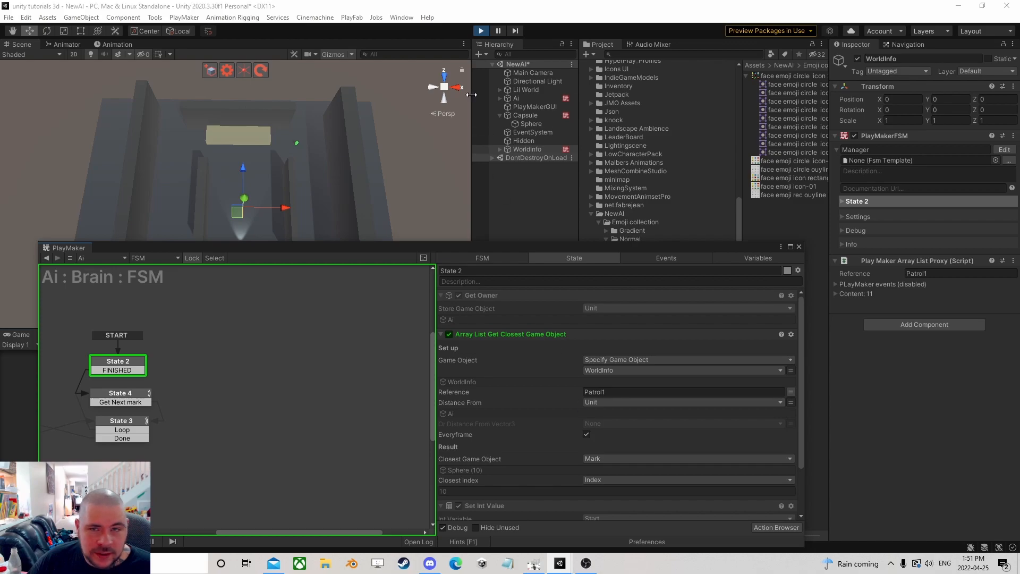
pyautogui.click(480, 30)
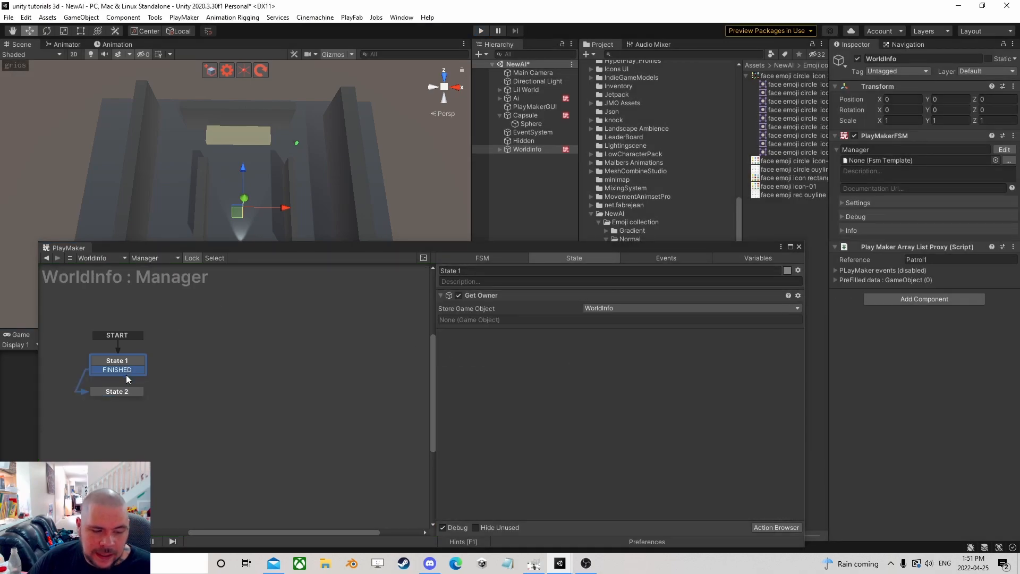
# - Open the patrol template from the Brain's Idlestate and turn off Everyframe for State 2's Array List Get Closest Game Object action
pyautogui.click(522, 97)
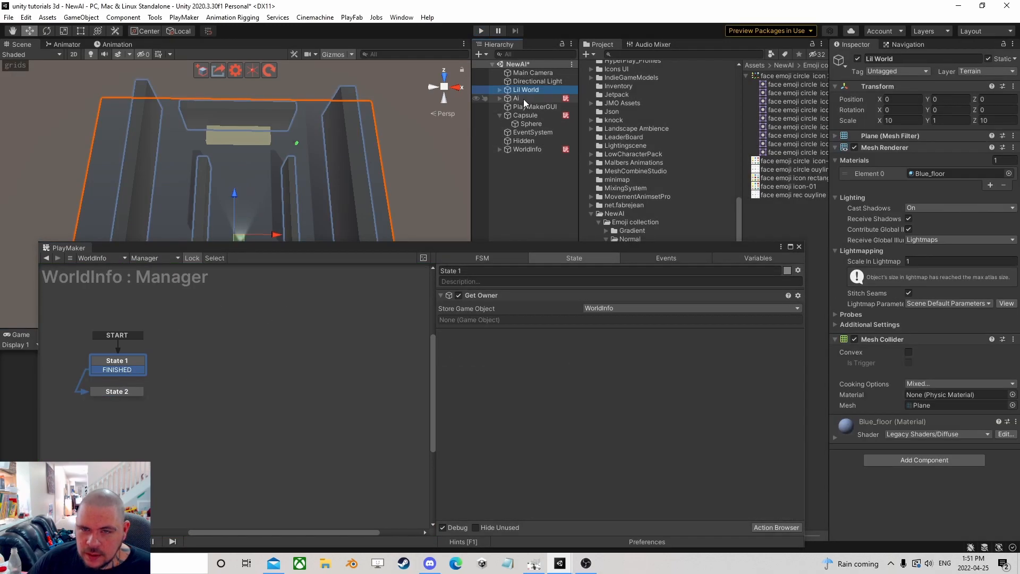
pyautogui.click(997, 500)
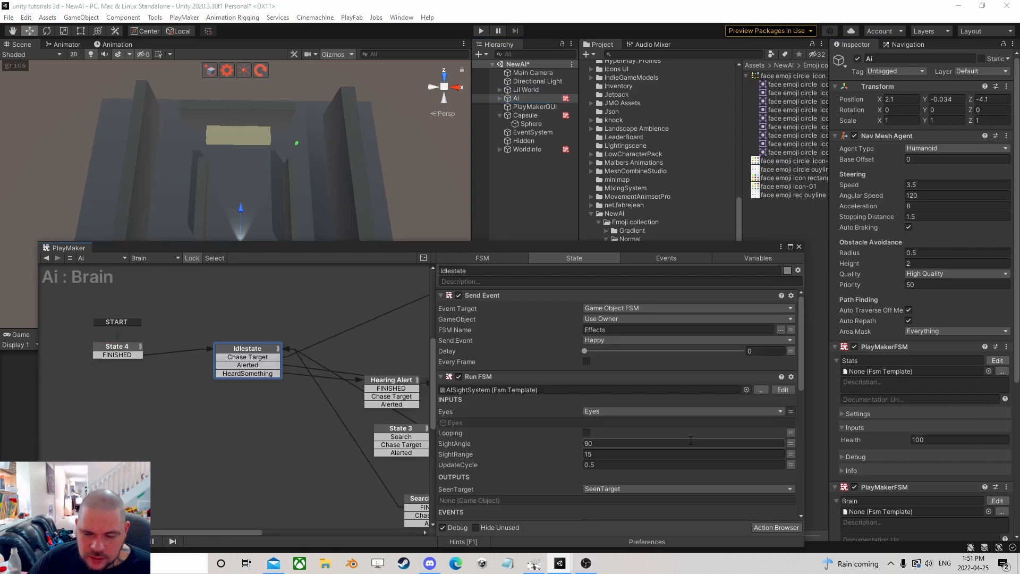
pyautogui.scroll(-5, 702, 439)
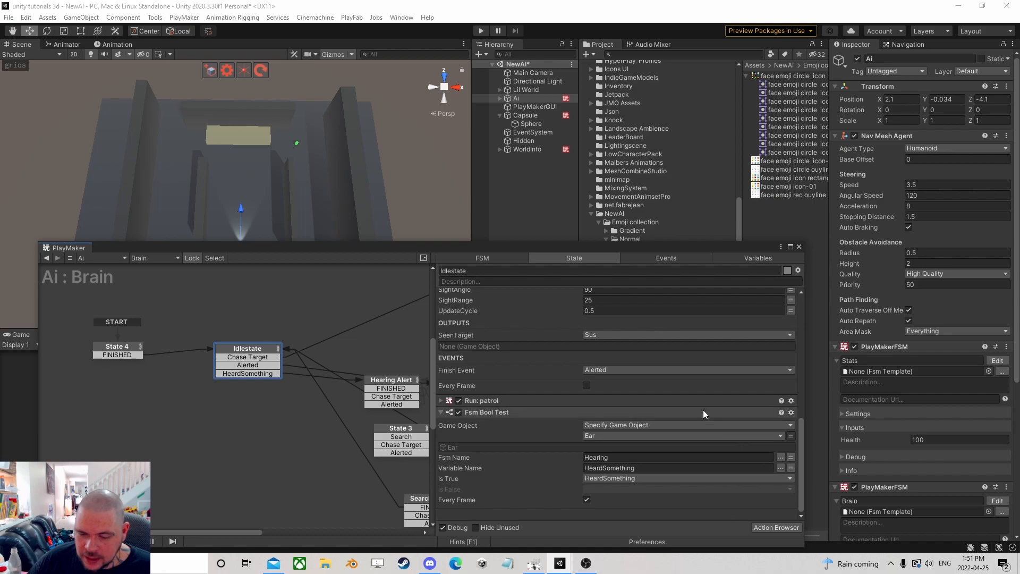
pyautogui.click(716, 400)
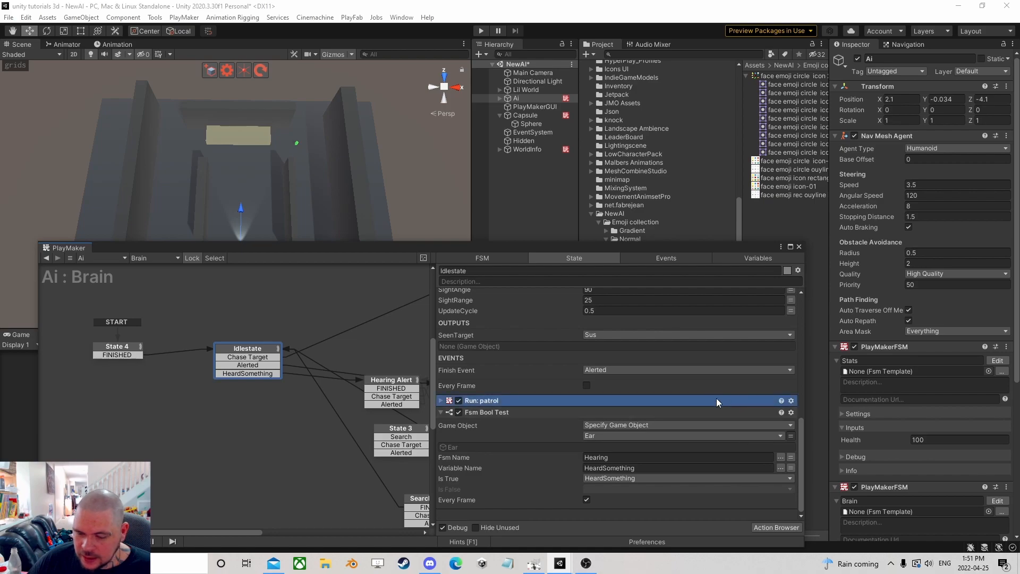
pyautogui.click(441, 401)
pyautogui.click(782, 414)
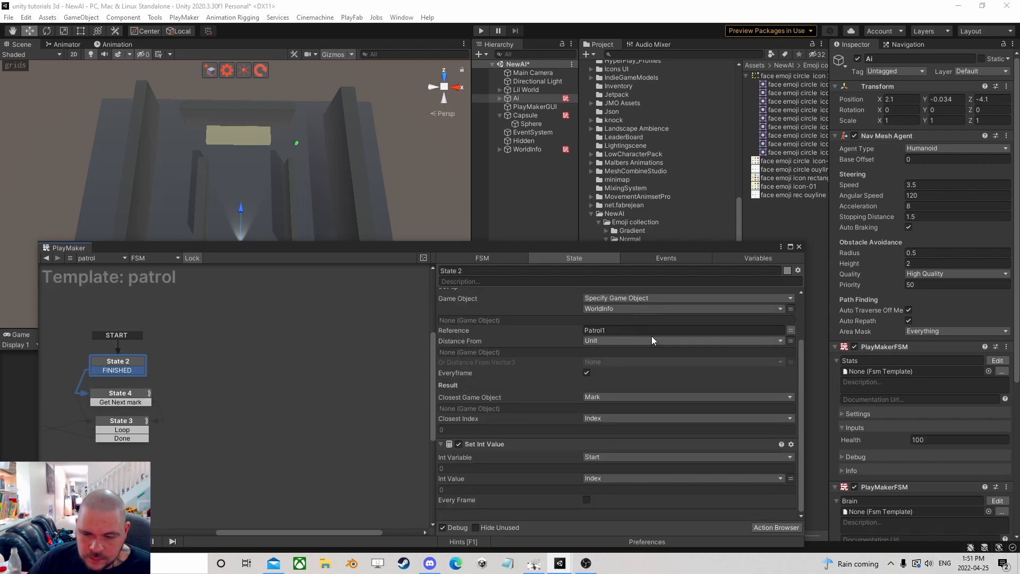
# - Play the scene again and watch the agent patrol alongside the running patrol FSM opened from Idlestate
pyautogui.click(482, 31)
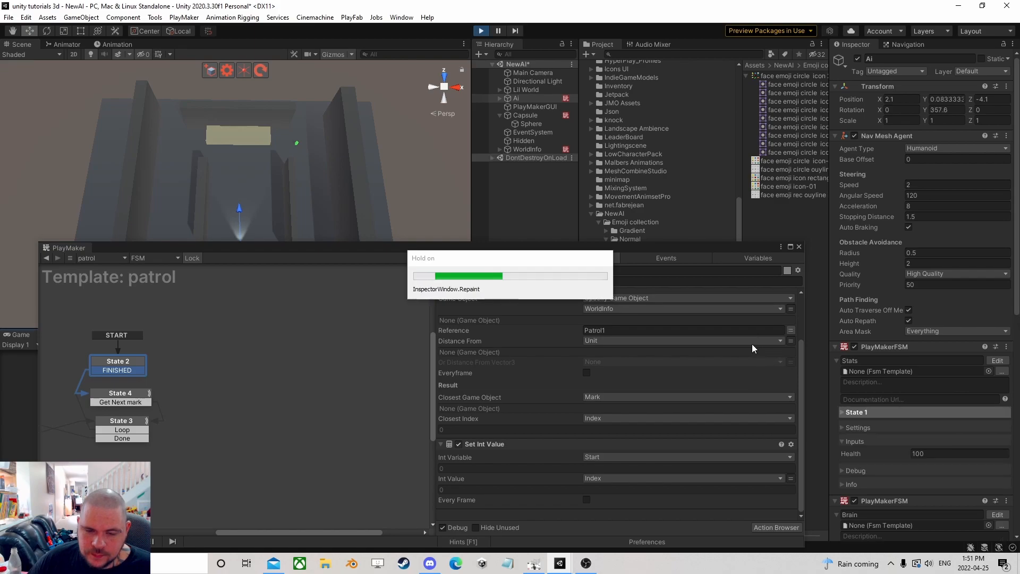
pyautogui.moveTo(271, 251); pyautogui.dragTo(292, 340)
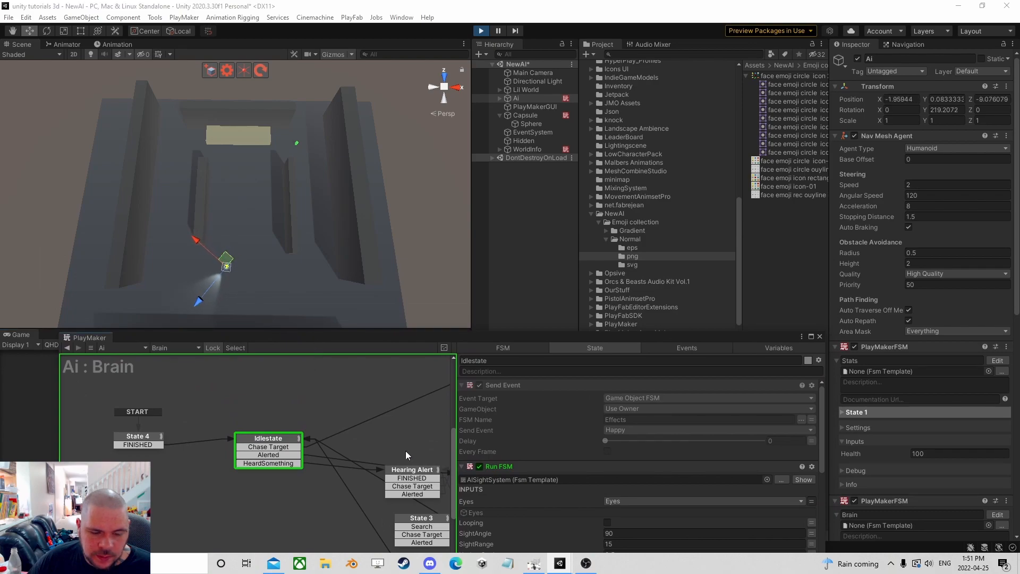
pyautogui.scroll(-5, 572, 438)
pyautogui.scroll(-5, 585, 431)
pyautogui.click(801, 449)
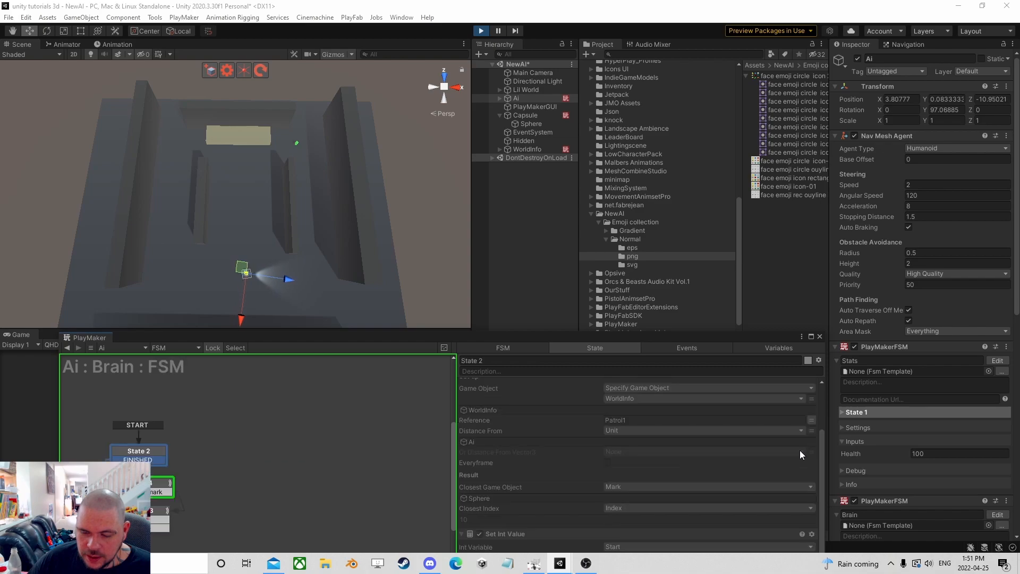
pyautogui.moveTo(272, 337); pyautogui.dragTo(682, 159)
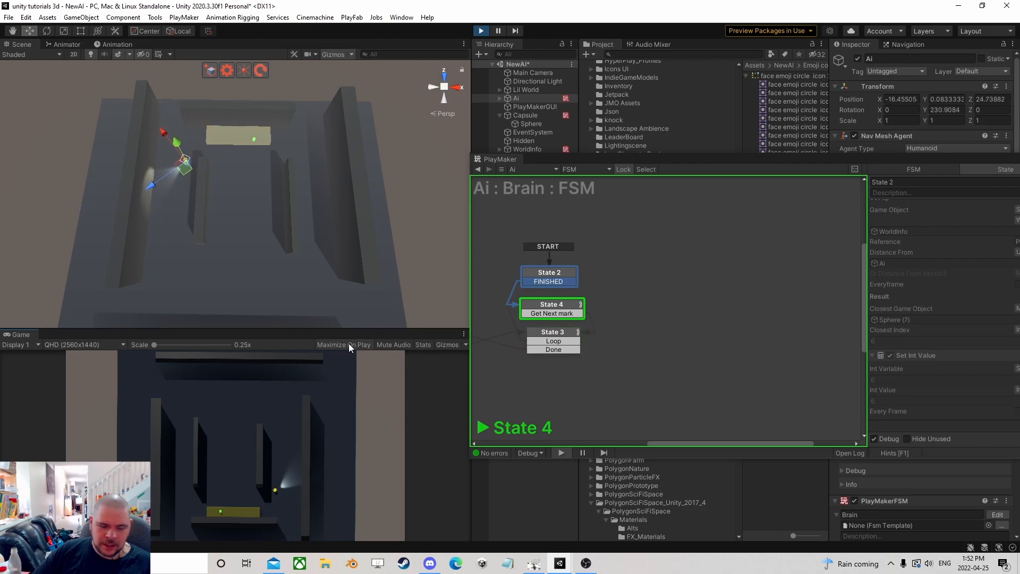
# - Return to the running Brain FSM and review its full state layout, including Idlestate and Chase
pyautogui.moveTo(578, 156); pyautogui.dragTo(298, 105)
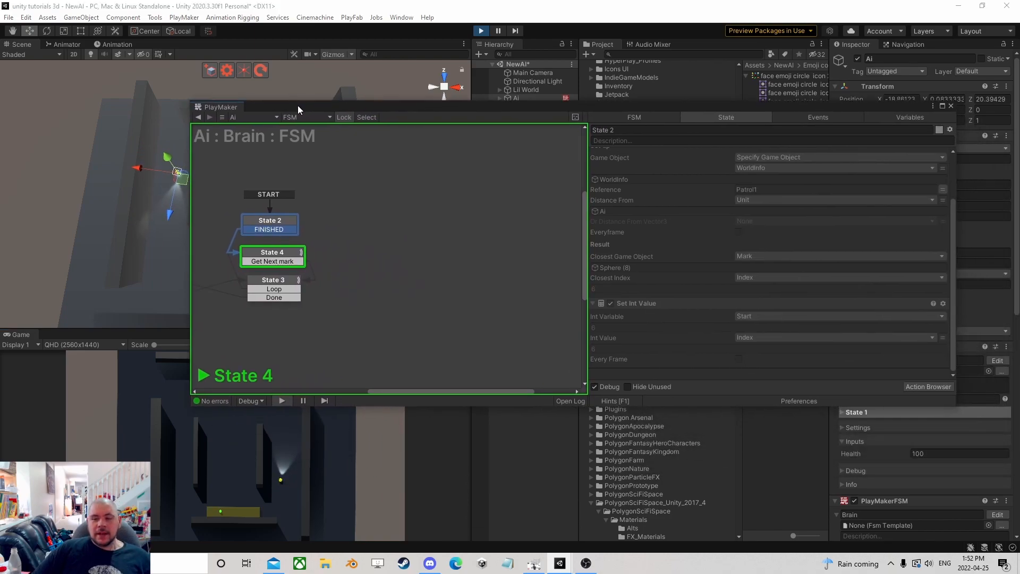
pyautogui.click(198, 116)
pyautogui.scroll(-6, 324, 197)
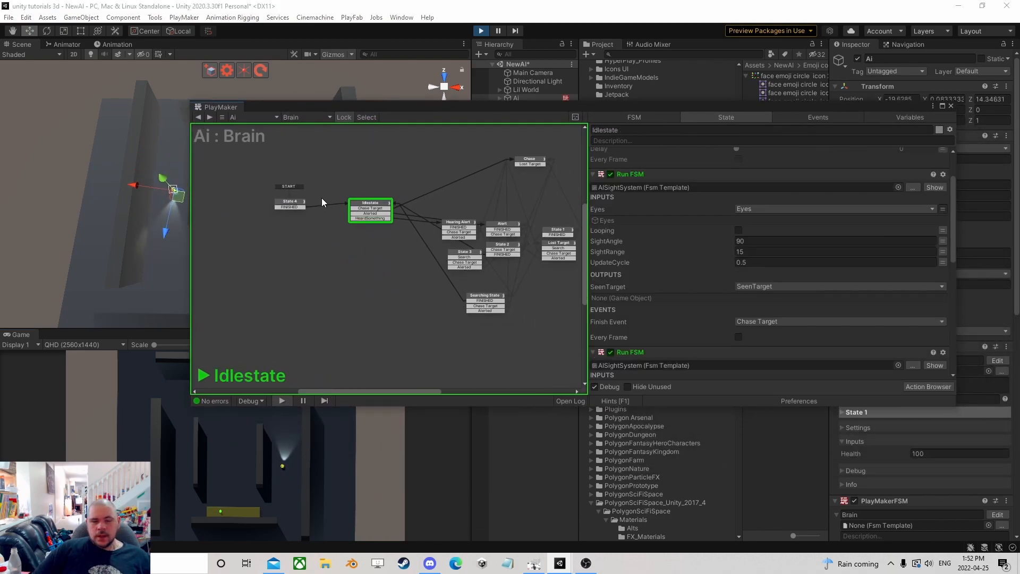
pyautogui.scroll(3, 322, 260)
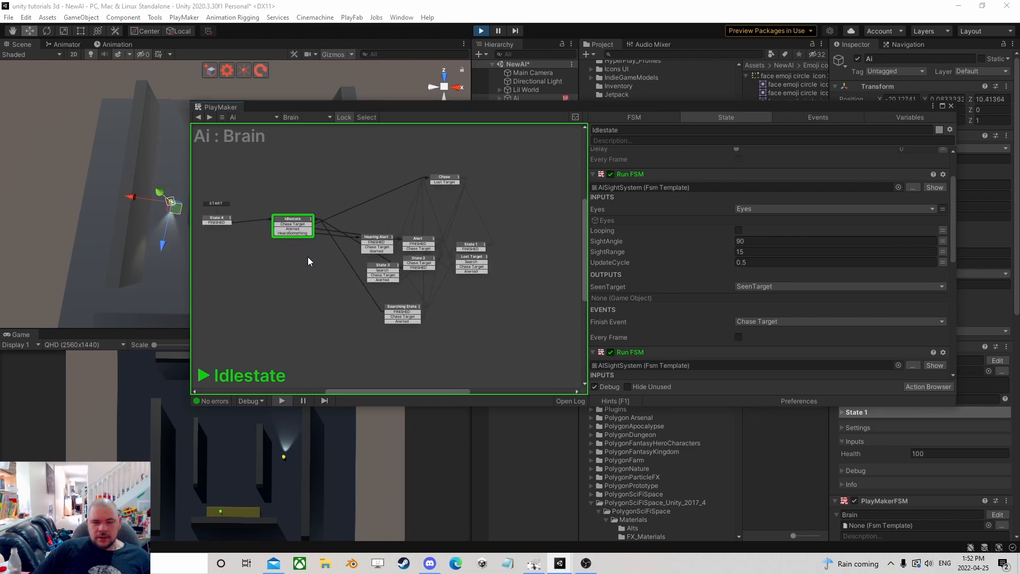
pyautogui.click(440, 181)
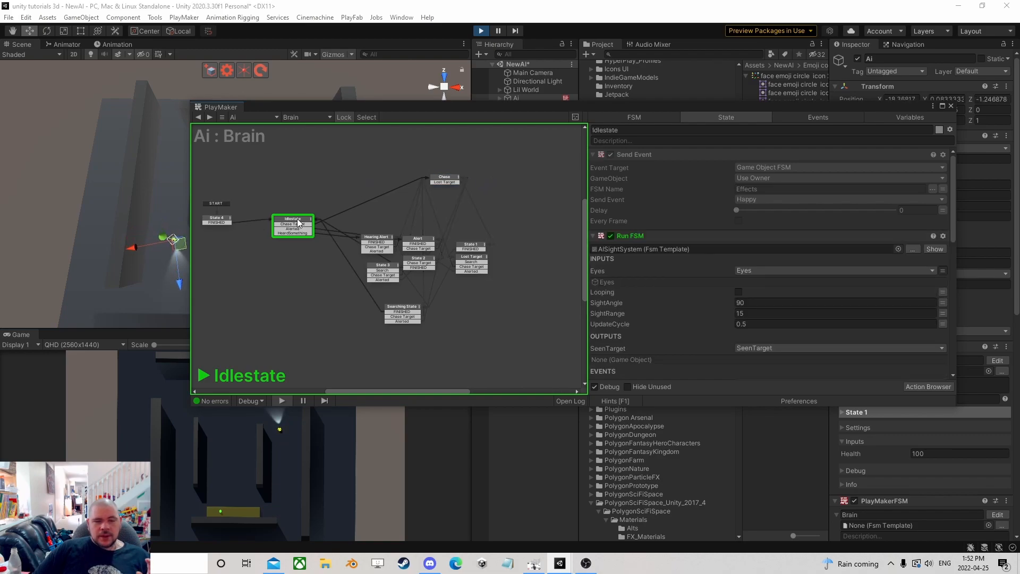
# - Inspect State 4 and Idlestate in the running Brain FSM, and shift Idlestate slightly higher in the graph
pyautogui.click(222, 222)
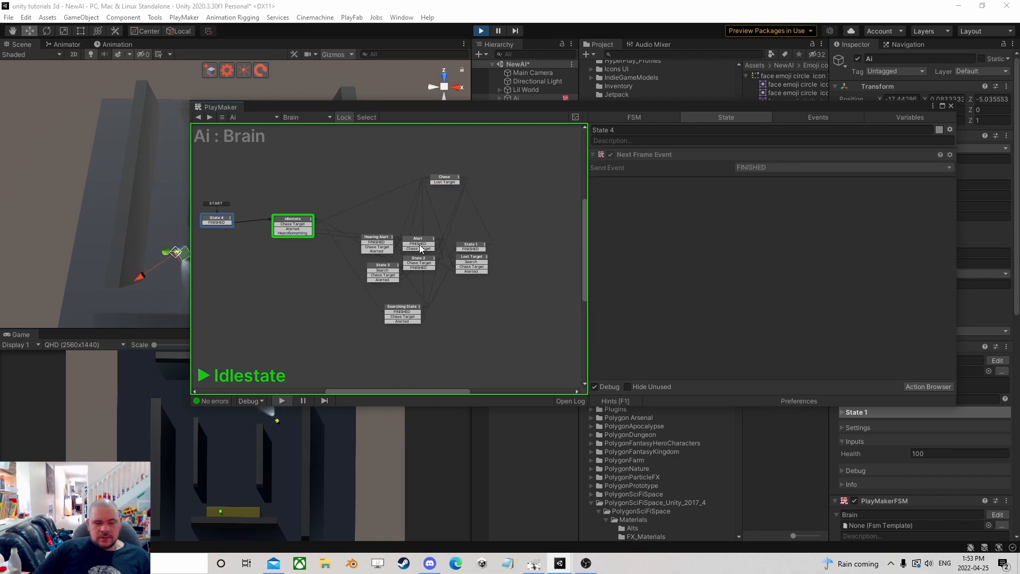
pyautogui.scroll(-1, 410, 225)
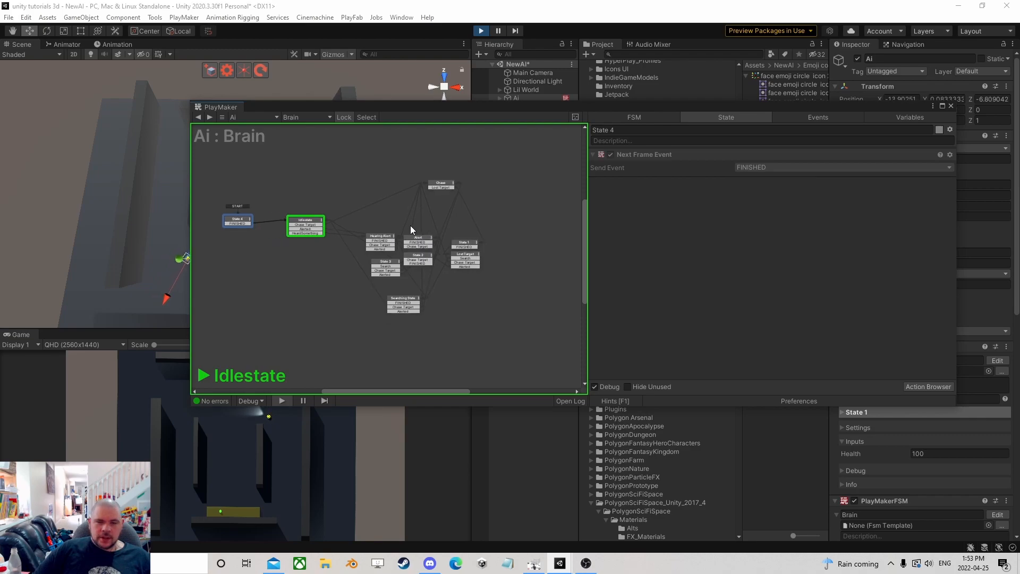
pyautogui.scroll(-1, 420, 227)
pyautogui.moveTo(318, 270)
pyautogui.mouseDown(button='middle')
pyautogui.moveTo(335, 275)
pyautogui.moveTo(347, 260)
pyautogui.moveTo(313, 288)
pyautogui.moveTo(325, 283)
pyautogui.mouseUp(button='middle')
pyautogui.scroll(1, 325, 284)
pyautogui.scroll(1, 325, 284)
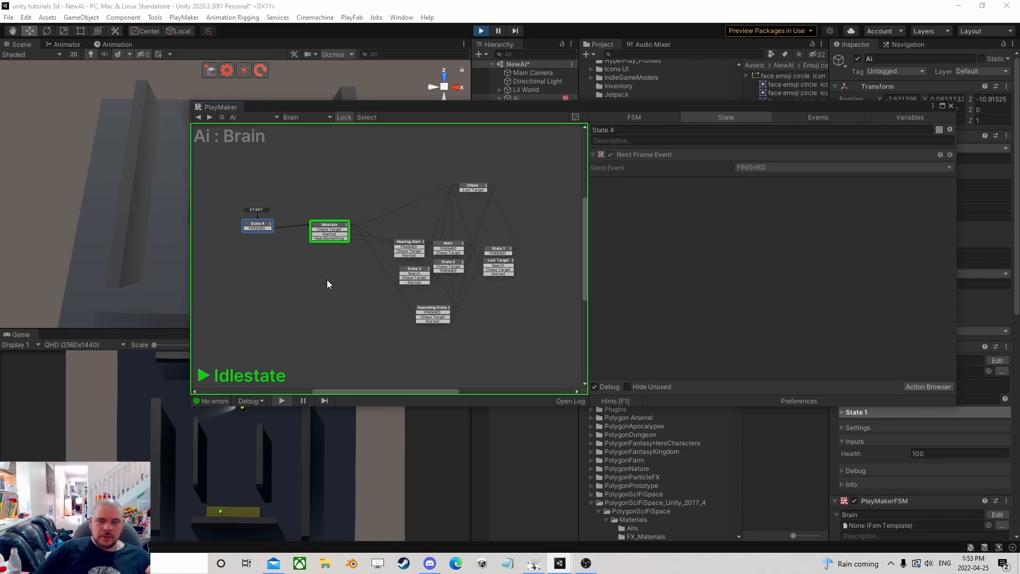
pyautogui.click(343, 285)
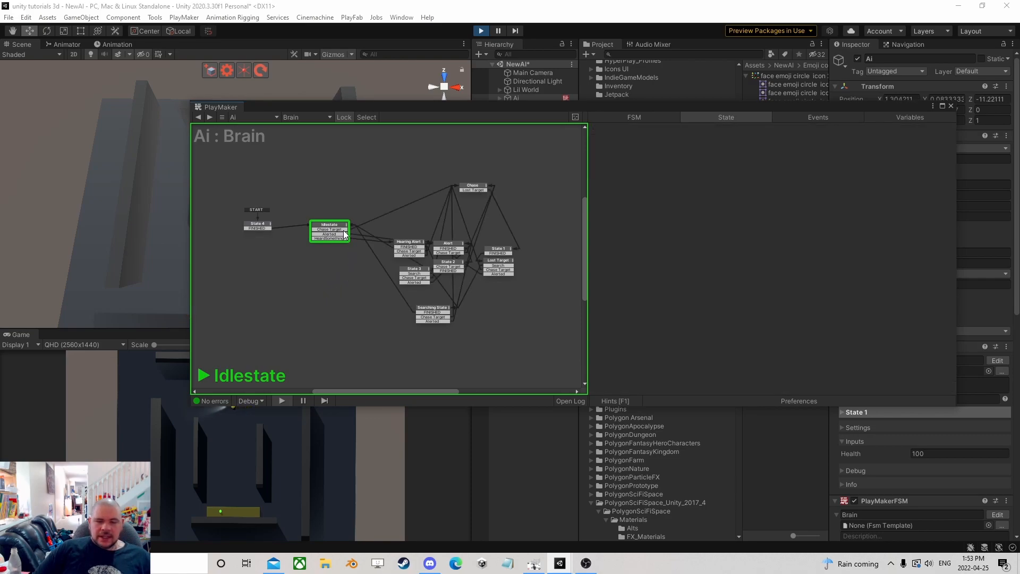
pyautogui.moveTo(335, 227)
pyautogui.mouseDown()
pyautogui.moveTo(350, 209)
pyautogui.moveTo(366, 215)
pyautogui.moveTo(336, 222)
pyautogui.mouseUp()
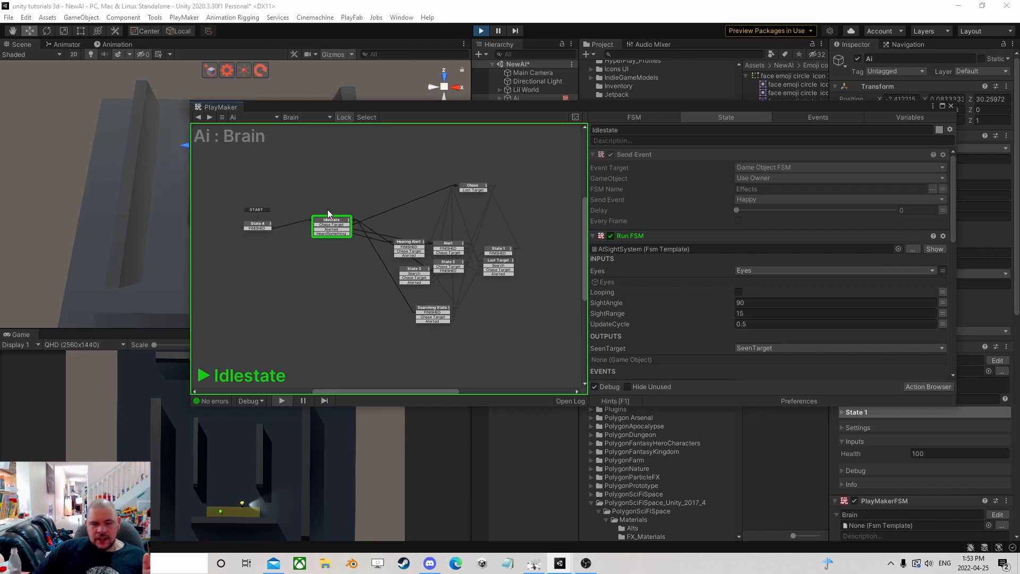
pyautogui.moveTo(338, 222); pyautogui.dragTo(333, 211)
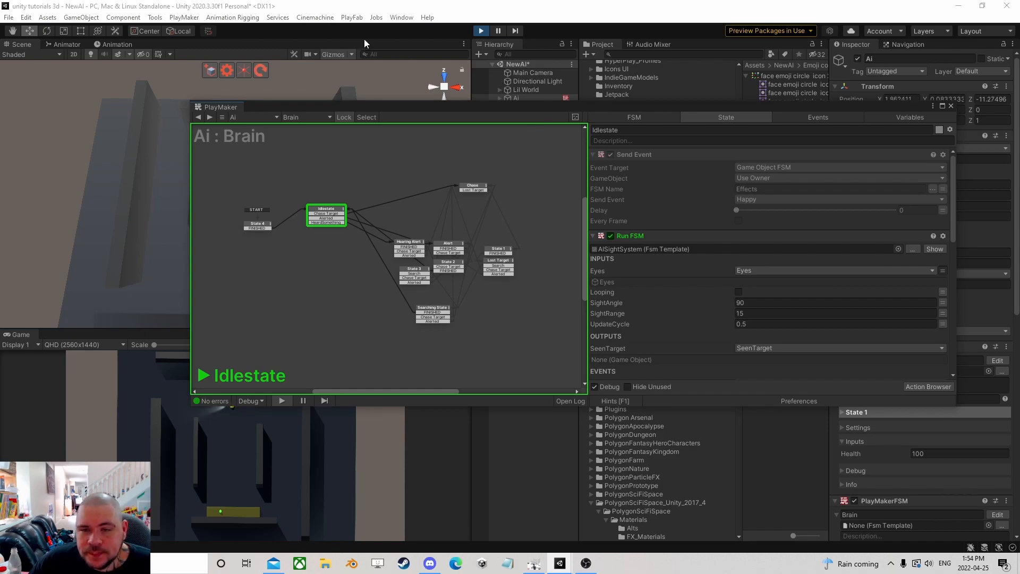
# - Reposition the PlayMaker window to uncover the scene and watch the agent patrol, and stop playback
pyautogui.moveTo(424, 110); pyautogui.dragTo(519, 68)
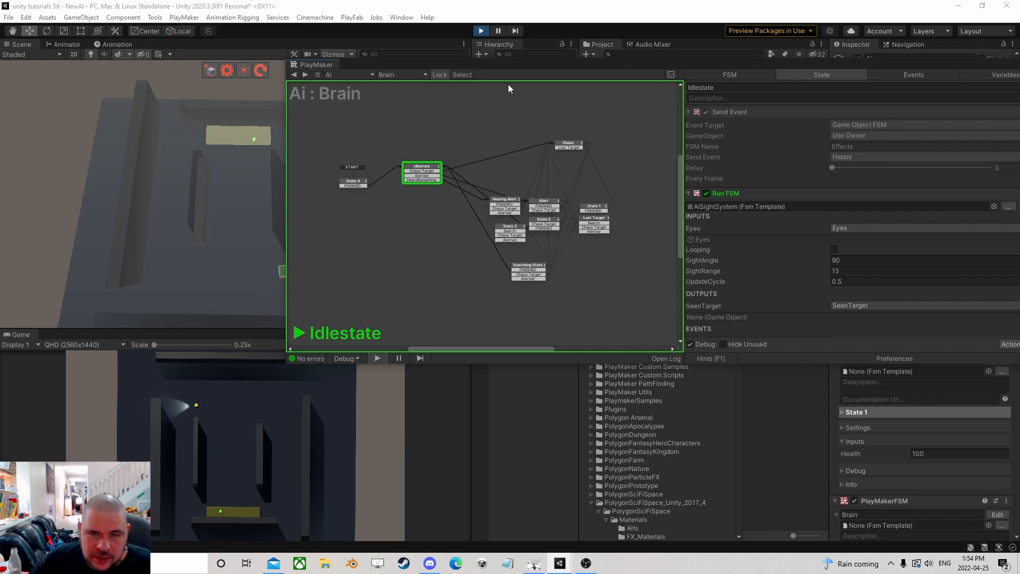
pyautogui.moveTo(522, 70); pyautogui.dragTo(318, 105)
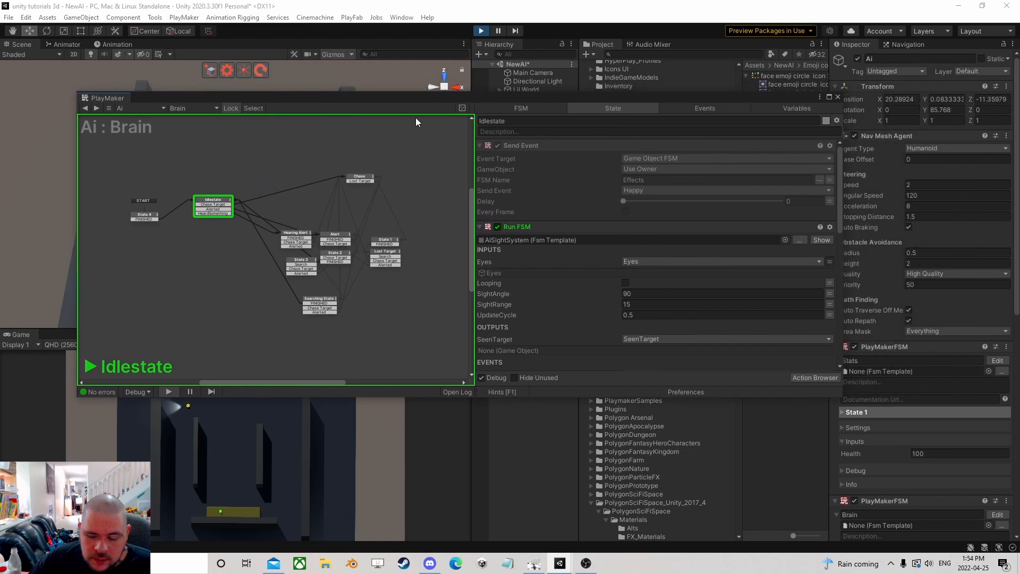
pyautogui.click(480, 32)
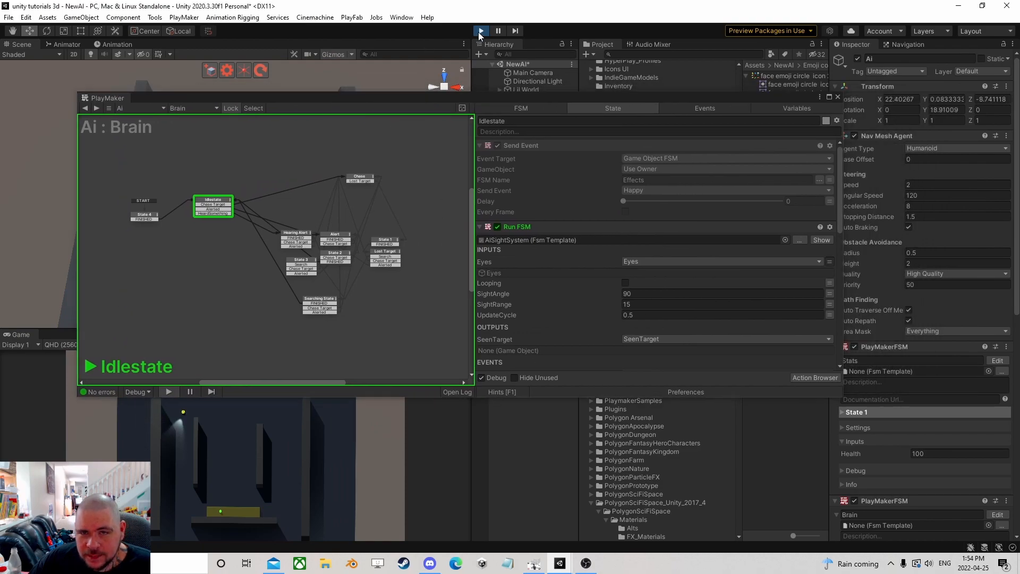